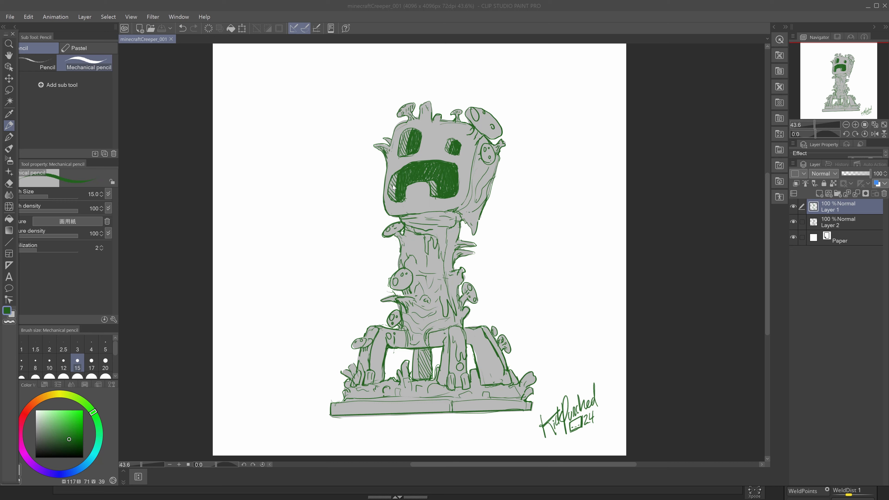
- Switch from the concept sketch to ZBrush and show the polygon wireframe on the creeper's head and body
{"action": "key", "text": "alt+Tab"}
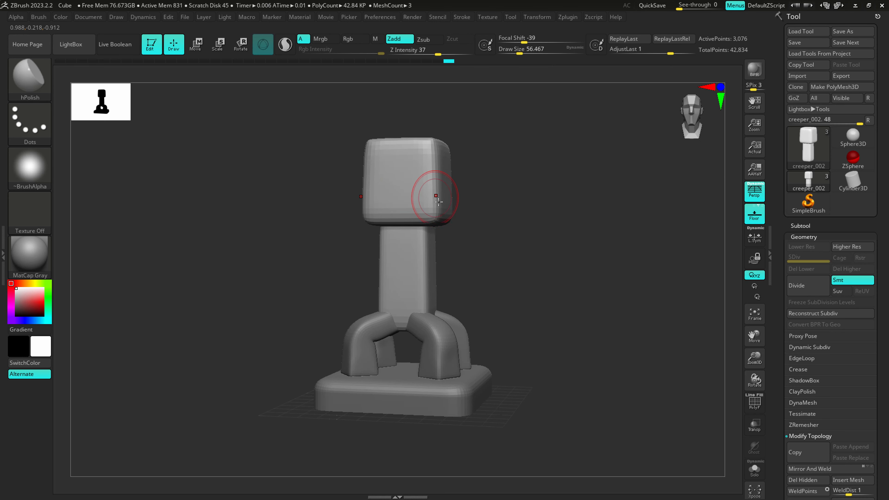
{"action": "scroll", "coordinate": [447, 201], "scroll_direction": "up", "scroll_amount": 5}
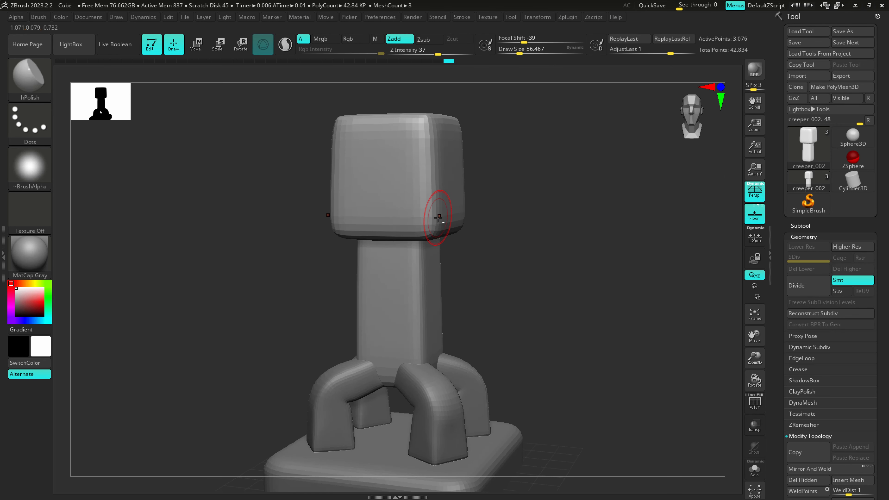
{"action": "key", "text": "alt+Tab"}
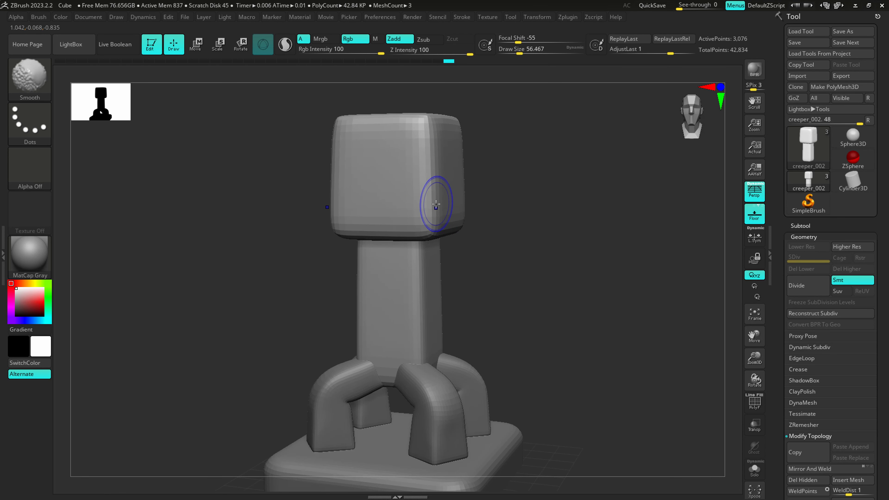
{"action": "key", "text": "shift+f"}
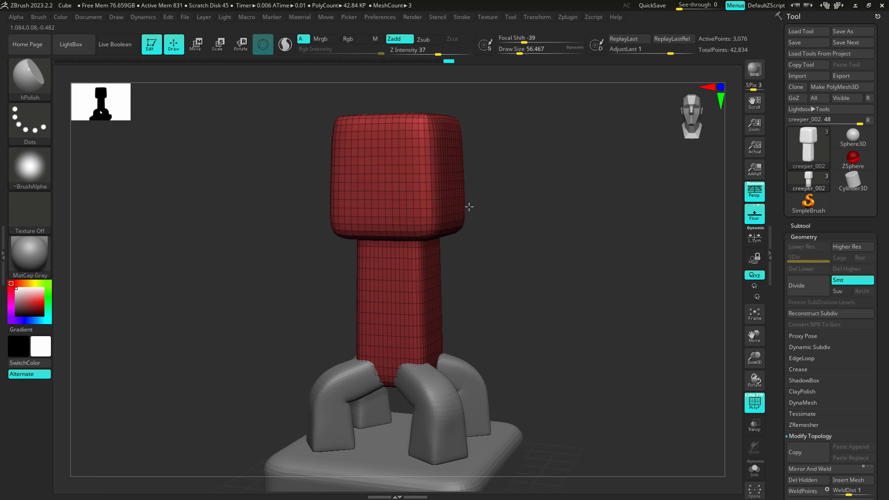
{"action": "left_click_drag", "start_coordinate": [529, 233], "coordinate": [482, 216]}
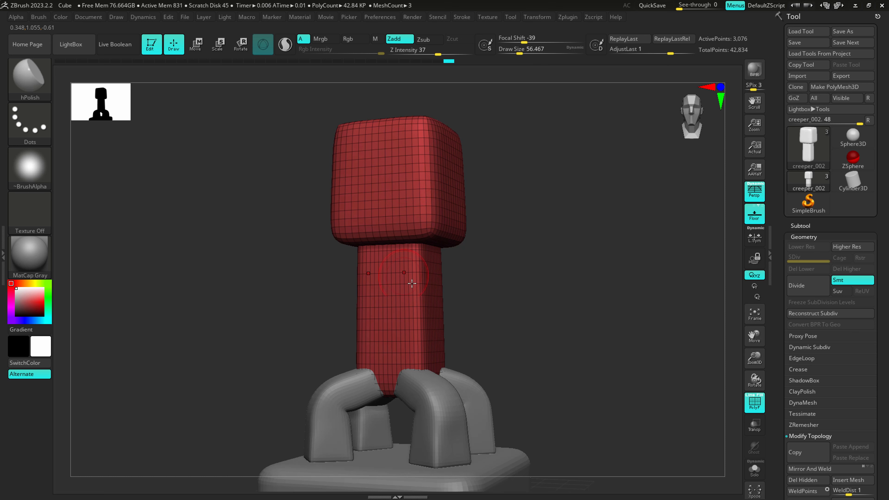
{"action": "right_click_drag", "start_coordinate": [422, 275], "coordinate": [506, 366]}
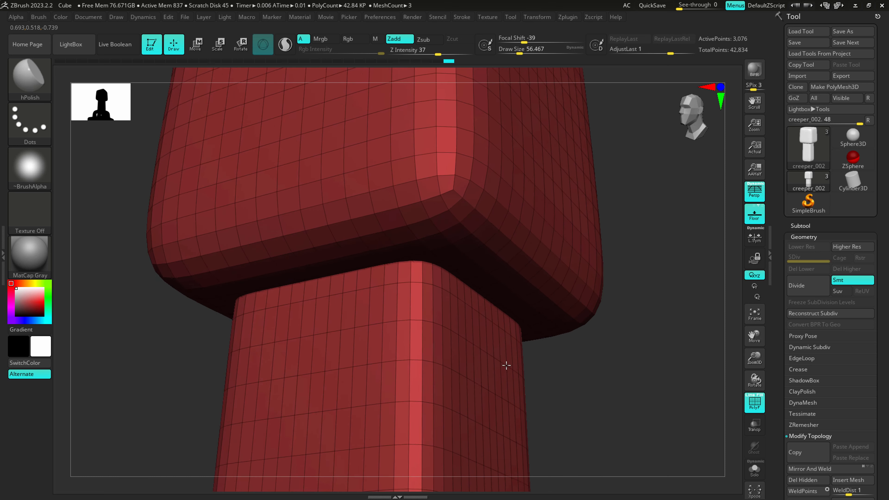
{"action": "right_click_drag", "start_coordinate": [403, 312], "coordinate": [375, 258]}
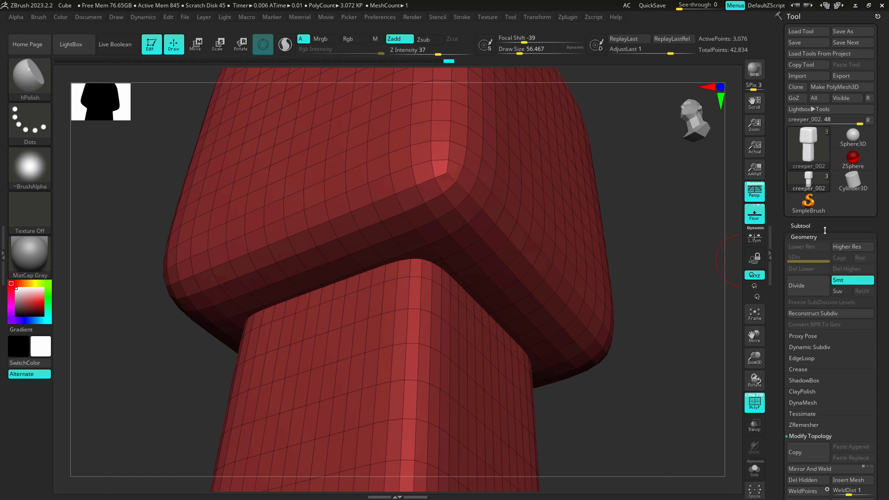
- Split the creeper's head and body into separate polygroups with Auto Groups
{"action": "scroll", "coordinate": [811, 182], "scroll_direction": "down", "scroll_amount": 3}
{"action": "left_click", "coordinate": [811, 182]}
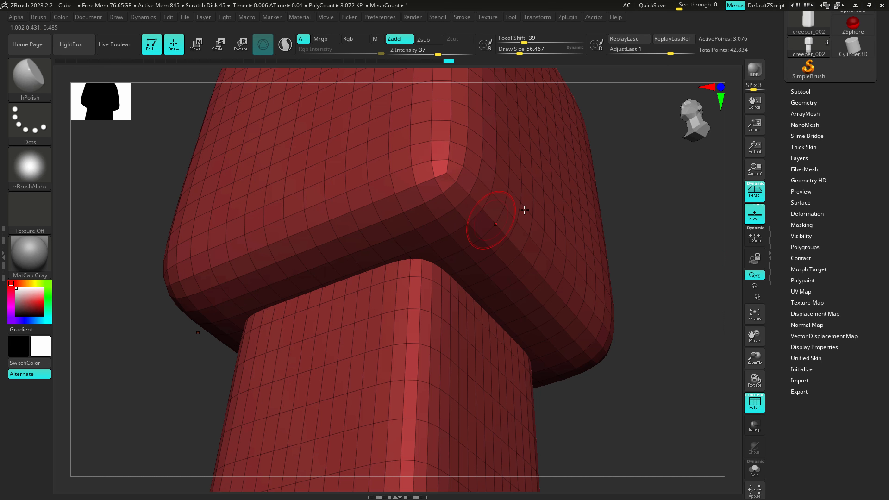
{"action": "left_click", "coordinate": [805, 247]}
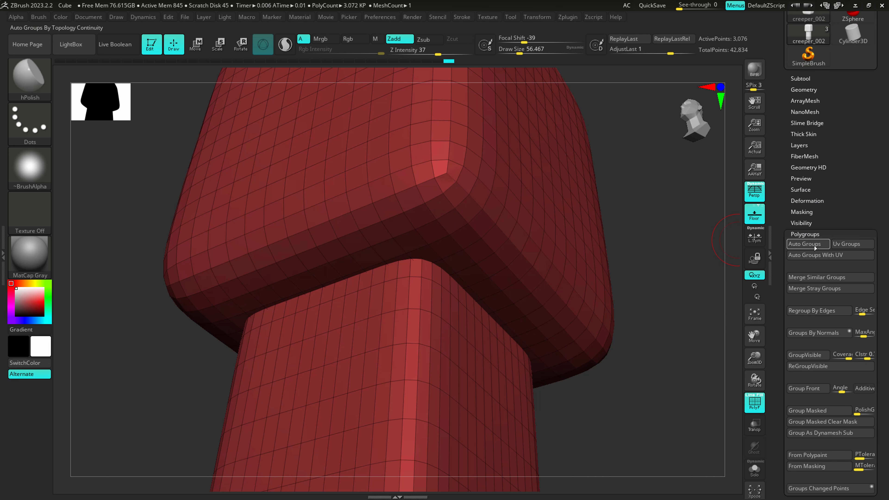
{"action": "scroll", "coordinate": [836, 194], "scroll_direction": "down", "scroll_amount": 2}
{"action": "scroll", "coordinate": [805, 215], "scroll_direction": "down", "scroll_amount": 1}
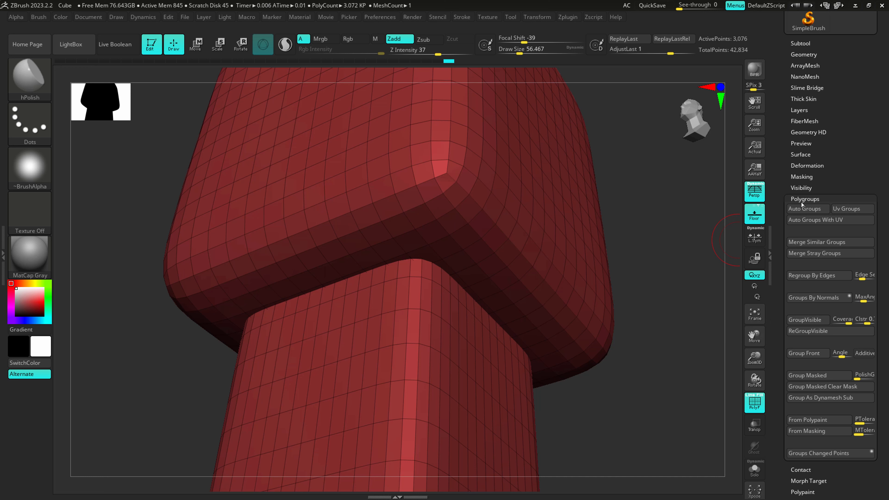
{"action": "left_click", "coordinate": [803, 208]}
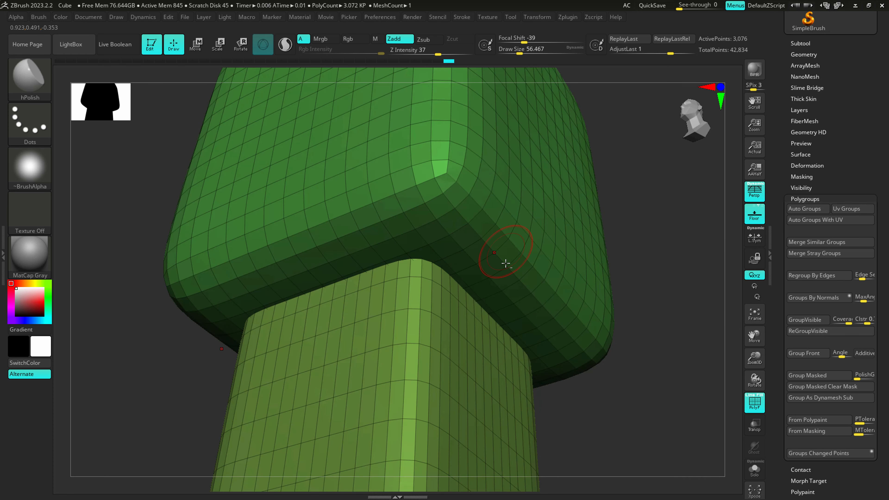
{"action": "right_click_drag", "start_coordinate": [506, 259], "coordinate": [451, 246]}
{"action": "left_click", "coordinate": [803, 209]}
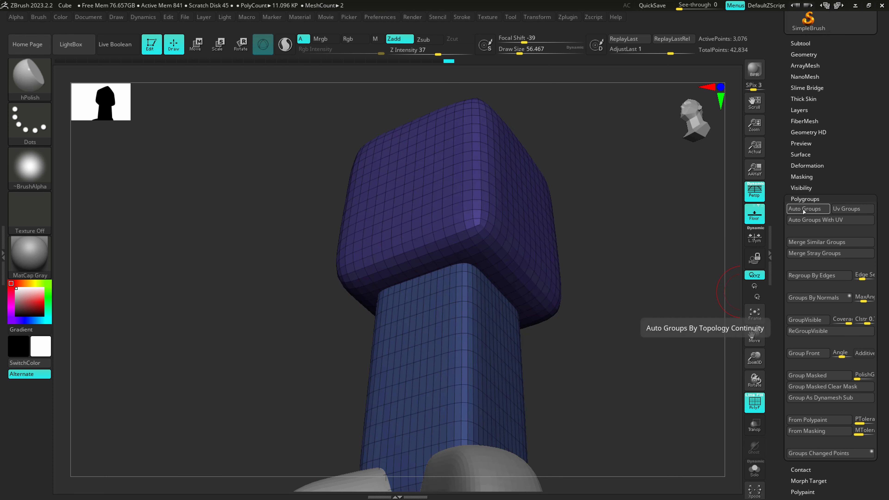
{"action": "left_click", "coordinate": [804, 209]}
{"action": "right_click_drag", "start_coordinate": [427, 322], "coordinate": [452, 328]}
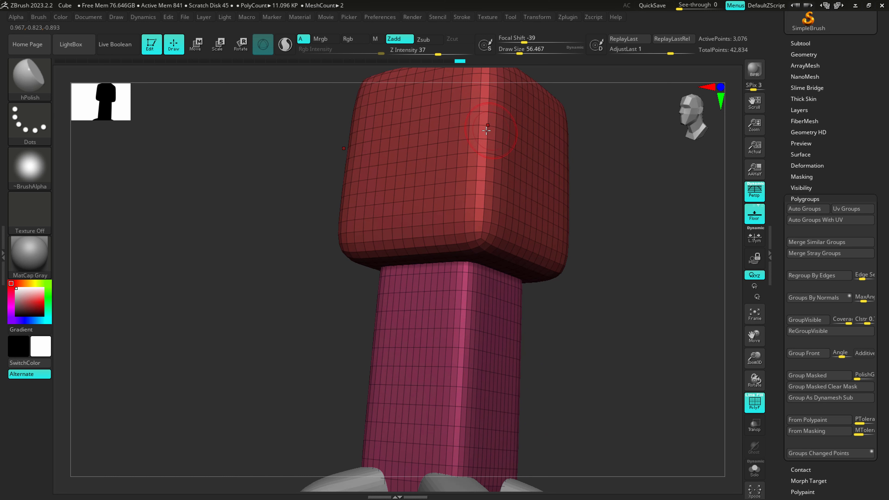
- Isolate the head polygroup and frame it from the front
{"action": "key", "text": "ctrl+shift"}
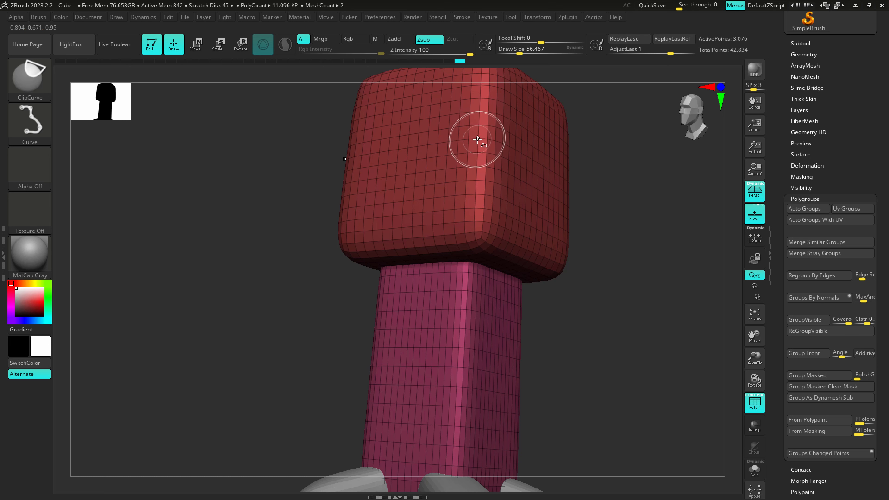
{"action": "left_click", "coordinate": [476, 138], "text": "ctrl+shift"}
{"action": "key", "text": "f"}
{"action": "right_click_drag", "start_coordinate": [474, 248], "coordinate": [476, 306], "text": "shift"}
- Centre the transform gizmo on the isolated head and scale its height down to about 0.82
{"action": "left_click", "coordinate": [221, 42]}
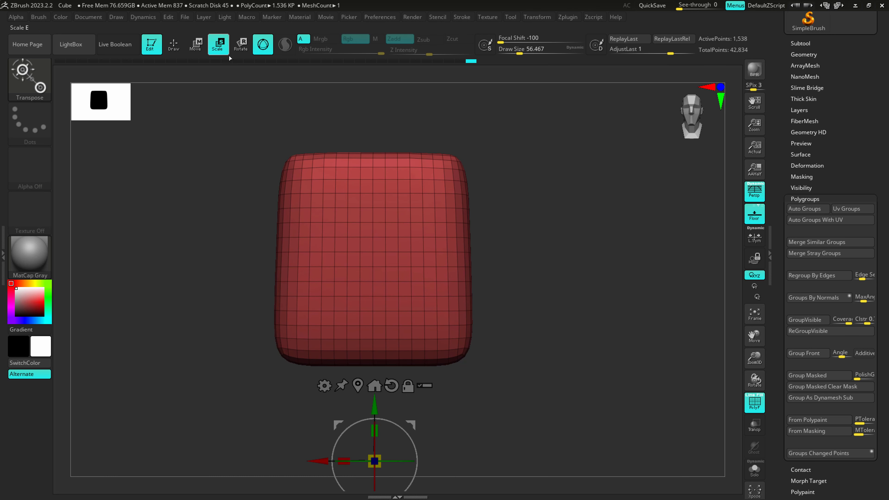
{"action": "left_click", "coordinate": [358, 385]}
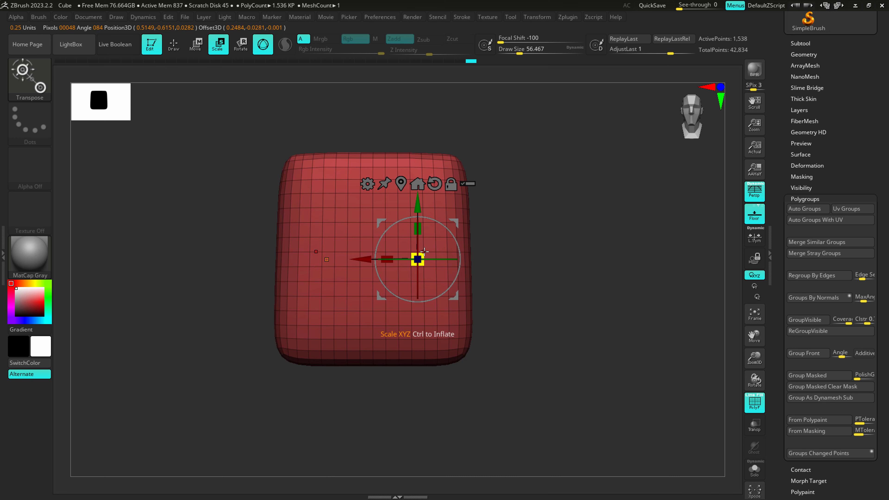
{"action": "left_click", "coordinate": [401, 184]}
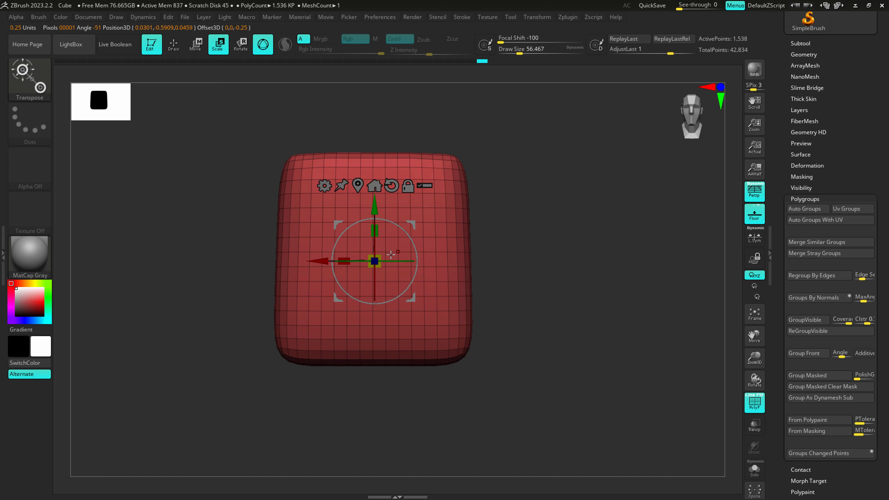
{"action": "left_click_drag", "start_coordinate": [380, 256], "coordinate": [380, 246]}
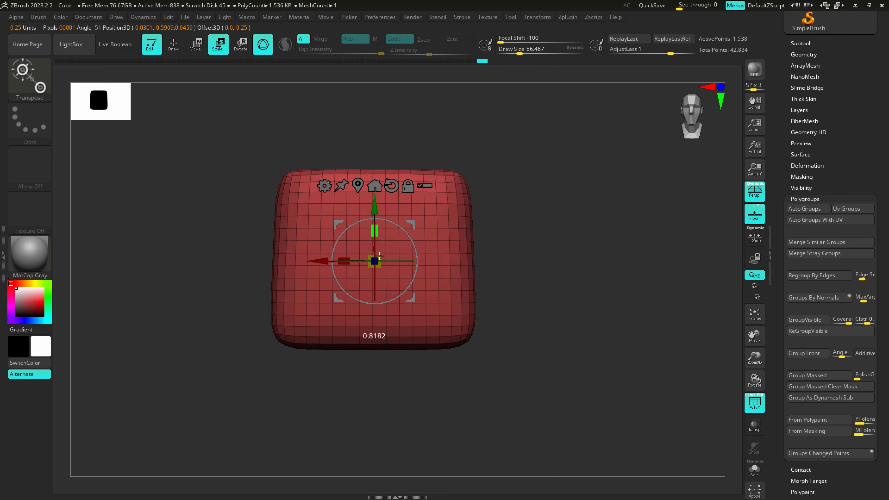
- Shrink the head slightly with a negative Inflate deformation and unhide the body
{"action": "key", "text": "q"}
{"action": "left_click", "coordinate": [809, 164]}
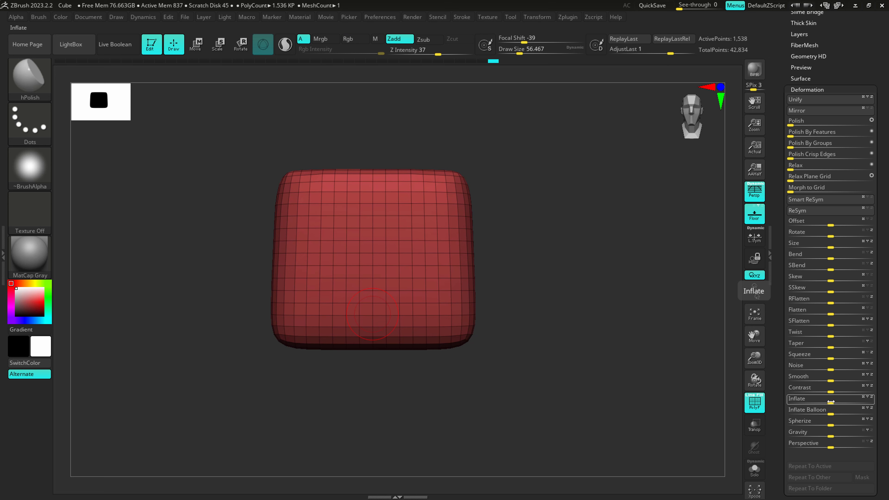
{"action": "mouse_move", "coordinate": [831, 401]}
{"action": "left_mouse_down"}
{"action": "mouse_move", "coordinate": [804, 400]}
{"action": "mouse_move", "coordinate": [820, 400]}
{"action": "left_mouse_up"}
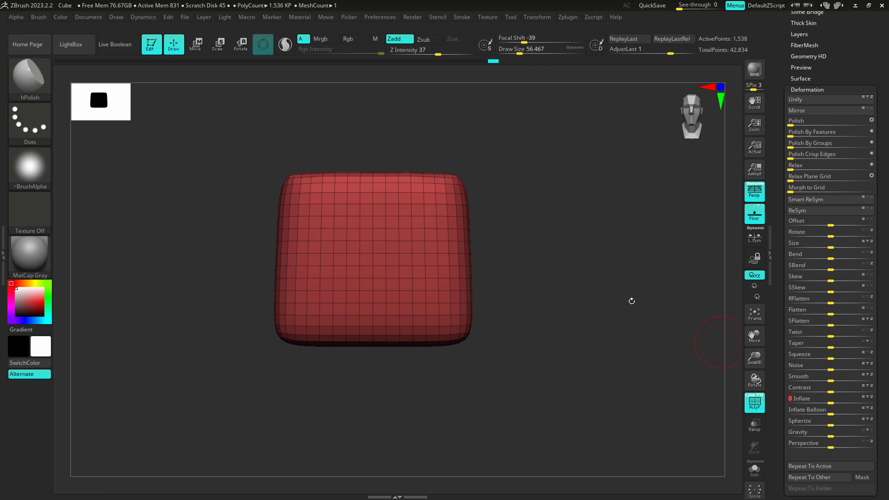
{"action": "left_click", "coordinate": [514, 268], "text": "ctrl+shift"}
- Remesh the head and body into one mesh with DynaMesh at resolution 128
{"action": "mouse_move", "coordinate": [525, 268]}
{"action": "left_mouse_down"}
{"action": "mouse_move", "coordinate": [551, 301]}
{"action": "mouse_move", "coordinate": [519, 233]}
{"action": "left_mouse_up"}
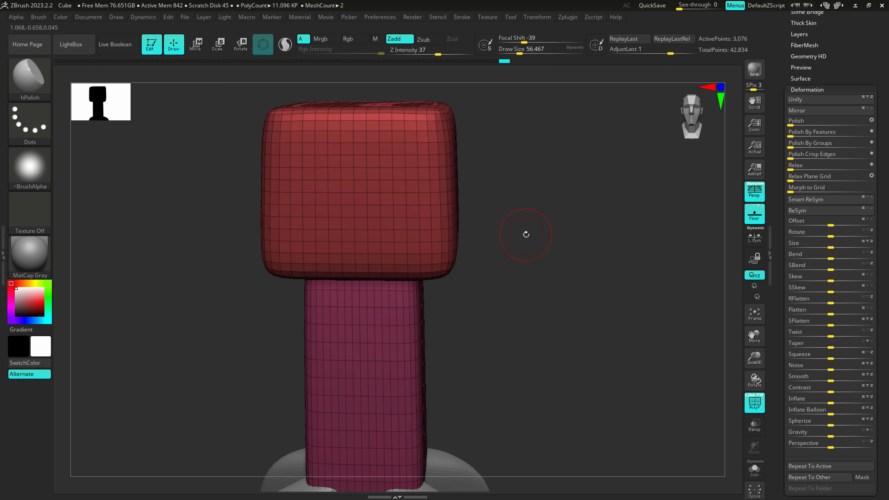
{"action": "mouse_move", "coordinate": [490, 327]}
{"action": "left_mouse_down"}
{"action": "mouse_move", "coordinate": [464, 306]}
{"action": "mouse_move", "coordinate": [450, 310]}
{"action": "mouse_move", "coordinate": [472, 321]}
{"action": "mouse_move", "coordinate": [439, 275]}
{"action": "left_mouse_up"}
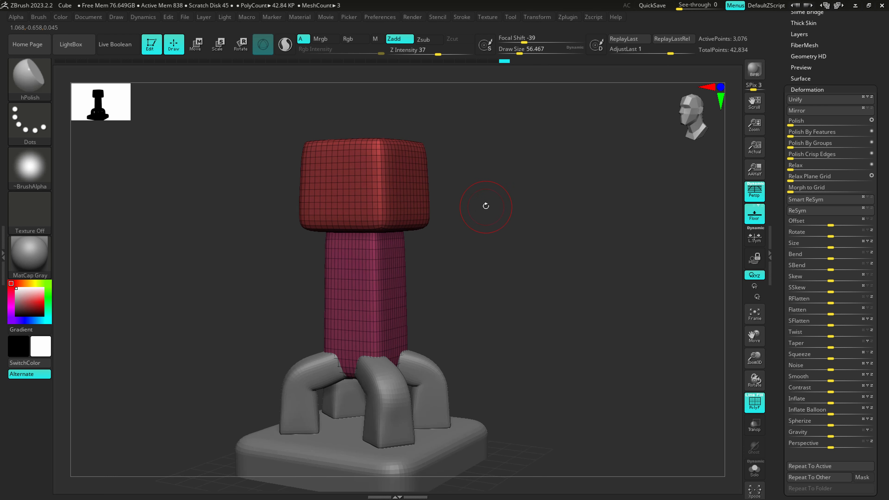
{"action": "left_click_drag", "start_coordinate": [490, 209], "coordinate": [535, 249], "text": "alt"}
{"action": "scroll", "coordinate": [802, 52], "scroll_direction": "up", "scroll_amount": 5}
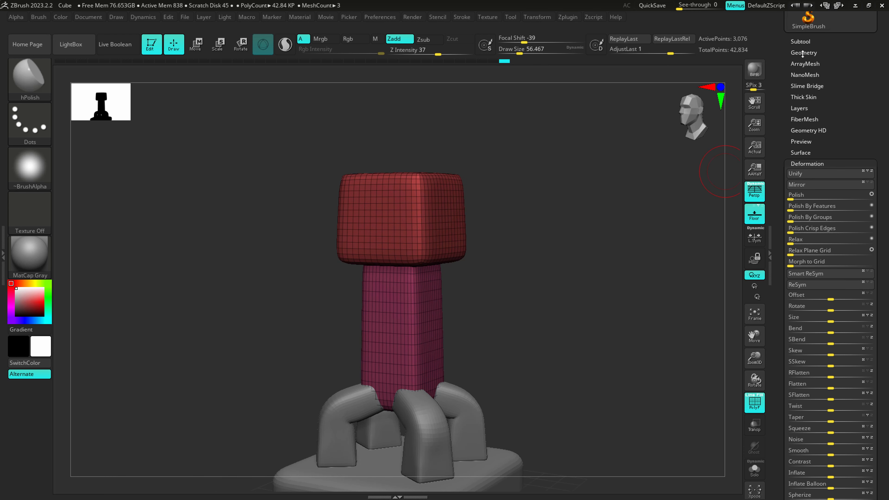
{"action": "left_click", "coordinate": [802, 52]}
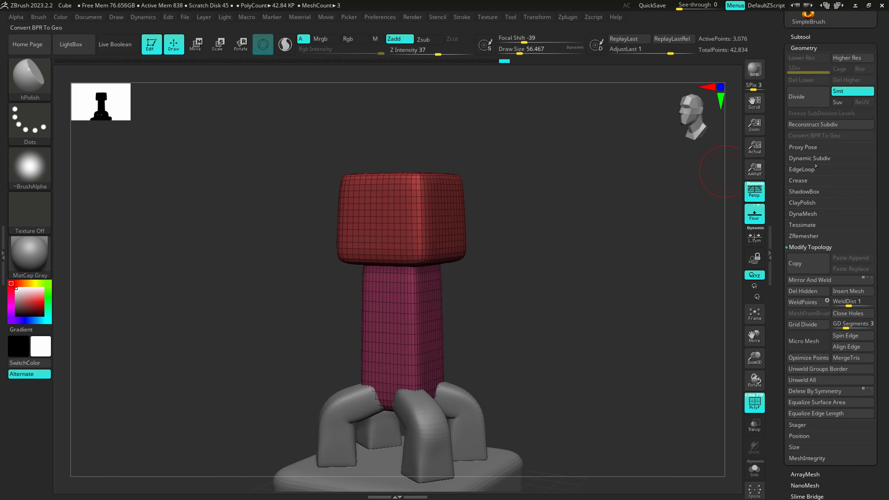
{"action": "left_click", "coordinate": [802, 214]}
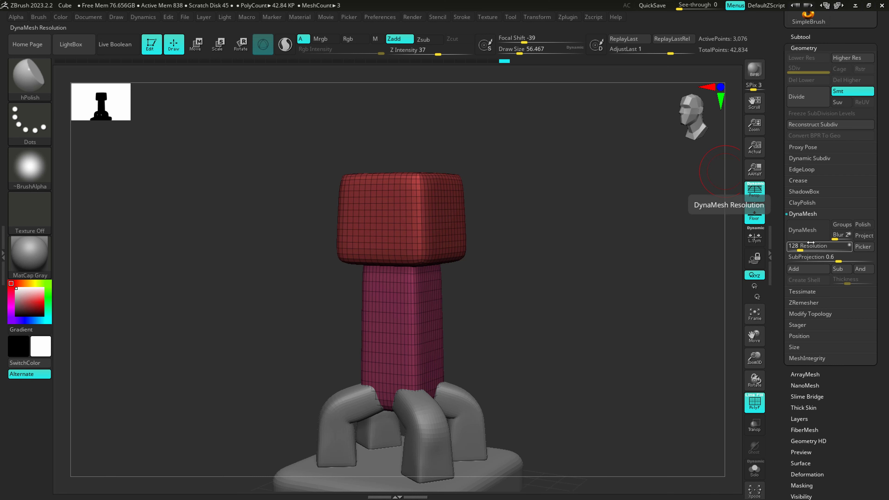
{"action": "left_click", "coordinate": [801, 230]}
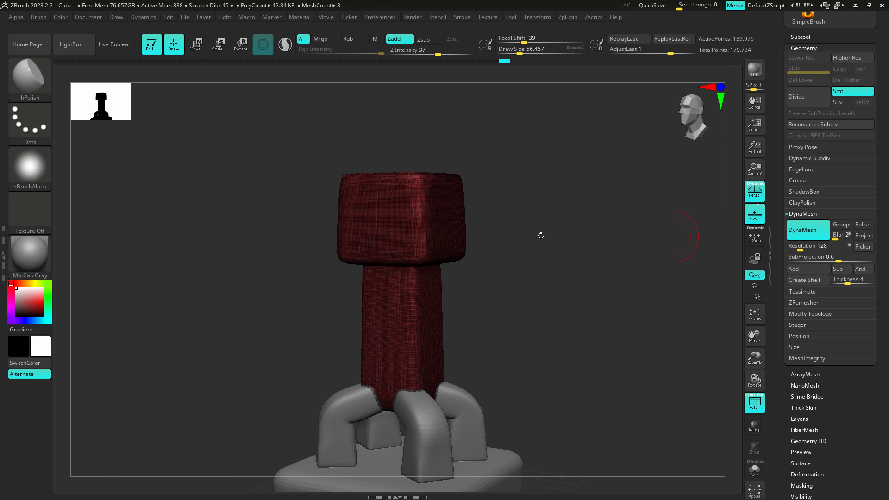
- Undo the DynaMesh to compare with the original topology, and reapply it at resolution 128
{"action": "right_click_drag", "start_coordinate": [403, 242], "coordinate": [438, 276], "text": "ctrl"}
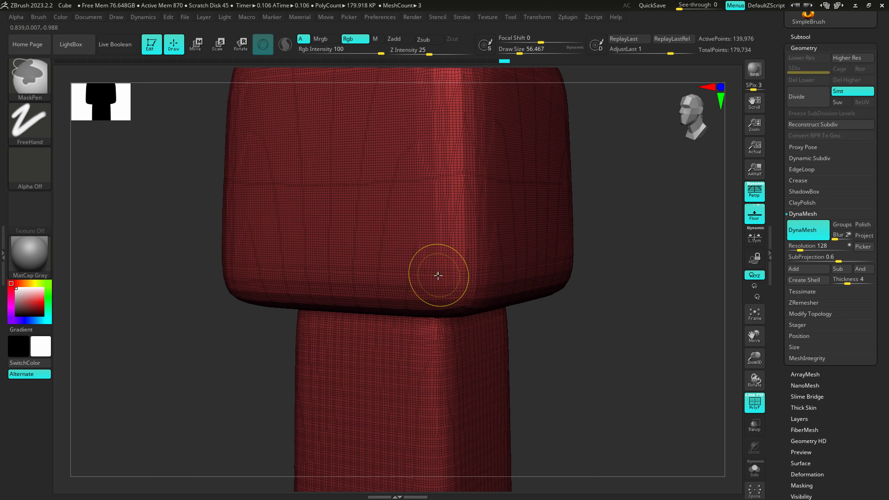
{"action": "key", "text": "ctrl+z"}
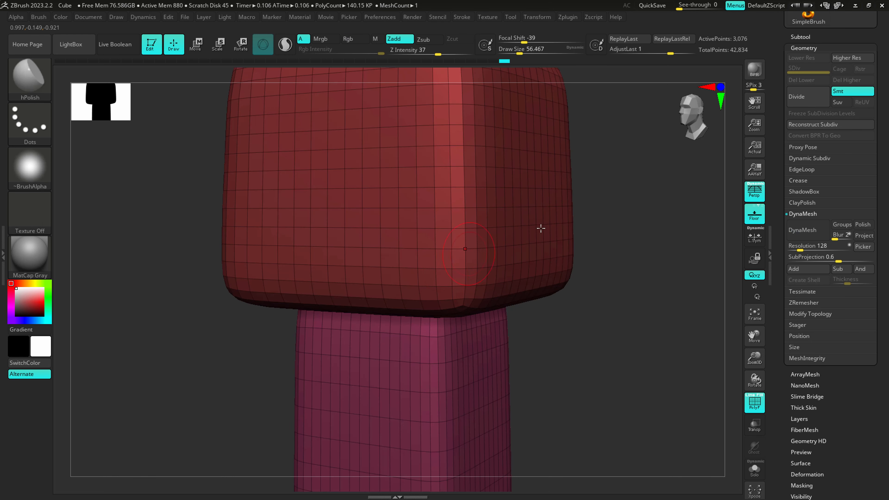
{"action": "left_click", "coordinate": [806, 232]}
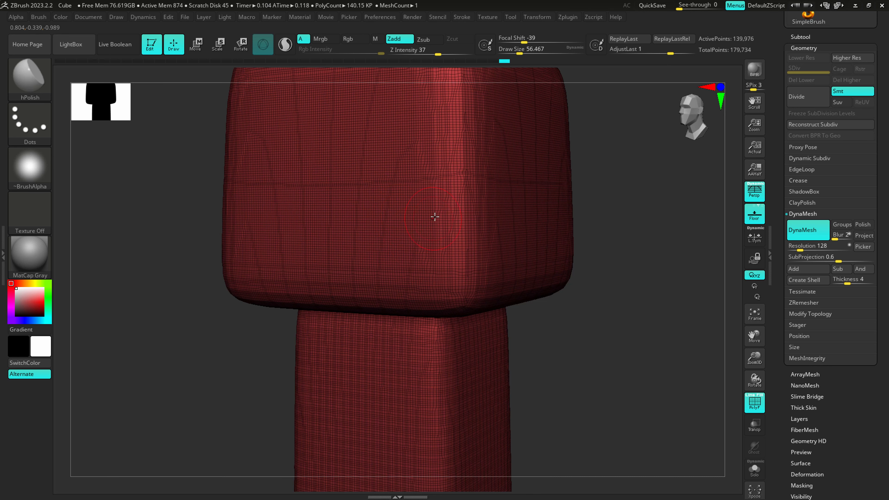
- Set the brush draw size to about 46 for sculpting on the head
{"action": "mouse_move", "coordinate": [481, 224]}
{"action": "right_mouse_down", "text": "ctrl"}
{"action": "mouse_move", "coordinate": [448, 208]}
{"action": "mouse_move", "coordinate": [470, 208]}
{"action": "mouse_move", "coordinate": [453, 223]}
{"action": "right_mouse_up", "text": "ctrl"}
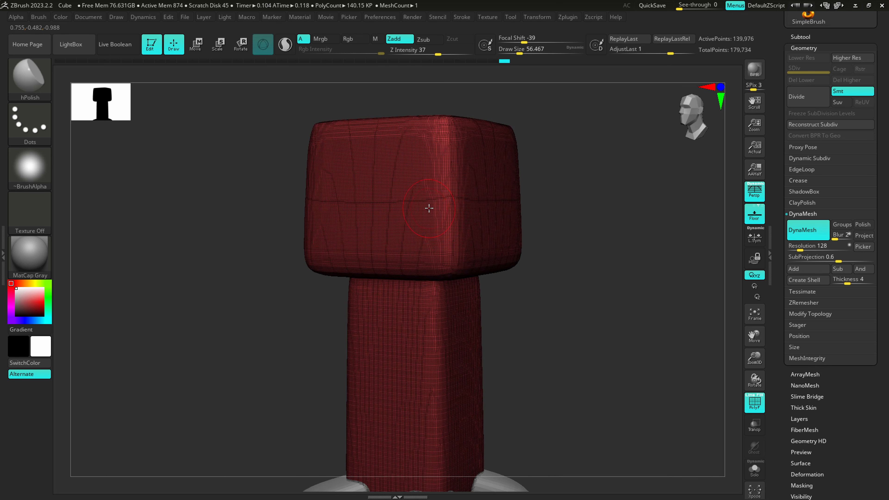
{"action": "key", "text": "s"}
{"action": "left_click_drag", "start_coordinate": [429, 207], "coordinate": [461, 207]}
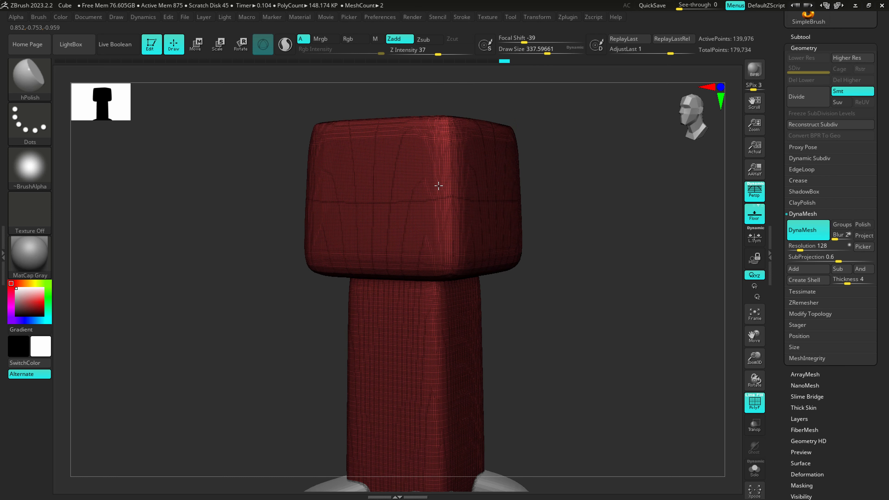
{"action": "right_click_drag", "start_coordinate": [441, 185], "coordinate": [468, 231], "text": "ctrl"}
{"action": "key", "text": "s"}
{"action": "left_click_drag", "start_coordinate": [440, 229], "coordinate": [423, 230]}
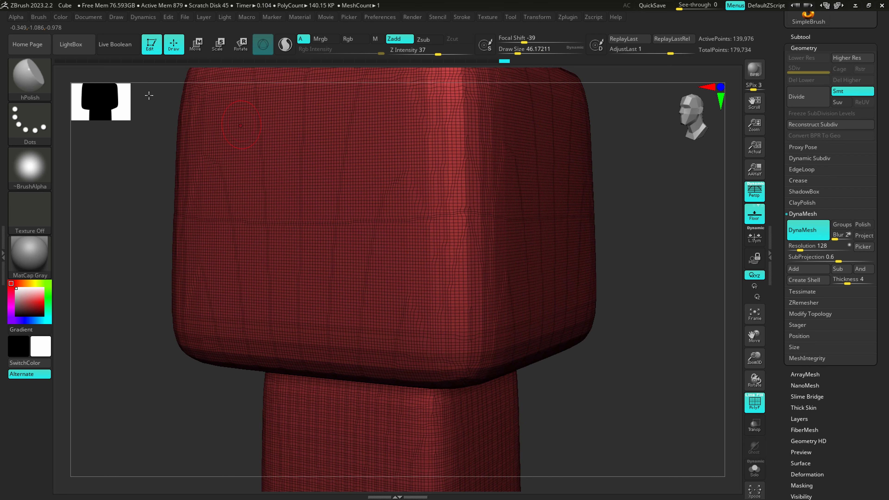
- Switch to the ClayBuildup brush for sculpting on the creeper's head
{"action": "left_click", "coordinate": [14, 83]}
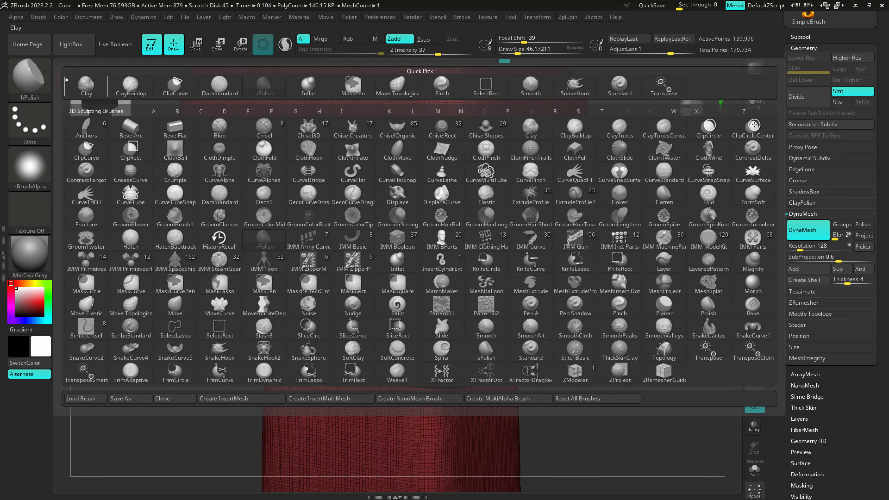
{"action": "left_click", "coordinate": [135, 87]}
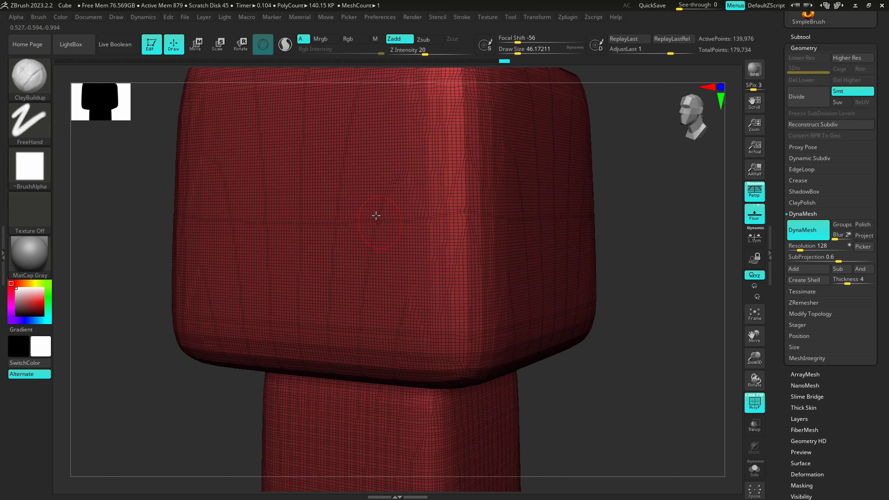
{"action": "right_click_drag", "start_coordinate": [375, 225], "coordinate": [373, 223]}
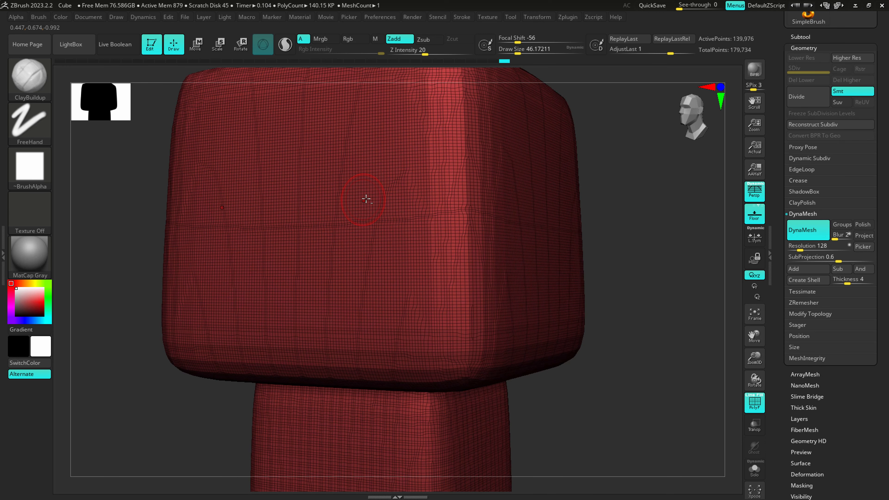
- Check the concept sketch in Clip Studio Paint and carve the arched mouth into the front of the head in ZBrush with ClayBuildup
{"action": "key", "text": "alt+Tab"}
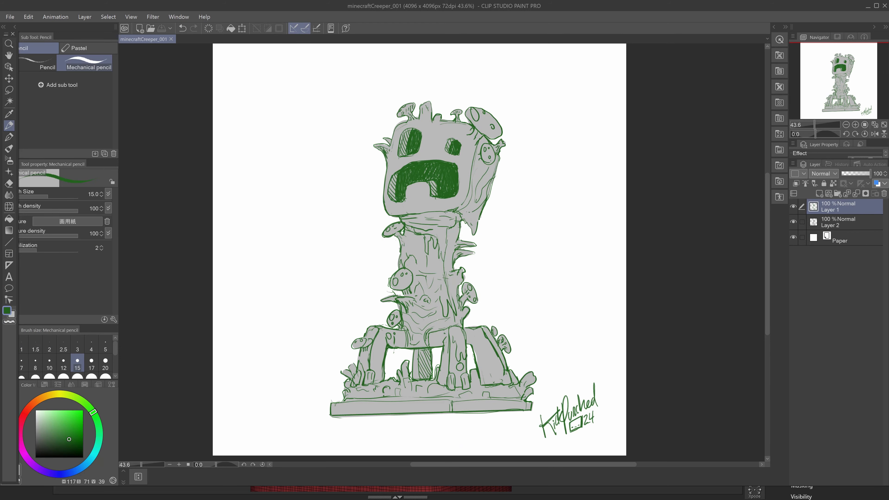
{"action": "key", "text": "alt+Tab"}
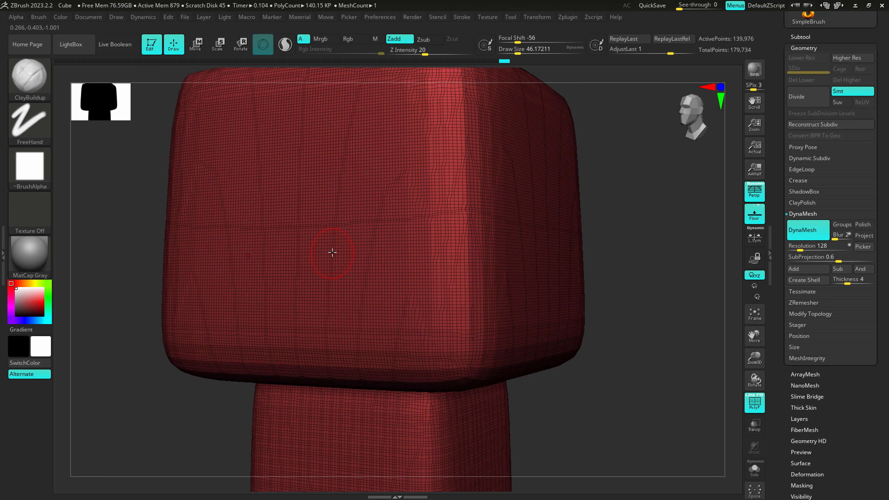
{"action": "mouse_move", "coordinate": [314, 252]}
{"action": "left_mouse_down"}
{"action": "mouse_move", "coordinate": [294, 251]}
{"action": "mouse_move", "coordinate": [364, 292]}
{"action": "mouse_move", "coordinate": [316, 260]}
{"action": "mouse_move", "coordinate": [355, 306]}
{"action": "mouse_move", "coordinate": [414, 297]}
{"action": "mouse_move", "coordinate": [392, 238]}
{"action": "mouse_move", "coordinate": [329, 243]}
{"action": "mouse_move", "coordinate": [392, 273]}
{"action": "mouse_move", "coordinate": [370, 301]}
{"action": "mouse_move", "coordinate": [284, 240]}
{"action": "mouse_move", "coordinate": [344, 262]}
{"action": "mouse_move", "coordinate": [368, 298]}
{"action": "left_mouse_up"}
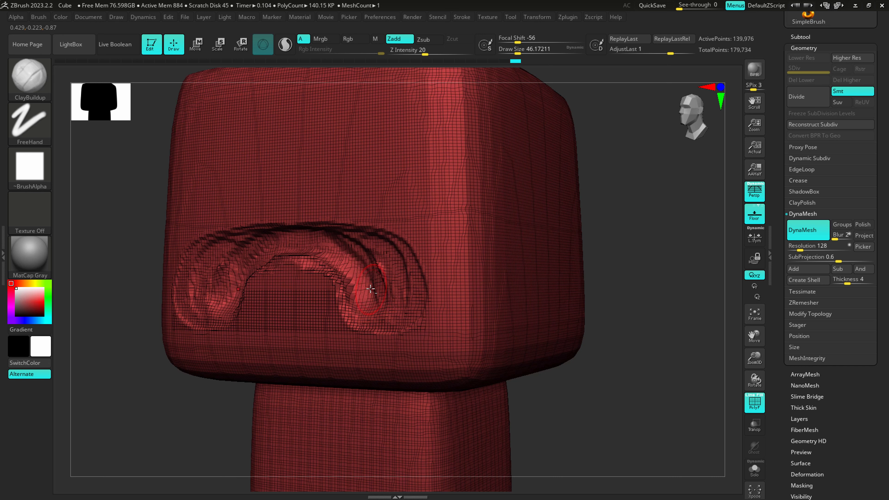
{"action": "key", "text": "shift+f"}
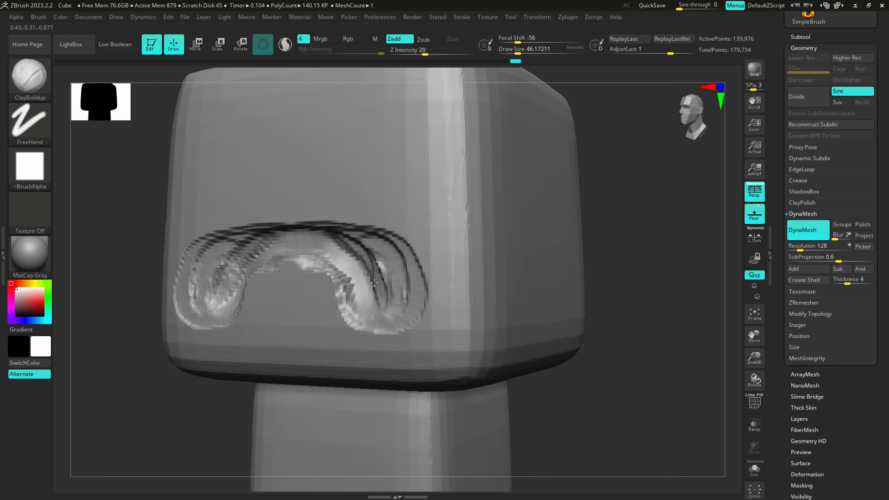
{"action": "right_click_drag", "start_coordinate": [385, 282], "coordinate": [324, 227], "text": "ctrl"}
{"action": "mouse_move", "coordinate": [324, 226]}
{"action": "left_mouse_down"}
{"action": "mouse_move", "coordinate": [385, 231]}
{"action": "mouse_move", "coordinate": [402, 309]}
{"action": "mouse_move", "coordinate": [353, 231]}
{"action": "mouse_move", "coordinate": [379, 288]}
{"action": "mouse_move", "coordinate": [336, 246]}
{"action": "mouse_move", "coordinate": [326, 217]}
{"action": "left_mouse_up"}
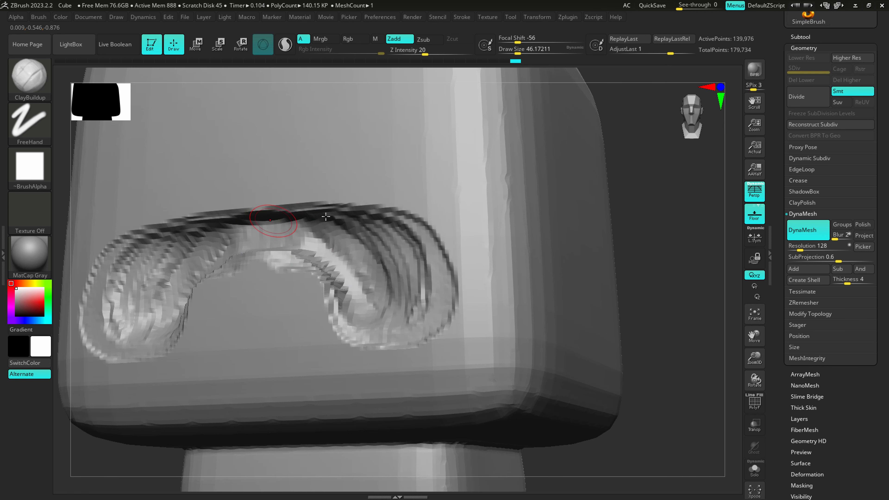
{"action": "right_click_drag", "start_coordinate": [405, 303], "coordinate": [399, 287], "text": "ctrl"}
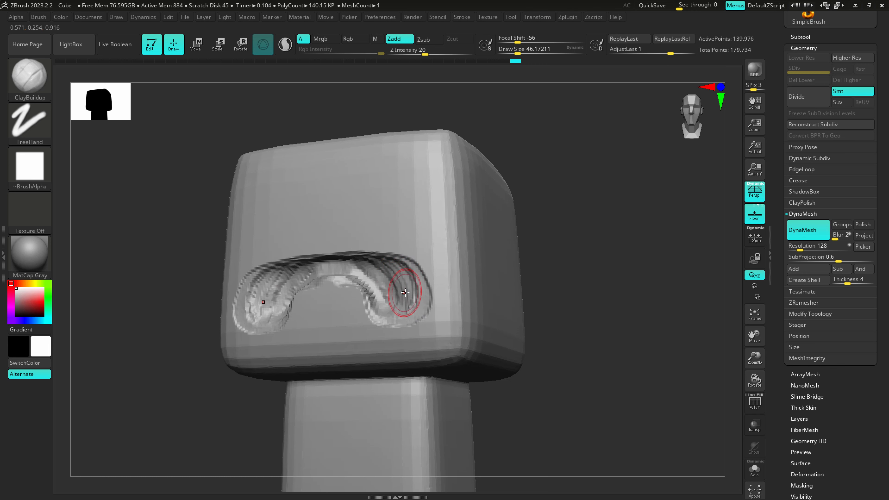
- Deepen both ends of the mouth with ClayBuildup at draw size about 65 and Z Intensity 34, and show the polyframe
{"action": "right_click_drag", "start_coordinate": [405, 292], "coordinate": [411, 296]}
{"action": "key", "text": "s"}
{"action": "mouse_move", "coordinate": [390, 281]}
{"action": "left_mouse_down"}
{"action": "mouse_move", "coordinate": [396, 284]}
{"action": "mouse_move", "coordinate": [366, 301]}
{"action": "mouse_move", "coordinate": [383, 271]}
{"action": "mouse_move", "coordinate": [371, 298]}
{"action": "mouse_move", "coordinate": [392, 288]}
{"action": "left_mouse_up"}
{"action": "left_click", "coordinate": [437, 53]}
{"action": "mouse_move", "coordinate": [393, 288]}
{"action": "right_mouse_down"}
{"action": "mouse_move", "coordinate": [420, 320]}
{"action": "mouse_move", "coordinate": [391, 318]}
{"action": "right_mouse_up"}
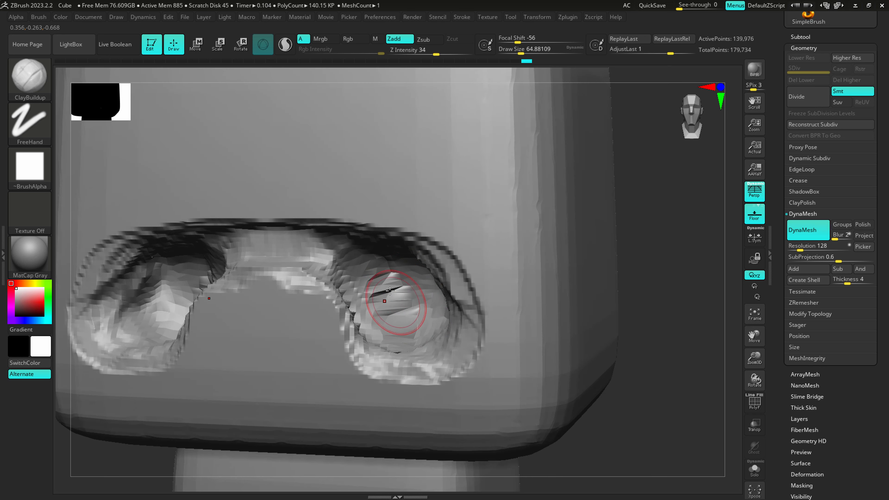
{"action": "key", "text": "shift+f"}
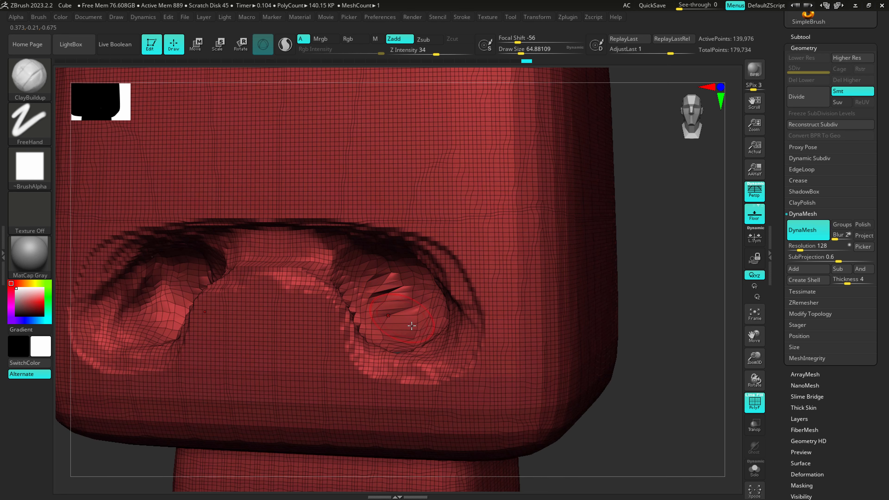
- Update the DynaMesh at resolution 128 to even out the stretched mouth polygons, undo it to compare, and reapply it
{"action": "mouse_move", "coordinate": [405, 335]}
{"action": "right_mouse_down"}
{"action": "mouse_move", "coordinate": [385, 330]}
{"action": "mouse_move", "coordinate": [407, 325]}
{"action": "mouse_move", "coordinate": [429, 335]}
{"action": "mouse_move", "coordinate": [436, 325]}
{"action": "mouse_move", "coordinate": [419, 259]}
{"action": "right_mouse_up"}
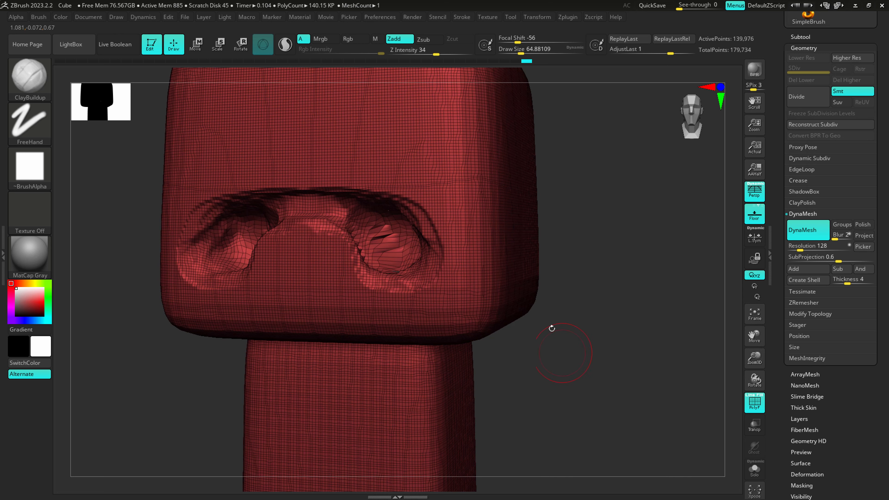
{"action": "right_click_drag", "start_coordinate": [552, 328], "coordinate": [539, 284]}
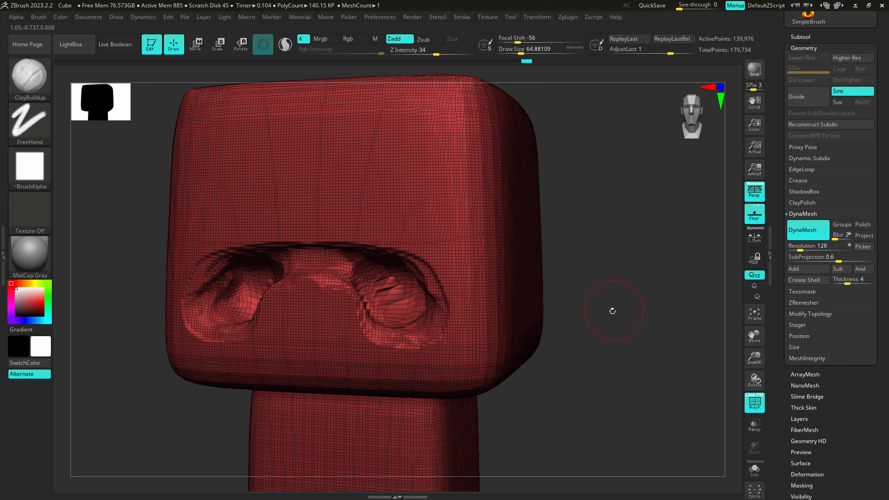
{"action": "mouse_move", "coordinate": [586, 347]}
{"action": "left_mouse_down", "text": "ctrl"}
{"action": "mouse_move", "coordinate": [669, 216]}
{"action": "mouse_move", "coordinate": [700, 157]}
{"action": "mouse_move", "coordinate": [692, 157]}
{"action": "left_mouse_up", "text": "ctrl"}
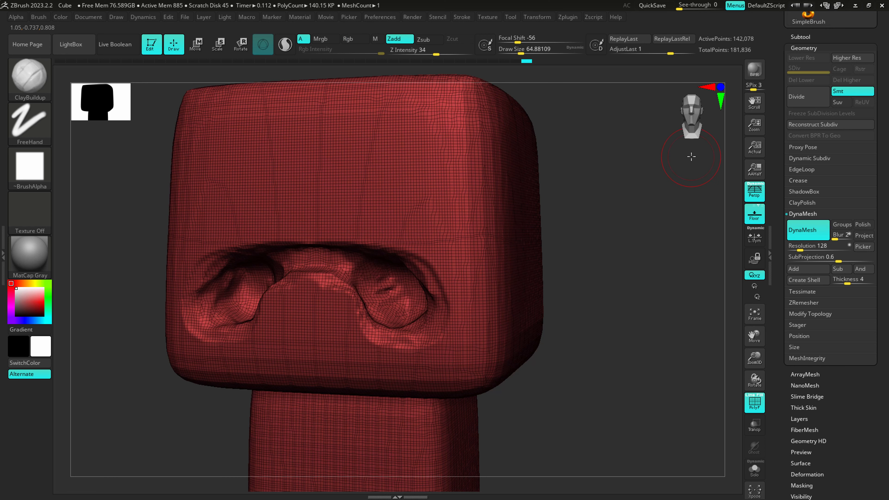
{"action": "right_click_drag", "start_coordinate": [389, 294], "coordinate": [408, 316], "text": "ctrl"}
{"action": "key", "text": "ctrl+z"}
{"action": "right_click_drag", "start_coordinate": [564, 311], "coordinate": [527, 302], "text": "alt"}
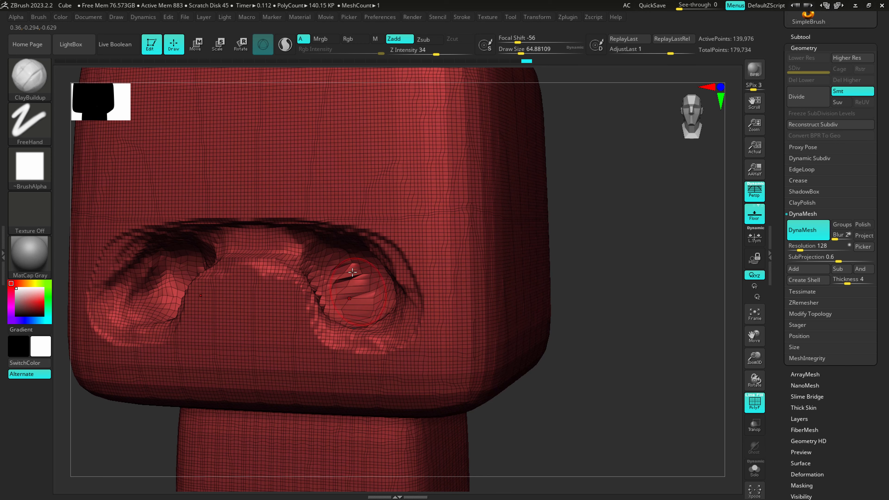
{"action": "mouse_move", "coordinate": [626, 346]}
{"action": "right_mouse_down"}
{"action": "mouse_move", "coordinate": [639, 366]}
{"action": "mouse_move", "coordinate": [616, 345]}
{"action": "mouse_move", "coordinate": [430, 308]}
{"action": "mouse_move", "coordinate": [502, 314]}
{"action": "mouse_move", "coordinate": [645, 357]}
{"action": "right_mouse_up"}
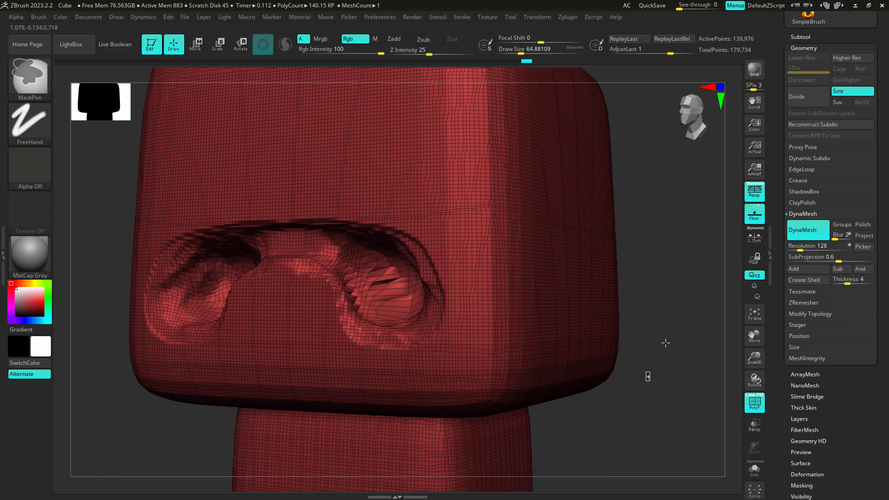
{"action": "left_click_drag", "start_coordinate": [646, 381], "coordinate": [705, 175], "text": "ctrl"}
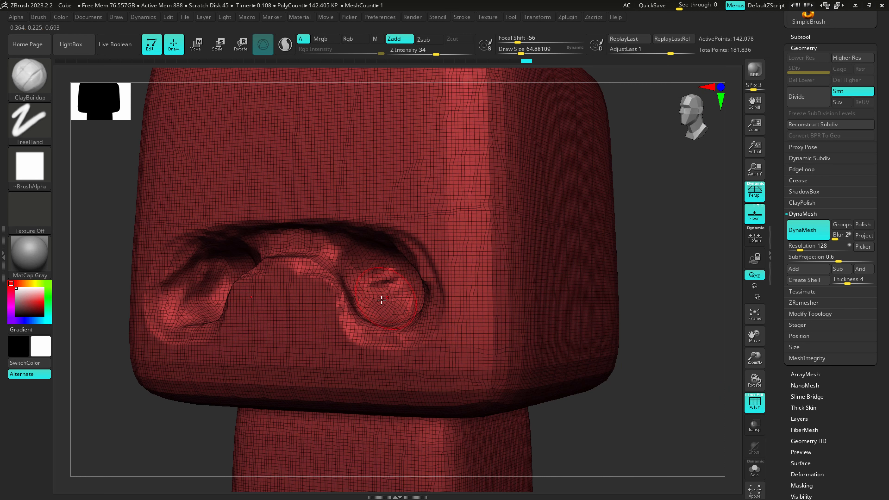
{"action": "mouse_move", "coordinate": [382, 300]}
{"action": "right_mouse_down"}
{"action": "mouse_move", "coordinate": [389, 284]}
{"action": "mouse_move", "coordinate": [376, 287]}
{"action": "mouse_move", "coordinate": [393, 304]}
{"action": "right_mouse_up"}
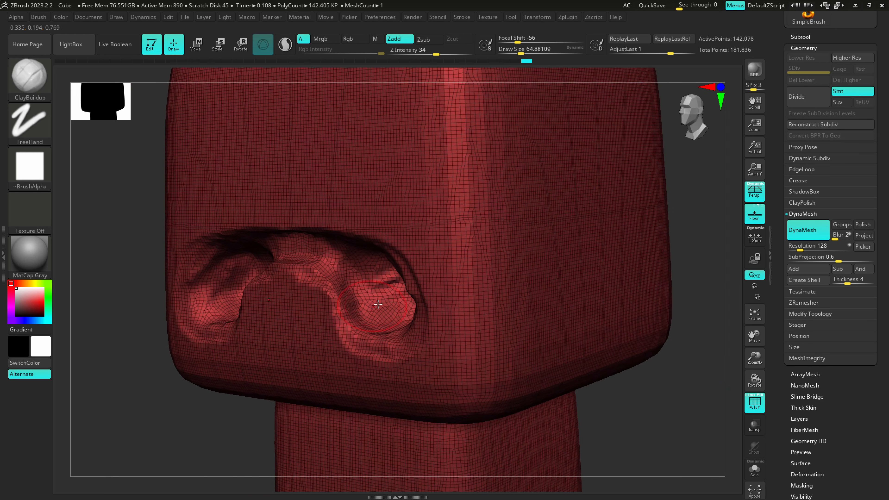
- Undo the DynaMesh update and all mouth strokes back to the plain head
{"action": "key", "text": "ctrl+z"}
{"action": "key", "text": "ctrl+z"}
{"action": "key", "text": "ctrl+z"}
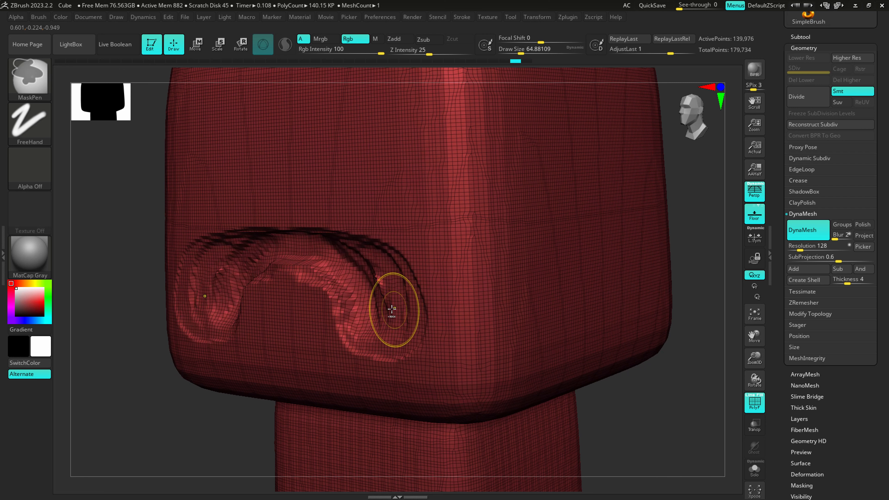
- Try carving the mouth arch with ClayBuildup in Sculptris Pro mode, and undo the strokes
{"action": "left_click", "coordinate": [285, 45]}
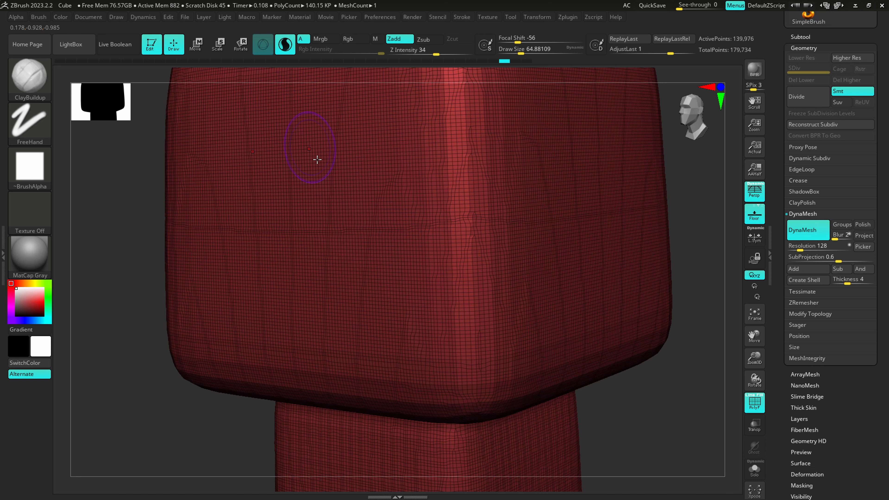
{"action": "right_click_drag", "start_coordinate": [403, 319], "coordinate": [387, 297]}
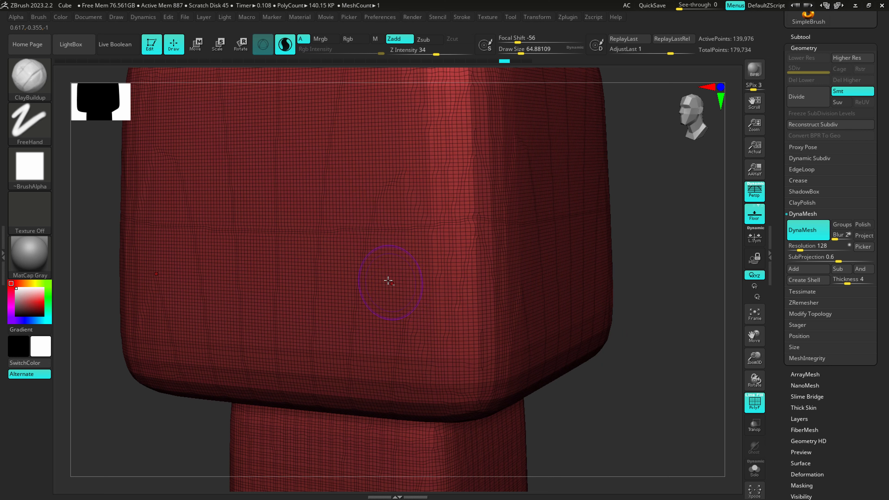
{"action": "mouse_move", "coordinate": [388, 281]}
{"action": "left_mouse_down"}
{"action": "mouse_move", "coordinate": [420, 306]}
{"action": "mouse_move", "coordinate": [379, 259]}
{"action": "mouse_move", "coordinate": [418, 327]}
{"action": "mouse_move", "coordinate": [408, 309]}
{"action": "mouse_move", "coordinate": [418, 326]}
{"action": "mouse_move", "coordinate": [288, 264]}
{"action": "mouse_move", "coordinate": [385, 255]}
{"action": "mouse_move", "coordinate": [311, 258]}
{"action": "mouse_move", "coordinate": [367, 266]}
{"action": "mouse_move", "coordinate": [413, 333]}
{"action": "mouse_move", "coordinate": [382, 299]}
{"action": "mouse_move", "coordinate": [308, 277]}
{"action": "mouse_move", "coordinate": [367, 265]}
{"action": "mouse_move", "coordinate": [348, 263]}
{"action": "mouse_move", "coordinate": [385, 283]}
{"action": "mouse_move", "coordinate": [266, 266]}
{"action": "mouse_move", "coordinate": [413, 325]}
{"action": "mouse_move", "coordinate": [345, 284]}
{"action": "mouse_move", "coordinate": [407, 300]}
{"action": "mouse_move", "coordinate": [329, 265]}
{"action": "mouse_move", "coordinate": [361, 280]}
{"action": "left_mouse_up"}
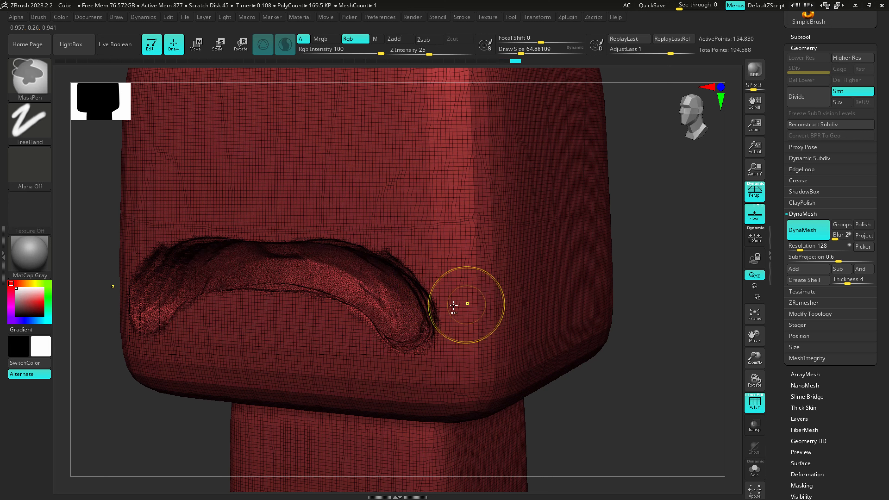
{"action": "key", "text": "ctrl+z"}
{"action": "key", "text": "ctrl+z"}
{"action": "key", "text": "ctrl+z"}
- Pull two long tendrils from the side of the head using SnakeHook at draw size about 101 in Sculptris Pro mode, and undo them
{"action": "key", "text": "b"}
{"action": "key", "text": "s"}
{"action": "key", "text": "h"}
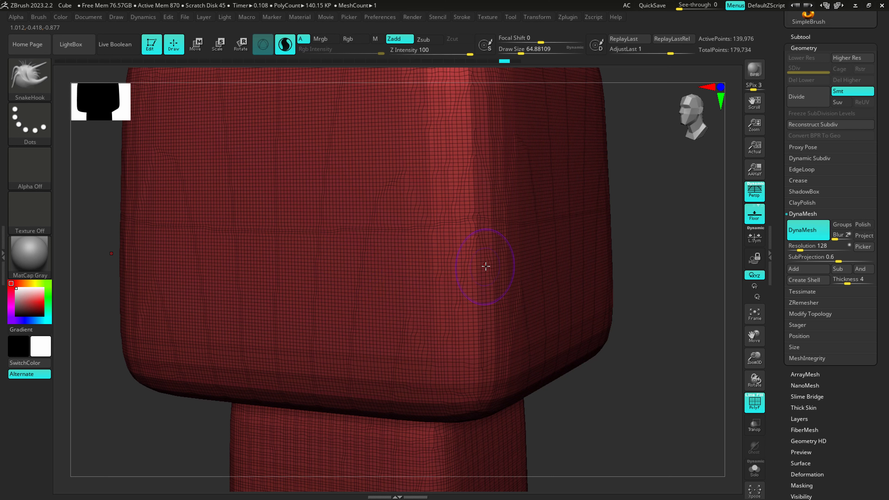
{"action": "right_click_drag", "start_coordinate": [579, 248], "coordinate": [405, 273], "text": "alt"}
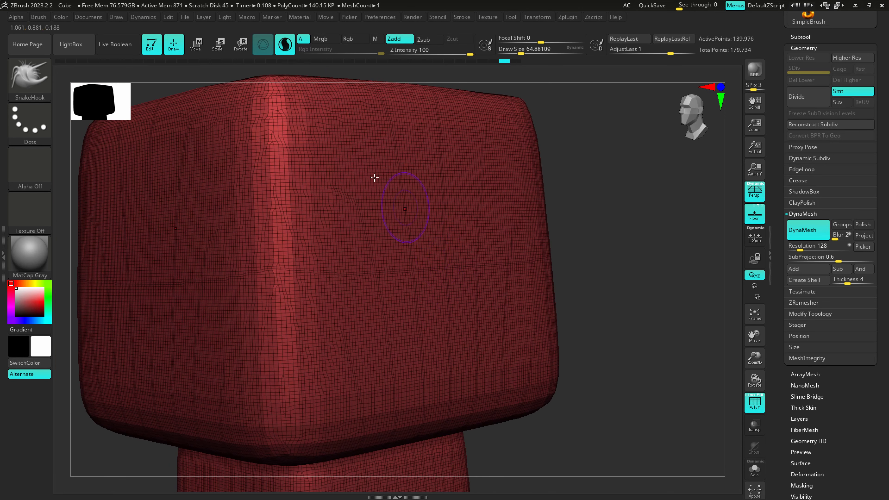
{"action": "key", "text": "s"}
{"action": "mouse_move", "coordinate": [529, 284]}
{"action": "left_mouse_down"}
{"action": "mouse_move", "coordinate": [556, 250]}
{"action": "mouse_move", "coordinate": [619, 250]}
{"action": "mouse_move", "coordinate": [673, 283]}
{"action": "mouse_move", "coordinate": [686, 198]}
{"action": "mouse_move", "coordinate": [732, 191]}
{"action": "mouse_move", "coordinate": [759, 221]}
{"action": "left_mouse_up"}
{"action": "mouse_move", "coordinate": [620, 287]}
{"action": "left_mouse_down"}
{"action": "mouse_move", "coordinate": [506, 314]}
{"action": "mouse_move", "coordinate": [513, 364]}
{"action": "mouse_move", "coordinate": [651, 397]}
{"action": "mouse_move", "coordinate": [714, 351]}
{"action": "mouse_move", "coordinate": [574, 278]}
{"action": "left_mouse_up"}
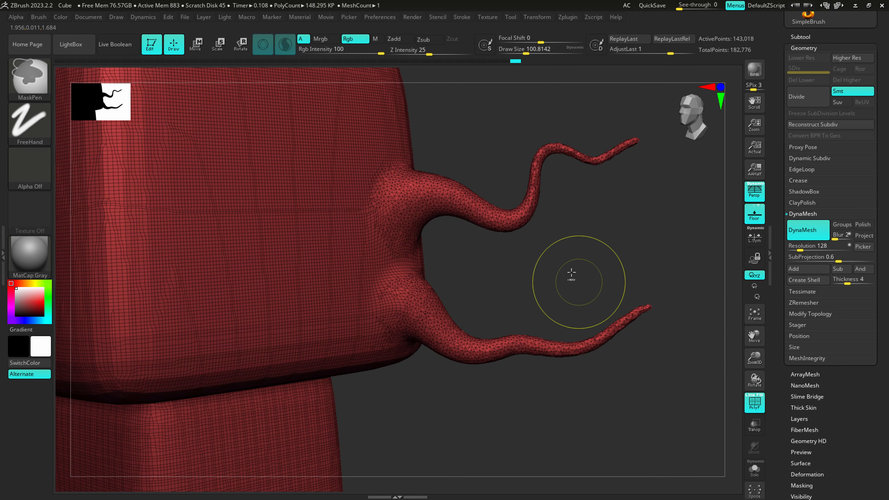
{"action": "key", "text": "ctrl+z"}
{"action": "key", "text": "ctrl+z"}
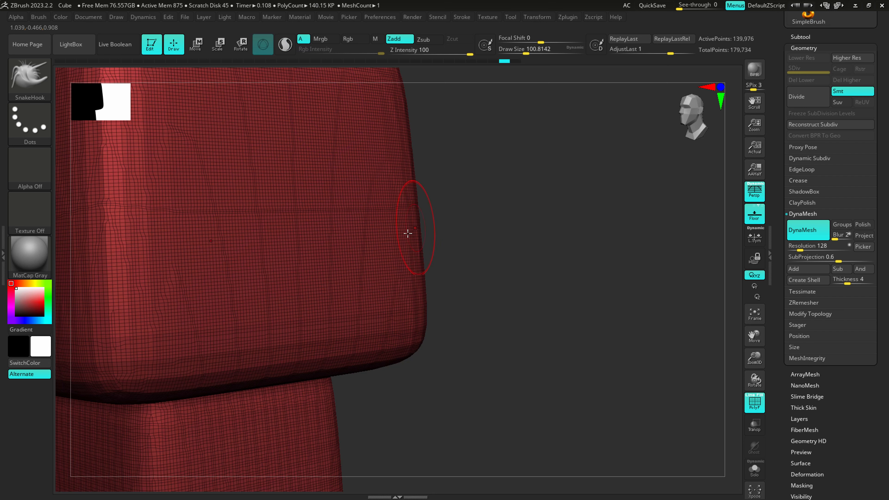
- Pull one tendril from the side of the head using SnakeHook without Sculptris Pro, inspect its stretched polygons, and undo it
{"action": "mouse_move", "coordinate": [407, 232]}
{"action": "left_mouse_down"}
{"action": "mouse_move", "coordinate": [631, 319]}
{"action": "mouse_move", "coordinate": [645, 184]}
{"action": "mouse_move", "coordinate": [698, 220]}
{"action": "mouse_move", "coordinate": [675, 325]}
{"action": "left_mouse_up"}
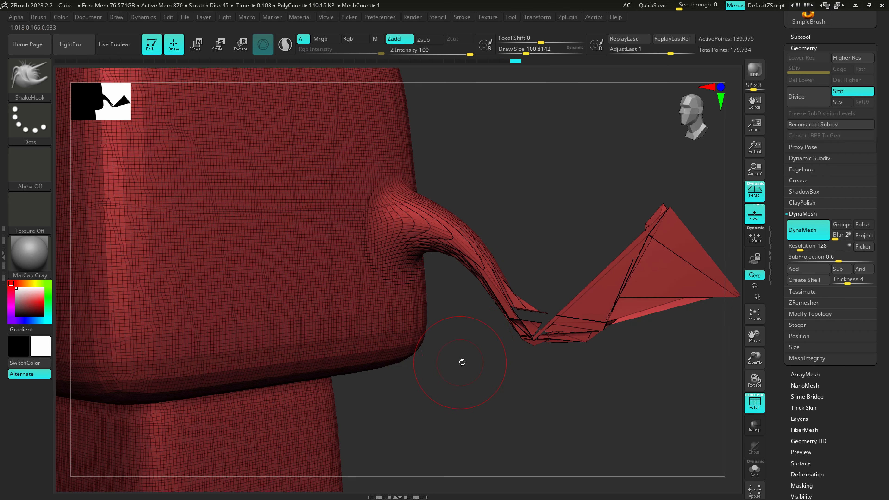
{"action": "left_click_drag", "start_coordinate": [462, 362], "coordinate": [396, 337]}
{"action": "left_click_drag", "start_coordinate": [483, 355], "coordinate": [483, 316], "text": "alt"}
{"action": "key", "text": "ctrl+z"}
{"action": "right_click_drag", "start_coordinate": [459, 306], "coordinate": [455, 340], "text": "ctrl"}
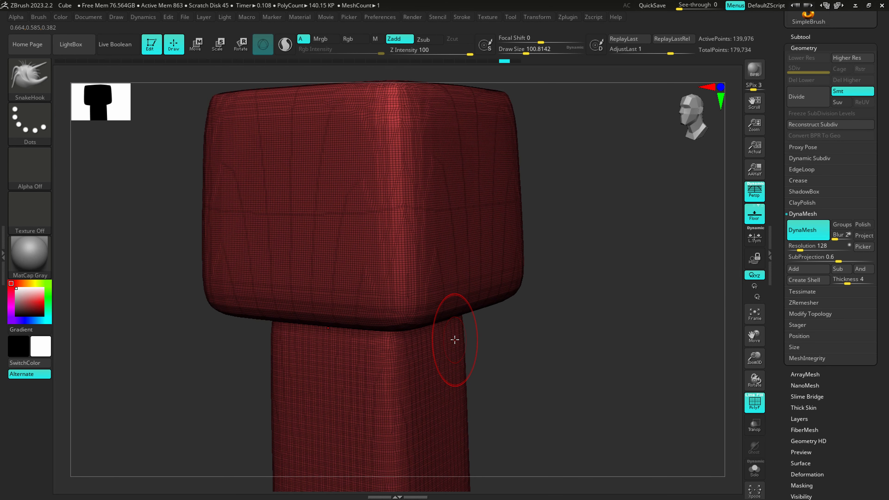
- Examine the merged junction between the head's underside and the body from several angles
{"action": "left_click", "coordinate": [285, 46]}
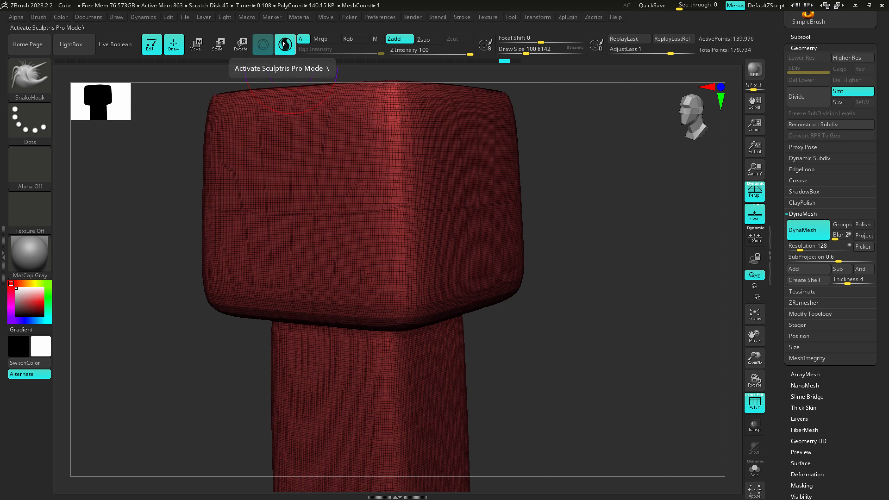
{"action": "left_click", "coordinate": [284, 44]}
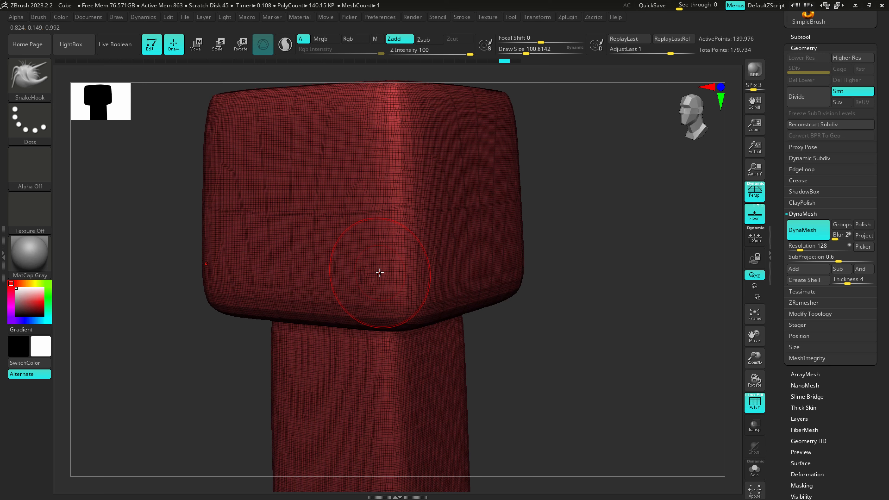
{"action": "right_click_drag", "start_coordinate": [380, 272], "coordinate": [467, 331]}
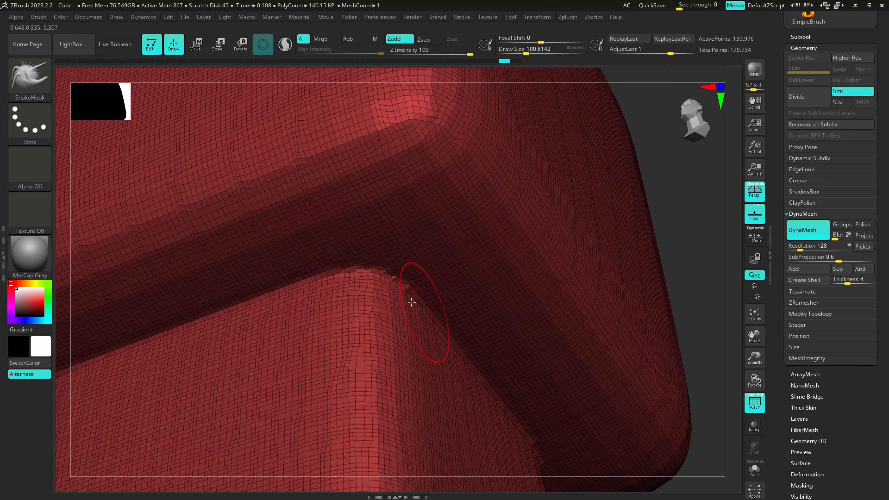
{"action": "right_click_drag", "start_coordinate": [242, 297], "coordinate": [224, 249], "text": "ctrl"}
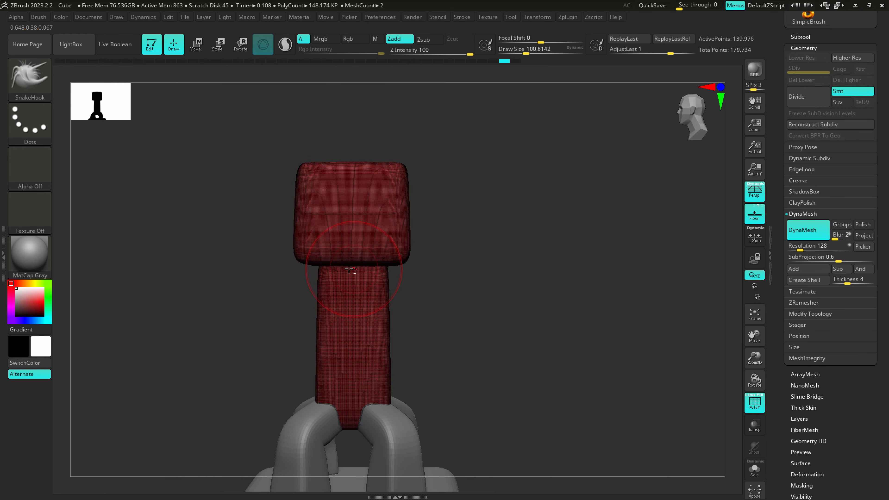
{"action": "right_click_drag", "start_coordinate": [340, 270], "coordinate": [460, 277], "text": "ctrl"}
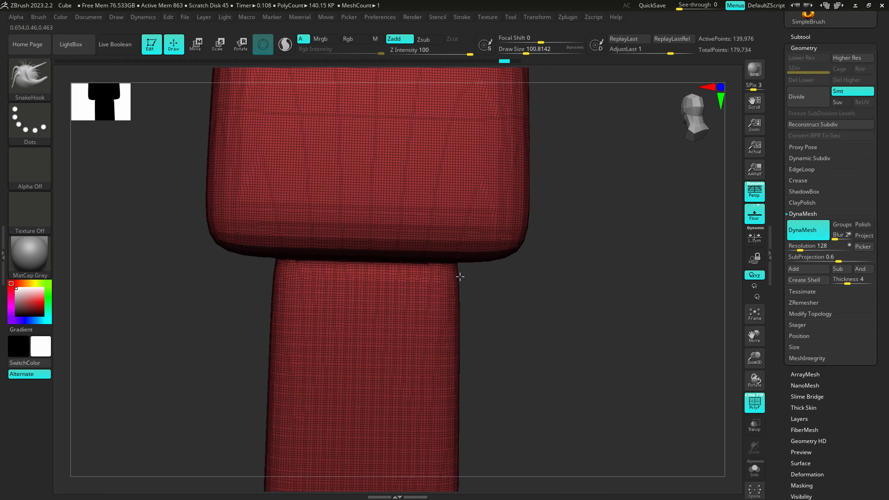
{"action": "left_click_drag", "start_coordinate": [693, 108], "coordinate": [704, 110]}
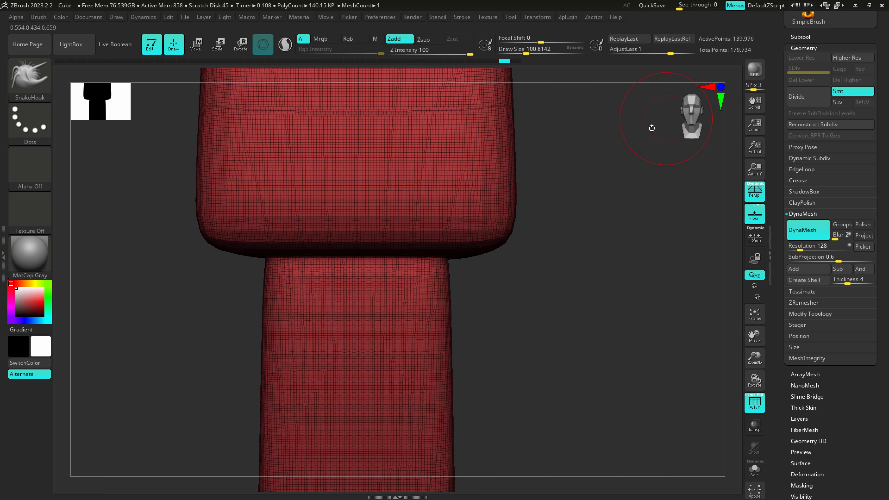
- Undo the merged DynaMesh and remesh the head and body with DynaMesh Groups enabled at resolution 288
{"action": "right_click_drag", "start_coordinate": [406, 230], "coordinate": [403, 146]}
{"action": "right_click_drag", "start_coordinate": [420, 281], "coordinate": [439, 278]}
{"action": "key", "text": "ctrl+z"}
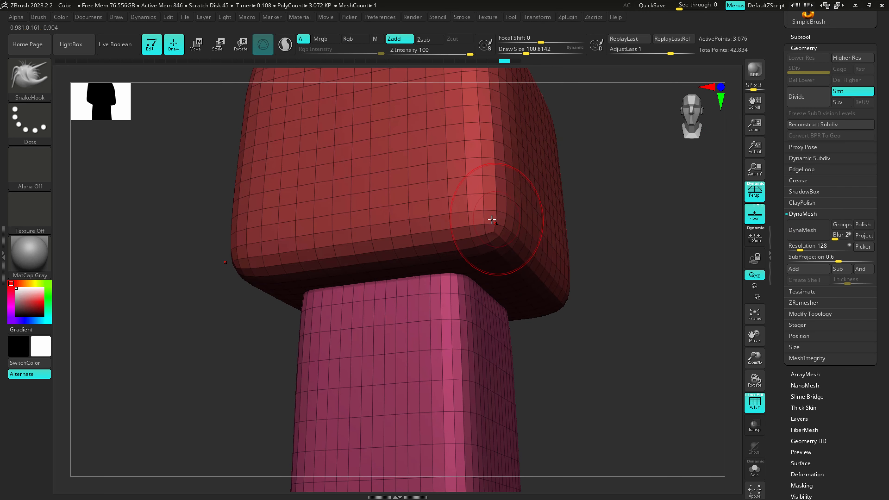
{"action": "right_click_drag", "start_coordinate": [491, 219], "coordinate": [466, 158]}
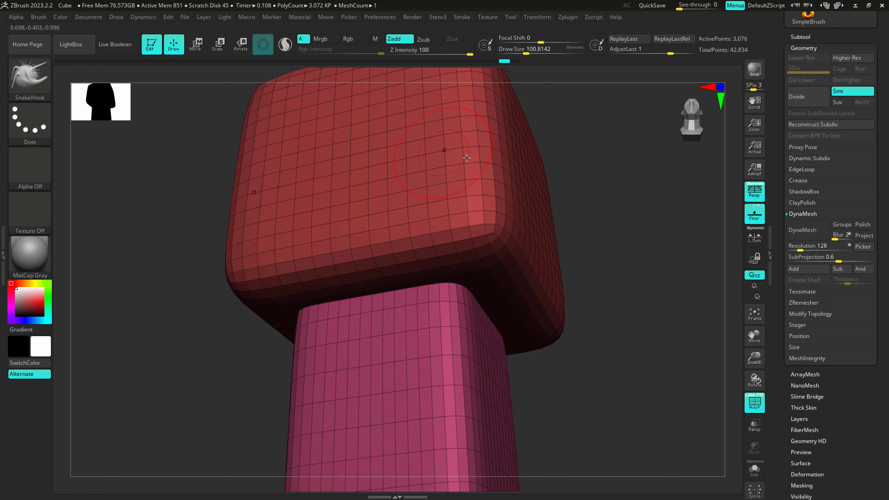
{"action": "left_click", "coordinate": [843, 226]}
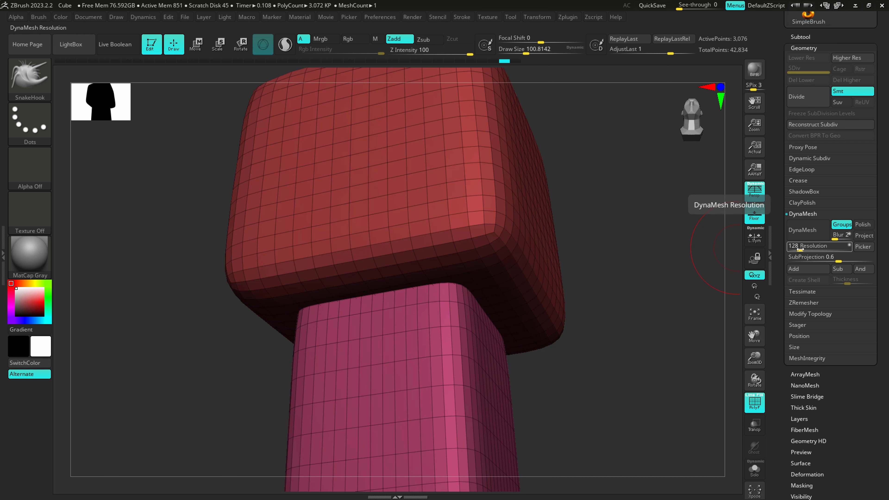
{"action": "left_click_drag", "start_coordinate": [799, 250], "coordinate": [801, 250]}
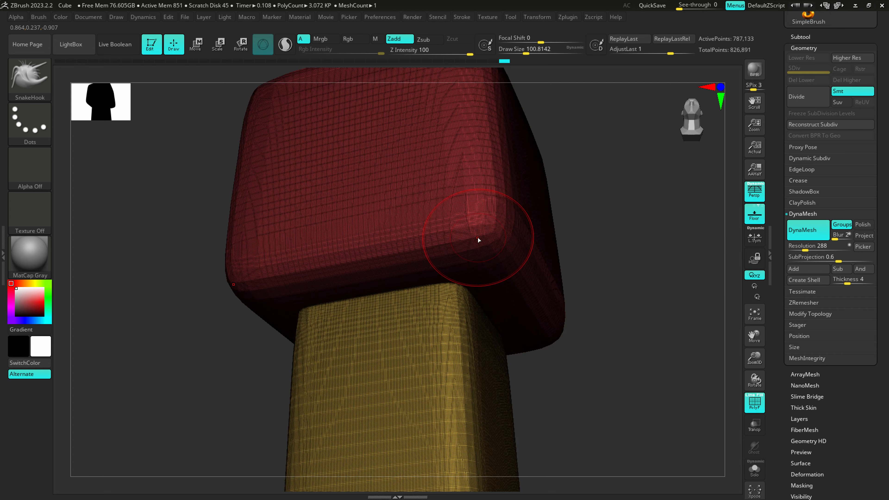
- Examine the gap between head and body from below, isolate the body polygroup to inspect its top, and show everything again
{"action": "right_click_drag", "start_coordinate": [476, 237], "coordinate": [464, 301]}
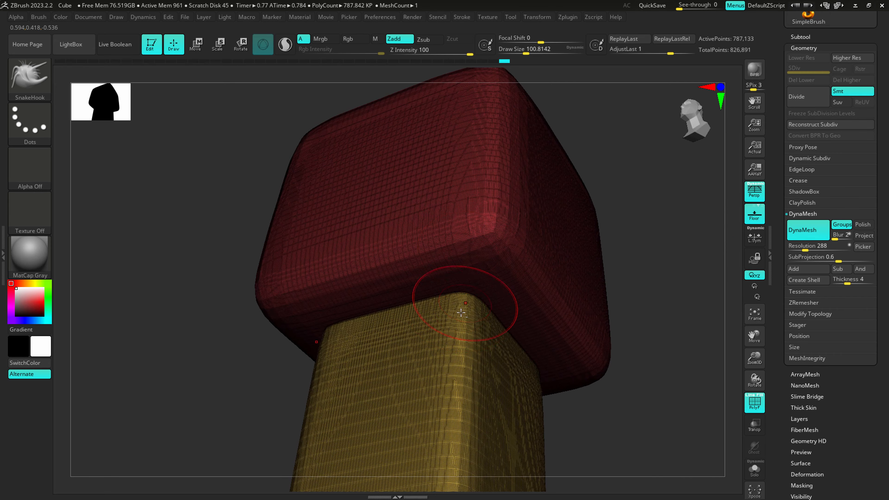
{"action": "right_click_drag", "start_coordinate": [524, 391], "coordinate": [434, 290], "text": "ctrl"}
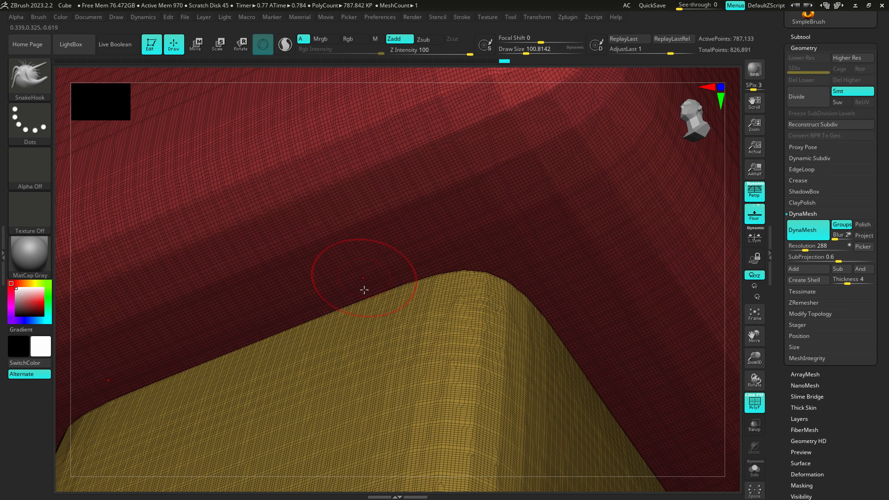
{"action": "mouse_move", "coordinate": [551, 379]}
{"action": "right_mouse_down", "text": "alt"}
{"action": "mouse_move", "coordinate": [538, 369]}
{"action": "mouse_move", "coordinate": [556, 407]}
{"action": "right_mouse_up", "text": "alt"}
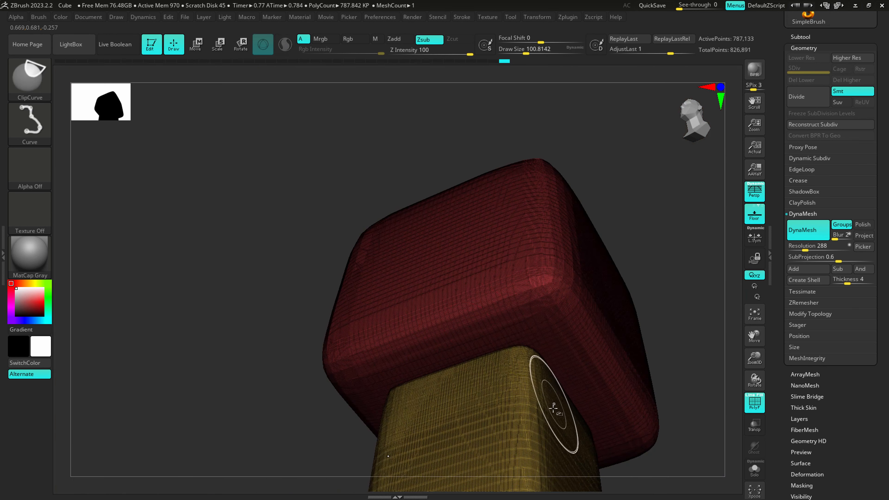
{"action": "left_click", "coordinate": [530, 406], "text": "ctrl+shift"}
{"action": "right_click_drag", "start_coordinate": [532, 373], "coordinate": [532, 423]}
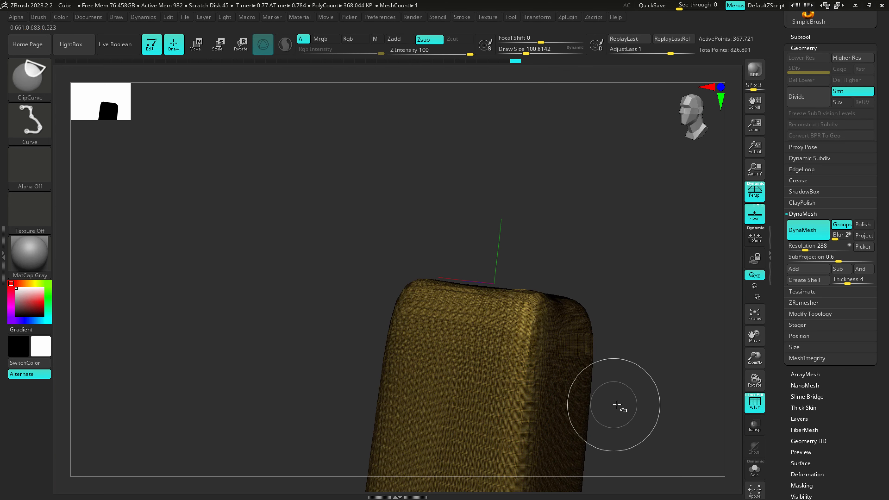
{"action": "right_click_drag", "start_coordinate": [631, 386], "coordinate": [652, 301]}
{"action": "left_click", "coordinate": [651, 302], "text": "ctrl+shift"}
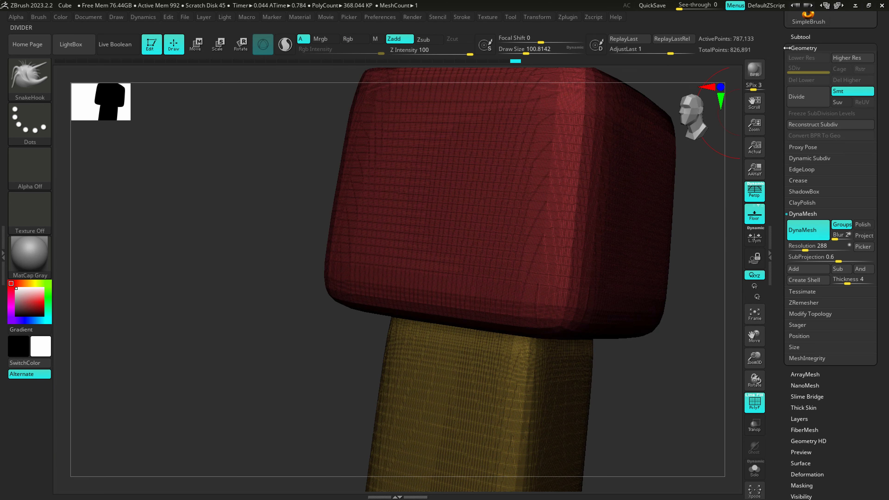
{"action": "left_click", "coordinate": [798, 37]}
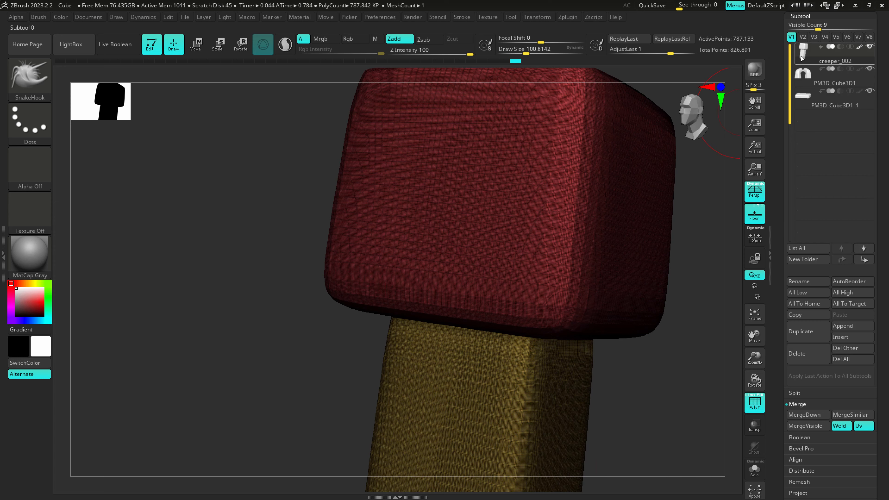
{"action": "right_click_drag", "start_coordinate": [539, 319], "coordinate": [478, 300]}
{"action": "mouse_move", "coordinate": [316, 295]}
{"action": "right_mouse_down"}
{"action": "mouse_move", "coordinate": [474, 256]}
{"action": "mouse_move", "coordinate": [520, 294]}
{"action": "mouse_move", "coordinate": [492, 276]}
{"action": "mouse_move", "coordinate": [503, 293]}
{"action": "mouse_move", "coordinate": [484, 328]}
{"action": "right_mouse_up"}
{"action": "right_click_drag", "start_coordinate": [480, 272], "coordinate": [472, 210], "text": "alt"}
{"action": "left_click_drag", "start_coordinate": [883, 302], "coordinate": [883, 102]}
- Disable DynaMesh Groups and remesh the head and body into one fused mesh at resolution 288
{"action": "right_click_drag", "start_coordinate": [631, 300], "coordinate": [609, 270]}
{"action": "right_click_drag", "start_coordinate": [510, 357], "coordinate": [474, 296], "text": "ctrl"}
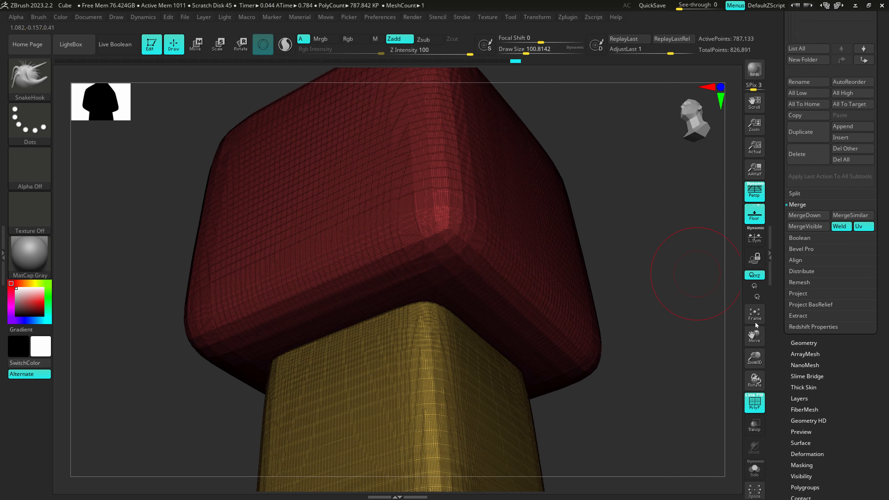
{"action": "left_click", "coordinate": [797, 344]}
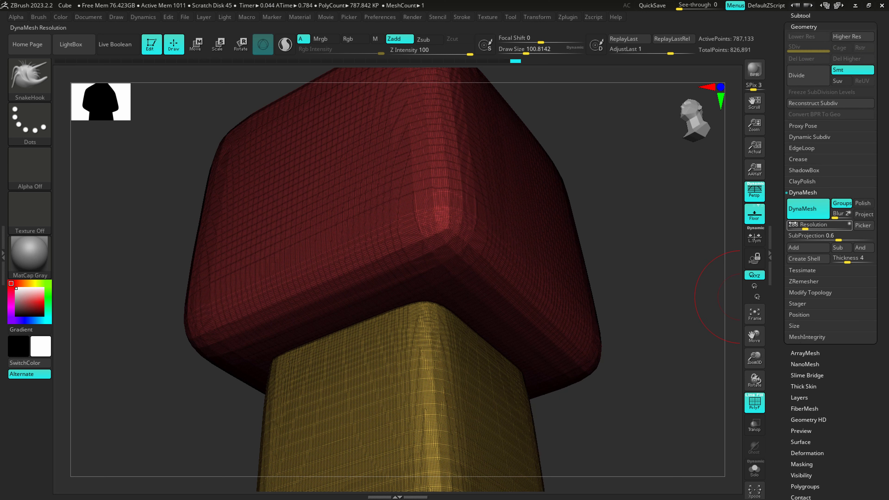
{"action": "left_click", "coordinate": [842, 206]}
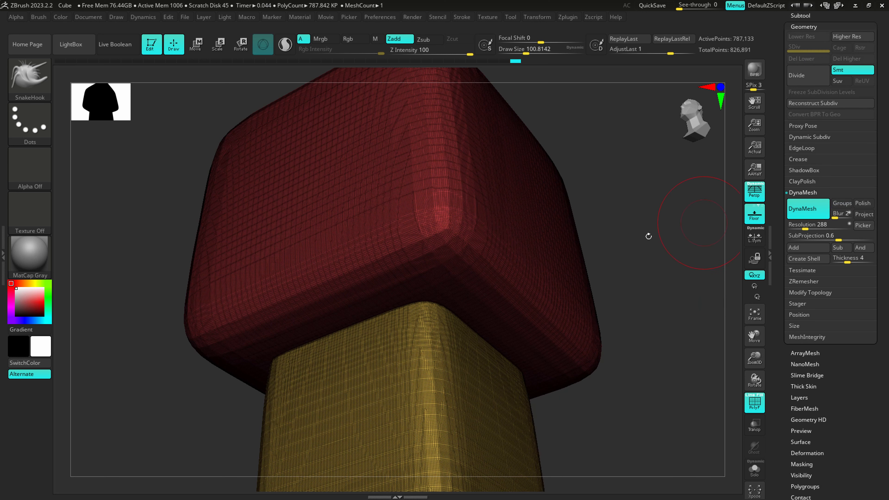
{"action": "left_click_drag", "start_coordinate": [650, 394], "coordinate": [701, 265], "text": "ctrl"}
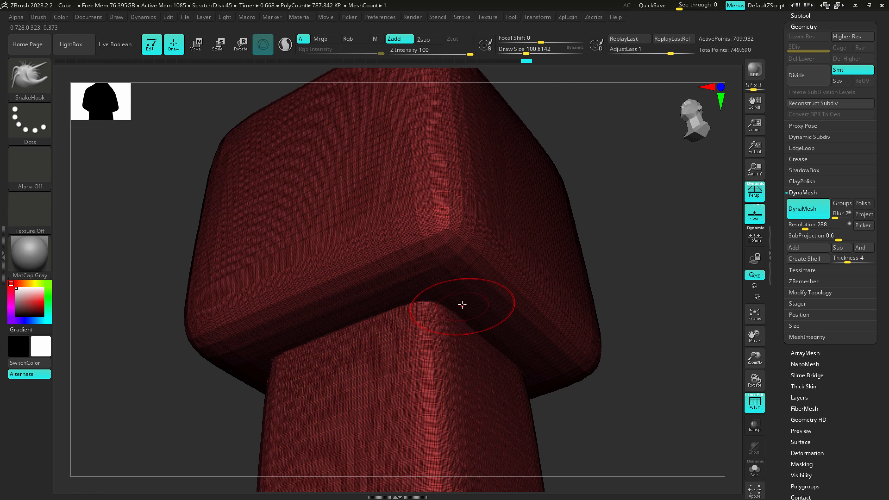
- Smooth the seam between the head's underside and the body, hide the wireframe, and set the draw size to about 177
{"action": "right_click_drag", "start_coordinate": [393, 313], "coordinate": [361, 319], "text": "ctrl"}
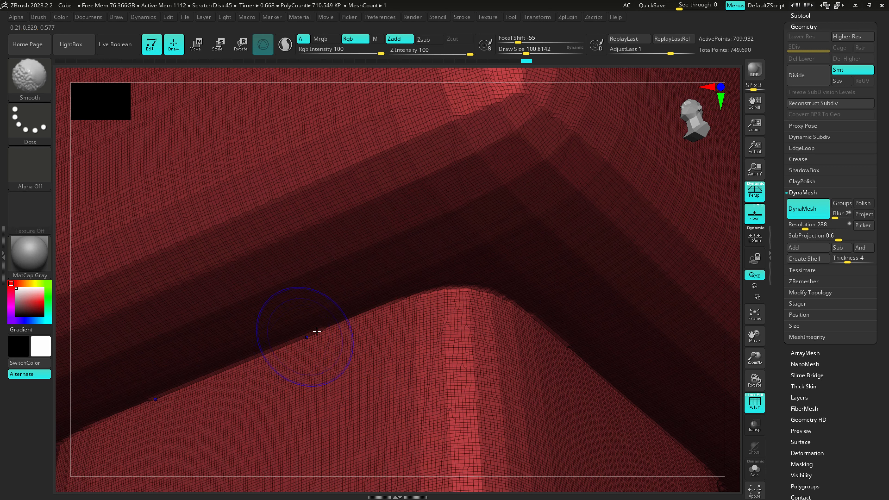
{"action": "left_click_drag", "start_coordinate": [336, 330], "coordinate": [487, 305], "text": "shift"}
{"action": "key", "text": "shift+f"}
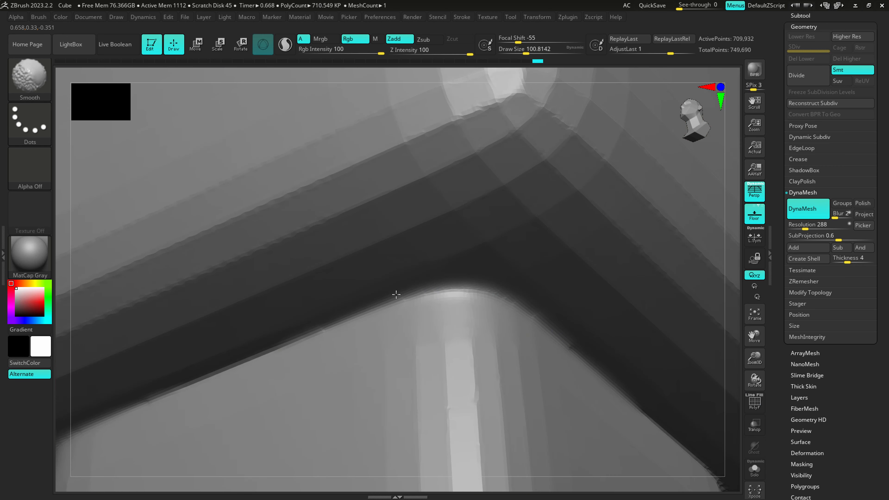
{"action": "left_click_drag", "start_coordinate": [296, 336], "coordinate": [159, 388], "text": "shift"}
{"action": "right_click_drag", "start_coordinate": [665, 415], "coordinate": [625, 360], "text": "ctrl"}
{"action": "key", "text": "s"}
{"action": "left_click_drag", "start_coordinate": [623, 358], "coordinate": [632, 355]}
{"action": "right_click_drag", "start_coordinate": [633, 355], "coordinate": [482, 248]}
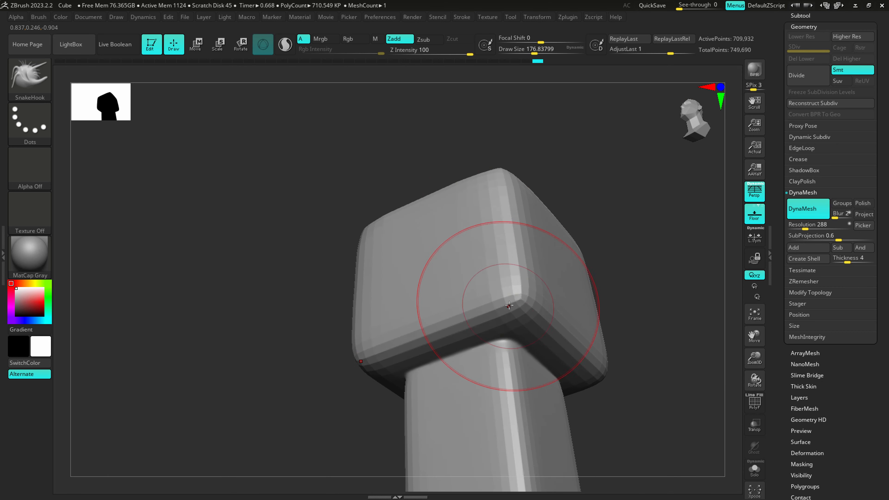
- Undo the seam smoothing and the DynaMesh operations back to the low-poly head and body, and show the polygroup wireframe
{"action": "key", "text": "ctrl"}
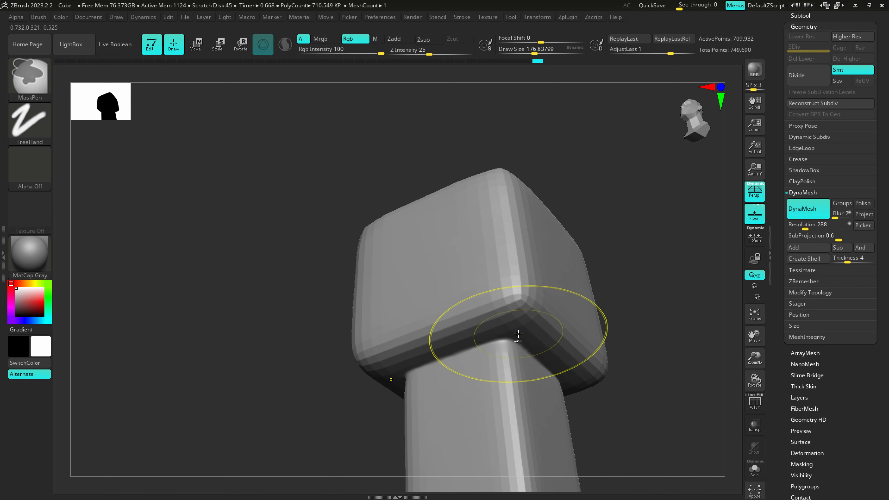
{"action": "key", "text": "ctrl+z"}
{"action": "key", "text": "ctrl+z"}
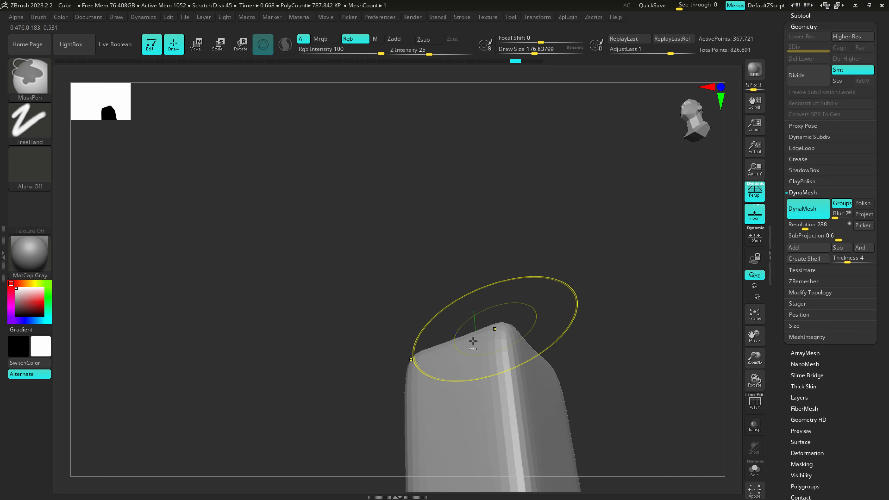
{"action": "left_click", "coordinate": [633, 389], "text": "ctrl+shift"}
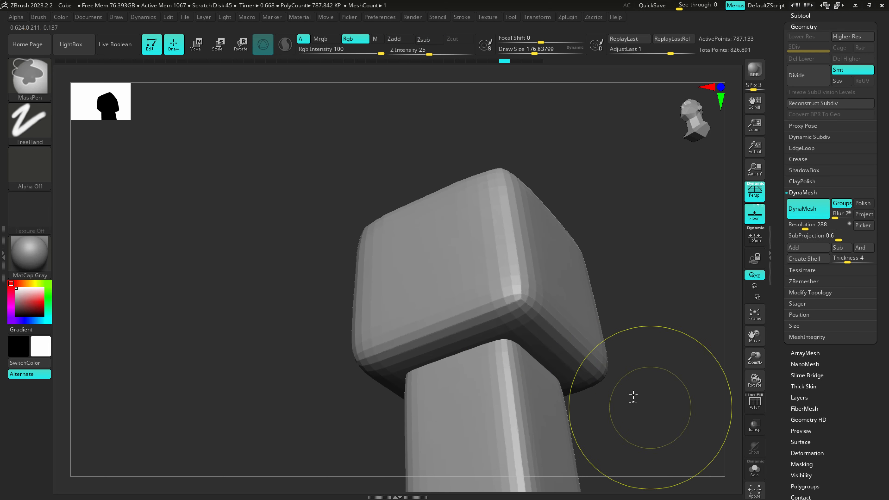
{"action": "key", "text": "ctrl+z"}
{"action": "key", "text": "shift"}
{"action": "key", "text": "shift+f"}
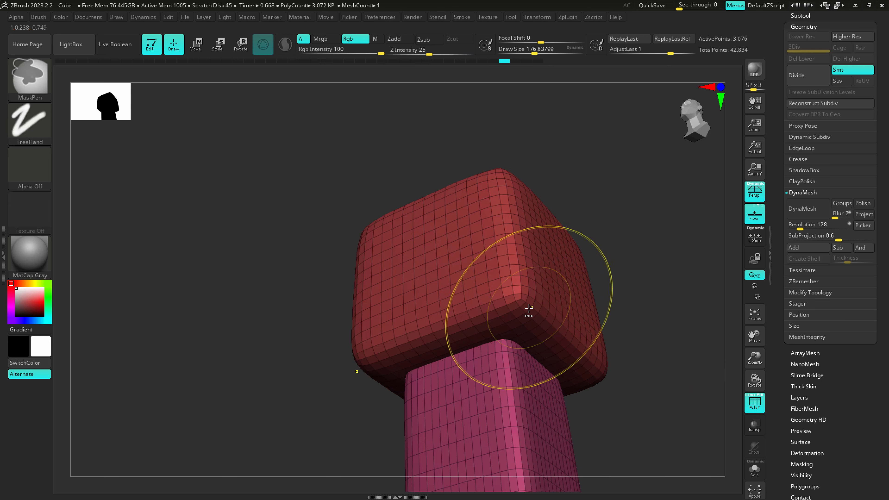
- Hide the wireframe, subdivide the head and body mesh three times, and delete its lower subdivision levels
{"action": "key", "text": "shift+f"}
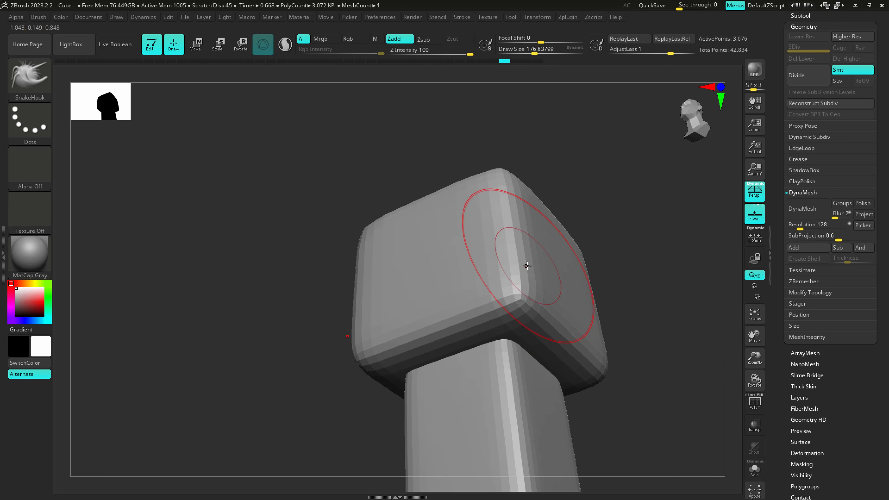
{"action": "key", "text": "ctrl+d"}
{"action": "key", "text": "ctrl"}
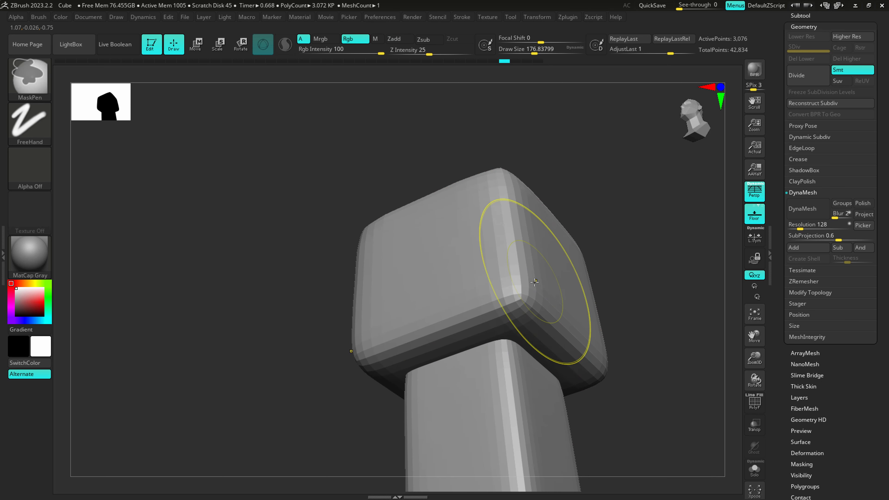
{"action": "key", "text": "ctrl+d"}
{"action": "key", "text": "ctrl+d"}
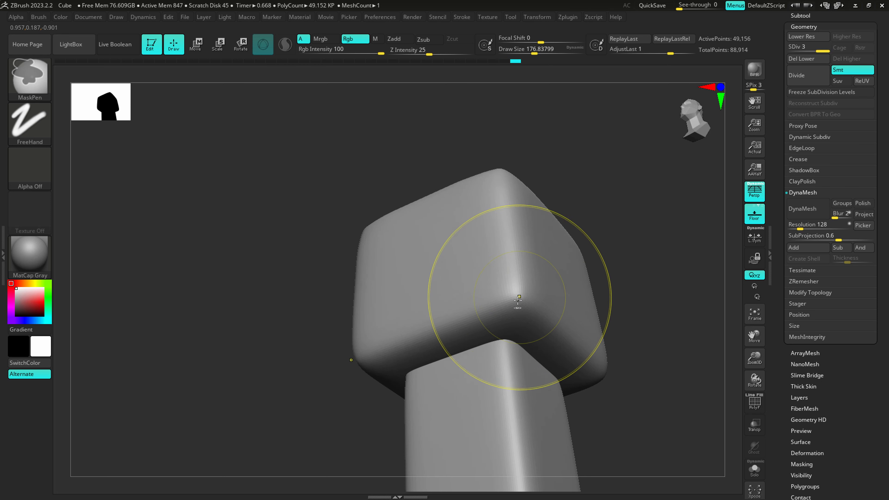
{"action": "left_click", "coordinate": [801, 62]}
- Convert the smoothed head and body to a DynaMesh at resolution 272 with Groups off, and inspect the fused result
{"action": "left_click_drag", "start_coordinate": [805, 224], "coordinate": [806, 227]}
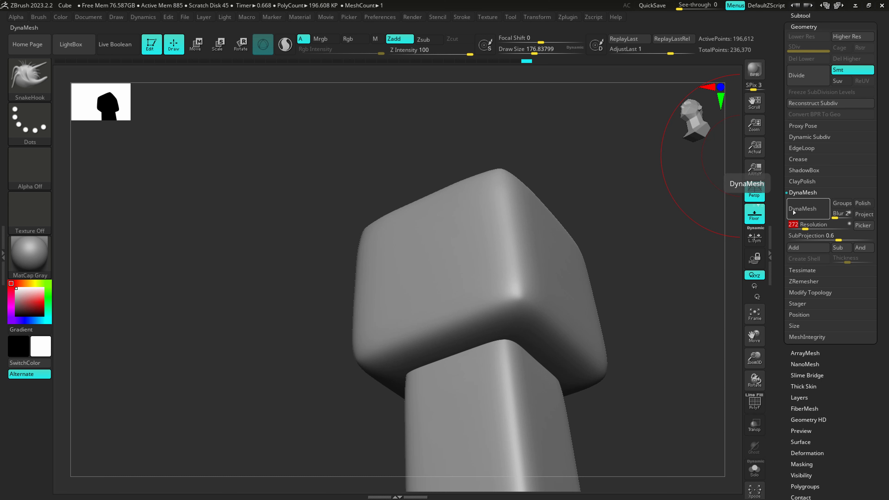
{"action": "left_click", "coordinate": [809, 209]}
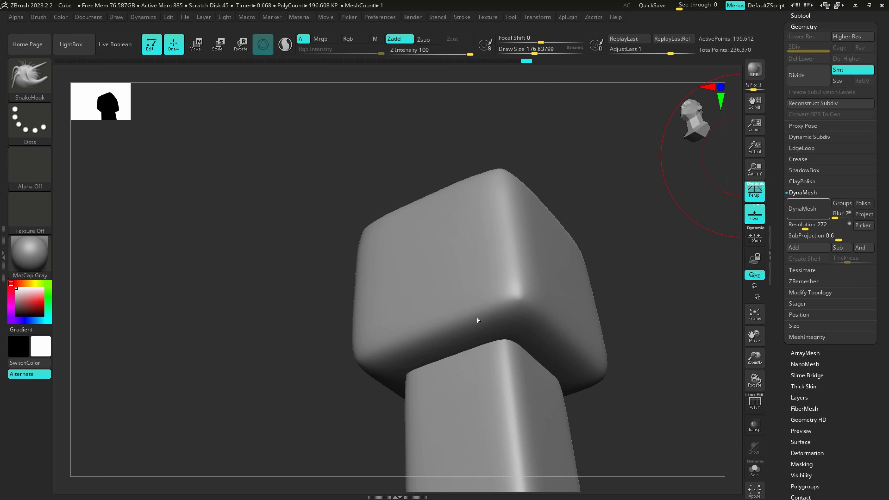
{"action": "right_click_drag", "start_coordinate": [524, 314], "coordinate": [526, 242], "text": "ctrl"}
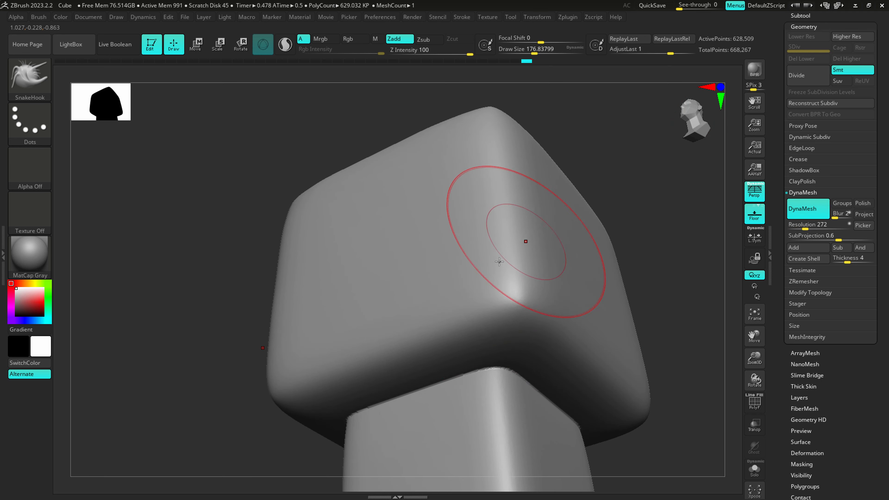
{"action": "right_click_drag", "start_coordinate": [500, 157], "coordinate": [504, 121]}
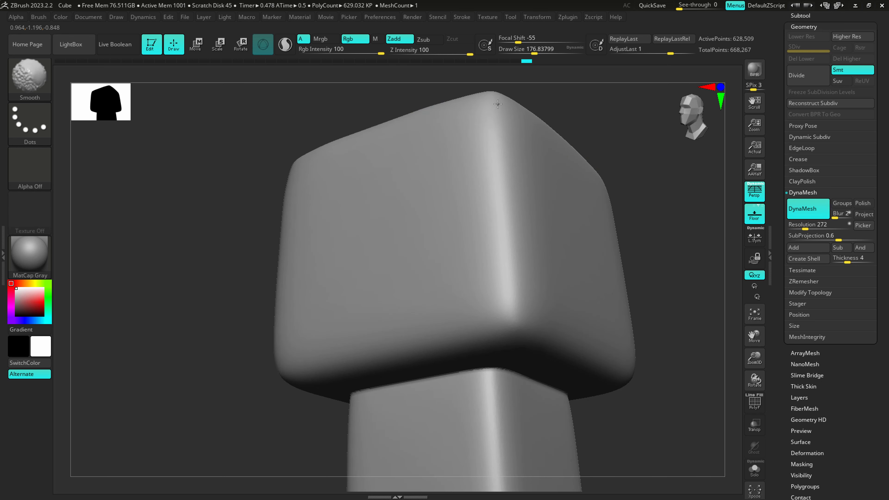
- Mask a symmetrical band with drooping ends across the lower front of the head using MaskPen at draw size 28.75
{"action": "right_click_drag", "start_coordinate": [458, 333], "coordinate": [412, 297], "text": "ctrl"}
{"action": "mouse_move", "coordinate": [411, 298]}
{"action": "right_mouse_down", "text": "shift"}
{"action": "mouse_move", "coordinate": [467, 322]}
{"action": "mouse_move", "coordinate": [521, 311]}
{"action": "mouse_move", "coordinate": [497, 305]}
{"action": "right_mouse_up", "text": "shift"}
{"action": "key", "text": "s"}
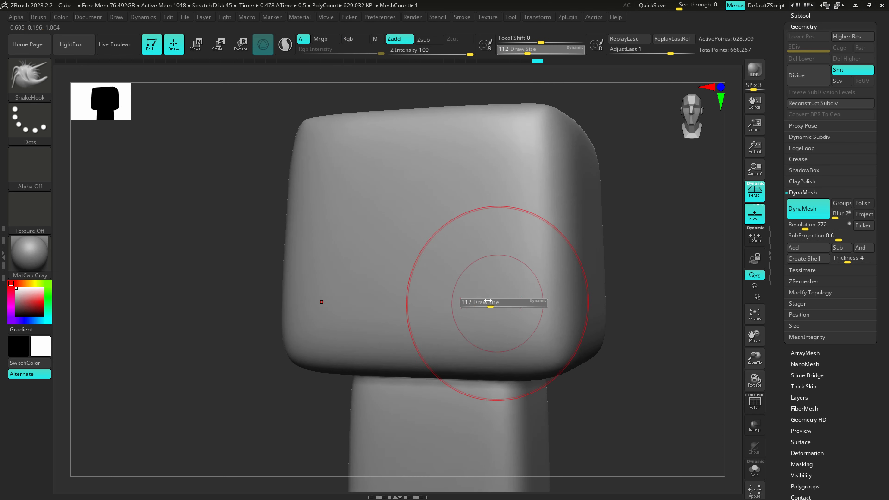
{"action": "left_click_drag", "start_coordinate": [496, 305], "coordinate": [477, 297]}
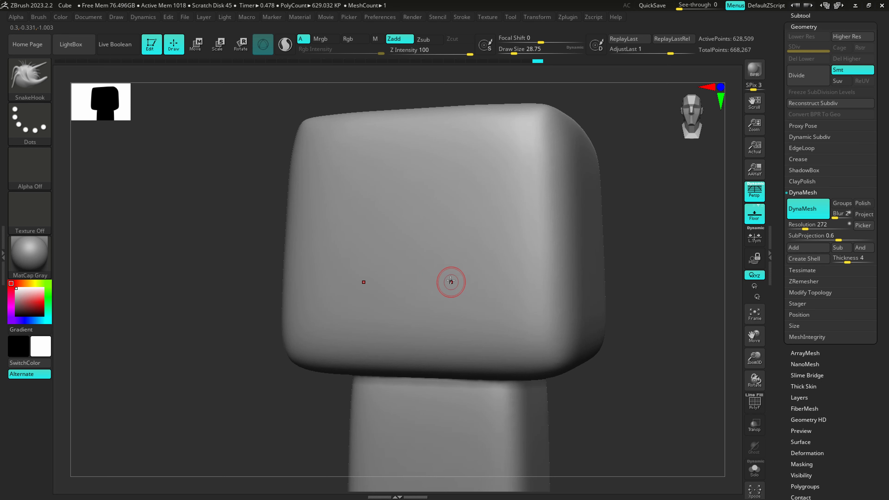
{"action": "key", "text": "ctrl"}
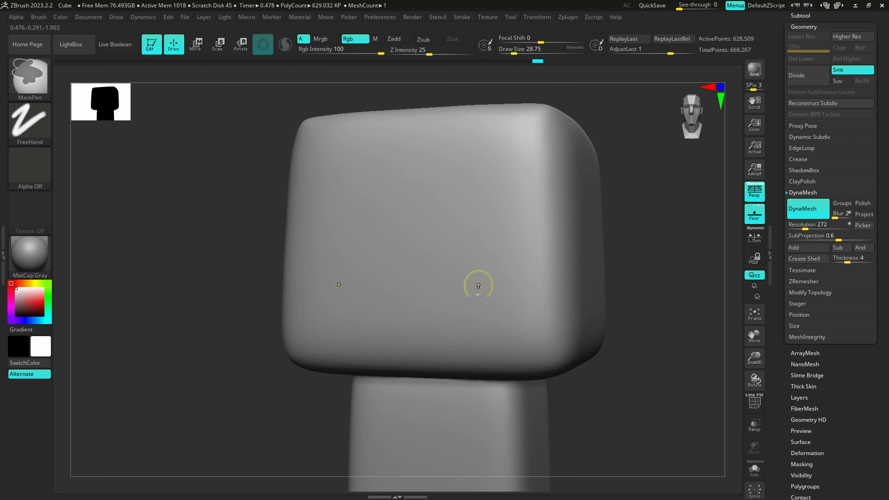
{"action": "right_click_drag", "start_coordinate": [446, 258], "coordinate": [416, 244], "text": "alt"}
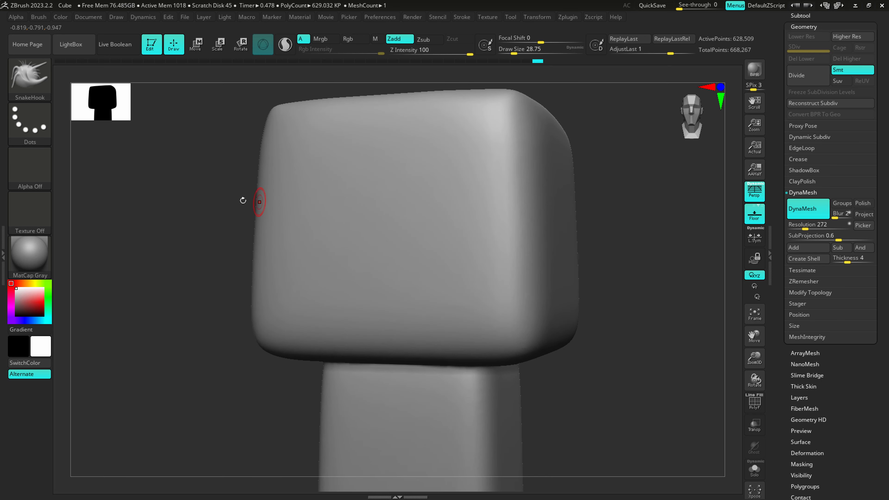
{"action": "key", "text": "ctrl"}
{"action": "right_click_drag", "start_coordinate": [428, 261], "coordinate": [430, 256]}
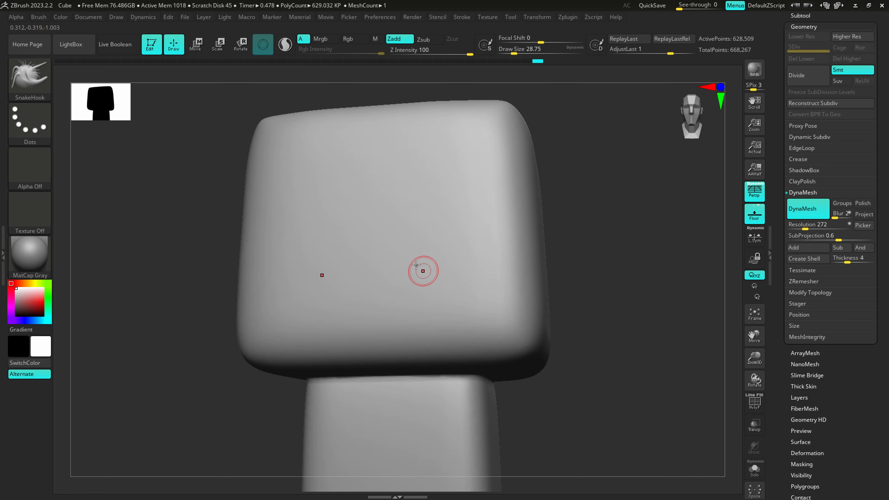
{"action": "key", "text": "ctrl"}
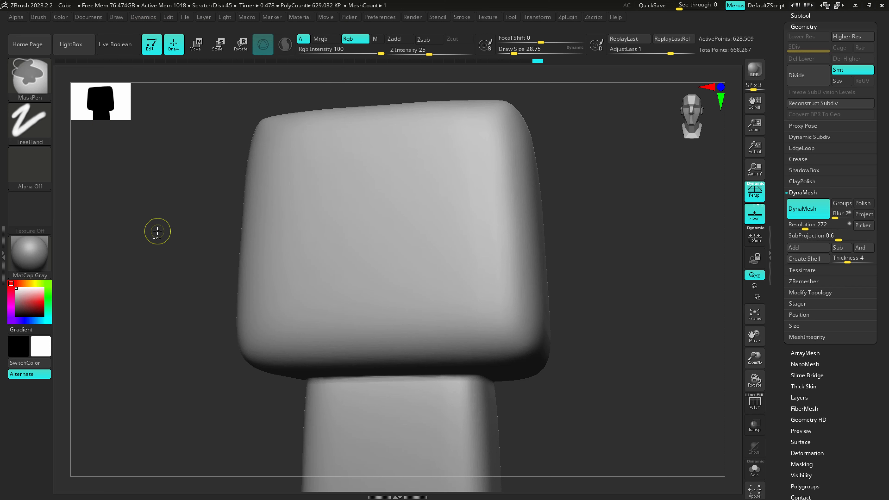
{"action": "mouse_move", "coordinate": [378, 276]}
{"action": "left_mouse_down", "text": "ctrl"}
{"action": "mouse_move", "coordinate": [441, 301]}
{"action": "mouse_move", "coordinate": [488, 298]}
{"action": "mouse_move", "coordinate": [491, 263]}
{"action": "mouse_move", "coordinate": [455, 233]}
{"action": "mouse_move", "coordinate": [398, 228]}
{"action": "mouse_move", "coordinate": [426, 258]}
{"action": "mouse_move", "coordinate": [477, 250]}
{"action": "mouse_move", "coordinate": [451, 291]}
{"action": "mouse_move", "coordinate": [389, 261]}
{"action": "mouse_move", "coordinate": [350, 264]}
{"action": "left_mouse_up", "text": "ctrl"}
{"action": "left_click_drag", "start_coordinate": [432, 270], "coordinate": [448, 276], "text": "ctrl"}
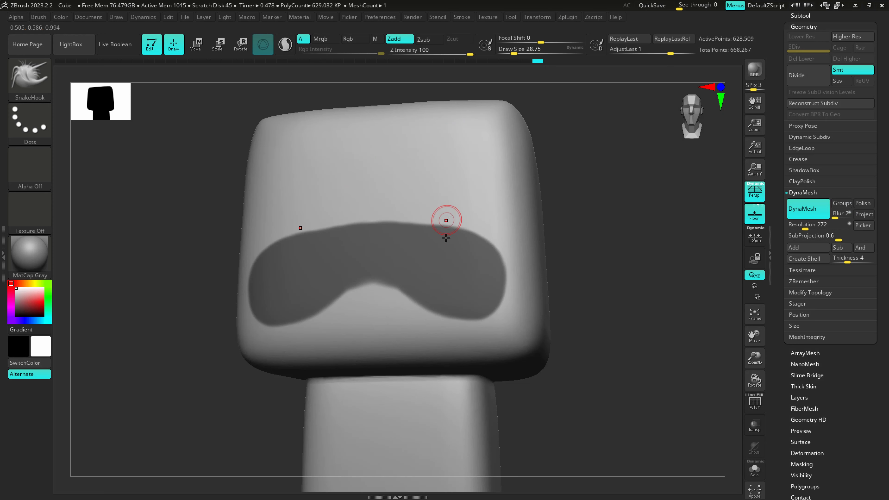
- Refine the face mask into an arch by erasing a squarer central notch, trimming the outer edges, and filling the inner sides
{"action": "key", "text": "ctrl"}
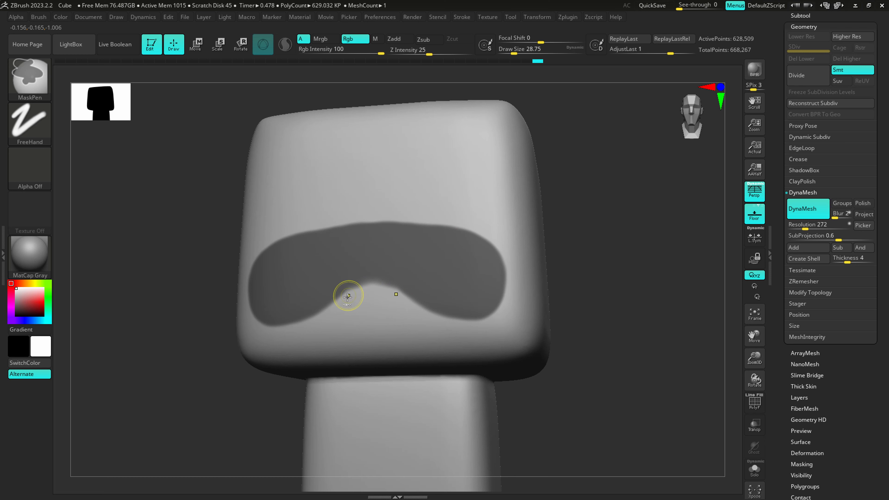
{"action": "mouse_move", "coordinate": [347, 296]}
{"action": "left_mouse_down", "text": "ctrl+alt"}
{"action": "mouse_move", "coordinate": [405, 285]}
{"action": "mouse_move", "coordinate": [388, 282]}
{"action": "left_mouse_up", "text": "ctrl+alt"}
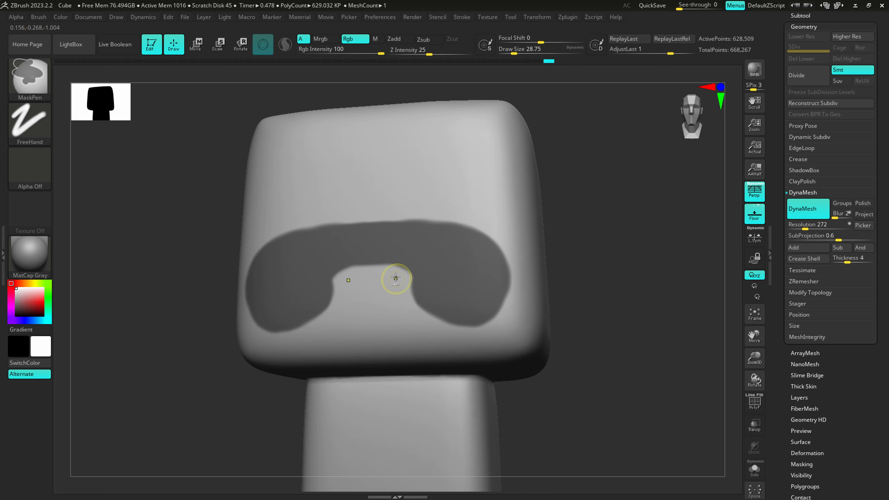
{"action": "mouse_move", "coordinate": [453, 329]}
{"action": "left_mouse_down", "text": "ctrl+alt"}
{"action": "mouse_move", "coordinate": [491, 308]}
{"action": "mouse_move", "coordinate": [502, 277]}
{"action": "mouse_move", "coordinate": [486, 224]}
{"action": "left_mouse_up", "text": "ctrl+alt"}
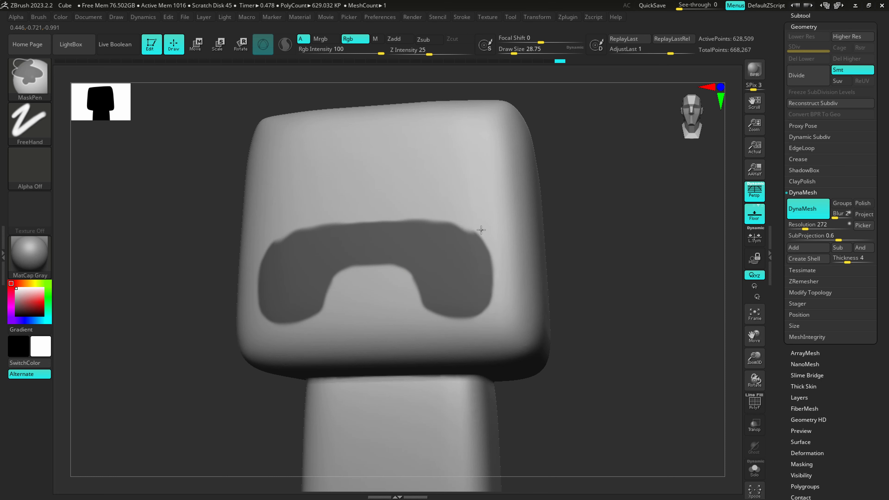
{"action": "left_click_drag", "start_coordinate": [419, 268], "coordinate": [428, 302], "text": "ctrl"}
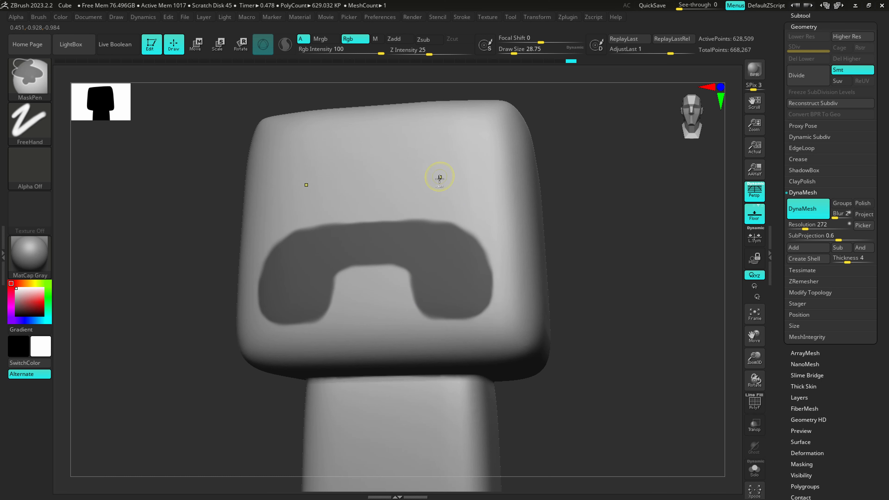
- Mask a square eye on each side above the mouth with MaskPen and trim the edges at draw size 15.55
{"action": "mouse_move", "coordinate": [436, 187]}
{"action": "left_mouse_down", "text": "ctrl"}
{"action": "mouse_move", "coordinate": [435, 174]}
{"action": "mouse_move", "coordinate": [477, 144]}
{"action": "mouse_move", "coordinate": [487, 187]}
{"action": "mouse_move", "coordinate": [437, 187]}
{"action": "mouse_move", "coordinate": [481, 155]}
{"action": "mouse_move", "coordinate": [430, 167]}
{"action": "mouse_move", "coordinate": [423, 180]}
{"action": "left_mouse_up", "text": "ctrl"}
{"action": "key", "text": "s"}
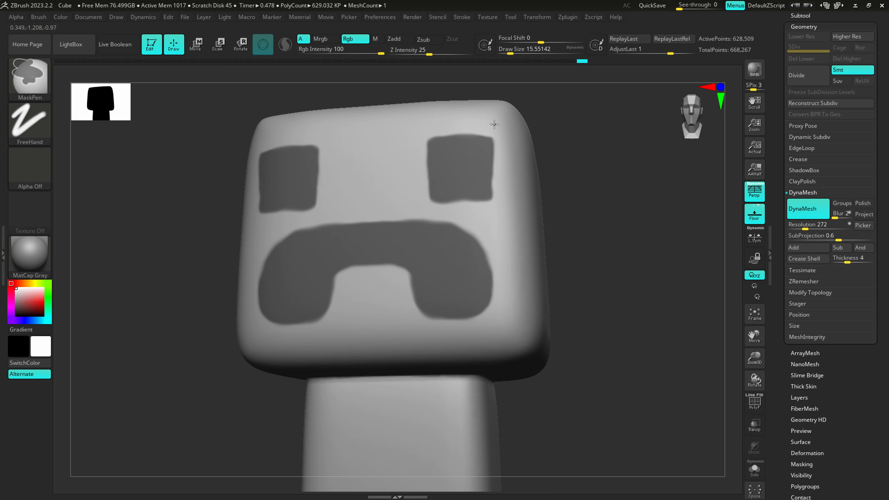
{"action": "left_click_drag", "start_coordinate": [491, 137], "coordinate": [492, 199], "text": "ctrl+alt"}
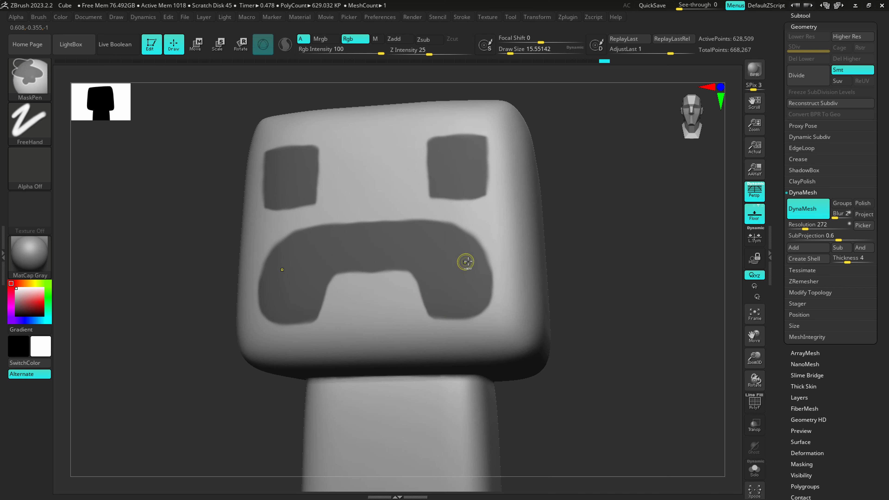
- Round off the corners of the eye and mouth masks by blurring the mask twice and sharpening it twice
{"action": "left_click", "coordinate": [463, 269], "text": "ctrl"}
{"action": "left_click", "coordinate": [462, 272], "text": "ctrl"}
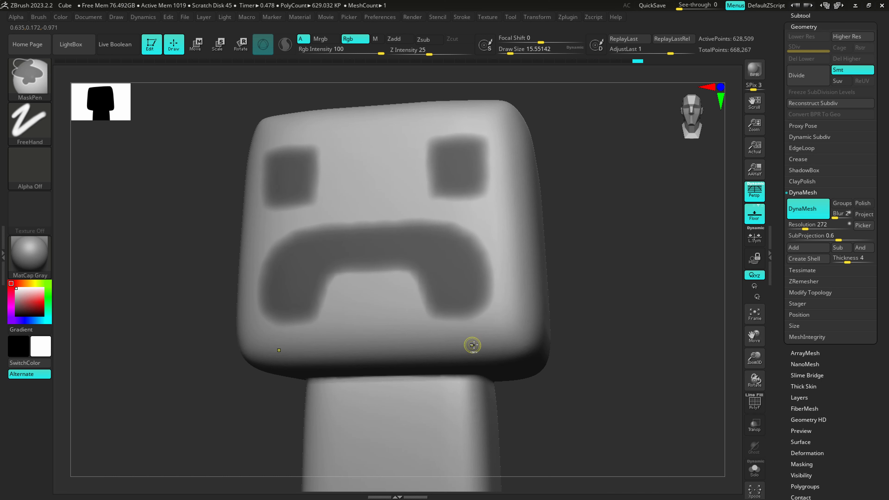
{"action": "left_click", "coordinate": [453, 274], "text": "ctrl+alt"}
{"action": "left_click", "coordinate": [454, 276], "text": "ctrl+alt"}
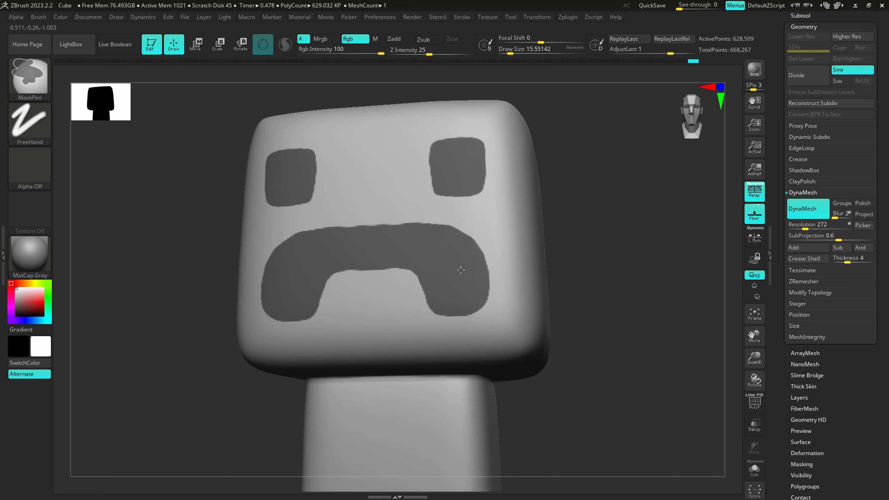
- Try pulling the unmasked chin and nose area outward with SnakeHook at draw size 97.2, and undo the pulls
{"action": "mouse_move", "coordinate": [472, 263]}
{"action": "right_mouse_down"}
{"action": "mouse_move", "coordinate": [445, 280]}
{"action": "mouse_move", "coordinate": [452, 263]}
{"action": "mouse_move", "coordinate": [369, 228]}
{"action": "right_mouse_up"}
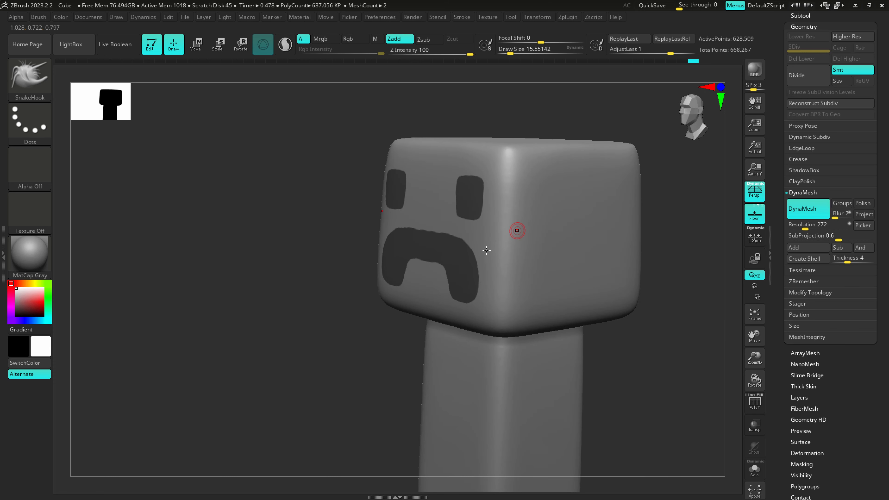
{"action": "right_click_drag", "start_coordinate": [423, 294], "coordinate": [417, 292]}
{"action": "mouse_move", "coordinate": [364, 314]}
{"action": "right_mouse_down"}
{"action": "mouse_move", "coordinate": [394, 327]}
{"action": "mouse_move", "coordinate": [391, 278]}
{"action": "right_mouse_up"}
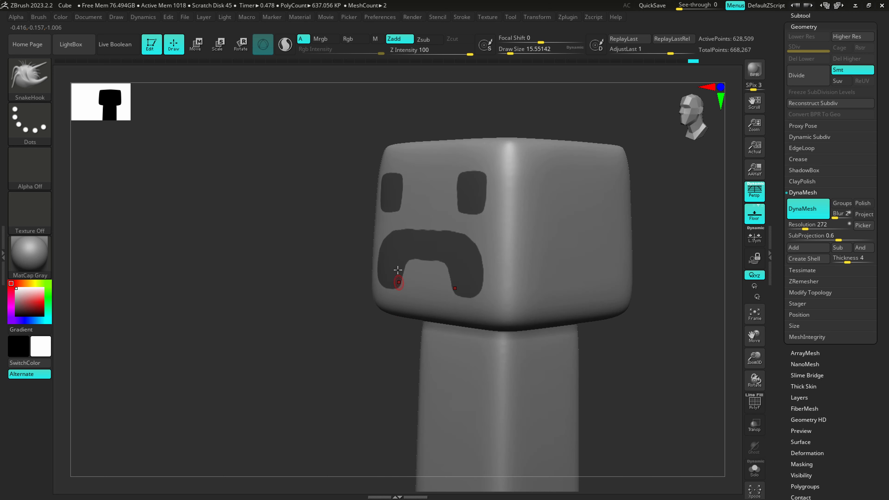
{"action": "key", "text": "s"}
{"action": "mouse_move", "coordinate": [408, 271]}
{"action": "left_mouse_down"}
{"action": "mouse_move", "coordinate": [424, 271]}
{"action": "mouse_move", "coordinate": [377, 269]}
{"action": "left_mouse_up"}
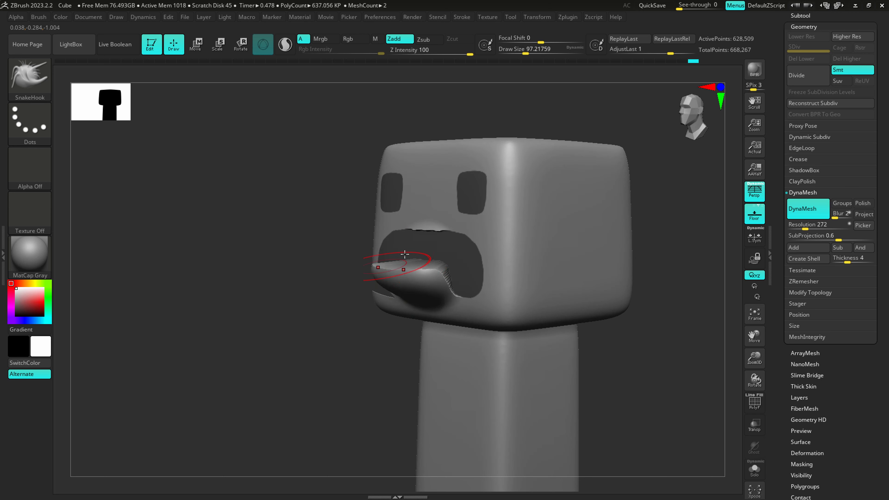
{"action": "mouse_move", "coordinate": [425, 221]}
{"action": "left_mouse_down"}
{"action": "mouse_move", "coordinate": [390, 228]}
{"action": "mouse_move", "coordinate": [478, 234]}
{"action": "left_mouse_up"}
{"action": "mouse_move", "coordinate": [478, 234]}
{"action": "right_mouse_down"}
{"action": "mouse_move", "coordinate": [514, 227]}
{"action": "mouse_move", "coordinate": [502, 240]}
{"action": "right_mouse_up"}
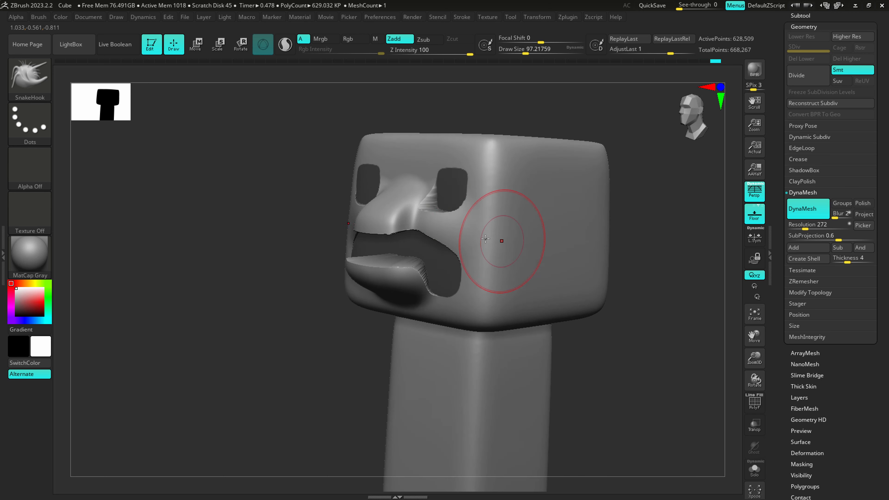
{"action": "key", "text": "ctrl+z"}
{"action": "key", "text": "ctrl+z"}
{"action": "key", "text": "ctrl+z"}
{"action": "key", "text": "ctrl+z"}
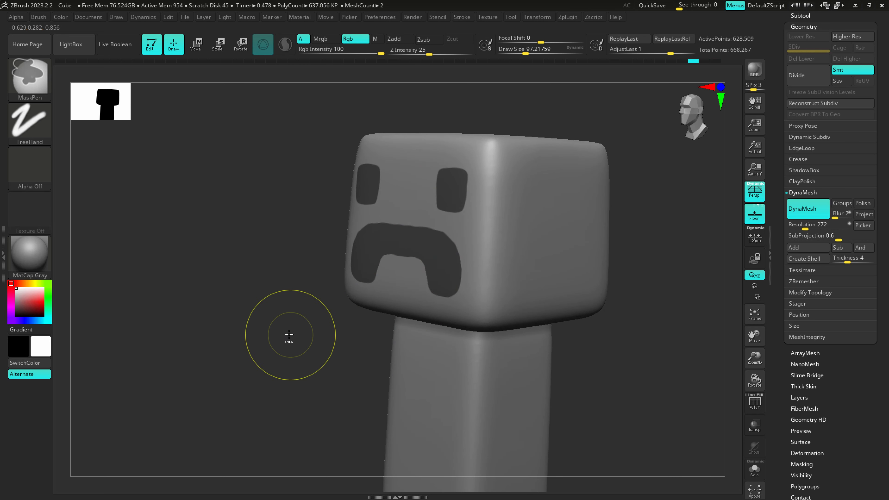
- Invert the mask so that only the eyes and mouth are editable, and face the head's front
{"action": "left_click", "coordinate": [260, 326], "text": "ctrl"}
{"action": "right_click_drag", "start_coordinate": [272, 322], "coordinate": [292, 262]}
{"action": "right_click_drag", "start_coordinate": [463, 243], "coordinate": [490, 241], "text": "shift"}
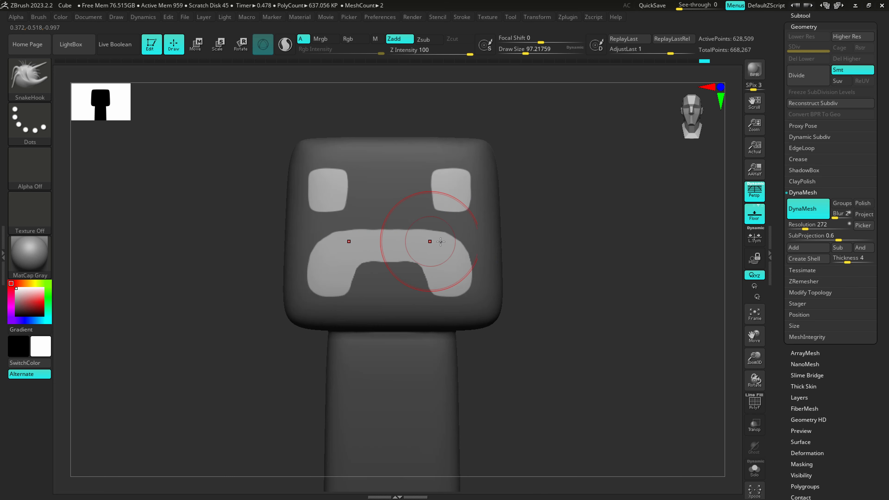
- Try to push the unmasked eyes and mouth into the head with a large SnakeHook brush
{"action": "left_click_drag", "start_coordinate": [436, 240], "coordinate": [455, 242]}
{"action": "right_click_drag", "start_coordinate": [455, 243], "coordinate": [392, 262]}
{"action": "key", "text": "s"}
{"action": "mouse_move", "coordinate": [423, 252]}
{"action": "left_mouse_down"}
{"action": "mouse_move", "coordinate": [446, 252]}
{"action": "mouse_move", "coordinate": [417, 244]}
{"action": "mouse_move", "coordinate": [428, 243]}
{"action": "left_mouse_up"}
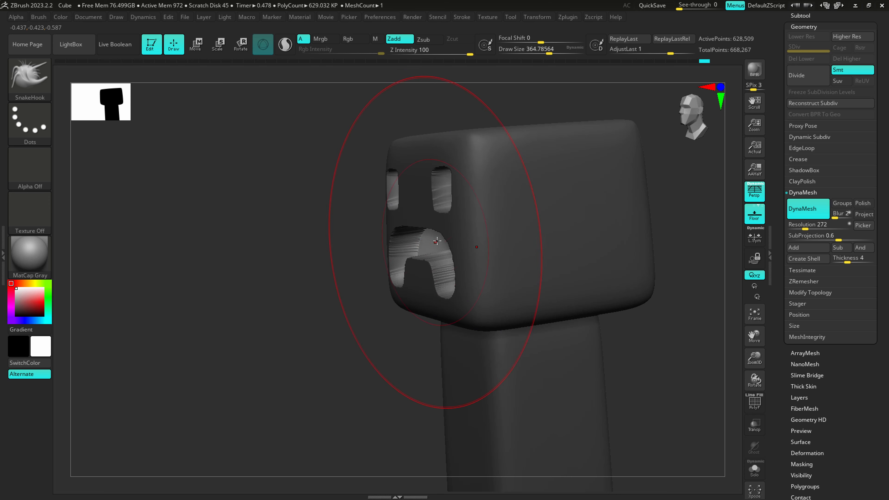
{"action": "right_click_drag", "start_coordinate": [475, 250], "coordinate": [495, 247]}
{"action": "key", "text": "s"}
{"action": "mouse_move", "coordinate": [424, 261]}
{"action": "left_mouse_down"}
{"action": "mouse_move", "coordinate": [372, 244]}
{"action": "mouse_move", "coordinate": [418, 246]}
{"action": "left_mouse_up"}
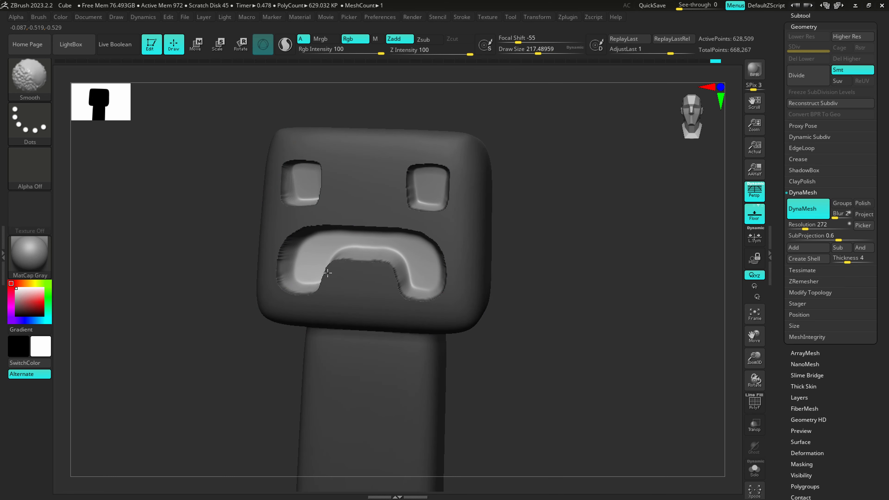
{"action": "right_click_drag", "start_coordinate": [420, 247], "coordinate": [406, 250]}
- Undo the SnakeHook strokes on the eyes and mouth
{"action": "key", "text": "ctrl+z"}
{"action": "key", "text": "ctrl+z"}
{"action": "key", "text": "ctrl+z"}
{"action": "key", "text": "ctrl+z"}
{"action": "key", "text": "ctrl+z"}
{"action": "key", "text": "ctrl+z"}
{"action": "key", "text": "ctrl+z"}
{"action": "key", "text": "ctrl+z"}
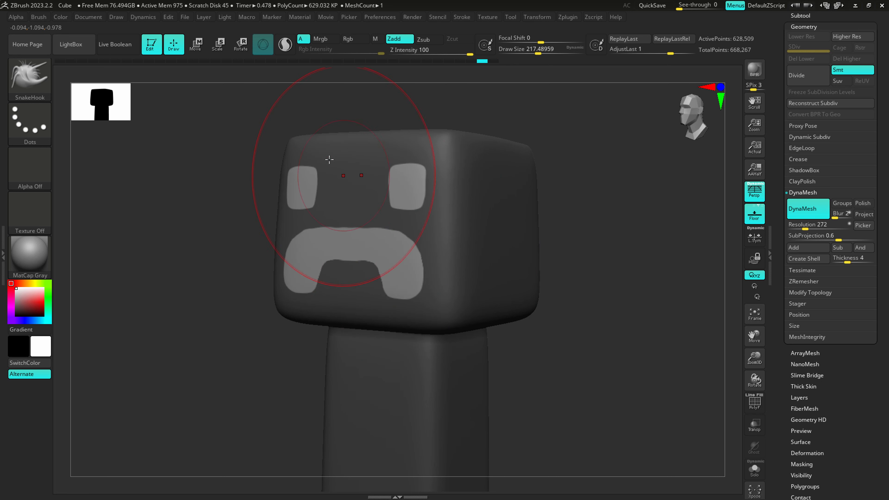
- Activate the Move gizmo and centre it on the unmasked eyes and mouth
{"action": "left_click", "coordinate": [197, 45]}
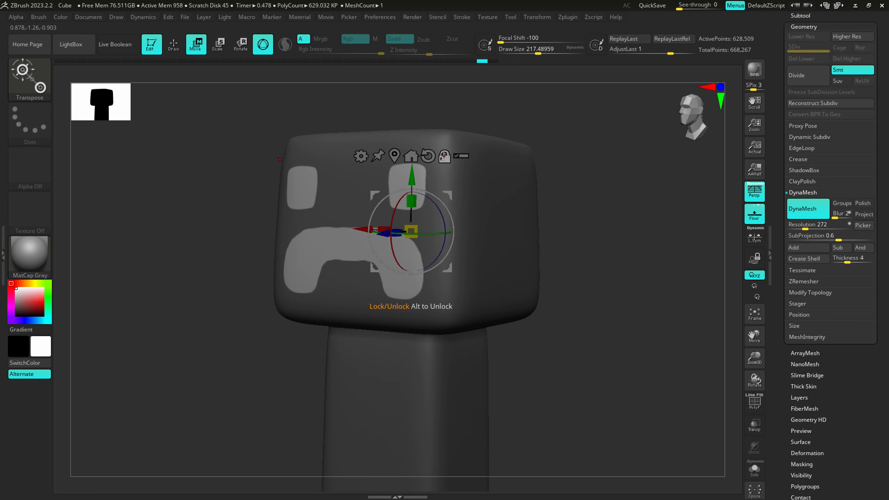
{"action": "left_click_drag", "start_coordinate": [450, 193], "coordinate": [722, 399]}
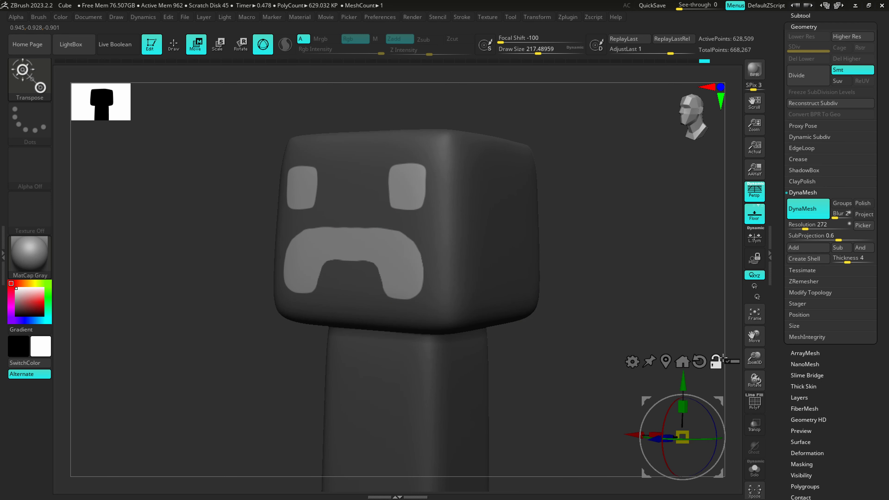
{"action": "left_click", "coordinate": [666, 361]}
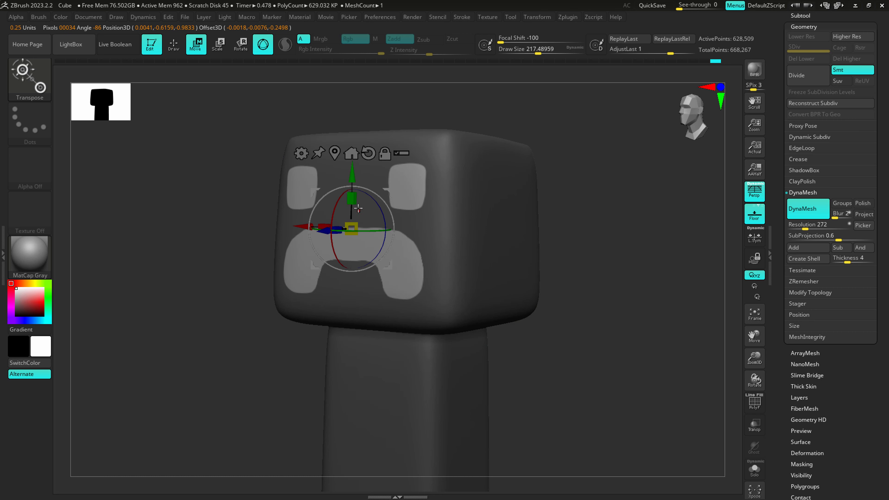
- Push the unmasked eyes and mouth inward along the Z axis to form recesses, and clear the mask
{"action": "right_click_drag", "start_coordinate": [358, 209], "coordinate": [305, 230]}
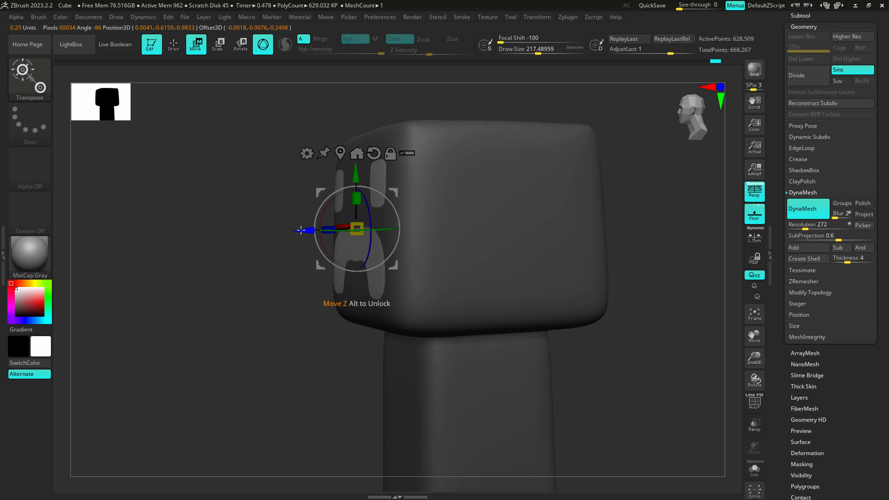
{"action": "left_click_drag", "start_coordinate": [301, 230], "coordinate": [329, 230], "text": "ctrl"}
{"action": "right_click_drag", "start_coordinate": [330, 230], "coordinate": [357, 234]}
{"action": "left_click_drag", "start_coordinate": [285, 234], "coordinate": [196, 298], "text": "ctrl"}
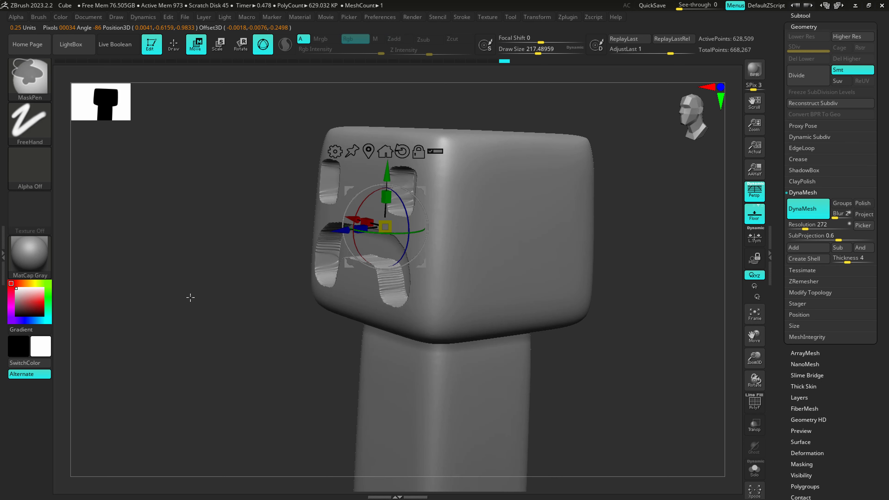
- Return to Draw mode, show the wireframe, and recompute the DynaMesh to even out the stretched recess walls
{"action": "right_click_drag", "start_coordinate": [190, 297], "coordinate": [237, 284], "text": "shift"}
{"action": "key", "text": "q"}
{"action": "key", "text": "shift+f"}
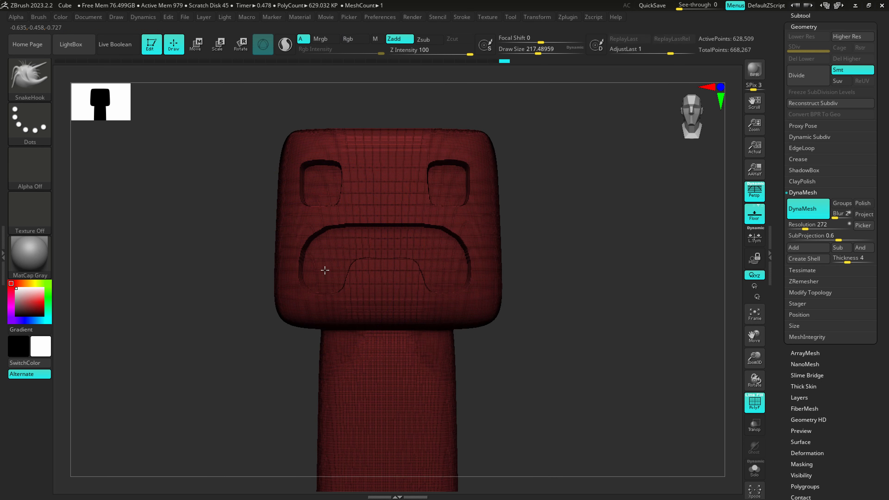
{"action": "right_click_drag", "start_coordinate": [325, 270], "coordinate": [278, 283], "text": "ctrl"}
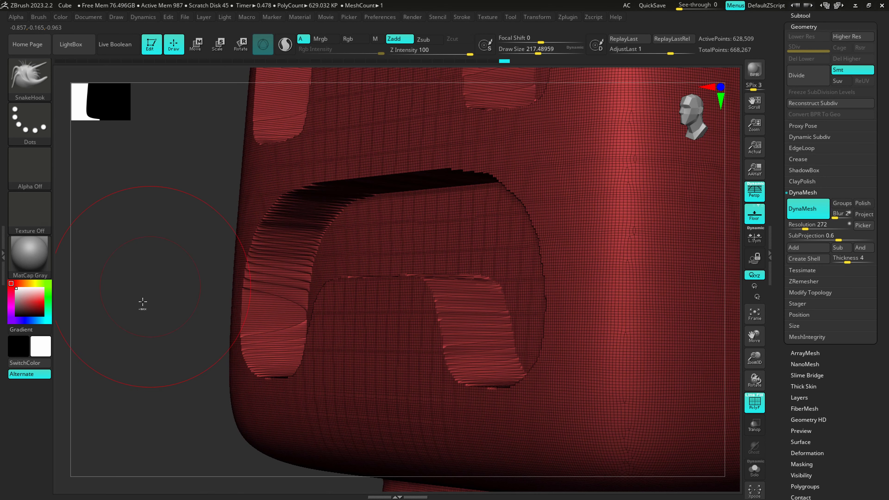
{"action": "key", "text": "ctrl"}
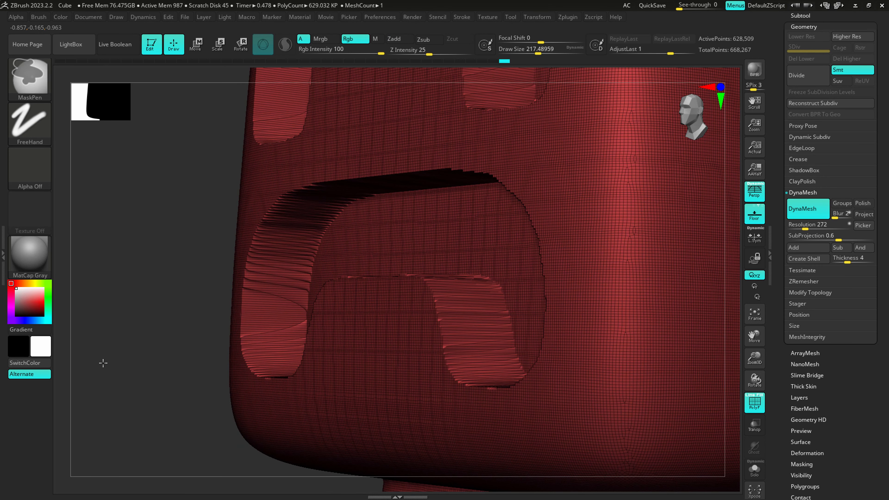
{"action": "left_click_drag", "start_coordinate": [99, 384], "coordinate": [186, 163], "text": "ctrl"}
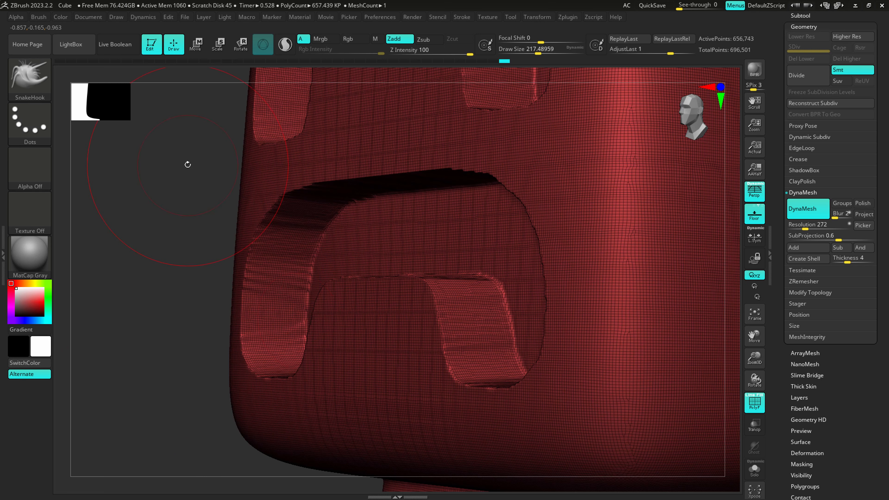
- Smooth the walls and edges of the mouth and eye recesses, and hide the wireframe
{"action": "key", "text": "shift"}
{"action": "left_click_drag", "start_coordinate": [452, 320], "coordinate": [444, 321], "text": "shift"}
{"action": "left_click_drag", "start_coordinate": [440, 326], "coordinate": [437, 310], "text": "shift"}
{"action": "mouse_move", "coordinate": [481, 212]}
{"action": "left_mouse_down", "text": "shift"}
{"action": "mouse_move", "coordinate": [534, 189]}
{"action": "mouse_move", "coordinate": [486, 268]}
{"action": "left_mouse_up", "text": "shift"}
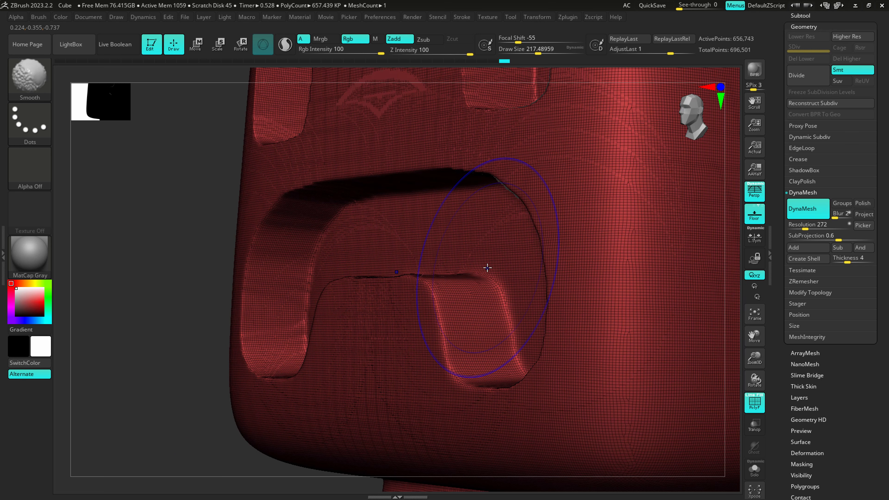
{"action": "mouse_move", "coordinate": [445, 165]}
{"action": "left_mouse_down", "text": "shift"}
{"action": "mouse_move", "coordinate": [531, 353]}
{"action": "mouse_move", "coordinate": [528, 318]}
{"action": "left_mouse_up", "text": "shift"}
{"action": "right_click_drag", "start_coordinate": [529, 108], "coordinate": [508, 316], "text": "alt"}
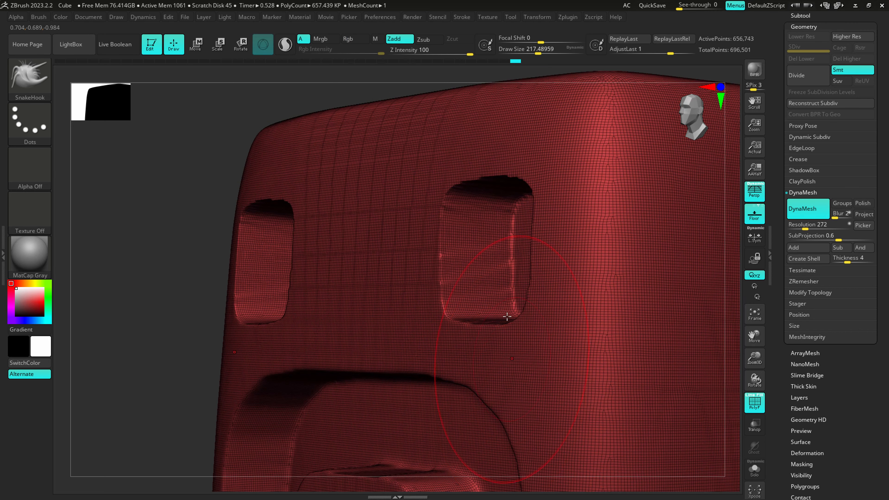
{"action": "mouse_move", "coordinate": [506, 298]}
{"action": "left_mouse_down", "text": "shift"}
{"action": "mouse_move", "coordinate": [498, 191]}
{"action": "mouse_move", "coordinate": [508, 249]}
{"action": "mouse_move", "coordinate": [531, 302]}
{"action": "left_mouse_up", "text": "shift"}
{"action": "mouse_move", "coordinate": [536, 304]}
{"action": "right_mouse_down", "text": "ctrl"}
{"action": "mouse_move", "coordinate": [450, 276]}
{"action": "mouse_move", "coordinate": [434, 261]}
{"action": "right_mouse_up", "text": "ctrl"}
{"action": "key", "text": "shift+f"}
- Bulge the chin below the mouth's central notch outward with SnakeHook at draw size about 100.8, and smooth it
{"action": "mouse_move", "coordinate": [571, 372]}
{"action": "right_mouse_down", "text": "ctrl"}
{"action": "mouse_move", "coordinate": [462, 275]}
{"action": "mouse_move", "coordinate": [471, 296]}
{"action": "mouse_move", "coordinate": [506, 290]}
{"action": "mouse_move", "coordinate": [433, 283]}
{"action": "mouse_move", "coordinate": [505, 268]}
{"action": "right_mouse_up", "text": "ctrl"}
{"action": "right_click_drag", "start_coordinate": [504, 268], "coordinate": [391, 280], "text": "alt"}
{"action": "right_click_drag", "start_coordinate": [391, 280], "coordinate": [407, 128], "text": "alt"}
{"action": "right_click_drag", "start_coordinate": [466, 298], "coordinate": [424, 293]}
{"action": "mouse_move", "coordinate": [430, 227]}
{"action": "right_mouse_down", "text": "ctrl"}
{"action": "mouse_move", "coordinate": [432, 274]}
{"action": "mouse_move", "coordinate": [395, 262]}
{"action": "right_mouse_up", "text": "ctrl"}
{"action": "key", "text": "s"}
{"action": "left_click_drag", "start_coordinate": [416, 265], "coordinate": [402, 266]}
{"action": "right_click_drag", "start_coordinate": [428, 267], "coordinate": [402, 265]}
{"action": "key", "text": "s"}
{"action": "left_click_drag", "start_coordinate": [403, 266], "coordinate": [407, 266]}
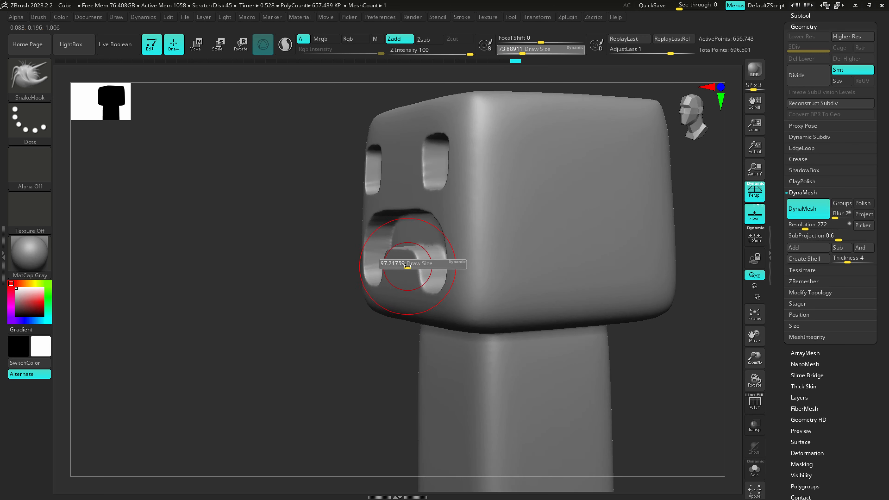
{"action": "right_click_drag", "start_coordinate": [402, 274], "coordinate": [416, 273]}
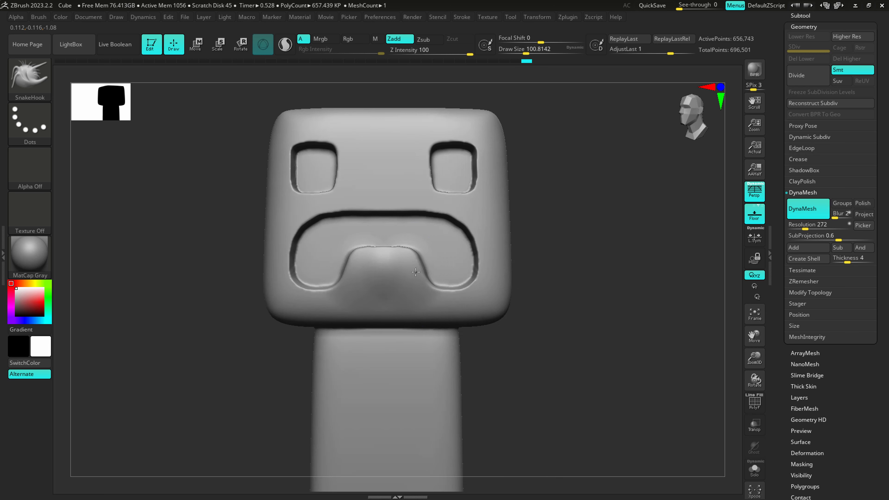
{"action": "left_click_drag", "start_coordinate": [413, 263], "coordinate": [402, 300], "text": "shift"}
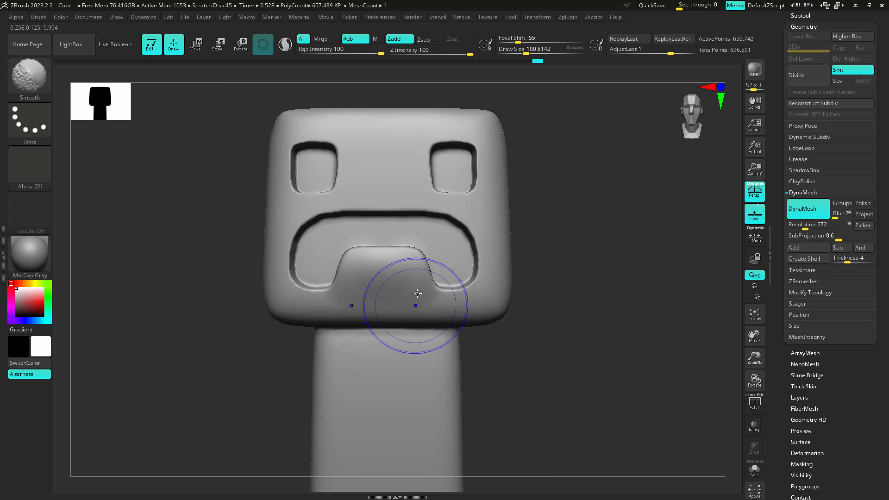
- Pull the upper rims of both eye sockets slightly downward with SnakeHook
{"action": "mouse_move", "coordinate": [417, 293]}
{"action": "right_mouse_down"}
{"action": "mouse_move", "coordinate": [413, 218]}
{"action": "mouse_move", "coordinate": [430, 205]}
{"action": "right_mouse_up"}
{"action": "right_click_drag", "start_coordinate": [446, 186], "coordinate": [445, 189]}
{"action": "left_click_drag", "start_coordinate": [442, 136], "coordinate": [446, 147]}
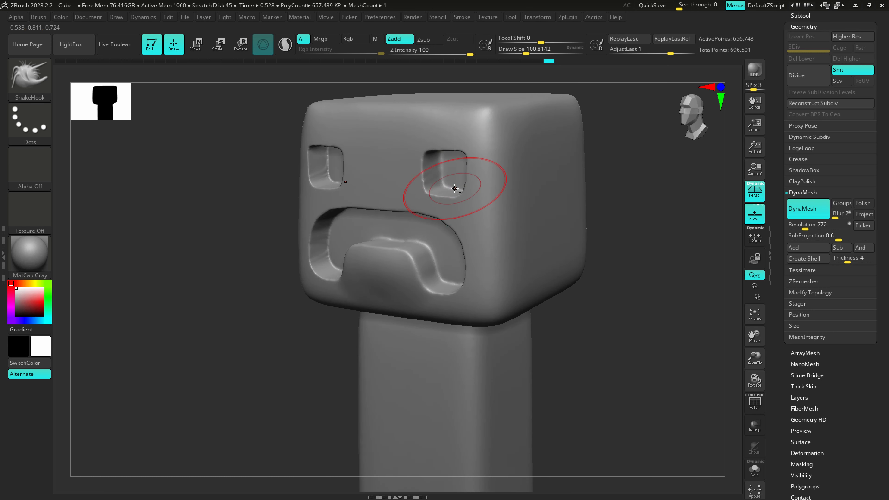
- Check the creeper concept sketch in Clip Studio Paint, return to ZBrush, and smooth the area above the eyes
{"action": "key", "text": "alt+Tab"}
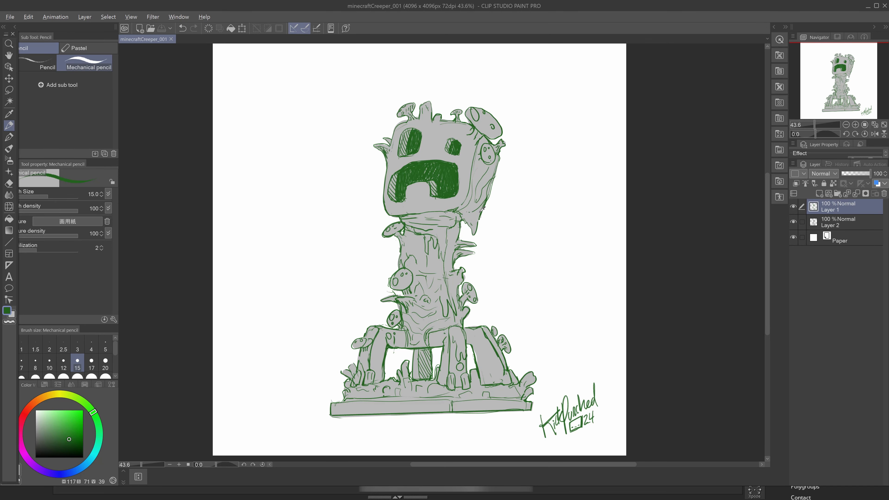
{"action": "key", "text": "alt+Tab"}
{"action": "mouse_move", "coordinate": [436, 294]}
{"action": "right_mouse_down", "text": "alt"}
{"action": "mouse_move", "coordinate": [396, 225]}
{"action": "mouse_move", "coordinate": [390, 229]}
{"action": "mouse_move", "coordinate": [413, 224]}
{"action": "right_mouse_up", "text": "alt"}
{"action": "mouse_move", "coordinate": [442, 135]}
{"action": "left_mouse_down", "text": "shift"}
{"action": "mouse_move", "coordinate": [437, 84]}
{"action": "mouse_move", "coordinate": [440, 119]}
{"action": "left_mouse_up", "text": "shift"}
{"action": "right_click_drag", "start_coordinate": [441, 147], "coordinate": [446, 246], "text": "alt"}
{"action": "mouse_move", "coordinate": [397, 371]}
{"action": "right_mouse_down", "text": "alt"}
{"action": "mouse_move", "coordinate": [379, 313]}
{"action": "mouse_move", "coordinate": [383, 283]}
{"action": "right_mouse_up", "text": "alt"}
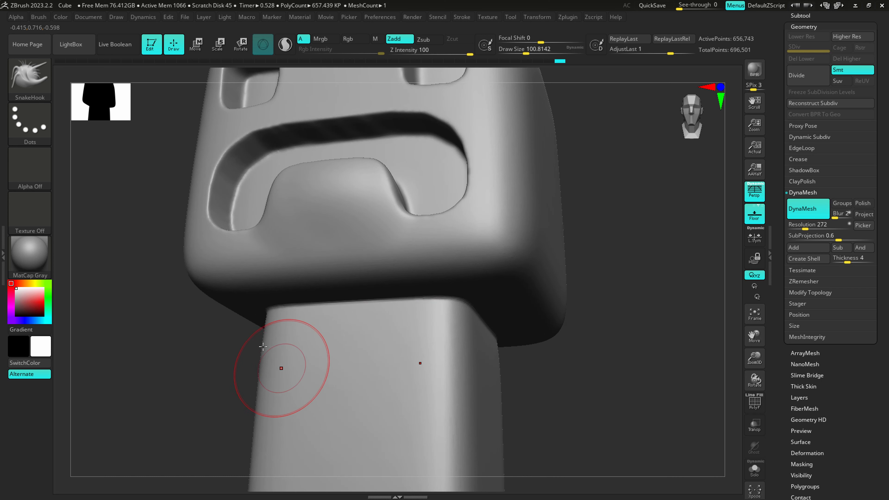
{"action": "key", "text": "b"}
{"action": "key", "text": "h"}
{"action": "key", "text": "p"}
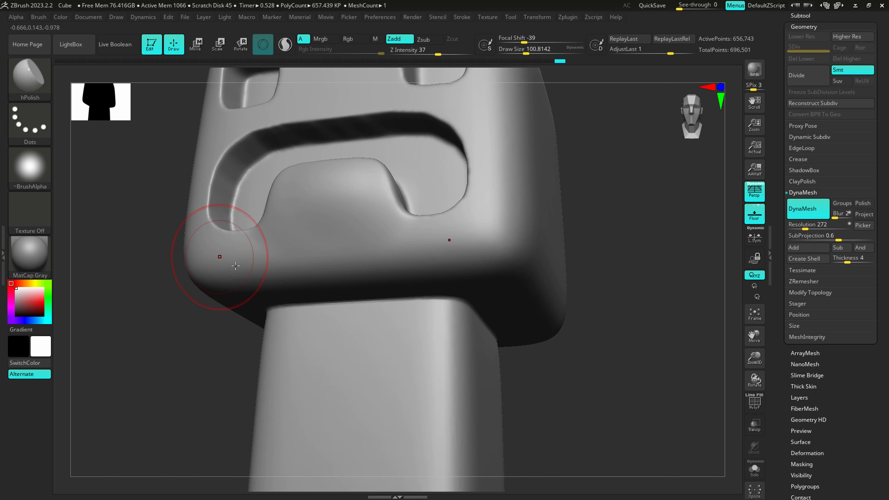
- Build up a raised collar across the top of the neck, directly beneath the head, with ClayBuildup
{"action": "left_click", "coordinate": [48, 83]}
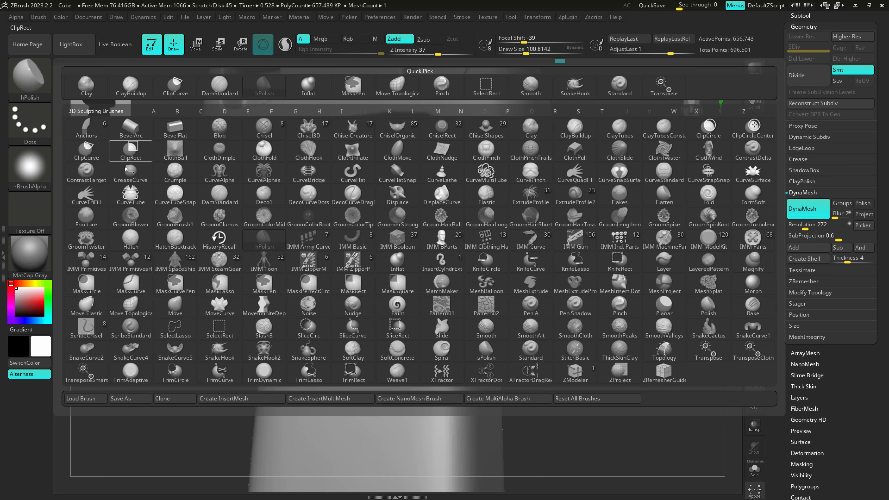
{"action": "left_click", "coordinate": [131, 87]}
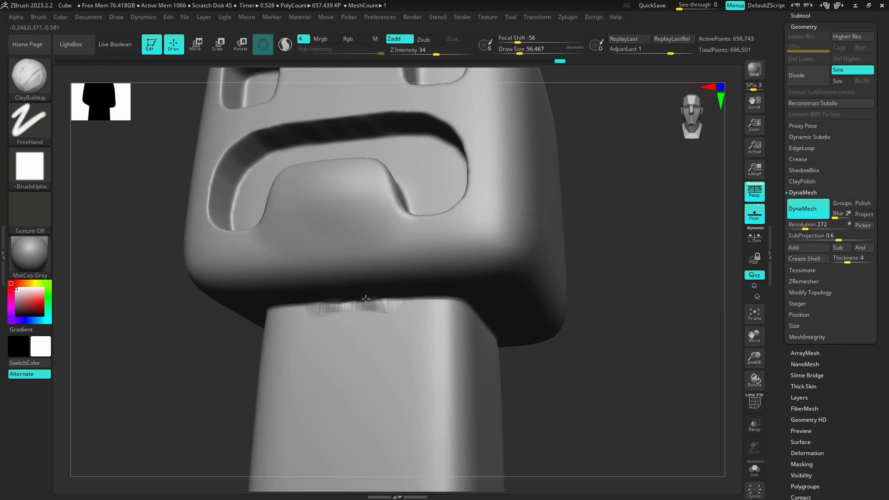
{"action": "left_click_drag", "start_coordinate": [366, 299], "coordinate": [414, 308]}
{"action": "mouse_move", "coordinate": [336, 305]}
{"action": "left_mouse_down"}
{"action": "mouse_move", "coordinate": [436, 307]}
{"action": "mouse_move", "coordinate": [362, 312]}
{"action": "left_mouse_up"}
{"action": "key", "text": "s"}
{"action": "mouse_move", "coordinate": [357, 312]}
{"action": "left_mouse_down"}
{"action": "mouse_move", "coordinate": [384, 309]}
{"action": "mouse_move", "coordinate": [428, 324]}
{"action": "mouse_move", "coordinate": [440, 316]}
{"action": "mouse_move", "coordinate": [434, 326]}
{"action": "mouse_move", "coordinate": [389, 299]}
{"action": "mouse_move", "coordinate": [413, 302]}
{"action": "left_mouse_up"}
- Build up symmetrical brow ridges above both eye sockets with ClayBuildup at draw size 41.42
{"action": "mouse_move", "coordinate": [413, 301]}
{"action": "right_mouse_down"}
{"action": "mouse_move", "coordinate": [377, 308]}
{"action": "mouse_move", "coordinate": [411, 257]}
{"action": "mouse_move", "coordinate": [395, 304]}
{"action": "right_mouse_up"}
{"action": "right_click_drag", "start_coordinate": [395, 304], "coordinate": [409, 345], "text": "ctrl"}
{"action": "key", "text": "s"}
{"action": "mouse_move", "coordinate": [441, 138]}
{"action": "left_mouse_down"}
{"action": "mouse_move", "coordinate": [433, 139]}
{"action": "mouse_move", "coordinate": [464, 136]}
{"action": "mouse_move", "coordinate": [413, 141]}
{"action": "mouse_move", "coordinate": [461, 133]}
{"action": "left_mouse_up"}
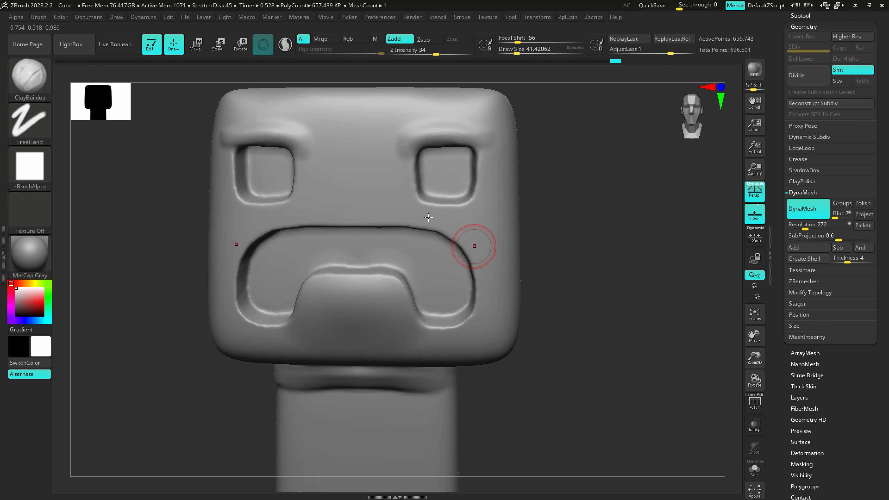
- Build up a lip along the upper edge of the chin with ClayBuildup, and set the draw size to 56.467
{"action": "right_click_drag", "start_coordinate": [474, 247], "coordinate": [416, 242]}
{"action": "right_click_drag", "start_coordinate": [416, 242], "coordinate": [403, 207], "text": "alt"}
{"action": "mouse_move", "coordinate": [327, 255]}
{"action": "left_mouse_down"}
{"action": "mouse_move", "coordinate": [284, 244]}
{"action": "mouse_move", "coordinate": [299, 248]}
{"action": "mouse_move", "coordinate": [293, 256]}
{"action": "left_mouse_up"}
{"action": "right_click_drag", "start_coordinate": [325, 264], "coordinate": [364, 242]}
{"action": "key", "text": "s"}
{"action": "left_click_drag", "start_coordinate": [364, 246], "coordinate": [367, 246]}
{"action": "right_click_drag", "start_coordinate": [357, 224], "coordinate": [379, 265], "text": "ctrl"}
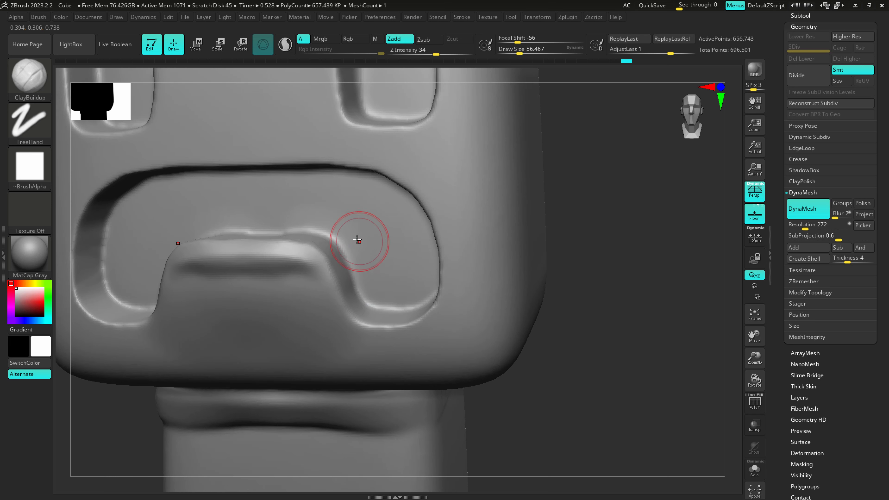
- Carve the mouth cavity deeper around the chin lip with ClayBuildup at draw size 86.82, updating the DynaMesh
{"action": "mouse_move", "coordinate": [359, 242]}
{"action": "left_mouse_down", "text": "alt"}
{"action": "mouse_move", "coordinate": [383, 294]}
{"action": "mouse_move", "coordinate": [389, 262]}
{"action": "mouse_move", "coordinate": [420, 266]}
{"action": "mouse_move", "coordinate": [403, 196]}
{"action": "mouse_move", "coordinate": [360, 182]}
{"action": "mouse_move", "coordinate": [342, 231]}
{"action": "mouse_move", "coordinate": [305, 220]}
{"action": "mouse_move", "coordinate": [315, 197]}
{"action": "mouse_move", "coordinate": [350, 182]}
{"action": "mouse_move", "coordinate": [307, 175]}
{"action": "mouse_move", "coordinate": [341, 186]}
{"action": "mouse_move", "coordinate": [328, 194]}
{"action": "mouse_move", "coordinate": [349, 226]}
{"action": "left_mouse_up", "text": "alt"}
{"action": "key", "text": "bracketright"}
{"action": "key", "text": "bracketright"}
{"action": "mouse_move", "coordinate": [294, 198]}
{"action": "left_mouse_down"}
{"action": "mouse_move", "coordinate": [357, 227]}
{"action": "mouse_move", "coordinate": [264, 187]}
{"action": "mouse_move", "coordinate": [364, 217]}
{"action": "mouse_move", "coordinate": [353, 206]}
{"action": "mouse_move", "coordinate": [395, 211]}
{"action": "mouse_move", "coordinate": [429, 262]}
{"action": "left_mouse_up"}
{"action": "left_click_drag", "start_coordinate": [596, 356], "coordinate": [666, 207], "text": "ctrl"}
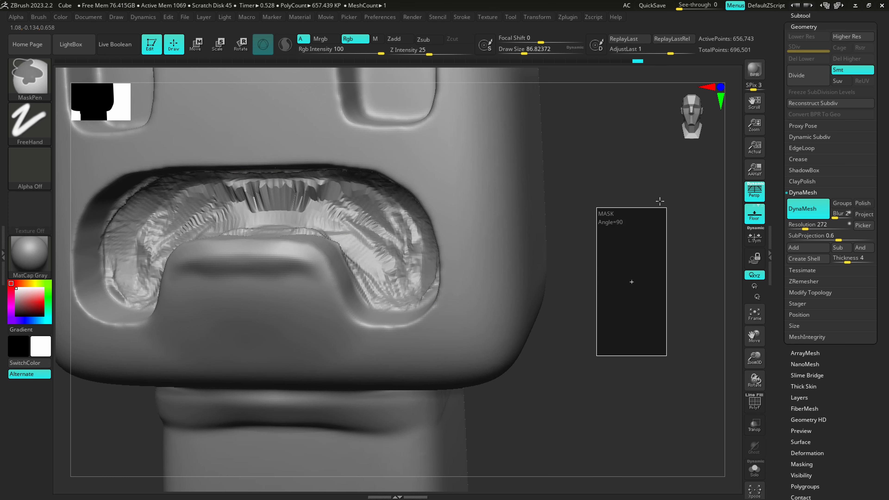
{"action": "mouse_move", "coordinate": [350, 217]}
{"action": "left_mouse_down", "text": "shift"}
{"action": "mouse_move", "coordinate": [301, 196]}
{"action": "mouse_move", "coordinate": [354, 233]}
{"action": "mouse_move", "coordinate": [410, 228]}
{"action": "mouse_move", "coordinate": [413, 266]}
{"action": "left_mouse_up", "text": "shift"}
{"action": "mouse_move", "coordinate": [354, 248]}
{"action": "left_mouse_down"}
{"action": "mouse_move", "coordinate": [410, 296]}
{"action": "mouse_move", "coordinate": [417, 273]}
{"action": "mouse_move", "coordinate": [385, 211]}
{"action": "mouse_move", "coordinate": [350, 196]}
{"action": "mouse_move", "coordinate": [250, 225]}
{"action": "mouse_move", "coordinate": [304, 214]}
{"action": "mouse_move", "coordinate": [245, 189]}
{"action": "mouse_move", "coordinate": [354, 207]}
{"action": "mouse_move", "coordinate": [385, 224]}
{"action": "left_mouse_up"}
{"action": "left_click_drag", "start_coordinate": [610, 327], "coordinate": [661, 207], "text": "ctrl"}
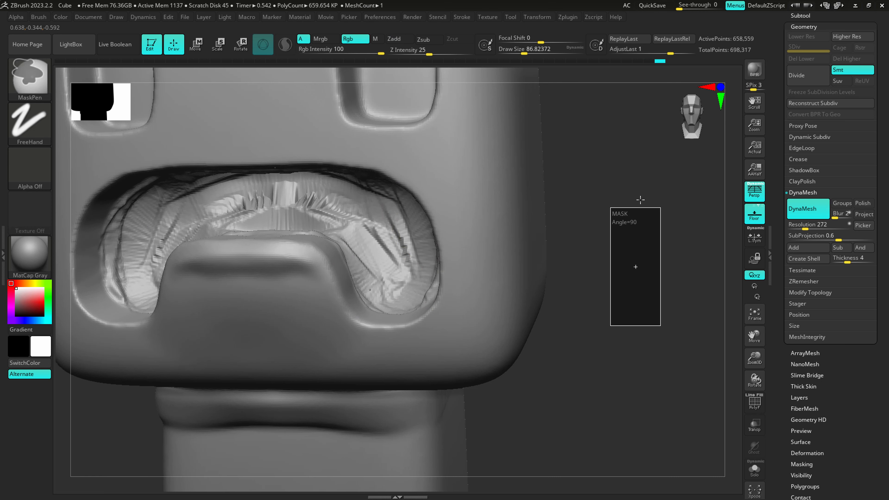
- Smooth the freshly carved surfaces inside the mouth cavity and along its upper wall
{"action": "mouse_move", "coordinate": [369, 210]}
{"action": "left_mouse_down", "text": "shift"}
{"action": "mouse_move", "coordinate": [291, 196]}
{"action": "mouse_move", "coordinate": [359, 226]}
{"action": "left_mouse_up", "text": "shift"}
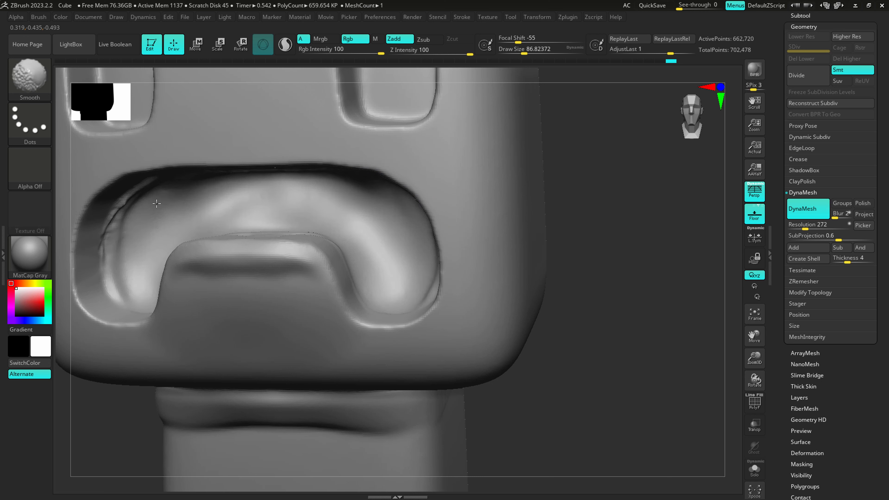
{"action": "right_click_drag", "start_coordinate": [364, 230], "coordinate": [366, 228]}
{"action": "mouse_move", "coordinate": [366, 228]}
{"action": "right_mouse_down", "text": "alt"}
{"action": "mouse_move", "coordinate": [245, 238]}
{"action": "mouse_move", "coordinate": [247, 207]}
{"action": "mouse_move", "coordinate": [288, 175]}
{"action": "right_mouse_up", "text": "alt"}
{"action": "left_click_drag", "start_coordinate": [284, 173], "coordinate": [328, 192], "text": "shift"}
- Load the Smooth Stronger brush from the LightBox Smooth brushes as the smoothing brush
{"action": "left_click_drag", "start_coordinate": [779, 140], "coordinate": [778, 351]}
{"action": "left_click", "coordinate": [805, 109]}
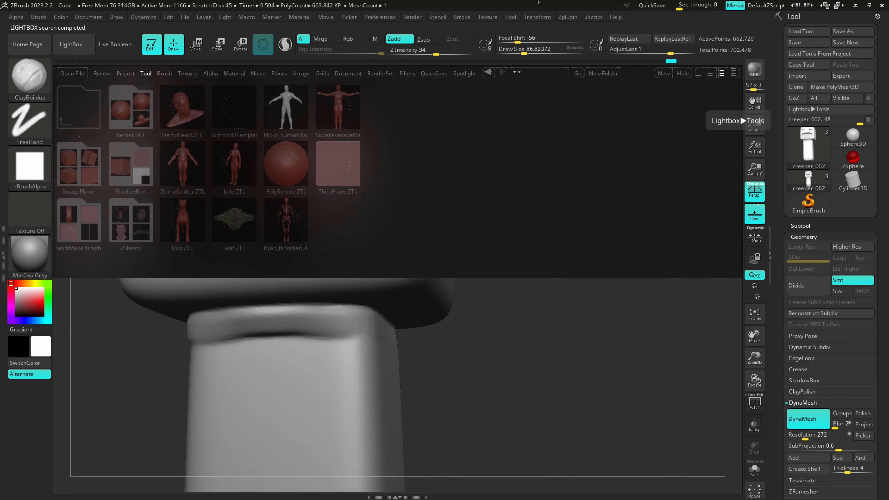
{"action": "left_click", "coordinate": [164, 74]}
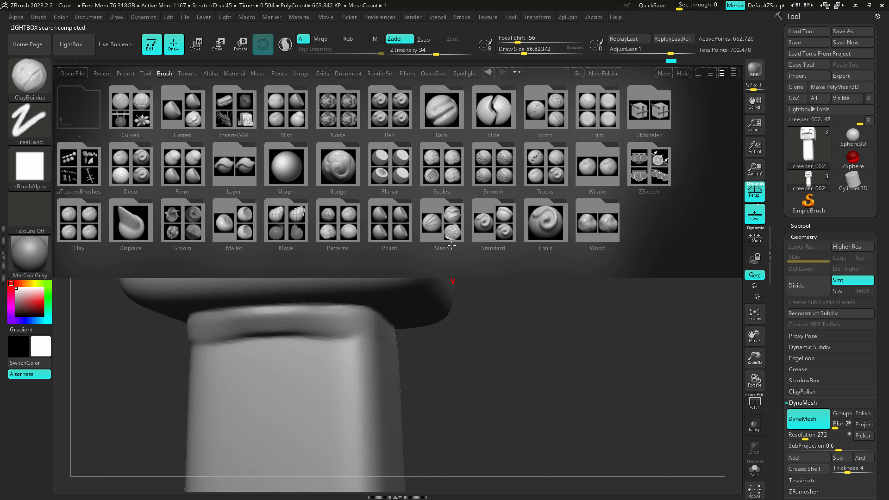
{"action": "left_click", "coordinate": [491, 163]}
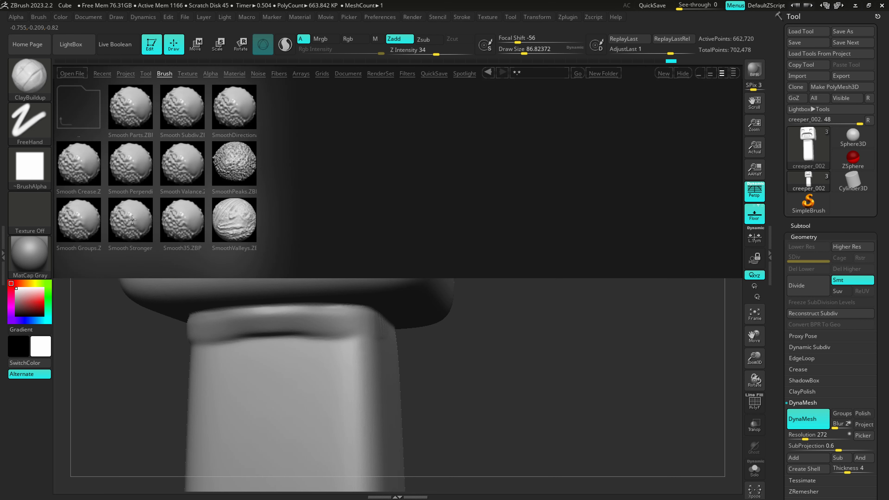
{"action": "double_click", "coordinate": [128, 218]}
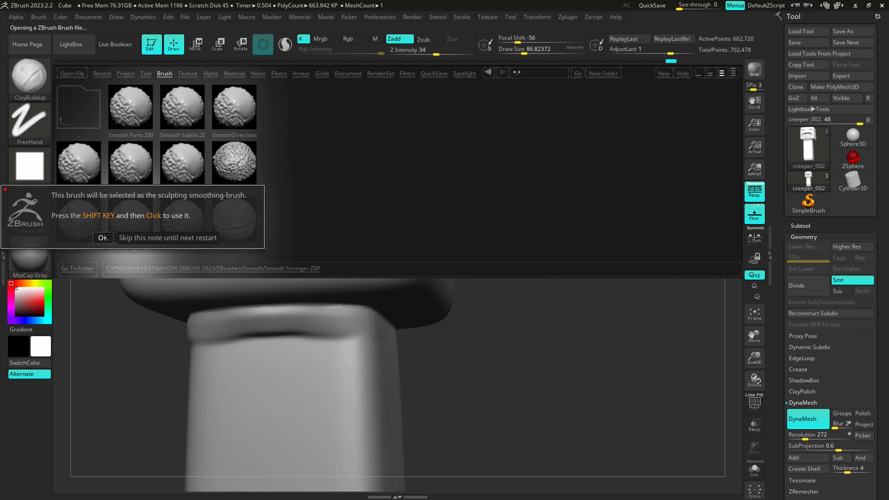
{"action": "left_click", "coordinate": [102, 238]}
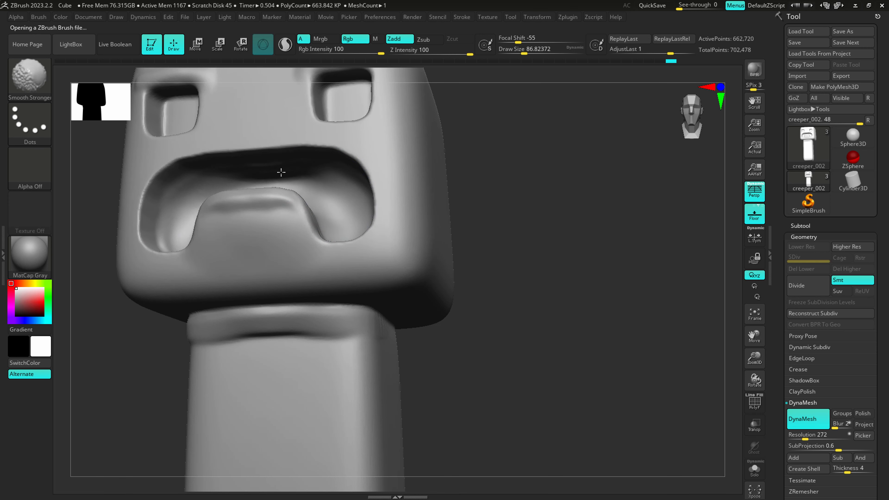
- Deepen the side corners of the mouth cavity with ClayBuildup, blending the strokes with Smooth Stronger
{"action": "left_click_drag", "start_coordinate": [342, 202], "coordinate": [336, 186], "text": "shift"}
{"action": "right_click_drag", "start_coordinate": [335, 210], "coordinate": [327, 223]}
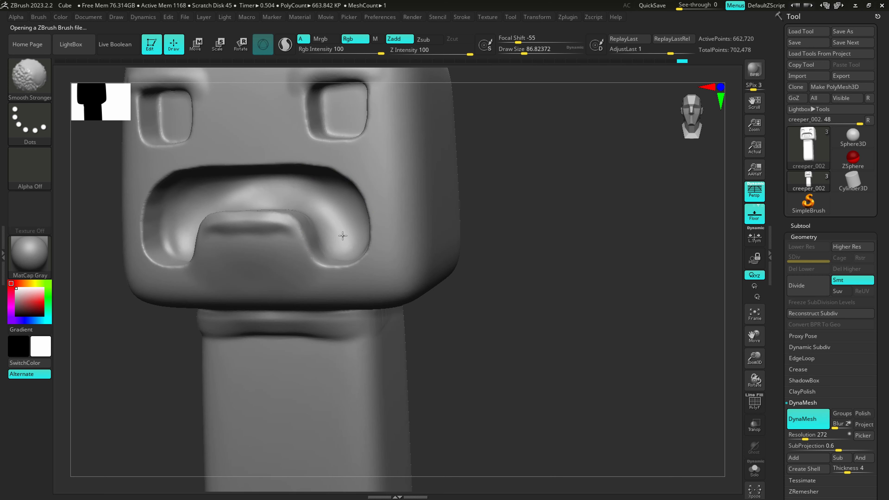
{"action": "left_click_drag", "start_coordinate": [343, 236], "coordinate": [335, 220], "text": "shift"}
{"action": "right_click_drag", "start_coordinate": [326, 216], "coordinate": [317, 214]}
{"action": "left_click_drag", "start_coordinate": [317, 215], "coordinate": [308, 202]}
{"action": "mouse_move", "coordinate": [335, 240]}
{"action": "left_mouse_down"}
{"action": "mouse_move", "coordinate": [289, 199]}
{"action": "mouse_move", "coordinate": [315, 205]}
{"action": "left_mouse_up"}
{"action": "right_click_drag", "start_coordinate": [316, 206], "coordinate": [338, 206], "text": "shift"}
{"action": "mouse_move", "coordinate": [315, 194]}
{"action": "left_mouse_down"}
{"action": "mouse_move", "coordinate": [357, 213]}
{"action": "mouse_move", "coordinate": [334, 200]}
{"action": "mouse_move", "coordinate": [342, 217]}
{"action": "mouse_move", "coordinate": [304, 195]}
{"action": "mouse_move", "coordinate": [351, 197]}
{"action": "mouse_move", "coordinate": [318, 190]}
{"action": "mouse_move", "coordinate": [364, 214]}
{"action": "mouse_move", "coordinate": [350, 231]}
{"action": "left_mouse_up"}
{"action": "mouse_move", "coordinate": [344, 227]}
{"action": "right_mouse_down"}
{"action": "mouse_move", "coordinate": [331, 228]}
{"action": "mouse_move", "coordinate": [339, 227]}
{"action": "right_mouse_up"}
{"action": "mouse_move", "coordinate": [326, 224]}
{"action": "left_mouse_down", "text": "shift"}
{"action": "mouse_move", "coordinate": [304, 197]}
{"action": "mouse_move", "coordinate": [320, 218]}
{"action": "left_mouse_up", "text": "shift"}
{"action": "right_click_drag", "start_coordinate": [320, 217], "coordinate": [378, 183]}
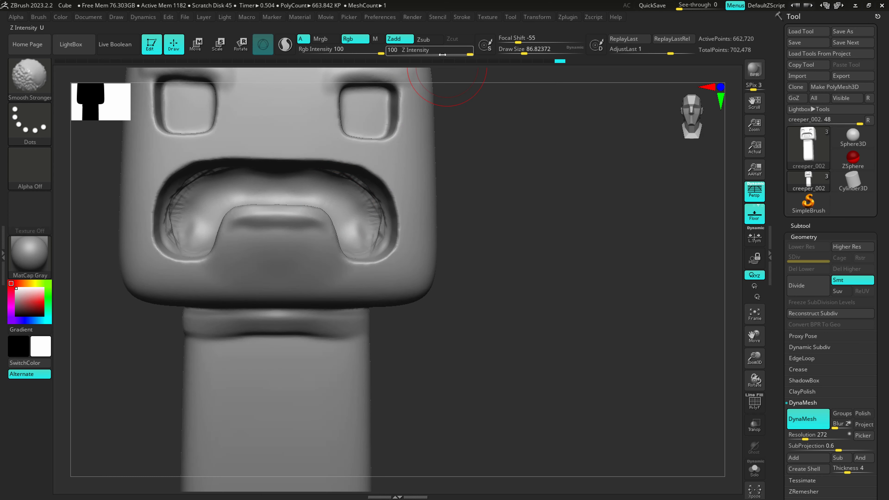
- Smooth the inner corners of the mouth with Smooth Stronger and update the DynaMesh
{"action": "mouse_move", "coordinate": [353, 188]}
{"action": "left_mouse_down", "text": "shift"}
{"action": "mouse_move", "coordinate": [367, 225]}
{"action": "mouse_move", "coordinate": [351, 207]}
{"action": "left_mouse_up", "text": "shift"}
{"action": "right_click_drag", "start_coordinate": [351, 207], "coordinate": [323, 193]}
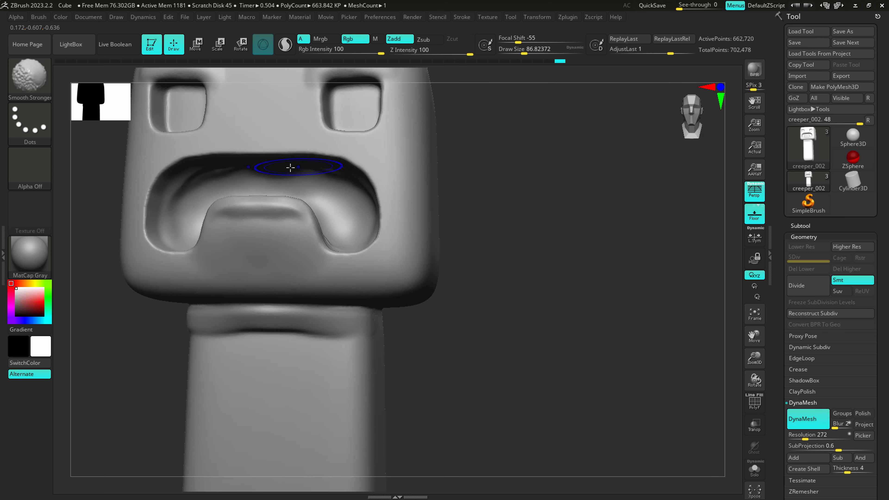
{"action": "left_click_drag", "start_coordinate": [361, 218], "coordinate": [342, 221], "text": "shift"}
{"action": "mouse_move", "coordinate": [343, 221]}
{"action": "right_mouse_down"}
{"action": "mouse_move", "coordinate": [333, 218]}
{"action": "mouse_move", "coordinate": [350, 175]}
{"action": "right_mouse_up"}
{"action": "left_click_drag", "start_coordinate": [494, 253], "coordinate": [552, 199], "text": "ctrl"}
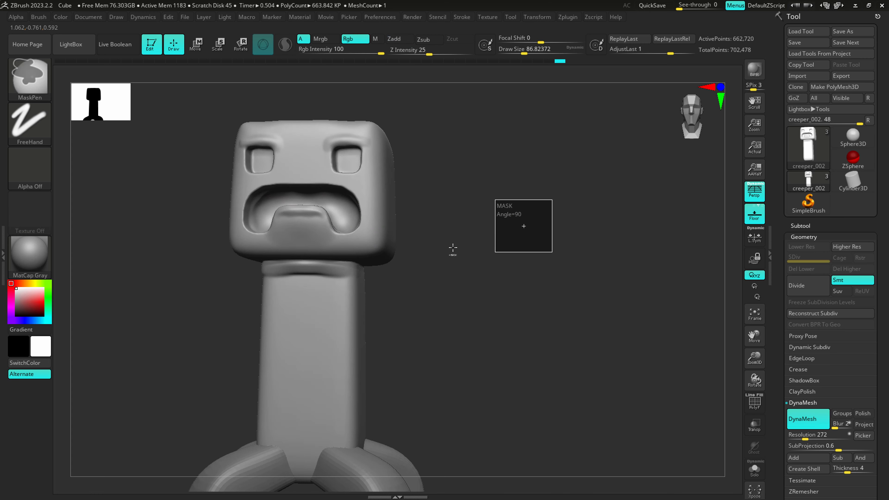
- Isolate the head and upper neck with a mask in side view, tilt them slightly forward with a Transpose line, and update the DynaMesh
{"action": "left_click_drag", "start_coordinate": [439, 249], "coordinate": [365, 273]}
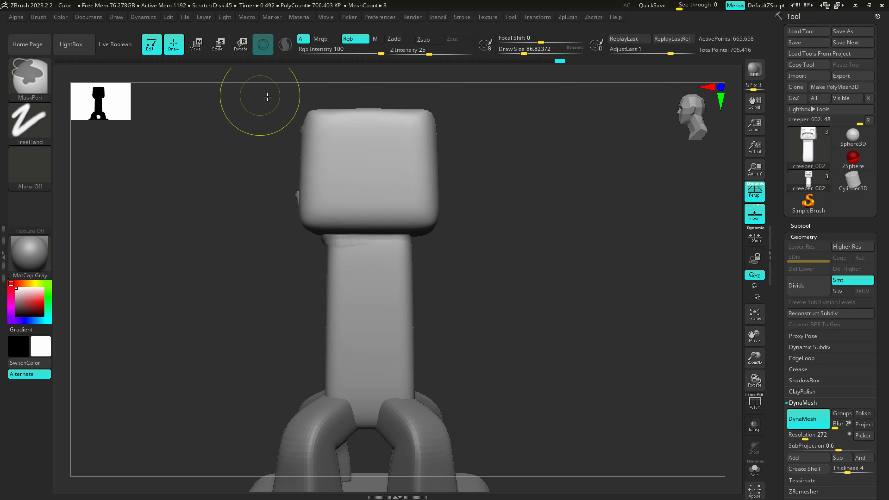
{"action": "mouse_move", "coordinate": [265, 96]}
{"action": "left_mouse_down", "text": "ctrl"}
{"action": "mouse_move", "coordinate": [487, 234]}
{"action": "mouse_move", "coordinate": [490, 291]}
{"action": "left_mouse_up", "text": "ctrl"}
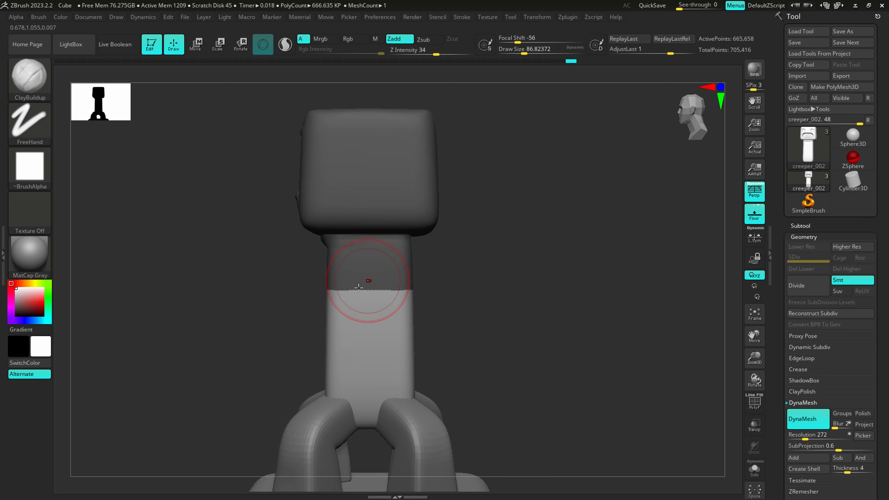
{"action": "left_click", "coordinate": [241, 45]}
{"action": "left_click", "coordinate": [263, 45]}
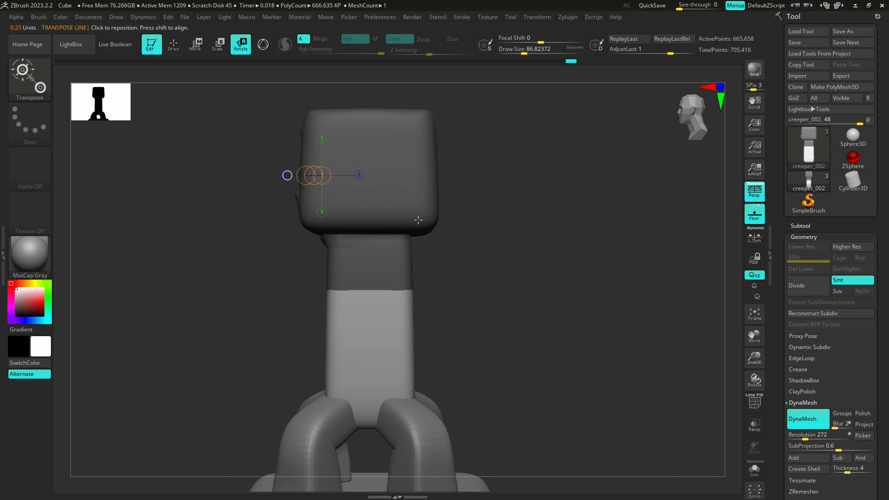
{"action": "left_click", "coordinate": [467, 260], "text": "ctrl"}
{"action": "left_click_drag", "start_coordinate": [375, 292], "coordinate": [371, 231], "text": "shift"}
{"action": "left_click_drag", "start_coordinate": [458, 246], "coordinate": [478, 281], "text": "ctrl"}
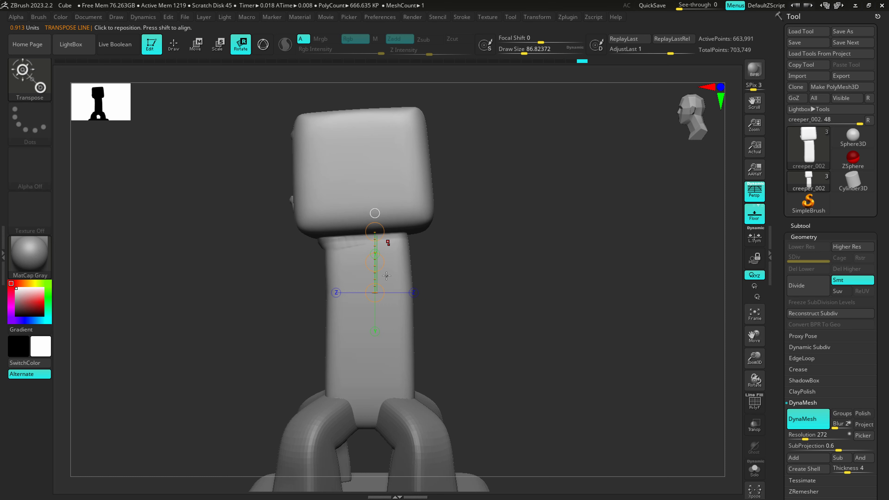
{"action": "left_click_drag", "start_coordinate": [367, 420], "coordinate": [364, 267]}
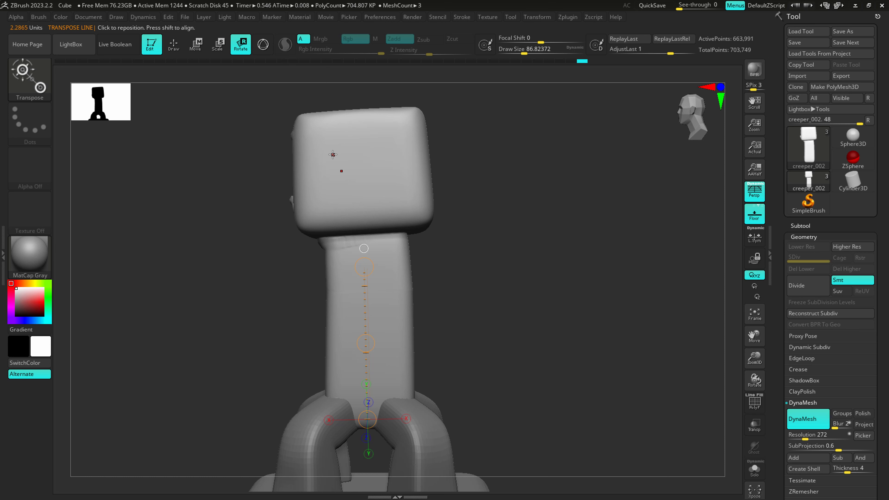
{"action": "left_click", "coordinate": [263, 44]}
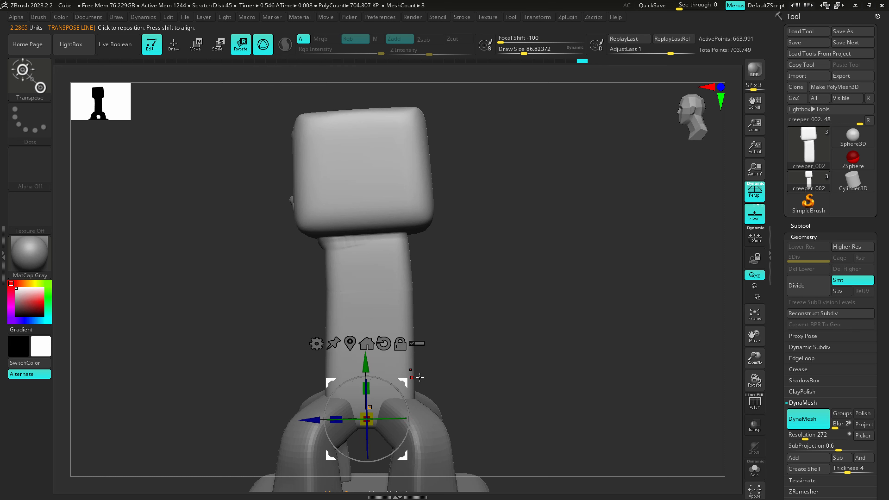
{"action": "left_click_drag", "start_coordinate": [419, 377], "coordinate": [394, 337]}
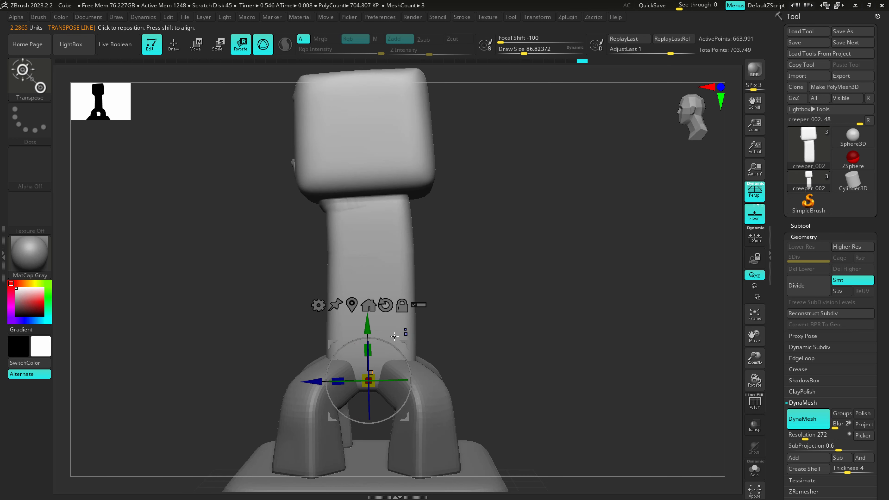
{"action": "left_click", "coordinate": [262, 45]}
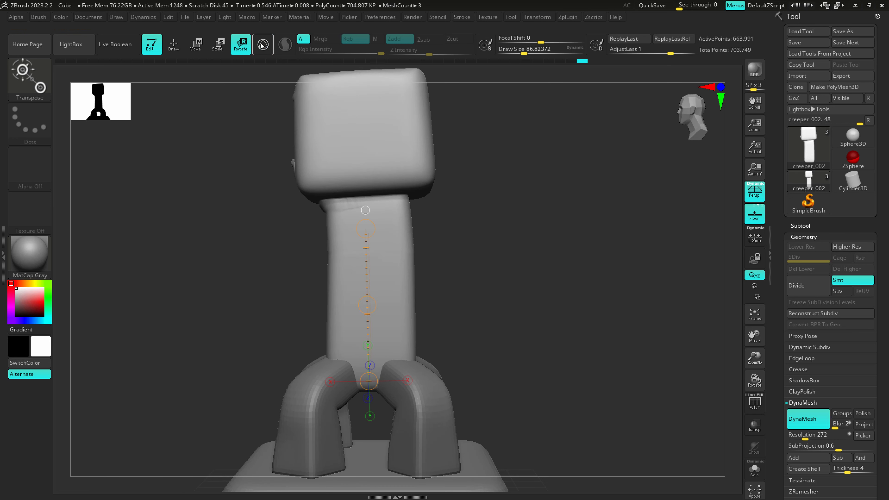
{"action": "left_click_drag", "start_coordinate": [419, 300], "coordinate": [400, 291]}
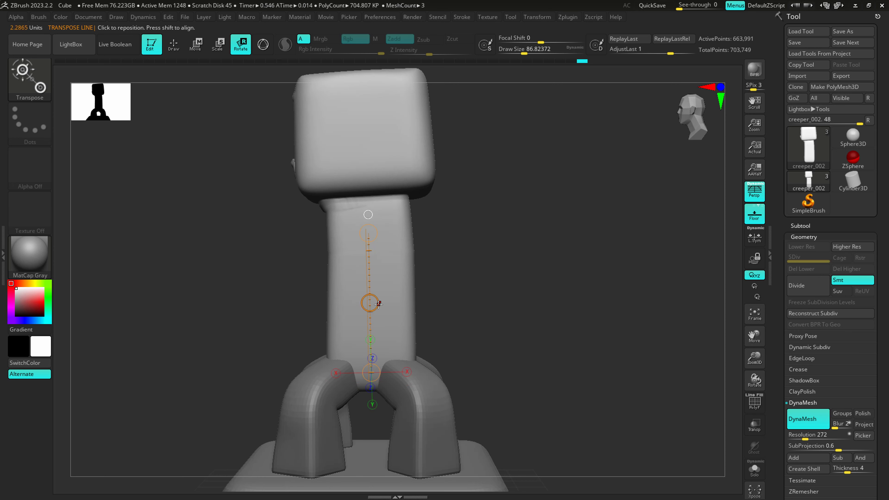
{"action": "right_click_drag", "start_coordinate": [392, 346], "coordinate": [360, 379]}
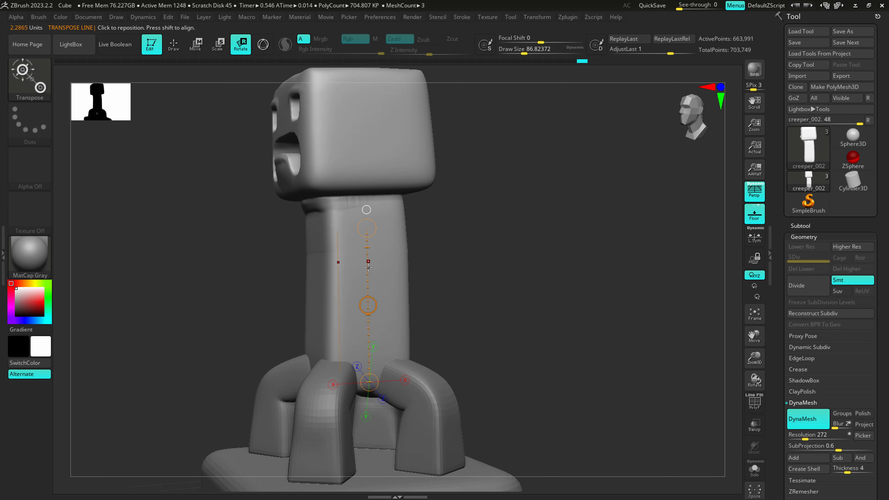
{"action": "right_click_drag", "start_coordinate": [410, 281], "coordinate": [390, 287]}
- Lay a Transpose line from the base of the body up to the neck and rotate the body backward
{"action": "mouse_move", "coordinate": [387, 349]}
{"action": "left_mouse_down"}
{"action": "mouse_move", "coordinate": [394, 280]}
{"action": "mouse_move", "coordinate": [385, 226]}
{"action": "left_mouse_up"}
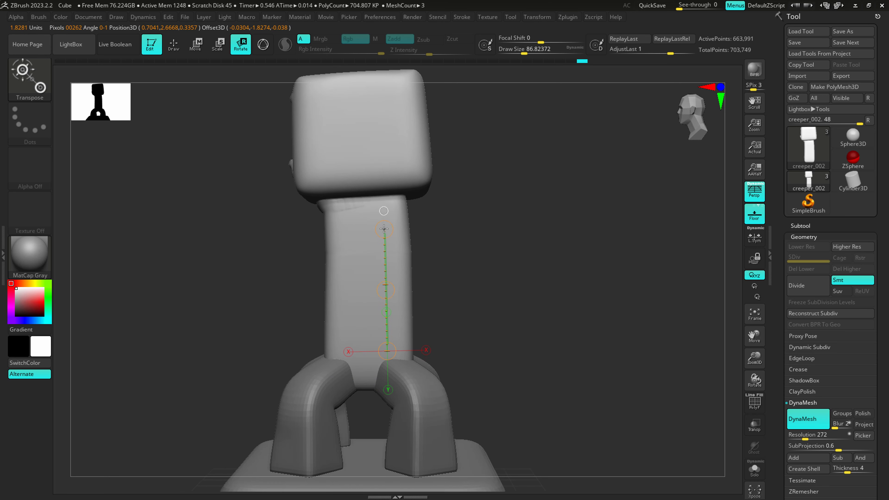
{"action": "left_click_drag", "start_coordinate": [343, 327], "coordinate": [343, 216]}
{"action": "left_click_drag", "start_coordinate": [348, 171], "coordinate": [357, 75]}
{"action": "left_click_drag", "start_coordinate": [387, 298], "coordinate": [379, 192]}
{"action": "left_click_drag", "start_coordinate": [365, 353], "coordinate": [364, 216]}
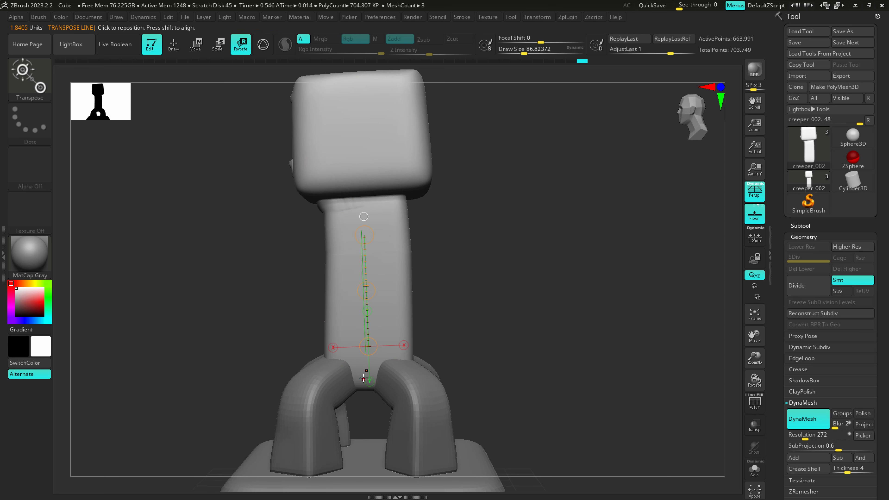
{"action": "left_click_drag", "start_coordinate": [364, 378], "coordinate": [359, 274]}
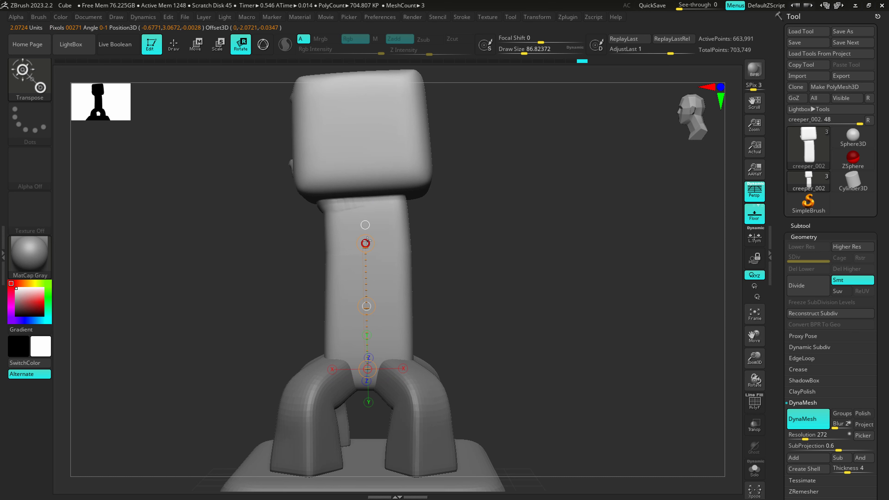
{"action": "left_click_drag", "start_coordinate": [367, 241], "coordinate": [371, 241]}
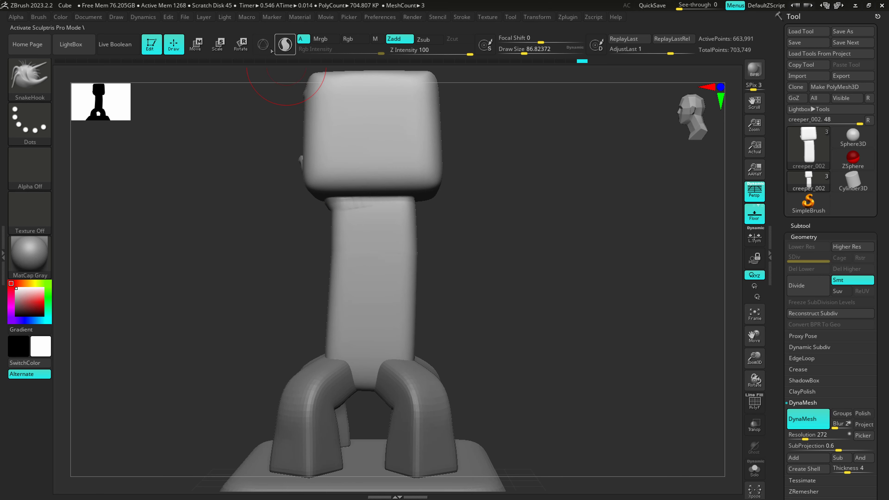
- Realign the Transpose line along the body, fine-tune the body's backward lean, and return to Draw mode
{"action": "key", "text": "r"}
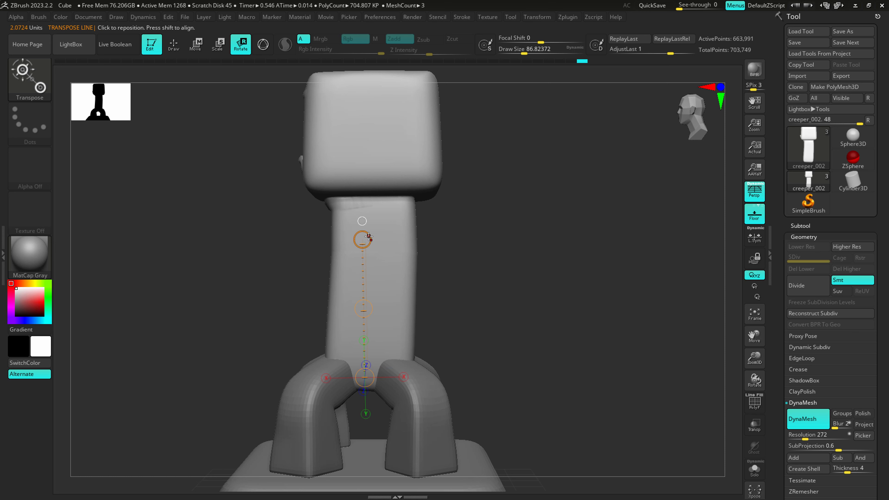
{"action": "left_click_drag", "start_coordinate": [398, 248], "coordinate": [381, 234]}
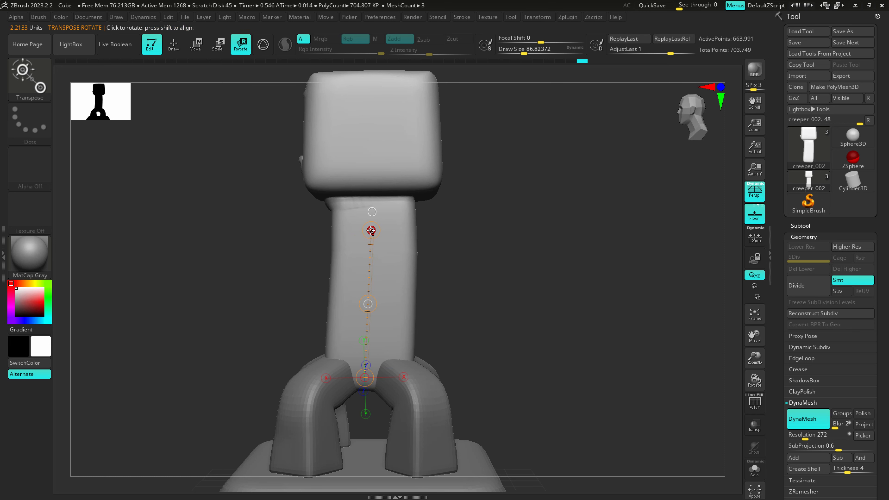
{"action": "left_click_drag", "start_coordinate": [371, 230], "coordinate": [370, 233]}
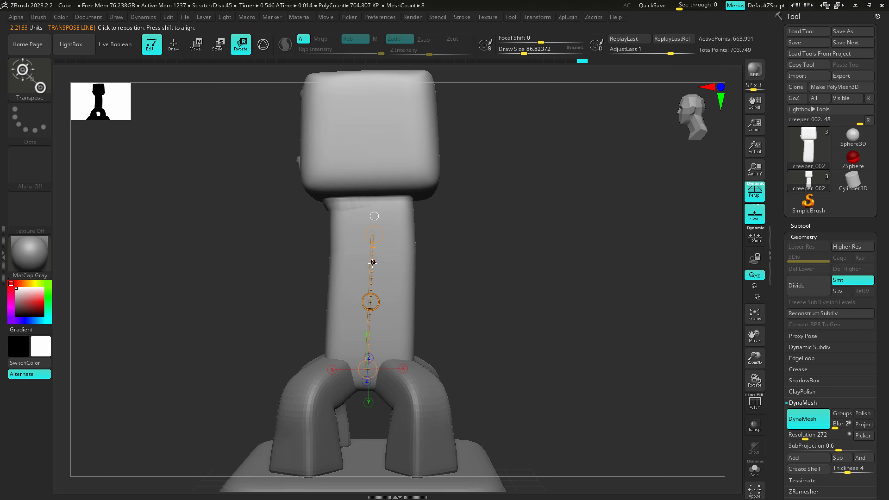
{"action": "key", "text": "q"}
{"action": "right_click_drag", "start_coordinate": [351, 265], "coordinate": [392, 265]}
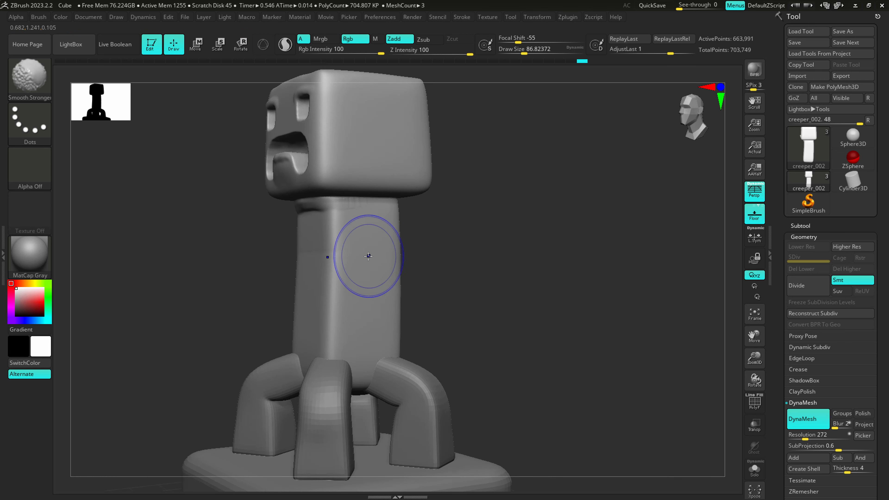
{"action": "key", "text": "b"}
{"action": "key", "text": "s"}
{"action": "key", "text": "h"}
- Build up the collar band around the top of the neck with ClayBuildup and soften it with Smooth Stronger
{"action": "right_click_drag", "start_coordinate": [348, 215], "coordinate": [385, 211]}
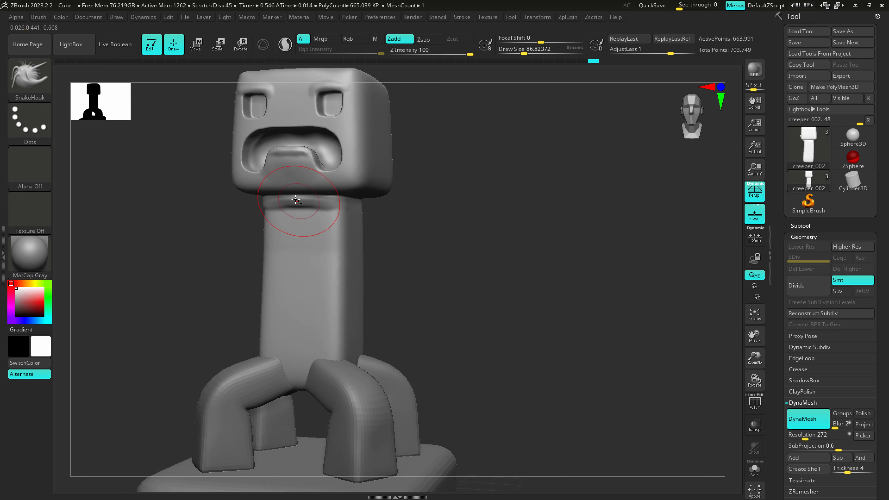
{"action": "right_click_drag", "start_coordinate": [301, 205], "coordinate": [275, 278], "text": "ctrl"}
{"action": "key", "text": "b"}
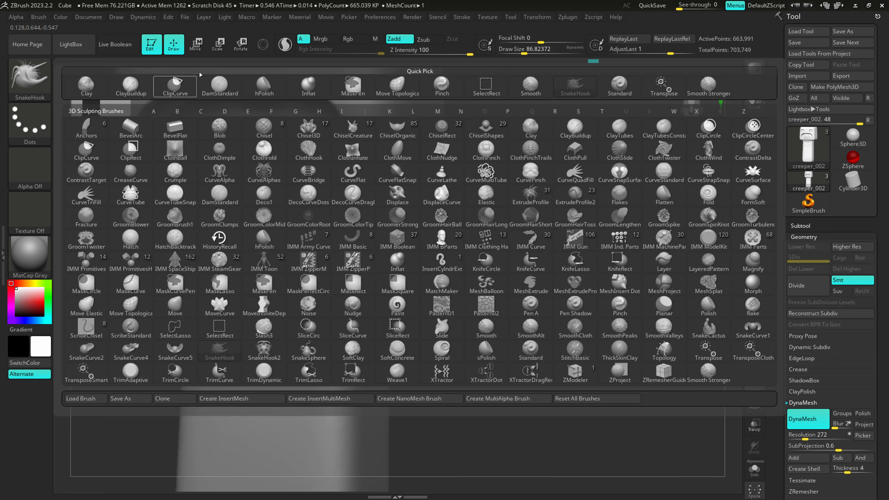
{"action": "left_click", "coordinate": [131, 86]}
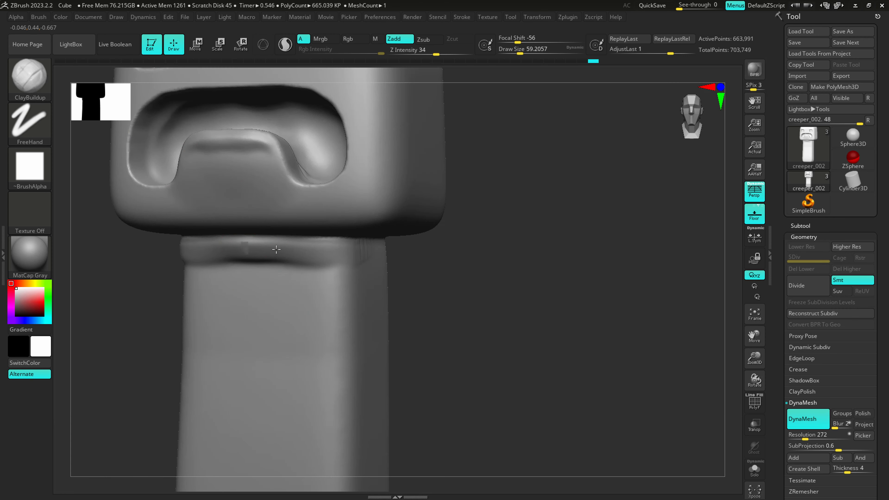
{"action": "right_click_drag", "start_coordinate": [365, 248], "coordinate": [343, 248]}
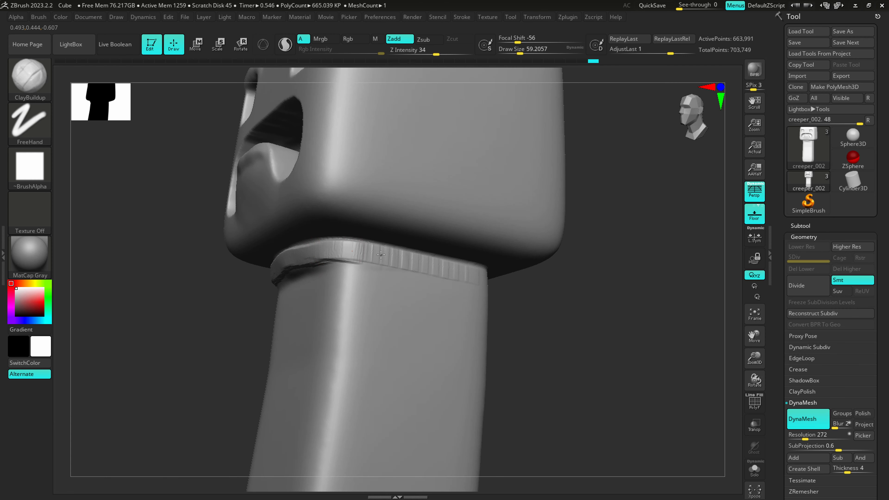
{"action": "key", "text": "shift"}
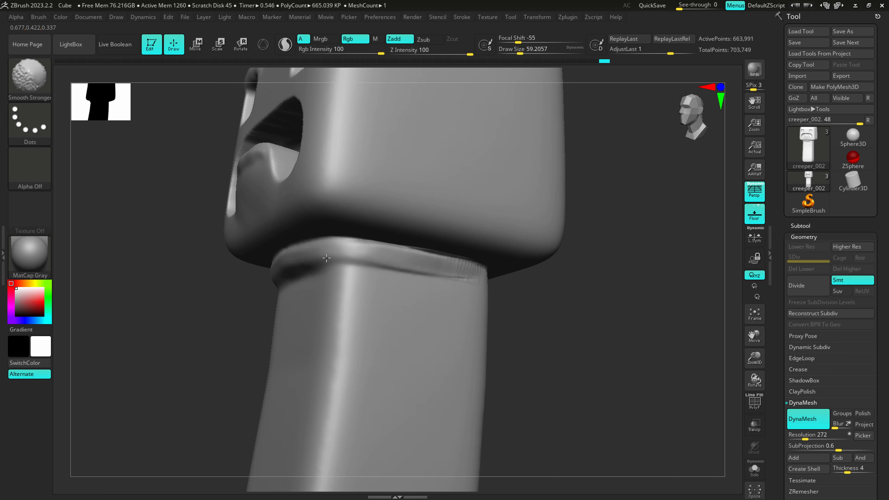
{"action": "left_click_drag", "start_coordinate": [327, 258], "coordinate": [351, 252], "text": "shift"}
- Define the collar's edges with DamStandard at a draw size of about 54 and smooth the neck just below
{"action": "key", "text": "b"}
{"action": "key", "text": "d"}
{"action": "key", "text": "s"}
{"action": "key", "text": "s"}
{"action": "left_click", "coordinate": [317, 264]}
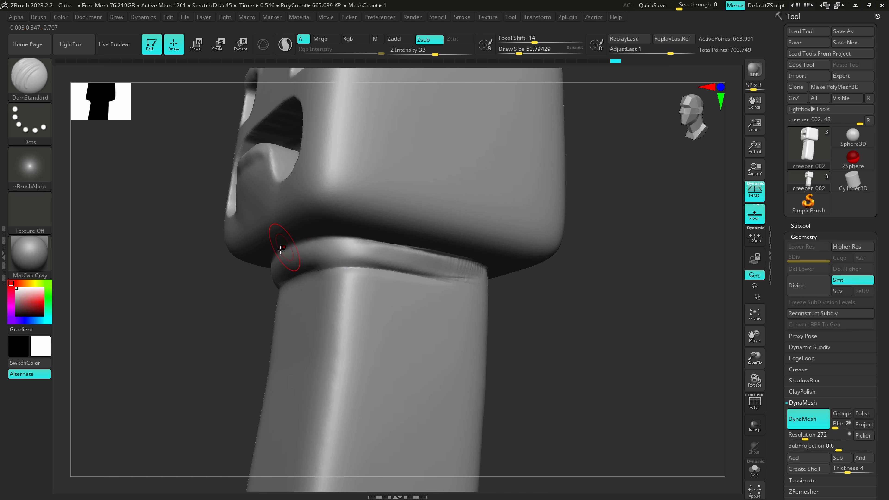
{"action": "mouse_move", "coordinate": [310, 300]}
{"action": "left_mouse_down"}
{"action": "mouse_move", "coordinate": [387, 297]}
{"action": "mouse_move", "coordinate": [282, 309]}
{"action": "mouse_move", "coordinate": [317, 291]}
{"action": "left_mouse_up"}
{"action": "left_click_drag", "start_coordinate": [351, 298], "coordinate": [334, 287], "text": "shift"}
{"action": "mouse_move", "coordinate": [407, 304]}
{"action": "right_mouse_down", "text": "ctrl"}
{"action": "mouse_move", "coordinate": [317, 346]}
{"action": "mouse_move", "coordinate": [403, 339]}
{"action": "mouse_move", "coordinate": [361, 327]}
{"action": "right_mouse_up", "text": "ctrl"}
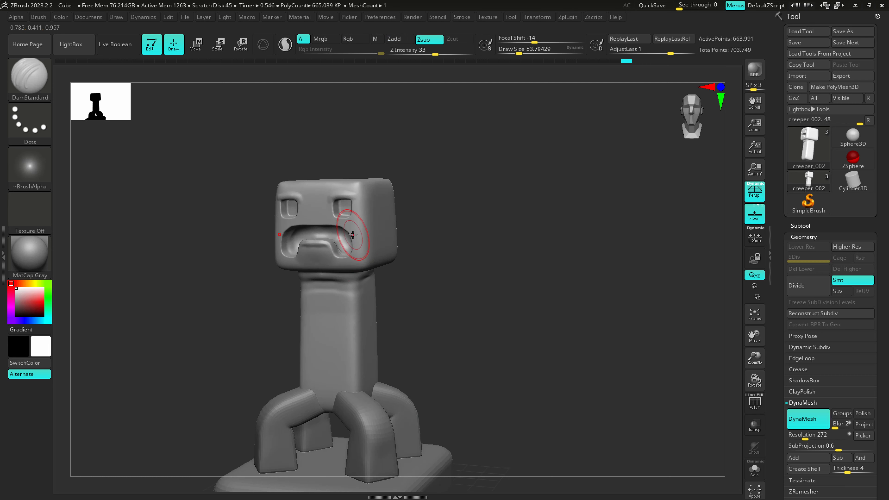
- Scale the creeper's head and body wider from side to side with the gizmo and return to Draw mode
{"action": "key", "text": "e"}
{"action": "key", "text": "y"}
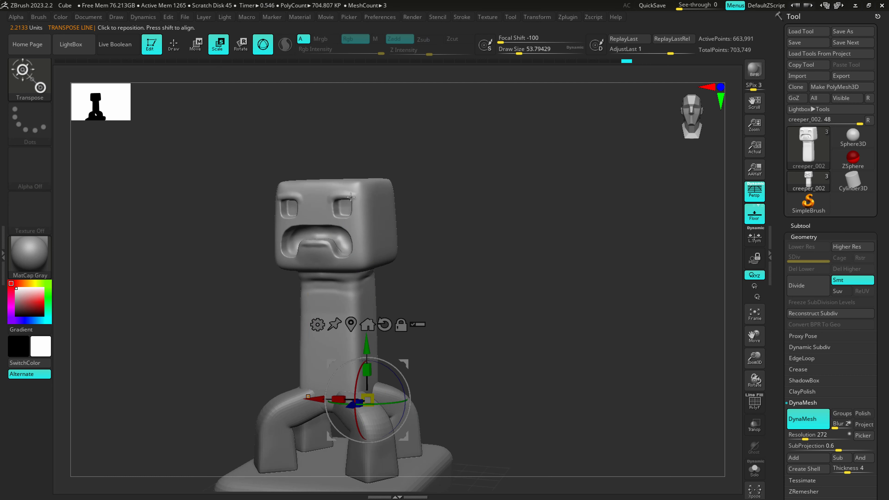
{"action": "left_click_drag", "start_coordinate": [391, 271], "coordinate": [393, 275], "text": "shift"}
{"action": "left_click_drag", "start_coordinate": [330, 406], "coordinate": [311, 406]}
{"action": "key", "text": "q"}
- Flatten the side of the head in front view with a vertical ClipCurve cut and smooth the clipped face
{"action": "right_click_drag", "start_coordinate": [399, 256], "coordinate": [392, 231]}
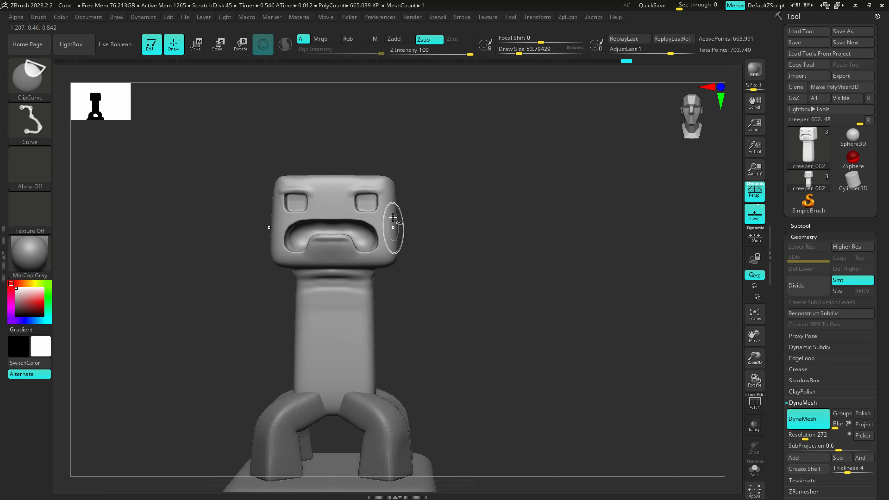
{"action": "left_click_drag", "start_coordinate": [395, 204], "coordinate": [393, 170], "text": "ctrl+shift"}
{"action": "left_click_drag", "start_coordinate": [397, 229], "coordinate": [392, 305], "text": "ctrl+shift"}
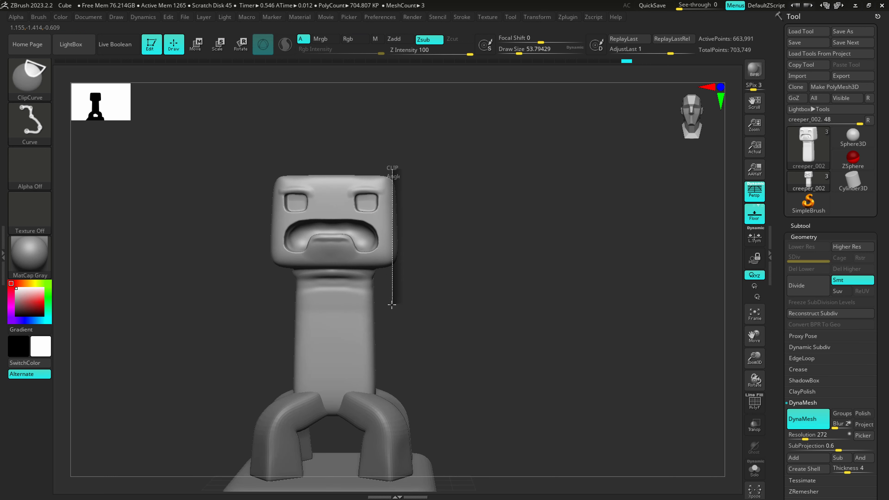
{"action": "right_click_drag", "start_coordinate": [409, 253], "coordinate": [396, 238]}
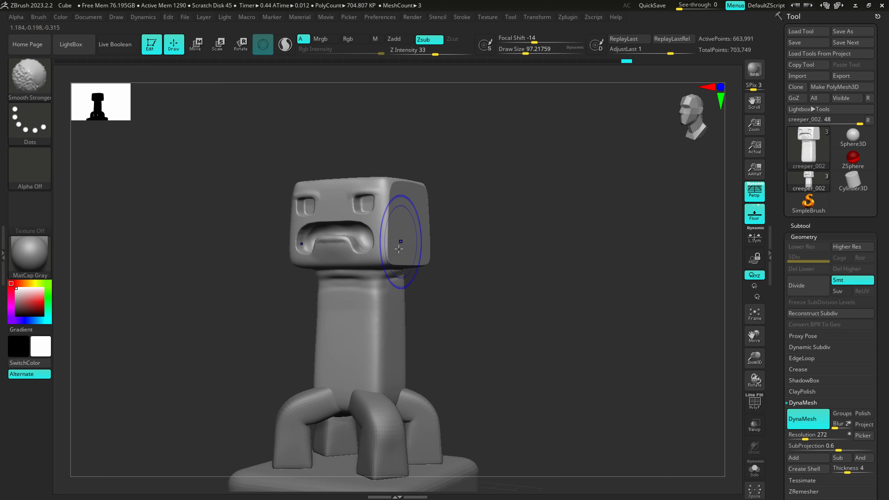
{"action": "left_click_drag", "start_coordinate": [398, 242], "coordinate": [404, 213], "text": "shift"}
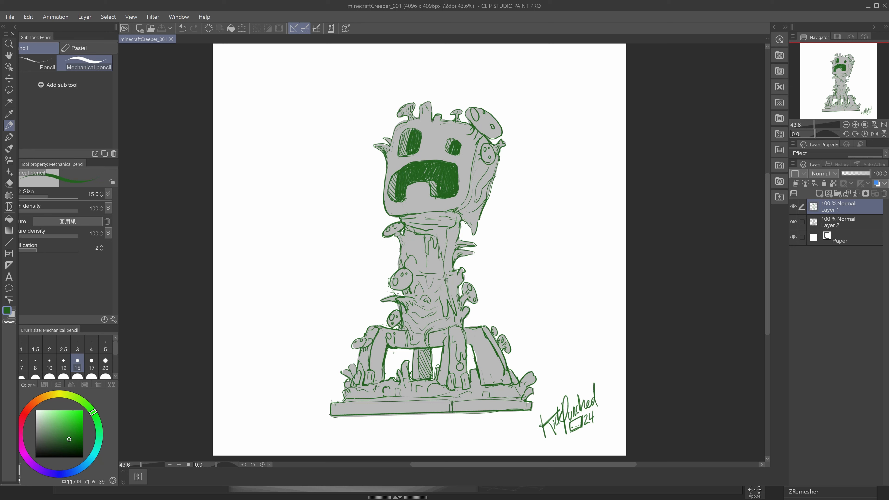
- Compare the sculpt's head and body with the creeper concept drawing in Clip Studio Paint and return to ZBrush
{"action": "key", "text": "alt+Tab"}
{"action": "mouse_move", "coordinate": [390, 337]}
{"action": "right_mouse_down"}
{"action": "mouse_move", "coordinate": [399, 333]}
{"action": "mouse_move", "coordinate": [378, 327]}
{"action": "right_mouse_up"}
{"action": "right_click_drag", "start_coordinate": [357, 199], "coordinate": [363, 228], "text": "ctrl"}
{"action": "key", "text": "alt+Tab"}
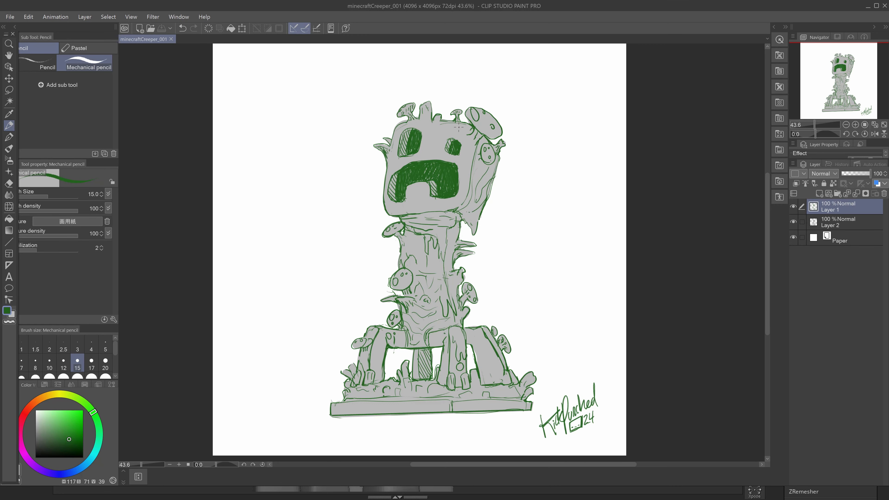
{"action": "key", "text": "alt+Tab"}
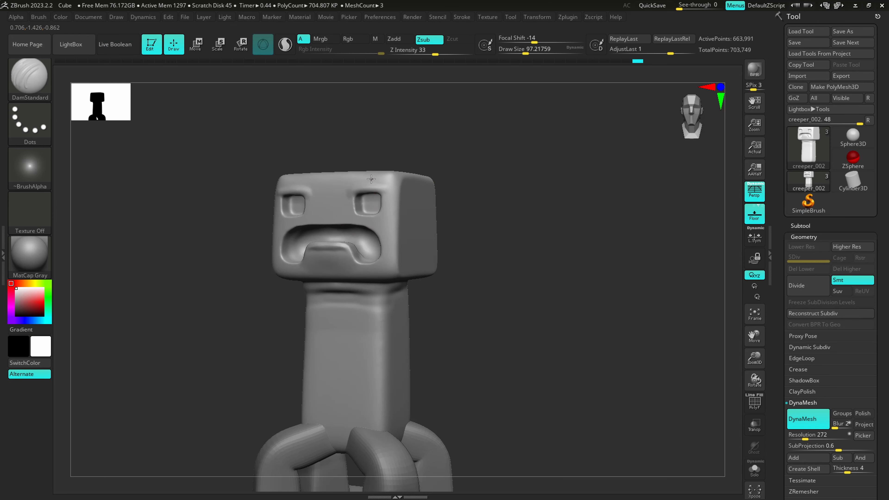
- Enlarge only the eye on the viewer's left by pulling its upper edge upward with SnakeHook
{"action": "right_click_drag", "start_coordinate": [371, 179], "coordinate": [376, 219], "text": "ctrl"}
{"action": "key", "text": "b"}
{"action": "key", "text": "c"}
{"action": "key", "text": "b"}
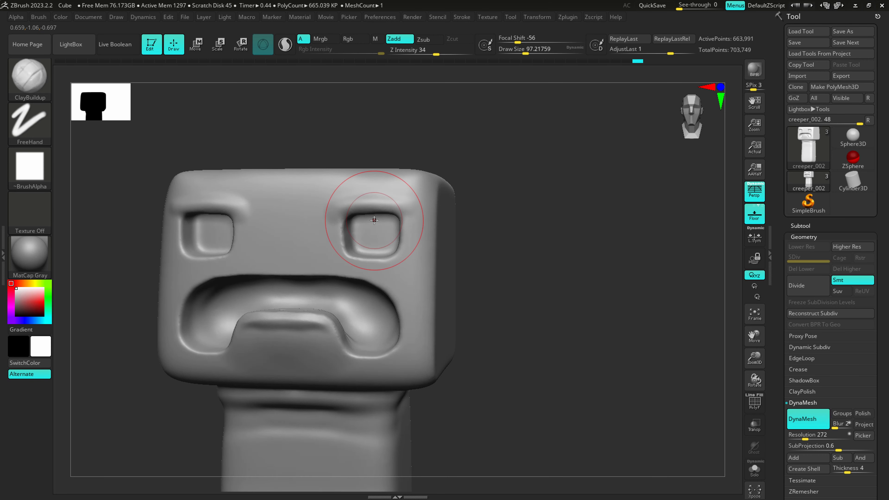
{"action": "key", "text": "b"}
{"action": "key", "text": "s"}
{"action": "key", "text": "h"}
{"action": "mouse_move", "coordinate": [220, 213]}
{"action": "left_mouse_down"}
{"action": "mouse_move", "coordinate": [213, 192]}
{"action": "mouse_move", "coordinate": [202, 194]}
{"action": "left_mouse_up"}
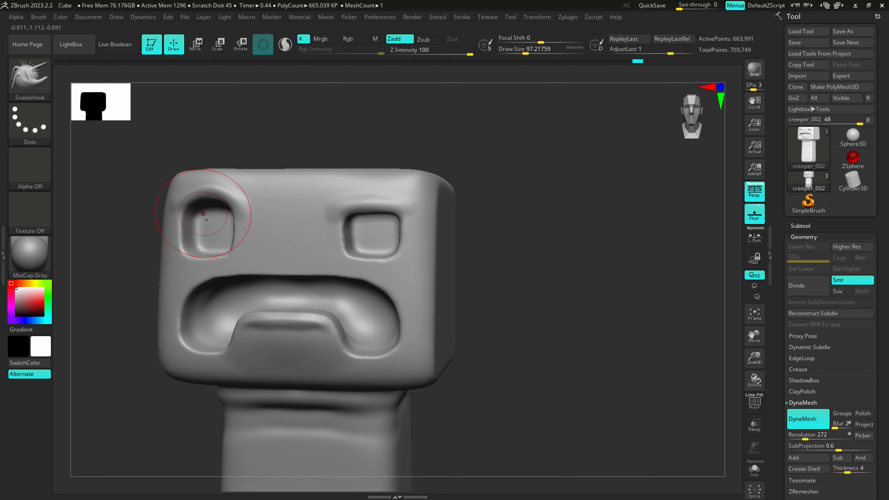
{"action": "key", "text": "ctrl+z"}
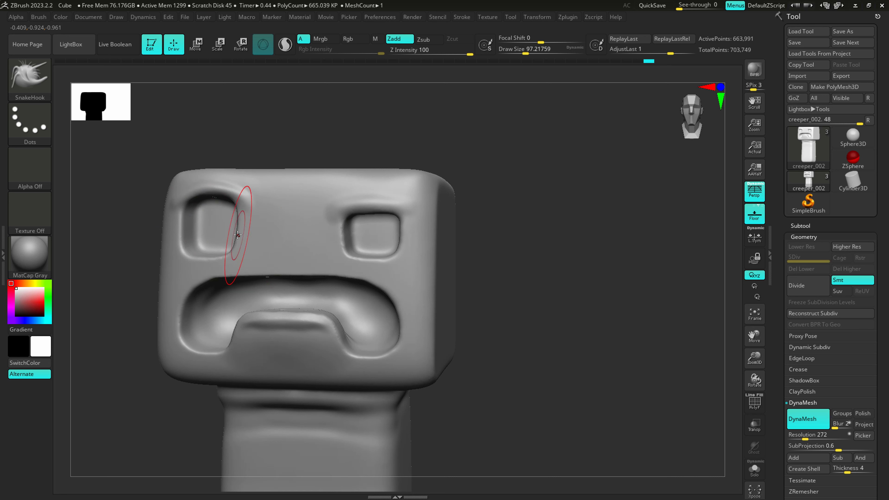
{"action": "key", "text": "ctrl+shift+z"}
- Refine the enlarged eye's outline and brow with SnakeHook at a draw size of about 71, then adjust the smaller eye's upper corner
{"action": "right_click_drag", "start_coordinate": [232, 224], "coordinate": [240, 227]}
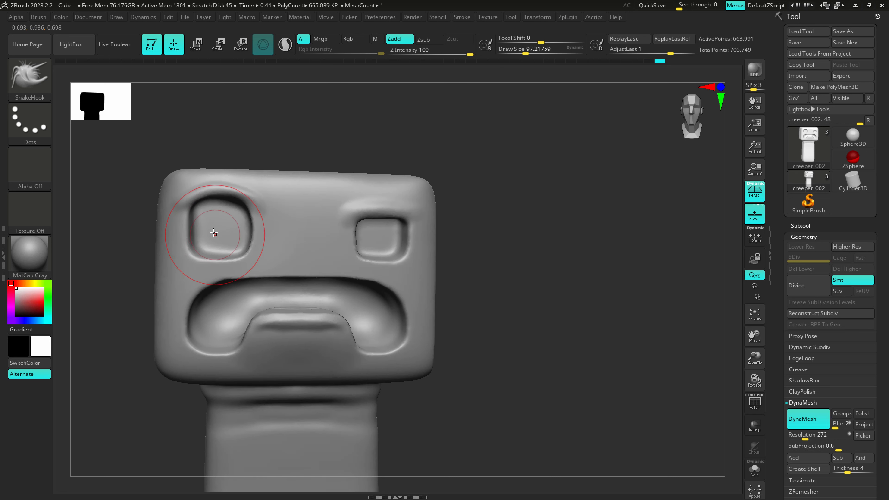
{"action": "left_click_drag", "start_coordinate": [214, 233], "coordinate": [221, 232]}
{"action": "key", "text": "s"}
{"action": "left_click_drag", "start_coordinate": [221, 232], "coordinate": [217, 232]}
{"action": "mouse_move", "coordinate": [227, 229]}
{"action": "left_mouse_down"}
{"action": "mouse_move", "coordinate": [232, 218]}
{"action": "mouse_move", "coordinate": [251, 229]}
{"action": "left_mouse_up"}
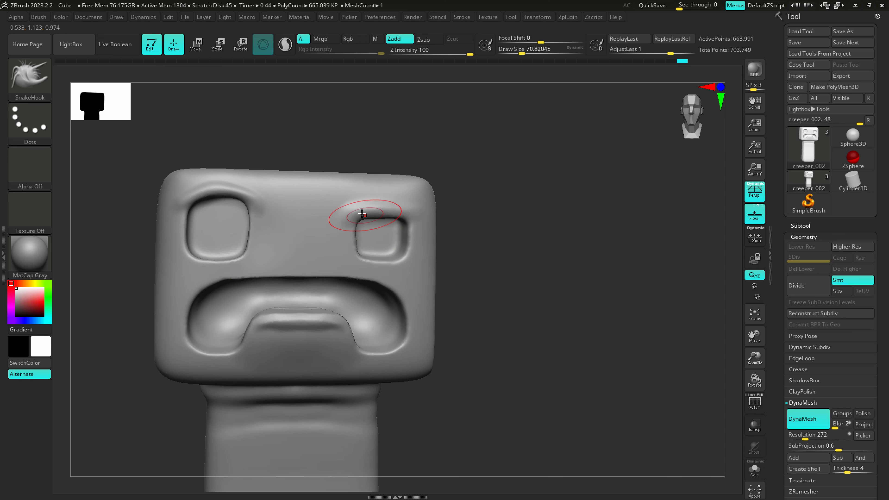
{"action": "mouse_move", "coordinate": [362, 214]}
{"action": "left_mouse_down"}
{"action": "mouse_move", "coordinate": [385, 211]}
{"action": "mouse_move", "coordinate": [369, 210]}
{"action": "left_mouse_up"}
{"action": "mouse_move", "coordinate": [244, 192]}
{"action": "left_mouse_down"}
{"action": "mouse_move", "coordinate": [244, 202]}
{"action": "mouse_move", "coordinate": [258, 199]}
{"action": "mouse_move", "coordinate": [244, 190]}
{"action": "left_mouse_up"}
- Build irregular diagonal ridges across the front of the body with ClayBuildup and blend them with Smooth Stronger
{"action": "left_click", "coordinate": [33, 65]}
{"action": "left_click", "coordinate": [130, 86]}
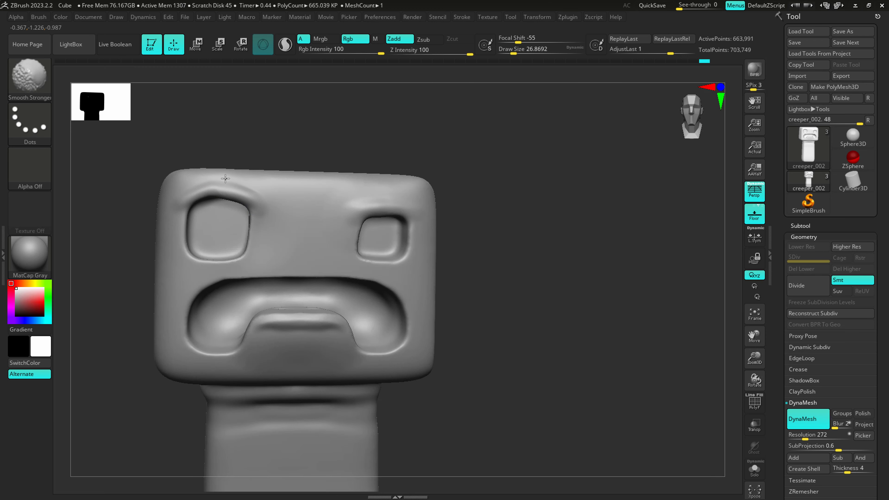
{"action": "mouse_move", "coordinate": [292, 218]}
{"action": "right_mouse_down"}
{"action": "mouse_move", "coordinate": [293, 210]}
{"action": "mouse_move", "coordinate": [294, 236]}
{"action": "mouse_move", "coordinate": [280, 246]}
{"action": "right_mouse_up"}
{"action": "mouse_move", "coordinate": [311, 380]}
{"action": "right_mouse_down", "text": "alt"}
{"action": "mouse_move", "coordinate": [320, 332]}
{"action": "mouse_move", "coordinate": [313, 305]}
{"action": "right_mouse_up", "text": "alt"}
{"action": "key", "text": "s"}
{"action": "left_click_drag", "start_coordinate": [310, 303], "coordinate": [317, 304]}
{"action": "left_click_drag", "start_coordinate": [310, 320], "coordinate": [337, 350]}
{"action": "mouse_move", "coordinate": [252, 298]}
{"action": "left_mouse_down"}
{"action": "mouse_move", "coordinate": [214, 329]}
{"action": "mouse_move", "coordinate": [241, 391]}
{"action": "left_mouse_up"}
{"action": "mouse_move", "coordinate": [233, 330]}
{"action": "left_mouse_down"}
{"action": "mouse_move", "coordinate": [302, 379]}
{"action": "mouse_move", "coordinate": [304, 360]}
{"action": "left_mouse_up"}
{"action": "left_click_drag", "start_coordinate": [228, 301], "coordinate": [231, 382], "text": "shift"}
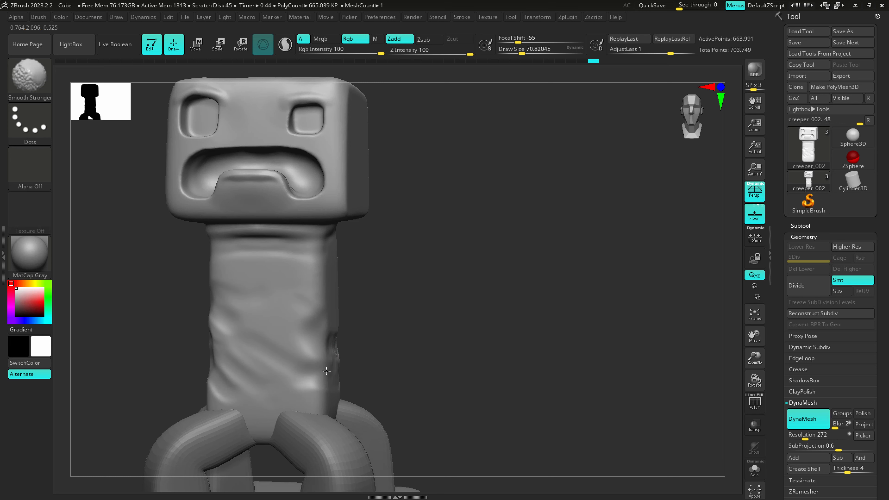
{"action": "left_click_drag", "start_coordinate": [331, 330], "coordinate": [321, 392], "text": "shift"}
- Add uneven ClayBuildup strokes to the side of the body and smooth them into the surface
{"action": "mouse_move", "coordinate": [314, 363]}
{"action": "right_mouse_down", "text": "ctrl"}
{"action": "mouse_move", "coordinate": [328, 360]}
{"action": "mouse_move", "coordinate": [304, 362]}
{"action": "mouse_move", "coordinate": [353, 340]}
{"action": "right_mouse_up", "text": "ctrl"}
{"action": "key", "text": "s"}
{"action": "left_click_drag", "start_coordinate": [345, 334], "coordinate": [362, 281]}
{"action": "left_click_drag", "start_coordinate": [358, 244], "coordinate": [351, 263]}
{"action": "mouse_move", "coordinate": [359, 303]}
{"action": "left_mouse_down", "text": "shift"}
{"action": "mouse_move", "coordinate": [361, 296]}
{"action": "mouse_move", "coordinate": [345, 294]}
{"action": "mouse_move", "coordinate": [351, 271]}
{"action": "mouse_move", "coordinate": [340, 309]}
{"action": "left_mouse_up", "text": "shift"}
- Add diagonal ClayBuildup strokes to the side of the head at a draw size of about 44 and smooth them
{"action": "right_click_drag", "start_coordinate": [340, 304], "coordinate": [343, 343], "text": "ctrl"}
{"action": "left_click_drag", "start_coordinate": [381, 211], "coordinate": [376, 225]}
{"action": "left_click_drag", "start_coordinate": [375, 156], "coordinate": [331, 218]}
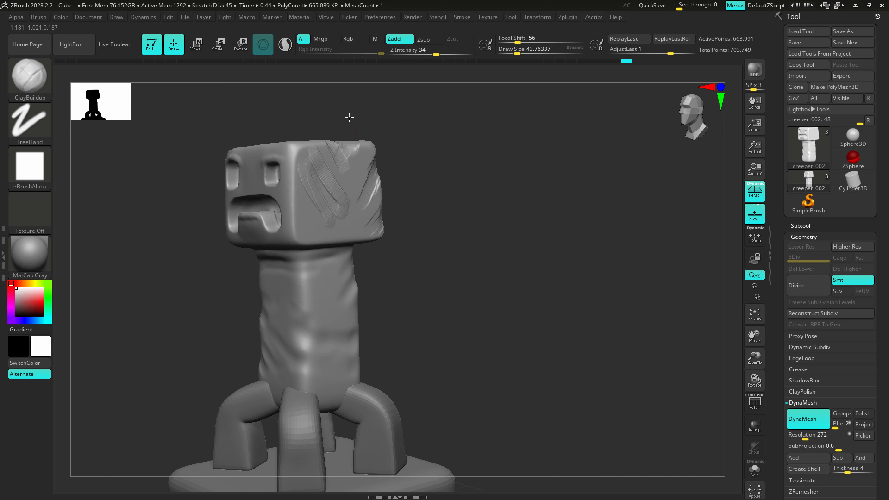
{"action": "left_click_drag", "start_coordinate": [350, 161], "coordinate": [314, 147], "text": "shift"}
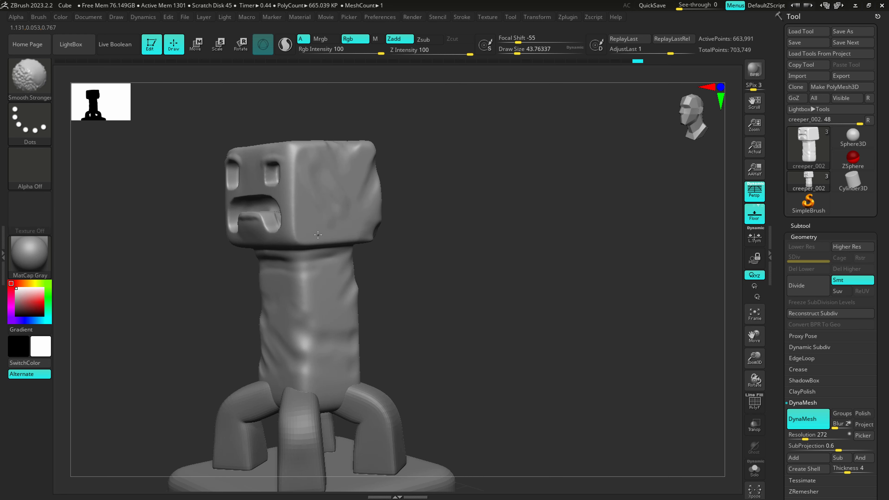
- Make the legs the active subtool, subdivide them once, show the polyframe and delete the lower subdivision level
{"action": "right_click_drag", "start_coordinate": [318, 234], "coordinate": [294, 149], "text": "alt"}
{"action": "left_click", "coordinate": [280, 352], "text": "alt"}
{"action": "right_click_drag", "start_coordinate": [282, 309], "coordinate": [295, 290]}
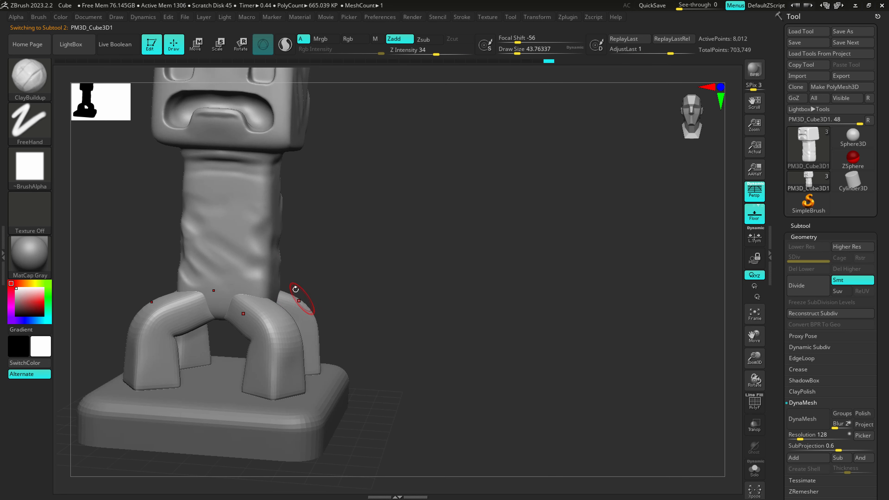
{"action": "right_click_drag", "start_coordinate": [269, 328], "coordinate": [321, 332]}
{"action": "right_click_drag", "start_coordinate": [321, 332], "coordinate": [316, 330], "text": "shift"}
{"action": "key", "text": "ctrl+d"}
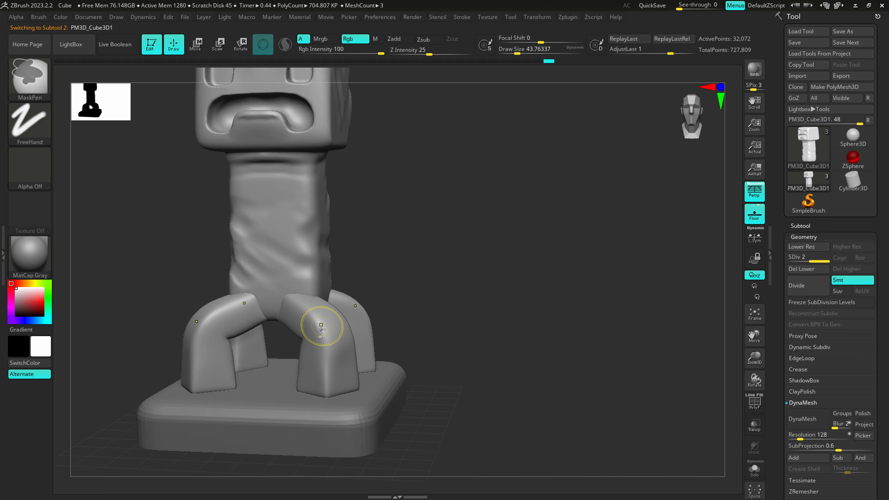
{"action": "key", "text": "shift+f"}
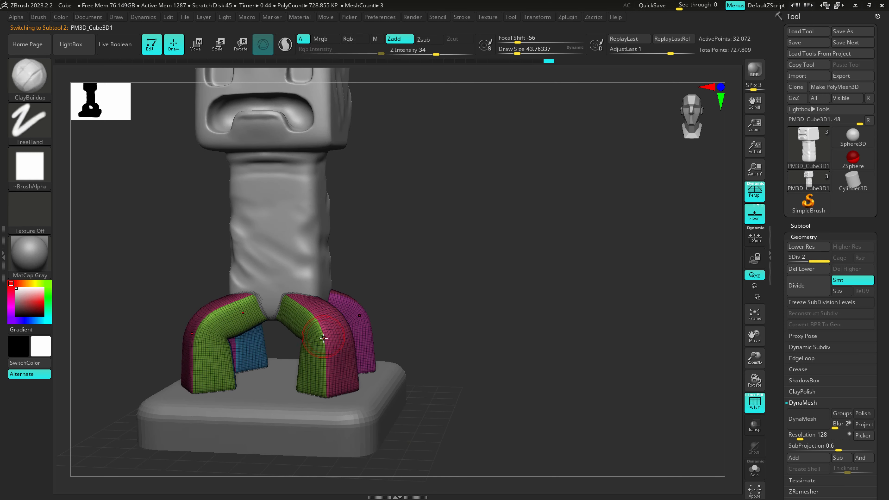
{"action": "left_click", "coordinate": [809, 269]}
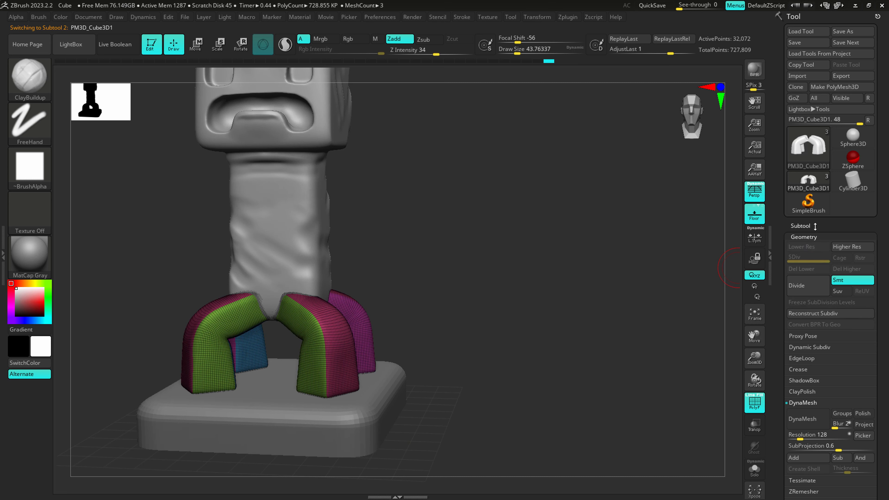
- DynaMesh the legs at a resolution of 240
{"action": "scroll", "coordinate": [815, 226], "scroll_direction": "down", "scroll_amount": 3}
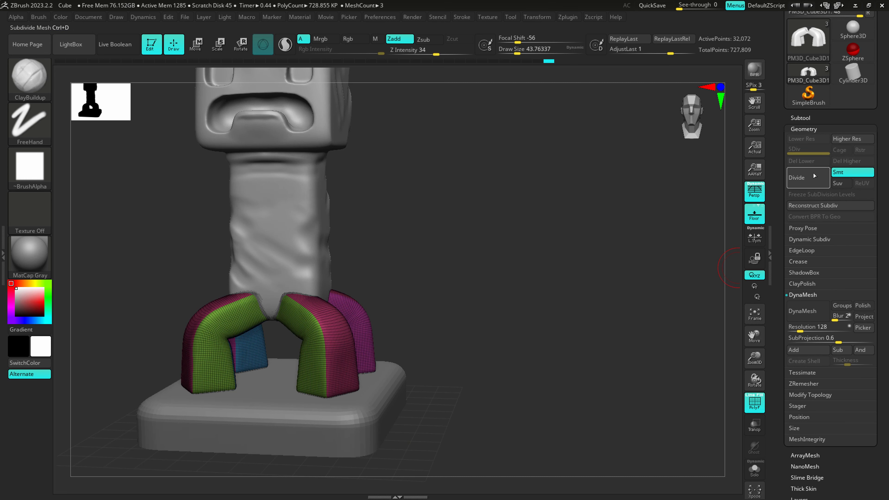
{"action": "left_click_drag", "start_coordinate": [800, 329], "coordinate": [804, 330]}
{"action": "left_click", "coordinate": [807, 311]}
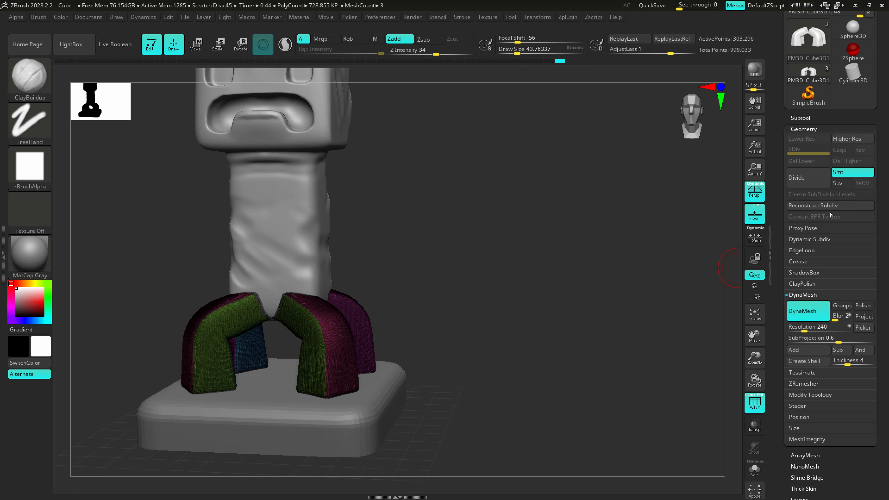
- Pull the underside of the legs' upper sections upward with SnakeHook at a draw size of about 268
{"action": "right_click_drag", "start_coordinate": [277, 304], "coordinate": [266, 424], "text": "shift"}
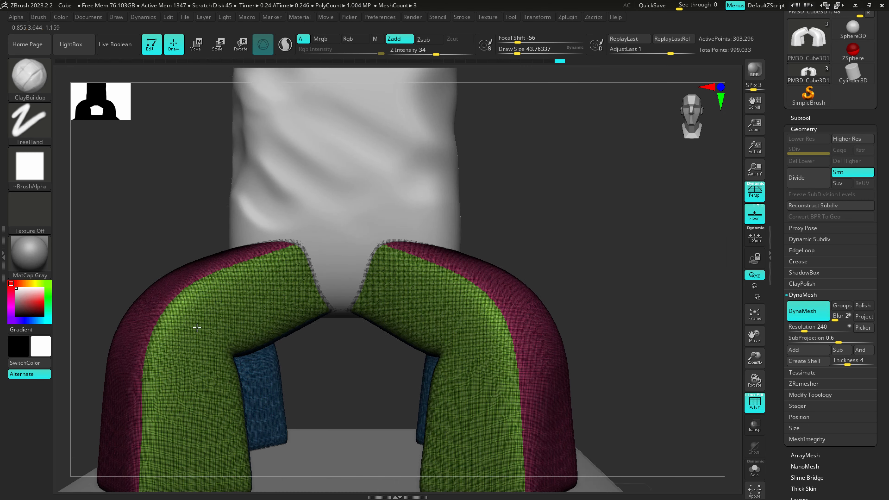
{"action": "right_click_drag", "start_coordinate": [197, 327], "coordinate": [198, 272], "text": "alt"}
{"action": "key", "text": "s"}
{"action": "left_click", "coordinate": [293, 251]}
{"action": "key", "text": "b"}
{"action": "key", "text": "s"}
{"action": "key", "text": "h"}
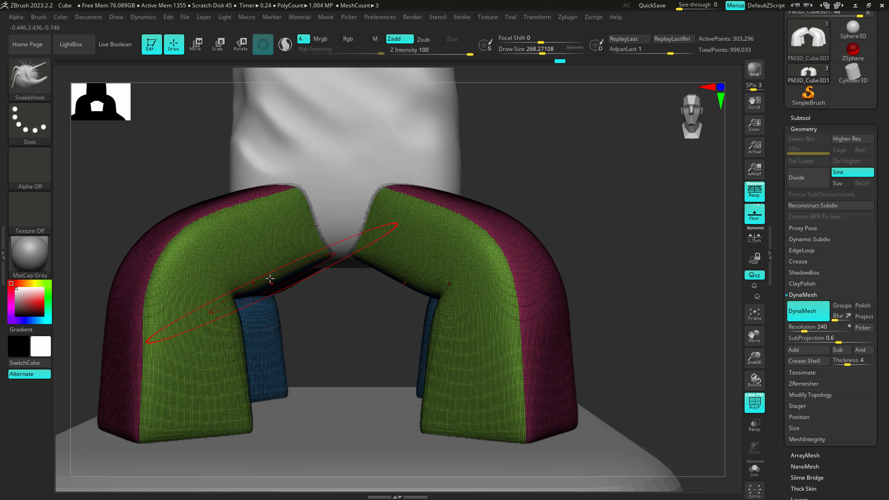
{"action": "mouse_move", "coordinate": [270, 279]}
{"action": "left_mouse_down"}
{"action": "mouse_move", "coordinate": [255, 251]}
{"action": "mouse_move", "coordinate": [260, 256]}
{"action": "left_mouse_up"}
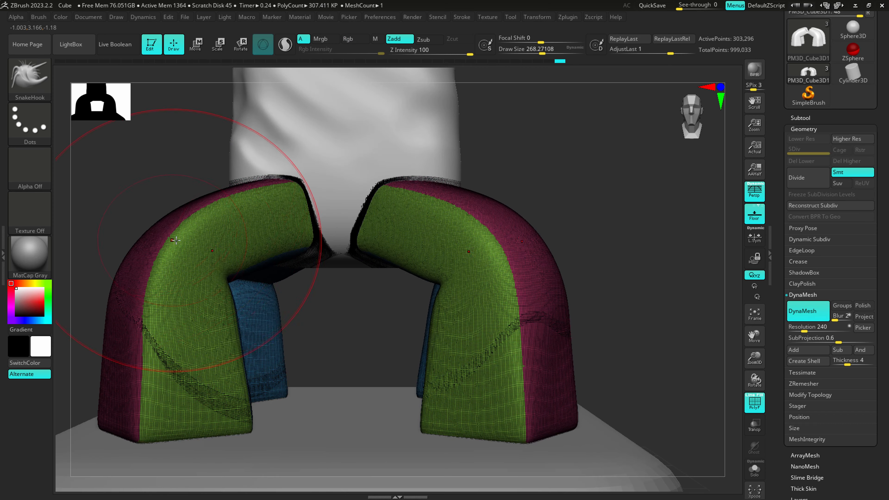
- Resize the SnakeHook brush and pull the legs' outer bends up and outward
{"action": "right_click_drag", "start_coordinate": [176, 240], "coordinate": [222, 245]}
{"action": "key", "text": "s"}
{"action": "left_click", "coordinate": [135, 257]}
{"action": "left_click_drag", "start_coordinate": [121, 268], "coordinate": [108, 250]}
- Push down the legs' upper ends beside the body with SnakeHook at a draw size of about 239, smooth them and hide the polyframe
{"action": "right_click_drag", "start_coordinate": [126, 248], "coordinate": [175, 252]}
{"action": "key", "text": "s"}
{"action": "left_click", "coordinate": [328, 192]}
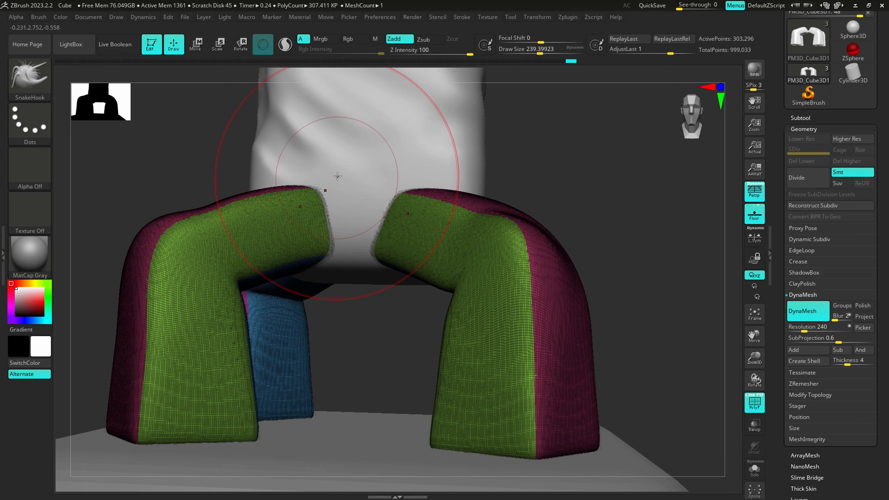
{"action": "mouse_move", "coordinate": [337, 177]}
{"action": "left_mouse_down"}
{"action": "mouse_move", "coordinate": [337, 193]}
{"action": "mouse_move", "coordinate": [314, 206]}
{"action": "left_mouse_up"}
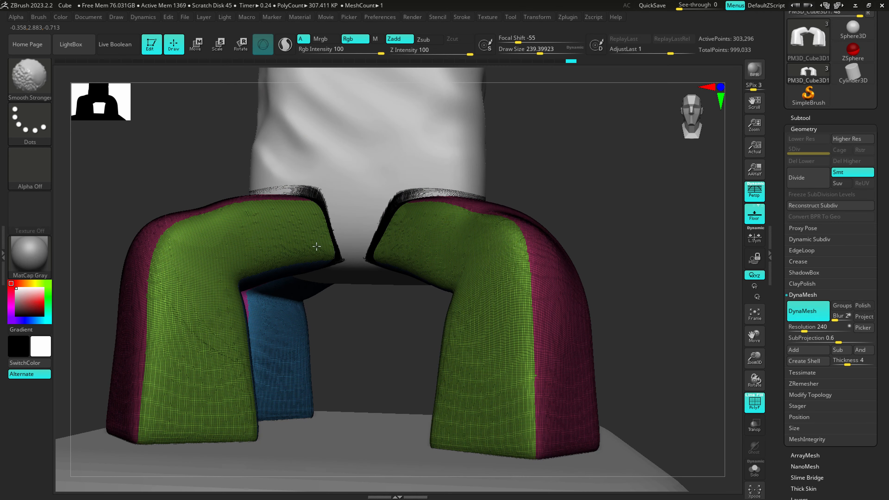
{"action": "mouse_move", "coordinate": [317, 246]}
{"action": "left_mouse_down", "text": "shift"}
{"action": "mouse_move", "coordinate": [273, 248]}
{"action": "mouse_move", "coordinate": [290, 249]}
{"action": "left_mouse_up", "text": "shift"}
{"action": "key", "text": "shift+f"}
{"action": "right_click_drag", "start_coordinate": [441, 266], "coordinate": [469, 305]}
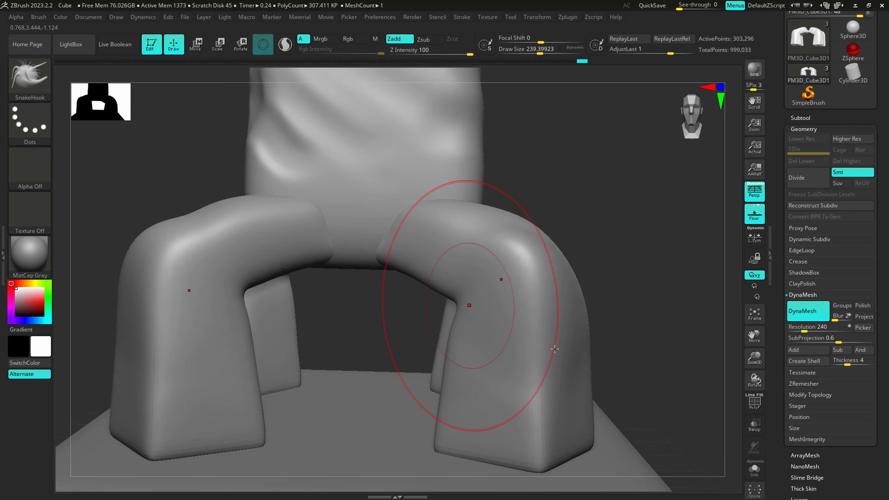
- Isolate the legs to examine how their upper ends join, and bring the rest of the statue back into view
{"action": "left_click", "coordinate": [754, 470]}
{"action": "right_click_drag", "start_coordinate": [398, 259], "coordinate": [395, 313]}
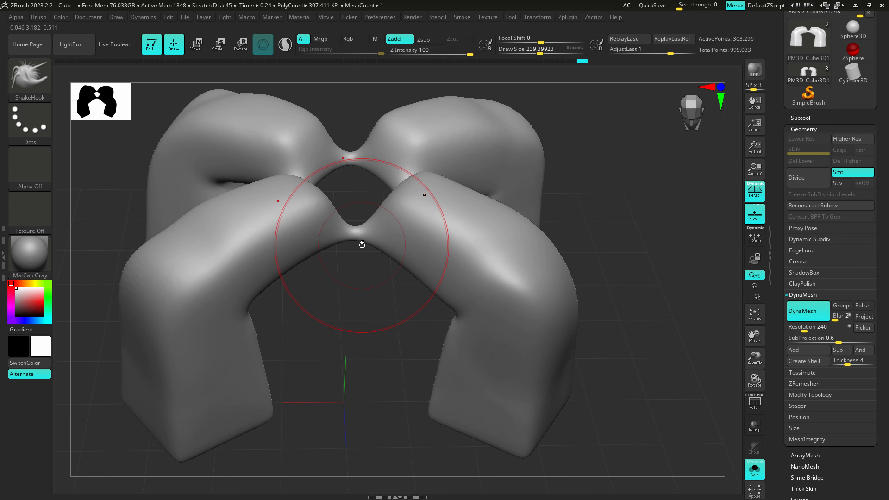
{"action": "mouse_move", "coordinate": [362, 244]}
{"action": "right_mouse_down"}
{"action": "mouse_move", "coordinate": [366, 318]}
{"action": "mouse_move", "coordinate": [353, 242]}
{"action": "right_mouse_up"}
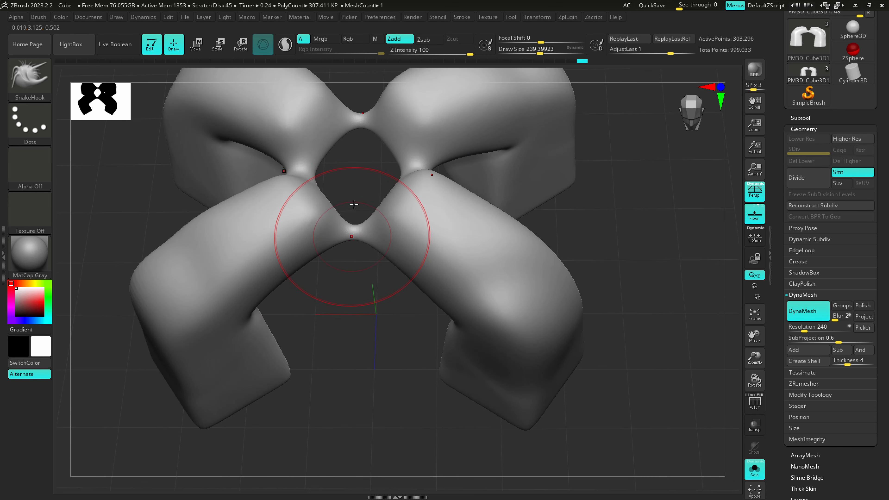
{"action": "right_click_drag", "start_coordinate": [353, 204], "coordinate": [357, 154]}
{"action": "left_click", "coordinate": [755, 470]}
- Build up two toes on the lower front of the leg with ClayBuildup at a draw size of about 104
{"action": "mouse_move", "coordinate": [357, 290]}
{"action": "right_mouse_down", "text": "ctrl"}
{"action": "mouse_move", "coordinate": [268, 249]}
{"action": "mouse_move", "coordinate": [274, 196]}
{"action": "mouse_move", "coordinate": [268, 310]}
{"action": "mouse_move", "coordinate": [275, 277]}
{"action": "right_mouse_up", "text": "ctrl"}
{"action": "key", "text": "s"}
{"action": "left_click_drag", "start_coordinate": [270, 304], "coordinate": [253, 303]}
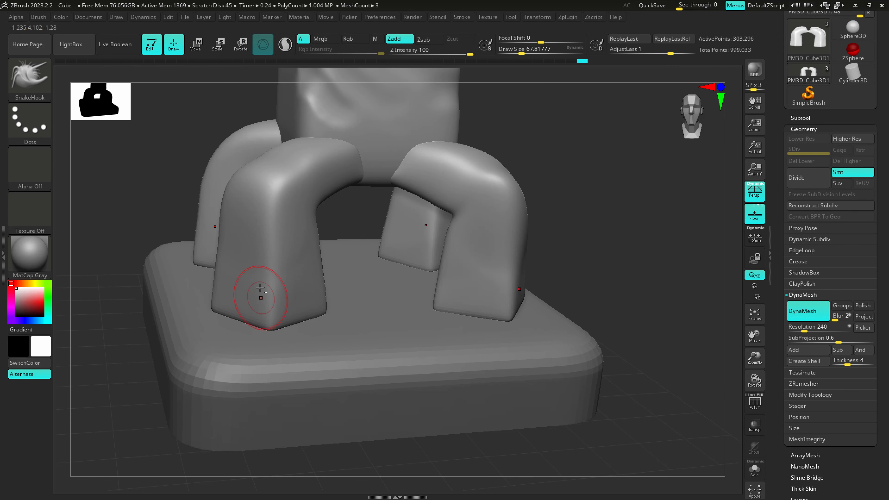
{"action": "right_click_drag", "start_coordinate": [258, 294], "coordinate": [265, 341]}
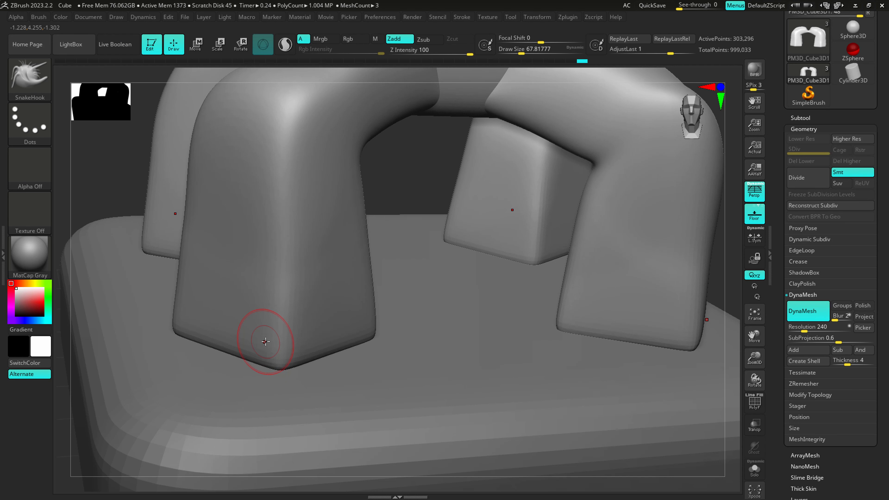
{"action": "left_click", "coordinate": [44, 80]}
{"action": "left_click", "coordinate": [119, 84]}
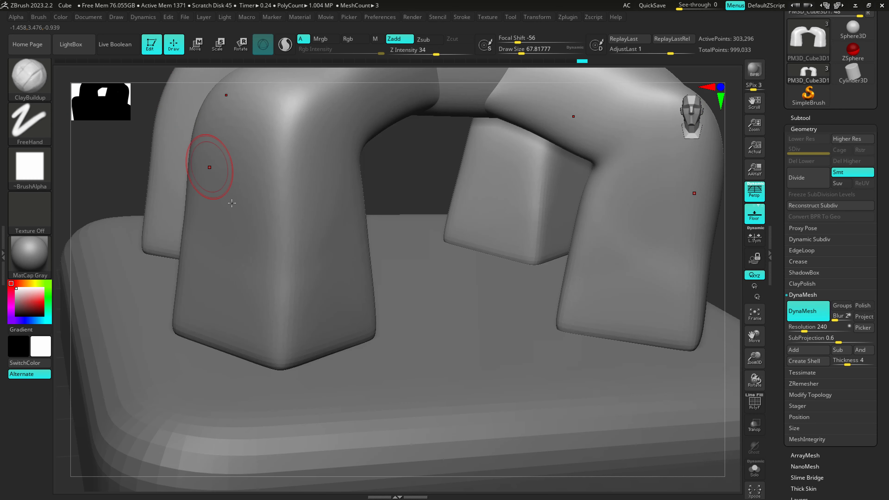
{"action": "key", "text": "s"}
{"action": "mouse_move", "coordinate": [265, 308]}
{"action": "left_mouse_down"}
{"action": "mouse_move", "coordinate": [263, 252]}
{"action": "mouse_move", "coordinate": [252, 360]}
{"action": "mouse_move", "coordinate": [279, 267]}
{"action": "mouse_move", "coordinate": [250, 326]}
{"action": "left_mouse_up"}
{"action": "right_click_drag", "start_coordinate": [249, 326], "coordinate": [283, 321]}
{"action": "mouse_move", "coordinate": [255, 269]}
{"action": "left_mouse_down"}
{"action": "mouse_move", "coordinate": [227, 336]}
{"action": "mouse_move", "coordinate": [250, 298]}
{"action": "mouse_move", "coordinate": [256, 347]}
{"action": "left_mouse_up"}
{"action": "mouse_move", "coordinate": [228, 297]}
{"action": "left_mouse_down"}
{"action": "mouse_move", "coordinate": [186, 266]}
{"action": "mouse_move", "coordinate": [165, 322]}
{"action": "mouse_move", "coordinate": [140, 281]}
{"action": "mouse_move", "coordinate": [210, 298]}
{"action": "mouse_move", "coordinate": [248, 282]}
{"action": "mouse_move", "coordinate": [293, 341]}
{"action": "left_mouse_up"}
- Isolate the legs, DynaMesh them at a resolution of 240 and smooth the rough clay on the toes
{"action": "left_click", "coordinate": [754, 468]}
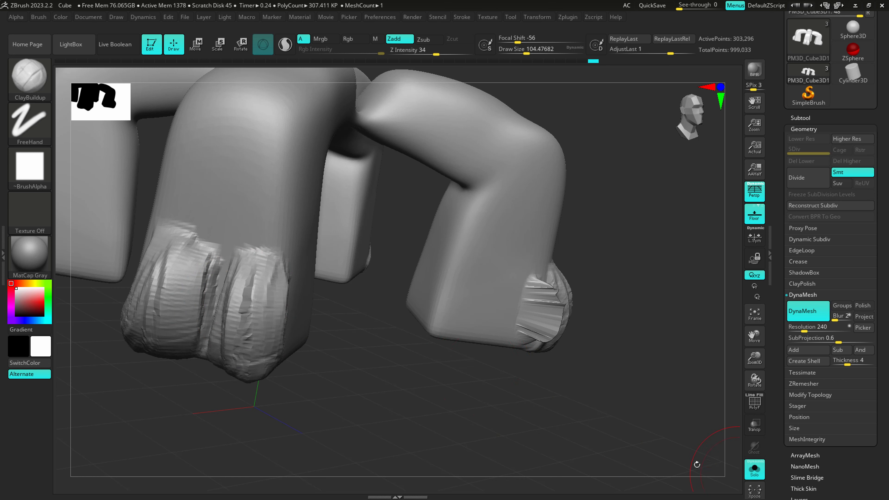
{"action": "left_click_drag", "start_coordinate": [322, 445], "coordinate": [388, 375], "text": "ctrl"}
{"action": "mouse_move", "coordinate": [264, 277]}
{"action": "left_mouse_down", "text": "shift"}
{"action": "mouse_move", "coordinate": [251, 343]}
{"action": "mouse_move", "coordinate": [168, 264]}
{"action": "left_mouse_up", "text": "shift"}
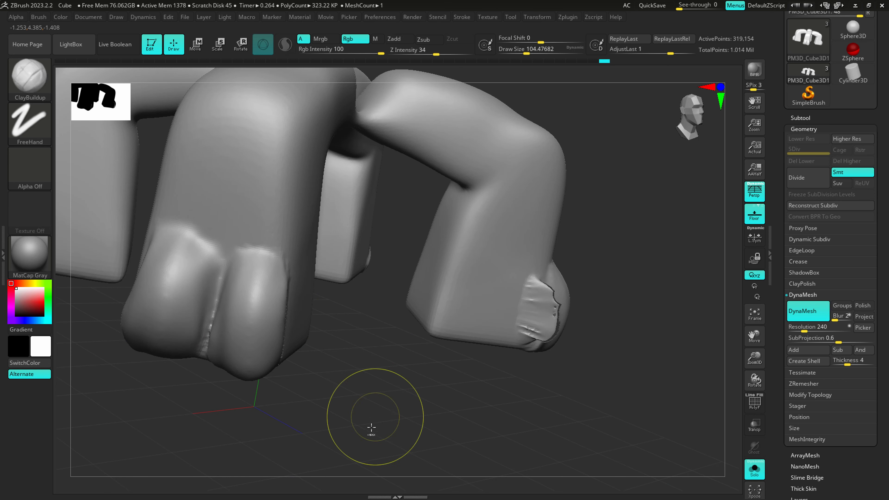
{"action": "left_click_drag", "start_coordinate": [349, 475], "coordinate": [415, 351], "text": "ctrl"}
{"action": "left_click_drag", "start_coordinate": [251, 281], "coordinate": [236, 334], "text": "shift"}
- Pull the two toes outward and down into separate shapes with SnakeHook at a draw size of about 77, and smooth them
{"action": "mouse_move", "coordinate": [257, 344]}
{"action": "right_mouse_down"}
{"action": "mouse_move", "coordinate": [227, 346]}
{"action": "mouse_move", "coordinate": [222, 334]}
{"action": "right_mouse_up"}
{"action": "key", "text": "b"}
{"action": "key", "text": "s"}
{"action": "key", "text": "k"}
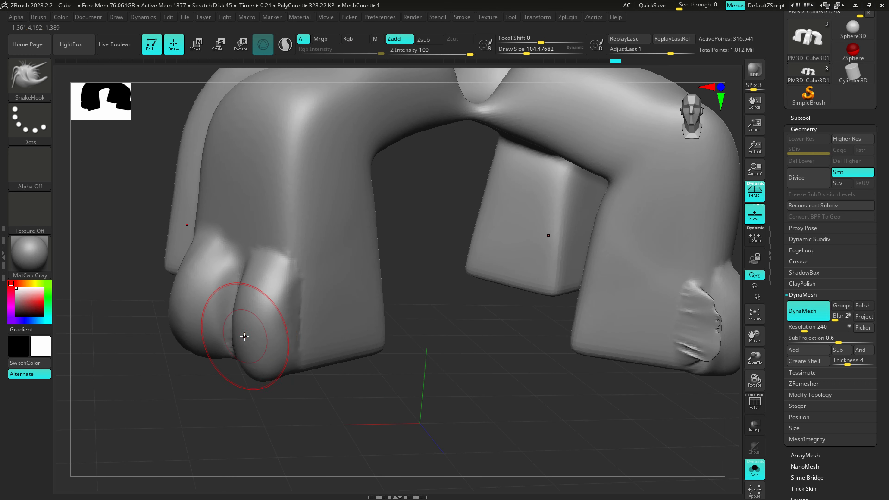
{"action": "left_click_drag", "start_coordinate": [258, 351], "coordinate": [266, 352]}
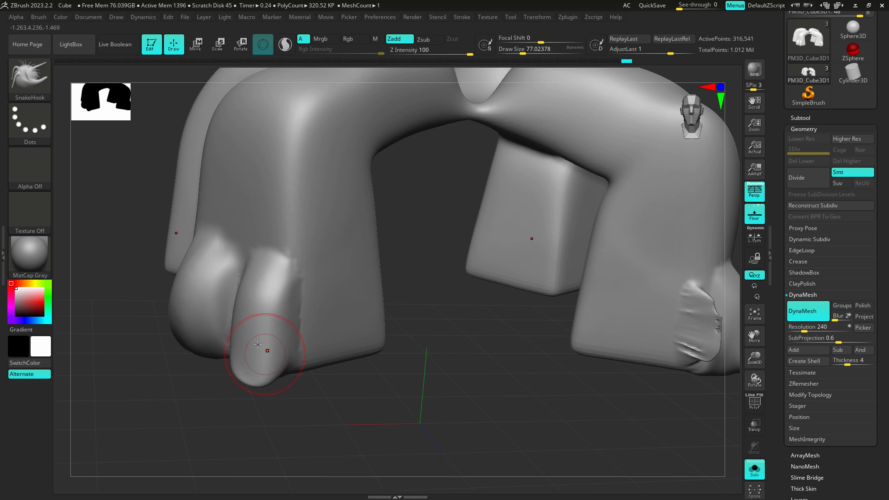
{"action": "right_click_drag", "start_coordinate": [242, 342], "coordinate": [271, 346]}
{"action": "left_click_drag", "start_coordinate": [232, 345], "coordinate": [207, 357]}
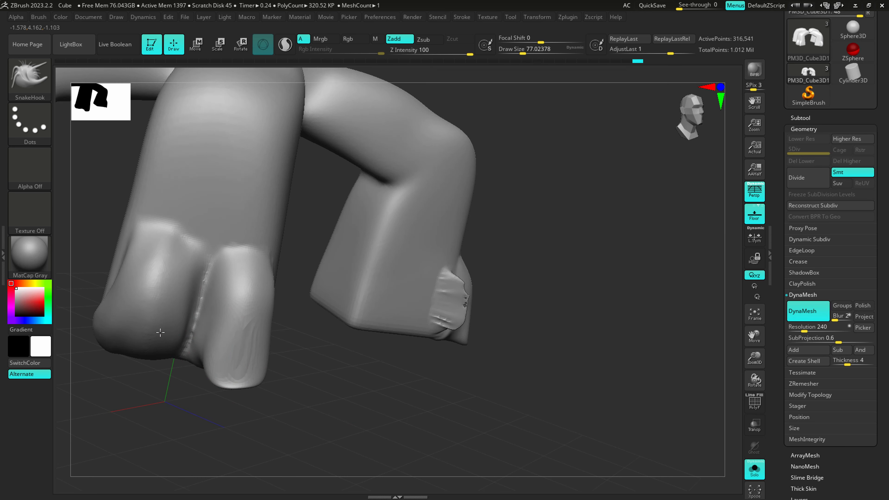
{"action": "left_click_drag", "start_coordinate": [161, 332], "coordinate": [124, 365]}
{"action": "mouse_move", "coordinate": [138, 313]}
{"action": "left_mouse_down"}
{"action": "mouse_move", "coordinate": [151, 341]}
{"action": "mouse_move", "coordinate": [138, 361]}
{"action": "mouse_move", "coordinate": [171, 348]}
{"action": "left_mouse_up"}
{"action": "right_click_drag", "start_coordinate": [182, 347], "coordinate": [151, 345]}
{"action": "left_click_drag", "start_coordinate": [246, 341], "coordinate": [262, 358], "text": "shift"}
- Add clay across the leg just above the toes with ClayBuildup at a draw size of about 71, and smooth it
{"action": "key", "text": "]"}
{"action": "left_click", "coordinate": [32, 76]}
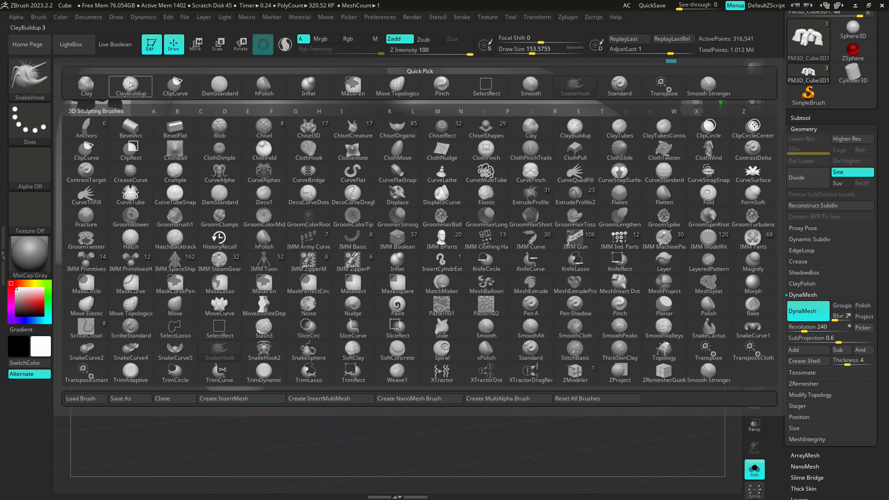
{"action": "left_click", "coordinate": [131, 87]}
{"action": "key", "text": "s"}
{"action": "mouse_move", "coordinate": [243, 235]}
{"action": "left_mouse_down"}
{"action": "mouse_move", "coordinate": [228, 240]}
{"action": "mouse_move", "coordinate": [249, 235]}
{"action": "mouse_move", "coordinate": [274, 264]}
{"action": "mouse_move", "coordinate": [175, 219]}
{"action": "mouse_move", "coordinate": [213, 247]}
{"action": "mouse_move", "coordinate": [205, 240]}
{"action": "left_mouse_up"}
{"action": "key", "text": "s"}
{"action": "mouse_move", "coordinate": [156, 210]}
{"action": "left_mouse_down"}
{"action": "mouse_move", "coordinate": [303, 270]}
{"action": "mouse_move", "coordinate": [296, 257]}
{"action": "mouse_move", "coordinate": [299, 339]}
{"action": "mouse_move", "coordinate": [245, 210]}
{"action": "mouse_move", "coordinate": [157, 231]}
{"action": "mouse_move", "coordinate": [292, 251]}
{"action": "left_mouse_up"}
{"action": "key", "text": "shift"}
{"action": "right_click_drag", "start_coordinate": [293, 251], "coordinate": [267, 255], "text": "ctrl"}
- Swell the toes with the Inflat brush
{"action": "left_click", "coordinate": [29, 75]}
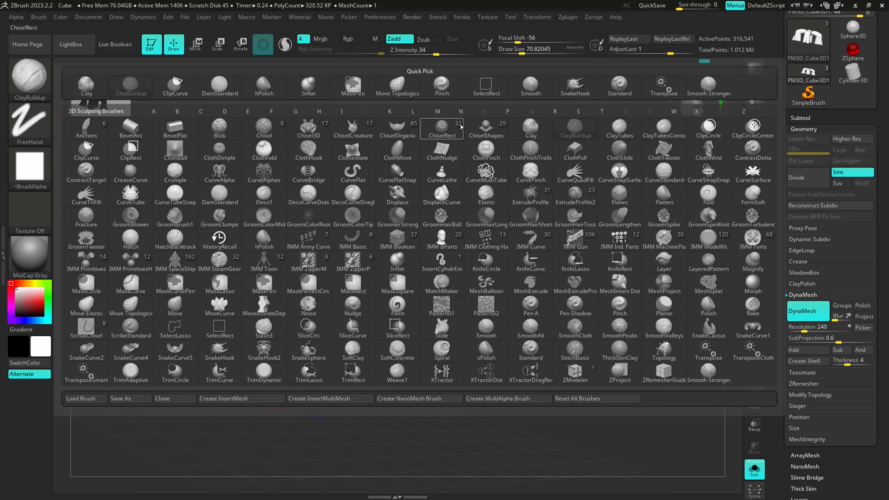
{"action": "left_click", "coordinate": [307, 92]}
{"action": "mouse_move", "coordinate": [284, 350]}
{"action": "left_mouse_down"}
{"action": "mouse_move", "coordinate": [284, 333]}
{"action": "mouse_move", "coordinate": [284, 342]}
{"action": "left_mouse_up"}
{"action": "right_click_drag", "start_coordinate": [284, 341], "coordinate": [217, 345]}
{"action": "right_click_drag", "start_coordinate": [338, 354], "coordinate": [361, 334]}
{"action": "key", "text": "shift"}
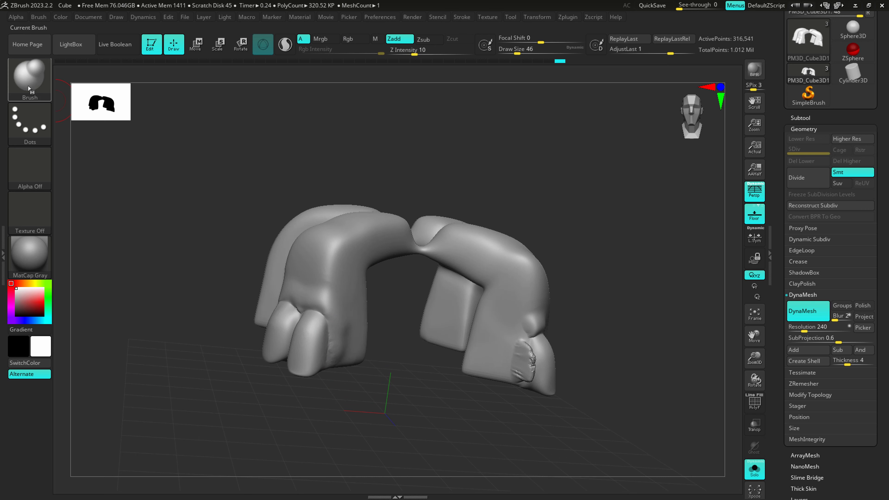
- Carve fold creases into the inner bend of the leg with DamStandard at a draw size of about 29
{"action": "key", "text": "b"}
{"action": "left_click", "coordinate": [231, 92]}
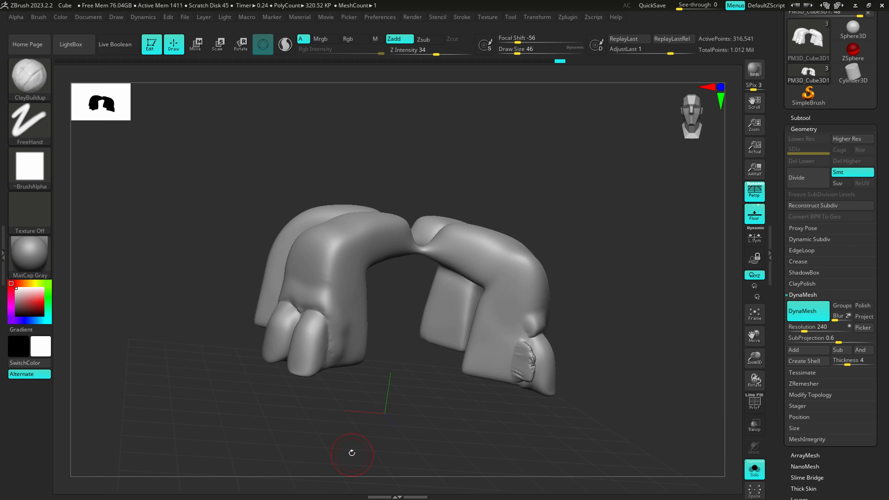
{"action": "mouse_move", "coordinate": [408, 338]}
{"action": "left_mouse_down"}
{"action": "mouse_move", "coordinate": [387, 284]}
{"action": "mouse_move", "coordinate": [403, 294]}
{"action": "left_mouse_up"}
{"action": "left_click_drag", "start_coordinate": [390, 250], "coordinate": [403, 298]}
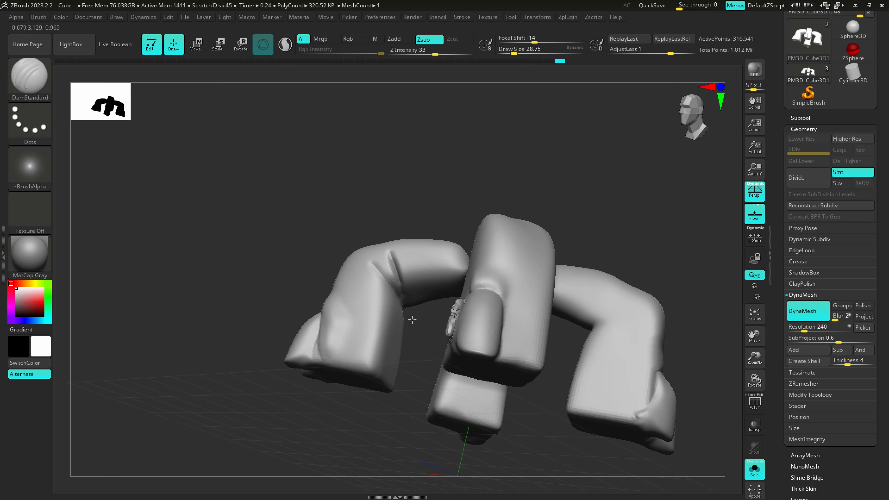
{"action": "key", "text": "shift"}
{"action": "right_click_drag", "start_coordinate": [407, 280], "coordinate": [403, 291], "text": "ctrl"}
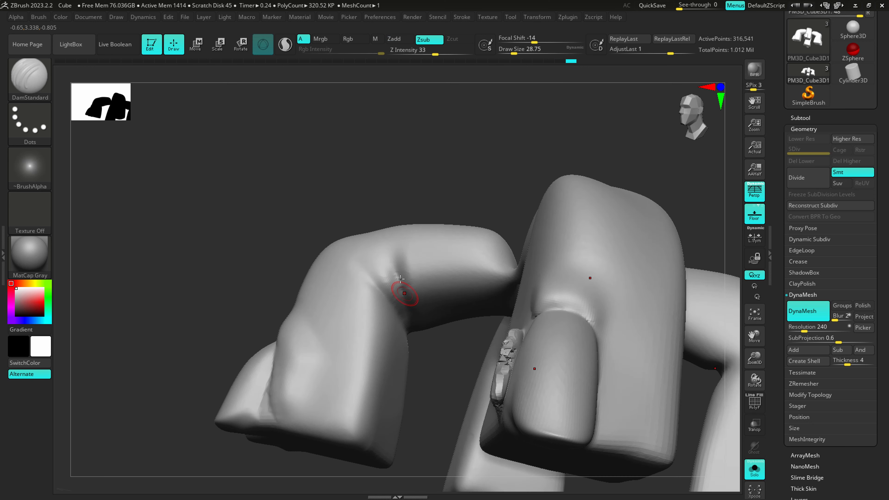
{"action": "left_click_drag", "start_coordinate": [387, 248], "coordinate": [416, 339]}
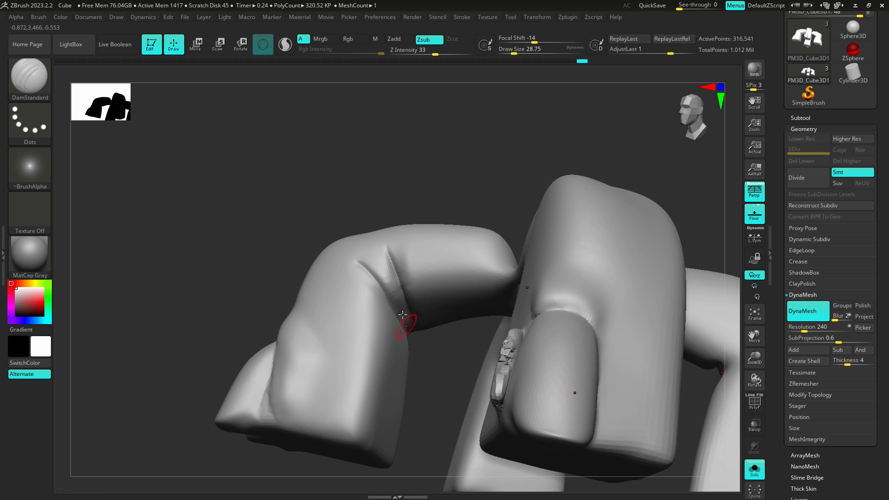
{"action": "right_click_drag", "start_coordinate": [397, 317], "coordinate": [408, 306]}
- Build up volume at the leg's bend with ClayBuildup at a draw size of about 90, and smooth it
{"action": "left_click", "coordinate": [34, 73]}
{"action": "left_click", "coordinate": [131, 85]}
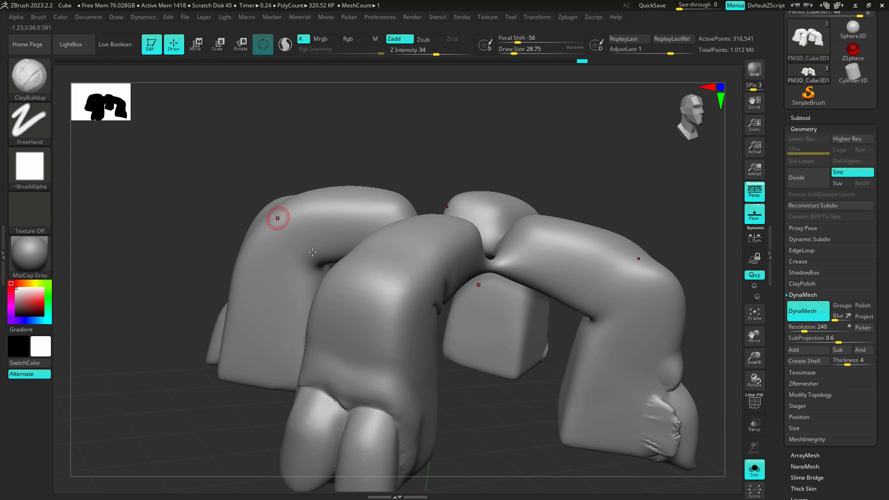
{"action": "key", "text": "s"}
{"action": "mouse_move", "coordinate": [348, 280]}
{"action": "left_mouse_down"}
{"action": "mouse_move", "coordinate": [364, 295]}
{"action": "mouse_move", "coordinate": [336, 290]}
{"action": "left_mouse_up"}
{"action": "mouse_move", "coordinate": [426, 274]}
{"action": "right_mouse_down", "text": "ctrl"}
{"action": "mouse_move", "coordinate": [417, 243]}
{"action": "mouse_move", "coordinate": [472, 260]}
{"action": "right_mouse_up", "text": "ctrl"}
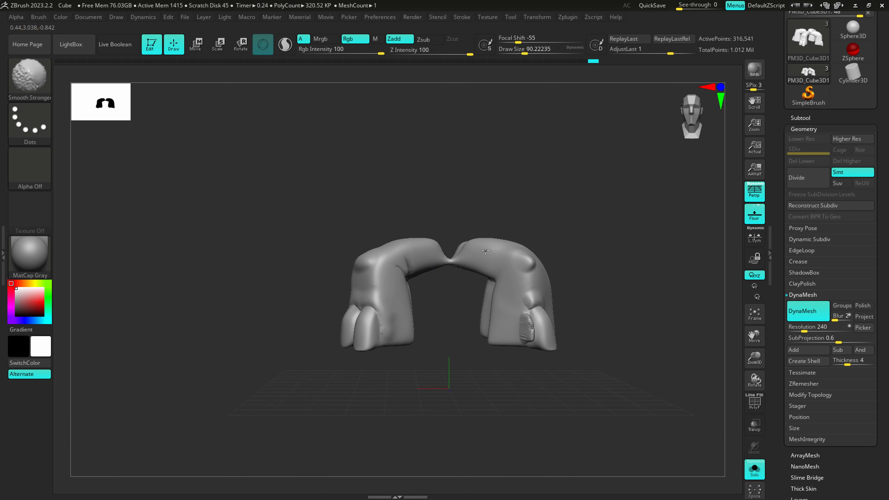
{"action": "mouse_move", "coordinate": [516, 363]}
{"action": "right_mouse_down"}
{"action": "mouse_move", "coordinate": [536, 333]}
{"action": "mouse_move", "coordinate": [500, 334]}
{"action": "right_mouse_up"}
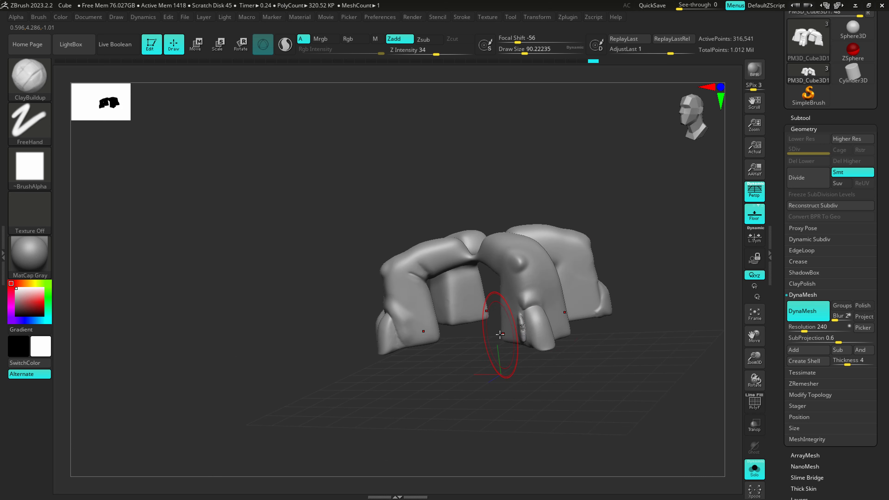
- View the legs from above and use SelectLasso to hide all of them except the one with the sculpted toes
{"action": "left_click", "coordinate": [814, 392]}
{"action": "right_click_drag", "start_coordinate": [466, 105], "coordinate": [439, 193]}
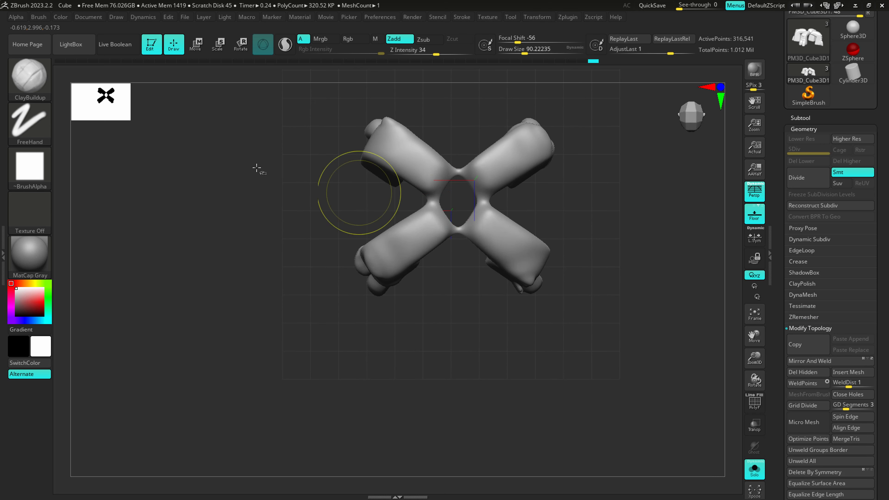
{"action": "left_click", "coordinate": [32, 76], "text": "ctrl+shift"}
{"action": "left_click", "coordinate": [132, 87], "text": "ctrl+shift"}
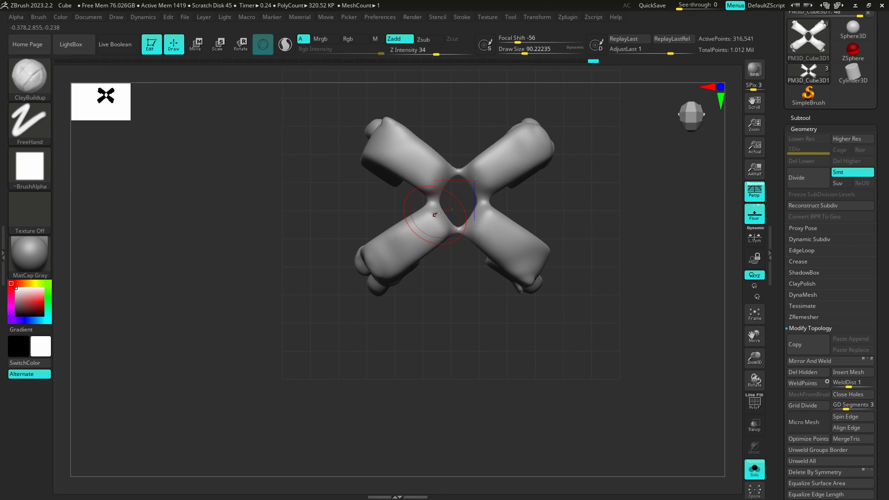
{"action": "key", "text": "ctrl+shift"}
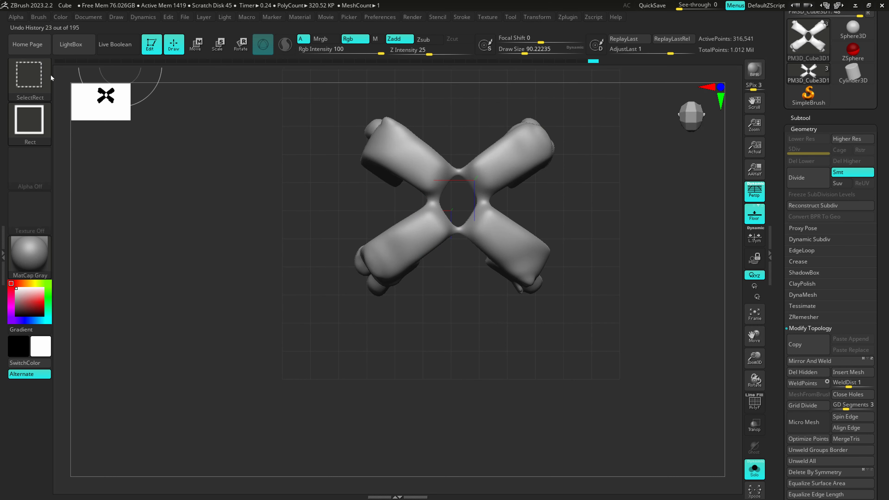
{"action": "left_click", "coordinate": [35, 79], "text": "ctrl+shift"}
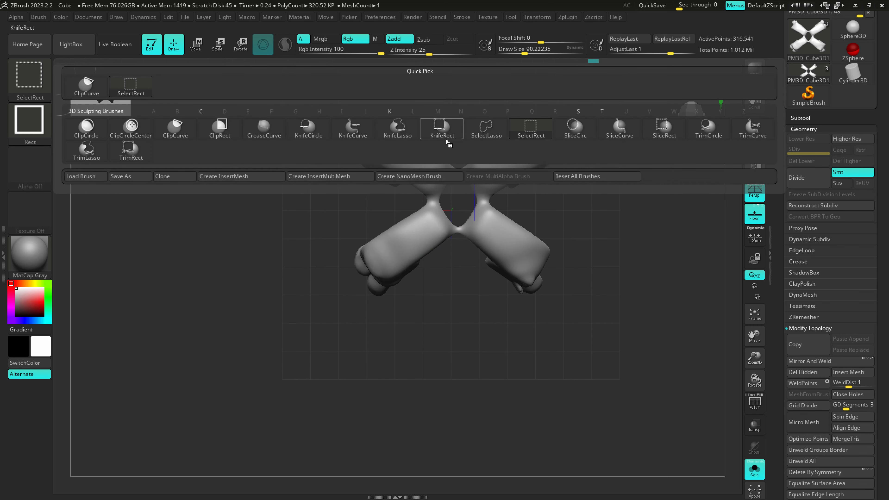
{"action": "left_click", "coordinate": [30, 79], "text": "ctrl+shift"}
{"action": "left_click", "coordinate": [490, 129]}
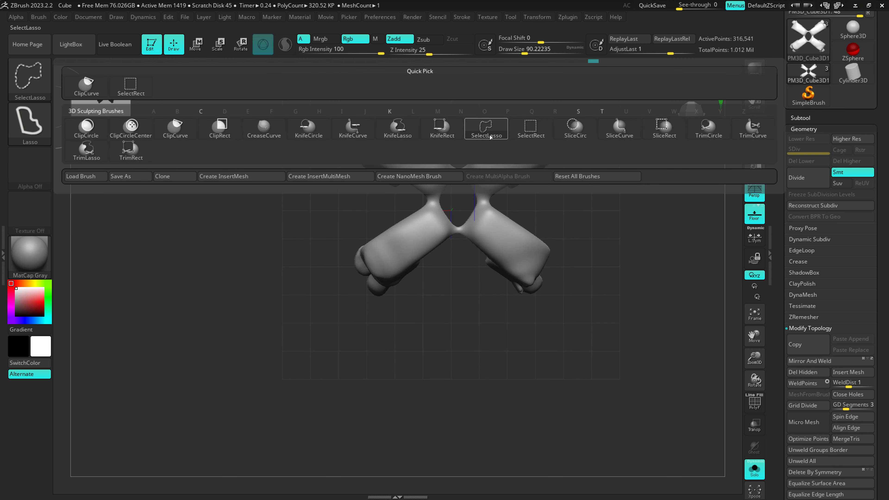
{"action": "mouse_move", "coordinate": [453, 217]}
{"action": "left_mouse_down", "text": "ctrl+shift"}
{"action": "mouse_move", "coordinate": [329, 307]}
{"action": "mouse_move", "coordinate": [423, 200]}
{"action": "mouse_move", "coordinate": [452, 212]}
{"action": "left_mouse_up", "text": "ctrl+shift"}
{"action": "mouse_move", "coordinate": [484, 240]}
{"action": "right_mouse_down", "text": "ctrl"}
{"action": "mouse_move", "coordinate": [463, 264]}
{"action": "mouse_move", "coordinate": [459, 288]}
{"action": "mouse_move", "coordinate": [455, 228]}
{"action": "right_mouse_up", "text": "ctrl"}
{"action": "left_click_drag", "start_coordinate": [557, 341], "coordinate": [483, 361]}
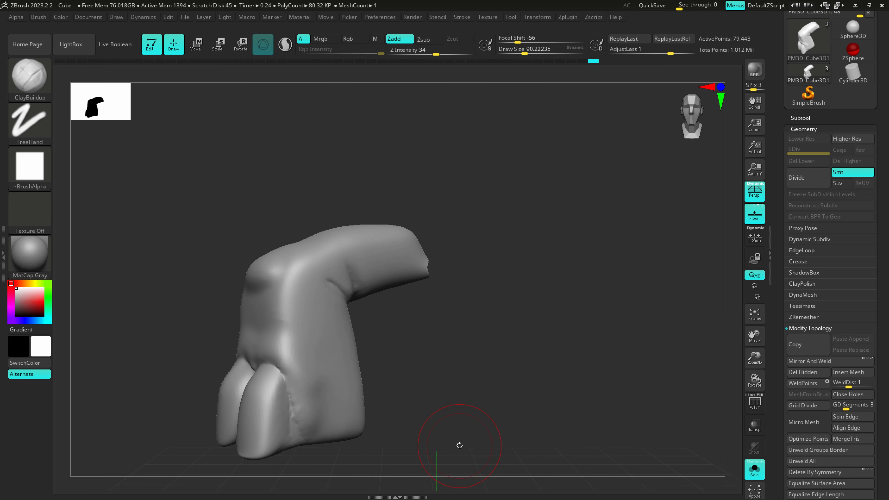
- Show all four legs to compare them, and isolate the leg with the sculpted toes again
{"action": "left_click", "coordinate": [416, 339], "text": "ctrl+shift"}
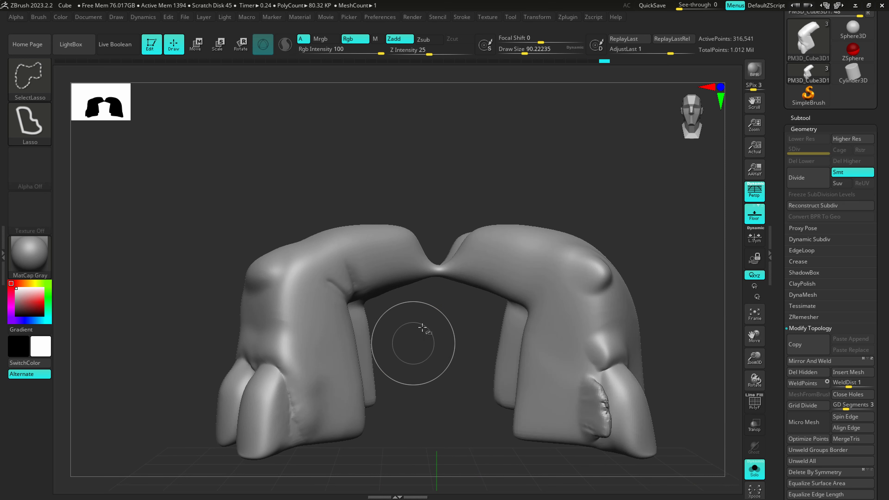
{"action": "mouse_move", "coordinate": [417, 338]}
{"action": "left_mouse_down"}
{"action": "mouse_move", "coordinate": [440, 395]}
{"action": "mouse_move", "coordinate": [439, 314]}
{"action": "mouse_move", "coordinate": [433, 329]}
{"action": "left_mouse_up"}
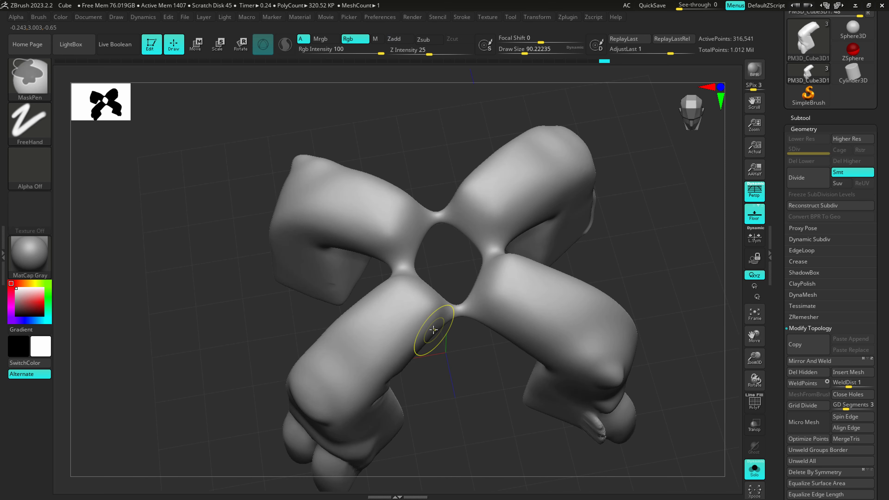
{"action": "left_click", "coordinate": [434, 329], "text": "ctrl+shift"}
{"action": "left_click_drag", "start_coordinate": [492, 369], "coordinate": [459, 301]}
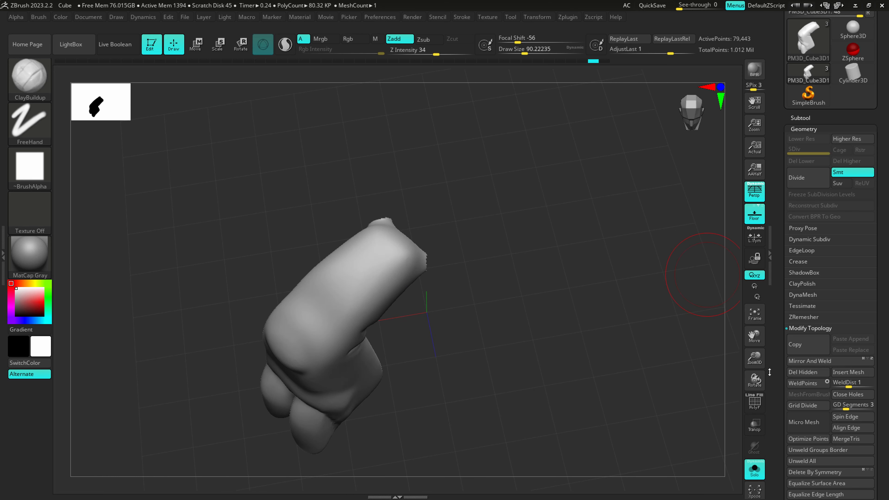
- Delete the geometry of the hidden legs and inspect the open upper end of the remaining leg
{"action": "scroll", "coordinate": [829, 124], "scroll_direction": "down", "scroll_amount": 1}
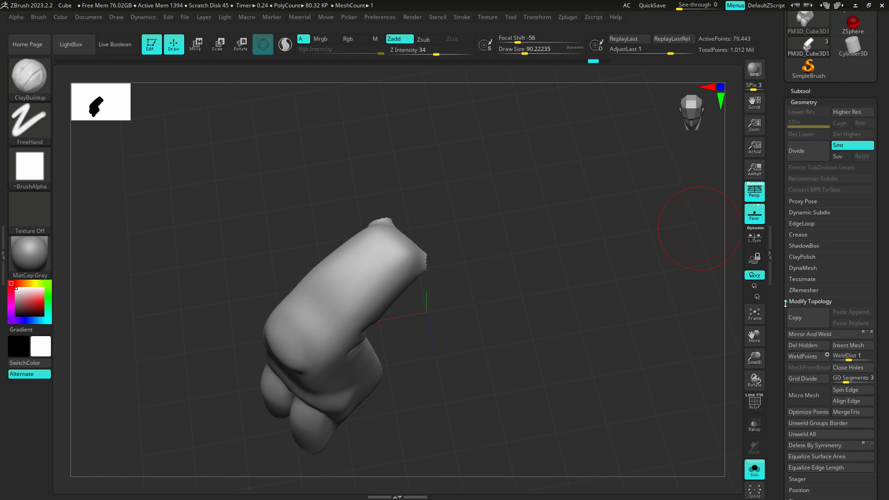
{"action": "left_click", "coordinate": [804, 345]}
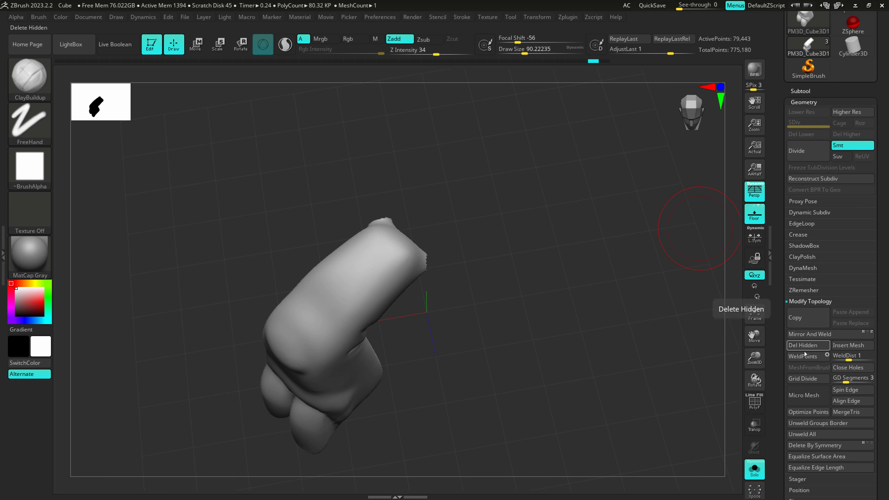
{"action": "left_click_drag", "start_coordinate": [458, 256], "coordinate": [490, 300]}
{"action": "key", "text": "ctrl+shift"}
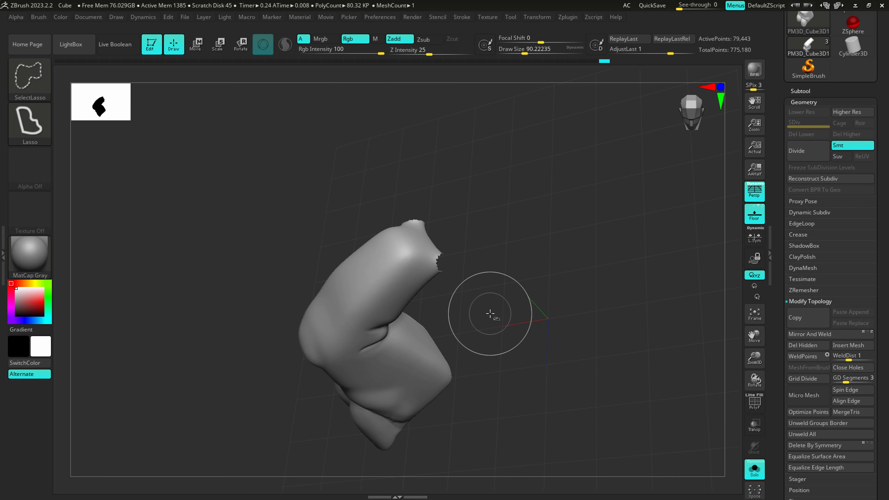
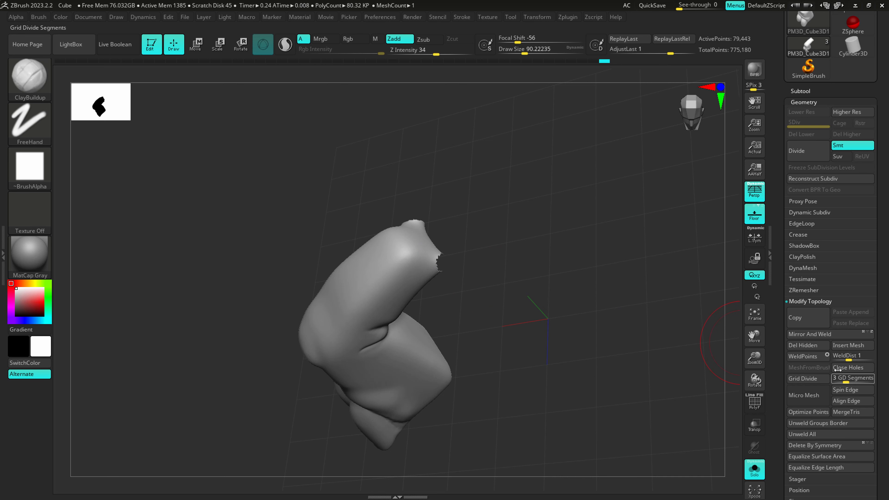
- Try to DynaMesh the remaining leg at a resolution of 240 with its upper end still open, and undo it
{"action": "right_click_drag", "start_coordinate": [434, 265], "coordinate": [466, 309]}
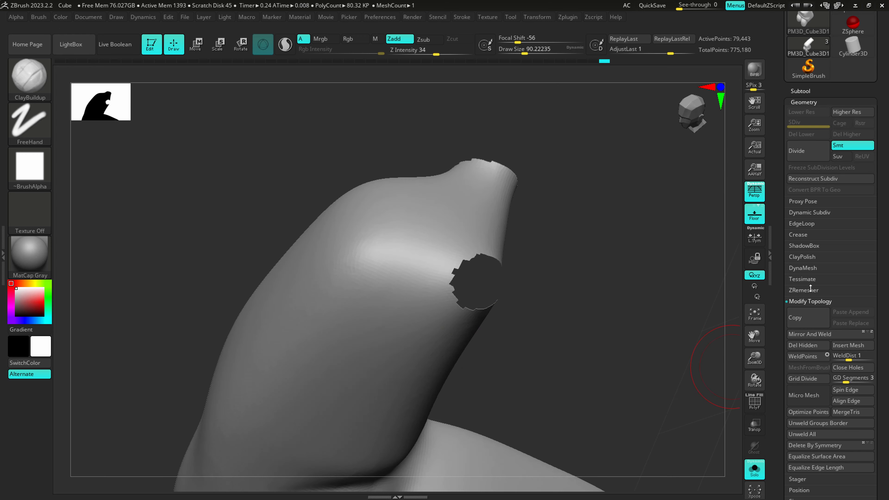
{"action": "left_click", "coordinate": [806, 268]}
{"action": "mouse_move", "coordinate": [618, 351]}
{"action": "left_mouse_down", "text": "ctrl"}
{"action": "mouse_move", "coordinate": [579, 334]}
{"action": "mouse_move", "coordinate": [599, 271]}
{"action": "left_mouse_up", "text": "ctrl"}
{"action": "key", "text": "ctrl+z"}
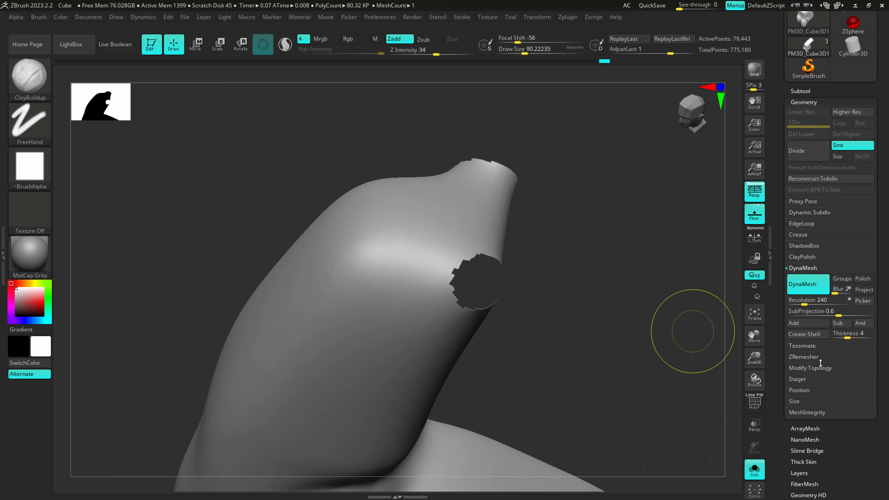
- Close the holes at the leg's open upper end and DynaMesh the leg again at resolution 240
{"action": "left_click", "coordinate": [819, 368]}
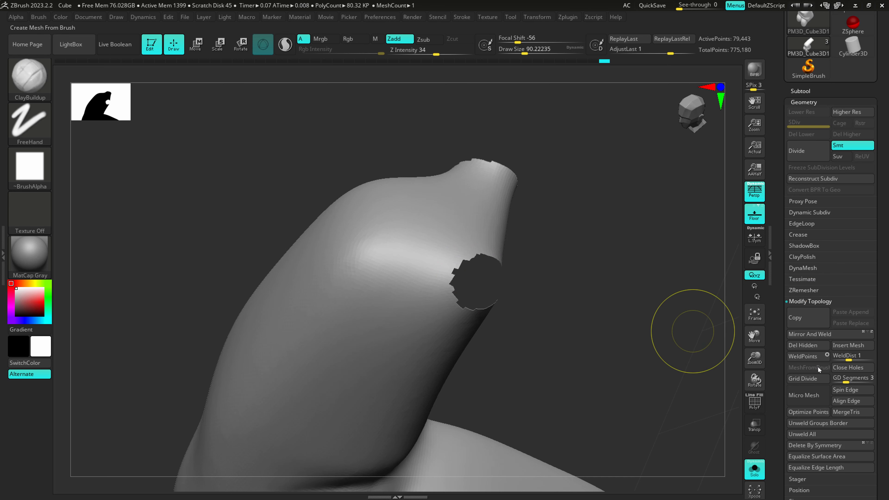
{"action": "left_click", "coordinate": [849, 368]}
{"action": "left_click_drag", "start_coordinate": [555, 373], "coordinate": [716, 329]}
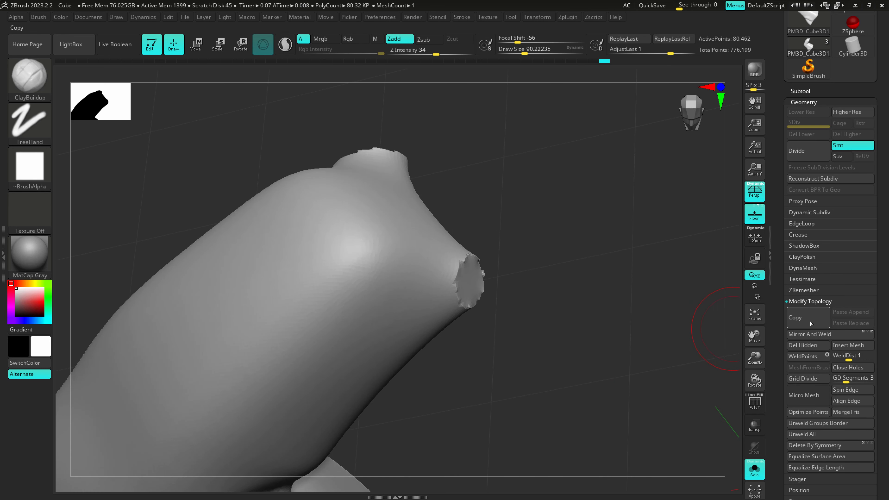
{"action": "left_click", "coordinate": [802, 268]}
- Smooth the capped stubs at the leg's upper end to round off their jagged edges
{"action": "mouse_move", "coordinate": [471, 278]}
{"action": "left_mouse_down", "text": "shift"}
{"action": "mouse_move", "coordinate": [466, 297]}
{"action": "mouse_move", "coordinate": [450, 301]}
{"action": "mouse_move", "coordinate": [459, 282]}
{"action": "left_mouse_up", "text": "shift"}
{"action": "key", "text": "s"}
{"action": "mouse_move", "coordinate": [464, 277]}
{"action": "left_mouse_down", "text": "shift"}
{"action": "mouse_move", "coordinate": [435, 202]}
{"action": "mouse_move", "coordinate": [363, 137]}
{"action": "mouse_move", "coordinate": [411, 224]}
{"action": "left_mouse_up", "text": "shift"}
{"action": "mouse_move", "coordinate": [350, 256]}
{"action": "right_mouse_down", "text": "alt"}
{"action": "mouse_move", "coordinate": [310, 247]}
{"action": "mouse_move", "coordinate": [294, 431]}
{"action": "mouse_move", "coordinate": [376, 321]}
{"action": "mouse_move", "coordinate": [390, 275]}
{"action": "right_mouse_up", "text": "alt"}
- Reshape the two toes with the SnakeHook brush, pulling them wider and fuller
{"action": "key", "text": "b"}
{"action": "key", "text": "s"}
{"action": "key", "text": "h"}
{"action": "key", "text": "s"}
{"action": "left_click_drag", "start_coordinate": [317, 335], "coordinate": [305, 335]}
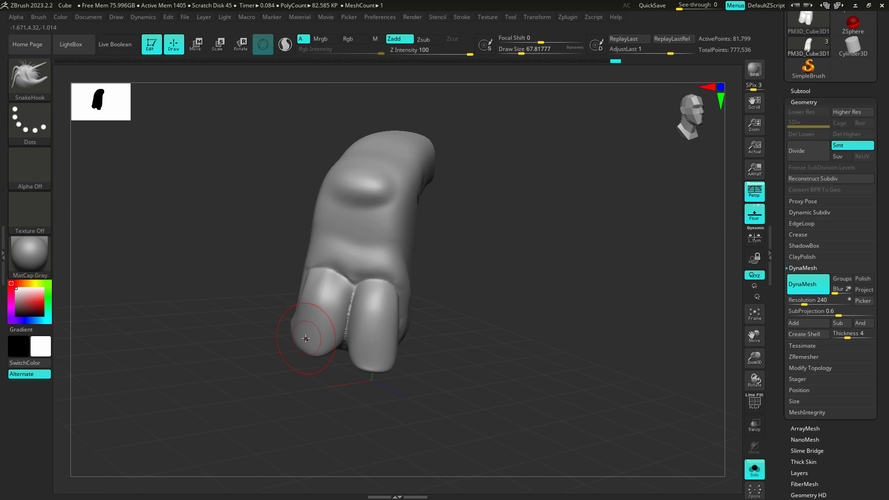
{"action": "mouse_move", "coordinate": [334, 337]}
{"action": "right_mouse_down"}
{"action": "mouse_move", "coordinate": [358, 334]}
{"action": "mouse_move", "coordinate": [397, 357]}
{"action": "mouse_move", "coordinate": [355, 317]}
{"action": "mouse_move", "coordinate": [325, 320]}
{"action": "right_mouse_up"}
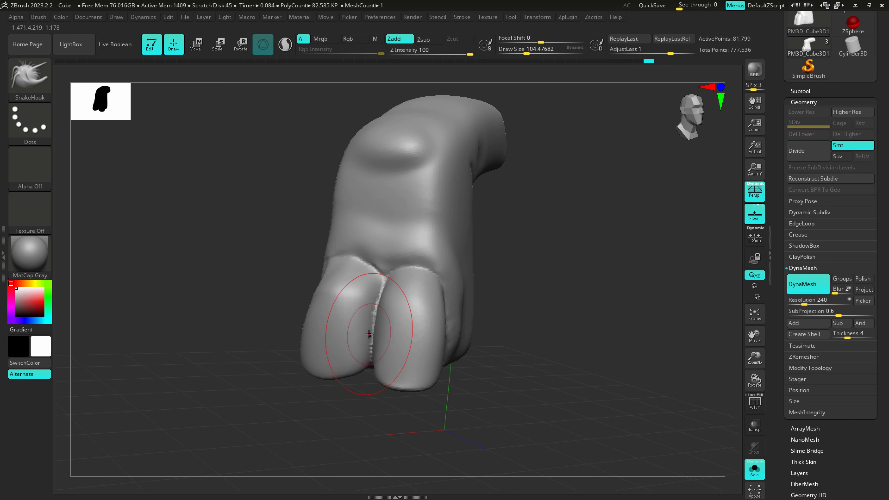
{"action": "right_click_drag", "start_coordinate": [378, 337], "coordinate": [379, 330]}
- Switch to a smaller DamStandard brush and DynaMesh the leg at resolution 440 for finer detail
{"action": "key", "text": "b"}
{"action": "key", "text": "d"}
{"action": "key", "text": "s"}
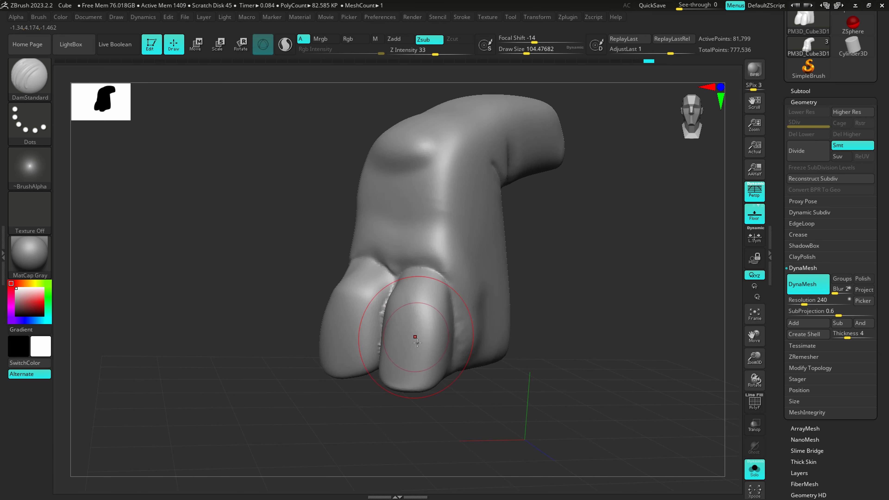
{"action": "key", "text": "s"}
{"action": "left_click_drag", "start_coordinate": [418, 342], "coordinate": [406, 342]}
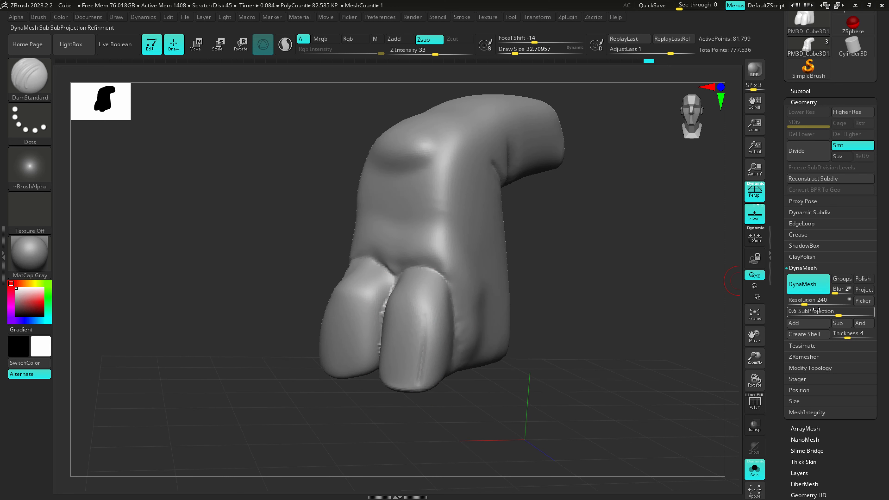
{"action": "left_click", "coordinate": [802, 300]}
{"action": "type", "text": "440"}
{"action": "left_click_drag", "start_coordinate": [576, 409], "coordinate": [685, 280], "text": "ctrl"}
- Carve thin vertical grooves down the front of both toes with DamStandard at a draw size of about 18
{"action": "key", "text": "s"}
{"action": "mouse_move", "coordinate": [428, 325]}
{"action": "left_mouse_down"}
{"action": "mouse_move", "coordinate": [419, 326]}
{"action": "mouse_move", "coordinate": [419, 387]}
{"action": "left_mouse_up"}
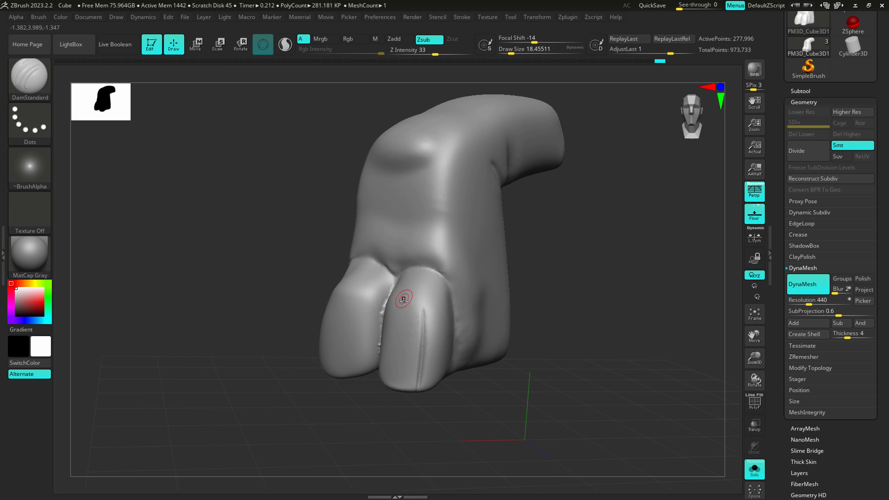
{"action": "left_click_drag", "start_coordinate": [399, 306], "coordinate": [394, 380]}
{"action": "right_click_drag", "start_coordinate": [393, 380], "coordinate": [441, 371]}
{"action": "left_click_drag", "start_coordinate": [393, 301], "coordinate": [375, 387]}
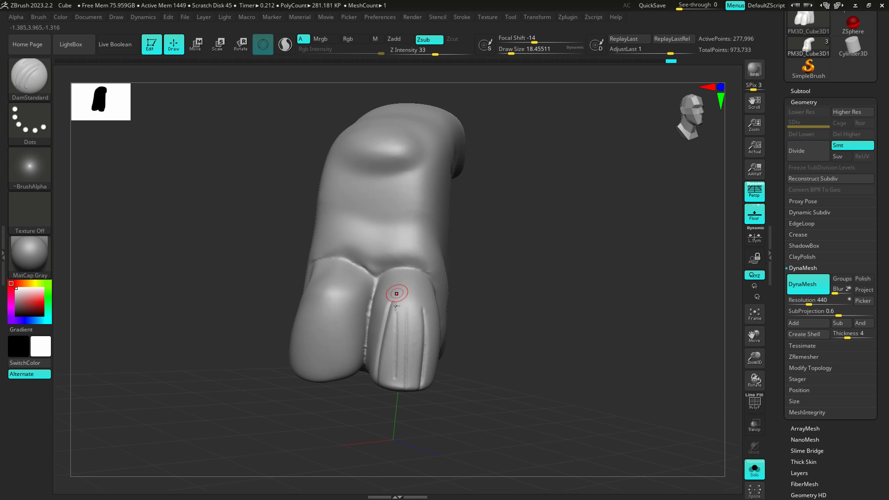
{"action": "mouse_move", "coordinate": [396, 301]}
{"action": "left_mouse_down"}
{"action": "mouse_move", "coordinate": [392, 388]}
{"action": "mouse_move", "coordinate": [388, 308]}
{"action": "mouse_move", "coordinate": [338, 380]}
{"action": "left_mouse_up"}
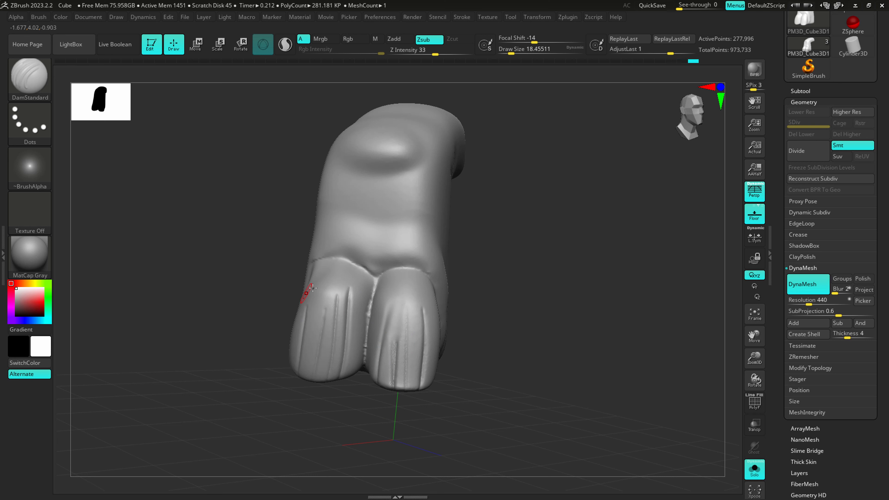
{"action": "right_click_drag", "start_coordinate": [413, 318], "coordinate": [432, 406]}
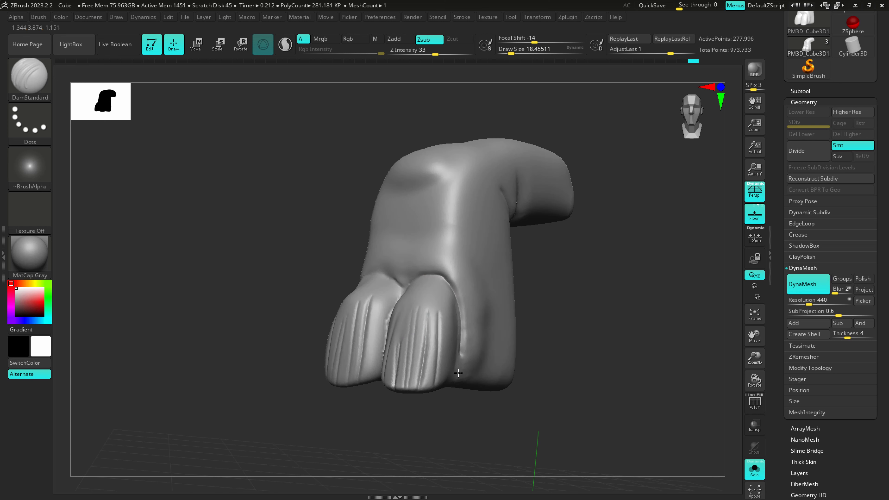
{"action": "right_click_drag", "start_coordinate": [446, 385], "coordinate": [443, 307]}
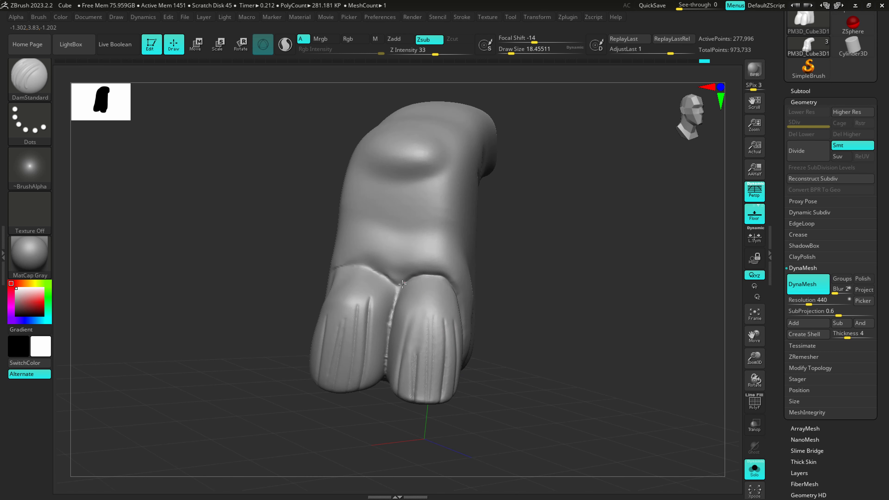
- Build up a raised skin fold with ClayBuildup along the crease above and beside the toes
{"action": "right_click_drag", "start_coordinate": [367, 265], "coordinate": [348, 269]}
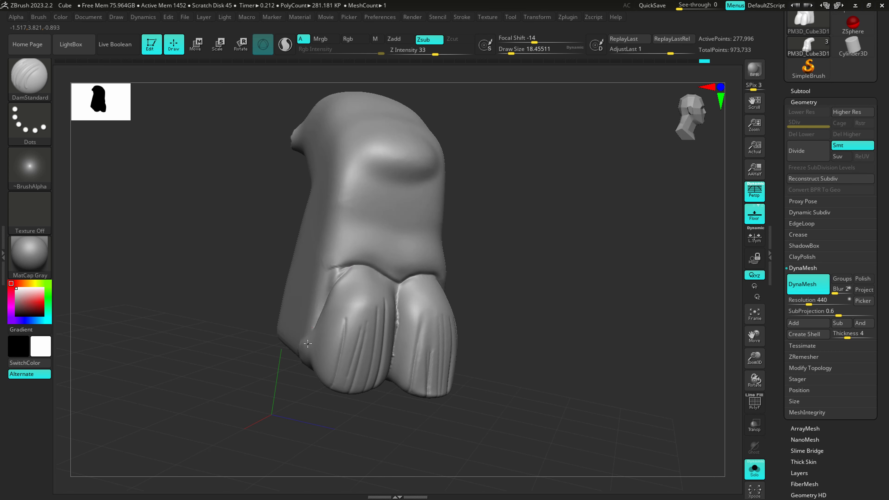
{"action": "key", "text": "bracketright"}
{"action": "left_click_drag", "start_coordinate": [310, 347], "coordinate": [310, 333], "text": "shift"}
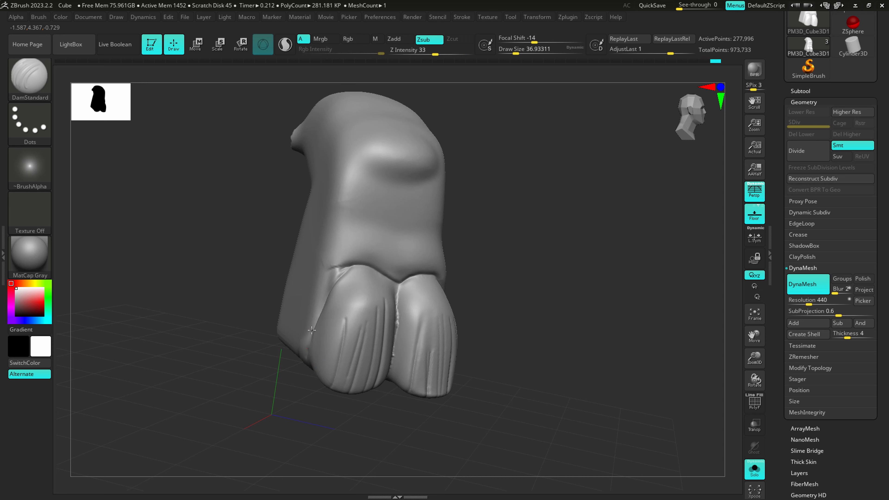
{"action": "key", "text": "b"}
{"action": "left_click", "coordinate": [170, 92]}
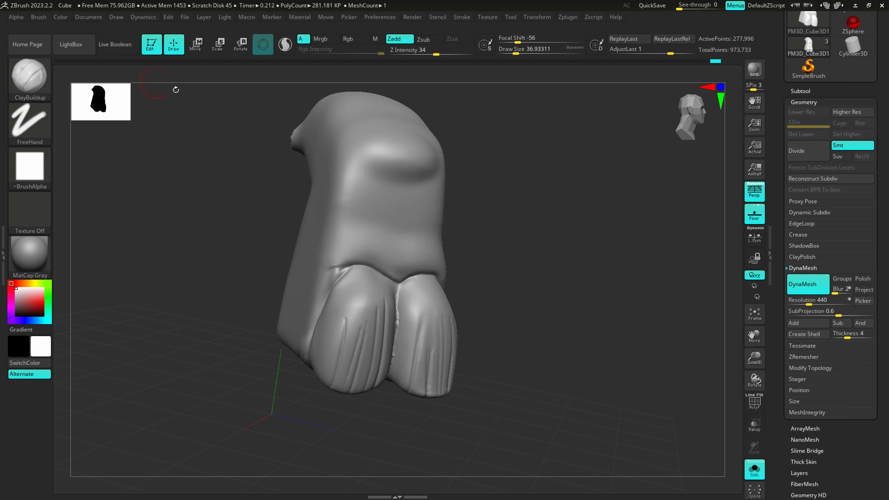
{"action": "left_click_drag", "start_coordinate": [341, 256], "coordinate": [308, 329]}
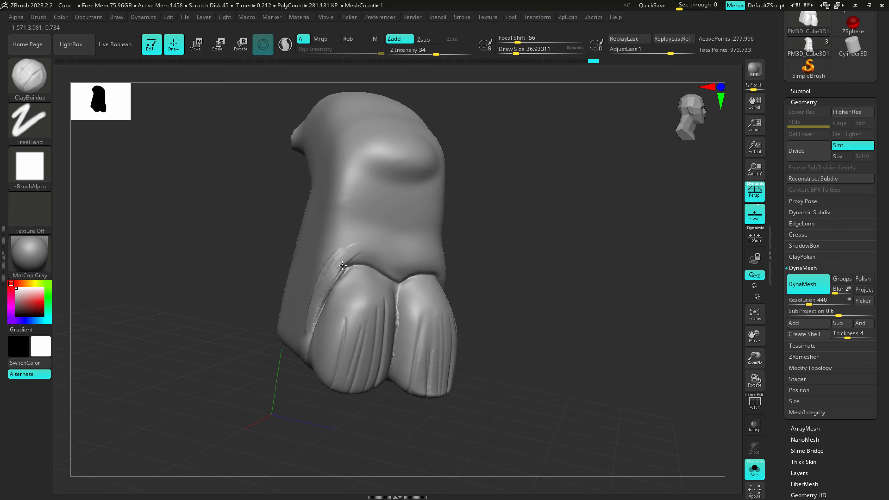
{"action": "left_click_drag", "start_coordinate": [342, 265], "coordinate": [448, 263]}
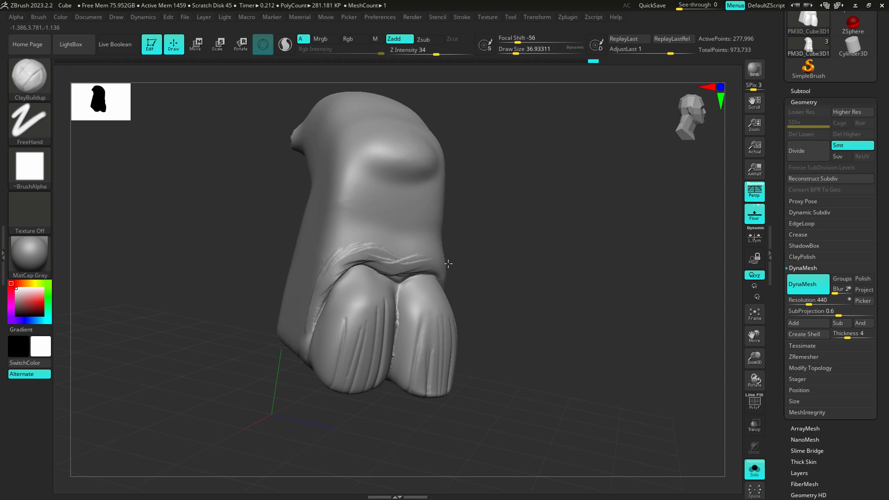
- Add horizontal ClayBuildup folds across the front of the shin between the knee and the toes
{"action": "key", "text": "s"}
{"action": "left_click_drag", "start_coordinate": [369, 228], "coordinate": [370, 229]}
{"action": "left_click_drag", "start_coordinate": [360, 219], "coordinate": [436, 239]}
{"action": "right_click_drag", "start_coordinate": [445, 236], "coordinate": [375, 227]}
{"action": "left_click_drag", "start_coordinate": [373, 223], "coordinate": [450, 238]}
{"action": "left_click_drag", "start_coordinate": [422, 230], "coordinate": [464, 241]}
- Smooth the clay folds across the shin and above the toes so they blend into the leg
{"action": "mouse_move", "coordinate": [385, 228]}
{"action": "left_mouse_down"}
{"action": "mouse_move", "coordinate": [441, 234]}
{"action": "mouse_move", "coordinate": [359, 250]}
{"action": "left_mouse_up"}
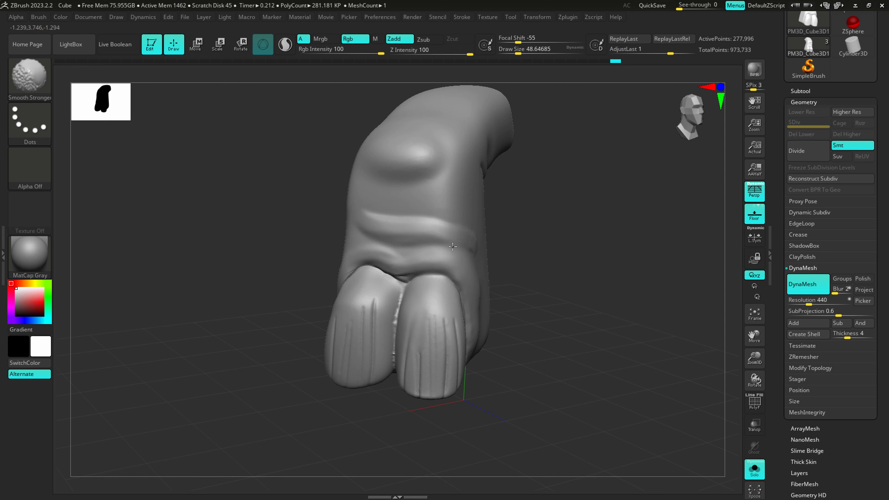
{"action": "right_click_drag", "start_coordinate": [479, 246], "coordinate": [468, 235]}
{"action": "left_click_drag", "start_coordinate": [440, 241], "coordinate": [387, 227], "text": "shift"}
{"action": "right_click_drag", "start_coordinate": [387, 228], "coordinate": [451, 234]}
{"action": "left_click_drag", "start_coordinate": [426, 242], "coordinate": [315, 308], "text": "shift"}
{"action": "right_click_drag", "start_coordinate": [315, 308], "coordinate": [294, 290]}
- Carve a DamStandard crease along the upper edge of the fold above the toes, wrapping around the sides of the leg
{"action": "key", "text": "b"}
{"action": "key", "text": "d"}
{"action": "key", "text": "s"}
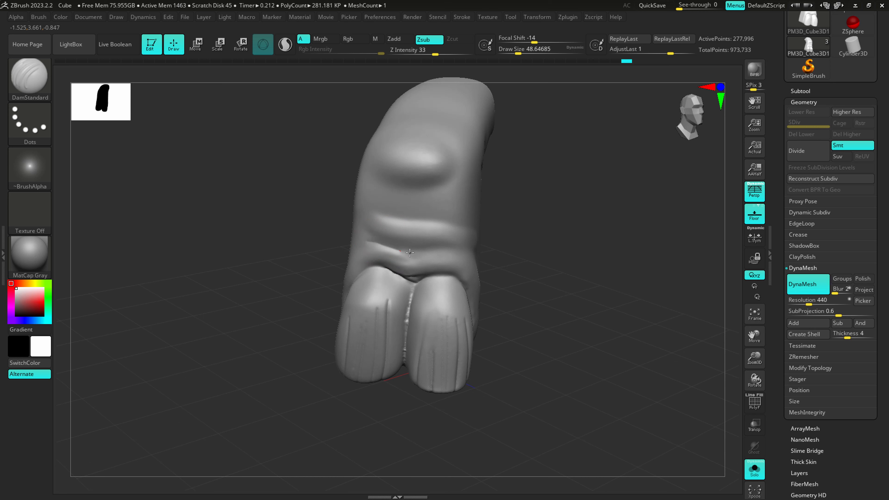
{"action": "left_click_drag", "start_coordinate": [410, 253], "coordinate": [478, 266]}
{"action": "right_click_drag", "start_coordinate": [478, 266], "coordinate": [426, 261]}
{"action": "left_click_drag", "start_coordinate": [425, 254], "coordinate": [495, 262]}
{"action": "right_click_drag", "start_coordinate": [512, 270], "coordinate": [509, 305], "text": "alt"}
{"action": "right_click_drag", "start_coordinate": [509, 304], "coordinate": [550, 305]}
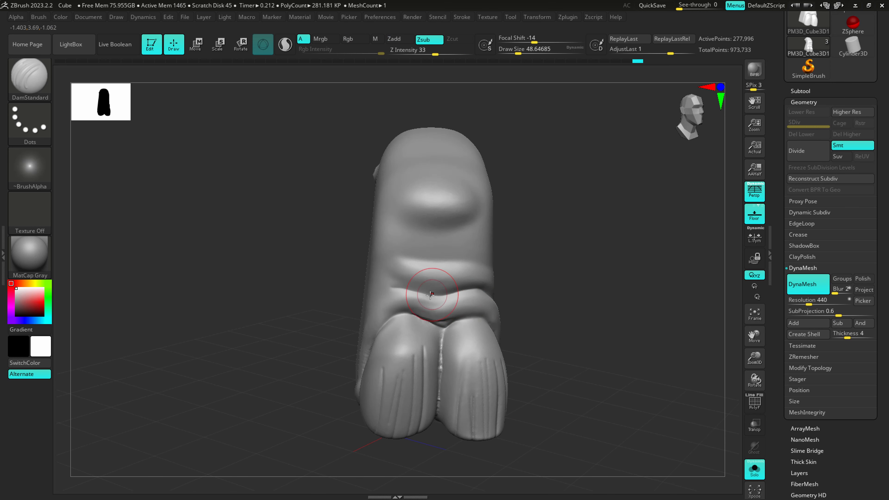
{"action": "right_click_drag", "start_coordinate": [426, 301], "coordinate": [480, 295]}
{"action": "mouse_move", "coordinate": [419, 289]}
{"action": "left_mouse_down"}
{"action": "mouse_move", "coordinate": [349, 311]}
{"action": "mouse_move", "coordinate": [357, 335]}
{"action": "mouse_move", "coordinate": [343, 384]}
{"action": "left_mouse_up"}
{"action": "right_click_drag", "start_coordinate": [357, 380], "coordinate": [455, 361]}
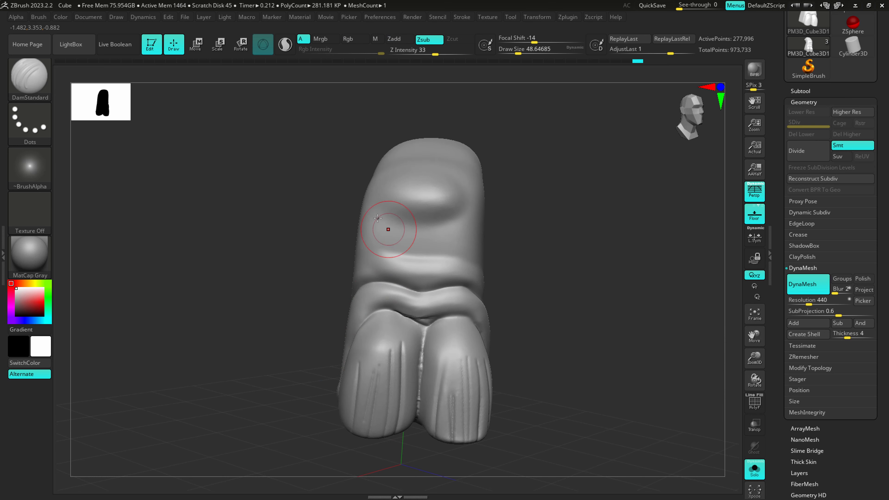
- Carve DamStandard creases beneath the knee bump and around to the side of the leg
{"action": "left_click_drag", "start_coordinate": [381, 213], "coordinate": [473, 216]}
{"action": "mouse_move", "coordinate": [386, 214]}
{"action": "left_mouse_down"}
{"action": "mouse_move", "coordinate": [467, 214]}
{"action": "mouse_move", "coordinate": [377, 211]}
{"action": "mouse_move", "coordinate": [470, 226]}
{"action": "mouse_move", "coordinate": [462, 241]}
{"action": "left_mouse_up"}
{"action": "right_click_drag", "start_coordinate": [515, 235], "coordinate": [450, 221]}
{"action": "mouse_move", "coordinate": [471, 224]}
{"action": "left_mouse_down"}
{"action": "mouse_move", "coordinate": [492, 205]}
{"action": "mouse_move", "coordinate": [476, 218]}
{"action": "left_mouse_up"}
- Carve fold creases from the side of the knee into the inner bend of the leg and soften them
{"action": "right_click_drag", "start_coordinate": [490, 200], "coordinate": [410, 226]}
{"action": "right_click_drag", "start_coordinate": [464, 246], "coordinate": [408, 246]}
{"action": "right_click_drag", "start_coordinate": [494, 272], "coordinate": [427, 257]}
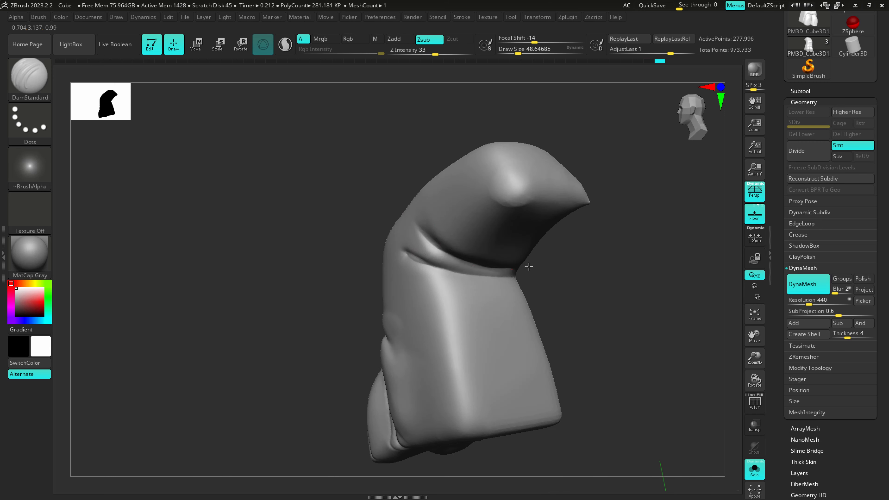
{"action": "right_click_drag", "start_coordinate": [529, 267], "coordinate": [492, 251]}
{"action": "mouse_move", "coordinate": [469, 259]}
{"action": "left_mouse_down"}
{"action": "mouse_move", "coordinate": [535, 242]}
{"action": "mouse_move", "coordinate": [521, 276]}
{"action": "mouse_move", "coordinate": [530, 279]}
{"action": "left_mouse_up"}
{"action": "right_click_drag", "start_coordinate": [531, 277], "coordinate": [524, 291]}
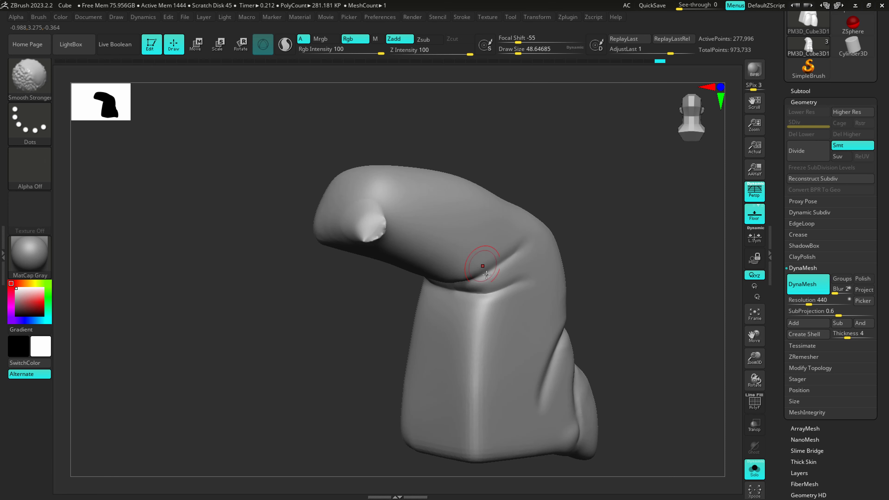
- Enlarge the DamStandard brush to about 116 and carve a broad horizontal crease across the back of the lower leg
{"action": "key", "text": "s"}
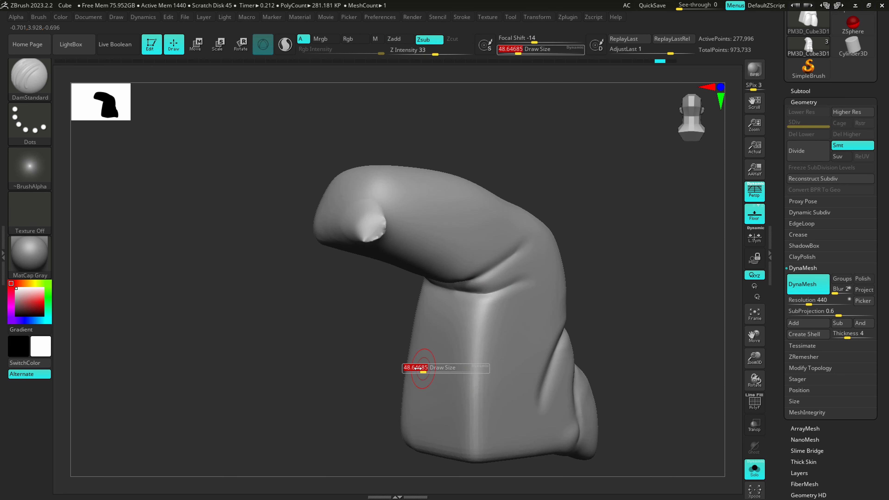
{"action": "left_click_drag", "start_coordinate": [418, 368], "coordinate": [426, 368]}
{"action": "right_click_drag", "start_coordinate": [442, 368], "coordinate": [466, 370]}
{"action": "right_click_drag", "start_coordinate": [391, 376], "coordinate": [412, 377]}
{"action": "key", "text": "s"}
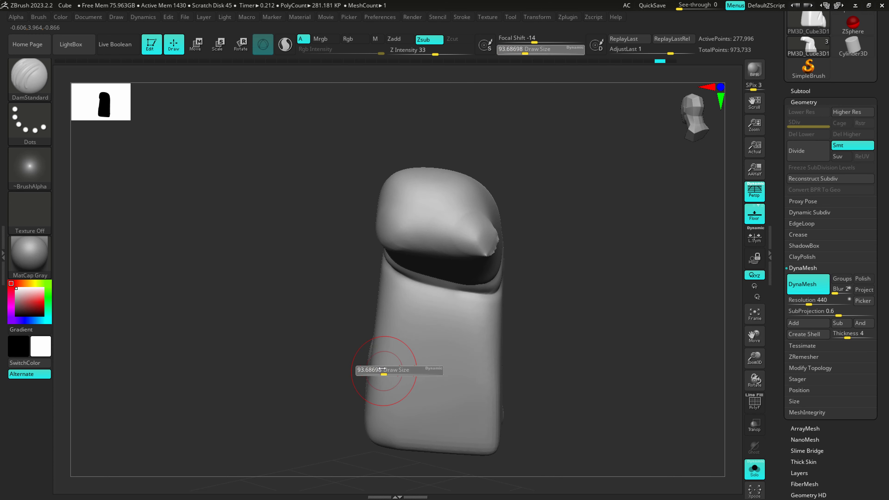
{"action": "left_click_drag", "start_coordinate": [383, 369], "coordinate": [387, 369]}
{"action": "right_click_drag", "start_coordinate": [510, 383], "coordinate": [462, 377]}
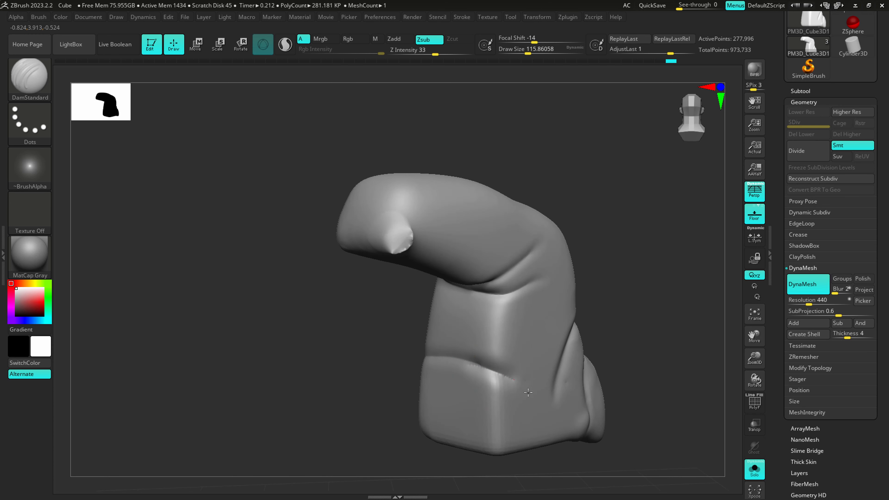
{"action": "left_click_drag", "start_coordinate": [528, 393], "coordinate": [530, 394]}
{"action": "mouse_move", "coordinate": [489, 370]}
{"action": "left_mouse_down"}
{"action": "mouse_move", "coordinate": [512, 381]}
{"action": "mouse_move", "coordinate": [485, 387]}
{"action": "left_mouse_up"}
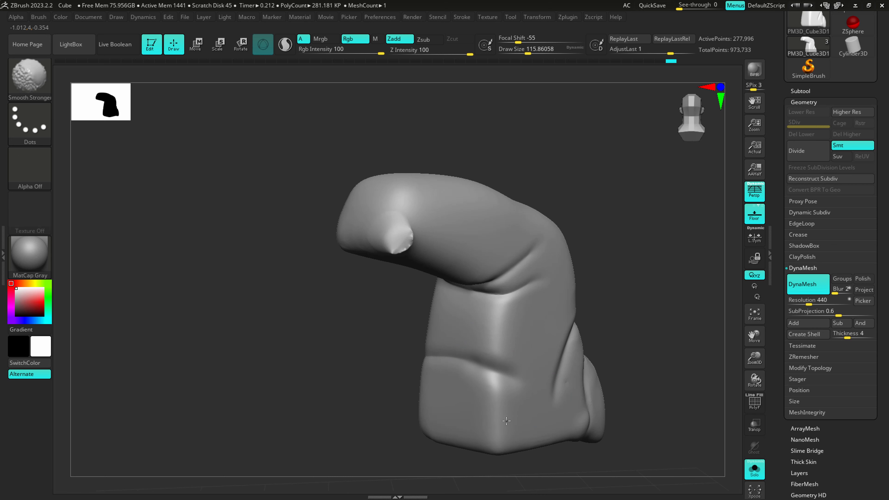
- Smooth the broad crease and the corner edges at the back of the lower leg
{"action": "right_click_drag", "start_coordinate": [433, 446], "coordinate": [504, 441]}
{"action": "left_click_drag", "start_coordinate": [413, 364], "coordinate": [398, 364], "text": "shift"}
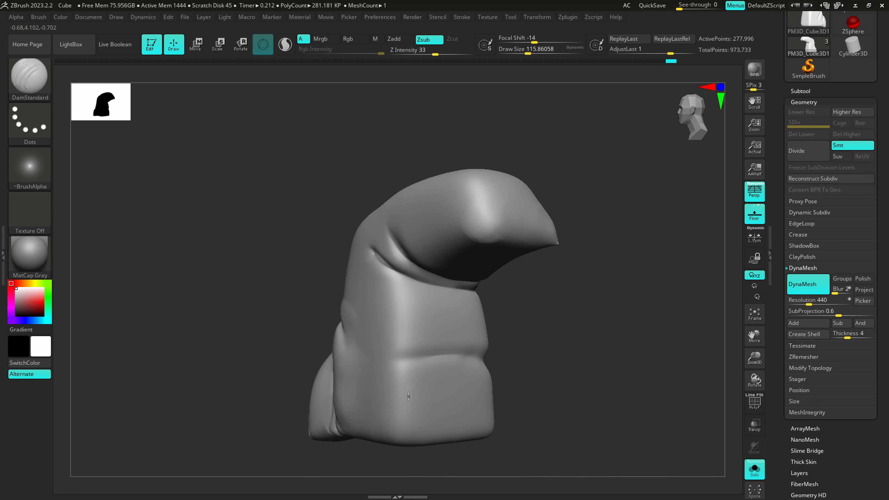
{"action": "right_click_drag", "start_coordinate": [416, 395], "coordinate": [484, 393]}
{"action": "mouse_move", "coordinate": [417, 416]}
{"action": "left_mouse_down", "text": "shift"}
{"action": "mouse_move", "coordinate": [426, 423]}
{"action": "mouse_move", "coordinate": [405, 430]}
{"action": "left_mouse_up", "text": "shift"}
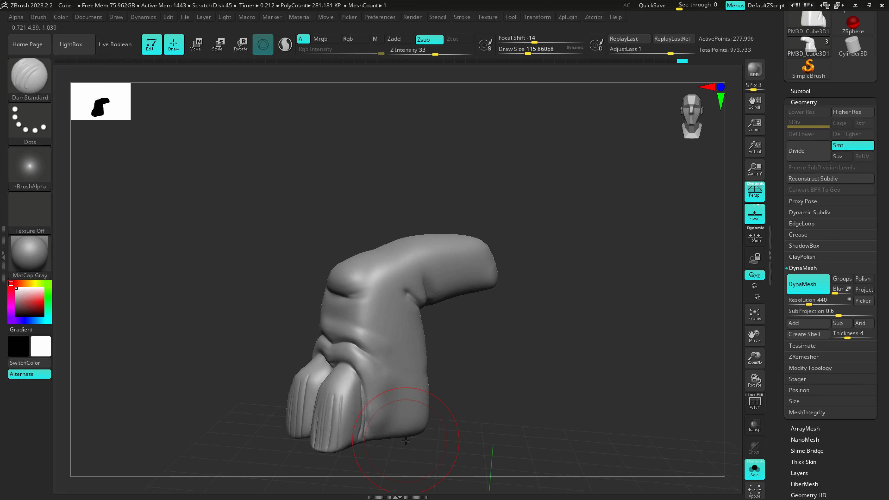
- Switch to Clip Studio Paint to check the creeper concept drawing, and return to ZBrush to compare the leg
{"action": "key", "text": "alt+Tab"}
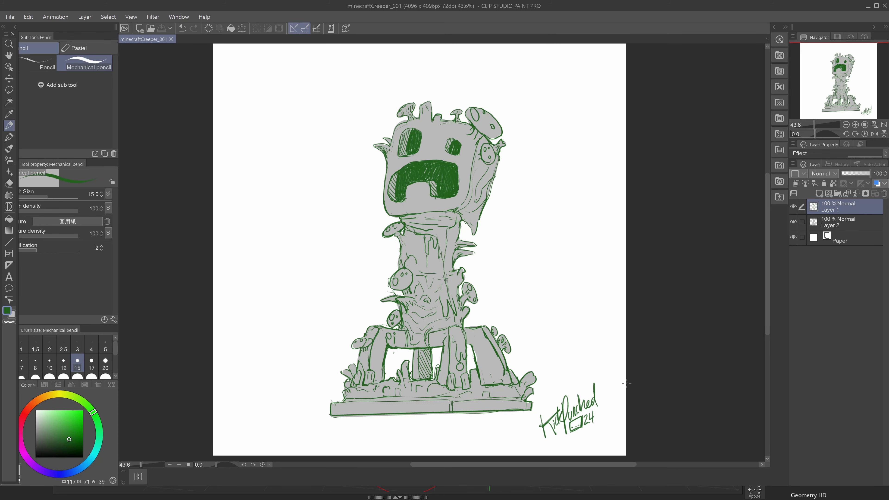
{"action": "key", "text": "alt+Tab"}
{"action": "right_click_drag", "start_coordinate": [542, 283], "coordinate": [525, 284]}
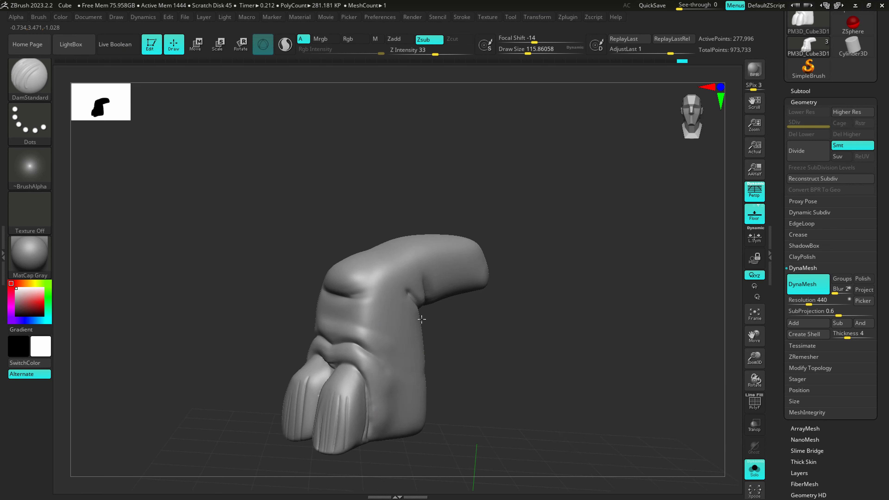
{"action": "key", "text": "shift"}
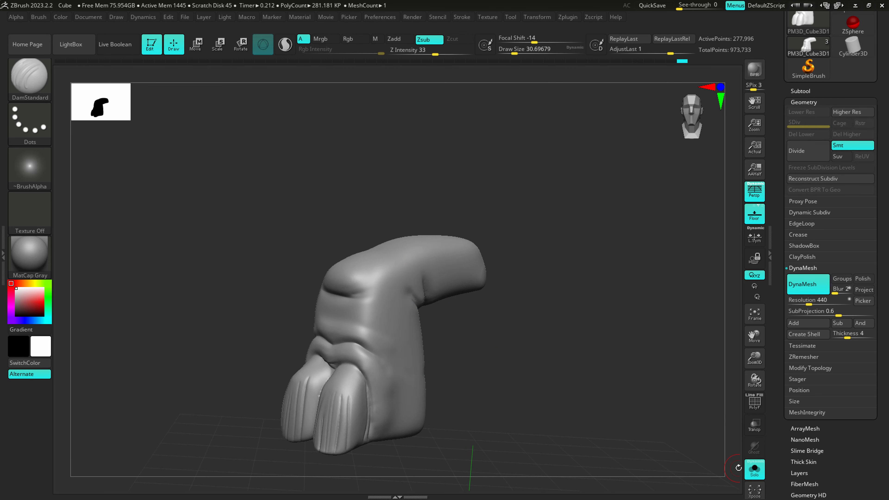
- Show the whole statue and use Mirror And Weld to duplicate the detailed leg into all four legs
{"action": "left_click", "coordinate": [749, 468]}
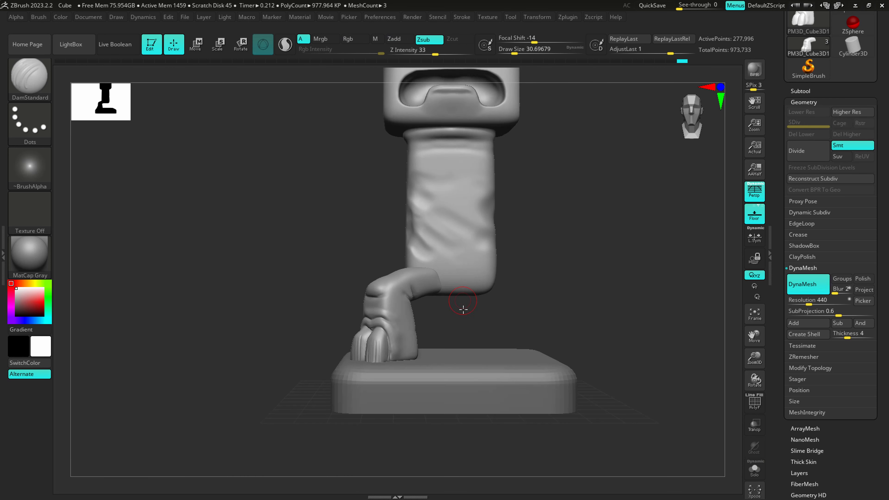
{"action": "left_click", "coordinate": [809, 368]}
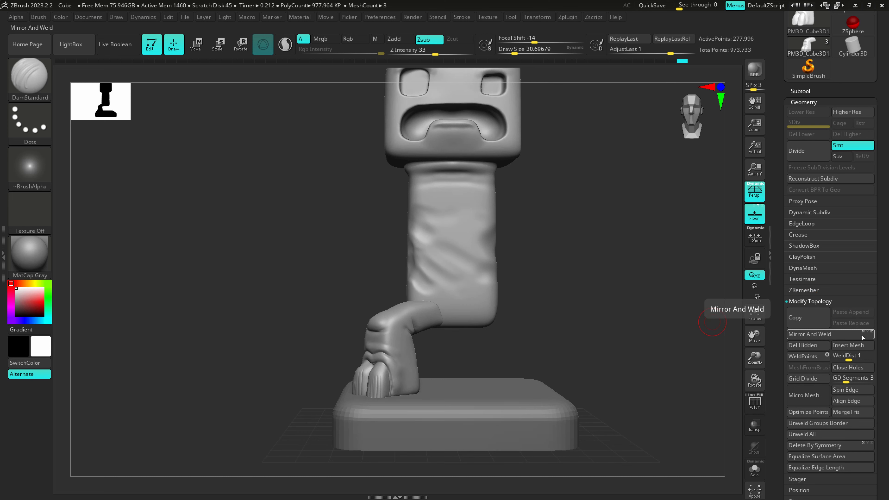
{"action": "left_click", "coordinate": [839, 335]}
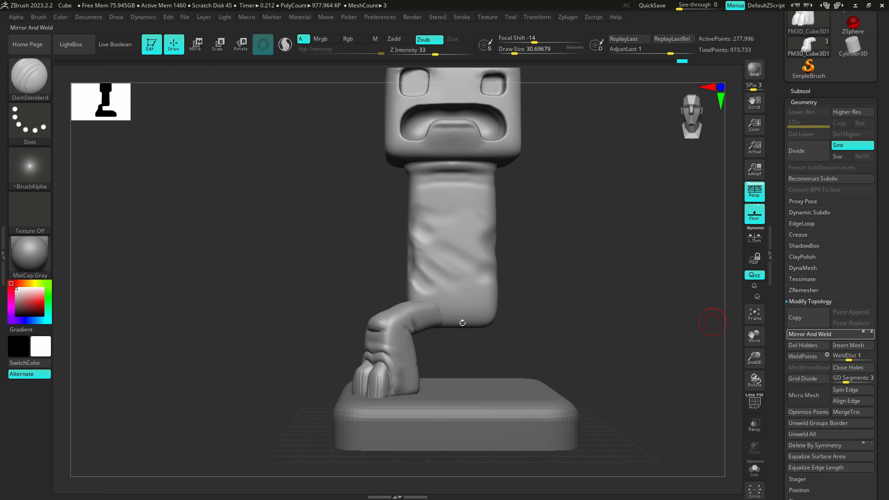
{"action": "left_click_drag", "start_coordinate": [437, 318], "coordinate": [459, 410]}
{"action": "mouse_move", "coordinate": [458, 410]}
{"action": "right_mouse_down"}
{"action": "mouse_move", "coordinate": [486, 383]}
{"action": "mouse_move", "coordinate": [465, 369]}
{"action": "right_mouse_up"}
{"action": "mouse_move", "coordinate": [466, 328]}
{"action": "right_mouse_down"}
{"action": "mouse_move", "coordinate": [448, 341]}
{"action": "mouse_move", "coordinate": [458, 317]}
{"action": "right_mouse_up"}
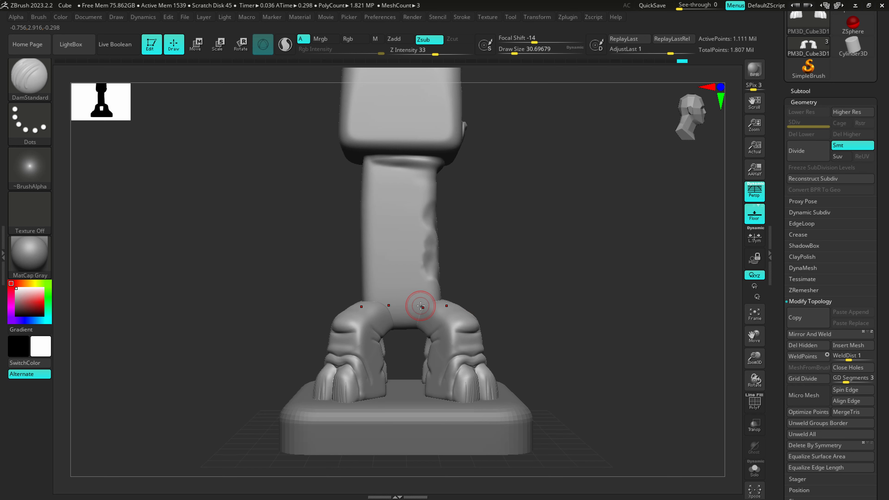
{"action": "right_click_drag", "start_coordinate": [451, 321], "coordinate": [373, 340]}
{"action": "mouse_move", "coordinate": [375, 341]}
{"action": "left_mouse_down"}
{"action": "mouse_move", "coordinate": [315, 368]}
{"action": "mouse_move", "coordinate": [319, 393]}
{"action": "mouse_move", "coordinate": [308, 386]}
{"action": "left_mouse_up"}
{"action": "key", "text": "b"}
{"action": "key", "text": "s"}
{"action": "key", "text": "h"}
{"action": "key", "text": "s"}
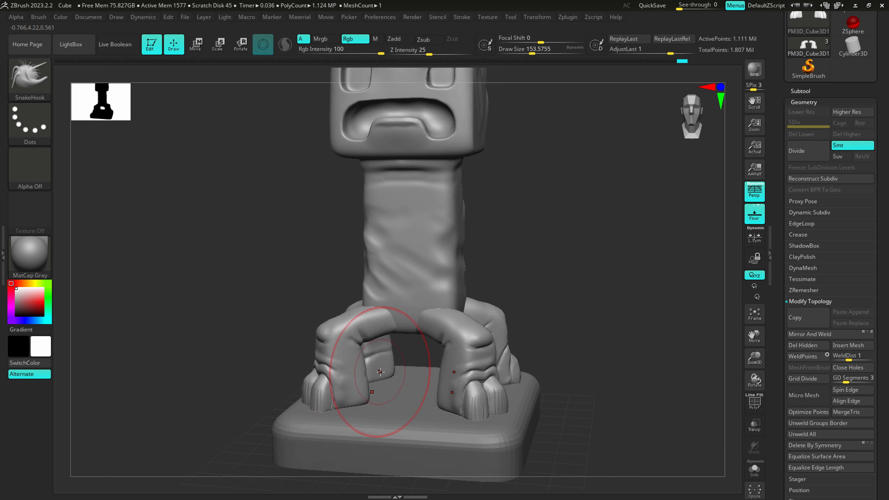
{"action": "left_click_drag", "start_coordinate": [402, 367], "coordinate": [532, 343]}
{"action": "mouse_move", "coordinate": [504, 306]}
{"action": "left_mouse_down", "text": "alt"}
{"action": "mouse_move", "coordinate": [435, 318]}
{"action": "mouse_move", "coordinate": [458, 353]}
{"action": "mouse_move", "coordinate": [345, 246]}
{"action": "left_mouse_up", "text": "alt"}
{"action": "left_click", "coordinate": [28, 78]}
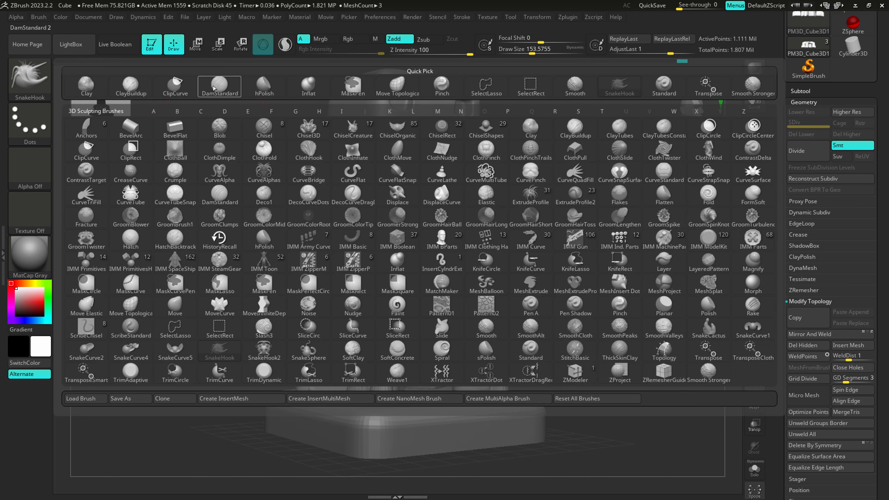
{"action": "left_click", "coordinate": [170, 85]}
{"action": "key", "text": "s"}
{"action": "left_click_drag", "start_coordinate": [378, 262], "coordinate": [354, 264]}
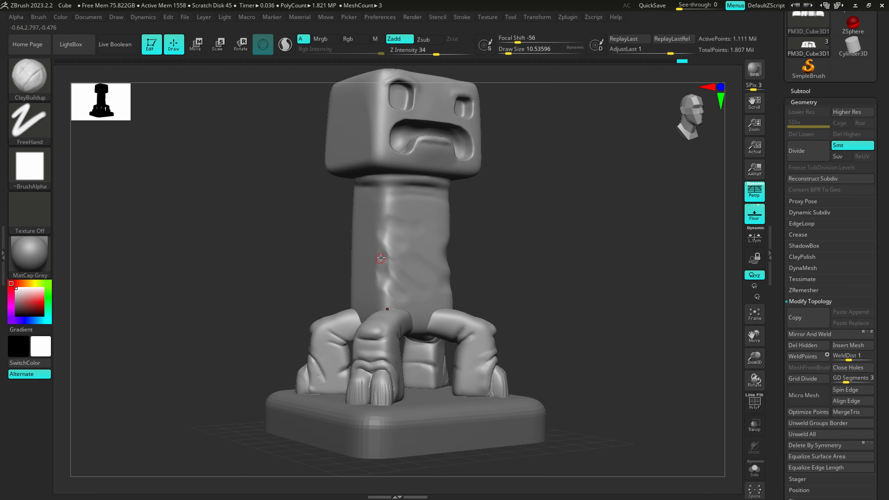
{"action": "right_click_drag", "start_coordinate": [376, 251], "coordinate": [360, 245]}
- Make the creeper body the active subtool, choose the CurveTube brush, and check the concept drawing in Clip Studio Paint
{"action": "left_click", "coordinate": [29, 78]}
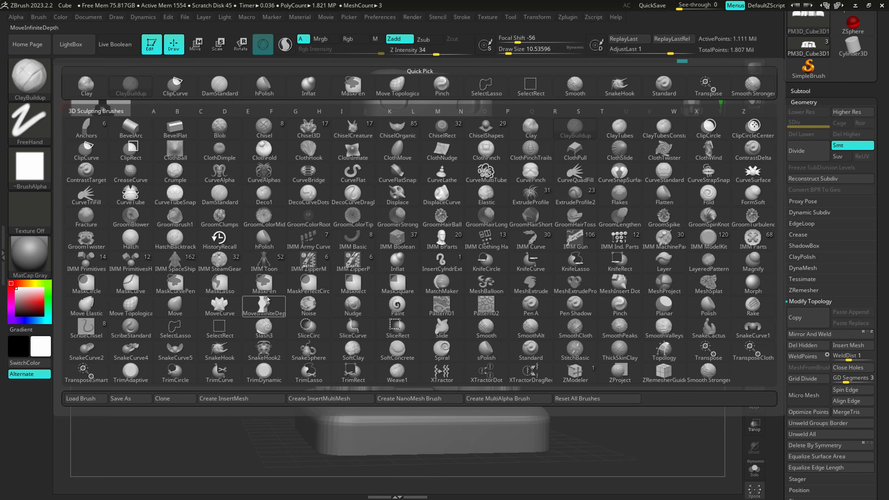
{"action": "mouse_move", "coordinate": [413, 249]}
{"action": "right_mouse_down", "text": "ctrl"}
{"action": "mouse_move", "coordinate": [449, 199]}
{"action": "mouse_move", "coordinate": [402, 248]}
{"action": "right_mouse_up", "text": "ctrl"}
{"action": "left_click", "coordinate": [403, 248], "text": "alt"}
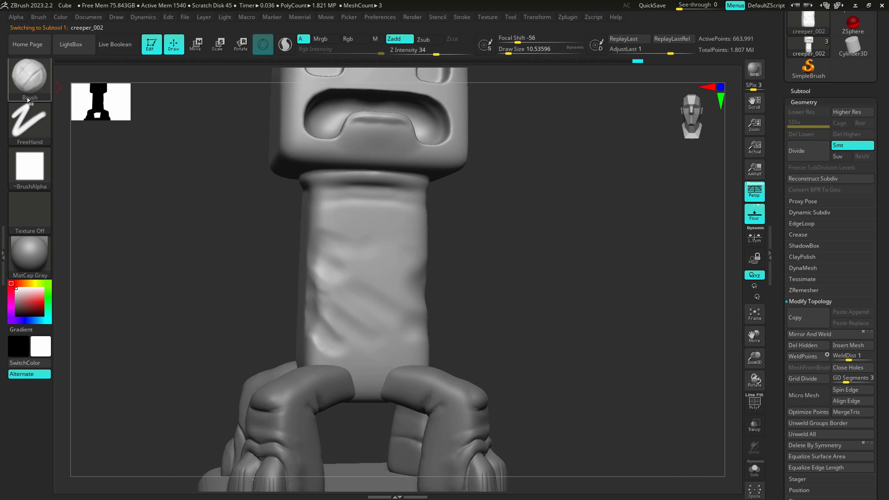
{"action": "left_click", "coordinate": [37, 75]}
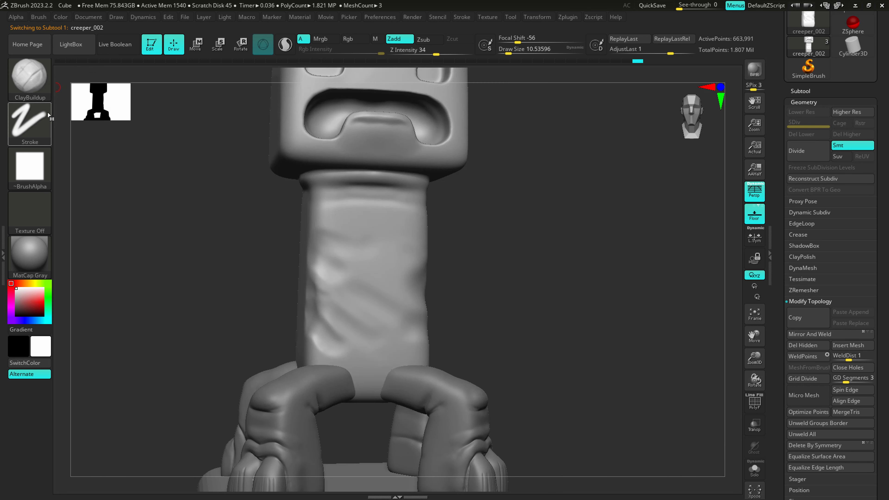
{"action": "key", "text": "b"}
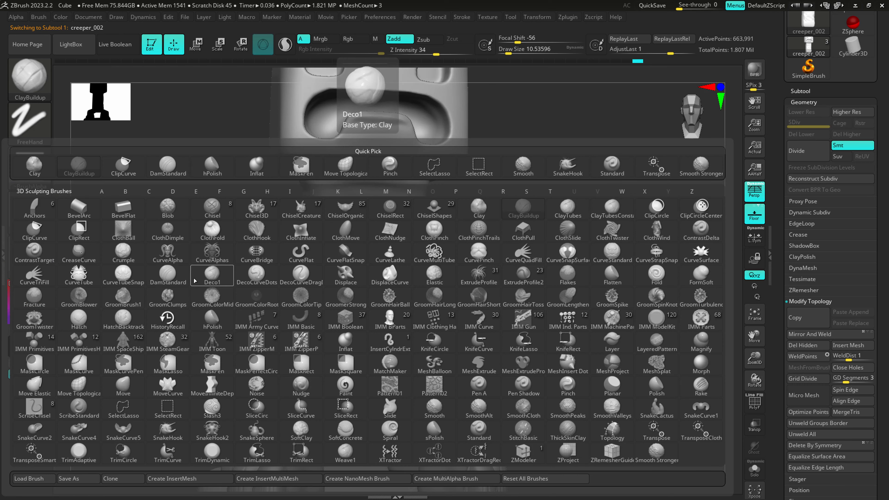
{"action": "left_click", "coordinate": [83, 274]}
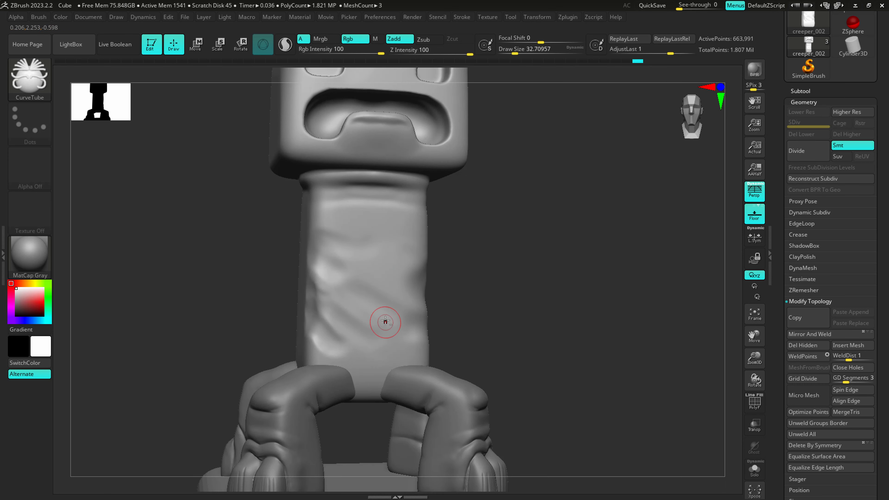
{"action": "key", "text": "alt+Tab"}
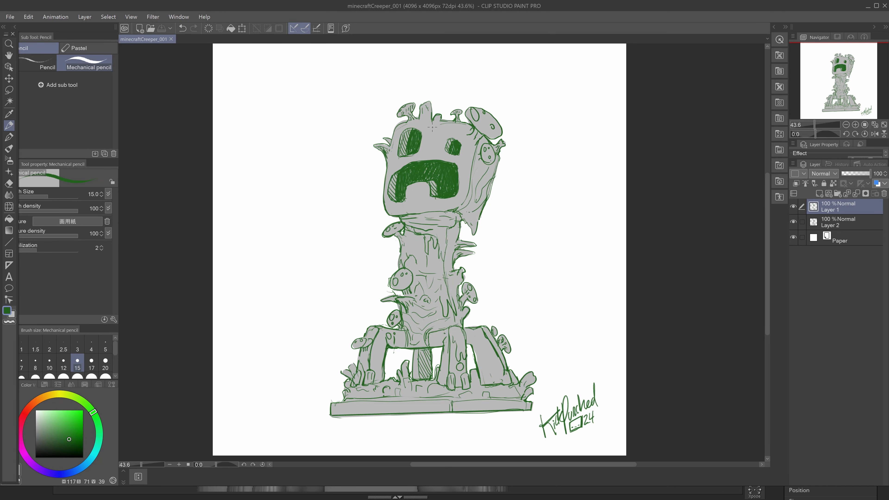
{"action": "key", "text": "alt+Tab"}
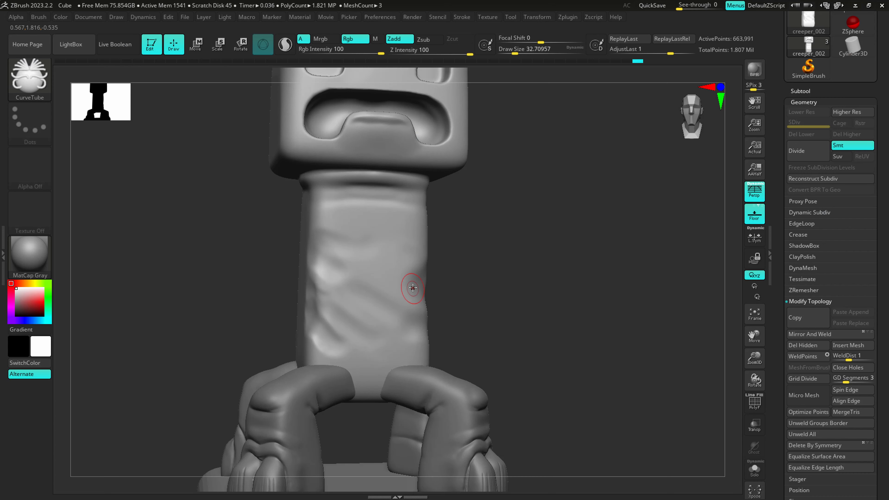
- Try a long CurveTube branch reaching up and out from the torso's side with draw size about 33, and undo it
{"action": "right_click_drag", "start_coordinate": [413, 287], "coordinate": [434, 247]}
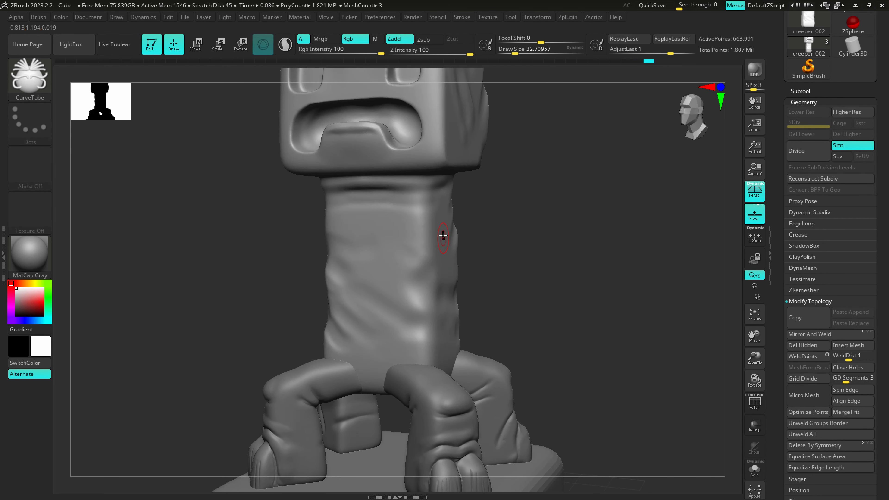
{"action": "left_click_drag", "start_coordinate": [511, 193], "coordinate": [508, 193]}
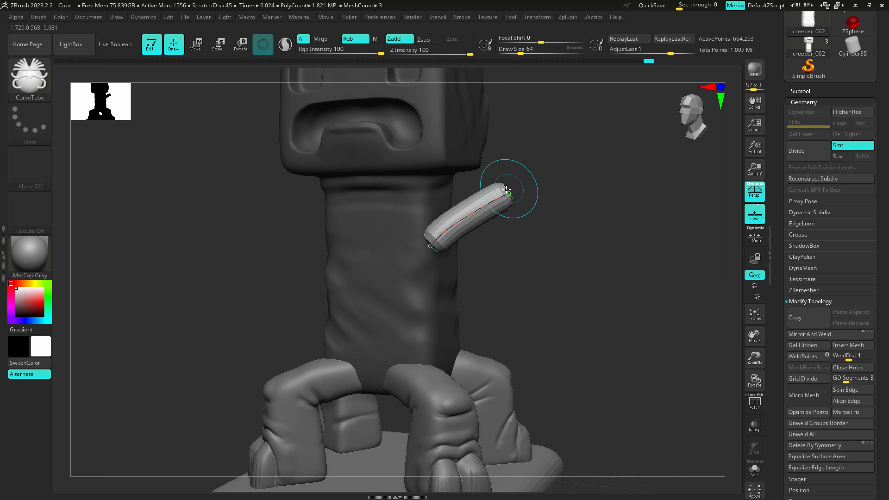
{"action": "key", "text": "ctrl"}
{"action": "key", "text": "ctrl+z"}
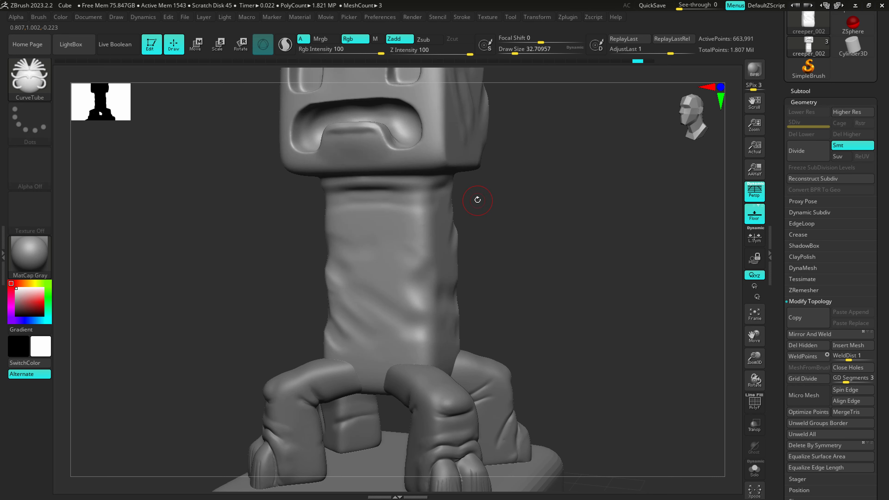
- Draw two short CurveTube branch stubs on opposite sides of the torso with draw size about 27
{"action": "key", "text": "s"}
{"action": "left_click_drag", "start_coordinate": [444, 229], "coordinate": [468, 210]}
{"action": "right_click_drag", "start_coordinate": [445, 286], "coordinate": [439, 296], "text": "shift"}
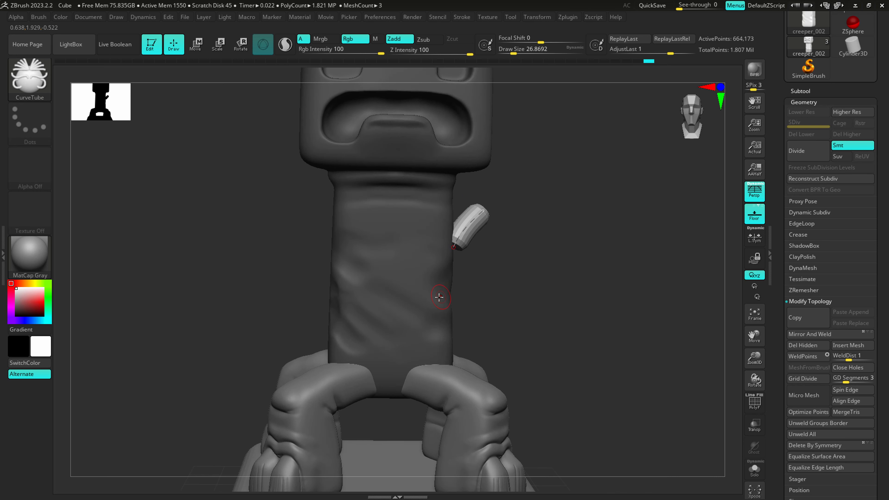
{"action": "right_click_drag", "start_coordinate": [333, 290], "coordinate": [328, 270]}
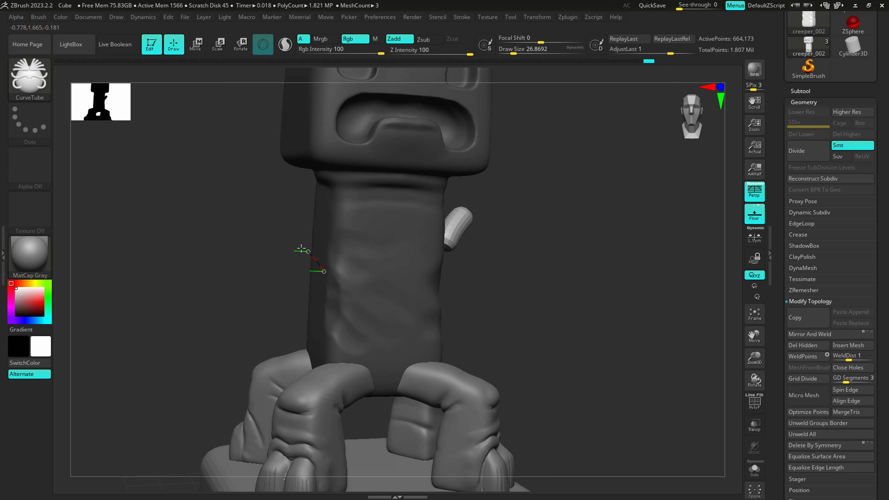
{"action": "left_click_drag", "start_coordinate": [301, 248], "coordinate": [303, 249]}
- Reduce the draw size to about 22 and draw two curved branch tubes, one above the other, on the torso's back
{"action": "key", "text": "s"}
{"action": "left_click_drag", "start_coordinate": [321, 335], "coordinate": [320, 334]}
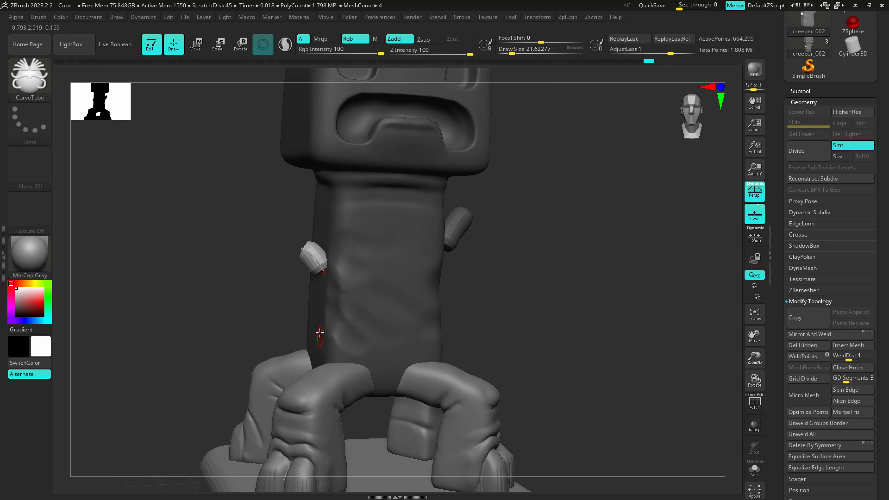
{"action": "right_click_drag", "start_coordinate": [308, 324], "coordinate": [298, 316]}
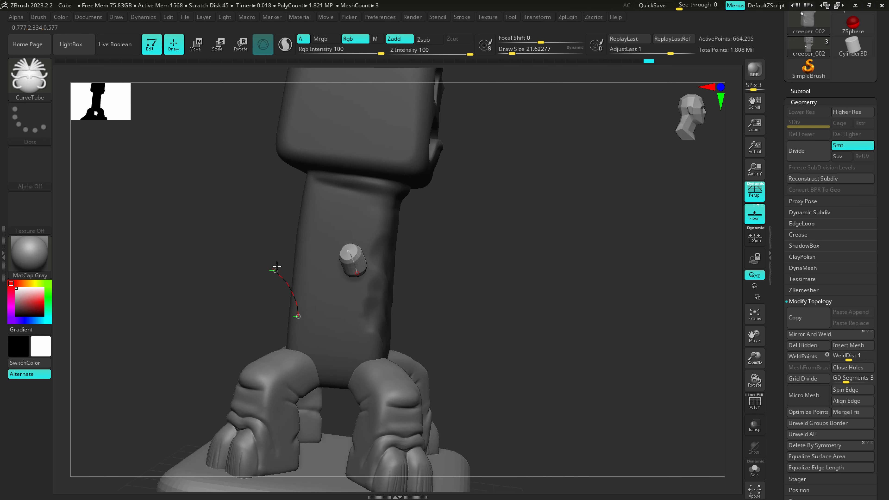
{"action": "left_click_drag", "start_coordinate": [277, 267], "coordinate": [276, 268]}
{"action": "left_click_drag", "start_coordinate": [285, 186], "coordinate": [284, 188]}
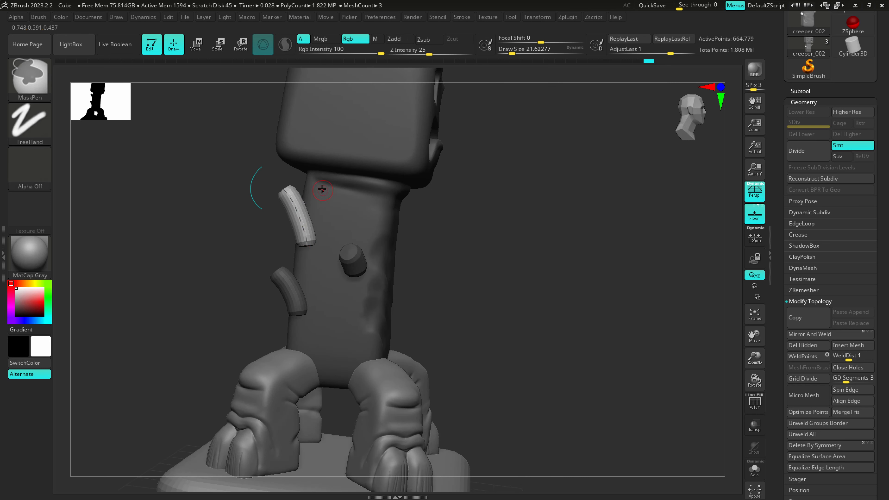
- Clear the mask, merge the branch tubes into the torso with DynaMesh and smooth their joins
{"action": "right_click_drag", "start_coordinate": [329, 188], "coordinate": [332, 203]}
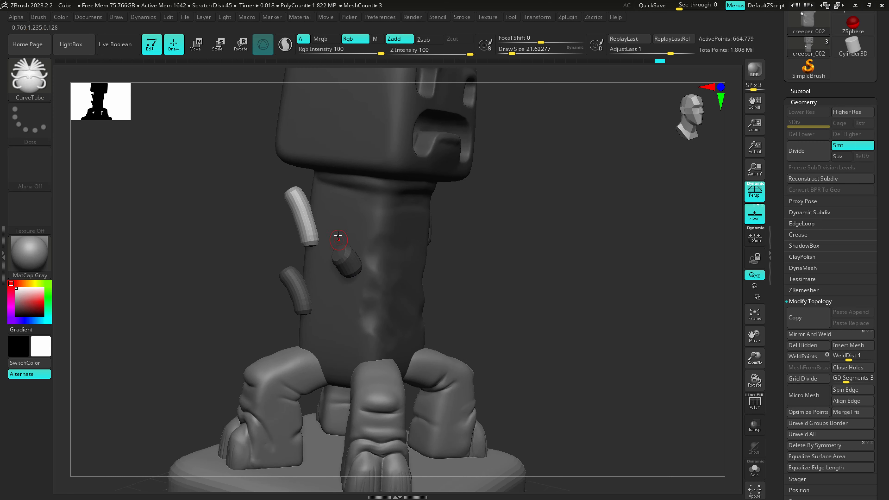
{"action": "right_click_drag", "start_coordinate": [338, 236], "coordinate": [403, 226]}
{"action": "left_click_drag", "start_coordinate": [469, 249], "coordinate": [449, 272], "text": "ctrl"}
{"action": "left_click_drag", "start_coordinate": [495, 297], "coordinate": [564, 250], "text": "ctrl"}
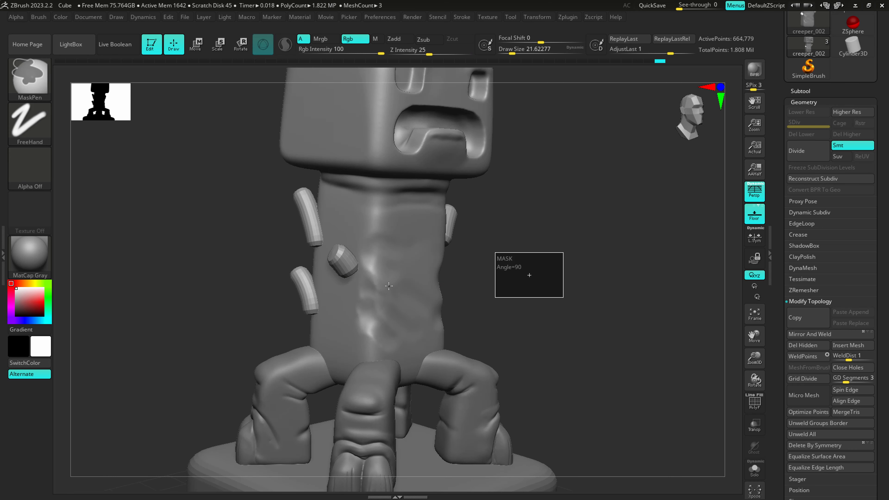
{"action": "left_click_drag", "start_coordinate": [350, 269], "coordinate": [307, 300], "text": "shift"}
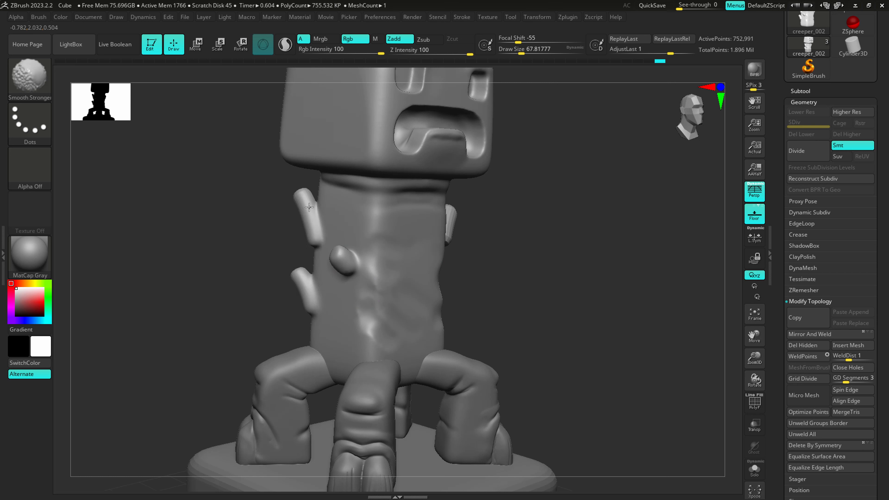
{"action": "right_click_drag", "start_coordinate": [333, 272], "coordinate": [458, 249]}
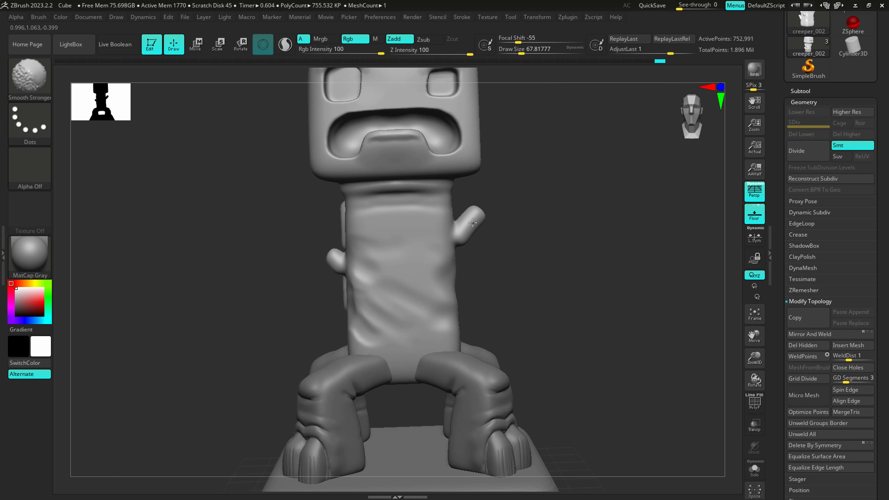
- Select the SnakeHook brush and try to pull the side branch's tip outward with draw size about 65
{"action": "key", "text": "s"}
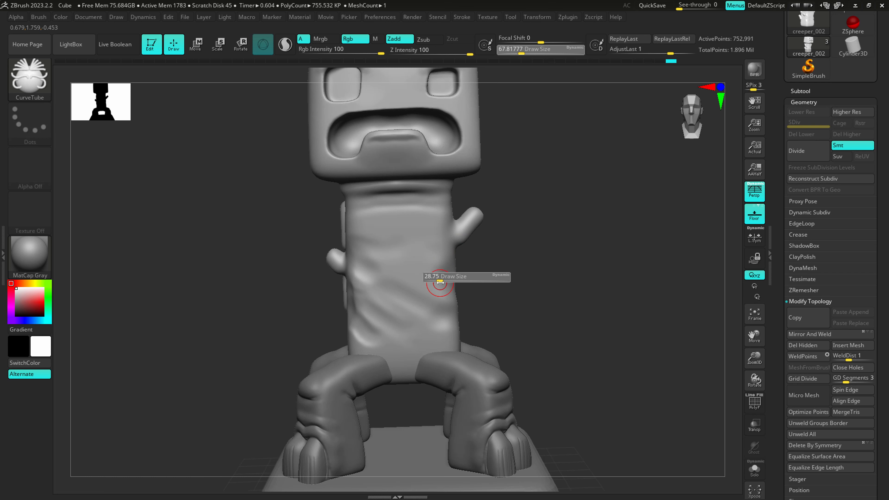
{"action": "left_click", "coordinate": [440, 282]}
{"action": "key", "text": "b"}
{"action": "key", "text": "s"}
{"action": "key", "text": "h"}
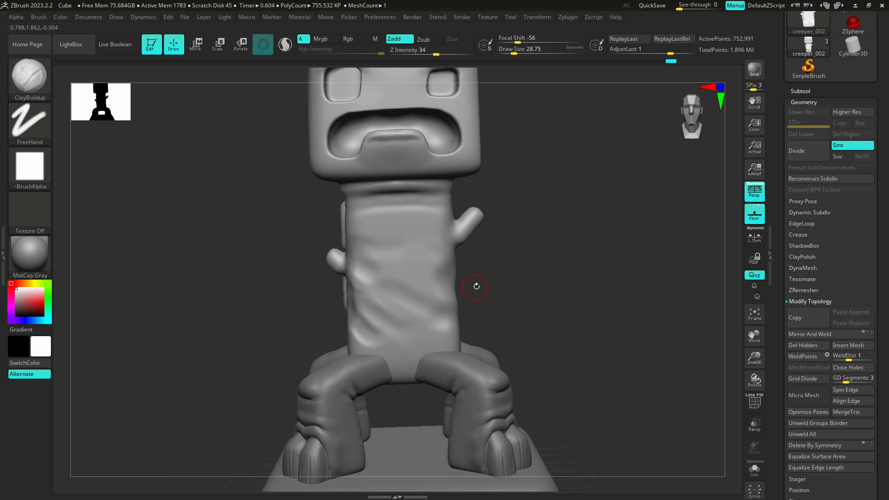
{"action": "right_click_drag", "start_coordinate": [471, 298], "coordinate": [485, 376], "text": "ctrl"}
{"action": "right_click_drag", "start_coordinate": [486, 225], "coordinate": [448, 255], "text": "alt"}
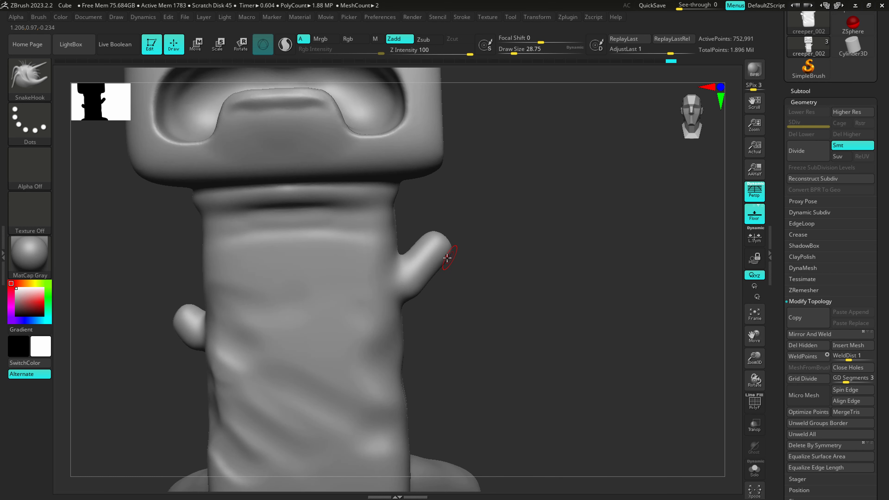
{"action": "key", "text": "s"}
{"action": "left_click", "coordinate": [454, 254]}
{"action": "mouse_move", "coordinate": [451, 252]}
{"action": "left_mouse_down"}
{"action": "mouse_move", "coordinate": [485, 235]}
{"action": "mouse_move", "coordinate": [537, 182]}
{"action": "left_mouse_up"}
{"action": "right_click_drag", "start_coordinate": [526, 210], "coordinate": [553, 222]}
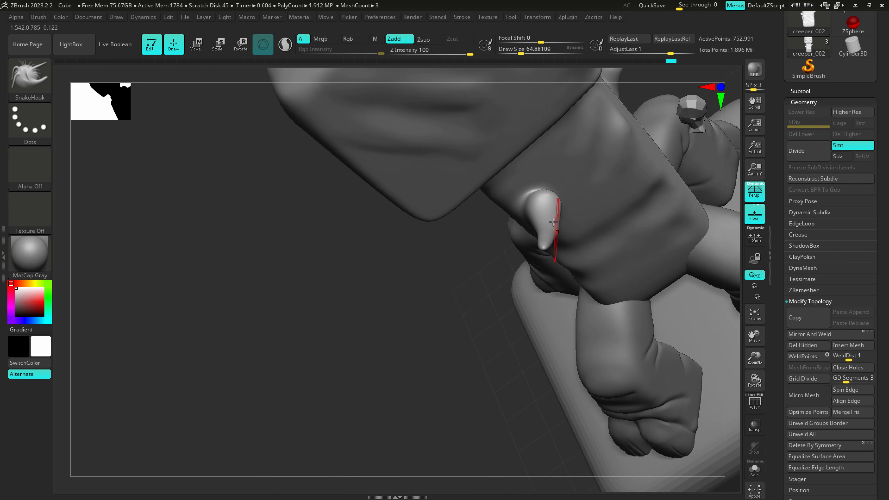
- Reduce the SnakeHook draw size to about 22 and pull a small pointed splinter from the side branch's tip
{"action": "right_click_drag", "start_coordinate": [535, 272], "coordinate": [270, 462]}
{"action": "key", "text": "s"}
{"action": "left_click_drag", "start_coordinate": [445, 272], "coordinate": [437, 273]}
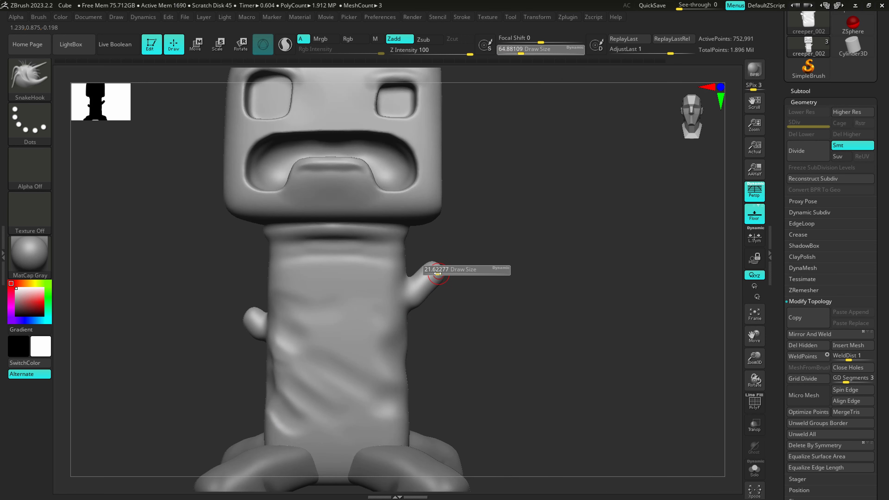
{"action": "right_click_drag", "start_coordinate": [437, 271], "coordinate": [441, 287], "text": "ctrl"}
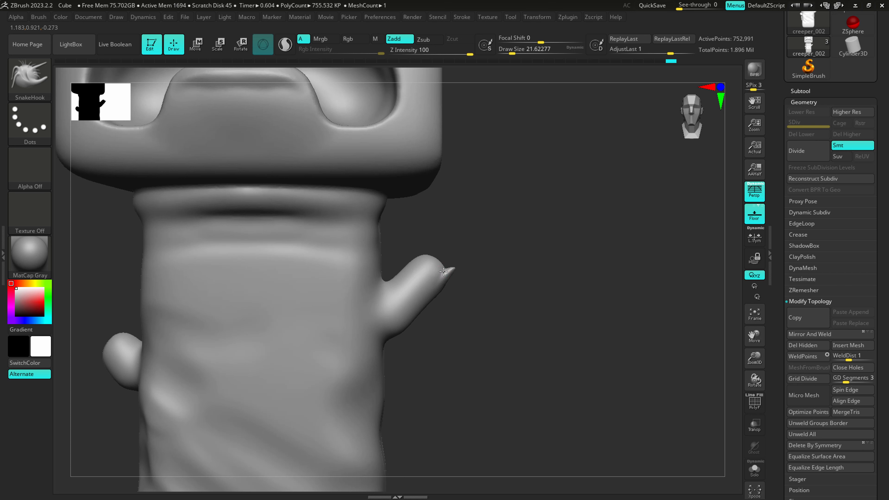
- Enlarge the SnakeHook draw size to about 51 and reshape and smooth the underside of the branch where it meets the torso
{"action": "key", "text": "s"}
{"action": "left_click_drag", "start_coordinate": [440, 271], "coordinate": [440, 276]}
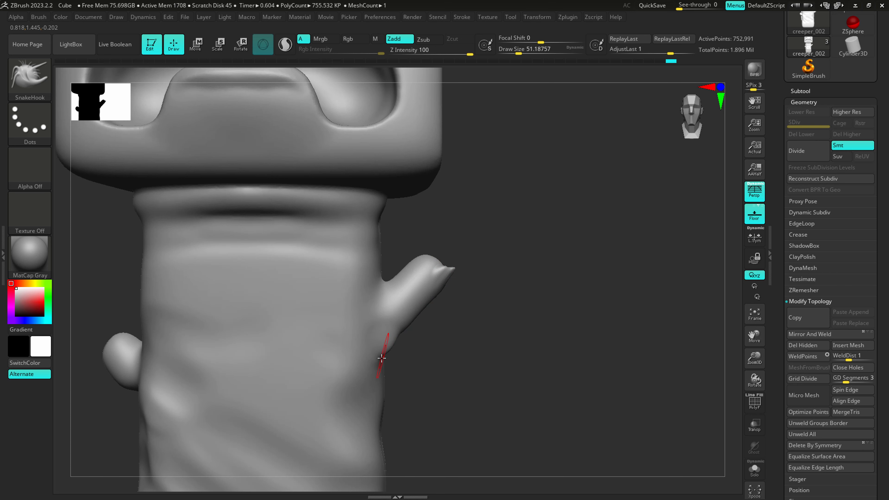
{"action": "key", "text": "shift"}
{"action": "mouse_move", "coordinate": [411, 335]}
{"action": "right_mouse_down", "text": "ctrl"}
{"action": "mouse_move", "coordinate": [379, 362]}
{"action": "mouse_move", "coordinate": [397, 354]}
{"action": "right_mouse_up", "text": "ctrl"}
{"action": "left_click_drag", "start_coordinate": [404, 333], "coordinate": [421, 351], "text": "shift"}
{"action": "mouse_move", "coordinate": [420, 352]}
{"action": "right_mouse_down"}
{"action": "mouse_move", "coordinate": [449, 351]}
{"action": "mouse_move", "coordinate": [435, 363]}
{"action": "mouse_move", "coordinate": [383, 358]}
{"action": "right_mouse_up"}
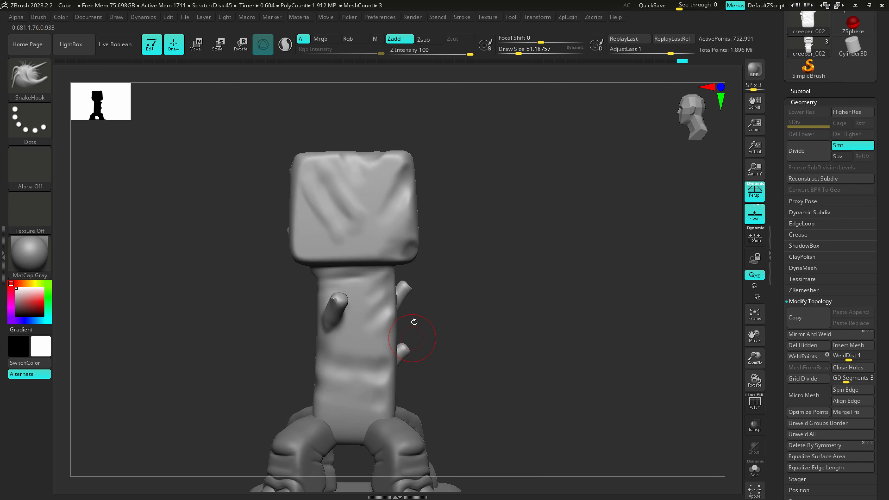
- Draw two CurveTube stubs on top of the head, an upright one with draw size about 33 and a slanted one about 25
{"action": "right_click_drag", "start_coordinate": [412, 322], "coordinate": [393, 317]}
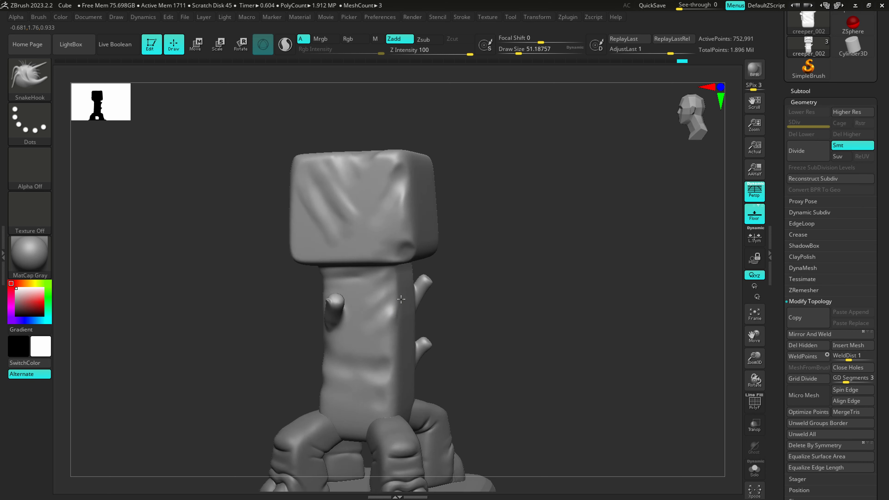
{"action": "left_click", "coordinate": [22, 76]}
{"action": "left_click", "coordinate": [220, 90]}
{"action": "mouse_move", "coordinate": [393, 171]}
{"action": "right_mouse_down"}
{"action": "mouse_move", "coordinate": [406, 196]}
{"action": "mouse_move", "coordinate": [398, 278]}
{"action": "mouse_move", "coordinate": [389, 210]}
{"action": "right_mouse_up"}
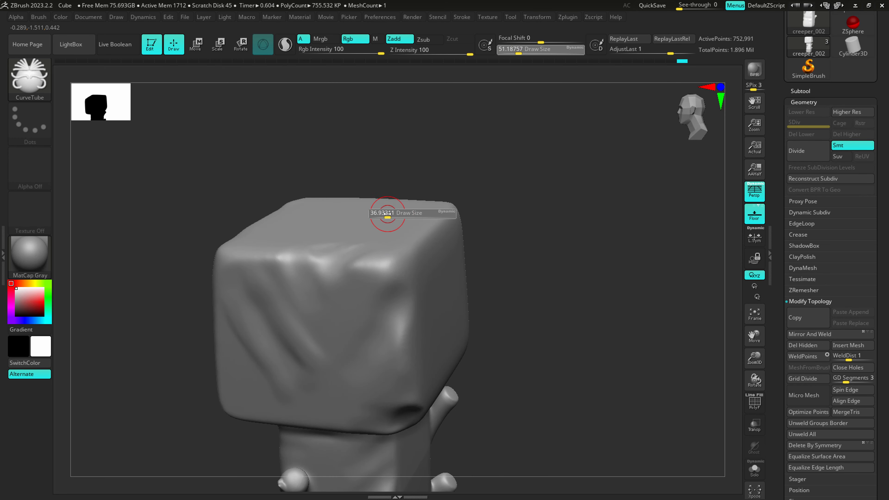
{"action": "left_click_drag", "start_coordinate": [393, 158], "coordinate": [393, 157]}
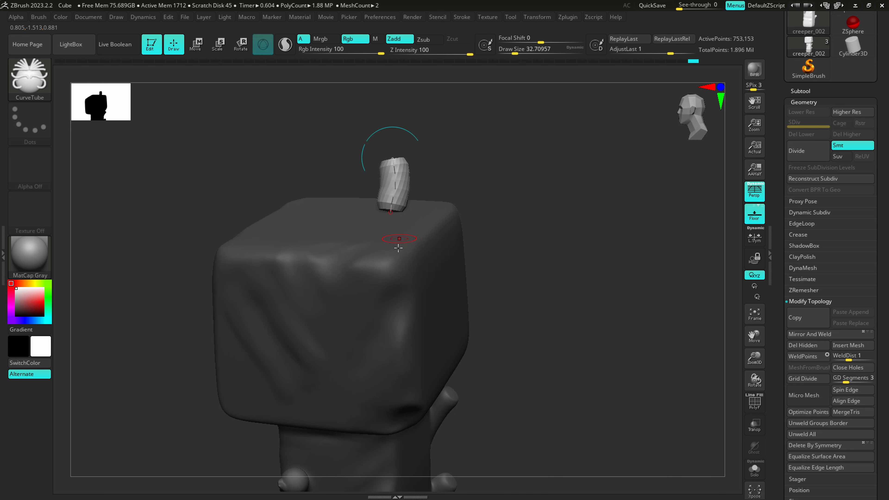
{"action": "key", "text": "s"}
{"action": "left_click_drag", "start_coordinate": [262, 248], "coordinate": [235, 212]}
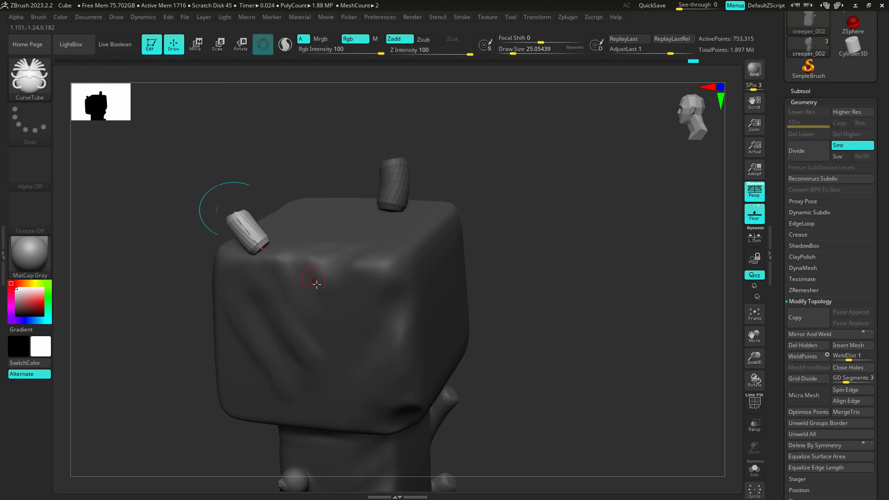
{"action": "right_click_drag", "start_coordinate": [338, 301], "coordinate": [326, 279]}
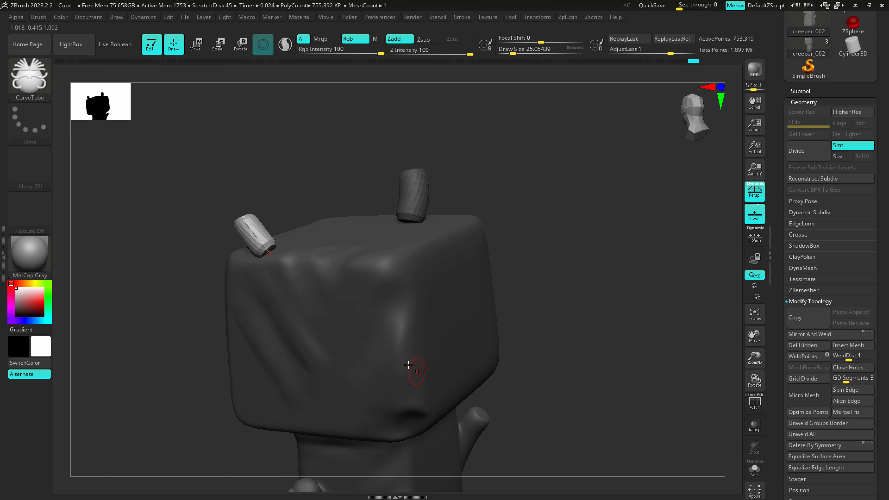
- Set the draw size to 64 and move the slanted CurveTube stub inward along the head's front top edge
{"action": "key", "text": "bracketright"}
{"action": "key", "text": "bracketright"}
{"action": "key", "text": "bracketright"}
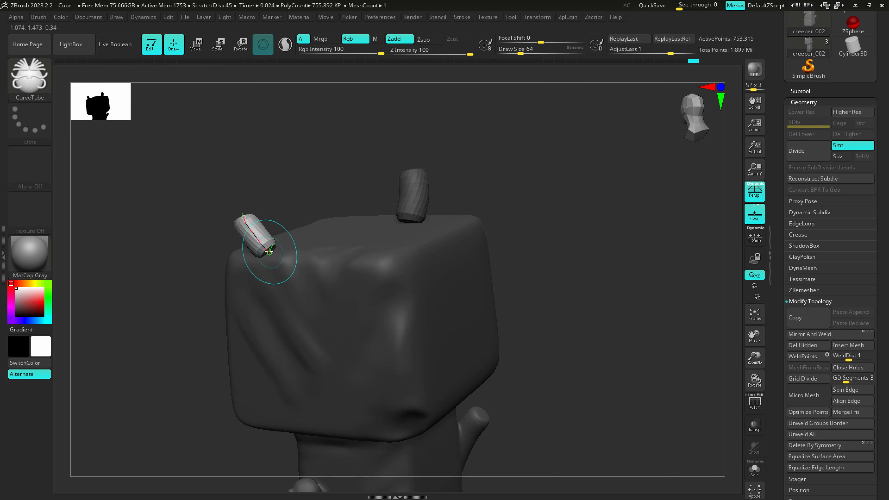
{"action": "key", "text": "bracketleft"}
{"action": "key", "text": "bracketleft"}
{"action": "key", "text": "bracketleft"}
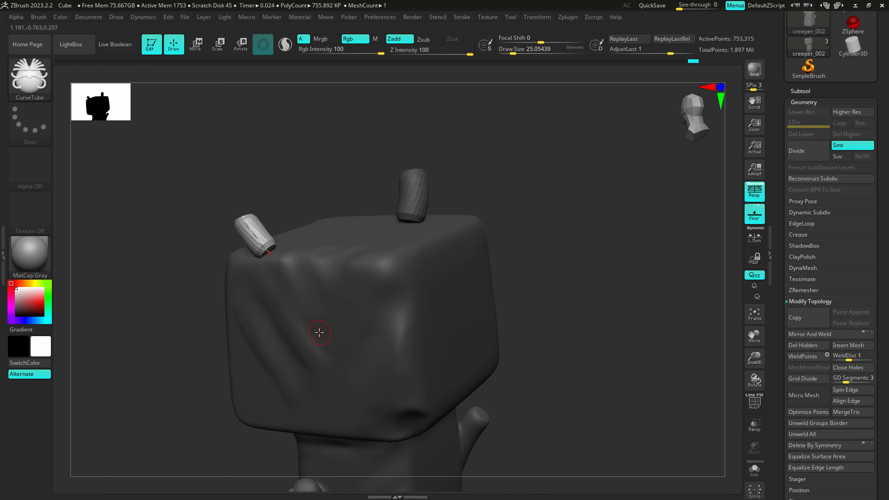
{"action": "key", "text": "bracketright"}
{"action": "key", "text": "bracketright"}
{"action": "key", "text": "bracketright"}
{"action": "left_click_drag", "start_coordinate": [270, 252], "coordinate": [286, 263]}
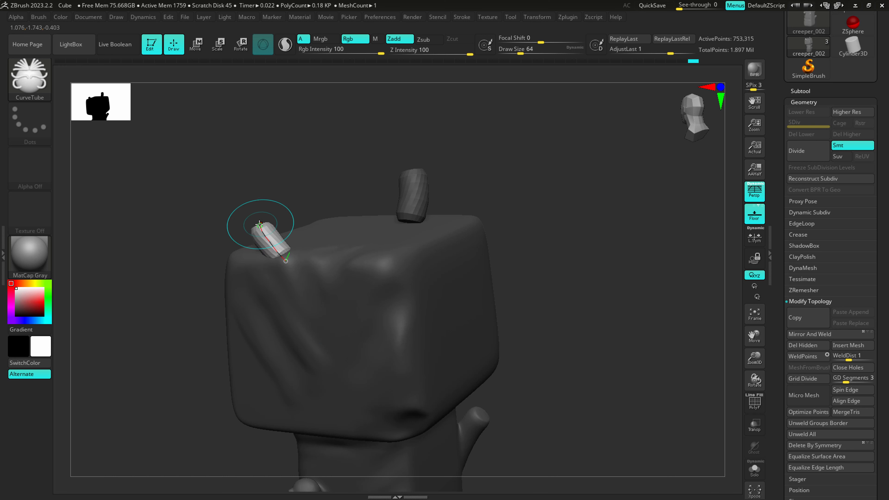
{"action": "left_click_drag", "start_coordinate": [258, 227], "coordinate": [337, 206]}
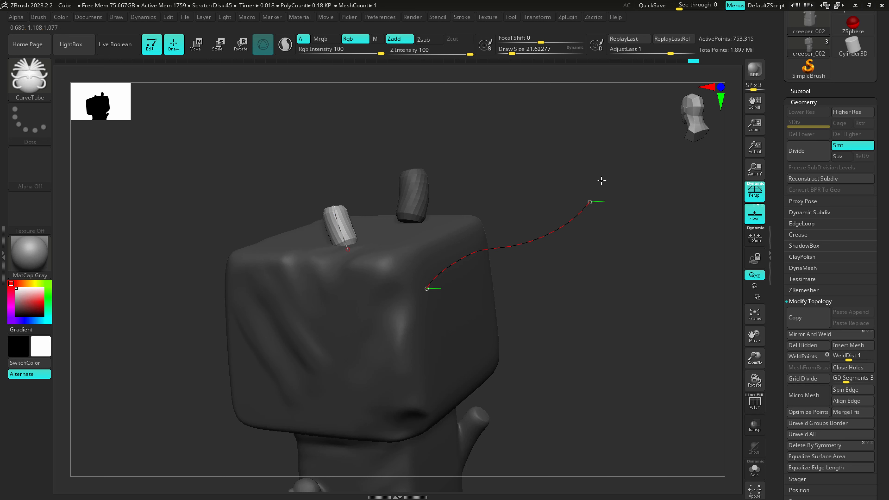
- Undo the stray curve, then shift the slanted stub back toward the head's front corner and finalize its curve
{"action": "left_click_drag", "start_coordinate": [601, 181], "coordinate": [443, 275]}
{"action": "key", "text": "ctrl+z"}
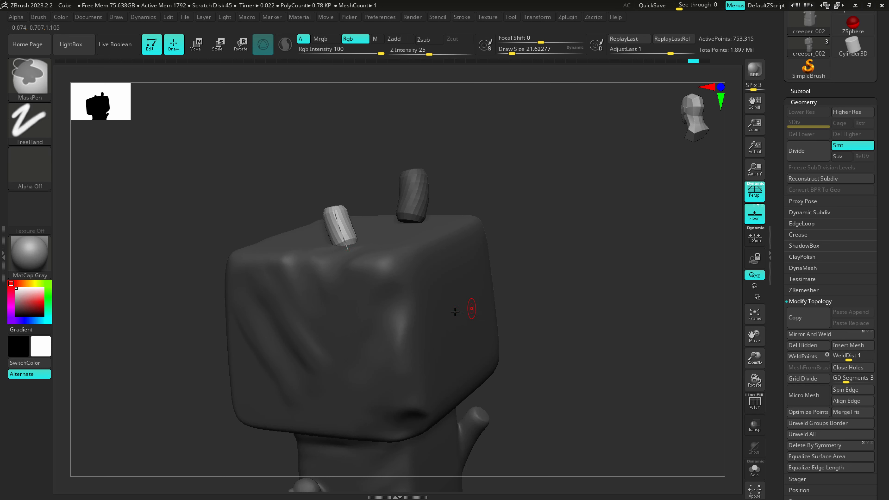
{"action": "right_click_drag", "start_coordinate": [397, 284], "coordinate": [351, 272]}
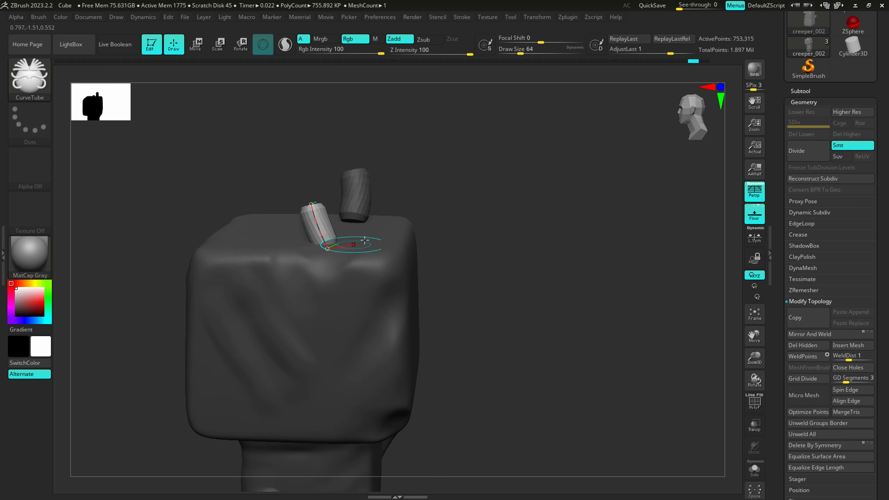
{"action": "left_click_drag", "start_coordinate": [317, 249], "coordinate": [244, 249]}
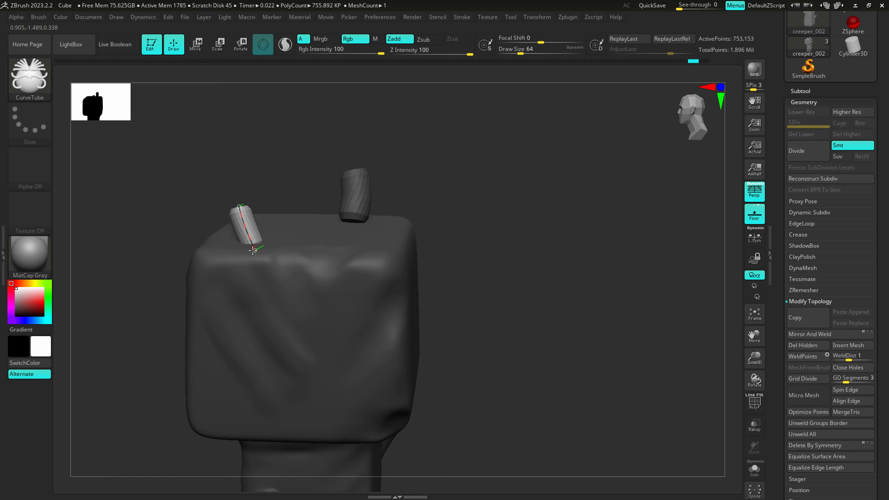
{"action": "left_click", "coordinate": [307, 280]}
- Clear the mask and remesh the head with DynaMesh to fuse both stubs into it
{"action": "right_click_drag", "start_coordinate": [315, 280], "coordinate": [408, 265]}
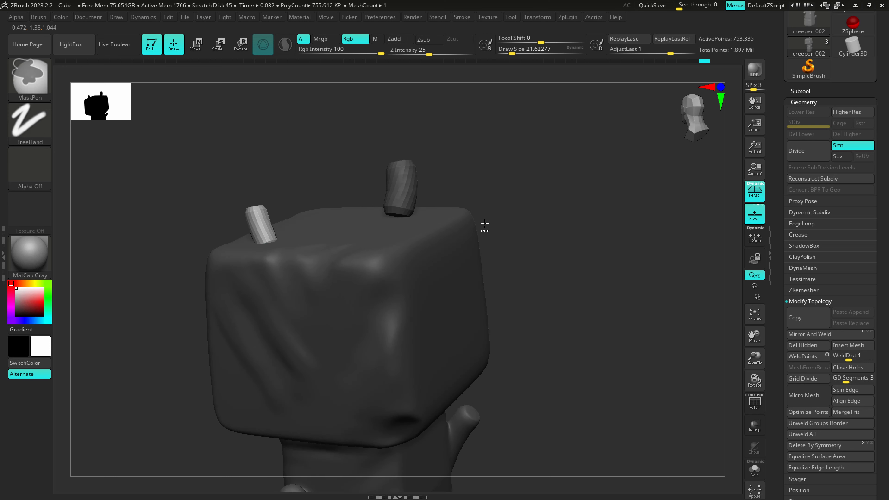
{"action": "left_click_drag", "start_coordinate": [562, 209], "coordinate": [590, 194], "text": "ctrl"}
{"action": "left_click_drag", "start_coordinate": [537, 264], "coordinate": [604, 212], "text": "ctrl"}
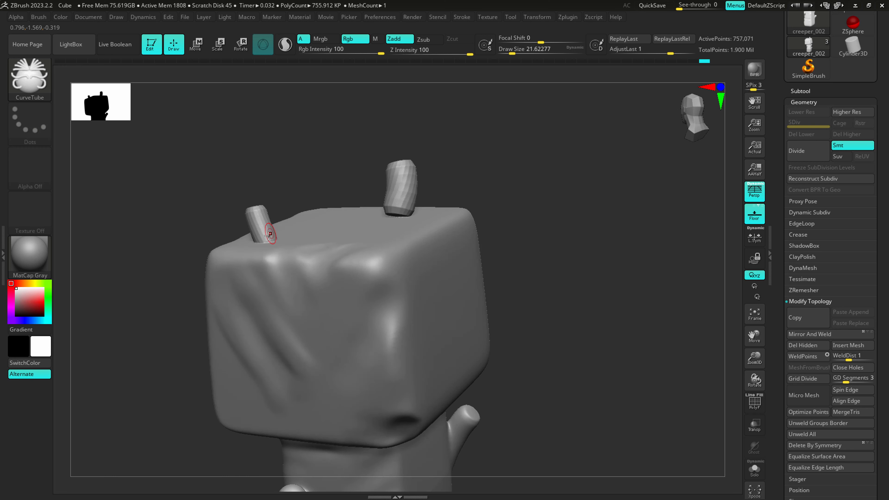
- Enlarge the draw size to about 74 and smooth both stubs on top of the head
{"action": "key", "text": "bracketright"}
{"action": "key", "text": "bracketright"}
{"action": "key", "text": "bracketright"}
{"action": "key", "text": "bracketright"}
{"action": "key", "text": "bracketright"}
{"action": "left_click_drag", "start_coordinate": [269, 239], "coordinate": [260, 217], "text": "shift"}
{"action": "left_click_drag", "start_coordinate": [398, 214], "coordinate": [406, 198], "text": "shift"}
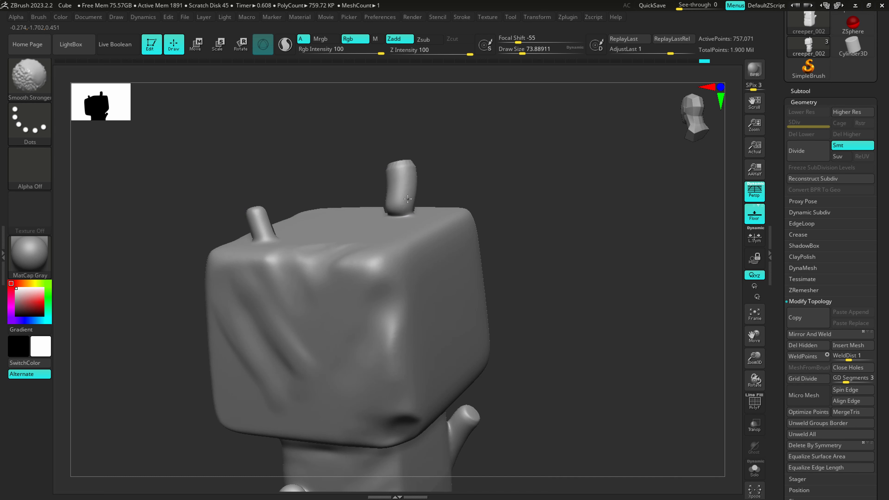
- Thicken the upright stub's base with the Inflat brush and smooth its remeshed join into the head
{"action": "key", "text": "b"}
{"action": "key", "text": "i"}
{"action": "key", "text": "n"}
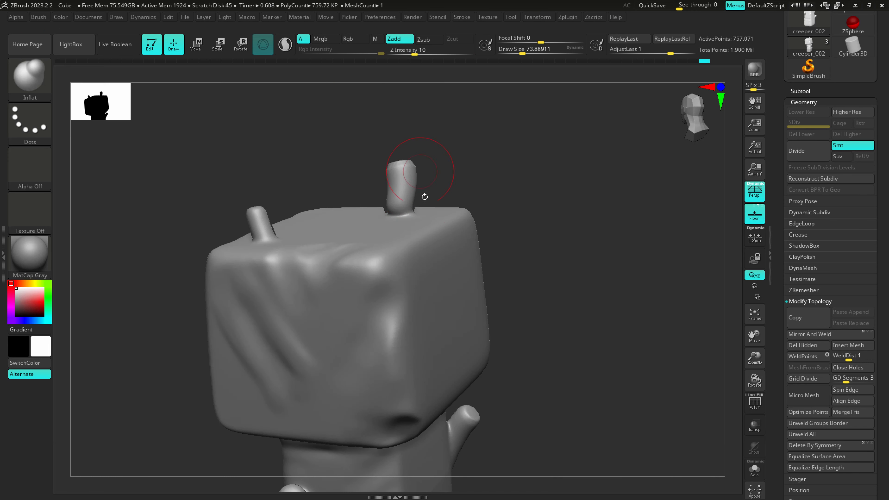
{"action": "left_click_drag", "start_coordinate": [390, 217], "coordinate": [409, 203]}
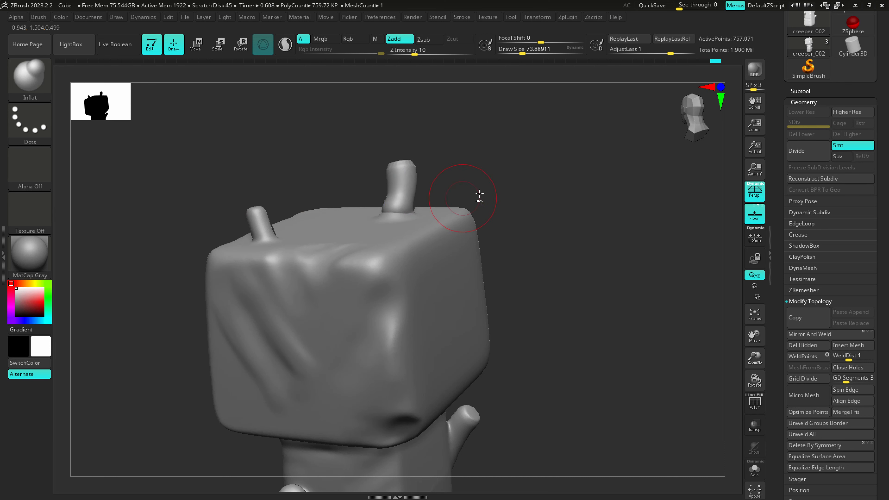
{"action": "key", "text": "ctrl"}
{"action": "mouse_move", "coordinate": [399, 216]}
{"action": "left_mouse_down", "text": "shift"}
{"action": "mouse_move", "coordinate": [390, 215]}
{"action": "mouse_move", "coordinate": [410, 209]}
{"action": "left_mouse_up", "text": "shift"}
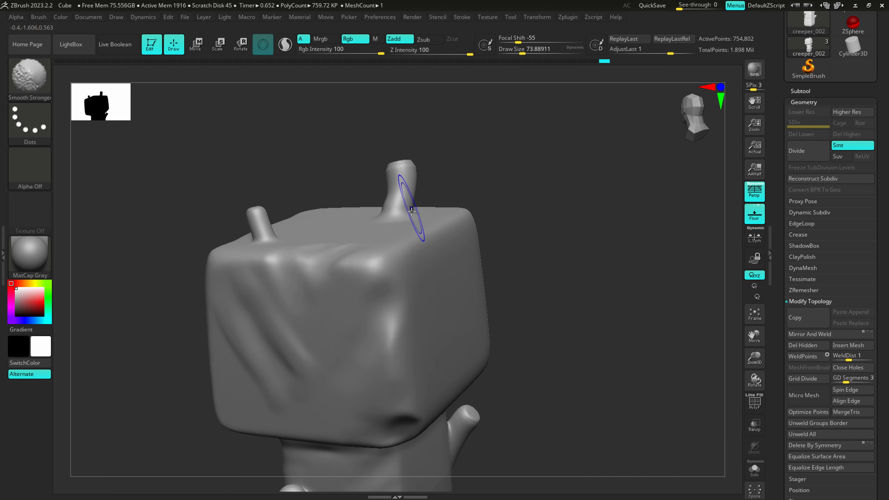
- Select the ClipCurve brush and cut the upright stub's top off at a slant
{"action": "mouse_move", "coordinate": [376, 254]}
{"action": "right_mouse_down"}
{"action": "mouse_move", "coordinate": [392, 235]}
{"action": "mouse_move", "coordinate": [389, 274]}
{"action": "right_mouse_up"}
{"action": "right_click_drag", "start_coordinate": [383, 187], "coordinate": [378, 207], "text": "ctrl"}
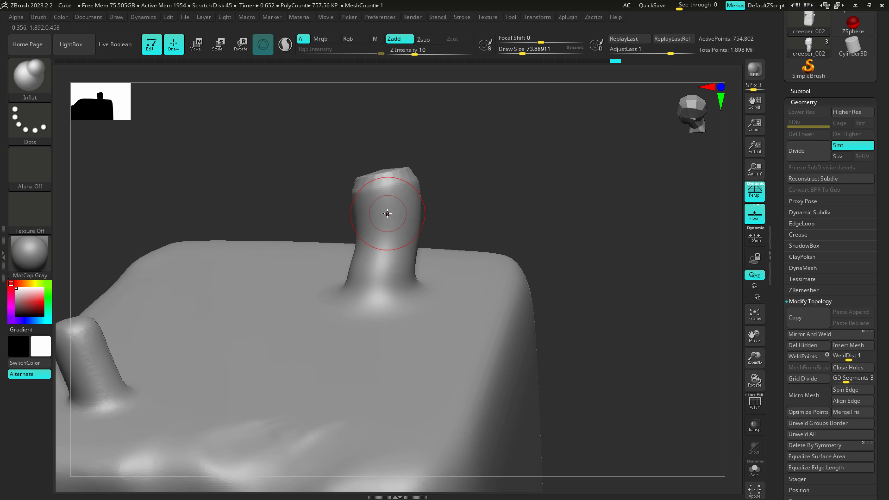
{"action": "key", "text": "ctrl+shift"}
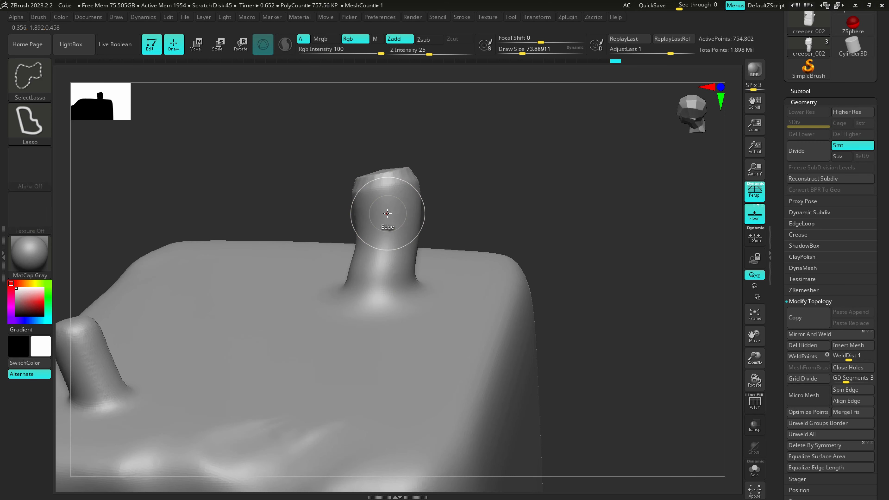
{"action": "left_click", "coordinate": [32, 81], "text": "ctrl+shift"}
{"action": "left_click", "coordinate": [183, 133], "text": "ctrl+shift"}
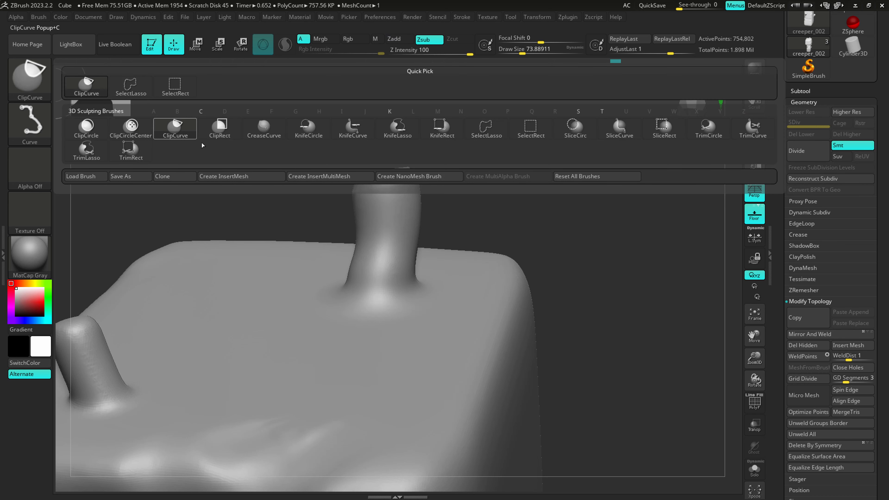
{"action": "mouse_move", "coordinate": [261, 219]}
{"action": "left_mouse_down", "text": "ctrl+shift"}
{"action": "mouse_move", "coordinate": [468, 175]}
{"action": "mouse_move", "coordinate": [370, 187]}
{"action": "mouse_move", "coordinate": [395, 195]}
{"action": "mouse_move", "coordinate": [448, 160]}
{"action": "mouse_move", "coordinate": [442, 196]}
{"action": "mouse_move", "coordinate": [418, 185]}
{"action": "left_mouse_up", "text": "ctrl+shift"}
{"action": "key", "text": "alt"}
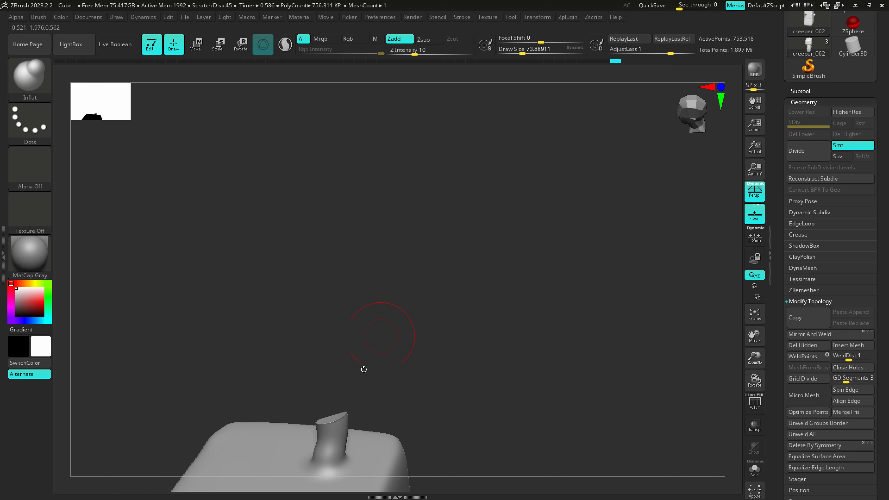
{"action": "key", "text": "shift"}
{"action": "left_click_drag", "start_coordinate": [361, 403], "coordinate": [404, 287], "text": "alt"}
- Save the tool over creeper_002.ztl and save an incremented version as creeper_003.ztl
{"action": "left_click_drag", "start_coordinate": [843, 97], "coordinate": [840, 234]}
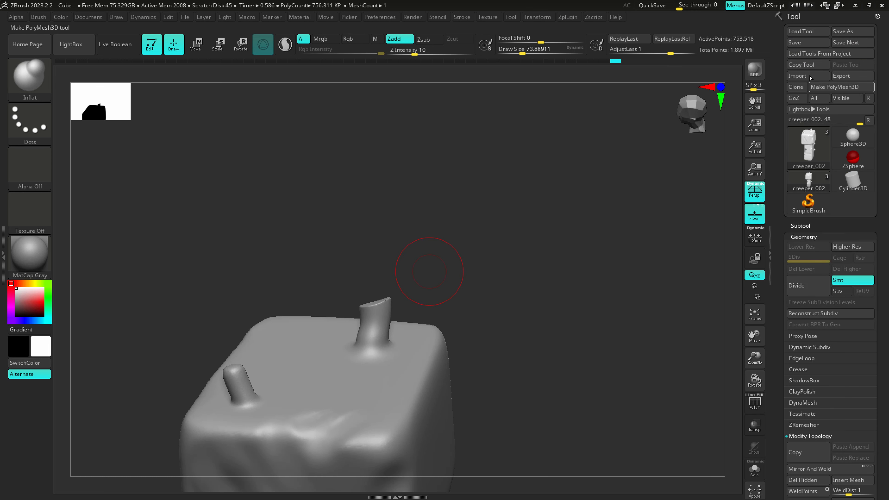
{"action": "left_click", "coordinate": [804, 43]}
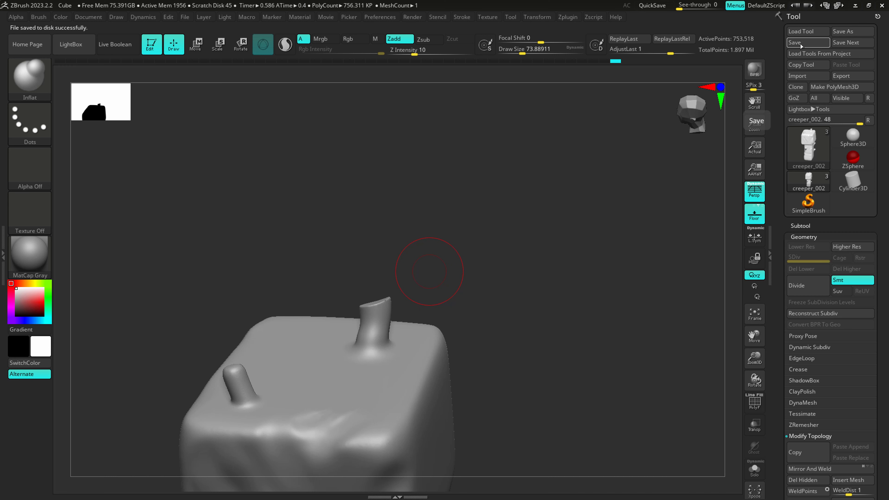
{"action": "left_click", "coordinate": [851, 31]}
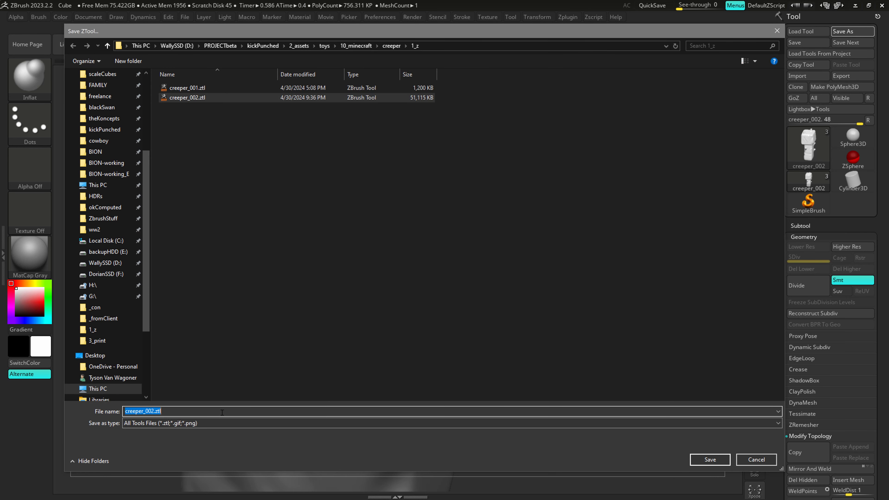
{"action": "left_click", "coordinate": [713, 459]}
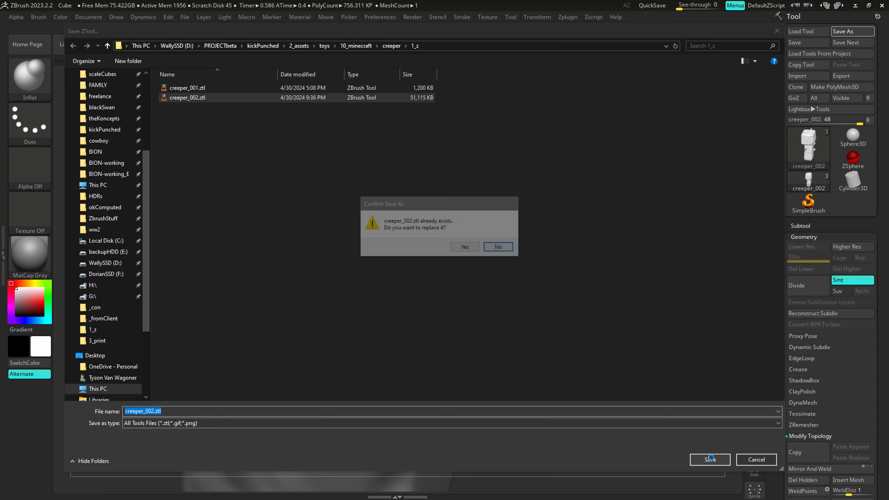
{"action": "left_click", "coordinate": [469, 248]}
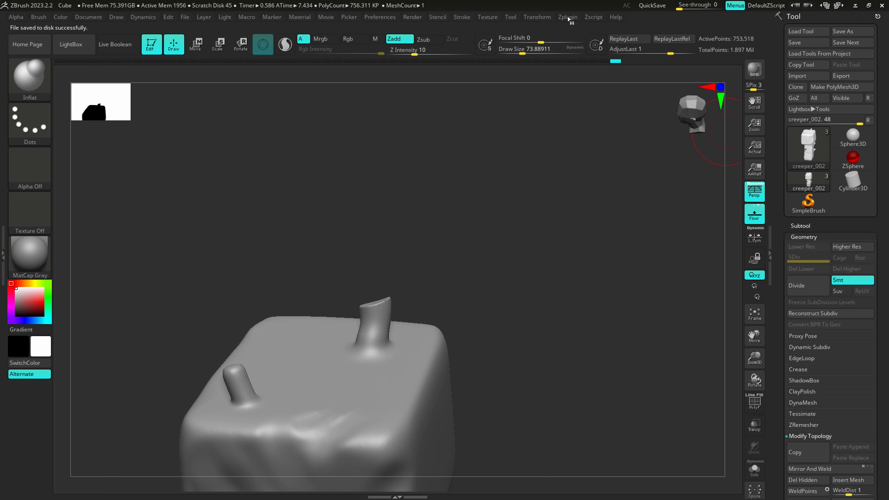
{"action": "left_click", "coordinate": [808, 43]}
{"action": "left_click", "coordinate": [841, 33]}
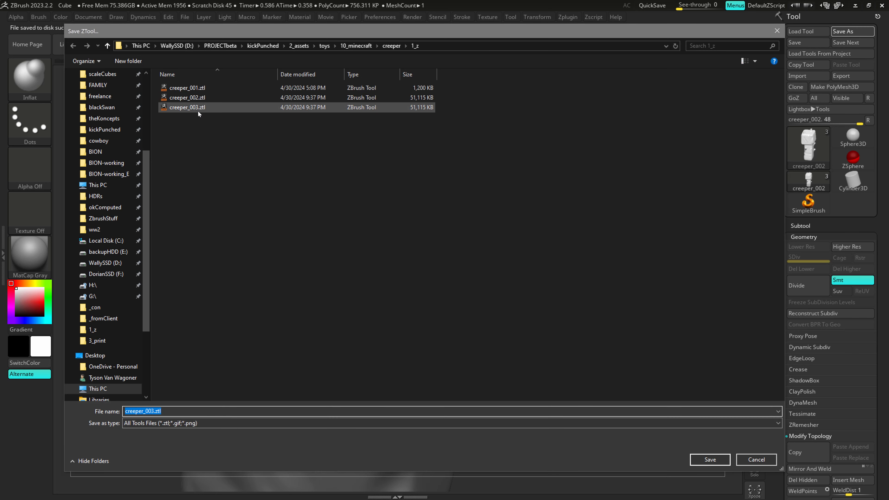
{"action": "key", "text": "Escape"}
- Clip the tip of the smaller slanted head stub at an angle with ClipCurve
{"action": "right_click_drag", "start_coordinate": [406, 258], "coordinate": [443, 94], "text": "alt"}
{"action": "mouse_move", "coordinate": [285, 224]}
{"action": "right_mouse_down"}
{"action": "mouse_move", "coordinate": [240, 193]}
{"action": "mouse_move", "coordinate": [285, 218]}
{"action": "mouse_move", "coordinate": [258, 198]}
{"action": "right_mouse_up"}
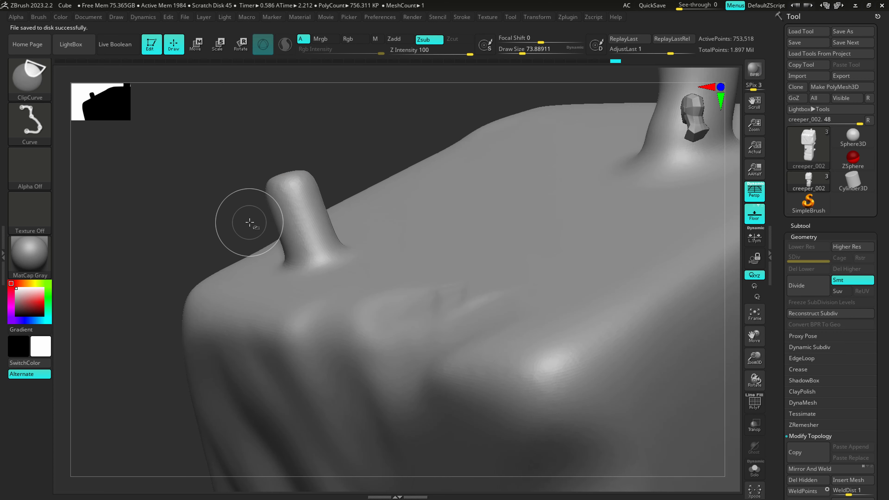
{"action": "left_click_drag", "start_coordinate": [249, 221], "coordinate": [306, 169], "text": "ctrl+shift"}
{"action": "right_click_drag", "start_coordinate": [363, 229], "coordinate": [329, 183], "text": "ctrl"}
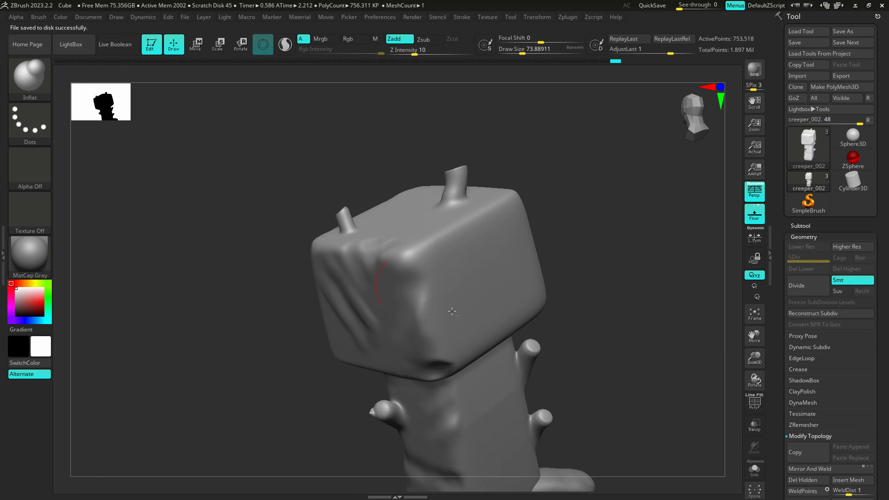
- Clip the rounded tips of the three torso branch stubs into angled flat cuts with ClipCurve
{"action": "mouse_move", "coordinate": [482, 361]}
{"action": "right_mouse_down", "text": "alt"}
{"action": "mouse_move", "coordinate": [441, 235]}
{"action": "mouse_move", "coordinate": [532, 298]}
{"action": "mouse_move", "coordinate": [527, 233]}
{"action": "right_mouse_up", "text": "alt"}
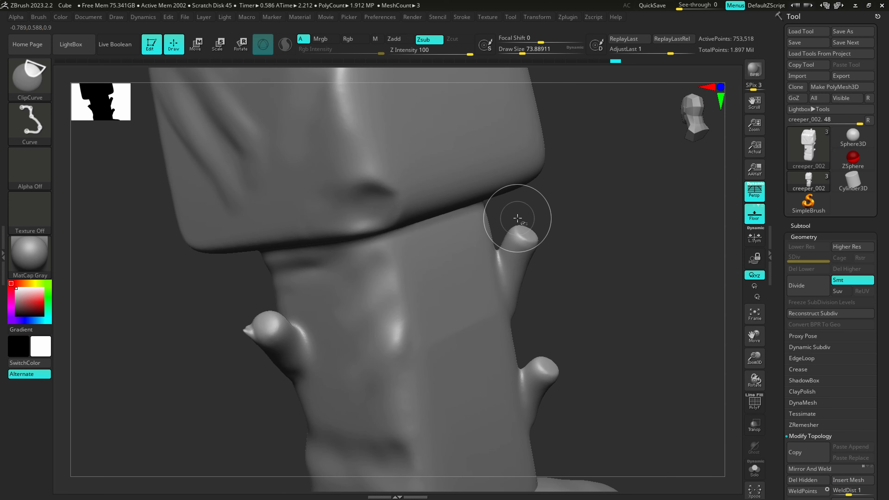
{"action": "mouse_move", "coordinate": [518, 218]}
{"action": "left_mouse_down", "text": "ctrl+shift"}
{"action": "mouse_move", "coordinate": [531, 254]}
{"action": "mouse_move", "coordinate": [551, 253]}
{"action": "left_mouse_up", "text": "ctrl+shift"}
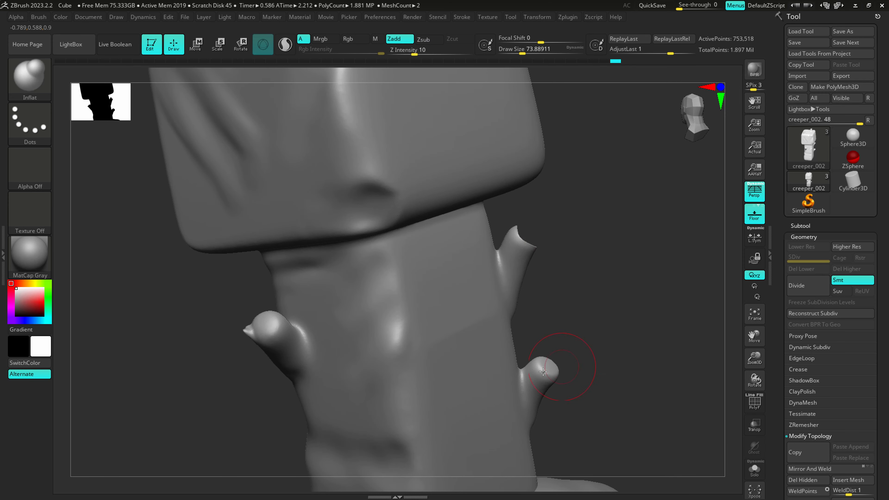
{"action": "right_click_drag", "start_coordinate": [318, 332], "coordinate": [254, 339]}
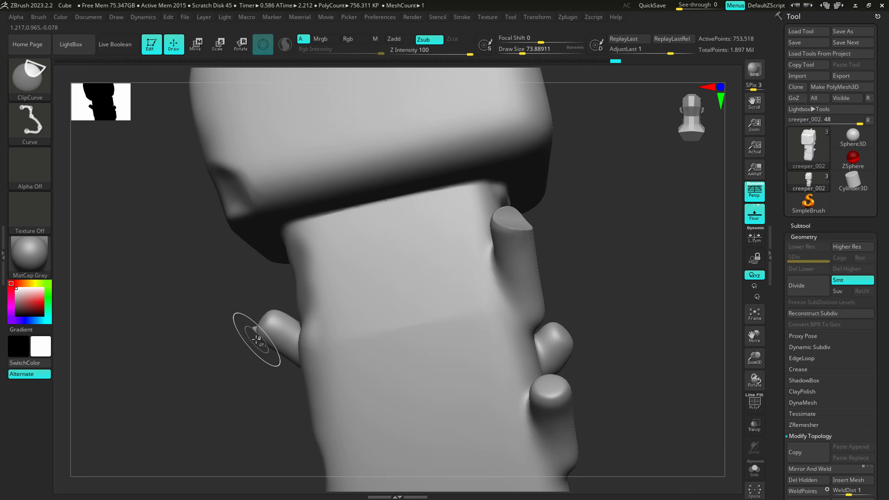
{"action": "left_click_drag", "start_coordinate": [254, 339], "coordinate": [278, 308], "text": "ctrl+shift"}
{"action": "right_click_drag", "start_coordinate": [406, 321], "coordinate": [595, 361]}
{"action": "left_click_drag", "start_coordinate": [560, 346], "coordinate": [592, 377], "text": "ctrl+shift"}
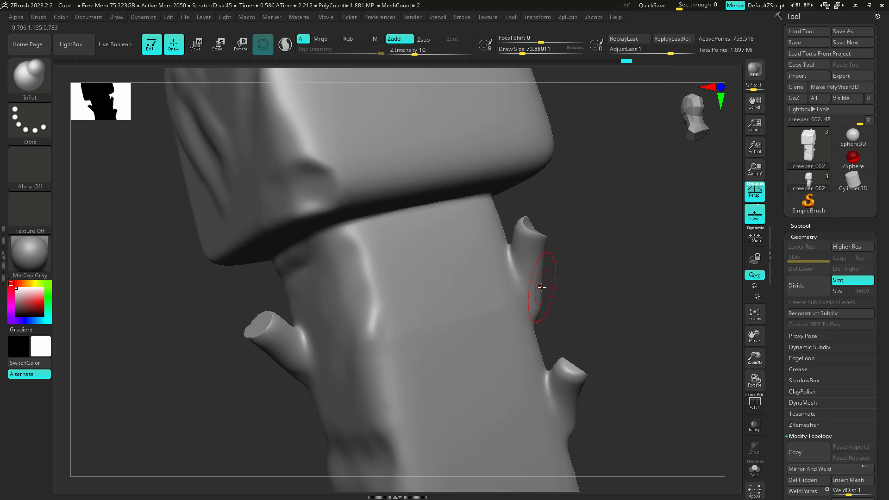
- Switch to the SnakeHook brush with draw size about 27 and start pulling the upper torso stub's cut edge
{"action": "key", "text": "s"}
{"action": "left_click", "coordinate": [547, 235]}
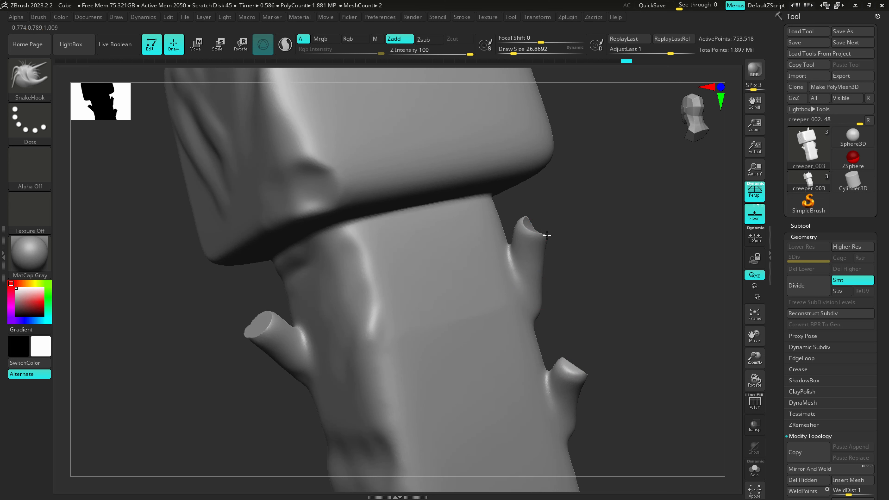
- Pull jagged splinters out of the broken ends of the branch stubs on the trunk with the SnakeHook brush
{"action": "left_click_drag", "start_coordinate": [589, 358], "coordinate": [567, 360]}
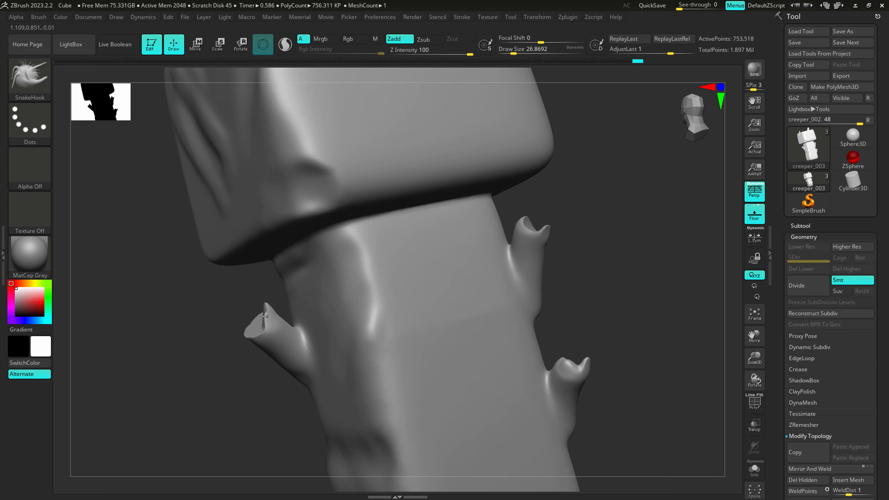
{"action": "key", "text": "ctrl"}
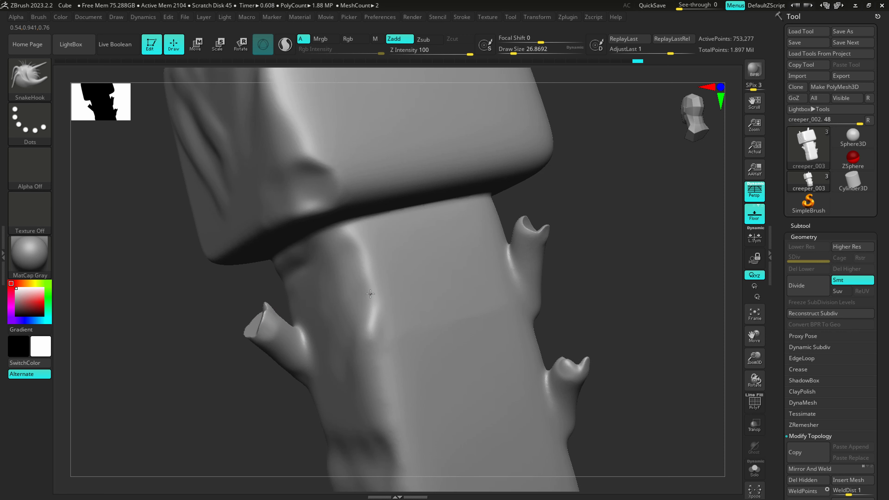
{"action": "mouse_move", "coordinate": [369, 294]}
{"action": "right_mouse_down", "text": "ctrl"}
{"action": "mouse_move", "coordinate": [339, 288]}
{"action": "mouse_move", "coordinate": [413, 284]}
{"action": "mouse_move", "coordinate": [347, 278]}
{"action": "mouse_move", "coordinate": [354, 252]}
{"action": "mouse_move", "coordinate": [377, 274]}
{"action": "mouse_move", "coordinate": [371, 223]}
{"action": "right_mouse_up", "text": "ctrl"}
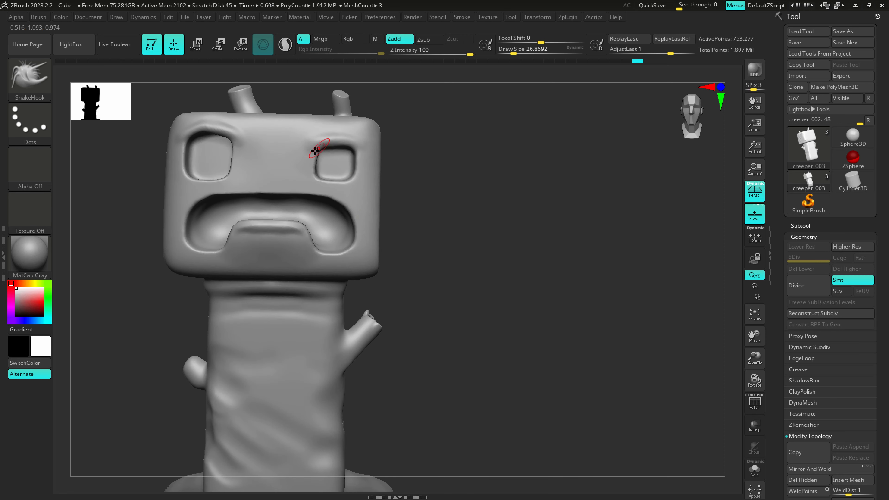
- Pull angry brow ridges over both eyes with the SnakeHook brush at a draw size of about 54
{"action": "key", "text": "s"}
{"action": "left_click_drag", "start_coordinate": [313, 152], "coordinate": [315, 151]}
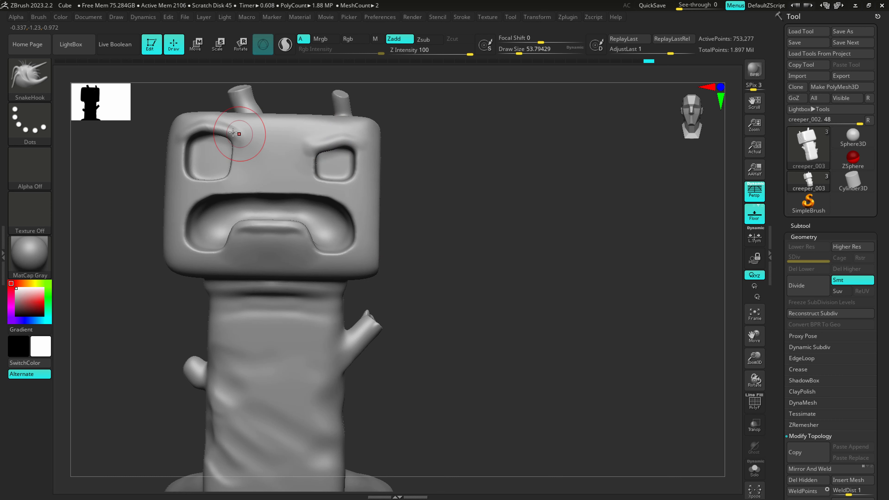
{"action": "left_click_drag", "start_coordinate": [233, 132], "coordinate": [201, 117]}
- Swell the brow above the larger eye and the base of the side branch with the Inflat brush
{"action": "left_click", "coordinate": [37, 73]}
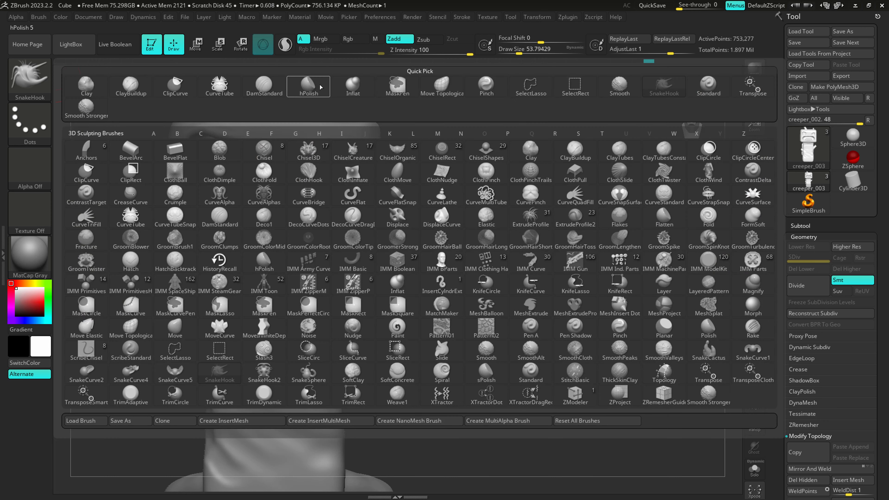
{"action": "left_click", "coordinate": [320, 88]}
{"action": "left_click_drag", "start_coordinate": [203, 127], "coordinate": [202, 126]}
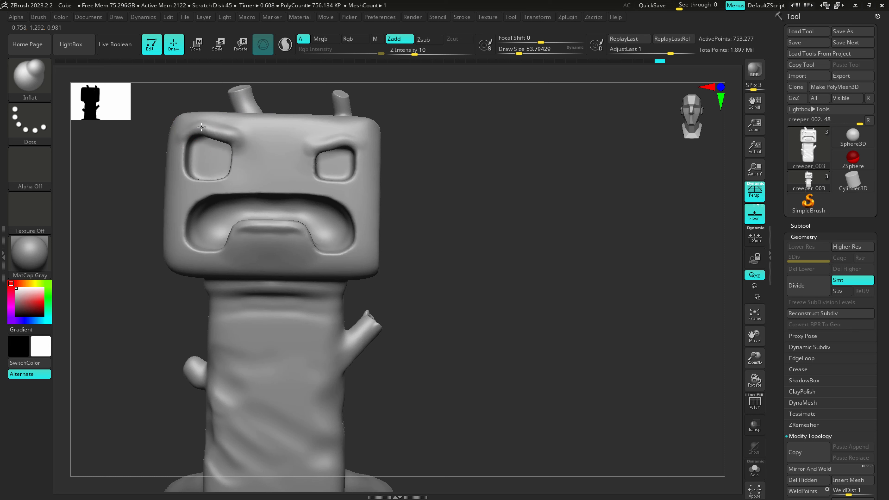
{"action": "mouse_move", "coordinate": [368, 139]}
{"action": "right_mouse_down", "text": "ctrl"}
{"action": "mouse_move", "coordinate": [361, 242]}
{"action": "mouse_move", "coordinate": [388, 274]}
{"action": "mouse_move", "coordinate": [387, 290]}
{"action": "right_mouse_up", "text": "ctrl"}
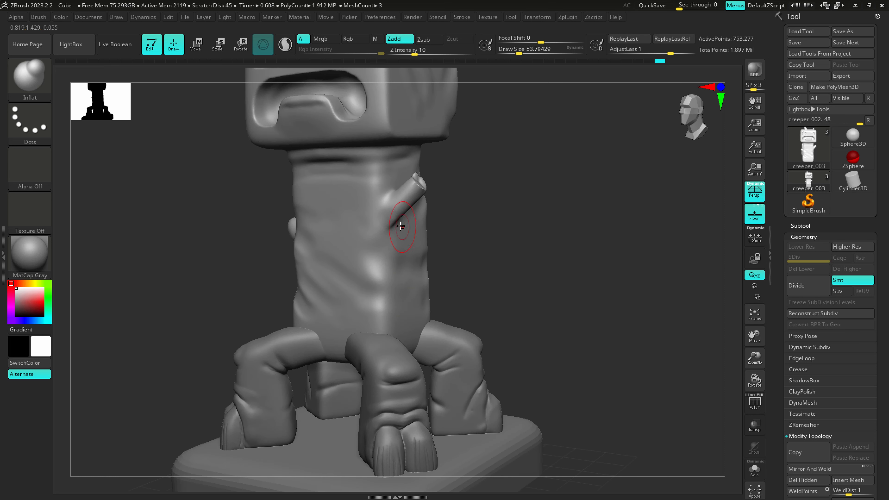
{"action": "left_click_drag", "start_coordinate": [388, 214], "coordinate": [397, 210]}
- Try to wrap a thin vine diagonally around the trunk with the CurveTubeSnap brush
{"action": "mouse_move", "coordinate": [397, 210]}
{"action": "right_mouse_down"}
{"action": "mouse_move", "coordinate": [430, 260]}
{"action": "mouse_move", "coordinate": [492, 254]}
{"action": "mouse_move", "coordinate": [429, 308]}
{"action": "mouse_move", "coordinate": [460, 189]}
{"action": "mouse_move", "coordinate": [460, 214]}
{"action": "right_mouse_up"}
{"action": "key", "text": "b"}
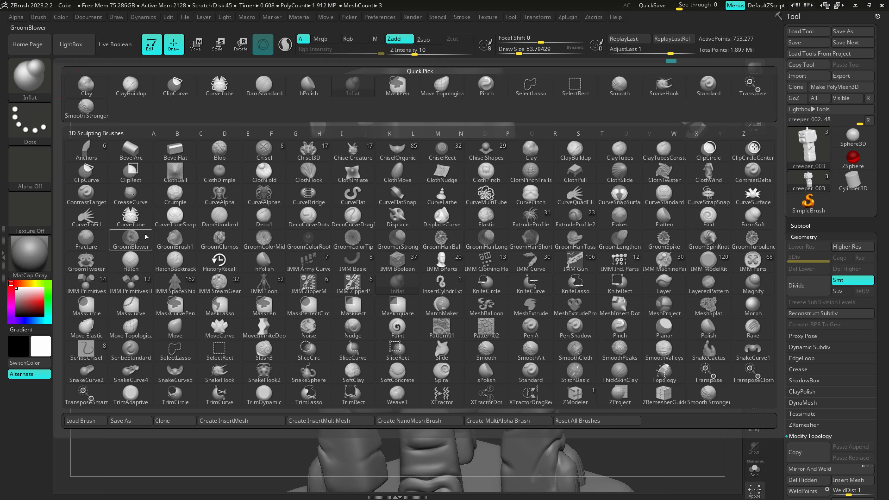
{"action": "left_click", "coordinate": [180, 219]}
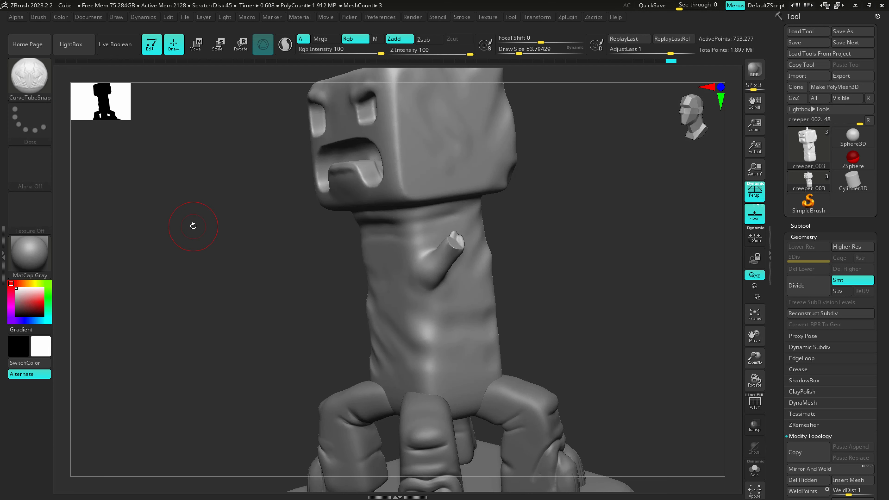
{"action": "right_click_drag", "start_coordinate": [403, 276], "coordinate": [382, 232]}
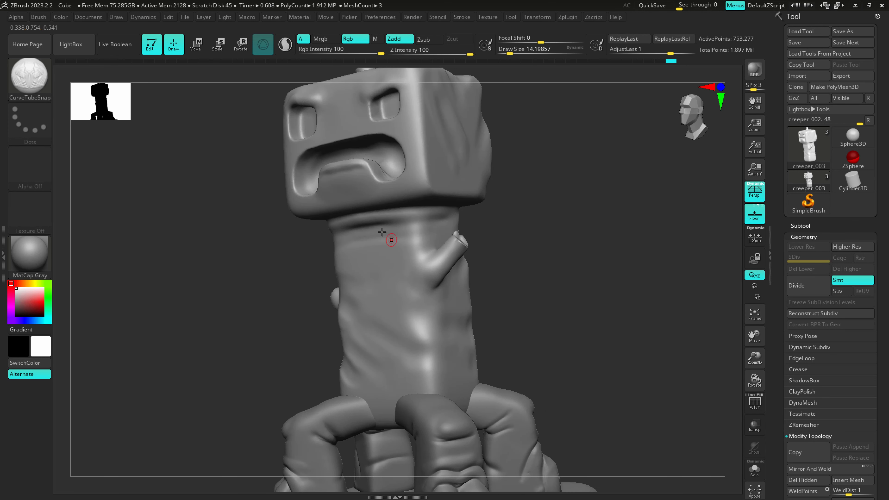
{"action": "left_click_drag", "start_coordinate": [465, 349], "coordinate": [477, 344]}
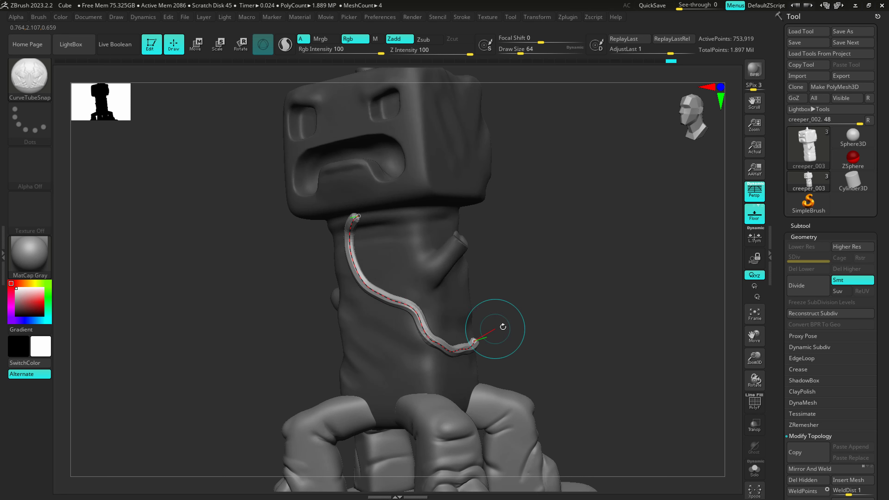
{"action": "mouse_move", "coordinate": [502, 327]}
{"action": "right_mouse_down"}
{"action": "mouse_move", "coordinate": [447, 312]}
{"action": "mouse_move", "coordinate": [467, 287]}
{"action": "right_mouse_up"}
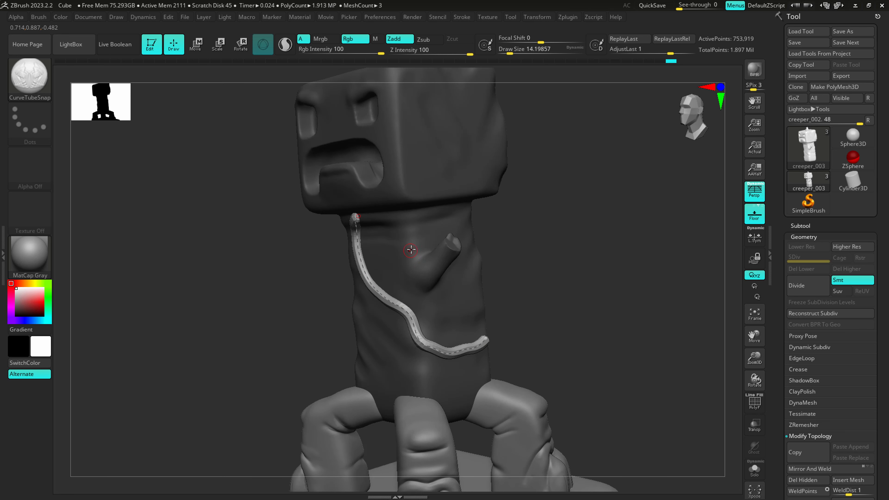
{"action": "key", "text": "ctrl+z"}
- Carve a crease at the base of the side branch with the DamStandard brush and smooth it
{"action": "right_click_drag", "start_coordinate": [462, 252], "coordinate": [382, 255]}
{"action": "left_click", "coordinate": [32, 80]}
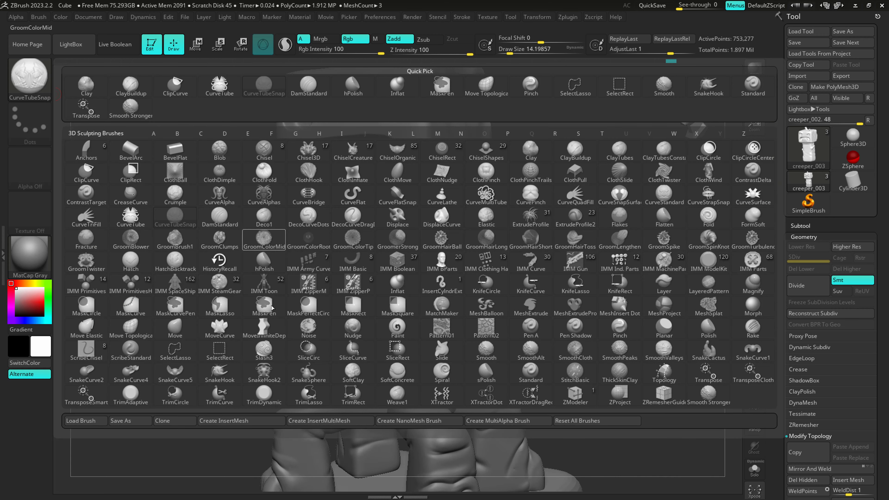
{"action": "key", "text": "d"}
{"action": "key", "text": "s"}
{"action": "key", "text": "s"}
{"action": "mouse_move", "coordinate": [428, 278]}
{"action": "left_mouse_down"}
{"action": "mouse_move", "coordinate": [435, 278]}
{"action": "mouse_move", "coordinate": [420, 269]}
{"action": "mouse_move", "coordinate": [438, 288]}
{"action": "left_mouse_up"}
{"action": "right_click_drag", "start_coordinate": [433, 270], "coordinate": [458, 267]}
{"action": "left_click_drag", "start_coordinate": [420, 260], "coordinate": [413, 271], "text": "shift"}
- Carve diagonal creases down the trunk with the DamStandard brush, ending at draw size 28.75
{"action": "left_click_drag", "start_coordinate": [314, 242], "coordinate": [352, 295]}
{"action": "key", "text": "s"}
{"action": "left_click_drag", "start_coordinate": [333, 263], "coordinate": [366, 318]}
{"action": "key", "text": "shift"}
{"action": "mouse_move", "coordinate": [409, 273]}
{"action": "right_mouse_down", "text": "ctrl"}
{"action": "mouse_move", "coordinate": [409, 259]}
{"action": "mouse_move", "coordinate": [411, 281]}
{"action": "mouse_move", "coordinate": [417, 274]}
{"action": "mouse_move", "coordinate": [393, 286]}
{"action": "mouse_move", "coordinate": [333, 289]}
{"action": "right_mouse_up", "text": "ctrl"}
{"action": "key", "text": "shift"}
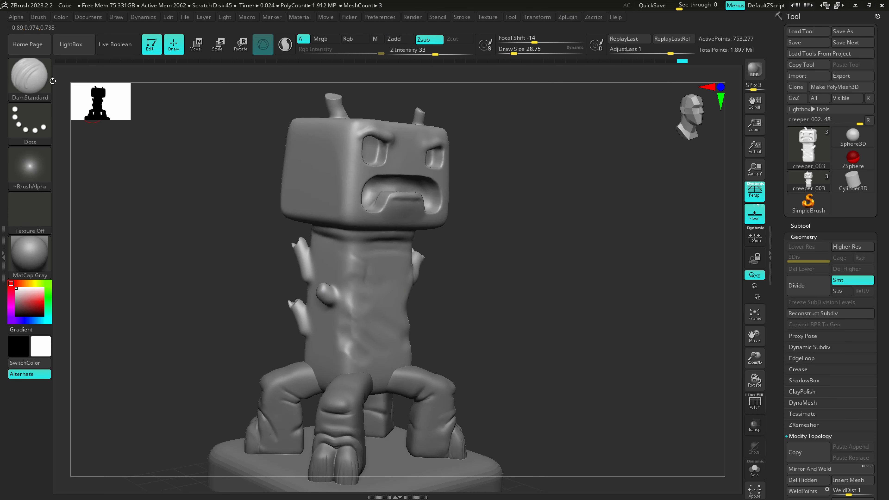
- Flatten the end of the short middle stub with the hPolish brush at a draw size of about 39
{"action": "key", "text": "b"}
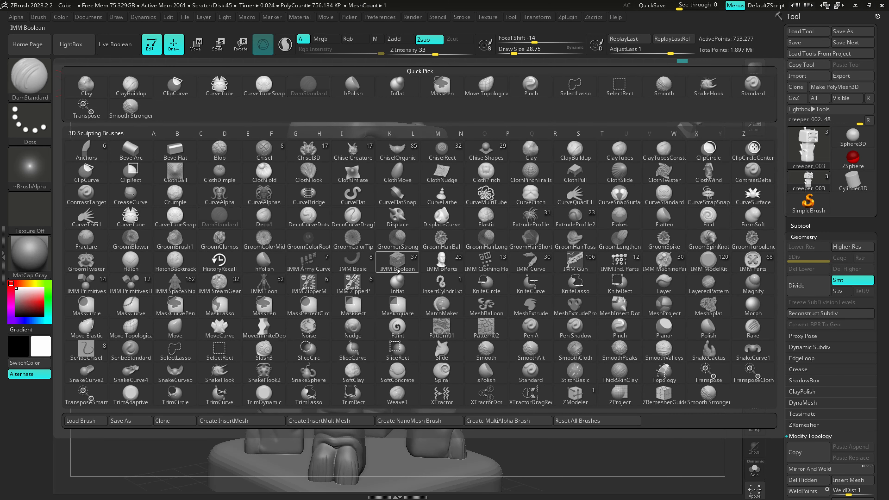
{"action": "key", "text": "h"}
{"action": "key", "text": "p"}
{"action": "right_click_drag", "start_coordinate": [312, 285], "coordinate": [336, 296], "text": "ctrl"}
{"action": "key", "text": "s"}
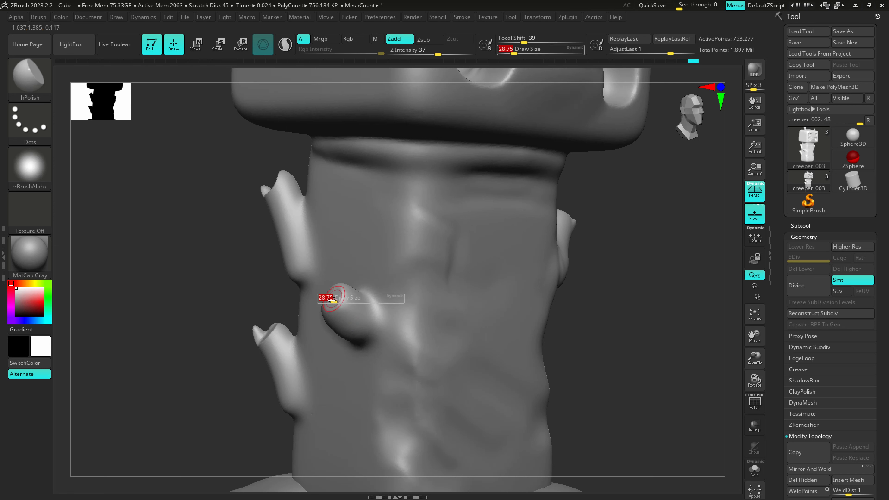
{"action": "left_click_drag", "start_coordinate": [329, 303], "coordinate": [332, 303]}
{"action": "left_click_drag", "start_coordinate": [331, 304], "coordinate": [336, 289]}
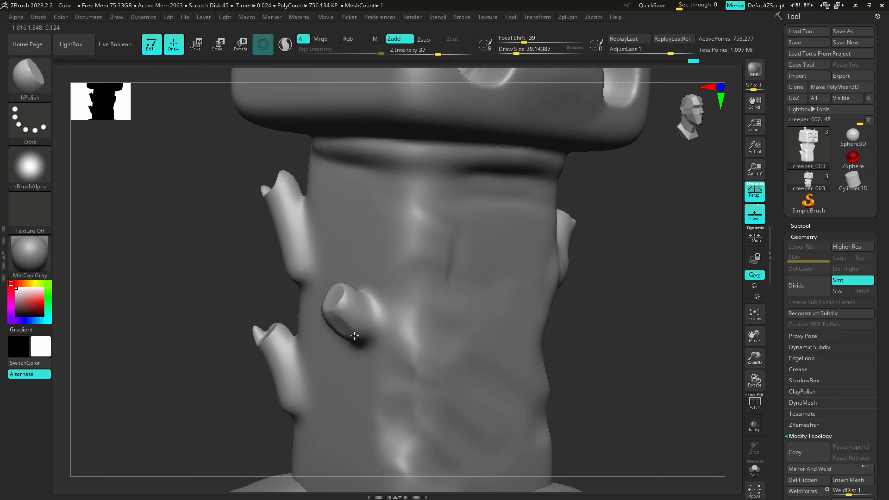
- Build up collars around the bases of the middle, lower and upper stubs with the ClayBuildup brush
{"action": "left_click", "coordinate": [30, 78]}
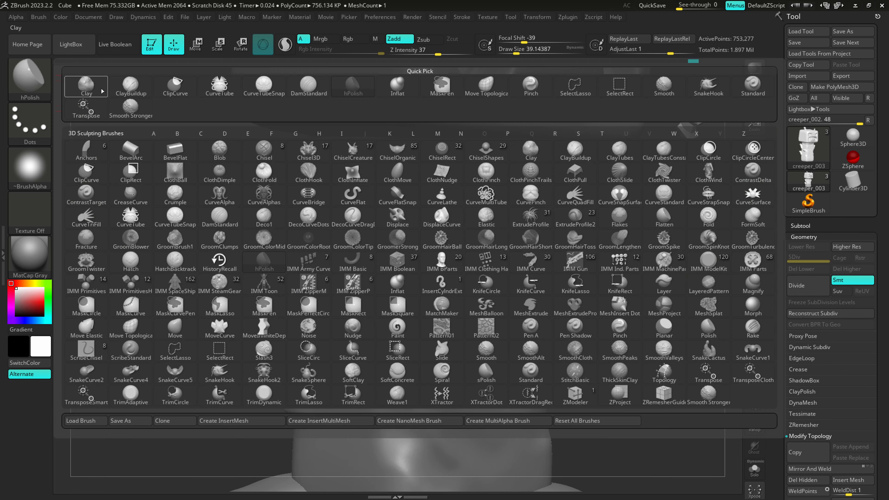
{"action": "left_click", "coordinate": [133, 87]}
{"action": "mouse_move", "coordinate": [378, 308]}
{"action": "left_mouse_down"}
{"action": "mouse_move", "coordinate": [359, 352]}
{"action": "mouse_move", "coordinate": [374, 352]}
{"action": "left_mouse_up"}
{"action": "mouse_move", "coordinate": [294, 414]}
{"action": "left_mouse_down"}
{"action": "mouse_move", "coordinate": [302, 407]}
{"action": "mouse_move", "coordinate": [295, 345]}
{"action": "mouse_move", "coordinate": [296, 371]}
{"action": "left_mouse_up"}
{"action": "left_click_drag", "start_coordinate": [309, 252], "coordinate": [306, 274]}
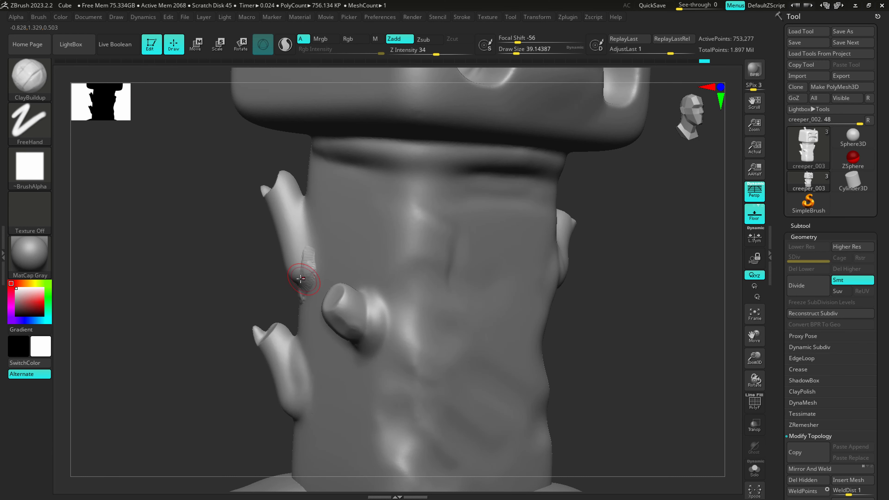
{"action": "right_click_drag", "start_coordinate": [266, 279], "coordinate": [308, 282]}
{"action": "left_click_drag", "start_coordinate": [305, 280], "coordinate": [273, 288]}
{"action": "right_click_drag", "start_coordinate": [269, 287], "coordinate": [308, 281]}
{"action": "mouse_move", "coordinate": [275, 290]}
{"action": "left_mouse_down"}
{"action": "mouse_move", "coordinate": [257, 266]}
{"action": "mouse_move", "coordinate": [263, 258]}
{"action": "mouse_move", "coordinate": [299, 260]}
{"action": "left_mouse_up"}
- Carve a crease around the base of the upper stub with the DamStandard brush
{"action": "right_click_drag", "start_coordinate": [300, 264], "coordinate": [280, 258]}
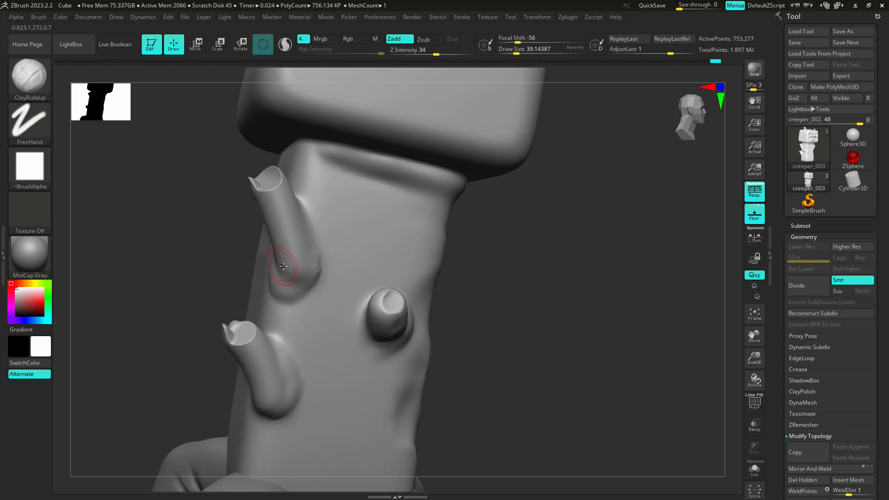
{"action": "key", "text": "b"}
{"action": "key", "text": "d"}
{"action": "key", "text": "s"}
{"action": "mouse_move", "coordinate": [275, 263]}
{"action": "left_mouse_down"}
{"action": "mouse_move", "coordinate": [294, 283]}
{"action": "mouse_move", "coordinate": [316, 255]}
{"action": "mouse_move", "coordinate": [309, 246]}
{"action": "left_mouse_up"}
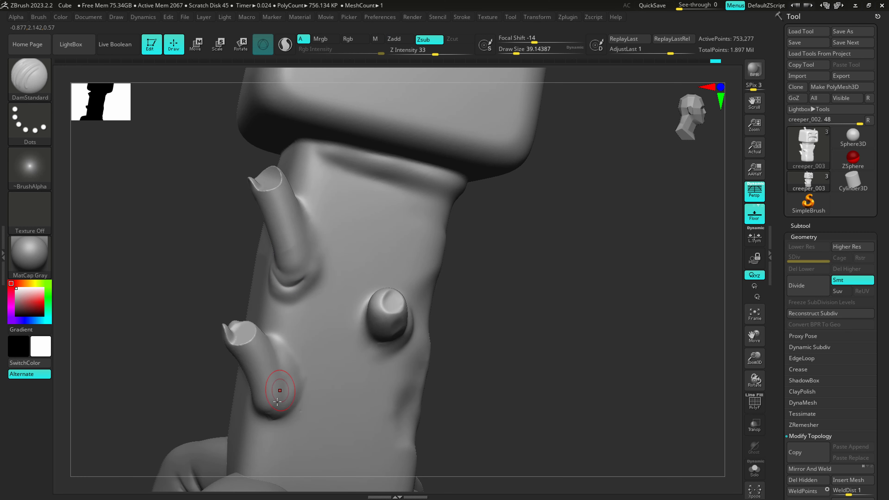
- Carve creases around the lower stub's base with the DamStandard brush and smooth the surrounding bark
{"action": "right_click_drag", "start_coordinate": [276, 378], "coordinate": [244, 405]}
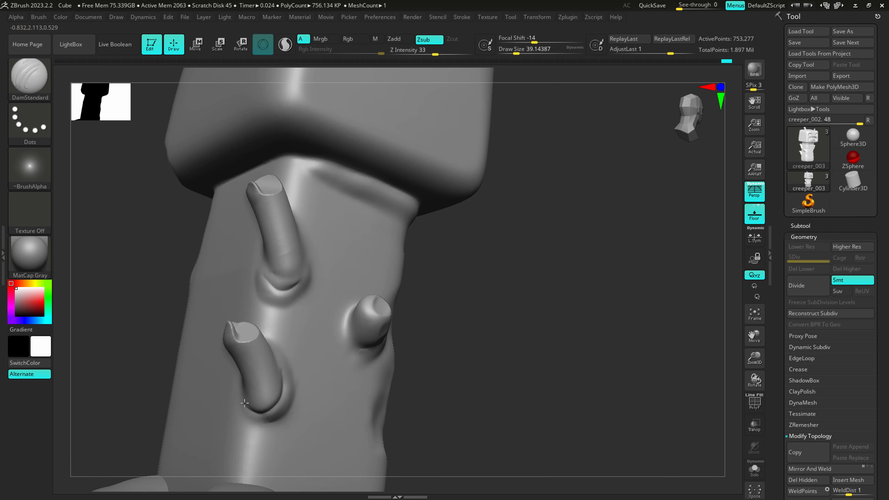
{"action": "mouse_move", "coordinate": [260, 407]}
{"action": "left_mouse_down", "text": "shift"}
{"action": "mouse_move", "coordinate": [278, 392]}
{"action": "mouse_move", "coordinate": [280, 367]}
{"action": "left_mouse_up", "text": "shift"}
{"action": "right_click_drag", "start_coordinate": [268, 377], "coordinate": [244, 365]}
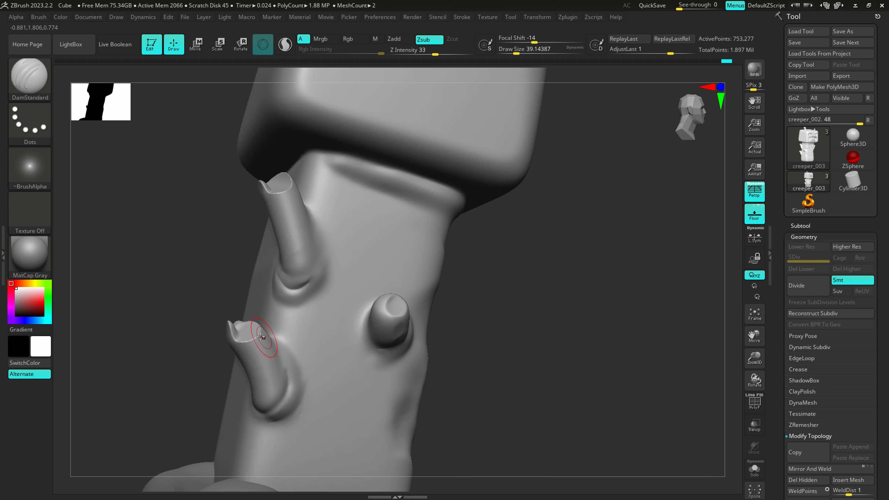
{"action": "left_click_drag", "start_coordinate": [277, 344], "coordinate": [292, 366], "text": "shift"}
{"action": "left_click_drag", "start_coordinate": [255, 418], "coordinate": [302, 370]}
{"action": "left_click_drag", "start_coordinate": [288, 410], "coordinate": [298, 374]}
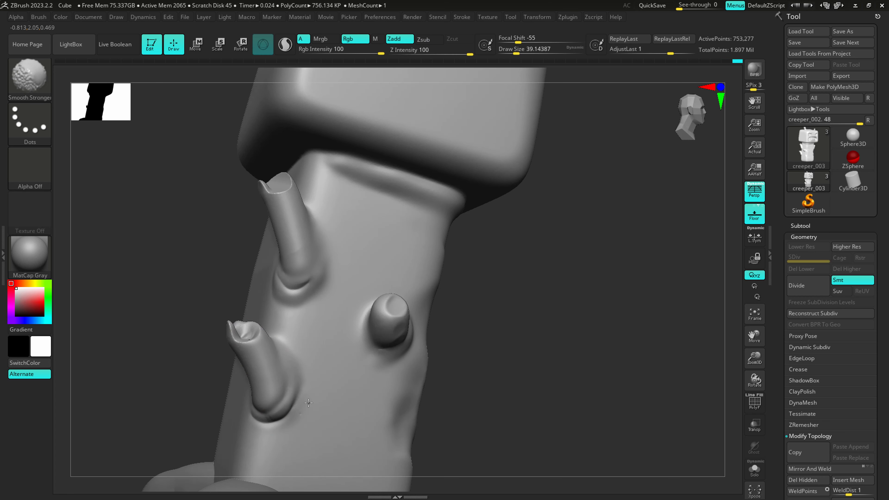
- Carve a crease beneath the short middle stub at a draw size of about 35 and smooth it
{"action": "right_click_drag", "start_coordinate": [302, 389], "coordinate": [312, 326], "text": "ctrl"}
{"action": "mouse_move", "coordinate": [311, 326]}
{"action": "right_mouse_down"}
{"action": "mouse_move", "coordinate": [315, 343]}
{"action": "mouse_move", "coordinate": [354, 360]}
{"action": "mouse_move", "coordinate": [346, 376]}
{"action": "right_mouse_up"}
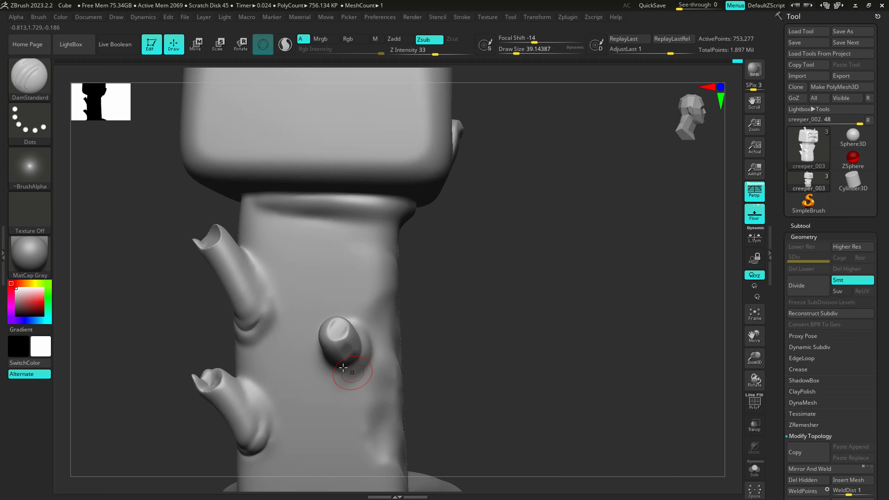
{"action": "key", "text": "s"}
{"action": "left_click_drag", "start_coordinate": [342, 364], "coordinate": [338, 364]}
{"action": "left_click_drag", "start_coordinate": [339, 362], "coordinate": [336, 356], "text": "shift"}
- Carve horizontal wrinkles across the trunk just below the head with the DamStandard brush and soften them
{"action": "mouse_move", "coordinate": [329, 356]}
{"action": "right_mouse_down"}
{"action": "mouse_move", "coordinate": [407, 367]}
{"action": "mouse_move", "coordinate": [334, 331]}
{"action": "right_mouse_up"}
{"action": "mouse_move", "coordinate": [264, 192]}
{"action": "left_mouse_down"}
{"action": "mouse_move", "coordinate": [412, 194]}
{"action": "mouse_move", "coordinate": [294, 215]}
{"action": "left_mouse_up"}
{"action": "left_click_drag", "start_coordinate": [351, 221], "coordinate": [259, 225]}
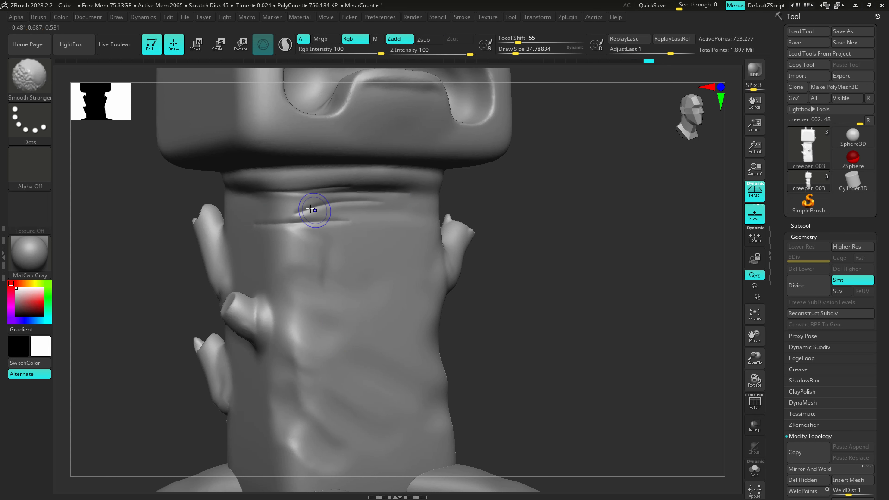
{"action": "mouse_move", "coordinate": [313, 209]}
{"action": "left_mouse_down", "text": "shift"}
{"action": "mouse_move", "coordinate": [299, 216]}
{"action": "mouse_move", "coordinate": [324, 207]}
{"action": "left_mouse_up", "text": "shift"}
- Check the creeper concept sketch in Clip Studio Paint and return to ZBrush
{"action": "key", "text": "alt+Tab"}
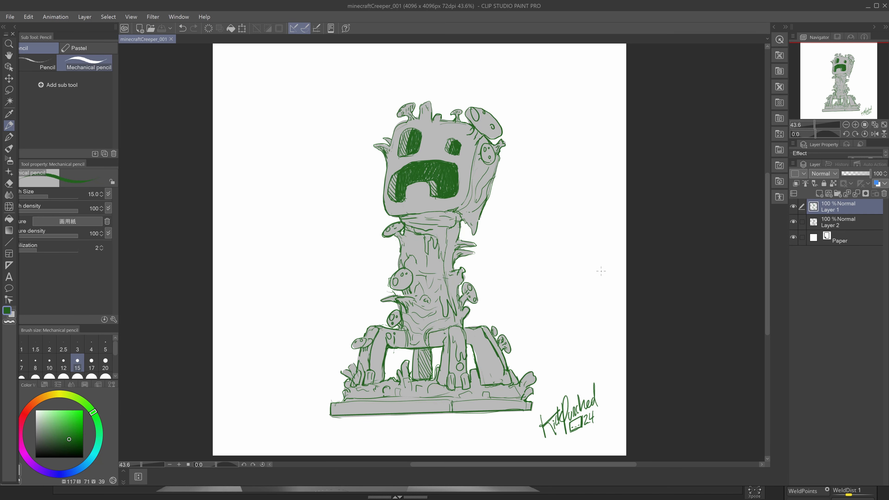
{"action": "key", "text": "alt+Tab"}
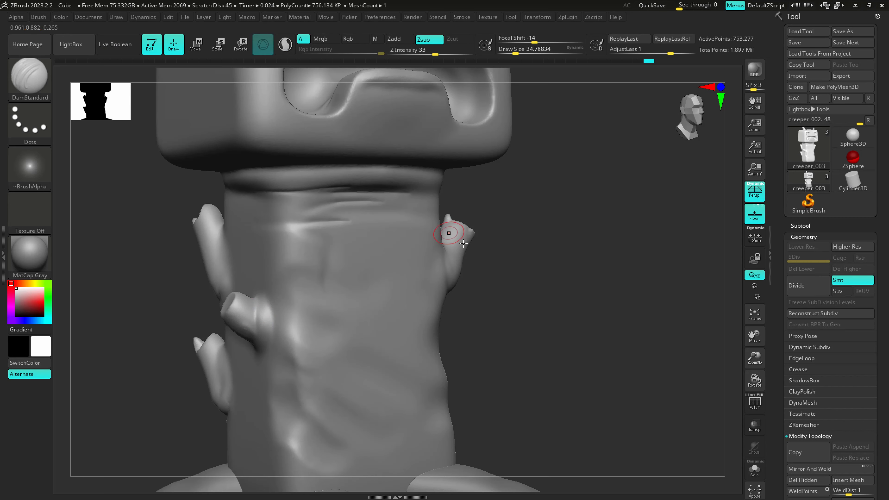
- Save the creeper tool to disk
{"action": "mouse_move", "coordinate": [442, 270]}
{"action": "right_mouse_down"}
{"action": "mouse_move", "coordinate": [407, 322]}
{"action": "mouse_move", "coordinate": [406, 288]}
{"action": "mouse_move", "coordinate": [397, 313]}
{"action": "mouse_move", "coordinate": [506, 387]}
{"action": "mouse_move", "coordinate": [437, 376]}
{"action": "mouse_move", "coordinate": [454, 385]}
{"action": "mouse_move", "coordinate": [413, 383]}
{"action": "mouse_move", "coordinate": [392, 349]}
{"action": "mouse_move", "coordinate": [364, 357]}
{"action": "right_mouse_up"}
{"action": "key", "text": "shift"}
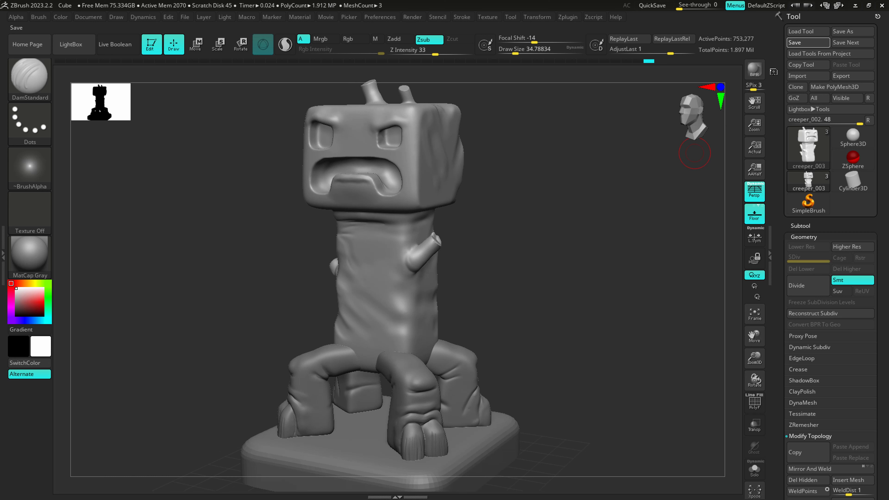
{"action": "left_click", "coordinate": [808, 42]}
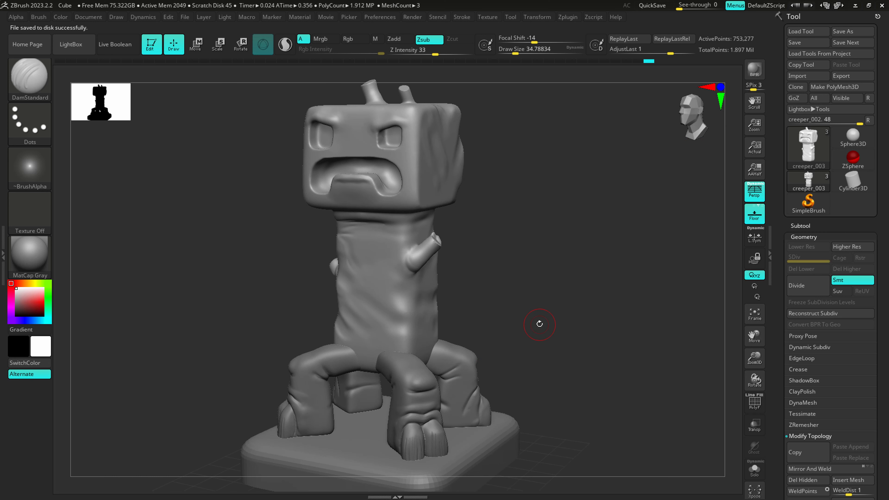
- Choose the IMM PrimitivesH insert mesh brush
{"action": "left_click", "coordinate": [30, 87]}
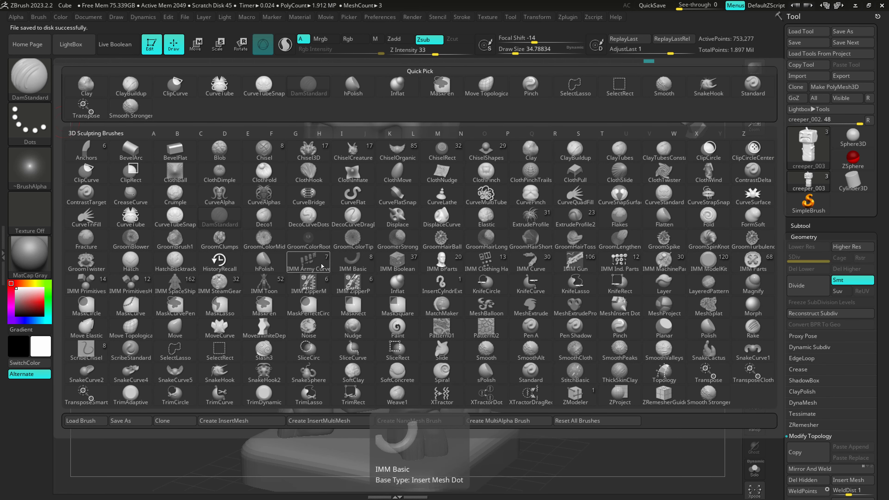
{"action": "left_click", "coordinate": [132, 284]}
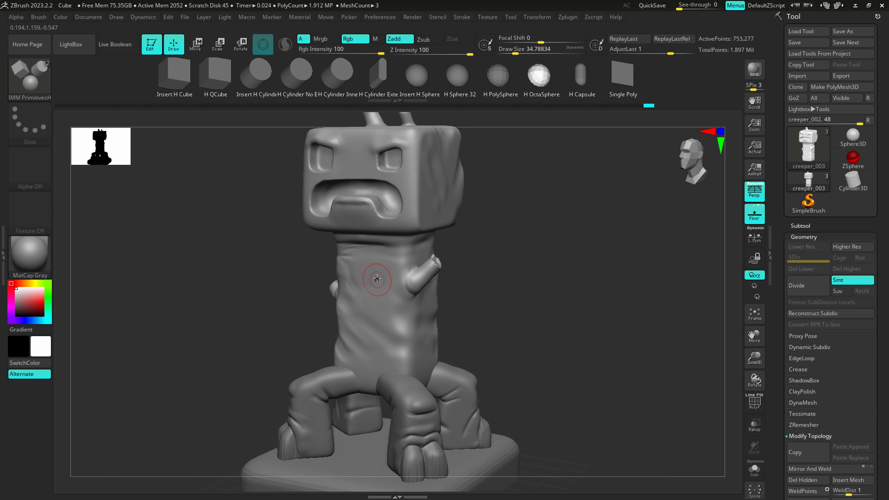
- Try inserting an H OctaSphere primitive on the trunk and on the side of the head
{"action": "mouse_move", "coordinate": [379, 282]}
{"action": "left_mouse_down"}
{"action": "mouse_move", "coordinate": [386, 285]}
{"action": "mouse_move", "coordinate": [398, 262]}
{"action": "left_mouse_up"}
{"action": "key", "text": "ctrl+z"}
{"action": "left_click_drag", "start_coordinate": [431, 168], "coordinate": [420, 231]}
{"action": "key", "text": "ctrl+z"}
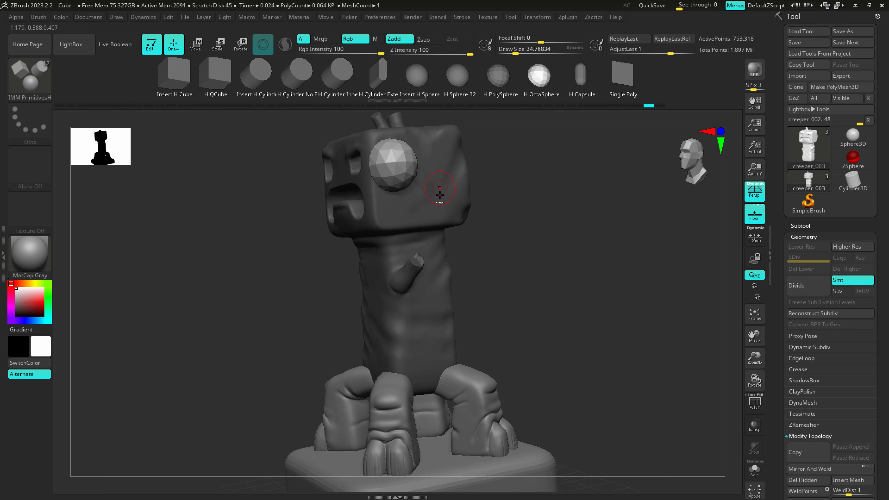
{"action": "key", "text": "ctrl+z"}
- Insert H Sphere primitives as round growths on the side of the head and along the upper trunk
{"action": "right_click_drag", "start_coordinate": [427, 208], "coordinate": [440, 168]}
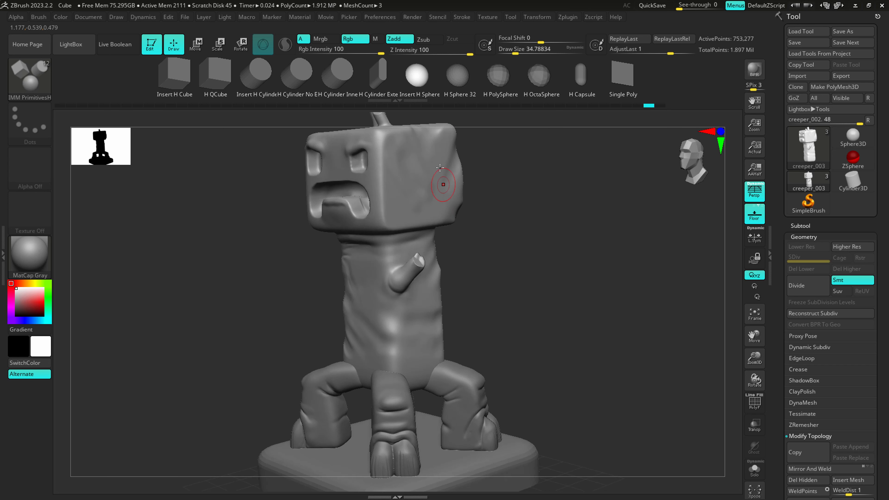
{"action": "left_click_drag", "start_coordinate": [440, 152], "coordinate": [435, 185]}
{"action": "right_click_drag", "start_coordinate": [429, 207], "coordinate": [460, 206]}
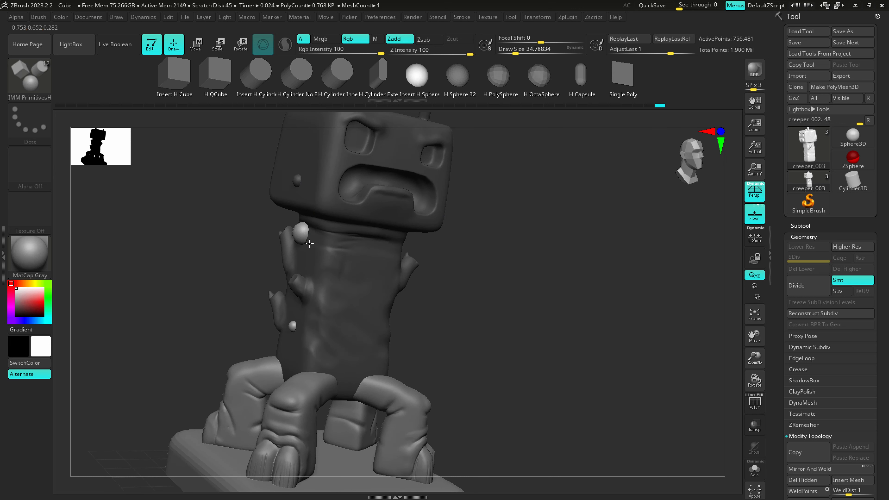
{"action": "left_click_drag", "start_coordinate": [309, 244], "coordinate": [310, 244]}
{"action": "right_click_drag", "start_coordinate": [329, 235], "coordinate": [336, 283]}
{"action": "right_click_drag", "start_coordinate": [337, 284], "coordinate": [334, 394], "text": "alt"}
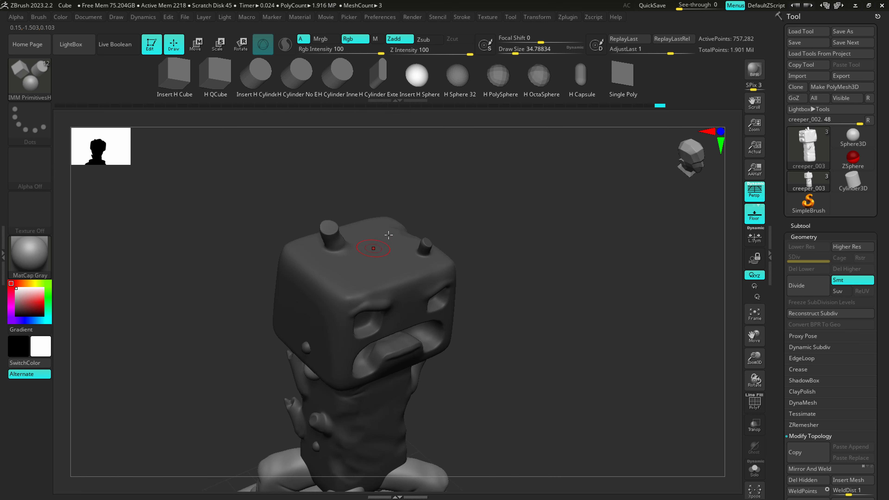
- Insert sphere growths on top of the head and a medium one on its side face
{"action": "left_click_drag", "start_coordinate": [373, 235], "coordinate": [370, 265]}
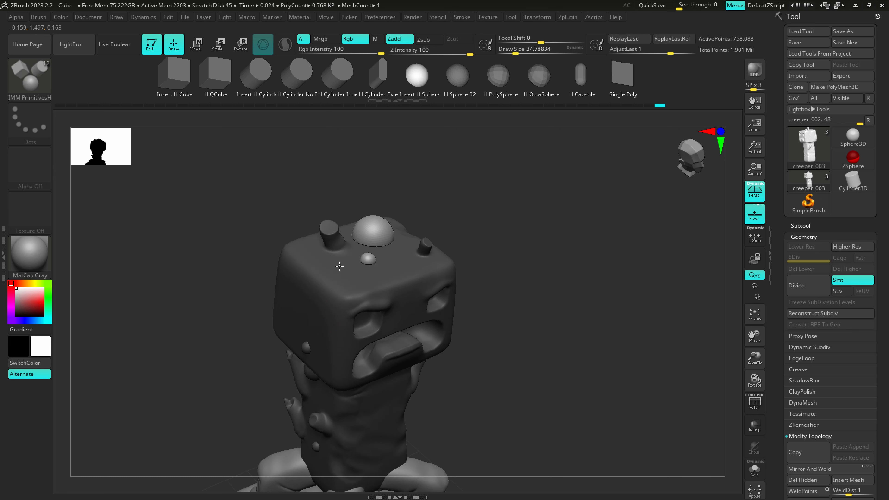
{"action": "right_click_drag", "start_coordinate": [339, 266], "coordinate": [288, 290]}
{"action": "left_click_drag", "start_coordinate": [270, 298], "coordinate": [283, 307]}
{"action": "right_click_drag", "start_coordinate": [228, 259], "coordinate": [245, 256]}
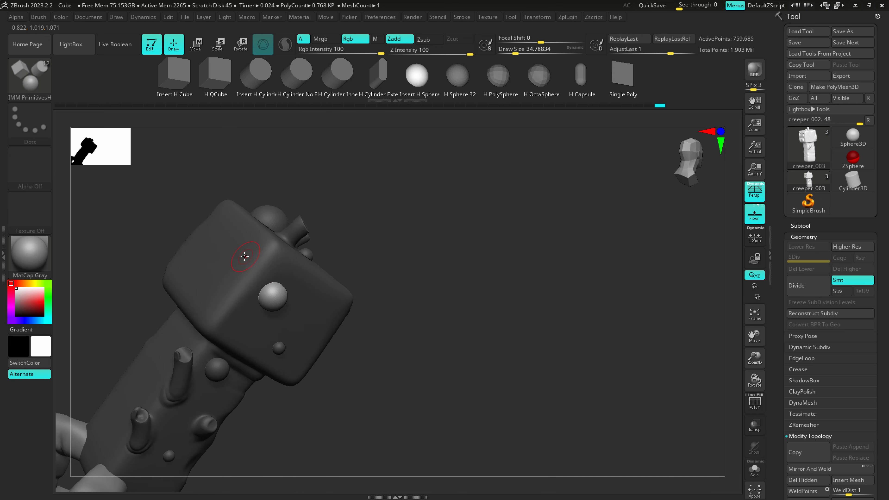
- Insert more sphere growths of varied size on the back of the head and the back of the trunk
{"action": "left_click_drag", "start_coordinate": [244, 257], "coordinate": [249, 260]}
{"action": "left_click_drag", "start_coordinate": [184, 260], "coordinate": [201, 275]}
{"action": "right_click_drag", "start_coordinate": [205, 300], "coordinate": [349, 215], "text": "alt"}
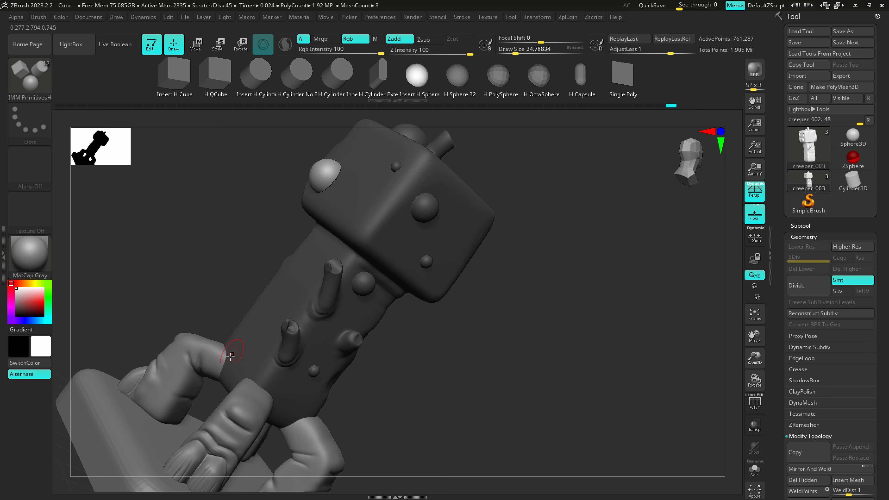
{"action": "left_click_drag", "start_coordinate": [245, 334], "coordinate": [248, 339]}
{"action": "left_click_drag", "start_coordinate": [315, 243], "coordinate": [318, 258]}
{"action": "right_click_drag", "start_coordinate": [499, 289], "coordinate": [422, 276]}
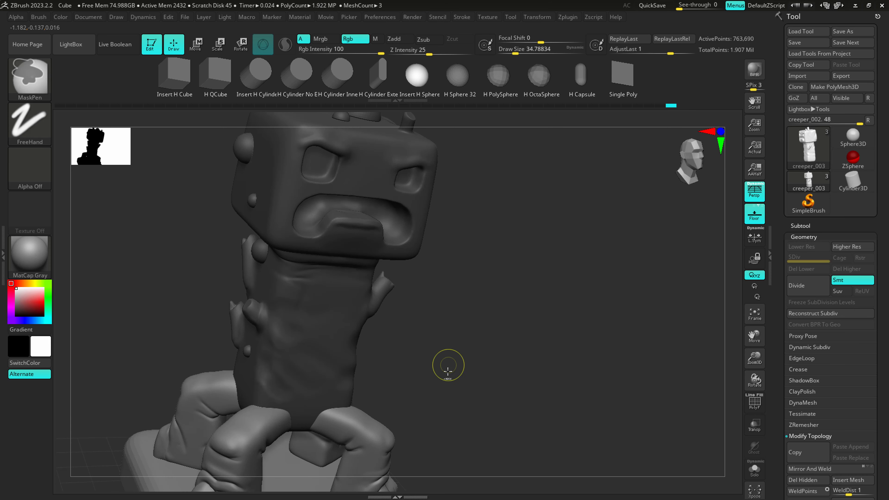
- Clear the mask and remesh the sculpt with DynaMesh to fuse the inserted spheres into the body
{"action": "left_click_drag", "start_coordinate": [449, 367], "coordinate": [537, 300], "text": "ctrl"}
{"action": "left_click_drag", "start_coordinate": [459, 389], "coordinate": [516, 327], "text": "ctrl"}
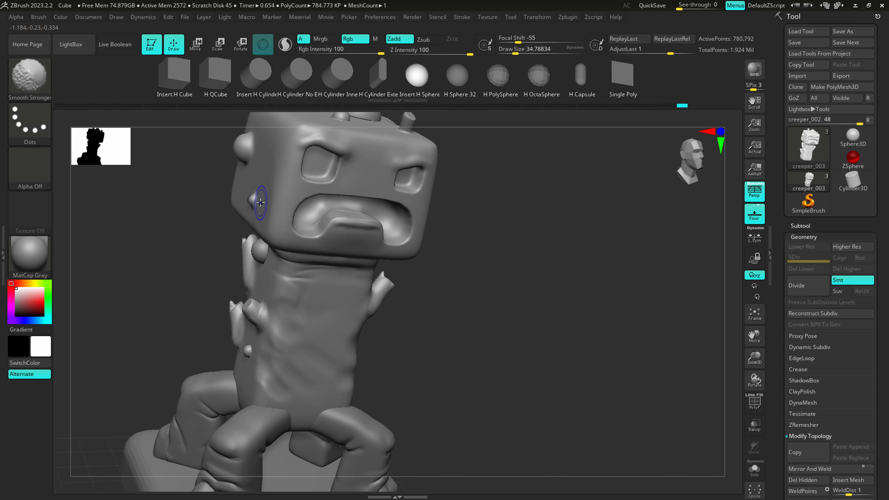
{"action": "right_click_drag", "start_coordinate": [267, 252], "coordinate": [315, 245]}
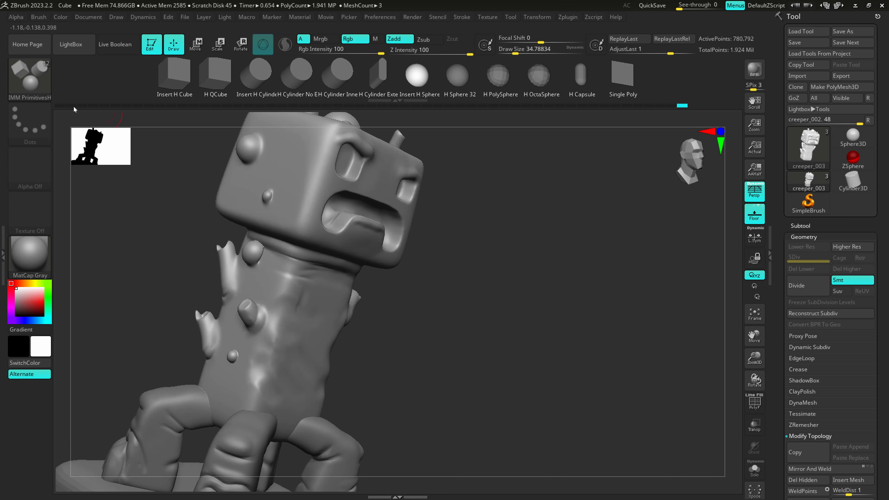
- Switch to the Inflat brush, set its draw size to about 80 and work on the trunk growths
{"action": "left_click", "coordinate": [30, 79]}
{"action": "left_click", "coordinate": [436, 91]}
{"action": "key", "text": "s"}
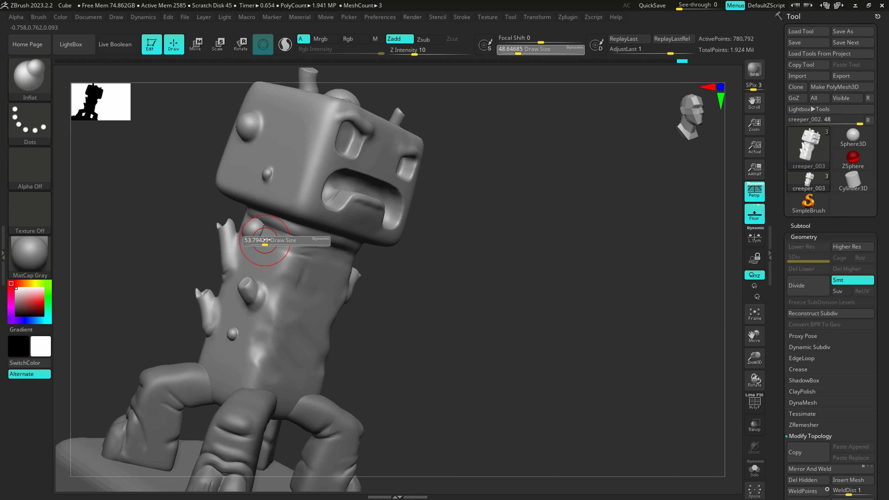
{"action": "left_click_drag", "start_coordinate": [262, 249], "coordinate": [269, 250]}
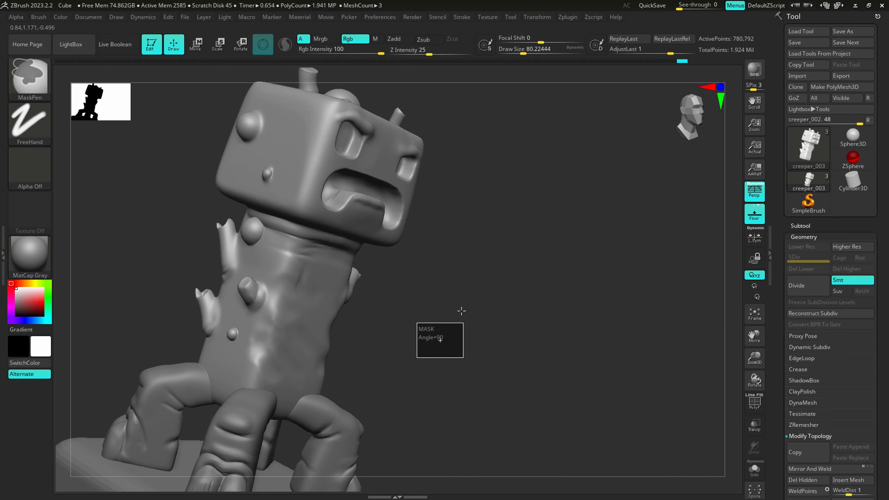
{"action": "right_click_drag", "start_coordinate": [462, 314], "coordinate": [412, 288]}
{"action": "right_click_drag", "start_coordinate": [392, 287], "coordinate": [377, 286]}
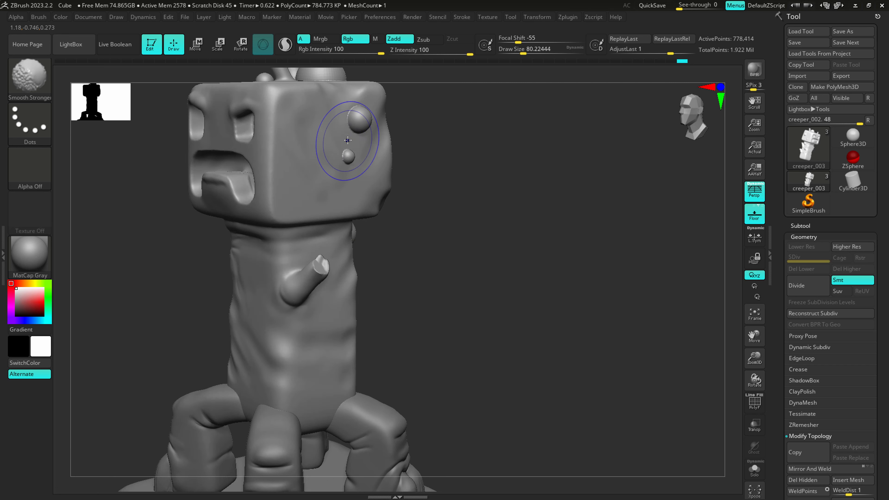
- Smooth the head around its side and top growths and remesh the sculpt with DynaMesh
{"action": "left_click_drag", "start_coordinate": [348, 141], "coordinate": [354, 116], "text": "shift"}
{"action": "right_click_drag", "start_coordinate": [346, 123], "coordinate": [355, 246], "text": "alt"}
{"action": "mouse_move", "coordinate": [329, 182]}
{"action": "right_mouse_down"}
{"action": "mouse_move", "coordinate": [339, 250]}
{"action": "mouse_move", "coordinate": [297, 208]}
{"action": "right_mouse_up"}
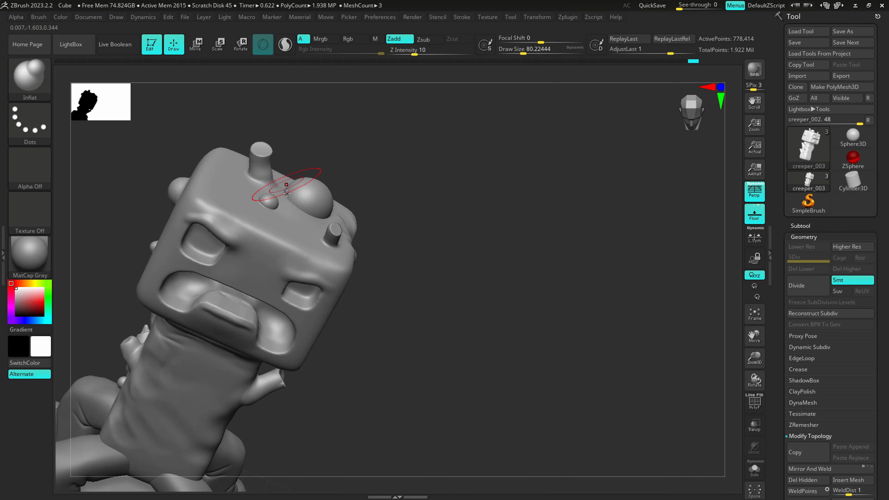
{"action": "left_click_drag", "start_coordinate": [499, 301], "coordinate": [526, 252], "text": "ctrl"}
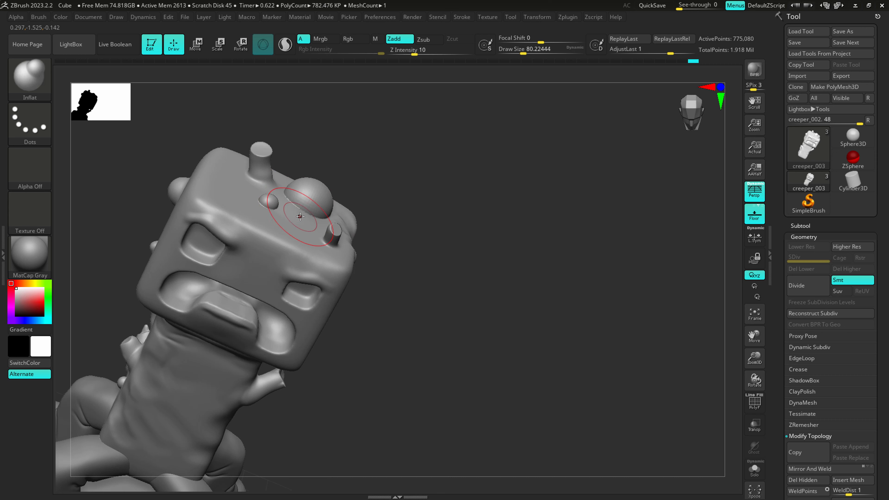
{"action": "mouse_move", "coordinate": [300, 217]}
{"action": "left_mouse_down", "text": "shift"}
{"action": "mouse_move", "coordinate": [298, 192]}
{"action": "mouse_move", "coordinate": [315, 214]}
{"action": "left_mouse_up", "text": "shift"}
{"action": "mouse_move", "coordinate": [347, 246]}
{"action": "right_mouse_down", "text": "alt"}
{"action": "mouse_move", "coordinate": [329, 245]}
{"action": "mouse_move", "coordinate": [358, 258]}
{"action": "mouse_move", "coordinate": [336, 282]}
{"action": "mouse_move", "coordinate": [358, 281]}
{"action": "right_mouse_up", "text": "alt"}
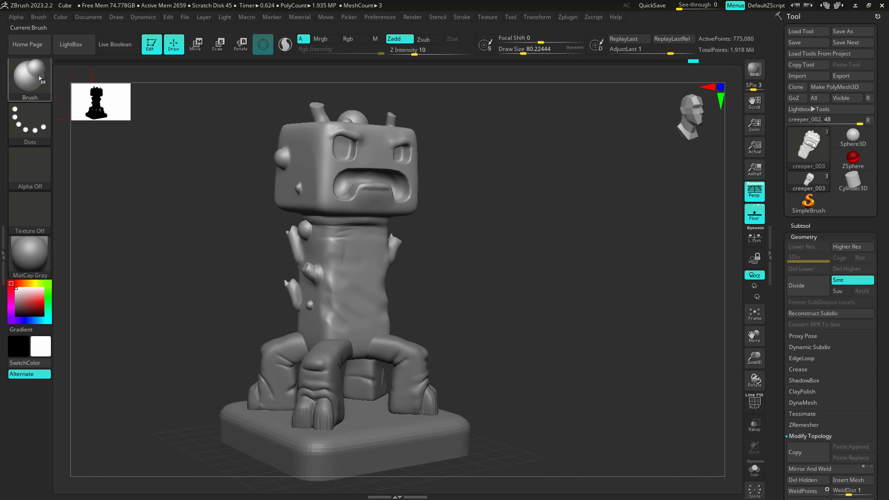
- Look through the insert mesh brushes and choose IMM Curve
{"action": "left_click", "coordinate": [29, 78]}
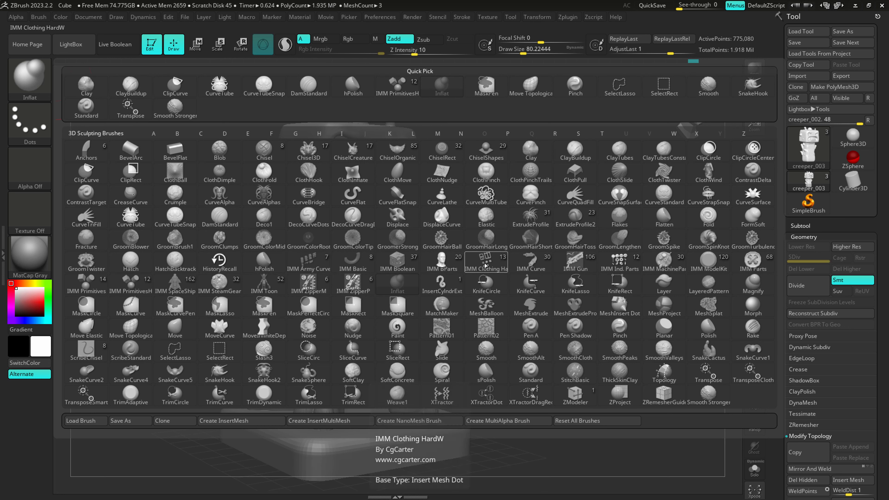
{"action": "left_click", "coordinate": [505, 266]}
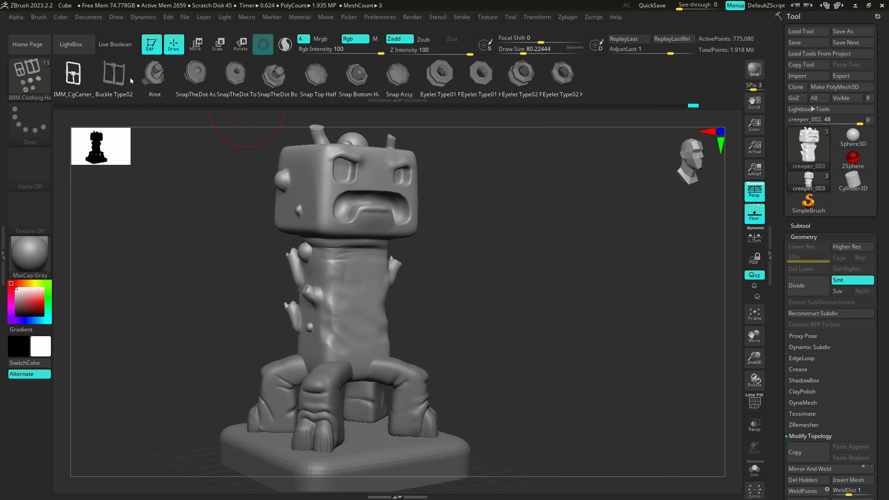
{"action": "left_click", "coordinate": [33, 78]}
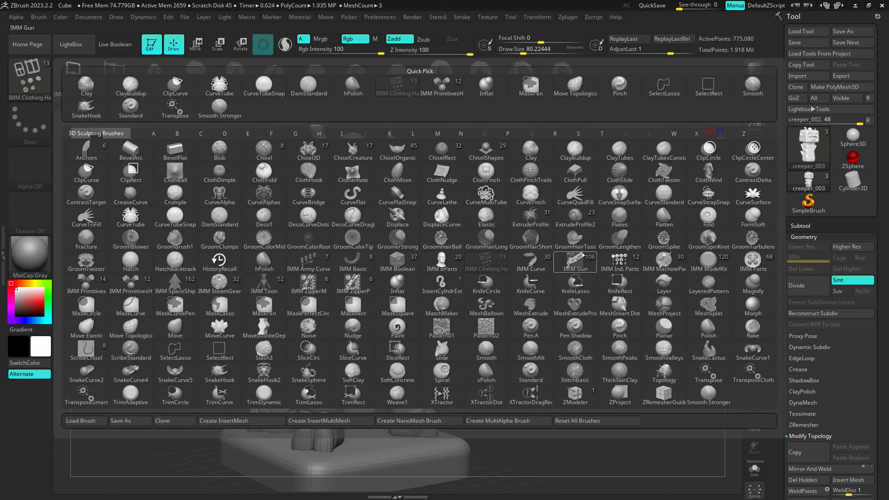
{"action": "left_click", "coordinate": [539, 257]}
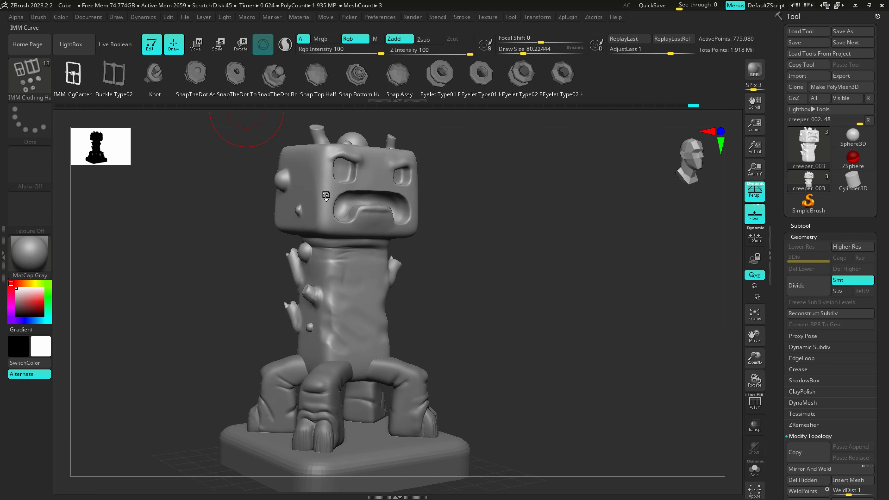
{"action": "left_click_drag", "start_coordinate": [160, 85], "coordinate": [452, 87]}
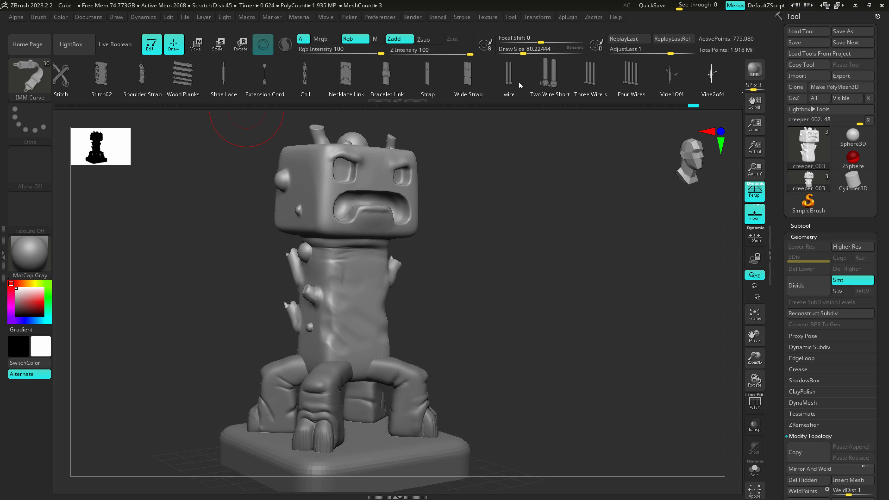
- Try laying a Necklace Link curve down the front of the trunk, and undo it
{"action": "left_click", "coordinate": [38, 79]}
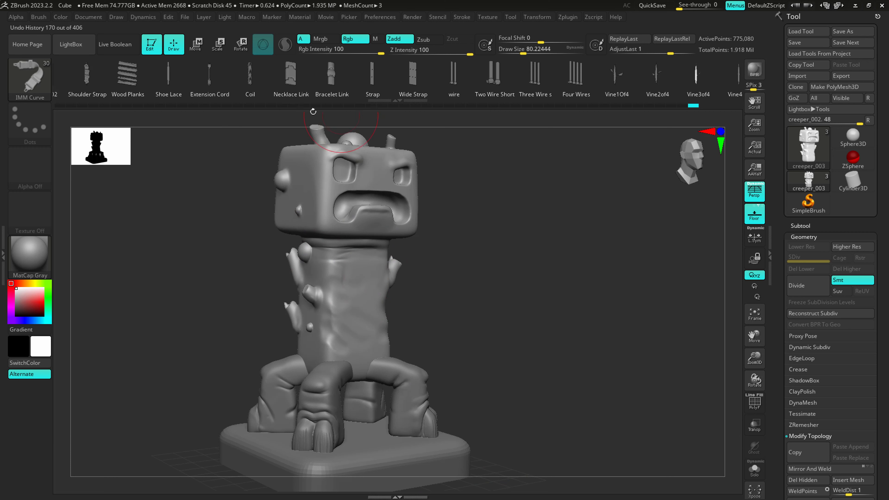
{"action": "left_click", "coordinate": [290, 74]}
{"action": "right_click_drag", "start_coordinate": [351, 347], "coordinate": [354, 361], "text": "alt"}
{"action": "scroll", "coordinate": [354, 361], "scroll_direction": "up", "scroll_amount": 3}
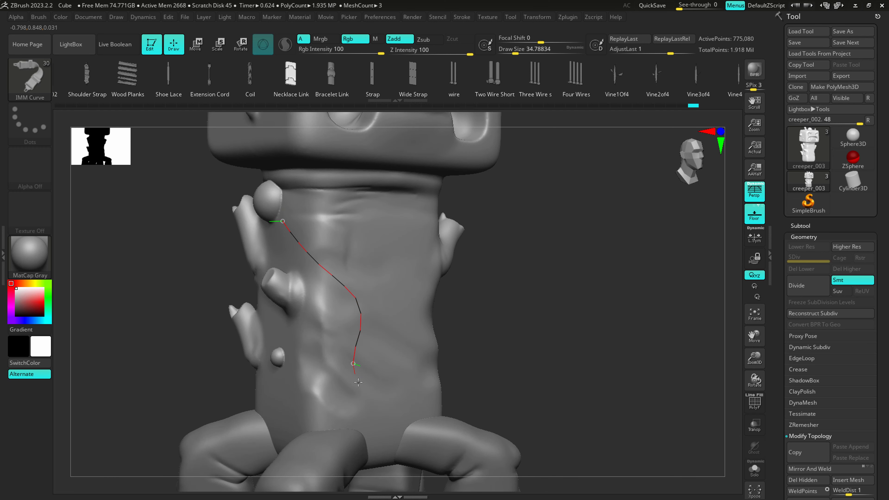
{"action": "left_click_drag", "start_coordinate": [424, 356], "coordinate": [428, 320]}
{"action": "mouse_move", "coordinate": [405, 264]}
{"action": "right_mouse_down"}
{"action": "mouse_move", "coordinate": [356, 263]}
{"action": "mouse_move", "coordinate": [436, 264]}
{"action": "mouse_move", "coordinate": [401, 261]}
{"action": "right_mouse_up"}
{"action": "key", "text": "ctrl+z"}
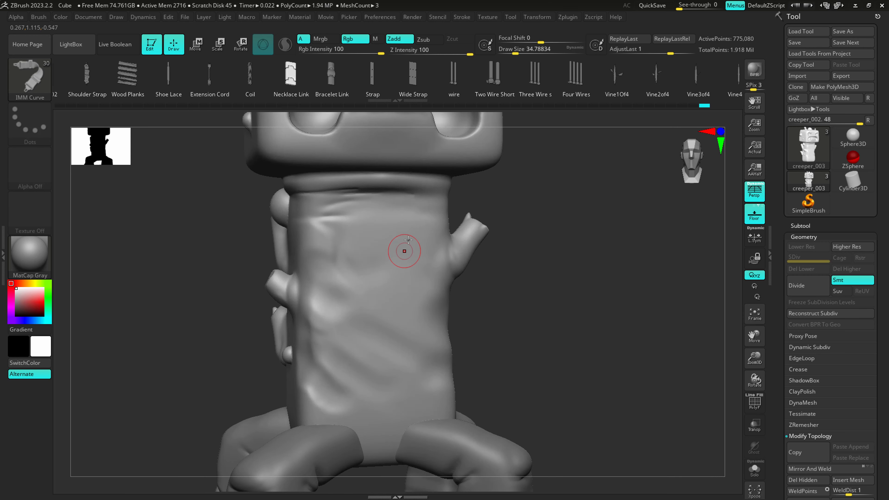
- Try wrapping a Vine2of4 curve around the trunk, and undo the attempts
{"action": "left_click_drag", "start_coordinate": [521, 90], "coordinate": [283, 84]}
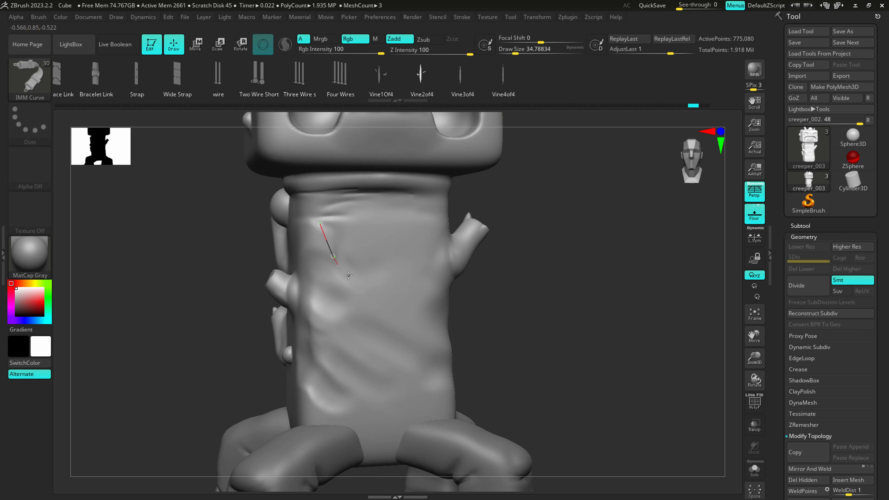
{"action": "left_click_drag", "start_coordinate": [397, 378], "coordinate": [380, 384]}
{"action": "right_click_drag", "start_coordinate": [389, 309], "coordinate": [341, 298]}
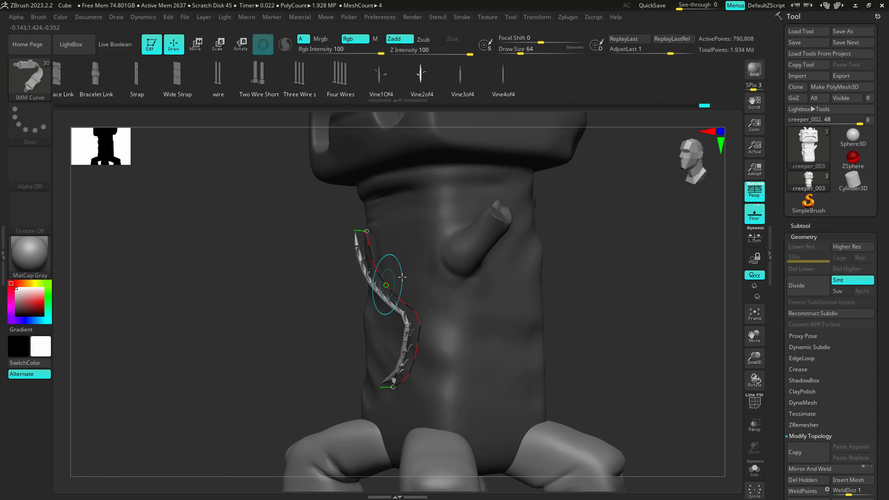
{"action": "key", "text": "ctrl+z"}
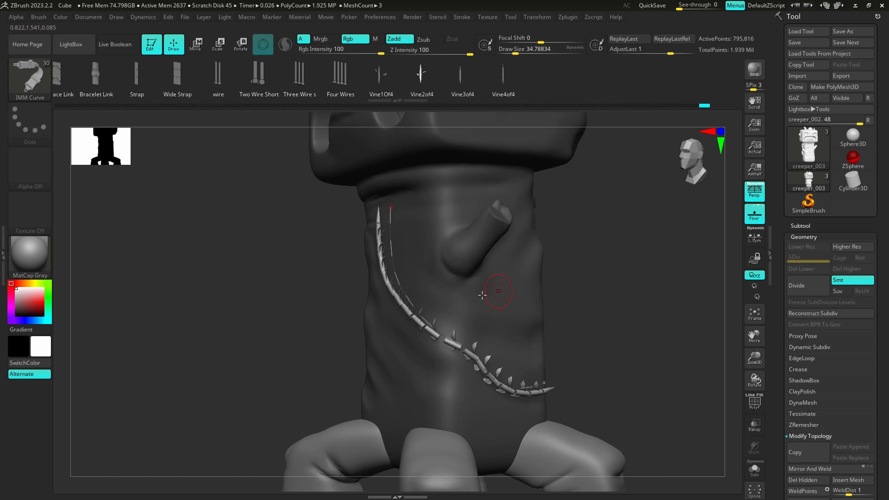
{"action": "key", "text": "ctrl+z"}
{"action": "key", "text": "ctrl+z"}
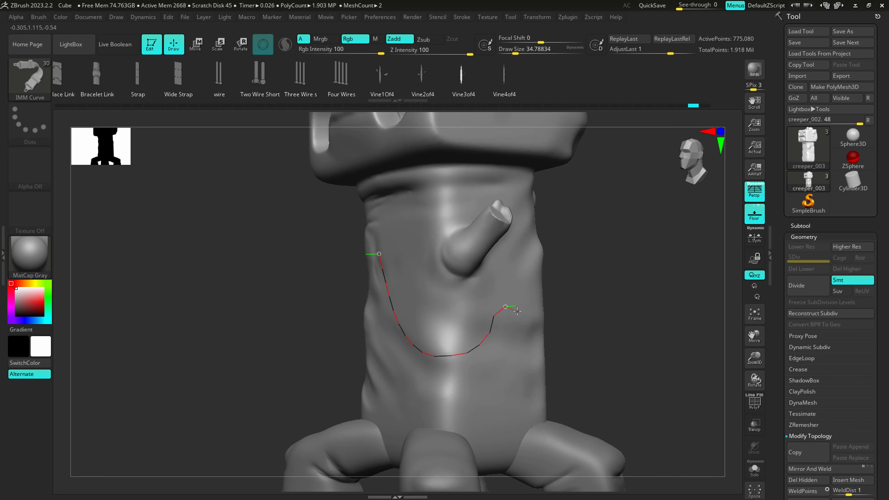
- Try a Vine3of4 curve looping across the trunk below the branch stub, and undo it
{"action": "left_click_drag", "start_coordinate": [517, 311], "coordinate": [519, 313]}
{"action": "right_click_drag", "start_coordinate": [447, 401], "coordinate": [422, 370]}
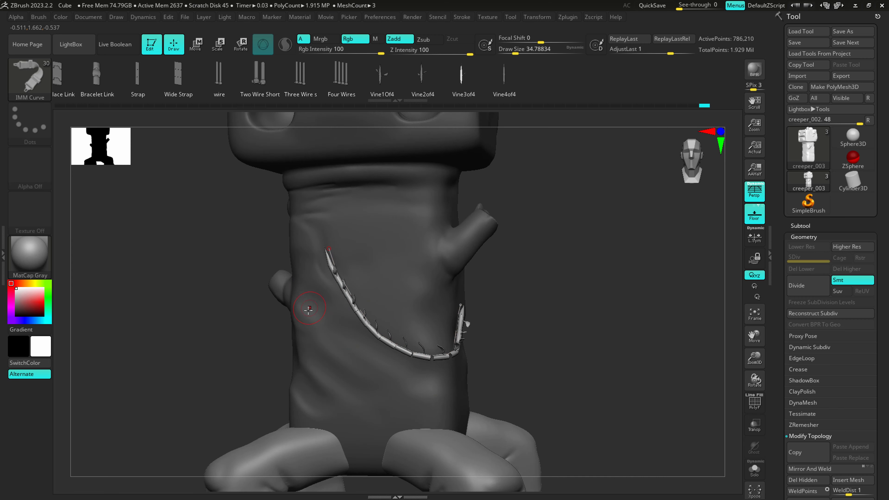
{"action": "right_click_drag", "start_coordinate": [307, 312], "coordinate": [321, 306]}
{"action": "key", "text": "ctrl+z"}
- Try a thicker Vine3of4 curve down the trunk at a draw size of about 101, and undo it
{"action": "key", "text": "s"}
{"action": "left_click_drag", "start_coordinate": [310, 288], "coordinate": [321, 288]}
{"action": "left_click_drag", "start_coordinate": [283, 227], "coordinate": [300, 269]}
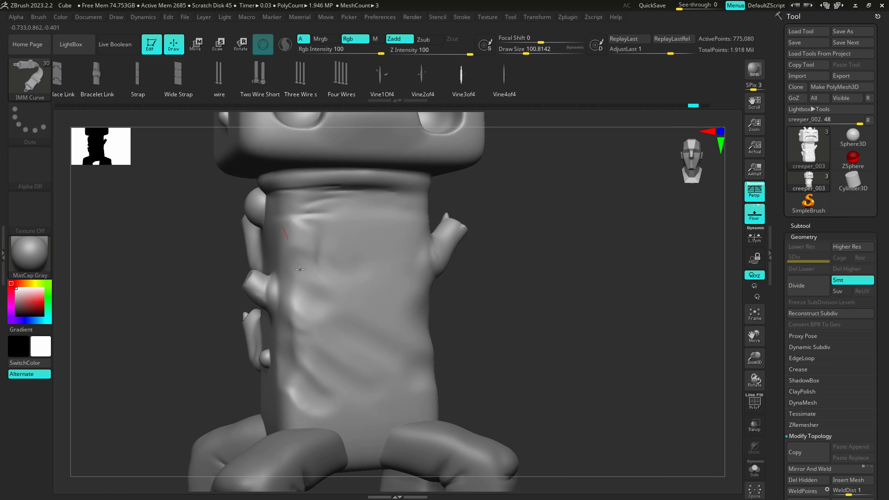
{"action": "left_click_drag", "start_coordinate": [376, 393], "coordinate": [371, 386]}
{"action": "key", "text": "ctrl+z"}
- Inspect the whole creeper from several sides and save the file to disk
{"action": "mouse_move", "coordinate": [409, 285]}
{"action": "right_mouse_down"}
{"action": "mouse_move", "coordinate": [381, 261]}
{"action": "mouse_move", "coordinate": [376, 269]}
{"action": "right_mouse_up"}
{"action": "key", "text": "f"}
{"action": "key", "text": "f"}
{"action": "right_click_drag", "start_coordinate": [423, 254], "coordinate": [387, 308], "text": "alt"}
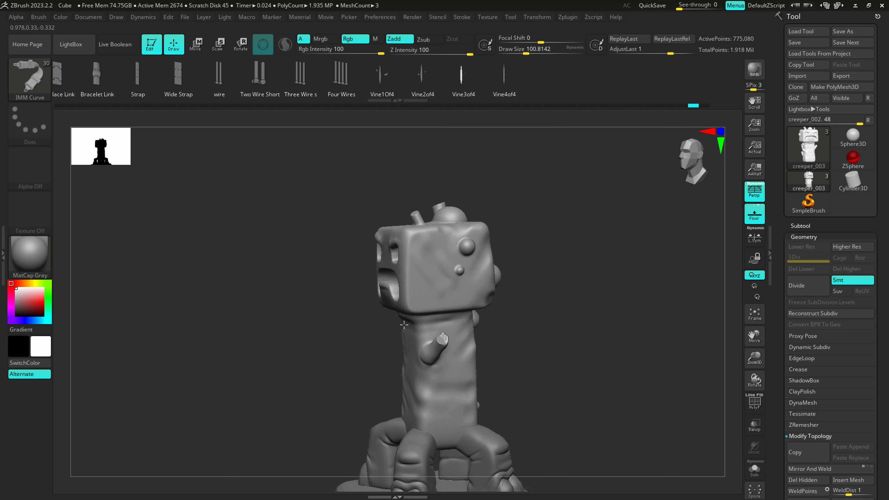
{"action": "mouse_move", "coordinate": [472, 256]}
{"action": "right_mouse_down"}
{"action": "mouse_move", "coordinate": [532, 266]}
{"action": "mouse_move", "coordinate": [500, 260]}
{"action": "mouse_move", "coordinate": [479, 302]}
{"action": "mouse_move", "coordinate": [438, 294]}
{"action": "mouse_move", "coordinate": [500, 314]}
{"action": "mouse_move", "coordinate": [402, 270]}
{"action": "mouse_move", "coordinate": [455, 246]}
{"action": "mouse_move", "coordinate": [581, 231]}
{"action": "right_mouse_up"}
{"action": "key", "text": "f"}
{"action": "key", "text": "shift"}
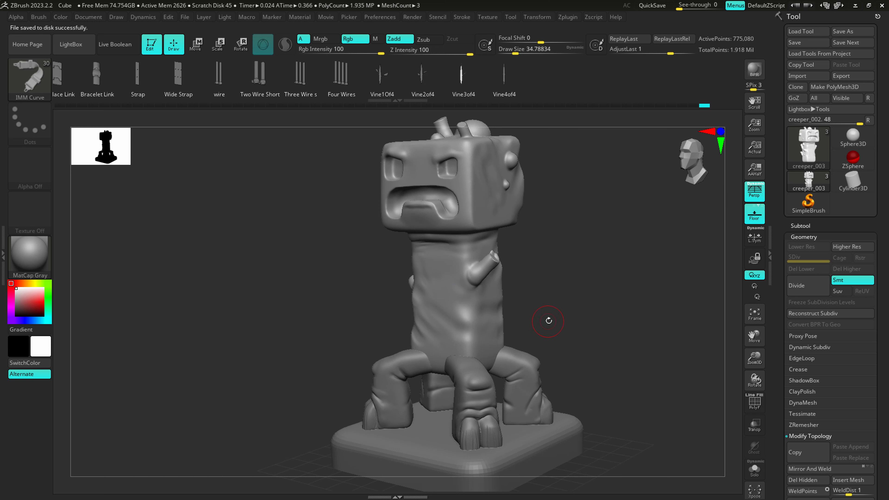
- Append a Sphere3D to the creeper as a new subtool, select it and isolate it
{"action": "left_click", "coordinate": [823, 230]}
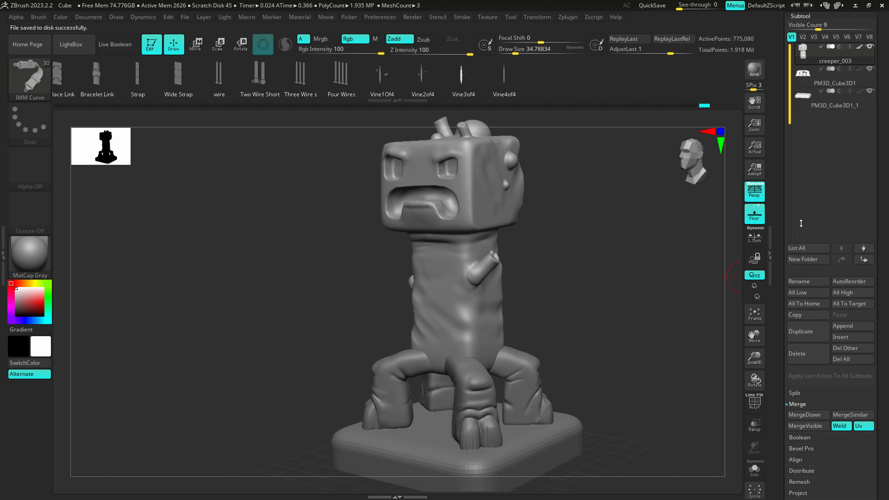
{"action": "left_click_drag", "start_coordinate": [877, 135], "coordinate": [877, 154]}
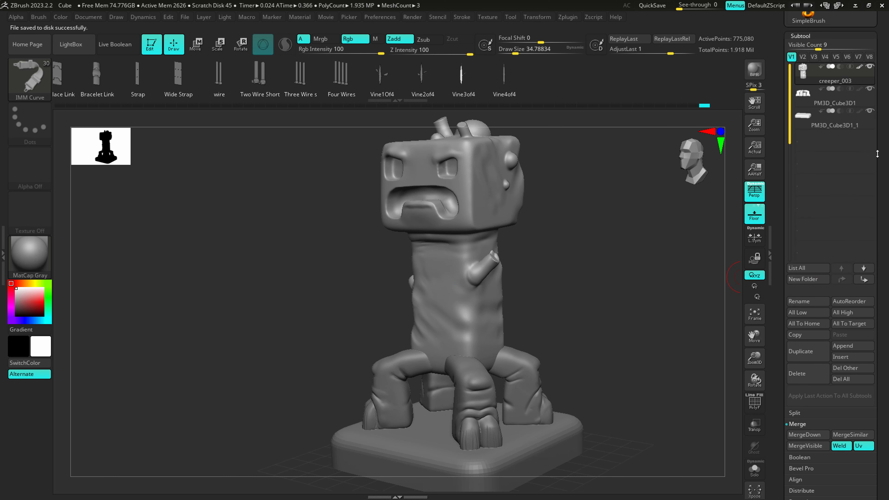
{"action": "left_click", "coordinate": [847, 345]}
{"action": "scroll", "coordinate": [883, 209], "scroll_direction": "up", "scroll_amount": 1}
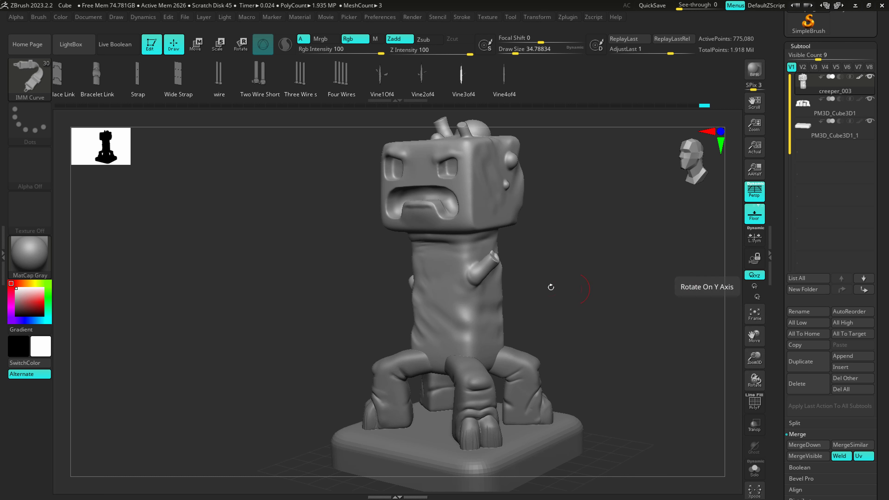
{"action": "left_click_drag", "start_coordinate": [551, 287], "coordinate": [486, 302]}
{"action": "left_click", "coordinate": [850, 356]}
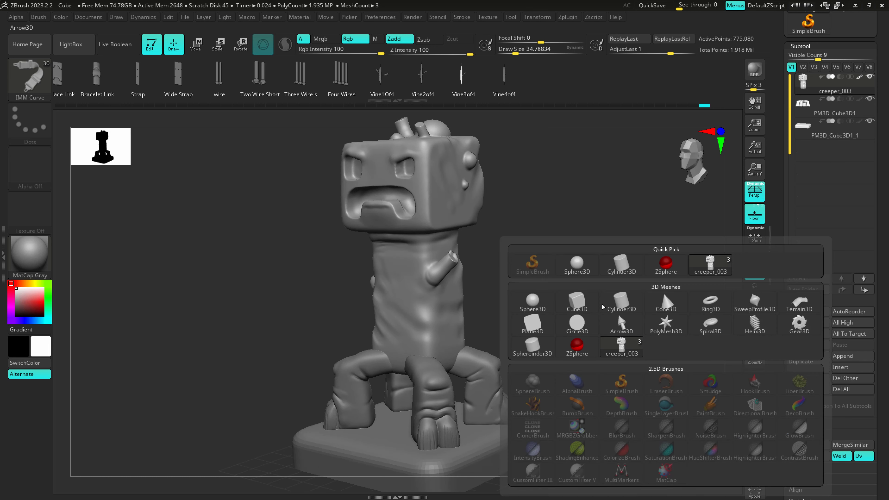
{"action": "left_click", "coordinate": [575, 268]}
{"action": "left_click", "coordinate": [828, 160]}
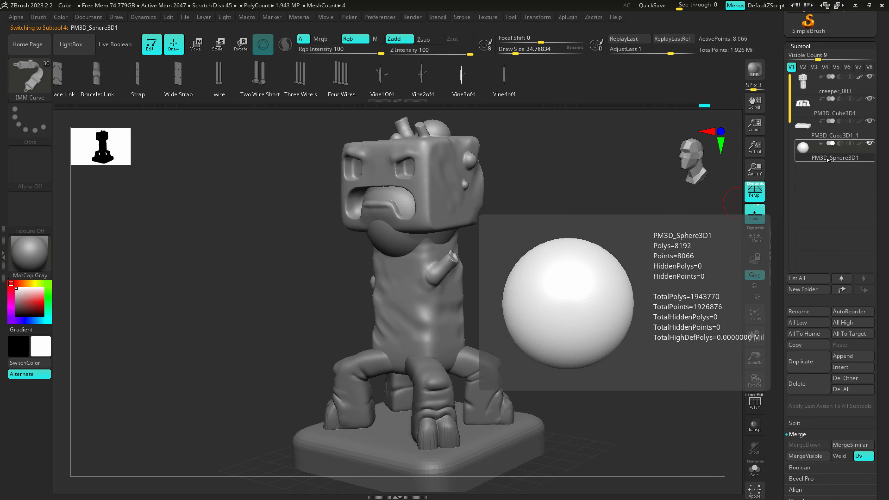
{"action": "left_click", "coordinate": [754, 471]}
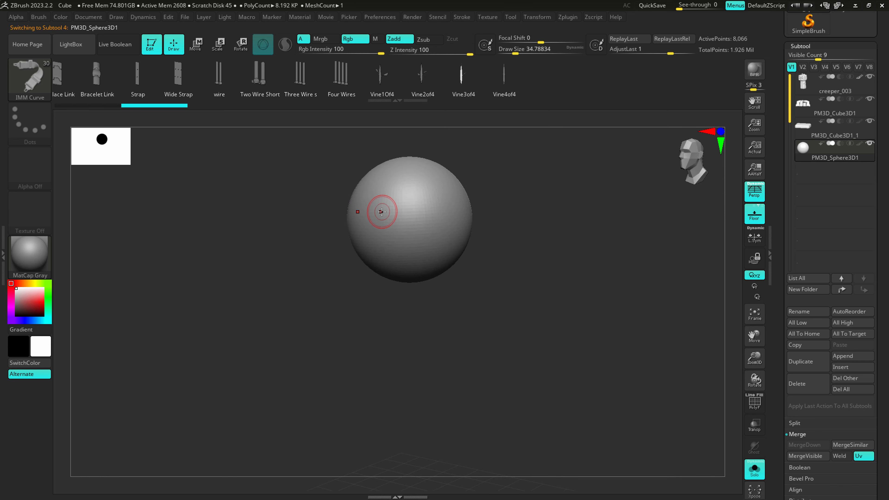
- Set up radial symmetry around the Y axis only, with a radial count of about 17
{"action": "left_click", "coordinate": [532, 20]}
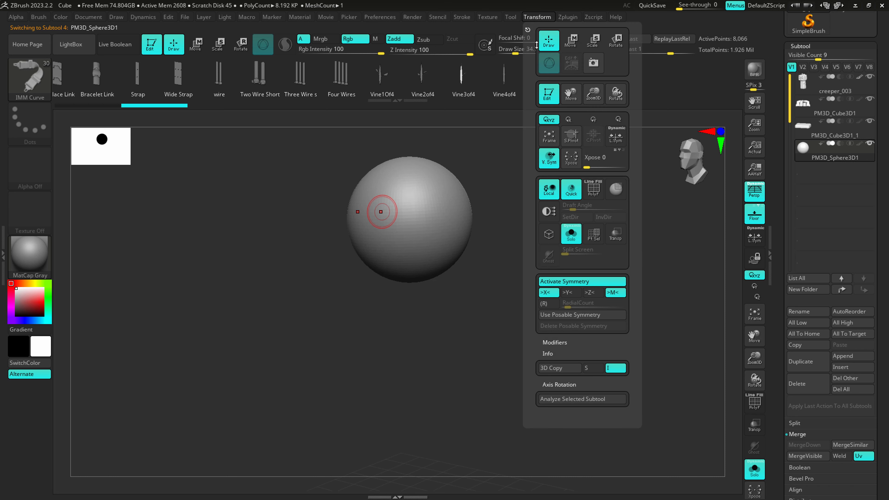
{"action": "left_click", "coordinate": [571, 293]}
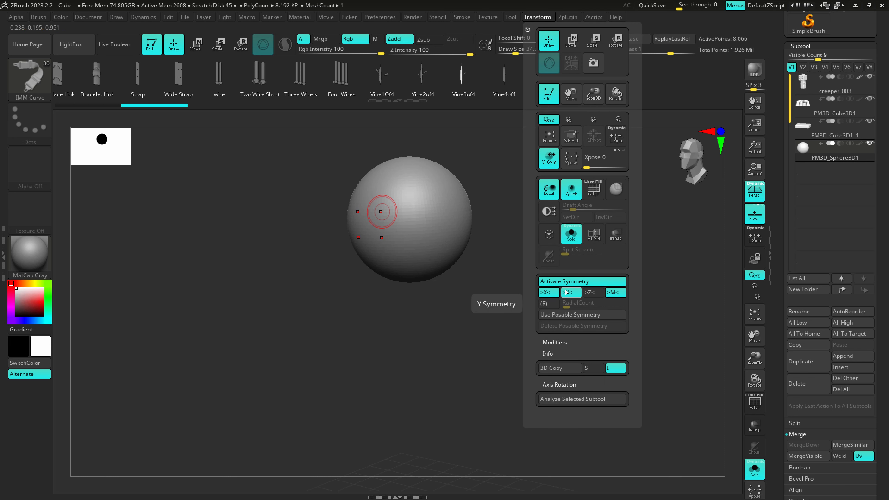
{"action": "left_click", "coordinate": [550, 305]}
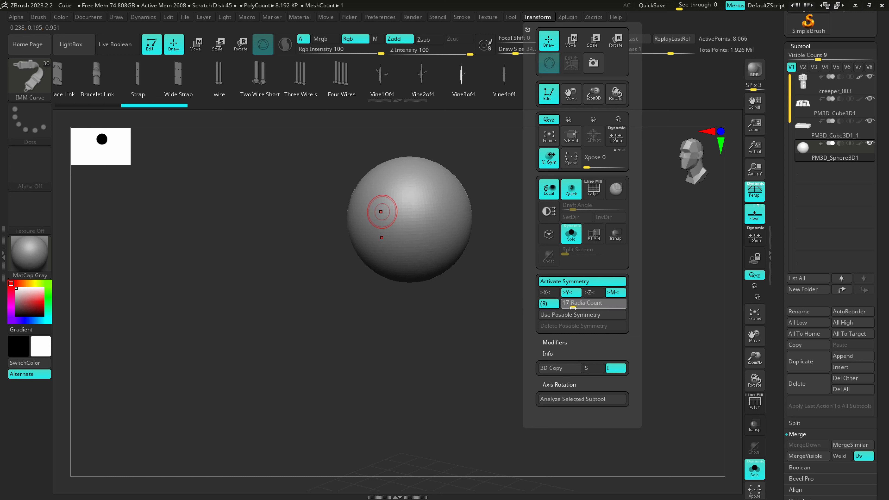
{"action": "left_click", "coordinate": [583, 305]}
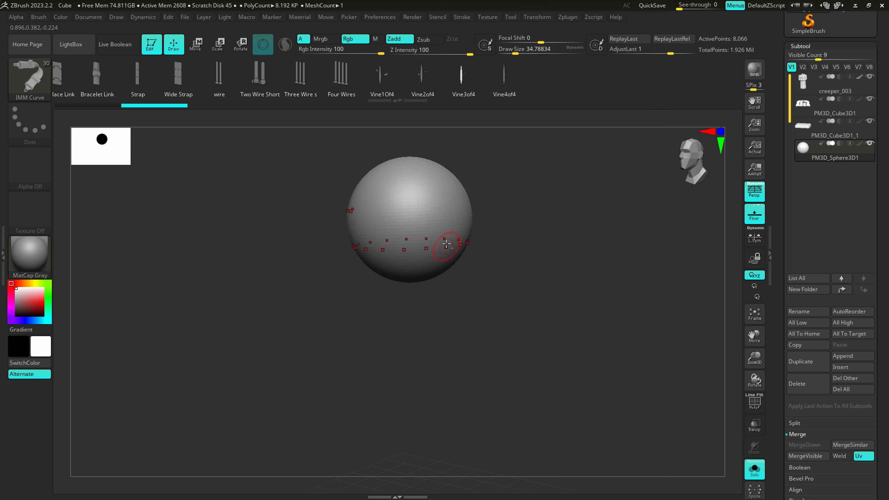
- Build up a thick rim around the sphere's middle with ClayBuildup at a draw size of about 71
{"action": "right_click_drag", "start_coordinate": [447, 243], "coordinate": [437, 328], "text": "alt"}
{"action": "key", "text": "1"}
{"action": "key", "text": "2"}
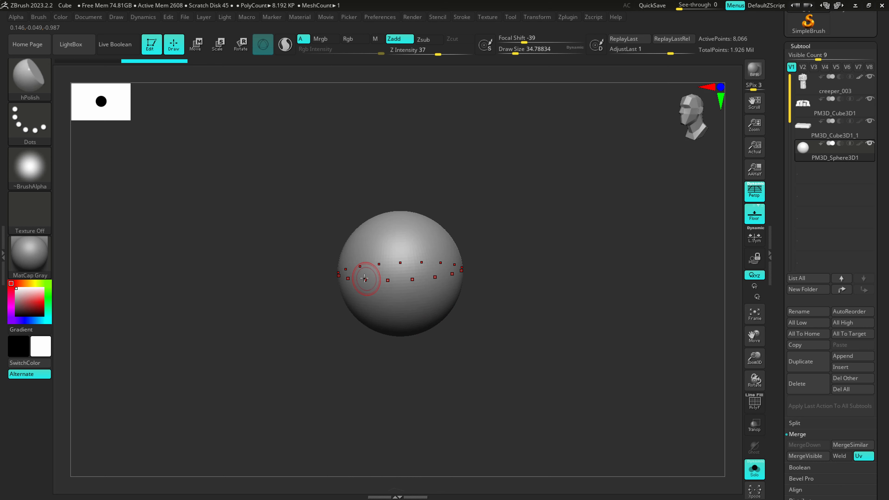
{"action": "key", "text": "3"}
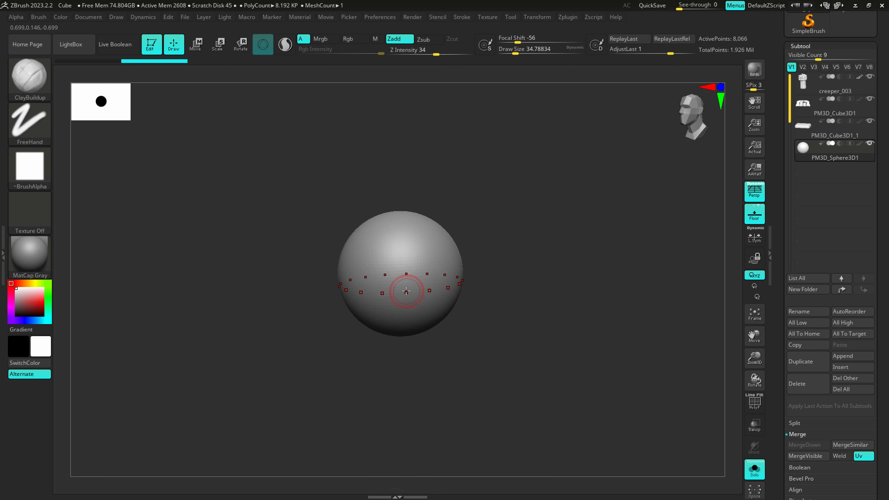
{"action": "key", "text": "s"}
{"action": "left_click_drag", "start_coordinate": [406, 291], "coordinate": [411, 291]}
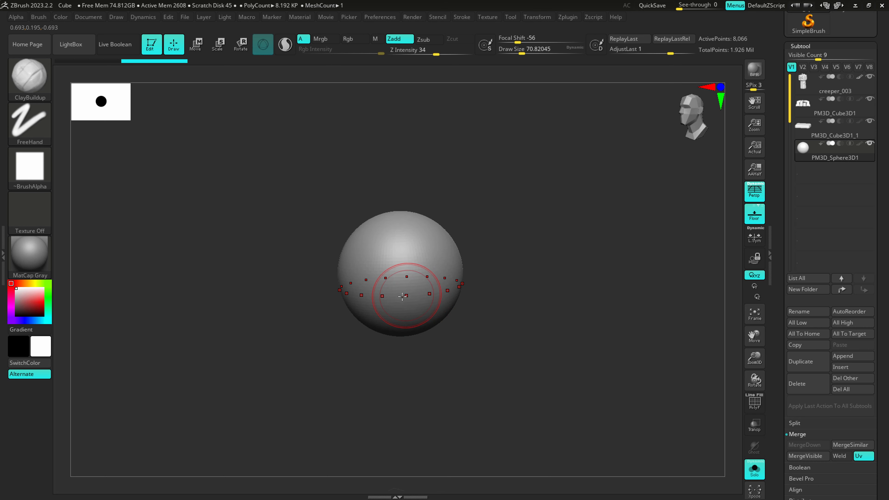
{"action": "left_click", "coordinate": [436, 293]}
{"action": "key", "text": "ctrl"}
{"action": "key", "text": "ctrl+z"}
{"action": "mouse_move", "coordinate": [398, 276]}
{"action": "left_mouse_down"}
{"action": "mouse_move", "coordinate": [451, 249]}
{"action": "mouse_move", "coordinate": [446, 264]}
{"action": "left_mouse_up"}
{"action": "left_click_drag", "start_coordinate": [383, 262], "coordinate": [459, 249]}
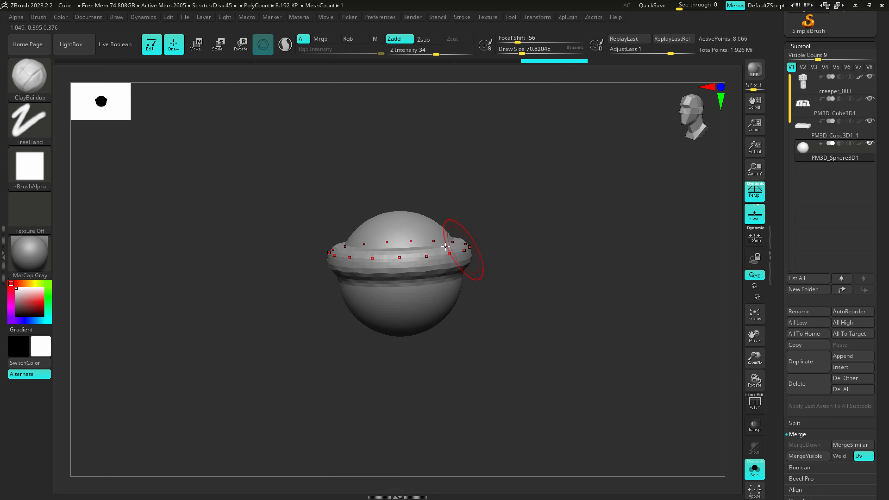
- Blend the rim's upper side into a smooth mushroom cap and carve the sphere's lower half into a narrow stem
{"action": "mouse_move", "coordinate": [387, 246]}
{"action": "left_mouse_down"}
{"action": "mouse_move", "coordinate": [431, 242]}
{"action": "mouse_move", "coordinate": [449, 229]}
{"action": "left_mouse_up"}
{"action": "left_click_drag", "start_coordinate": [392, 226], "coordinate": [434, 233], "text": "shift"}
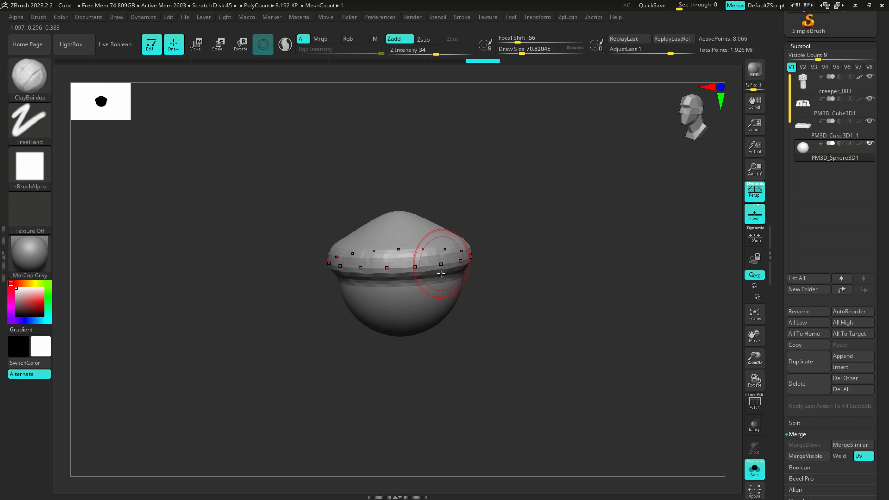
{"action": "mouse_move", "coordinate": [392, 285]}
{"action": "left_mouse_down", "text": "alt"}
{"action": "mouse_move", "coordinate": [460, 278]}
{"action": "mouse_move", "coordinate": [425, 308]}
{"action": "mouse_move", "coordinate": [422, 298]}
{"action": "mouse_move", "coordinate": [419, 316]}
{"action": "mouse_move", "coordinate": [466, 318]}
{"action": "left_mouse_up", "text": "alt"}
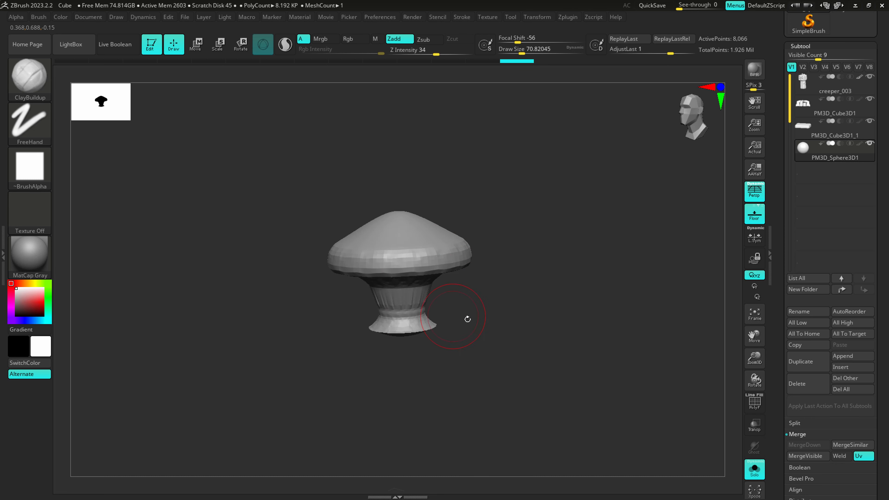
- Remesh the mushroom with DynaMesh at a resolution of 208
{"action": "left_click_drag", "start_coordinate": [490, 367], "coordinate": [533, 335], "text": "ctrl"}
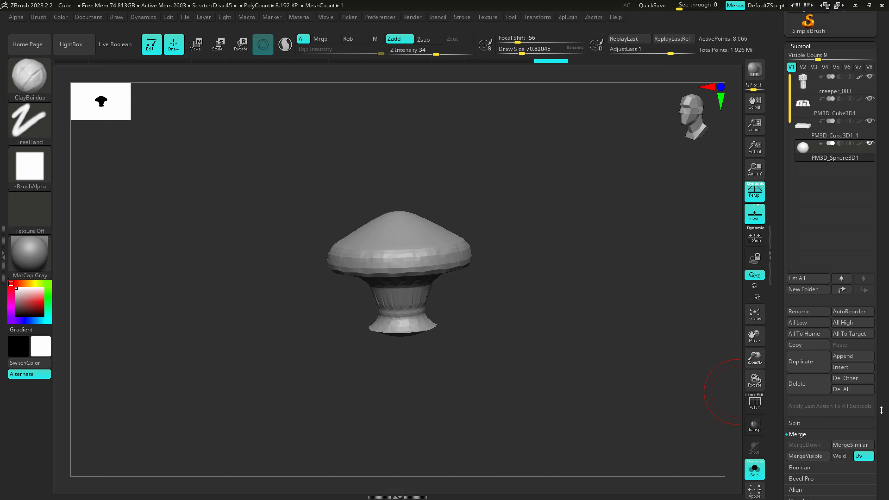
{"action": "scroll", "coordinate": [856, 349], "scroll_direction": "down", "scroll_amount": 5}
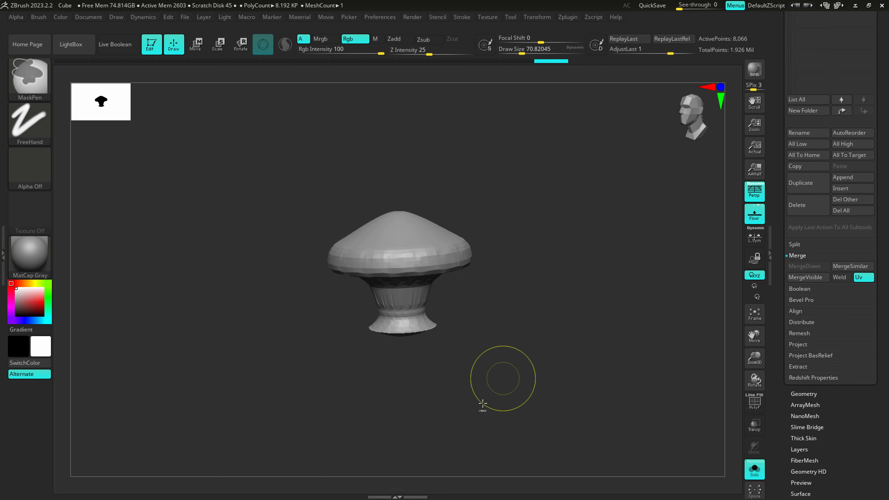
{"action": "left_click", "coordinate": [802, 394]}
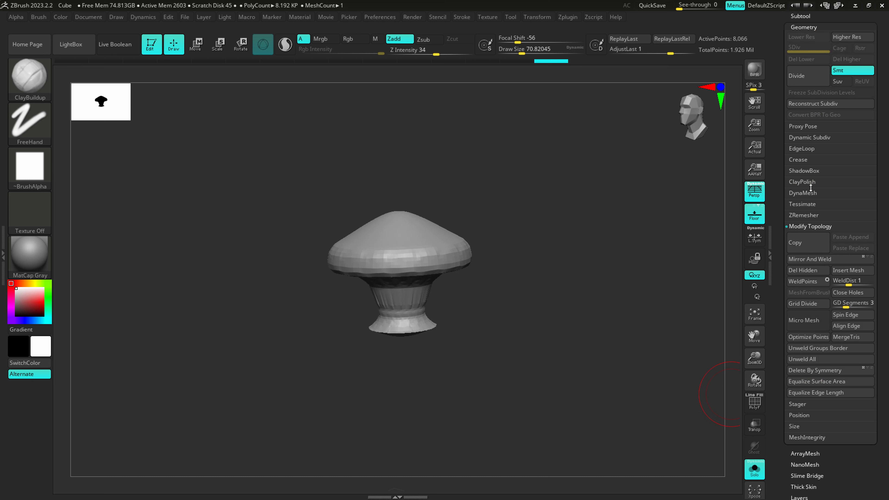
{"action": "left_click", "coordinate": [805, 193]}
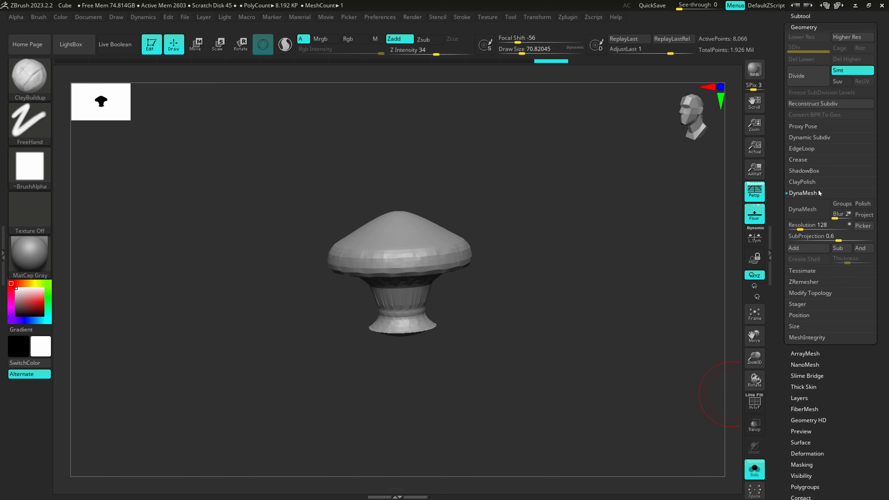
{"action": "left_click_drag", "start_coordinate": [800, 227], "coordinate": [801, 227]}
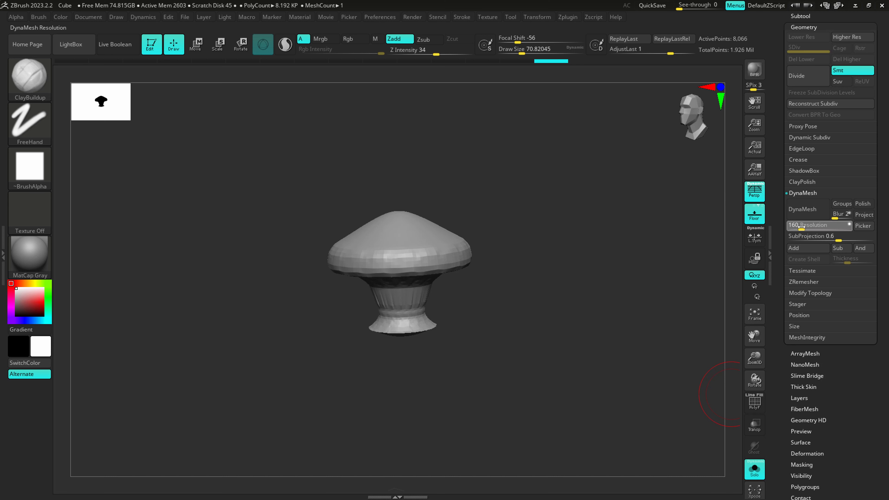
{"action": "left_click", "coordinate": [805, 210]}
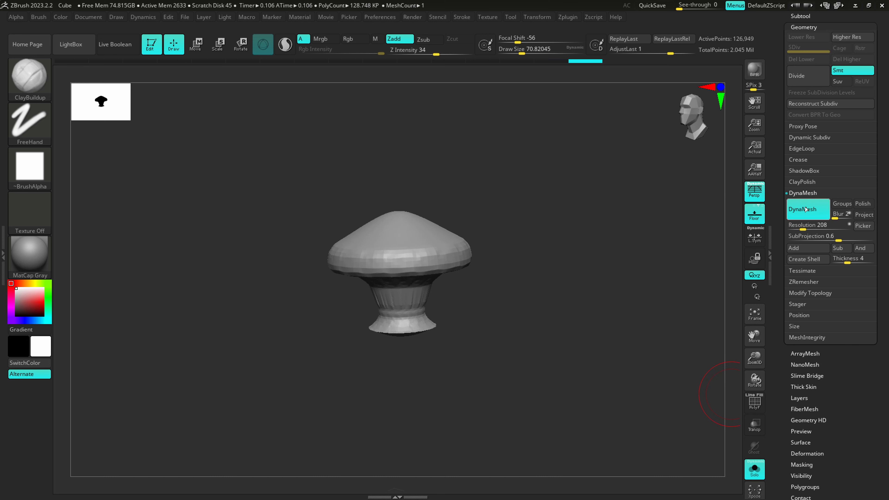
- Smooth the mushroom's stem and cap rim, remeshing the surface in between
{"action": "key", "text": "shift"}
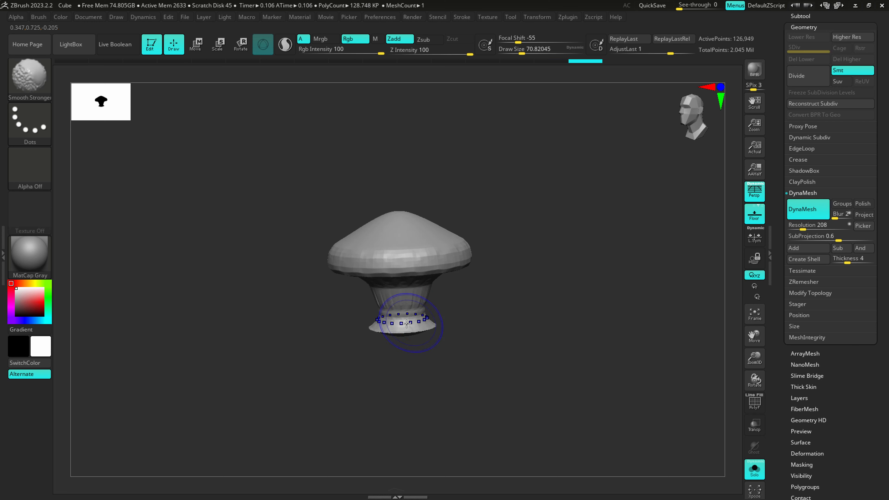
{"action": "left_click_drag", "start_coordinate": [421, 303], "coordinate": [493, 328], "text": "shift"}
{"action": "left_click_drag", "start_coordinate": [534, 348], "coordinate": [655, 280], "text": "ctrl"}
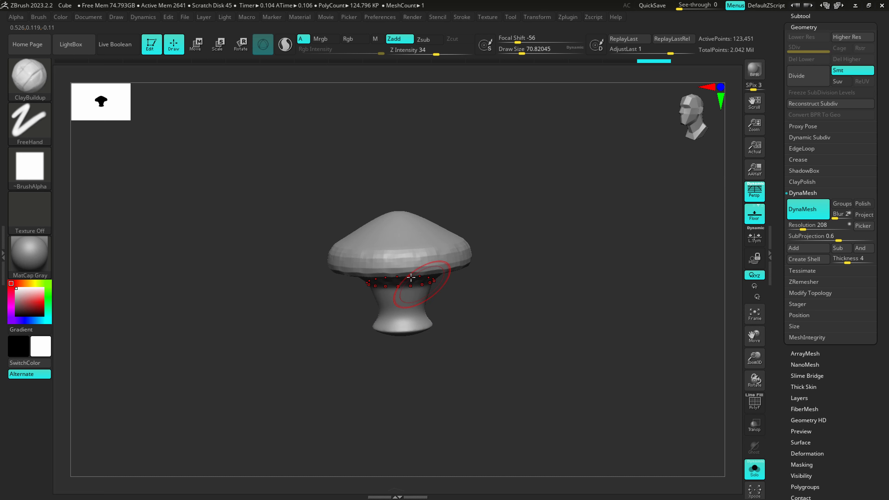
{"action": "mouse_move", "coordinate": [412, 278]}
{"action": "left_mouse_down", "text": "shift"}
{"action": "mouse_move", "coordinate": [423, 244]}
{"action": "mouse_move", "coordinate": [421, 271]}
{"action": "mouse_move", "coordinate": [397, 290]}
{"action": "mouse_move", "coordinate": [426, 299]}
{"action": "left_mouse_up", "text": "shift"}
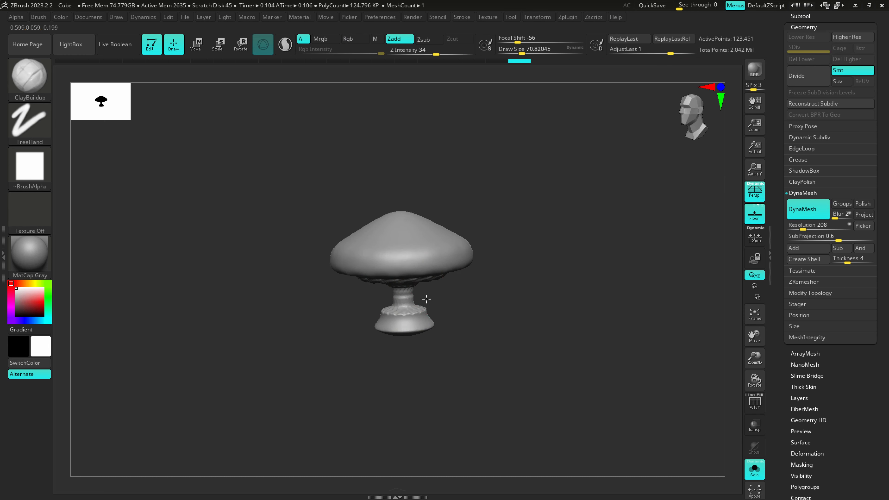
- Undo the narrow stem carving and build up a raised collar under the cap at a draw size of about 54
{"action": "mouse_move", "coordinate": [426, 299]}
{"action": "right_mouse_down", "text": "ctrl"}
{"action": "mouse_move", "coordinate": [427, 323]}
{"action": "mouse_move", "coordinate": [427, 284]}
{"action": "right_mouse_up", "text": "ctrl"}
{"action": "key", "text": "ctrl+z"}
{"action": "key", "text": "s"}
{"action": "mouse_move", "coordinate": [427, 284]}
{"action": "left_mouse_down"}
{"action": "mouse_move", "coordinate": [420, 284]}
{"action": "mouse_move", "coordinate": [463, 277]}
{"action": "mouse_move", "coordinate": [397, 280]}
{"action": "mouse_move", "coordinate": [461, 255]}
{"action": "left_mouse_up"}
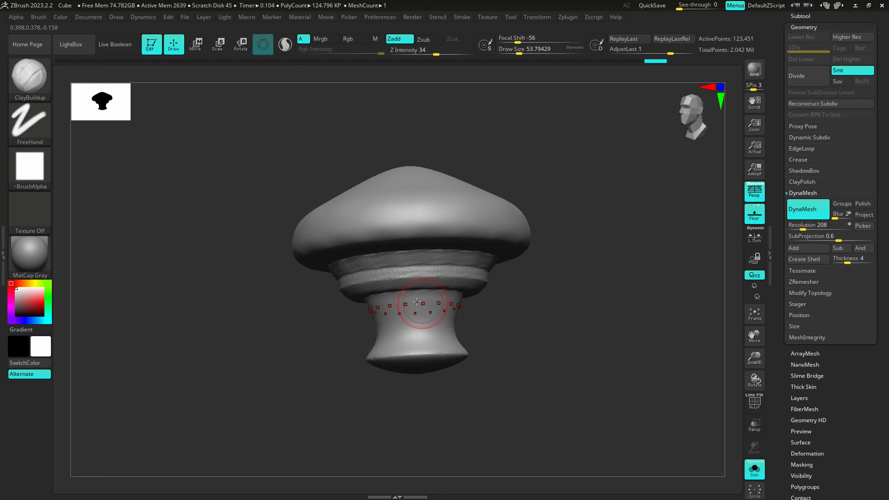
- Slim the stem below the collar and smooth both the stem and the cap's underside
{"action": "mouse_move", "coordinate": [417, 302]}
{"action": "left_mouse_down", "text": "alt"}
{"action": "mouse_move", "coordinate": [461, 322]}
{"action": "mouse_move", "coordinate": [464, 339]}
{"action": "mouse_move", "coordinate": [417, 352]}
{"action": "left_mouse_up", "text": "alt"}
{"action": "mouse_move", "coordinate": [416, 350]}
{"action": "left_mouse_down", "text": "shift"}
{"action": "mouse_move", "coordinate": [417, 334]}
{"action": "mouse_move", "coordinate": [438, 317]}
{"action": "left_mouse_up", "text": "shift"}
{"action": "right_click_drag", "start_coordinate": [438, 317], "coordinate": [435, 280]}
{"action": "mouse_move", "coordinate": [436, 263]}
{"action": "left_mouse_down", "text": "shift"}
{"action": "mouse_move", "coordinate": [425, 258]}
{"action": "mouse_move", "coordinate": [441, 235]}
{"action": "mouse_move", "coordinate": [444, 256]}
{"action": "mouse_move", "coordinate": [442, 242]}
{"action": "mouse_move", "coordinate": [464, 238]}
{"action": "mouse_move", "coordinate": [450, 232]}
{"action": "mouse_move", "coordinate": [487, 254]}
{"action": "left_mouse_up", "text": "shift"}
- Sculpt radiating gill ridges under the cap at a draw size of about 31, and remesh the mushroom
{"action": "right_click_drag", "start_coordinate": [487, 254], "coordinate": [472, 256], "text": "ctrl"}
{"action": "key", "text": "s"}
{"action": "left_click_drag", "start_coordinate": [473, 256], "coordinate": [488, 272]}
{"action": "mouse_move", "coordinate": [487, 271]}
{"action": "left_mouse_down"}
{"action": "mouse_move", "coordinate": [490, 259]}
{"action": "mouse_move", "coordinate": [496, 275]}
{"action": "left_mouse_up"}
{"action": "left_click_drag", "start_coordinate": [523, 380], "coordinate": [611, 343], "text": "ctrl"}
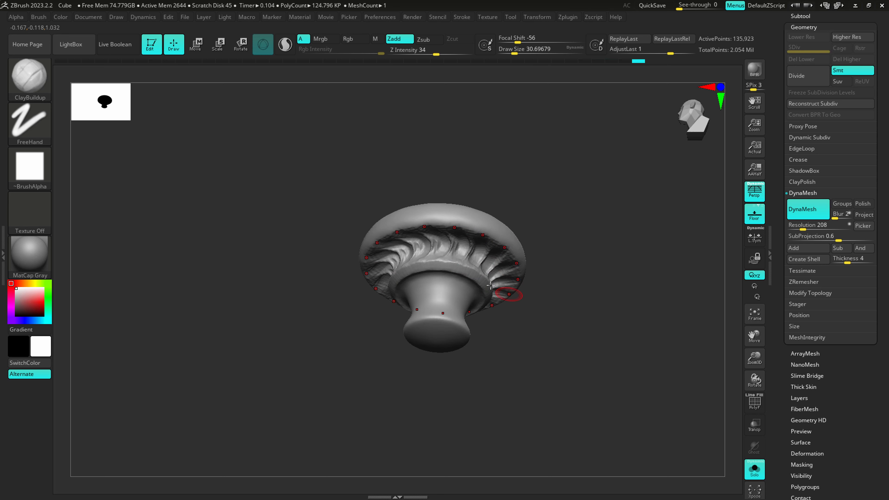
- Add clay to the top of the stem just beneath the collar and remesh the mushroom
{"action": "mouse_move", "coordinate": [437, 278]}
{"action": "left_mouse_down"}
{"action": "mouse_move", "coordinate": [452, 337]}
{"action": "mouse_move", "coordinate": [445, 286]}
{"action": "left_mouse_up"}
{"action": "right_click_drag", "start_coordinate": [445, 290], "coordinate": [467, 369]}
{"action": "mouse_move", "coordinate": [494, 359]}
{"action": "left_mouse_down", "text": "ctrl"}
{"action": "mouse_move", "coordinate": [552, 308]}
{"action": "mouse_move", "coordinate": [571, 306]}
{"action": "left_mouse_up", "text": "ctrl"}
{"action": "left_click", "coordinate": [537, 17]}
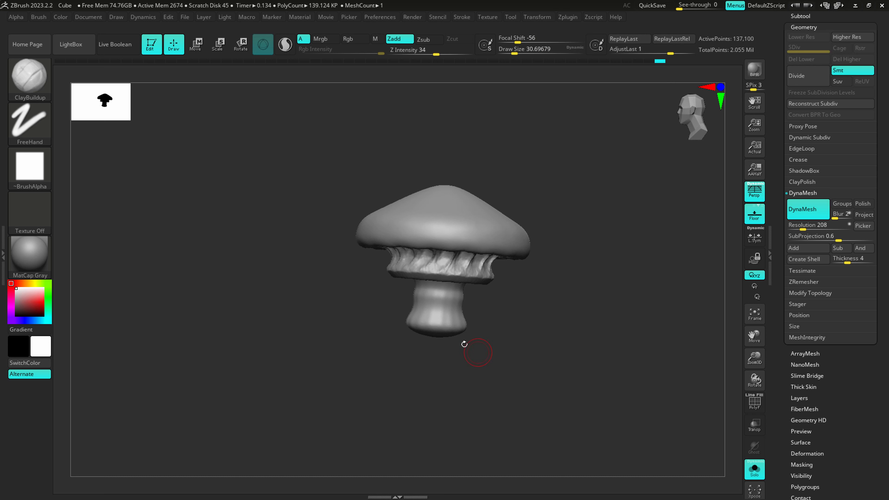
- Sculpt vertical ridges along the stem and radial folds around the outside of the cap
{"action": "left_click_drag", "start_coordinate": [441, 290], "coordinate": [441, 328]}
{"action": "right_click_drag", "start_coordinate": [453, 305], "coordinate": [465, 286]}
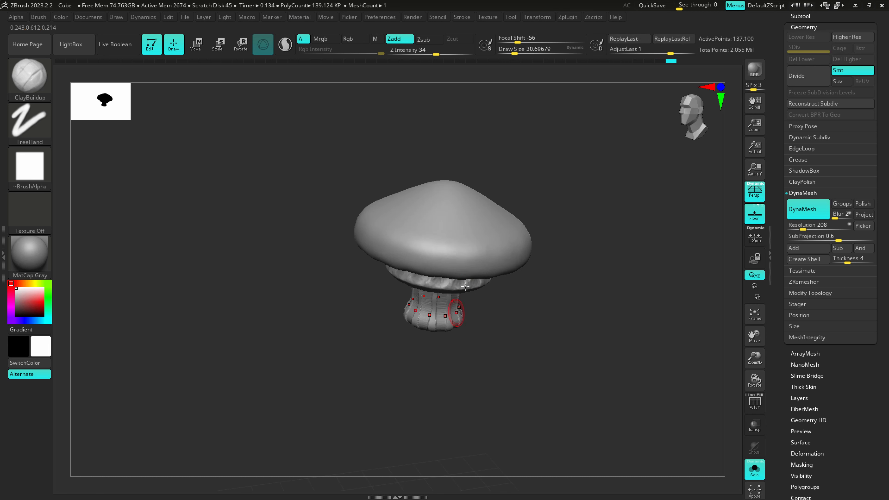
{"action": "mouse_move", "coordinate": [454, 252]}
{"action": "left_mouse_down"}
{"action": "mouse_move", "coordinate": [460, 272]}
{"action": "mouse_move", "coordinate": [476, 259]}
{"action": "mouse_move", "coordinate": [484, 265]}
{"action": "mouse_move", "coordinate": [494, 244]}
{"action": "mouse_move", "coordinate": [455, 270]}
{"action": "mouse_move", "coordinate": [449, 221]}
{"action": "mouse_move", "coordinate": [442, 226]}
{"action": "mouse_move", "coordinate": [453, 210]}
{"action": "mouse_move", "coordinate": [471, 239]}
{"action": "mouse_move", "coordinate": [474, 193]}
{"action": "left_mouse_up"}
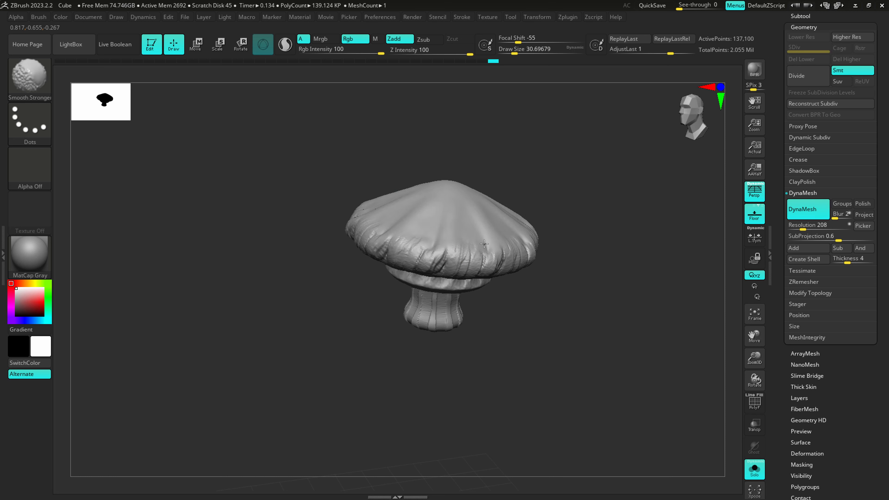
{"action": "left_click_drag", "start_coordinate": [478, 296], "coordinate": [436, 242]}
- Shorten the stem by pushing its base up towards the cap with SnakeHook at a draw size of about 120, and remesh
{"action": "key", "text": "b"}
{"action": "key", "text": "s"}
{"action": "key", "text": "h"}
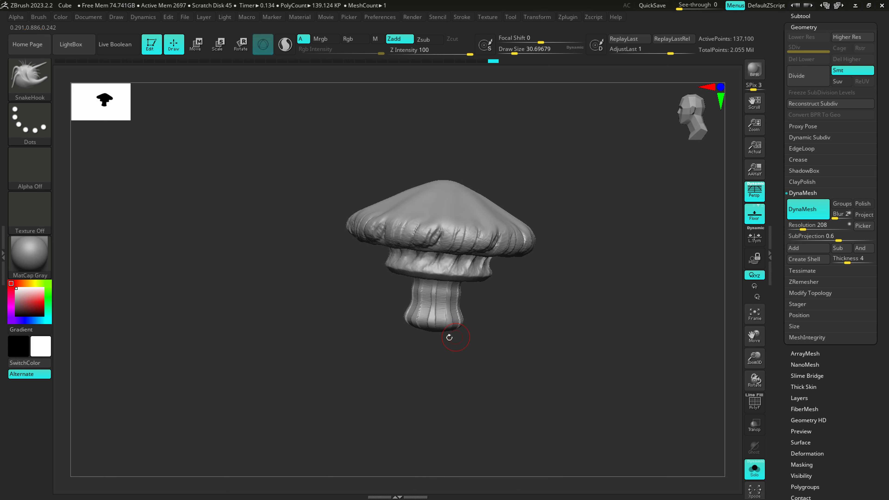
{"action": "mouse_move", "coordinate": [434, 336]}
{"action": "left_mouse_down"}
{"action": "mouse_move", "coordinate": [419, 337]}
{"action": "mouse_move", "coordinate": [446, 326]}
{"action": "left_mouse_up"}
{"action": "key", "text": "s"}
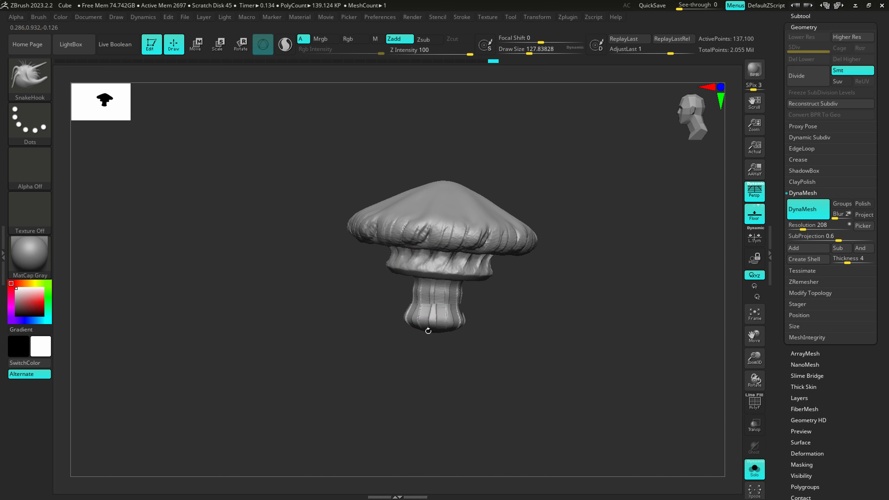
{"action": "mouse_move", "coordinate": [426, 332]}
{"action": "left_mouse_down"}
{"action": "mouse_move", "coordinate": [437, 319]}
{"action": "mouse_move", "coordinate": [423, 341]}
{"action": "mouse_move", "coordinate": [433, 339]}
{"action": "mouse_move", "coordinate": [432, 301]}
{"action": "left_mouse_up"}
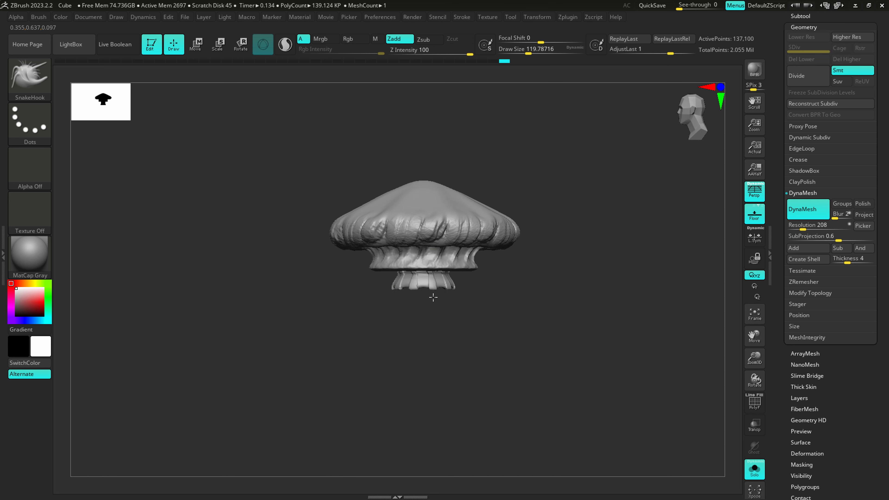
{"action": "left_click_drag", "start_coordinate": [452, 353], "coordinate": [514, 311], "text": "ctrl"}
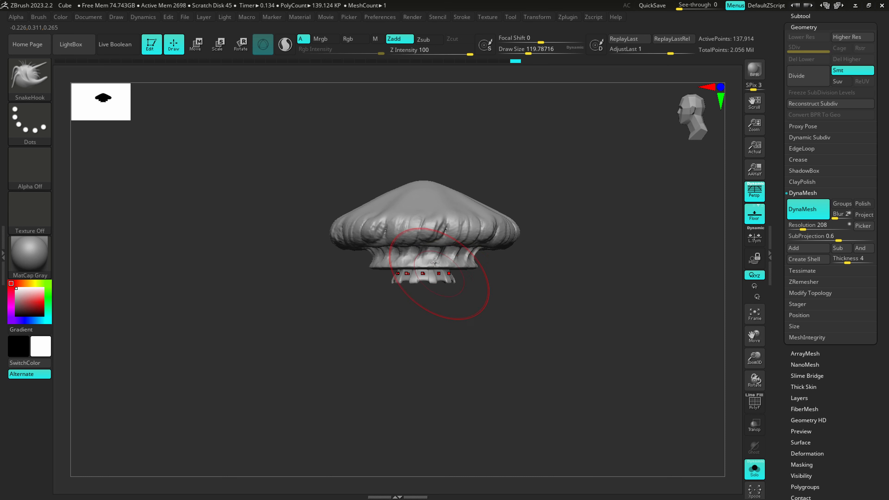
- Draw a curved stem bending down and outward from beneath the cap with CurveTube at a draw size of about 35
{"action": "left_click", "coordinate": [42, 84]}
{"action": "left_click", "coordinate": [175, 217]}
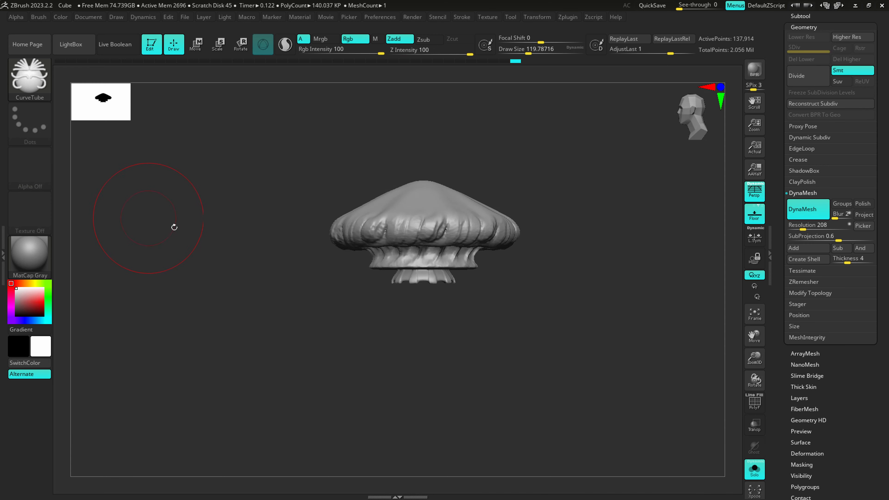
{"action": "key", "text": "s"}
{"action": "left_click_drag", "start_coordinate": [448, 290], "coordinate": [423, 286]}
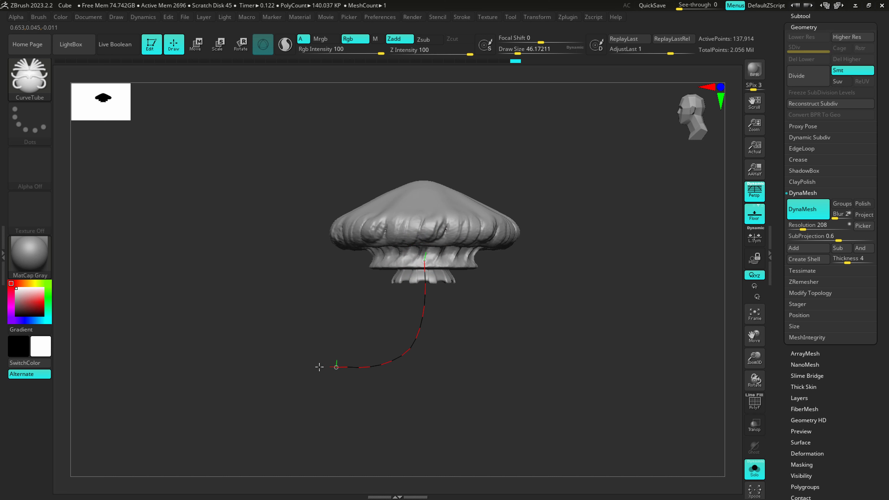
{"action": "left_click_drag", "start_coordinate": [319, 367], "coordinate": [320, 367]}
{"action": "key", "text": "ctrl+z"}
{"action": "key", "text": "s"}
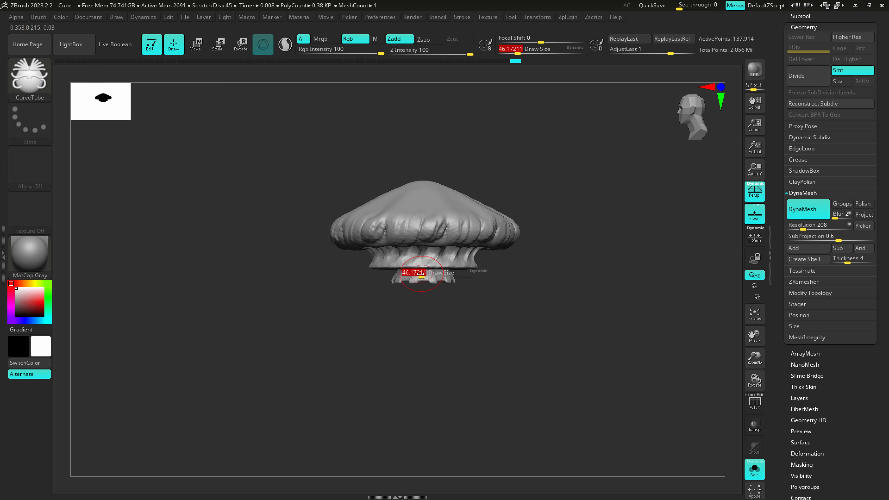
{"action": "left_click_drag", "start_coordinate": [420, 274], "coordinate": [426, 301]}
{"action": "left_click_drag", "start_coordinate": [340, 365], "coordinate": [340, 364]}
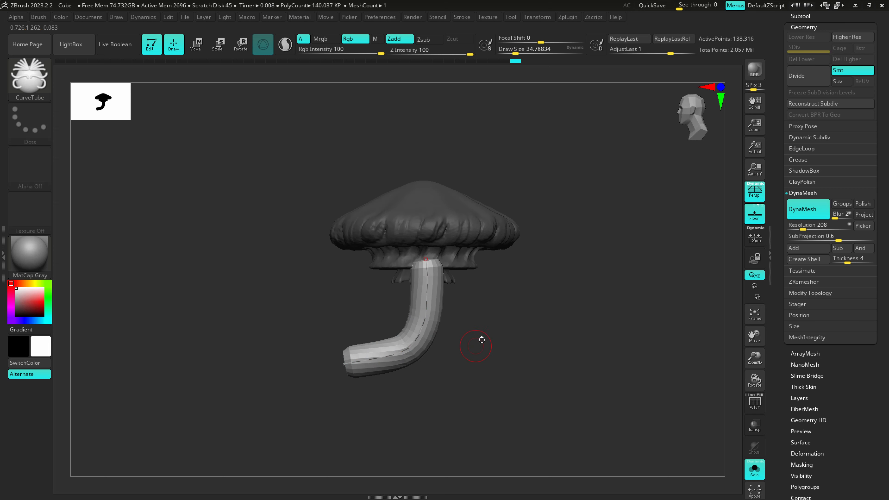
- Move the tube's curve so the stem sits centred under the cap, at a draw size of about 97
{"action": "left_click_drag", "start_coordinate": [480, 338], "coordinate": [524, 338]}
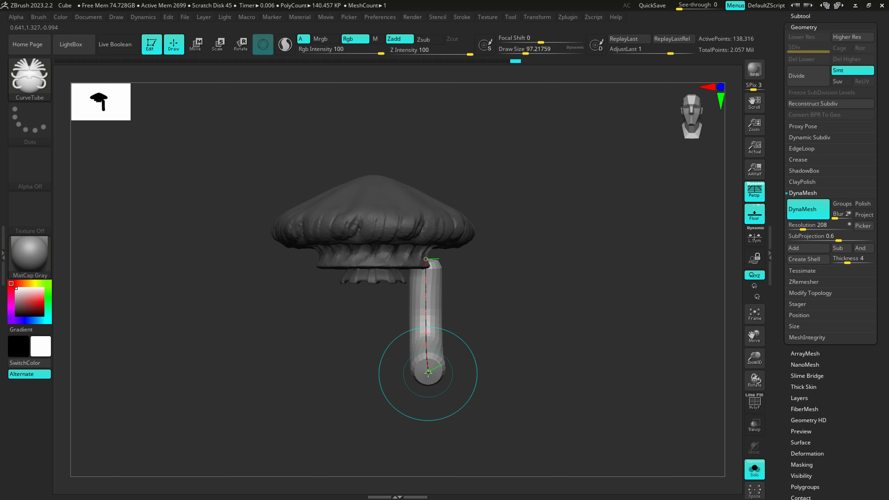
{"action": "mouse_move", "coordinate": [428, 372]}
{"action": "left_mouse_down"}
{"action": "mouse_move", "coordinate": [417, 370]}
{"action": "mouse_move", "coordinate": [426, 376]}
{"action": "left_mouse_up"}
{"action": "left_click_drag", "start_coordinate": [426, 261], "coordinate": [370, 259]}
{"action": "left_click_drag", "start_coordinate": [412, 307], "coordinate": [379, 304]}
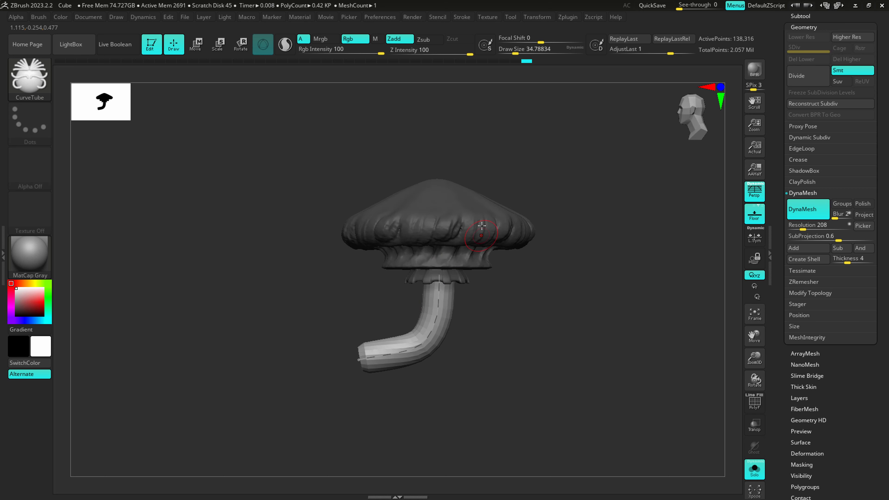
- Swell the lower end of the stem with Inflat at a draw size of about 163
{"action": "left_click", "coordinate": [34, 76]}
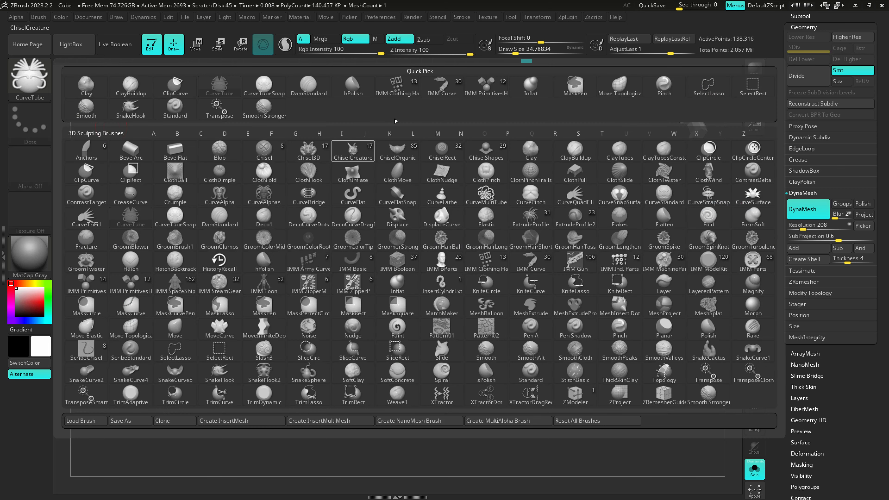
{"action": "left_click", "coordinate": [510, 95]}
{"action": "key", "text": "s"}
{"action": "left_click_drag", "start_coordinate": [362, 361], "coordinate": [381, 360]}
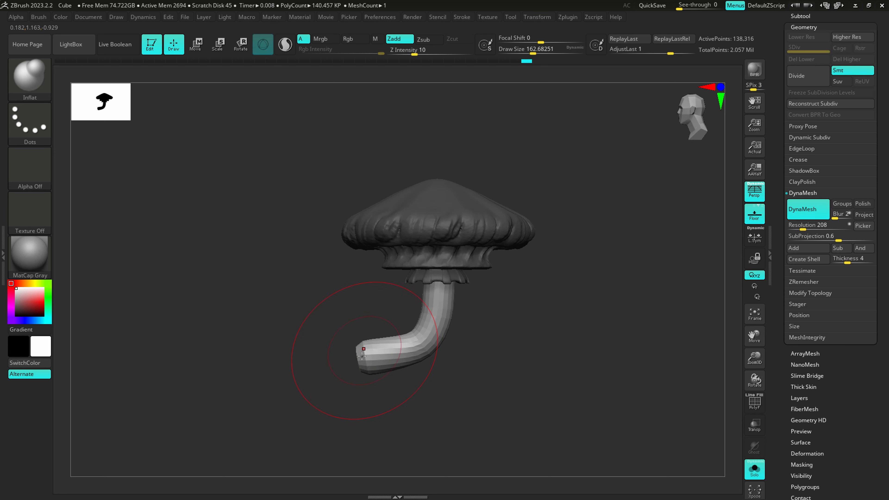
{"action": "right_click_drag", "start_coordinate": [404, 358], "coordinate": [415, 351]}
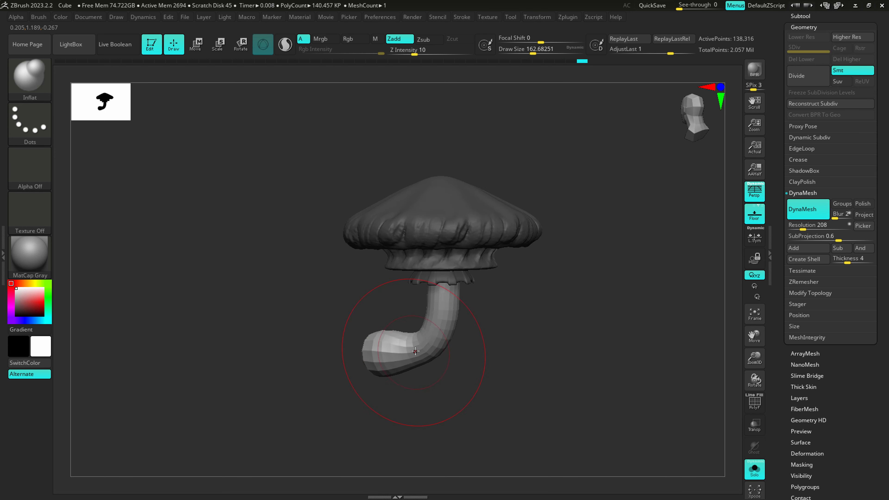
- Clear the mask, merge the stem into the mushroom with DynaMesh, and smooth the stem's base
{"action": "left_click_drag", "start_coordinate": [496, 399], "coordinate": [596, 326], "text": "ctrl"}
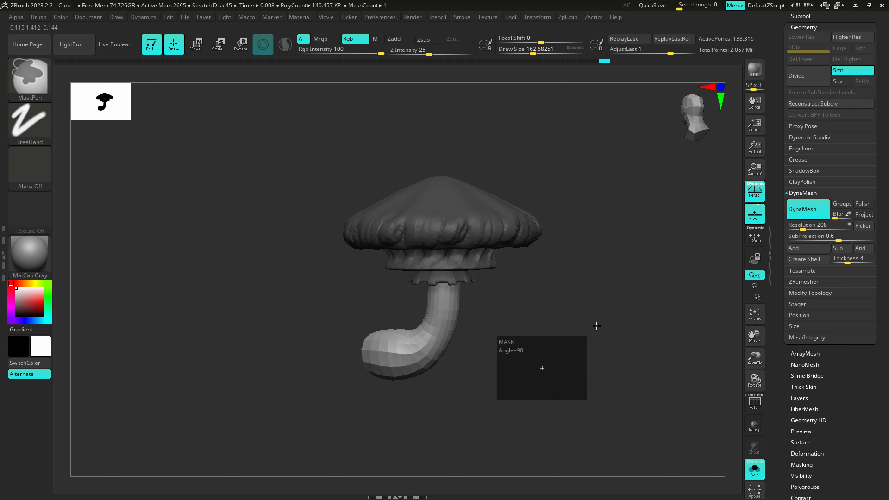
{"action": "left_click_drag", "start_coordinate": [522, 378], "coordinate": [622, 316], "text": "ctrl"}
{"action": "left_click_drag", "start_coordinate": [419, 344], "coordinate": [404, 359], "text": "shift"}
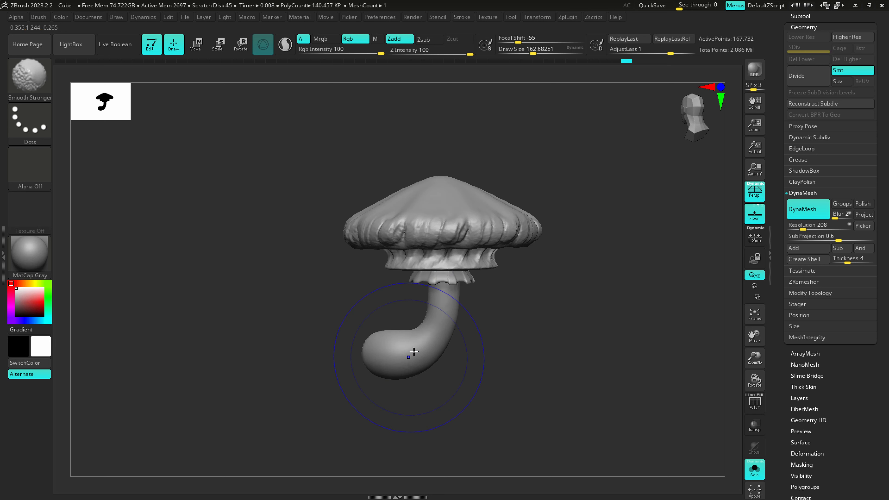
- Inflate the stem's base into a fuller bulb at a draw size of about 108
{"action": "right_click_drag", "start_coordinate": [429, 345], "coordinate": [416, 341]}
{"action": "key", "text": "s"}
{"action": "left_click_drag", "start_coordinate": [415, 342], "coordinate": [406, 342]}
{"action": "right_click_drag", "start_coordinate": [406, 343], "coordinate": [369, 359]}
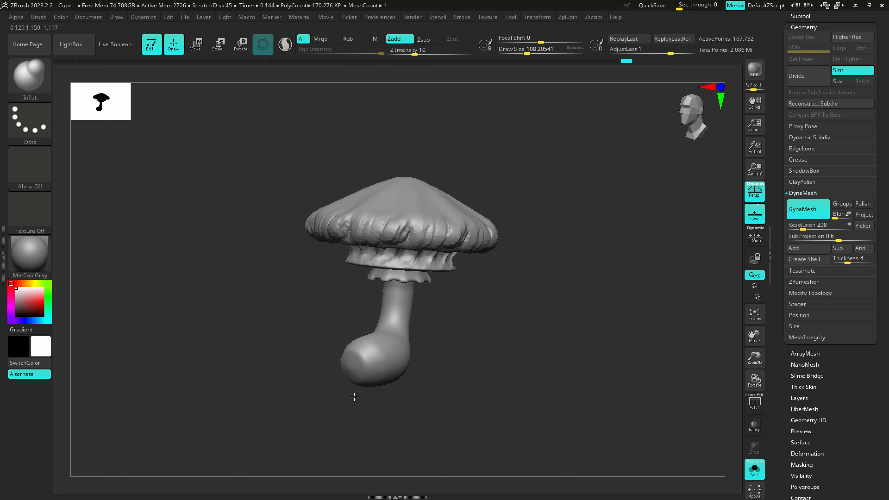
- Pull the end of the stem out into a flared base with SnakeHook at a draw size of about 80
{"action": "key", "text": "b"}
{"action": "key", "text": "s"}
{"action": "key", "text": "h"}
{"action": "key", "text": "s"}
{"action": "left_click_drag", "start_coordinate": [371, 375], "coordinate": [367, 375]}
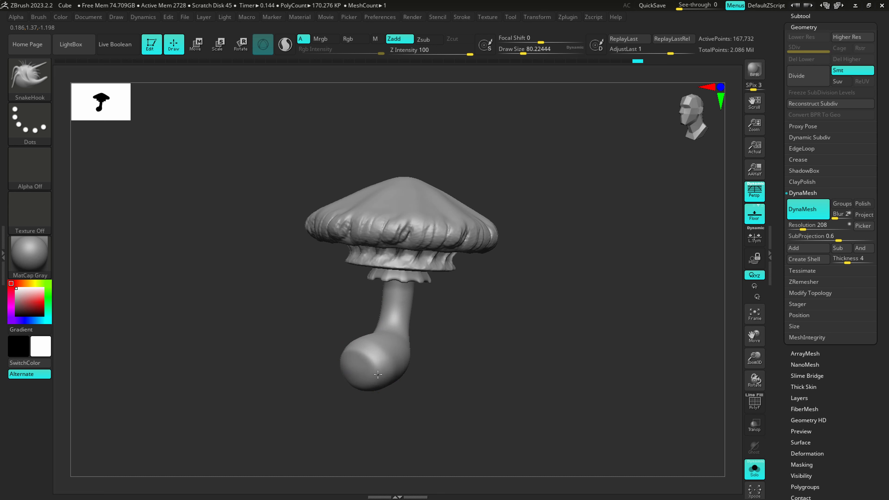
{"action": "right_click_drag", "start_coordinate": [391, 370], "coordinate": [332, 364]}
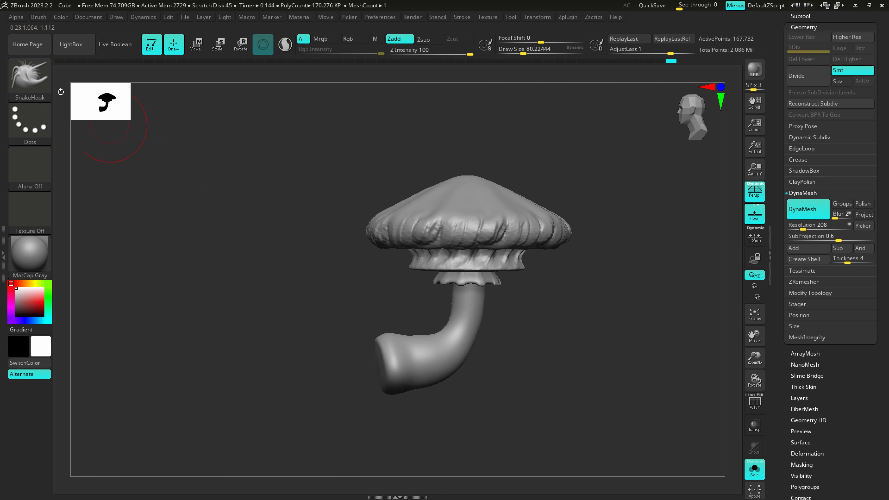
- Thicken the frilled collar and the gills under the cap with Inflat, using a draw size of about 192 for the gills
{"action": "left_click", "coordinate": [28, 80]}
{"action": "left_click", "coordinate": [533, 92]}
{"action": "right_click_drag", "start_coordinate": [502, 291], "coordinate": [473, 272]}
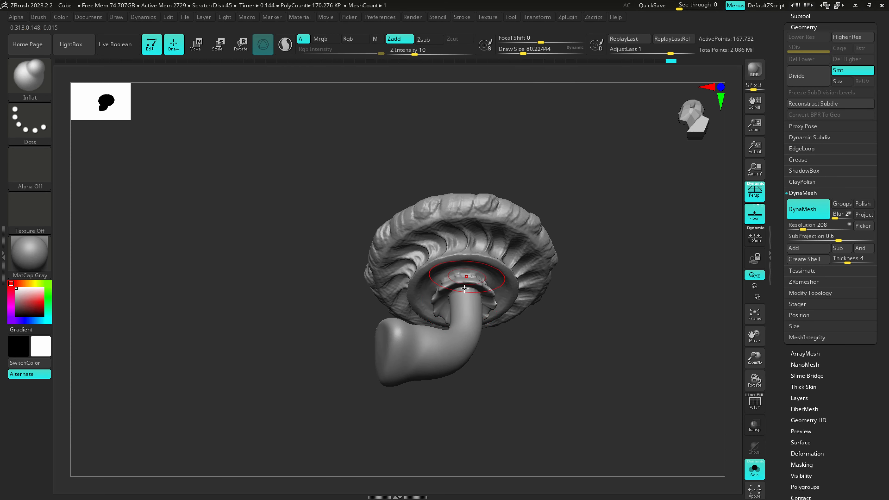
{"action": "key", "text": "s"}
{"action": "mouse_move", "coordinate": [455, 299]}
{"action": "left_mouse_down"}
{"action": "mouse_move", "coordinate": [468, 299]}
{"action": "mouse_move", "coordinate": [474, 259]}
{"action": "left_mouse_up"}
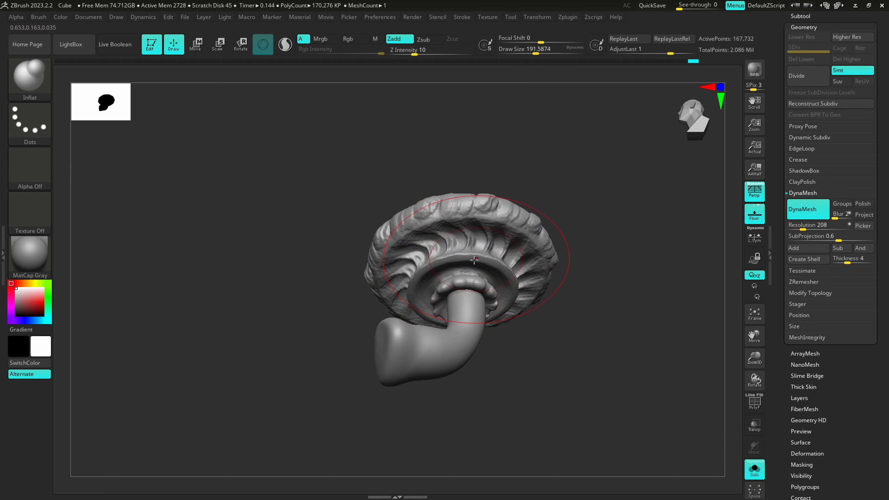
{"action": "key", "text": "ctrl+z"}
{"action": "key", "text": "ctrl+z"}
{"action": "key", "text": "ctrl+z"}
{"action": "key", "text": "ctrl+z"}
{"action": "key", "text": "ctrl+z"}
{"action": "key", "text": "ctrl+z"}
{"action": "key", "text": "ctrl+z"}
{"action": "key", "text": "ctrl+z"}
{"action": "key", "text": "ctrl+z"}
{"action": "key", "text": "ctrl+z"}
{"action": "key", "text": "ctrl+z"}
{"action": "key", "text": "ctrl+z"}
{"action": "key", "text": "ctrl+z"}
{"action": "key", "text": "ctrl+z"}
{"action": "key", "text": "ctrl+z"}
{"action": "key", "text": "ctrl+z"}
{"action": "key", "text": "ctrl+z"}
{"action": "key", "text": "ctrl+z"}
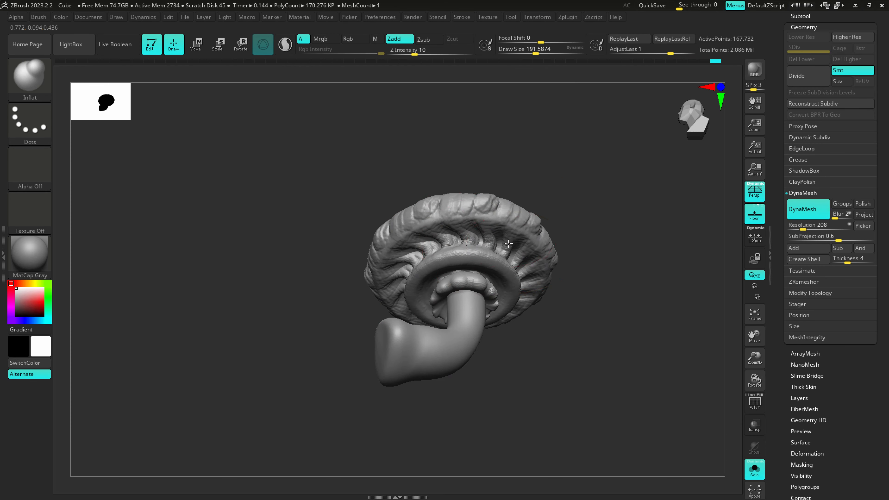
- Touch up the upper stem with Inflat at a draw size of about 74 and remesh the mushroom
{"action": "right_click_drag", "start_coordinate": [504, 293], "coordinate": [499, 302]}
{"action": "key", "text": "s"}
{"action": "left_click_drag", "start_coordinate": [482, 310], "coordinate": [469, 310]}
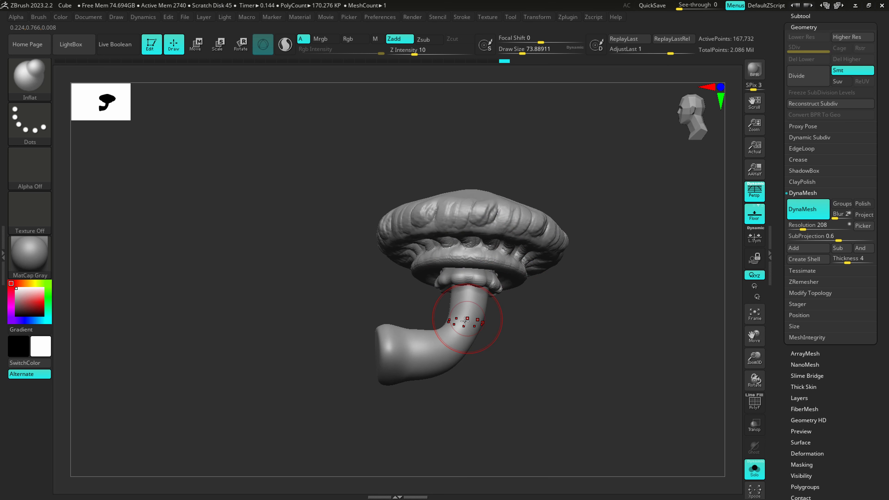
{"action": "right_click_drag", "start_coordinate": [460, 327], "coordinate": [457, 342], "text": "shift"}
{"action": "left_click_drag", "start_coordinate": [555, 356], "coordinate": [624, 295], "text": "ctrl"}
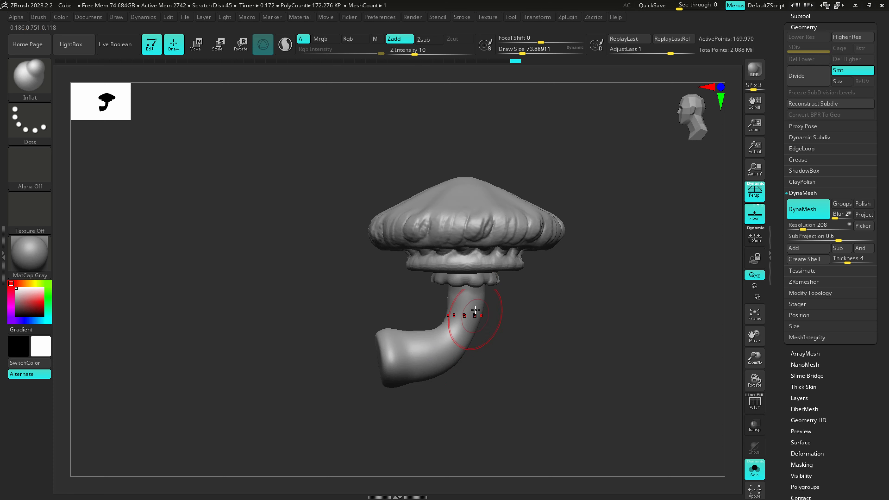
- Add a streak of clay down the length of the stem with ClayBuildup
{"action": "right_click_drag", "start_coordinate": [475, 310], "coordinate": [479, 375], "text": "ctrl"}
{"action": "key", "text": "b"}
{"action": "key", "text": "c"}
{"action": "key", "text": "b"}
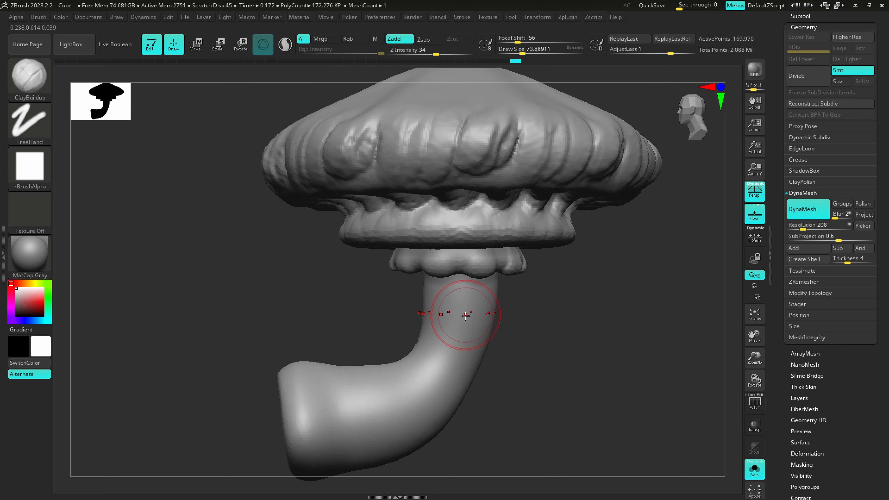
{"action": "key", "text": "s"}
{"action": "mouse_move", "coordinate": [474, 297]}
{"action": "left_mouse_down"}
{"action": "mouse_move", "coordinate": [462, 298]}
{"action": "mouse_move", "coordinate": [373, 411]}
{"action": "left_mouse_up"}
- Carve long creases following the bend of the stem with DamStandard at a draw size of about 46
{"action": "key", "text": "b"}
{"action": "key", "text": "d"}
{"action": "key", "text": "s"}
{"action": "mouse_move", "coordinate": [487, 311]}
{"action": "left_mouse_down"}
{"action": "mouse_move", "coordinate": [373, 441]}
{"action": "mouse_move", "coordinate": [357, 442]}
{"action": "left_mouse_up"}
{"action": "left_click_drag", "start_coordinate": [453, 284], "coordinate": [332, 380]}
{"action": "left_click_drag", "start_coordinate": [414, 349], "coordinate": [327, 372]}
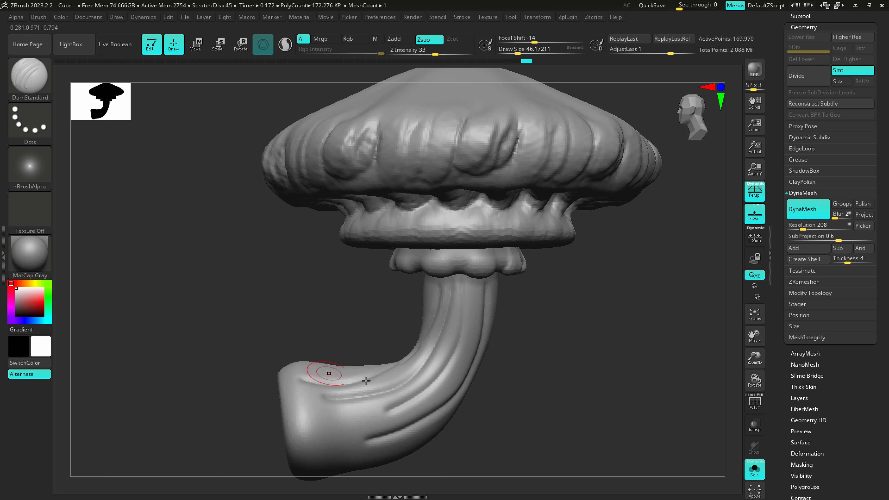
{"action": "mouse_move", "coordinate": [394, 399]}
{"action": "left_mouse_down"}
{"action": "mouse_move", "coordinate": [312, 419]}
{"action": "mouse_move", "coordinate": [297, 410]}
{"action": "mouse_move", "coordinate": [368, 452]}
{"action": "mouse_move", "coordinate": [487, 306]}
{"action": "left_mouse_up"}
{"action": "mouse_move", "coordinate": [436, 297]}
{"action": "right_mouse_down", "text": "ctrl"}
{"action": "mouse_move", "coordinate": [429, 352]}
{"action": "mouse_move", "coordinate": [408, 398]}
{"action": "right_mouse_up", "text": "ctrl"}
{"action": "right_click_drag", "start_coordinate": [433, 330], "coordinate": [453, 301]}
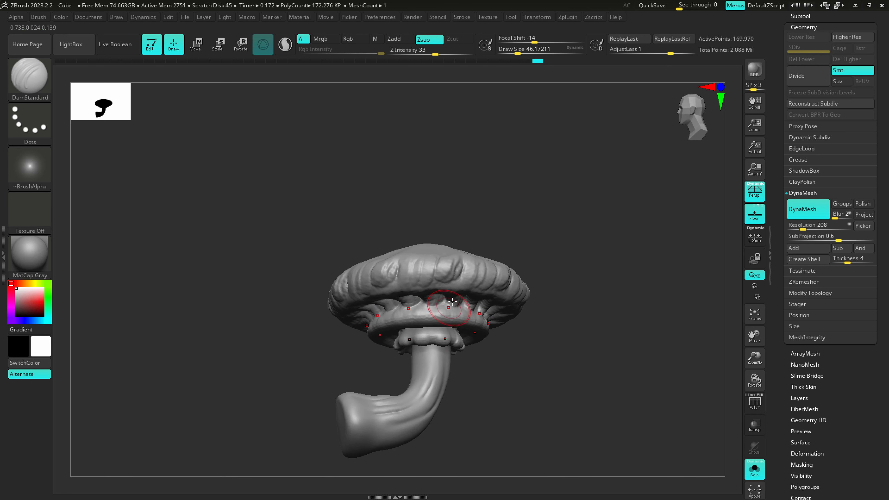
- Pull the cap's rim down and round out its upper slope with SnakeHook at a draw size of about 136
{"action": "key", "text": "b"}
{"action": "key", "text": "s"}
{"action": "key", "text": "t"}
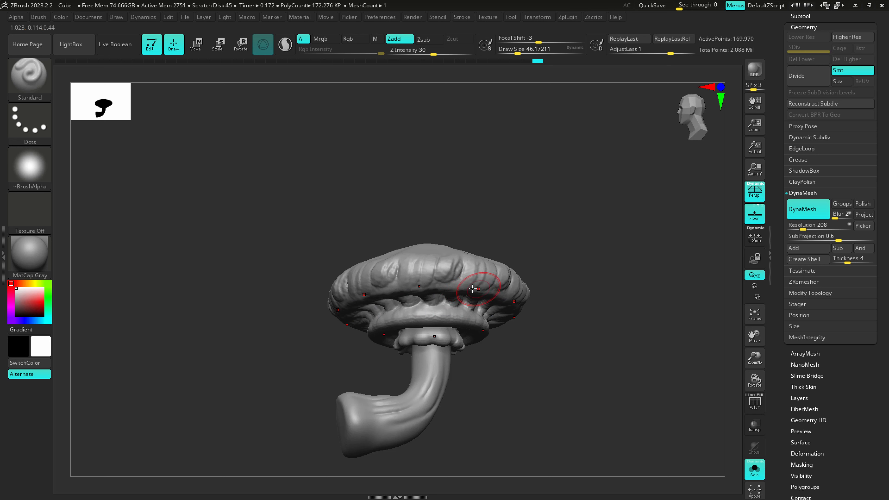
{"action": "key", "text": "s"}
{"action": "mouse_move", "coordinate": [437, 287]}
{"action": "left_mouse_down"}
{"action": "mouse_move", "coordinate": [468, 289]}
{"action": "mouse_move", "coordinate": [436, 295]}
{"action": "left_mouse_up"}
{"action": "key", "text": "s"}
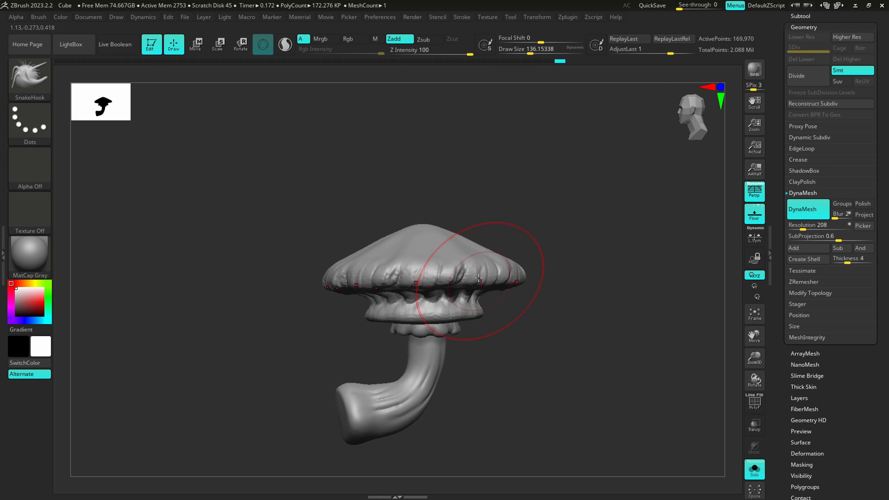
{"action": "left_click_drag", "start_coordinate": [479, 278], "coordinate": [478, 294]}
{"action": "left_click_drag", "start_coordinate": [464, 256], "coordinate": [469, 244]}
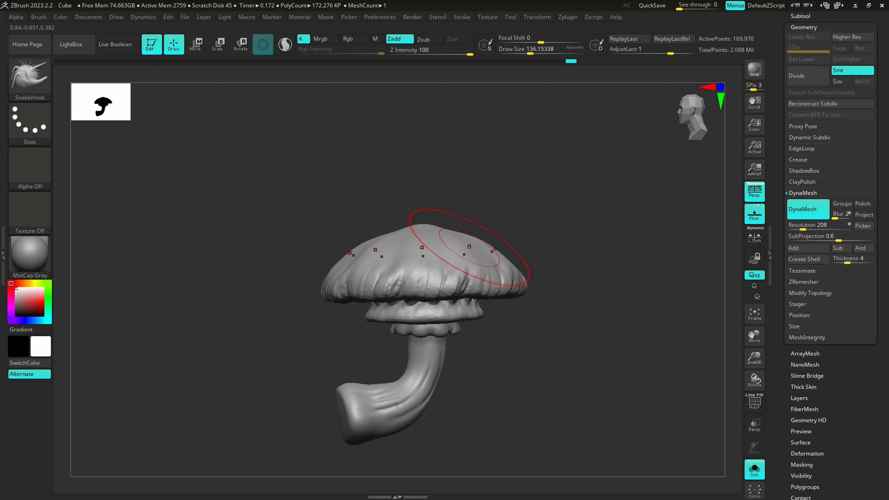
- Increase the radial symmetry count and reshape the top of the cap into a broad, flatter dome with SnakeHook
{"action": "left_click", "coordinate": [538, 17]}
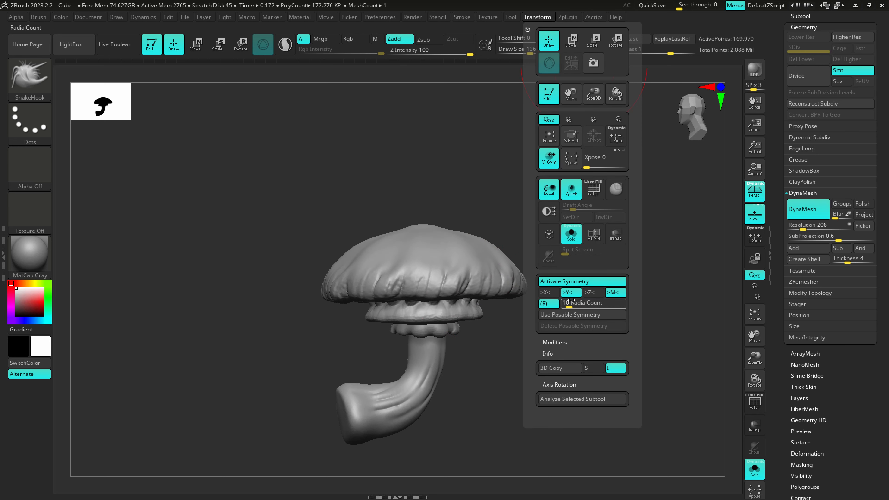
{"action": "mouse_move", "coordinate": [441, 244]}
{"action": "left_mouse_down"}
{"action": "mouse_move", "coordinate": [445, 236]}
{"action": "mouse_move", "coordinate": [484, 259]}
{"action": "left_mouse_up"}
{"action": "right_click_drag", "start_coordinate": [491, 261], "coordinate": [475, 268]}
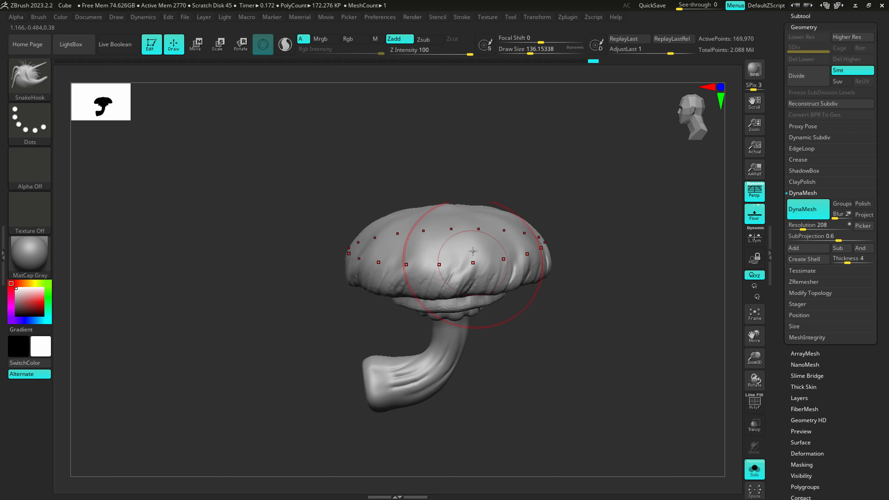
{"action": "key", "text": "s"}
{"action": "left_click_drag", "start_coordinate": [473, 232], "coordinate": [469, 221]}
{"action": "key", "text": "shift"}
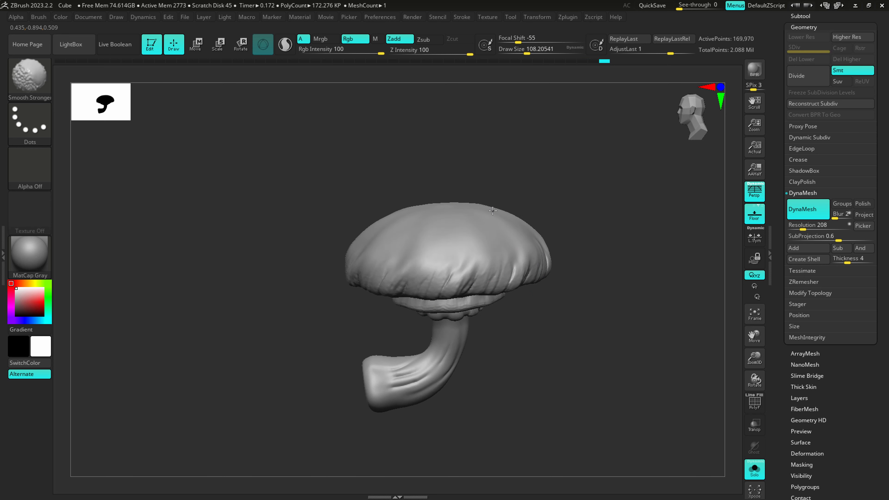
{"action": "right_click_drag", "start_coordinate": [558, 217], "coordinate": [556, 201], "text": "ctrl"}
{"action": "key", "text": "ctrl+z"}
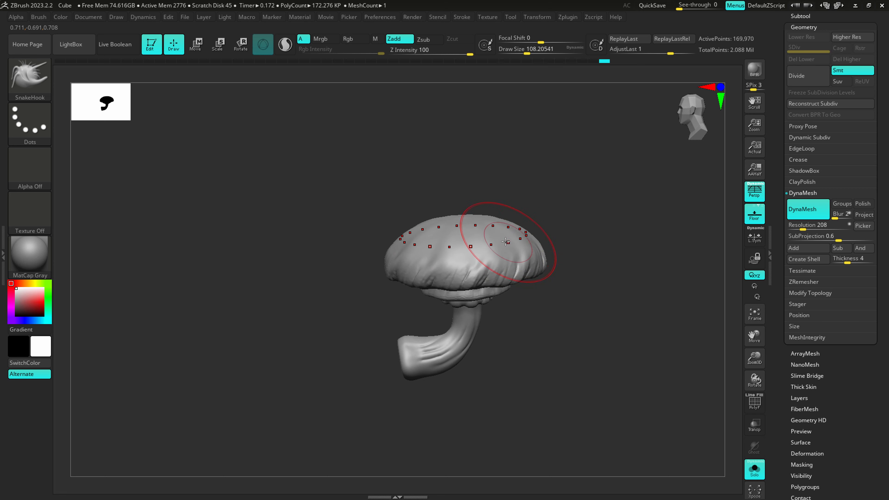
- Sculpt wavy folds into the bands beneath the cap at a draw size of about 56 and remesh the mushroom
{"action": "key", "text": "s"}
{"action": "mouse_move", "coordinate": [510, 243]}
{"action": "left_mouse_down"}
{"action": "mouse_move", "coordinate": [499, 243]}
{"action": "mouse_move", "coordinate": [514, 249]}
{"action": "left_mouse_up"}
{"action": "key", "text": "shift"}
{"action": "mouse_move", "coordinate": [514, 249]}
{"action": "right_mouse_down", "text": "ctrl"}
{"action": "mouse_move", "coordinate": [501, 246]}
{"action": "mouse_move", "coordinate": [490, 267]}
{"action": "mouse_move", "coordinate": [488, 351]}
{"action": "mouse_move", "coordinate": [507, 250]}
{"action": "right_mouse_up", "text": "ctrl"}
{"action": "key", "text": "2"}
{"action": "key", "text": "3"}
{"action": "mouse_move", "coordinate": [522, 244]}
{"action": "left_mouse_down"}
{"action": "mouse_move", "coordinate": [515, 258]}
{"action": "mouse_move", "coordinate": [521, 249]}
{"action": "left_mouse_up"}
{"action": "right_click_drag", "start_coordinate": [533, 267], "coordinate": [560, 352], "text": "shift"}
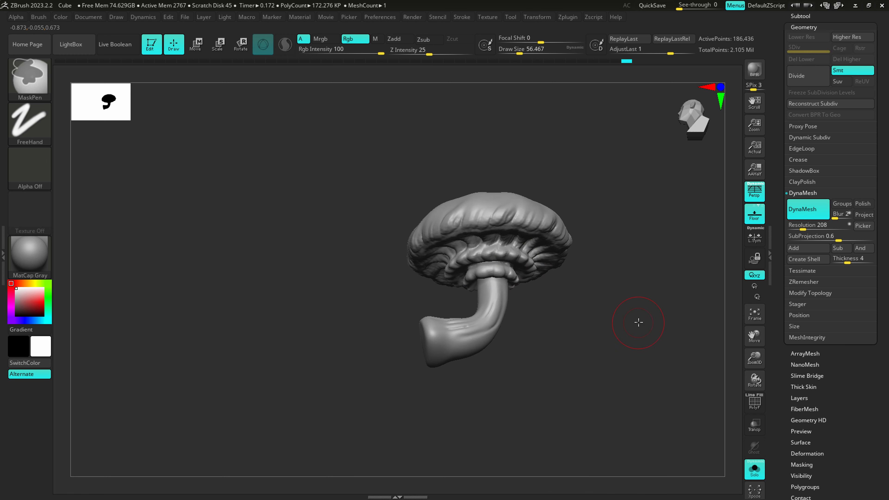
{"action": "right_click_drag", "start_coordinate": [658, 281], "coordinate": [603, 310], "text": "shift"}
- Turn on the polyframe display to inspect the polygroups of the cap and stem
{"action": "key", "text": "shift+f"}
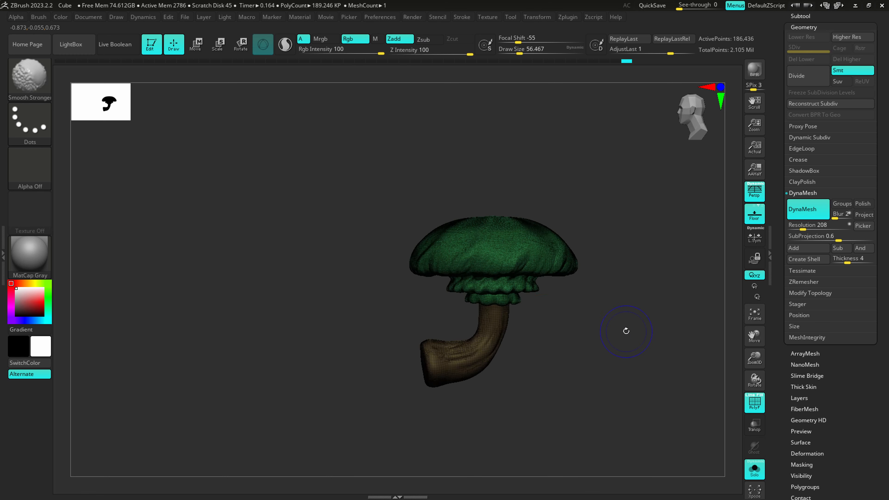
{"action": "right_click_drag", "start_coordinate": [541, 331], "coordinate": [570, 345], "text": "ctrl"}
{"action": "right_click_drag", "start_coordinate": [570, 345], "coordinate": [538, 331], "text": "alt"}
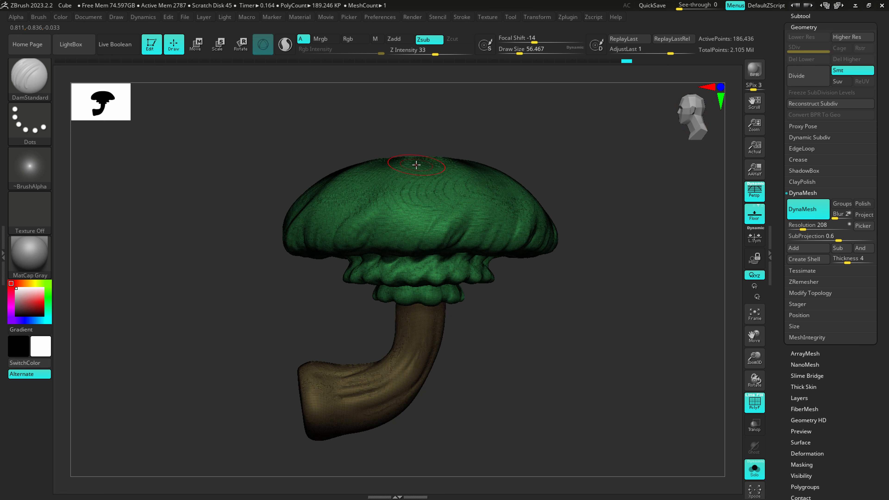
- Create a new InsertMesh brush from the mushroom and look it up among the available brushes
{"action": "left_click", "coordinate": [38, 17]}
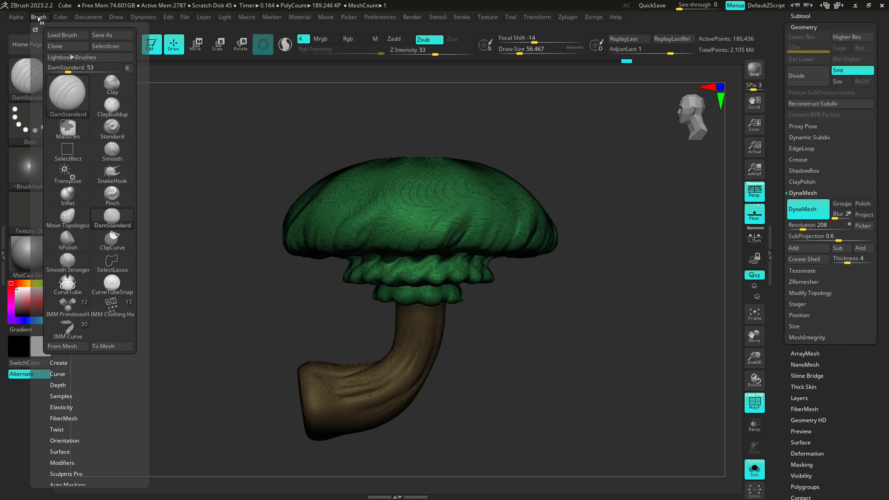
{"action": "left_click", "coordinate": [57, 363]}
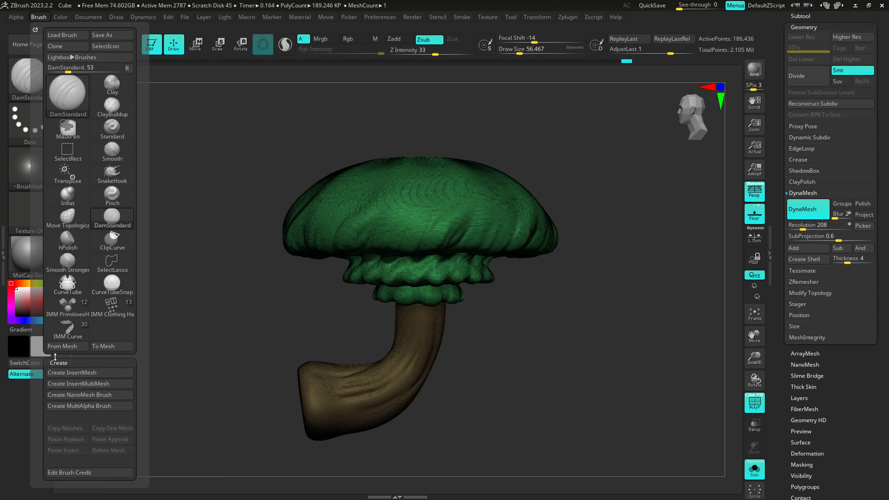
{"action": "left_click_drag", "start_coordinate": [77, 362], "coordinate": [77, 323]}
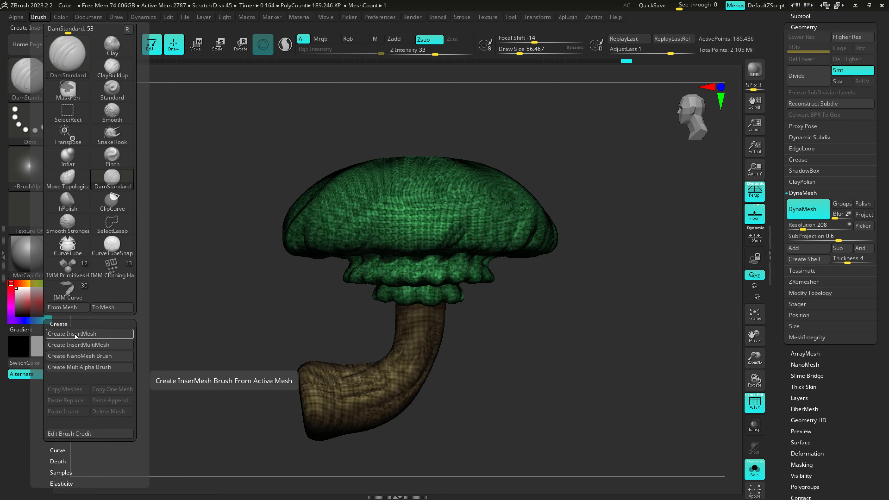
{"action": "left_click", "coordinate": [76, 335]}
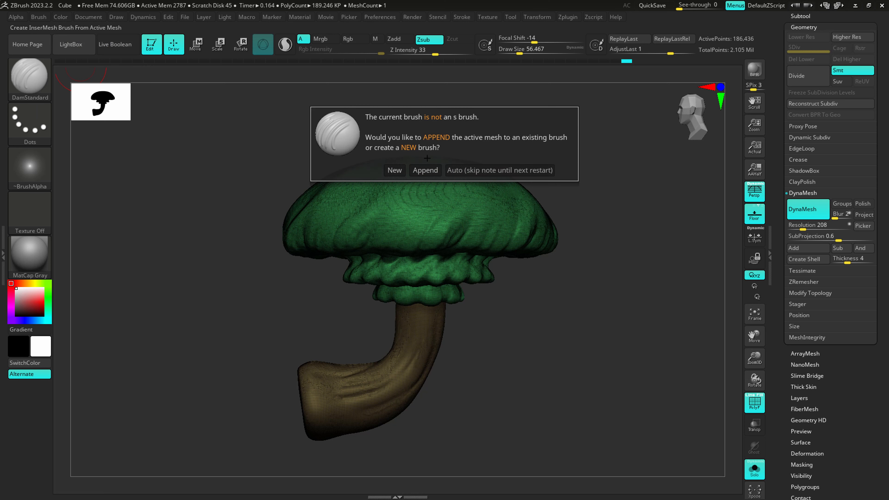
{"action": "left_click", "coordinate": [394, 171]}
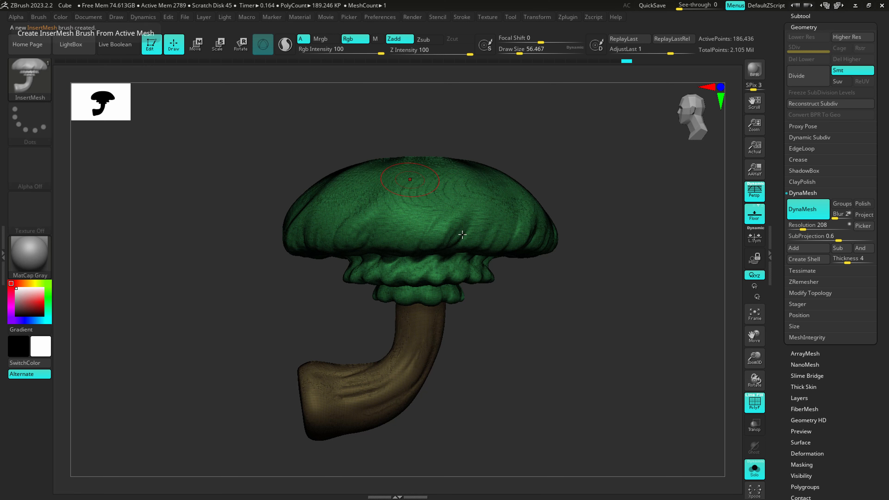
{"action": "left_click", "coordinate": [27, 76]}
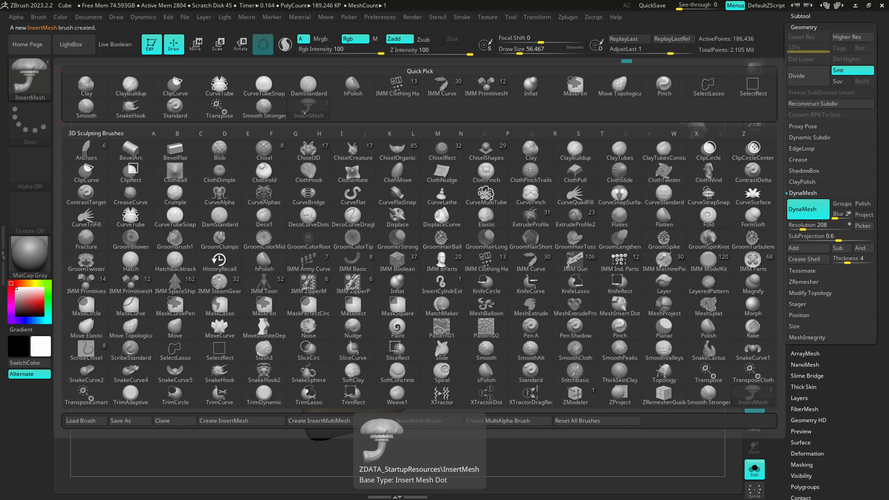
- Select the creeper_003 subtool and try inserting mushrooms on the side of its head, undoing each test
{"action": "left_click", "coordinate": [799, 16]}
{"action": "left_click", "coordinate": [835, 55]}
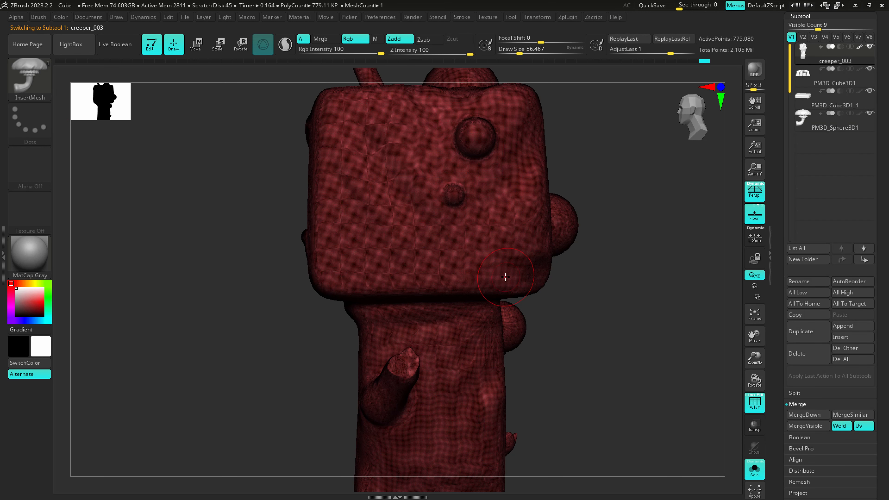
{"action": "mouse_move", "coordinate": [482, 339]}
{"action": "right_mouse_down", "text": "shift"}
{"action": "mouse_move", "coordinate": [506, 338]}
{"action": "mouse_move", "coordinate": [407, 300]}
{"action": "mouse_move", "coordinate": [397, 368]}
{"action": "right_mouse_up", "text": "shift"}
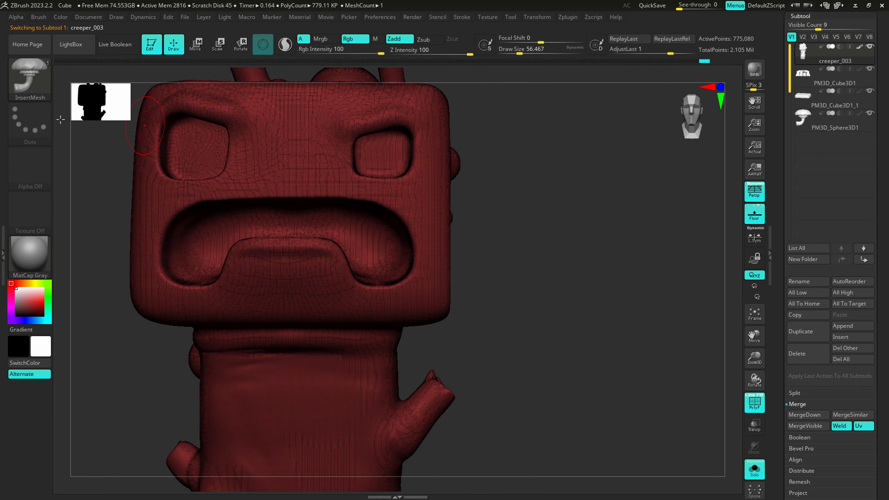
{"action": "left_click", "coordinate": [25, 81]}
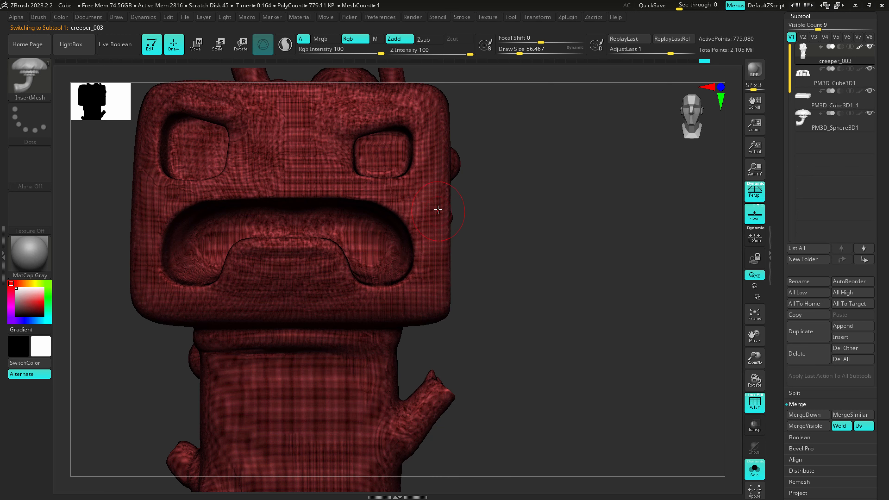
{"action": "left_click_drag", "start_coordinate": [438, 209], "coordinate": [433, 262]}
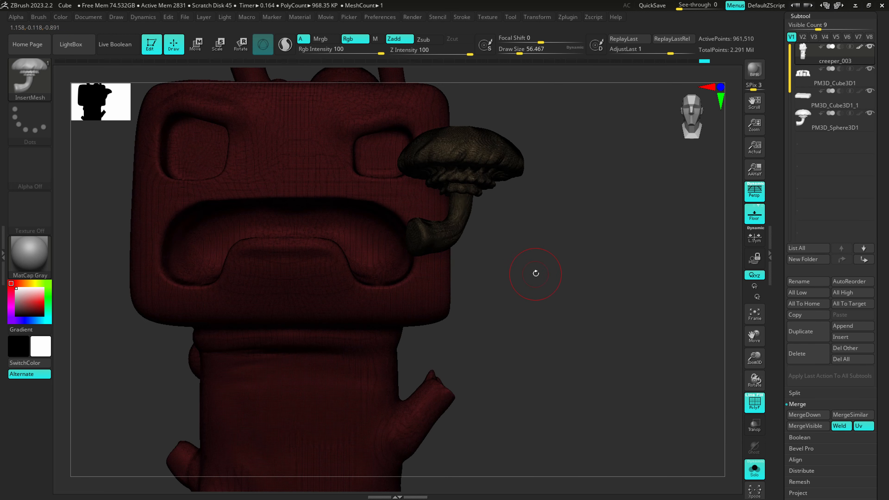
{"action": "left_click_drag", "start_coordinate": [536, 274], "coordinate": [512, 306]}
{"action": "key", "text": "ctrl+z"}
{"action": "left_click_drag", "start_coordinate": [564, 284], "coordinate": [545, 283]}
{"action": "key", "text": "ctrl+z"}
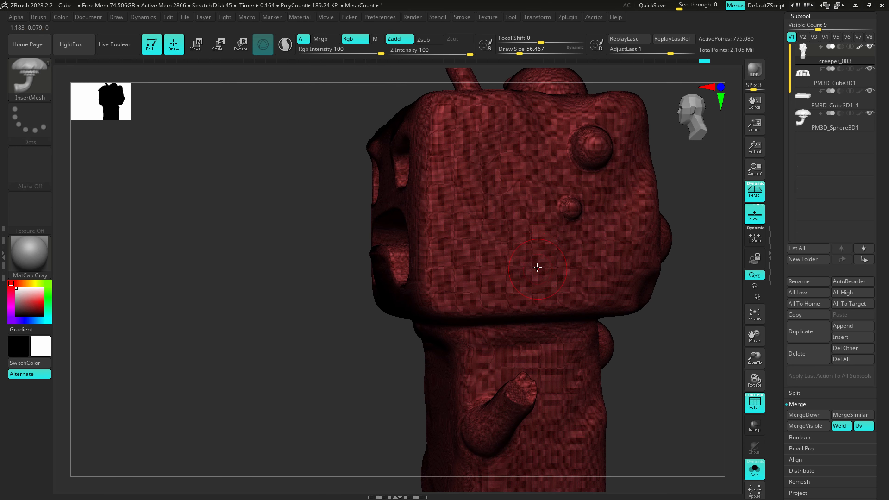
{"action": "left_click_drag", "start_coordinate": [626, 214], "coordinate": [627, 270]}
{"action": "right_click_drag", "start_coordinate": [627, 270], "coordinate": [599, 233]}
{"action": "key", "text": "ctrl+z"}
- Select the mushroom subtool PM3D_Sphere3D1 and rotate it about its vertical axis so the bent stem points sideways in front view
{"action": "left_click", "coordinate": [831, 123]}
{"action": "right_click_drag", "start_coordinate": [498, 238], "coordinate": [442, 251], "text": "alt"}
{"action": "right_click_drag", "start_coordinate": [442, 251], "coordinate": [524, 234]}
{"action": "right_click_drag", "start_coordinate": [429, 304], "coordinate": [548, 202], "text": "alt"}
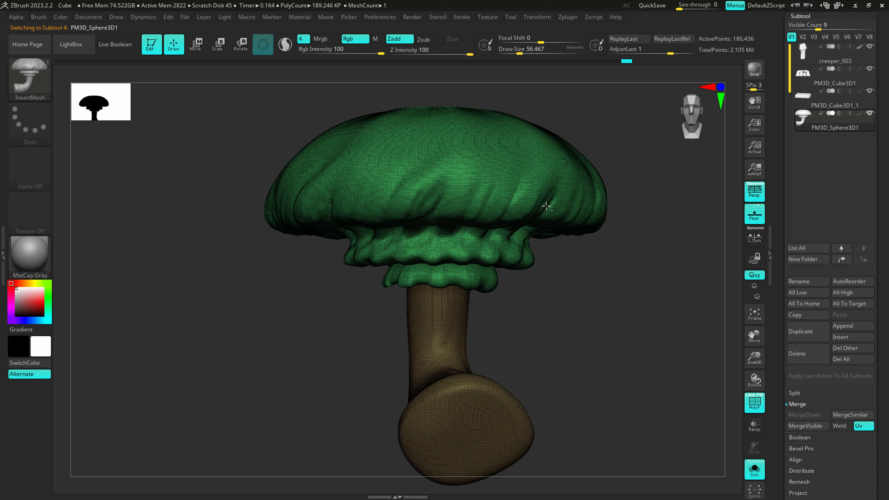
{"action": "left_click", "coordinate": [241, 46]}
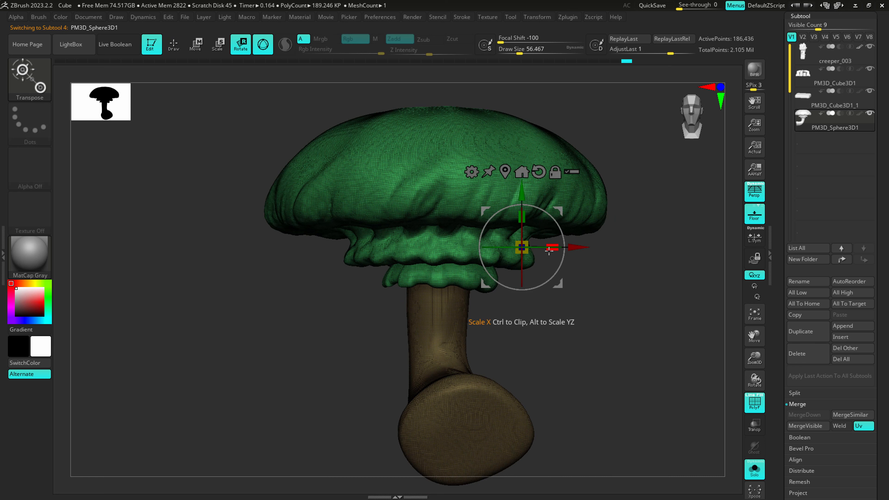
{"action": "left_click_drag", "start_coordinate": [507, 179], "coordinate": [424, 227], "text": "alt"}
{"action": "left_click_drag", "start_coordinate": [450, 287], "coordinate": [409, 271]}
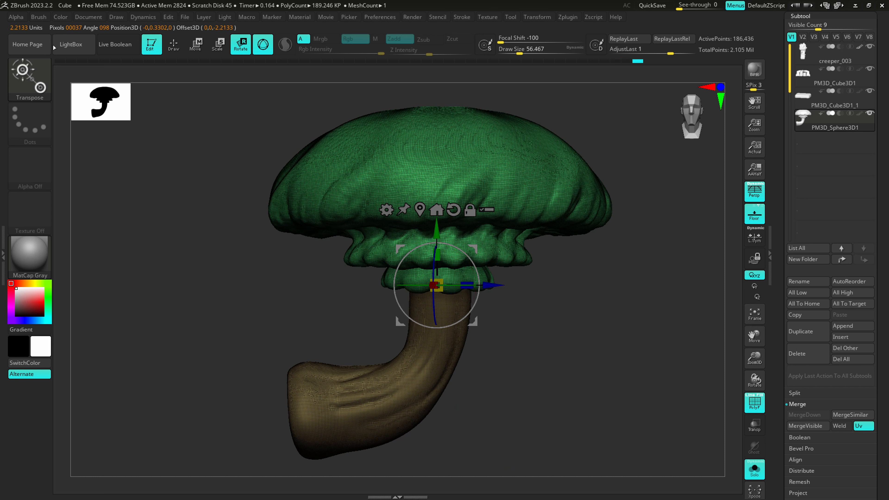
- Create another new InsertMesh brush from the rotated mushroom and select the creeper_003 subtool
{"action": "left_click", "coordinate": [43, 20]}
{"action": "left_click", "coordinate": [68, 370]}
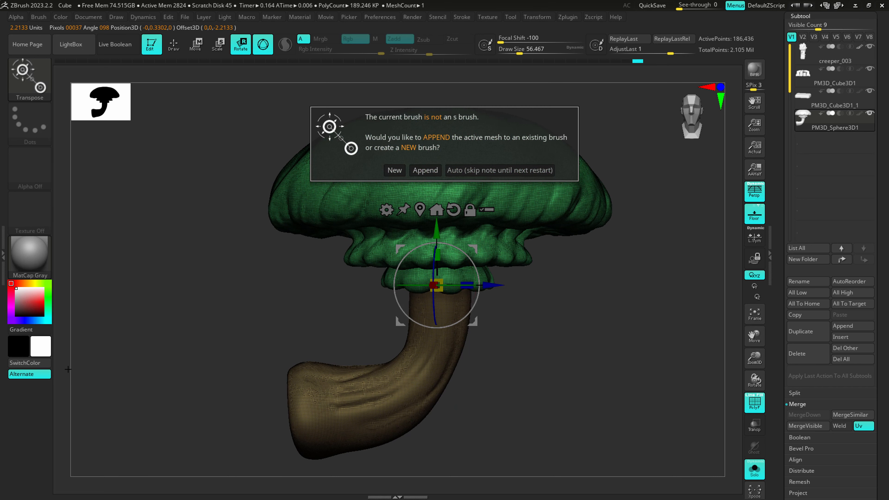
{"action": "left_click", "coordinate": [395, 170]}
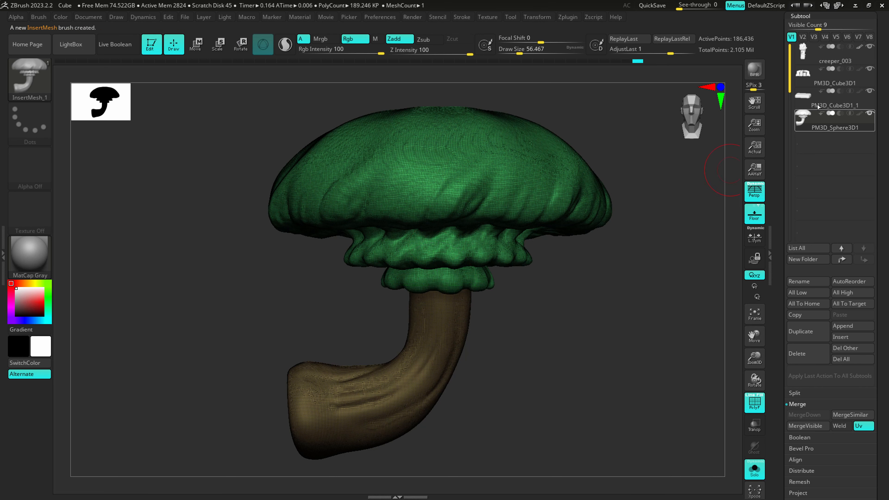
{"action": "left_click", "coordinate": [816, 53]}
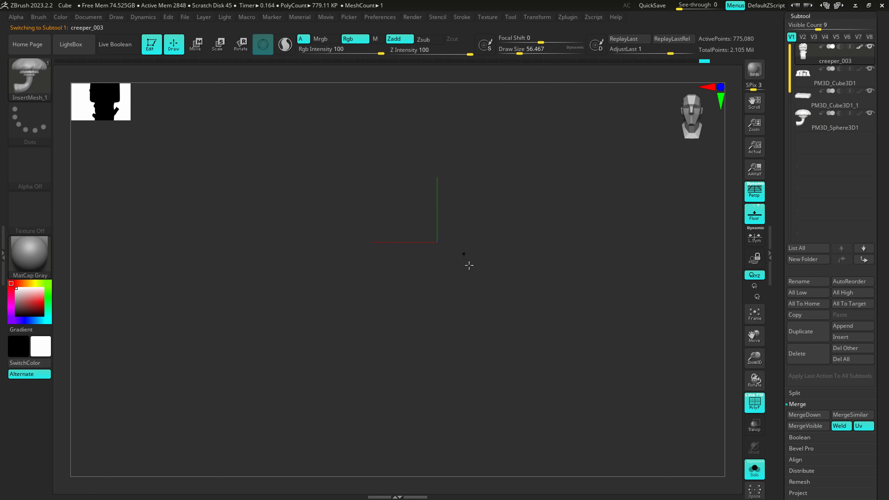
- Try inserting the rotated mushroom on the creeper's trunk below the head, undoing each test
{"action": "left_click_drag", "start_coordinate": [469, 265], "coordinate": [488, 314]}
{"action": "key", "text": "ctrl+z"}
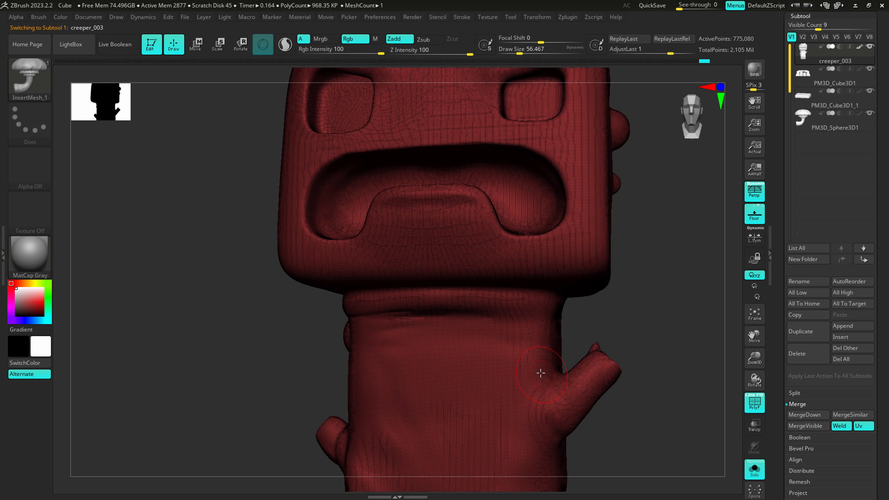
{"action": "left_click_drag", "start_coordinate": [541, 374], "coordinate": [536, 424]}
{"action": "right_click_drag", "start_coordinate": [557, 424], "coordinate": [511, 420]}
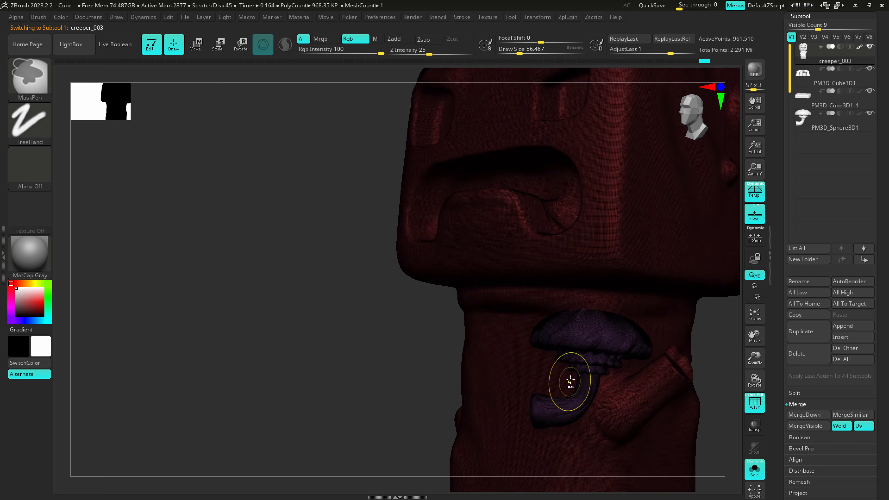
{"action": "key", "text": "ctrl+z"}
- Hide the polyframe, check the mushroom placement on the concept sketch in Clip Studio Paint, and return to ZBrush
{"action": "right_click_drag", "start_coordinate": [643, 337], "coordinate": [464, 354]}
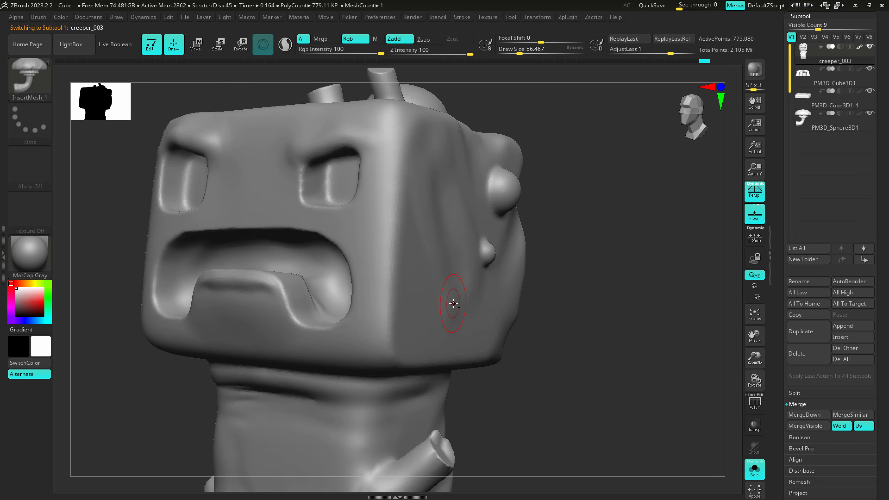
{"action": "key", "text": "alt+Tab"}
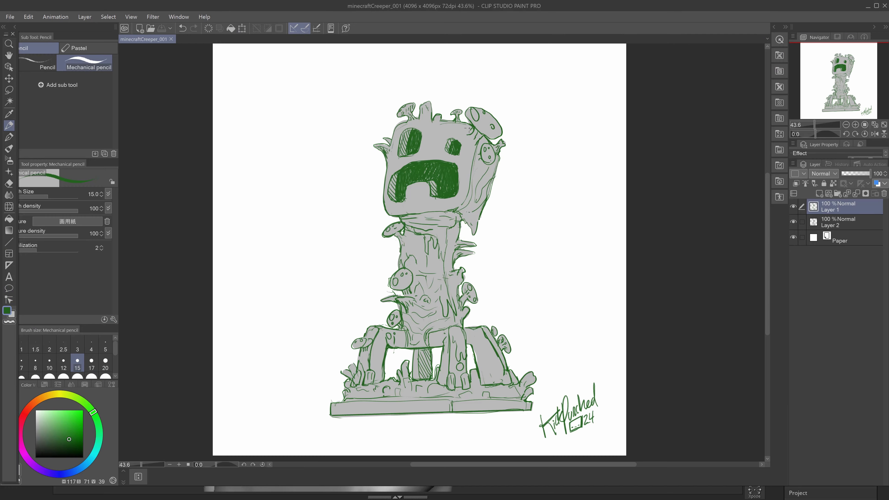
{"action": "key", "text": "alt+Tab"}
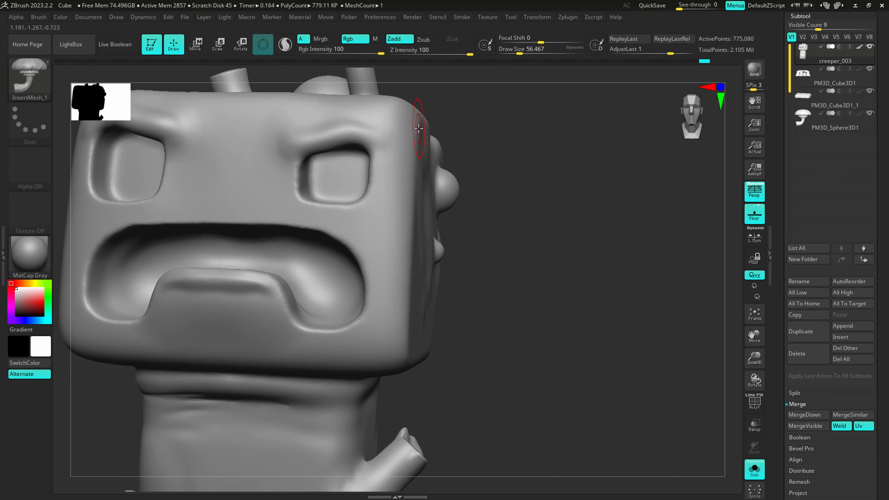
- Insert a mushroom at the head's upper corner beside the eye and adjust its size with the gizmo
{"action": "right_click_drag", "start_coordinate": [419, 131], "coordinate": [421, 205], "text": "alt"}
{"action": "left_click_drag", "start_coordinate": [420, 205], "coordinate": [448, 226]}
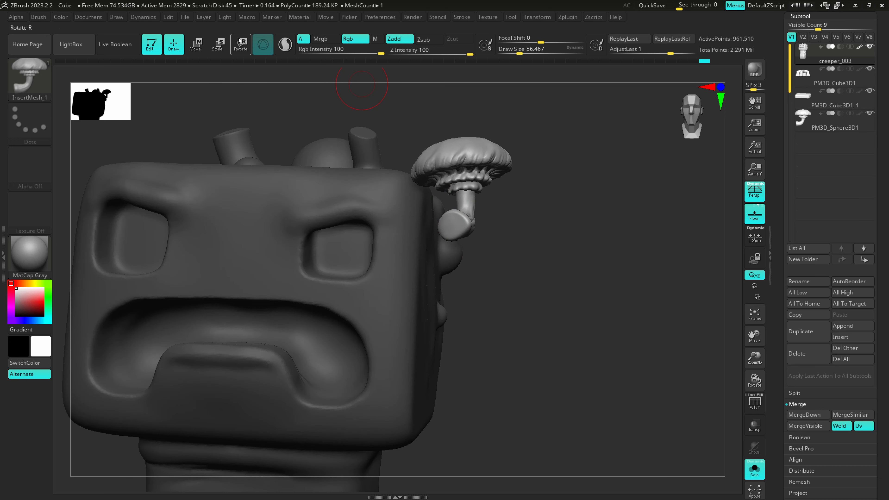
{"action": "key", "text": "r"}
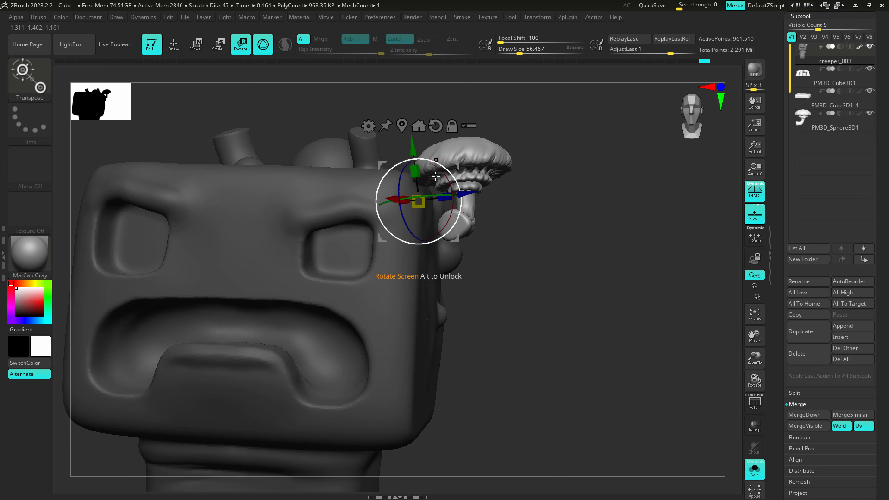
{"action": "right_click_drag", "start_coordinate": [431, 283], "coordinate": [373, 298]}
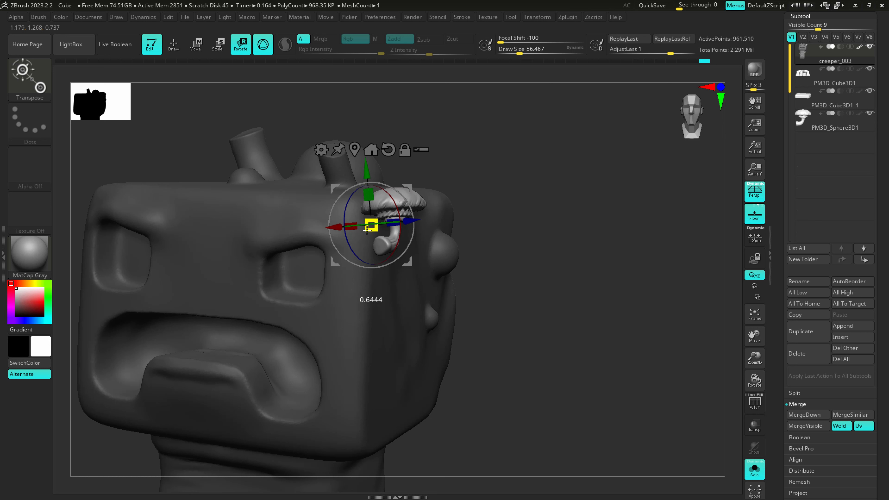
{"action": "left_click_drag", "start_coordinate": [334, 232], "coordinate": [444, 168]}
- Rotate the inserted mushroom with the gizmo, working from the side of the head, to turn its stem toward the head
{"action": "right_click_drag", "start_coordinate": [433, 279], "coordinate": [341, 273]}
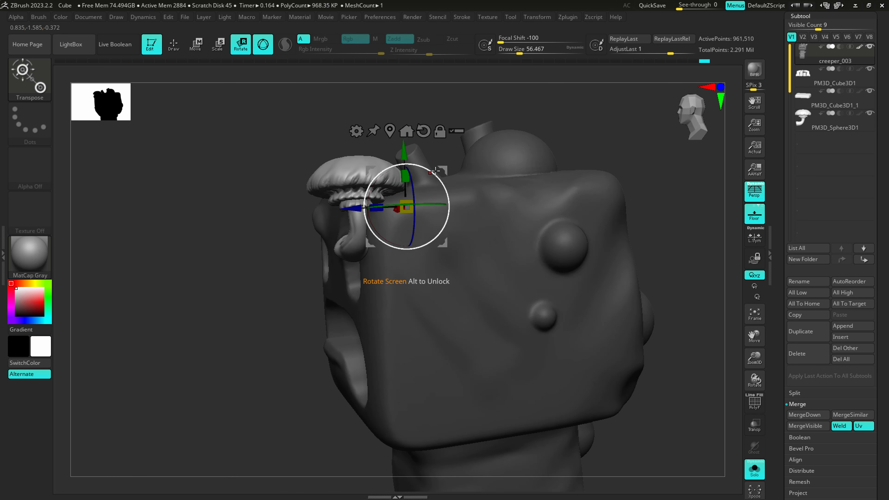
{"action": "left_click_drag", "start_coordinate": [444, 168], "coordinate": [485, 161]}
{"action": "right_click_drag", "start_coordinate": [486, 161], "coordinate": [470, 168]}
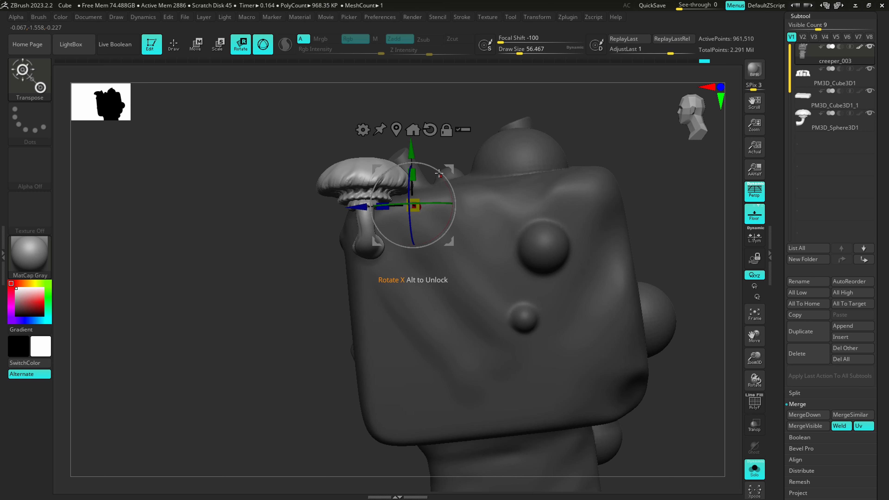
{"action": "left_click_drag", "start_coordinate": [443, 175], "coordinate": [426, 160]}
{"action": "right_click_drag", "start_coordinate": [426, 160], "coordinate": [450, 157]}
{"action": "left_click_drag", "start_coordinate": [427, 160], "coordinate": [408, 161]}
- Move, tilt and enlarge the mushroom so its stem meets the head's upper corner and its cap rises above it
{"action": "left_click_drag", "start_coordinate": [394, 201], "coordinate": [380, 205]}
{"action": "left_click_drag", "start_coordinate": [401, 174], "coordinate": [421, 152]}
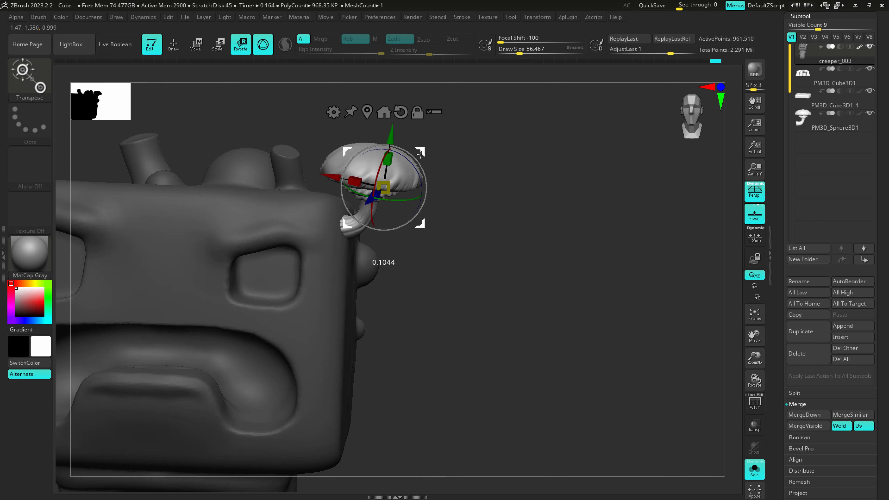
{"action": "right_click_drag", "start_coordinate": [414, 173], "coordinate": [410, 165]}
{"action": "left_click_drag", "start_coordinate": [384, 204], "coordinate": [398, 203]}
{"action": "left_click_drag", "start_coordinate": [416, 168], "coordinate": [410, 156]}
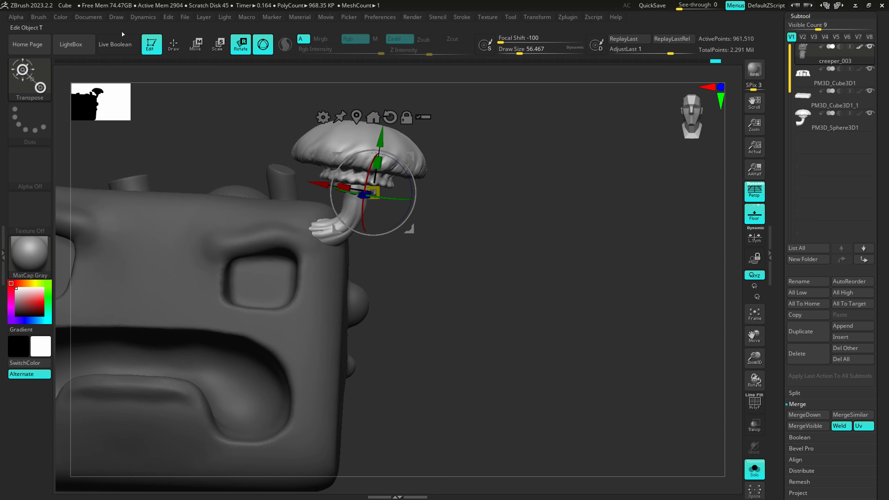
- Look through the brush's curve, depth and orientation settings, set SpinCenter to about 1.57, and return to Draw mode
{"action": "left_click", "coordinate": [39, 17]}
{"action": "scroll", "coordinate": [73, 306], "scroll_direction": "down", "scroll_amount": 5}
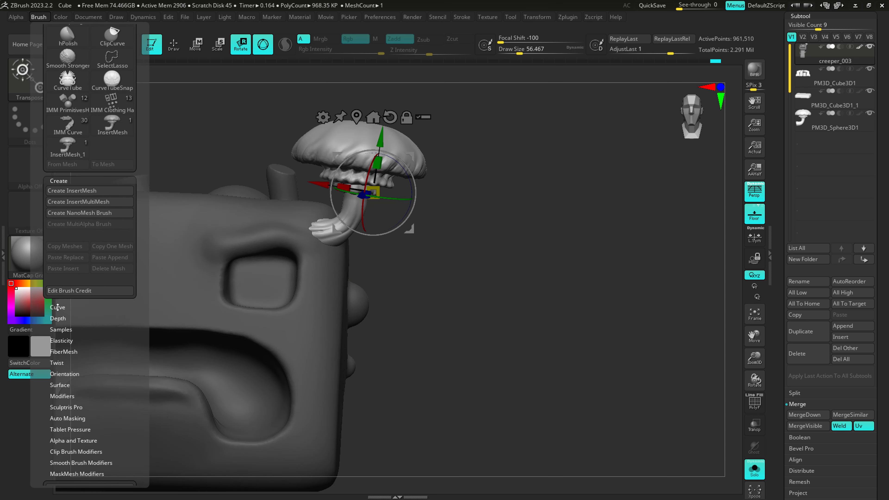
{"action": "left_click", "coordinate": [58, 306]}
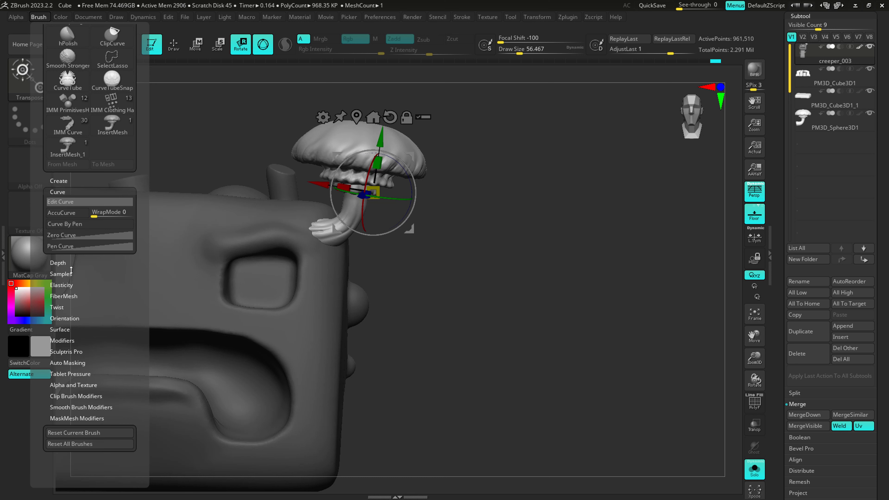
{"action": "left_click", "coordinate": [66, 262]}
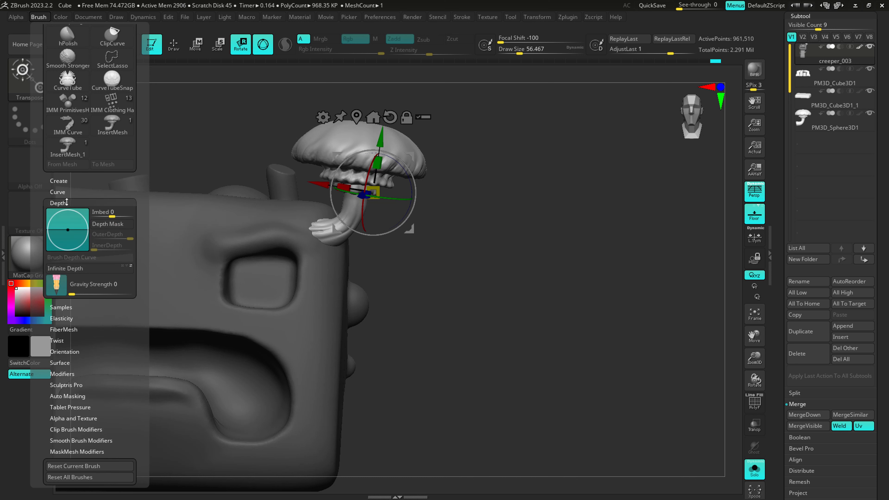
{"action": "left_click", "coordinate": [67, 352]}
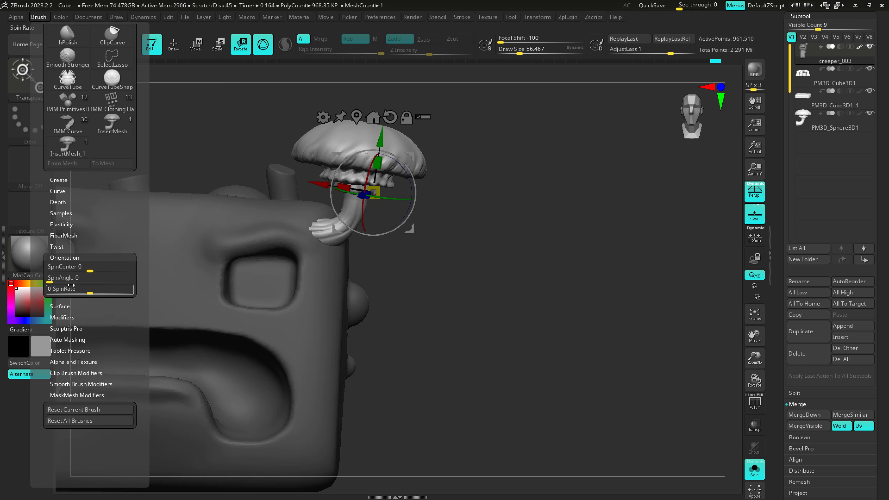
{"action": "left_click_drag", "start_coordinate": [90, 271], "coordinate": [95, 269]}
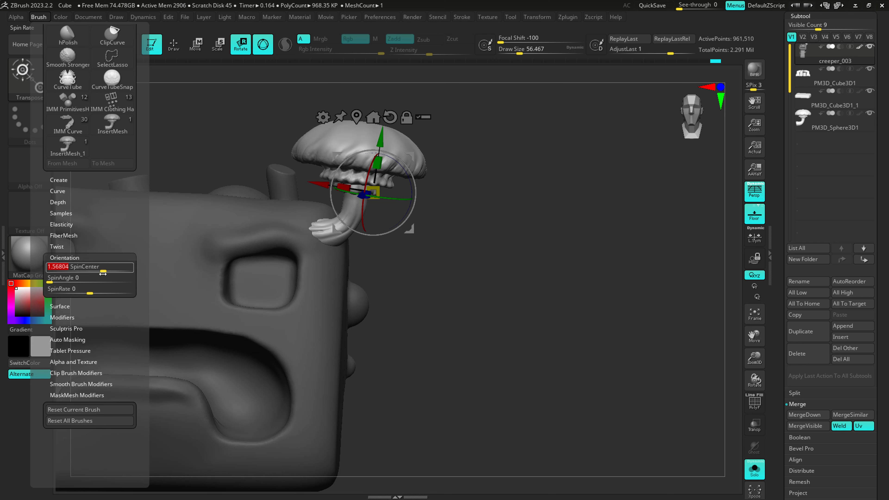
{"action": "key", "text": "q"}
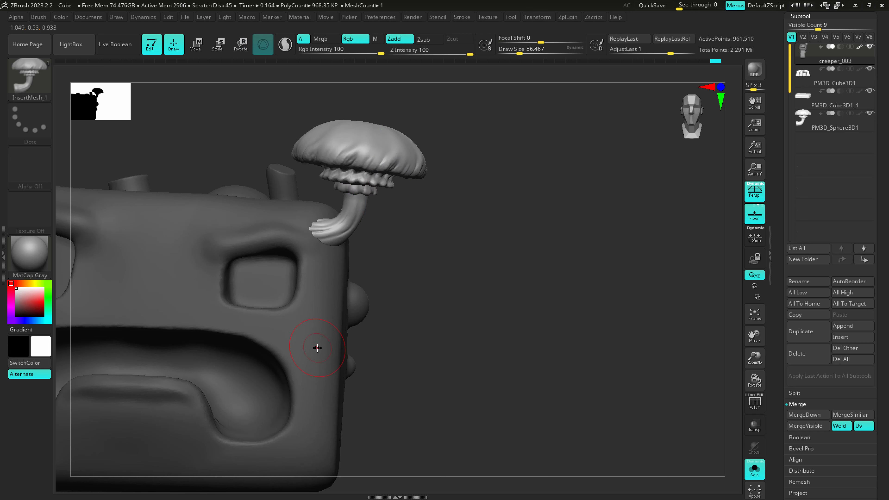
- Try inserting a second mushroom on the face beside the mouth, undo it, and return to Draw mode with the whole body in view
{"action": "left_click_drag", "start_coordinate": [316, 348], "coordinate": [320, 413]}
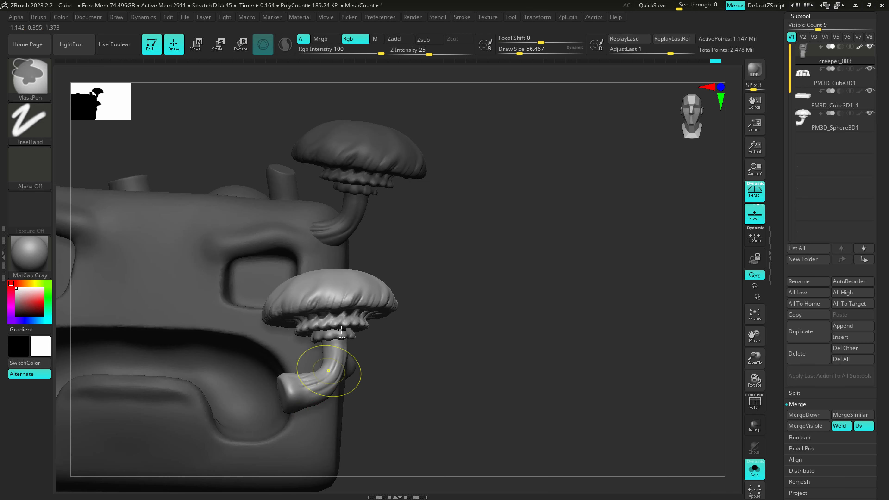
{"action": "key", "text": "ctrl+z"}
{"action": "left_click_drag", "start_coordinate": [410, 302], "coordinate": [395, 270], "text": "alt"}
{"action": "right_click_drag", "start_coordinate": [394, 269], "coordinate": [380, 285]}
{"action": "left_click", "coordinate": [216, 41]}
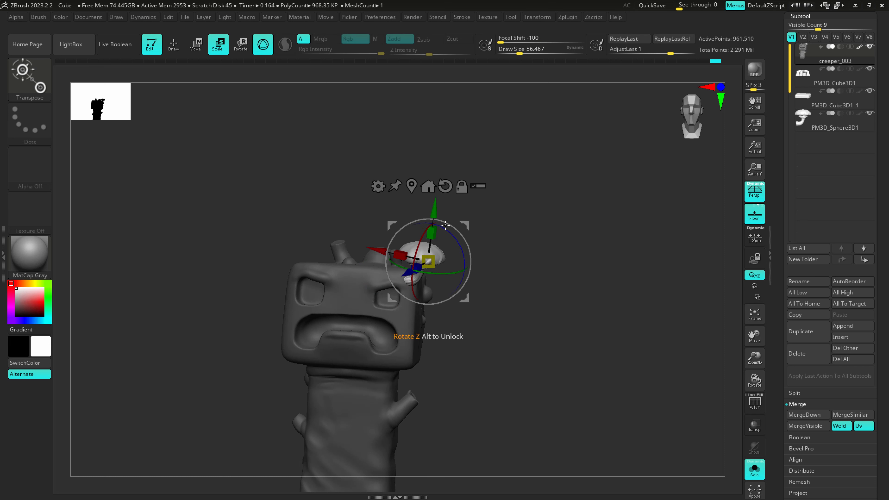
{"action": "right_click_drag", "start_coordinate": [458, 226], "coordinate": [469, 220]}
{"action": "left_click_drag", "start_coordinate": [468, 219], "coordinate": [462, 219]}
{"action": "key", "text": "q"}
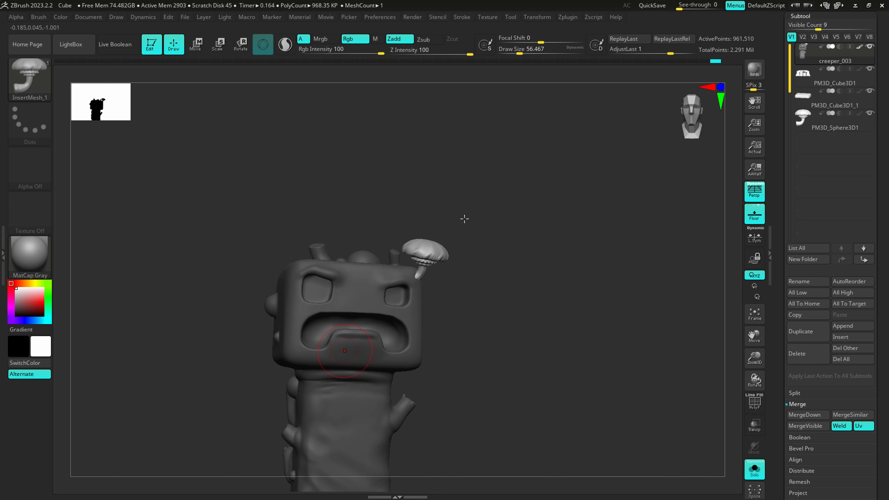
{"action": "right_click_drag", "start_coordinate": [446, 321], "coordinate": [397, 252], "text": "alt"}
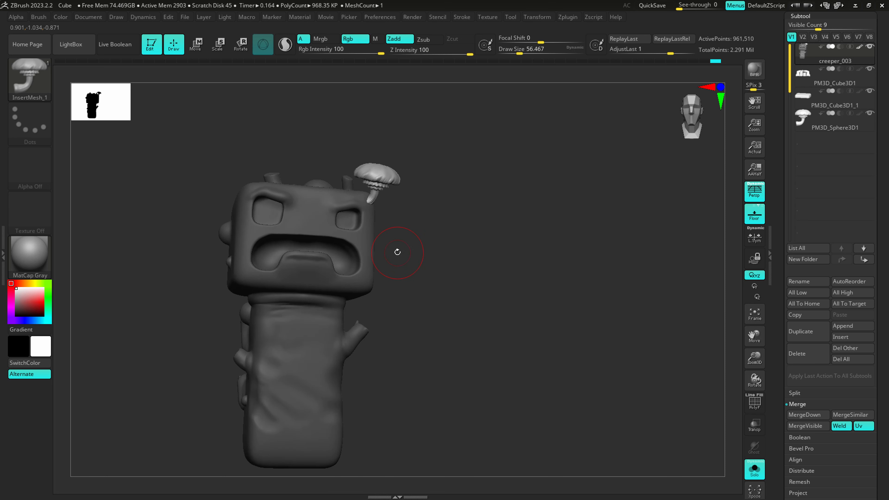
- Switch to Clip Studio Paint to compare the concept sketch's mushroom placement with the sculpt, and return to ZBrush
{"action": "key", "text": "alt+Tab"}
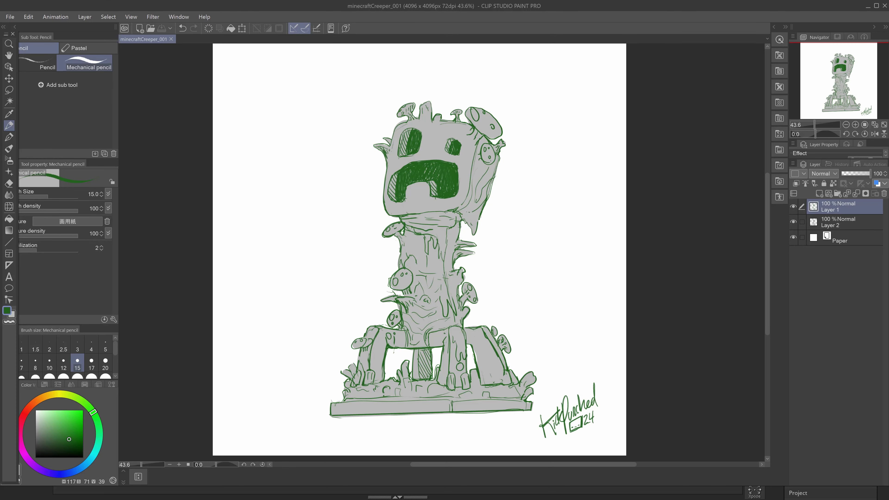
{"action": "key", "text": "alt+Tab"}
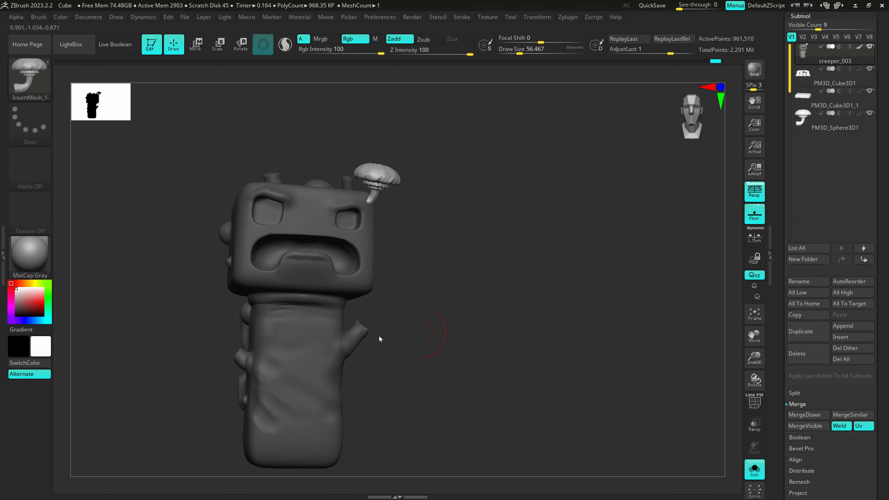
{"action": "key", "text": "alt+Tab"}
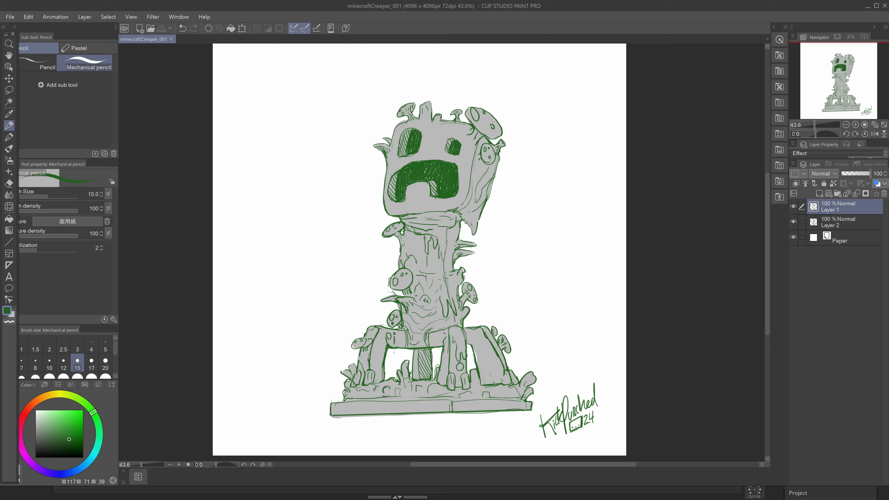
{"action": "key", "text": "alt+Tab"}
- Insert a mushroom on the lower trunk below the branch stub and rotate it with the gizmo so its stem meets the trunk
{"action": "mouse_move", "coordinate": [377, 412]}
{"action": "left_mouse_down"}
{"action": "mouse_move", "coordinate": [341, 412]}
{"action": "mouse_move", "coordinate": [374, 426]}
{"action": "mouse_move", "coordinate": [371, 447]}
{"action": "mouse_move", "coordinate": [354, 452]}
{"action": "left_mouse_up"}
{"action": "key", "text": "ctrl+z"}
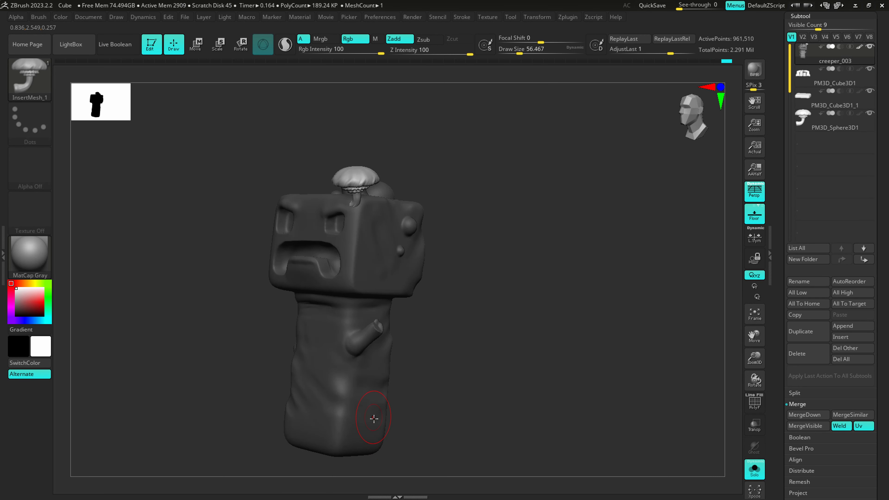
{"action": "left_click_drag", "start_coordinate": [374, 419], "coordinate": [353, 418]}
{"action": "key", "text": "r"}
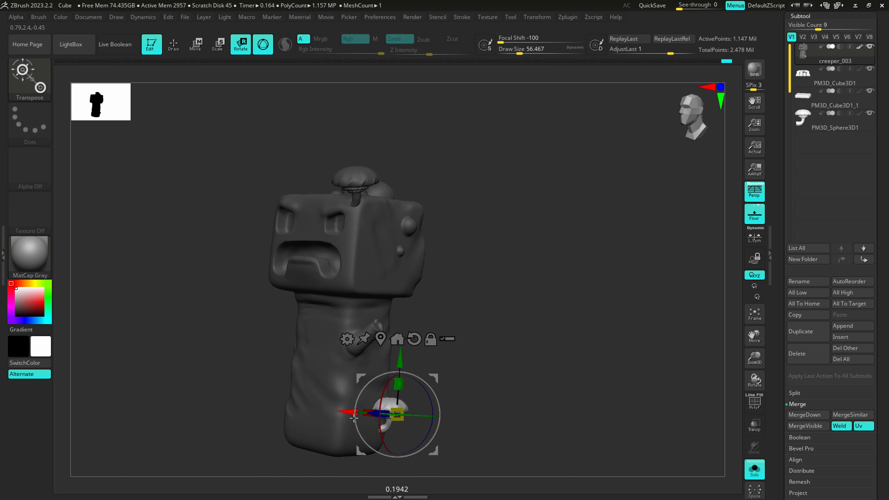
{"action": "left_click_drag", "start_coordinate": [466, 396], "coordinate": [497, 397], "text": "shift"}
{"action": "mouse_move", "coordinate": [415, 376]}
{"action": "left_mouse_down"}
{"action": "mouse_move", "coordinate": [428, 385]}
{"action": "mouse_move", "coordinate": [442, 371]}
{"action": "left_mouse_up"}
{"action": "key", "text": "q"}
{"action": "right_click_drag", "start_coordinate": [363, 292], "coordinate": [408, 292]}
- Insert a mushroom on the head's top edge, above the eye opposite the large mushroom, and rotate it upright with the gizmo
{"action": "key", "text": "alt+Tab"}
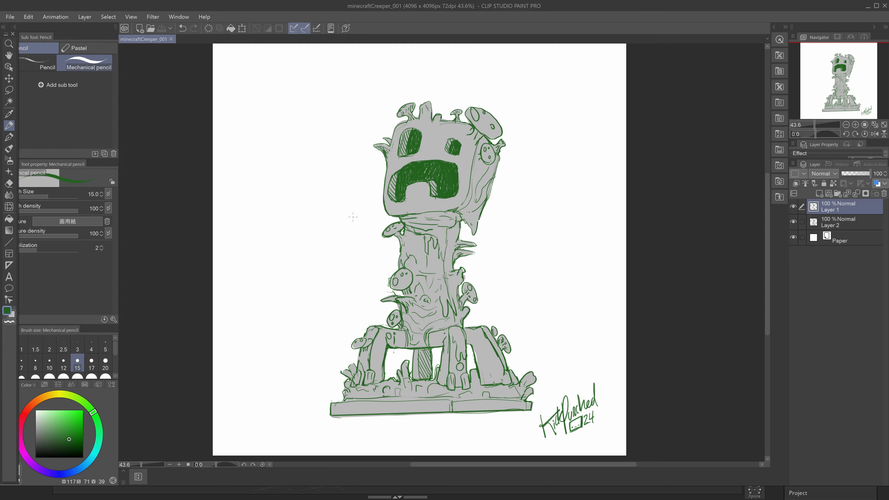
{"action": "key", "text": "alt+Tab"}
{"action": "left_click_drag", "start_coordinate": [320, 148], "coordinate": [304, 194]}
{"action": "key", "text": "r"}
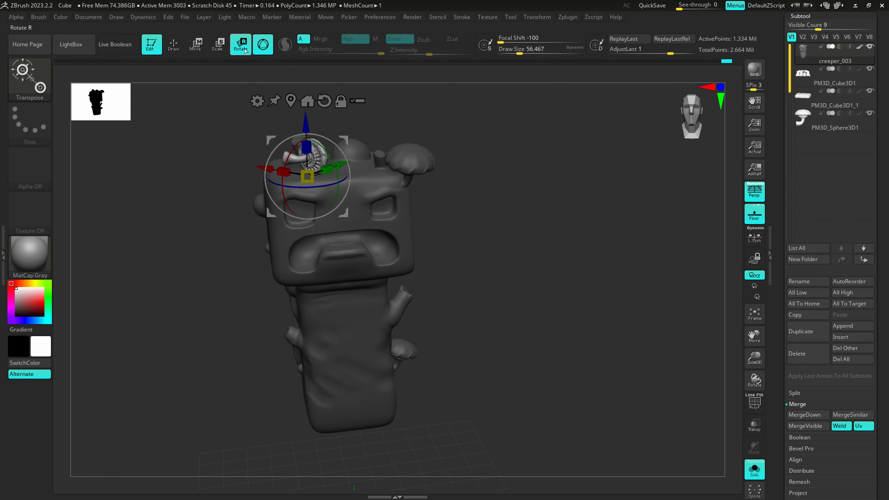
{"action": "left_click_drag", "start_coordinate": [321, 136], "coordinate": [264, 147]}
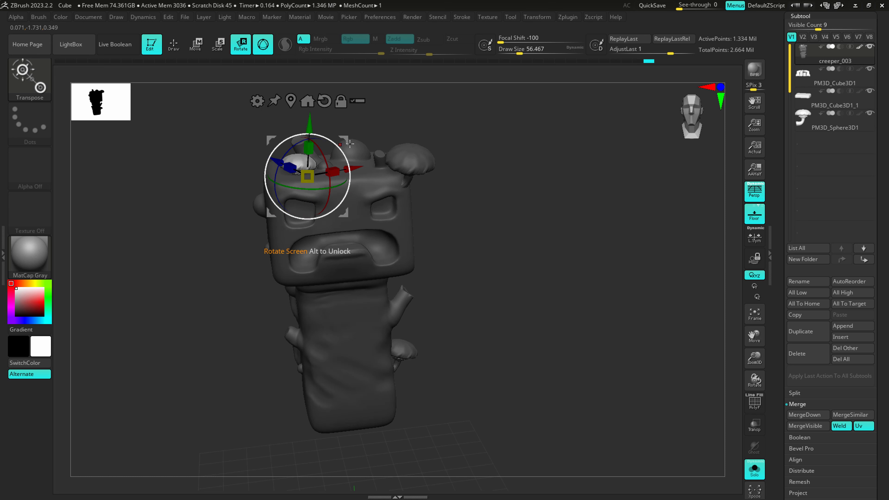
{"action": "mouse_move", "coordinate": [350, 143]}
{"action": "left_mouse_down"}
{"action": "mouse_move", "coordinate": [369, 119]}
{"action": "mouse_move", "coordinate": [358, 133]}
{"action": "left_mouse_up"}
{"action": "right_click_drag", "start_coordinate": [368, 128], "coordinate": [375, 158]}
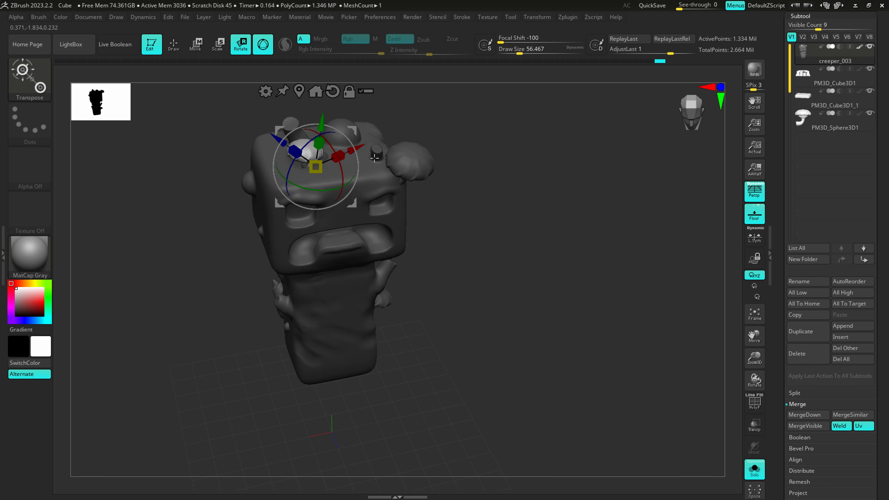
{"action": "left_click_drag", "start_coordinate": [374, 158], "coordinate": [346, 136]}
{"action": "key", "text": "q"}
{"action": "mouse_move", "coordinate": [357, 177]}
{"action": "right_mouse_down"}
{"action": "mouse_move", "coordinate": [367, 191]}
{"action": "mouse_move", "coordinate": [385, 188]}
{"action": "mouse_move", "coordinate": [371, 192]}
{"action": "right_mouse_up"}
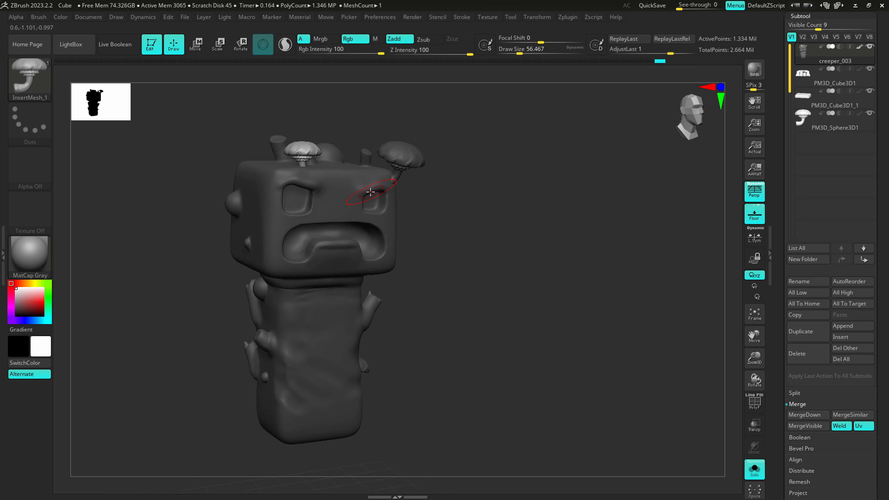
- Check the concept sketch, insert a mushroom on the upper trunk just below the head, opposite the branch stub, and tilt it outward
{"action": "key", "text": "alt+Tab"}
{"action": "key", "text": "alt+Tab"}
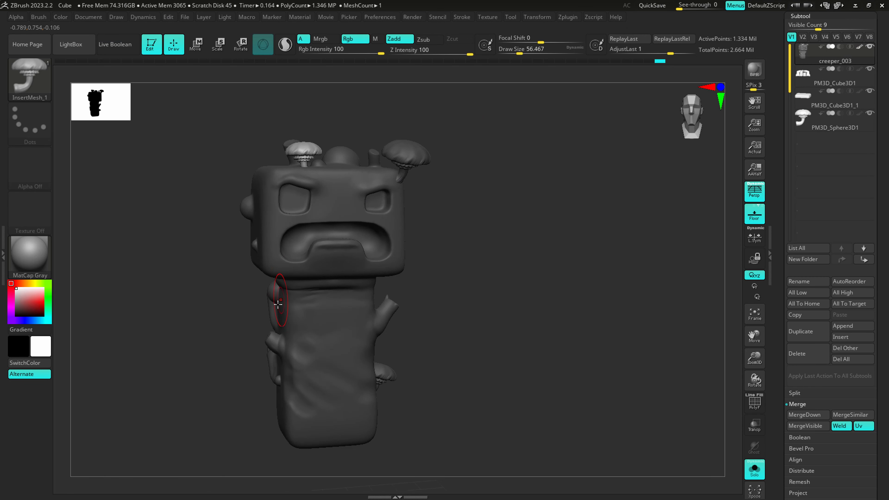
{"action": "left_click_drag", "start_coordinate": [288, 308], "coordinate": [268, 311]}
{"action": "key", "text": "r"}
{"action": "left_click_drag", "start_coordinate": [339, 276], "coordinate": [322, 287]}
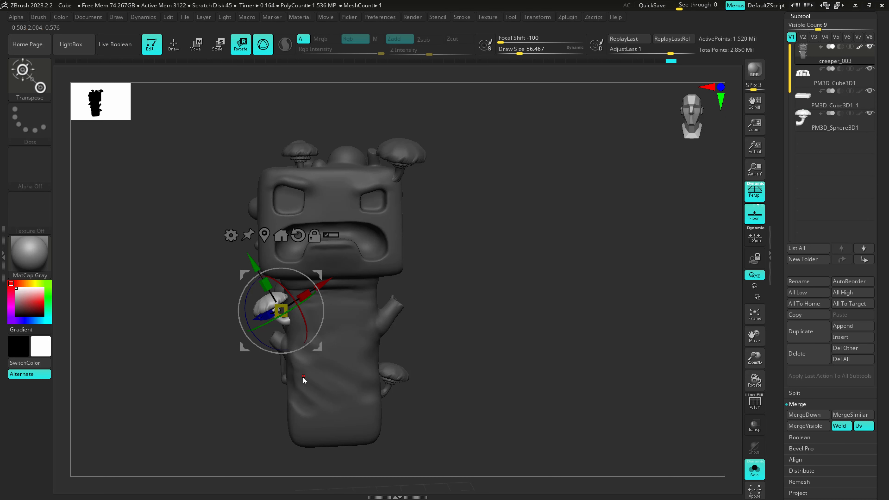
{"action": "key", "text": "q"}
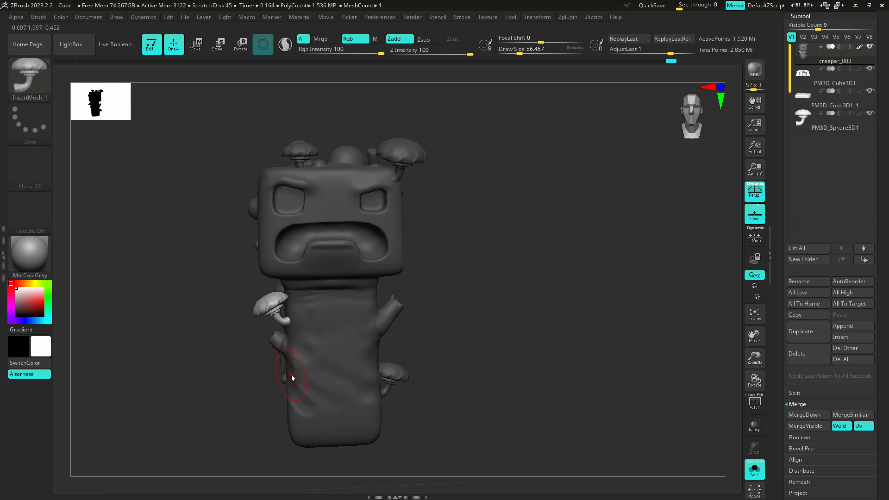
- Insert another mushroom lower on the same trunk side and shift it with the gizmo toward the trunk's edge
{"action": "mouse_move", "coordinate": [290, 375]}
{"action": "left_mouse_down"}
{"action": "mouse_move", "coordinate": [301, 388]}
{"action": "mouse_move", "coordinate": [290, 372]}
{"action": "mouse_move", "coordinate": [273, 377]}
{"action": "left_mouse_up"}
{"action": "key", "text": "r"}
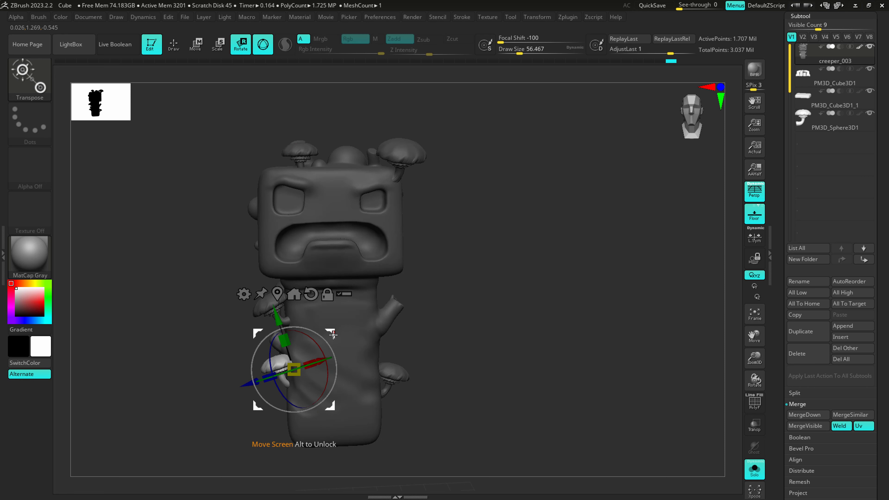
{"action": "left_click_drag", "start_coordinate": [332, 334], "coordinate": [347, 339]}
{"action": "right_click_drag", "start_coordinate": [346, 339], "coordinate": [394, 354]}
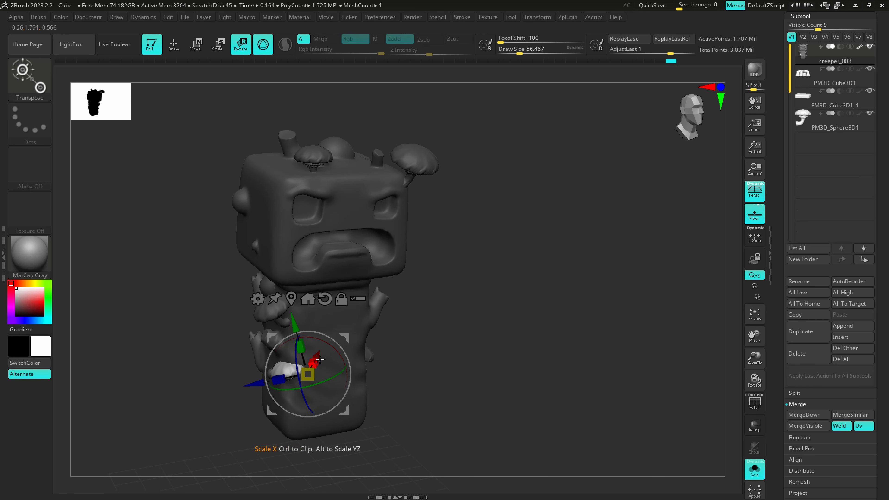
{"action": "left_click_drag", "start_coordinate": [318, 354], "coordinate": [288, 374]}
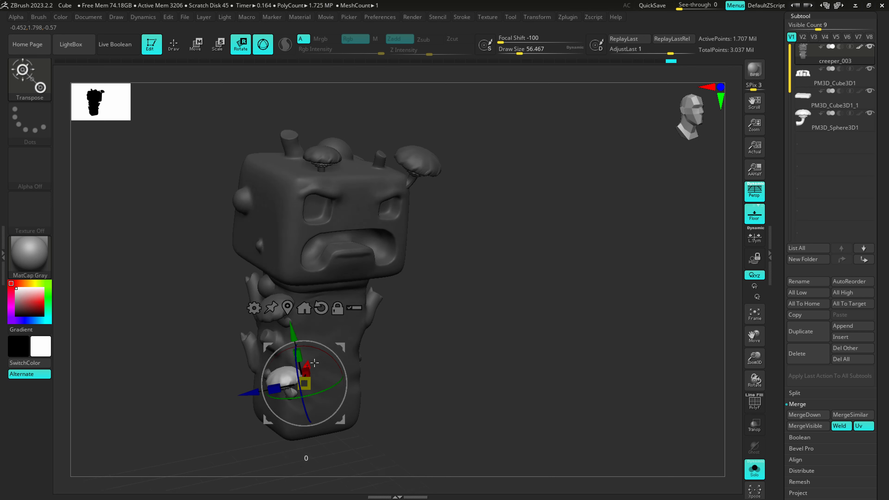
- Rotate and reposition the lower mushroom from several angles so its stem joins the trunk, and return to Draw mode
{"action": "right_click_drag", "start_coordinate": [307, 366], "coordinate": [336, 353]}
{"action": "left_click_drag", "start_coordinate": [350, 346], "coordinate": [364, 338]}
{"action": "mouse_move", "coordinate": [365, 338]}
{"action": "right_mouse_down"}
{"action": "mouse_move", "coordinate": [325, 328]}
{"action": "mouse_move", "coordinate": [376, 347]}
{"action": "right_mouse_up"}
{"action": "left_click_drag", "start_coordinate": [379, 354], "coordinate": [385, 352]}
{"action": "right_click_drag", "start_coordinate": [386, 352], "coordinate": [368, 354]}
{"action": "mouse_move", "coordinate": [334, 351]}
{"action": "left_mouse_down"}
{"action": "mouse_move", "coordinate": [342, 362]}
{"action": "mouse_move", "coordinate": [340, 339]}
{"action": "left_mouse_up"}
{"action": "key", "text": "Tab"}
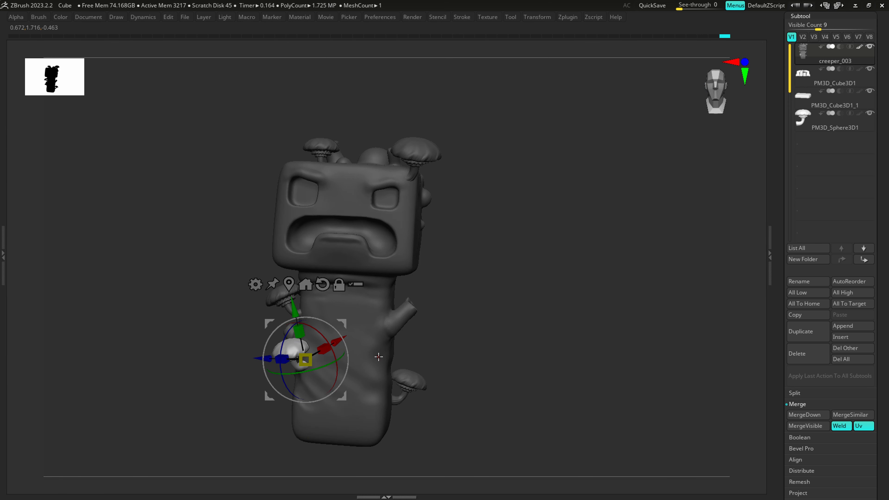
{"action": "key", "text": "Tab"}
{"action": "key", "text": "q"}
- Try inserting an extra mushroom between the two on the trunk's side and undo it
{"action": "mouse_move", "coordinate": [334, 373]}
{"action": "right_mouse_down", "text": "ctrl"}
{"action": "mouse_move", "coordinate": [332, 402]}
{"action": "mouse_move", "coordinate": [323, 391]}
{"action": "right_mouse_up", "text": "ctrl"}
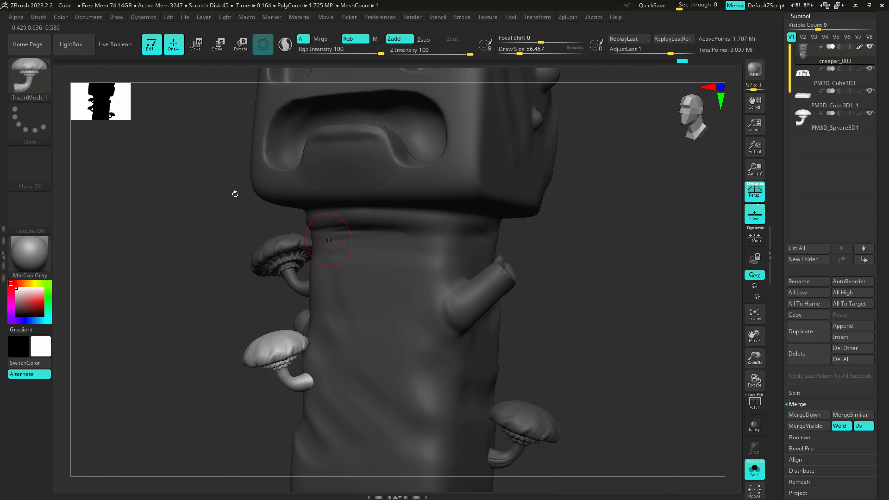
{"action": "left_click_drag", "start_coordinate": [337, 307], "coordinate": [338, 327]}
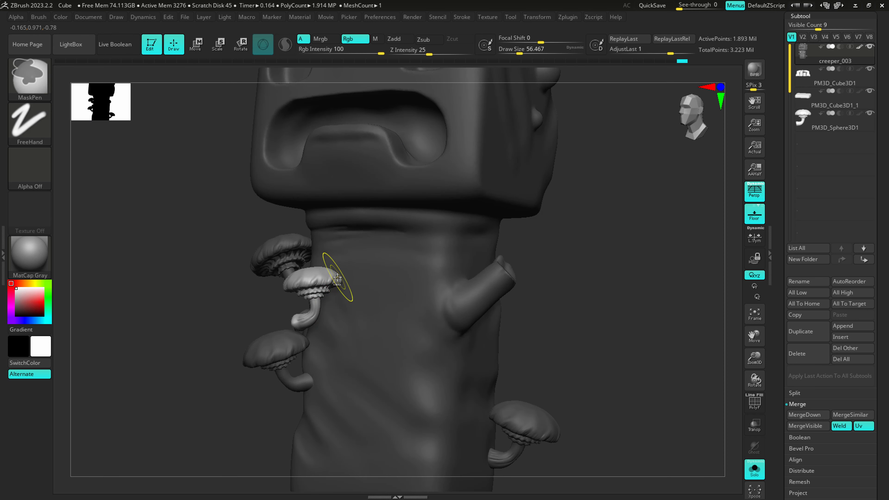
{"action": "key", "text": "ctrl+z"}
- Reshape the lower trunk mushroom's stem and cap with the SnakeHook brush at a draw size of about 80
{"action": "left_click", "coordinate": [43, 84]}
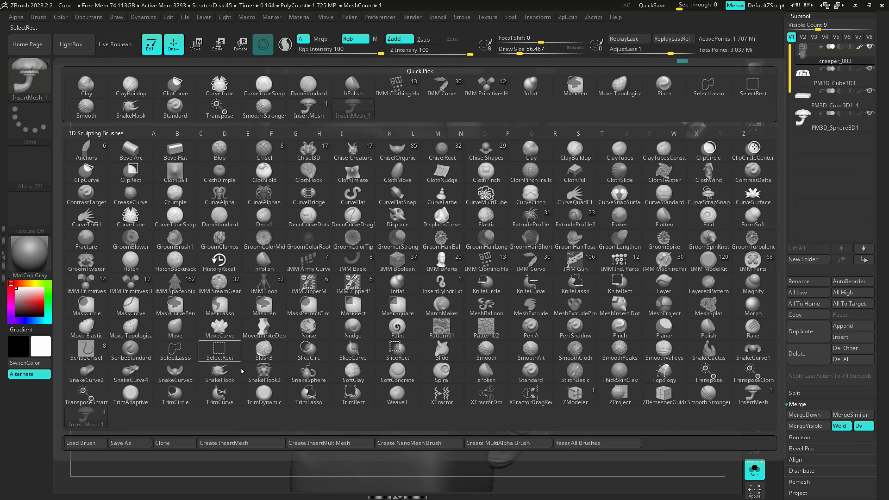
{"action": "left_click", "coordinate": [220, 372]}
{"action": "type", "text": "112"}
{"action": "key", "text": "Return"}
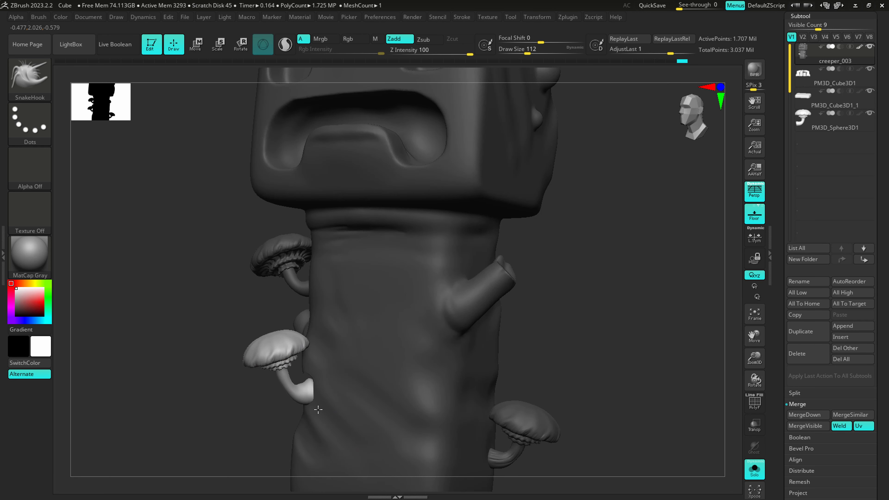
{"action": "key", "text": "bracketleft"}
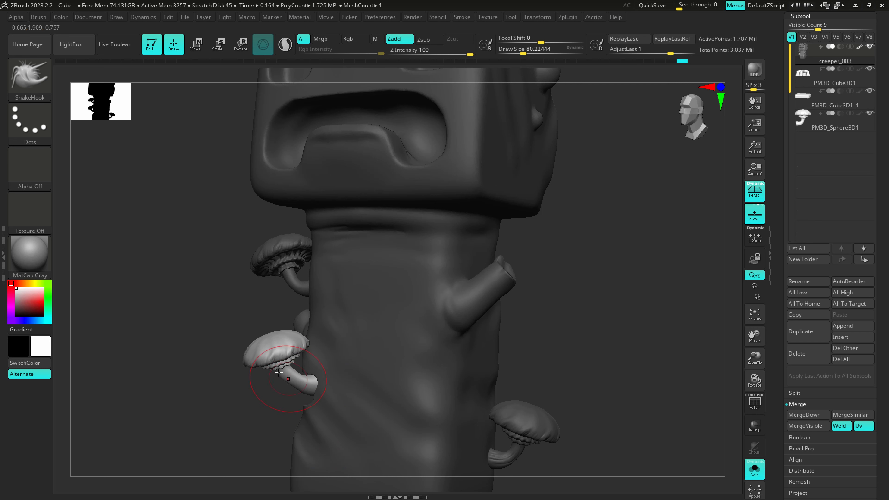
{"action": "mouse_move", "coordinate": [254, 359]}
{"action": "right_mouse_down"}
{"action": "mouse_move", "coordinate": [297, 359]}
{"action": "mouse_move", "coordinate": [224, 358]}
{"action": "mouse_move", "coordinate": [238, 355]}
{"action": "right_mouse_up"}
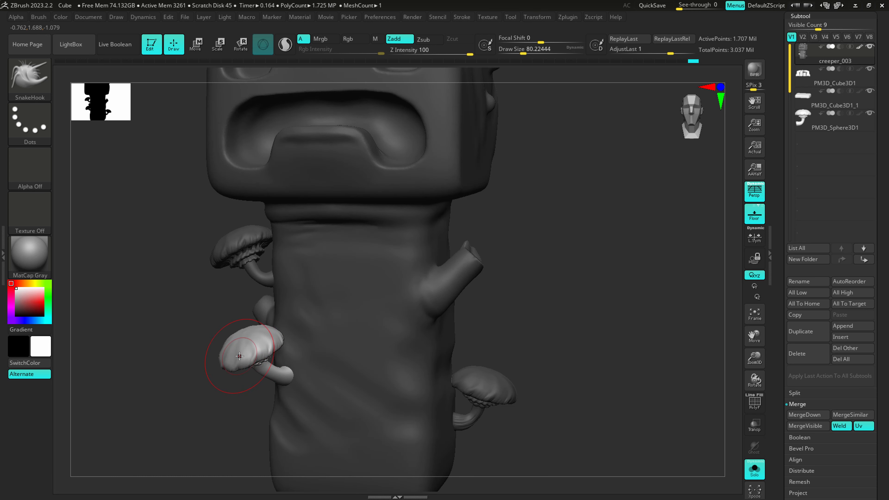
- Clear the mask, turn off Solo to show the whole creeper, and select the original mushroom subtool covering the mouth
{"action": "key", "text": "f"}
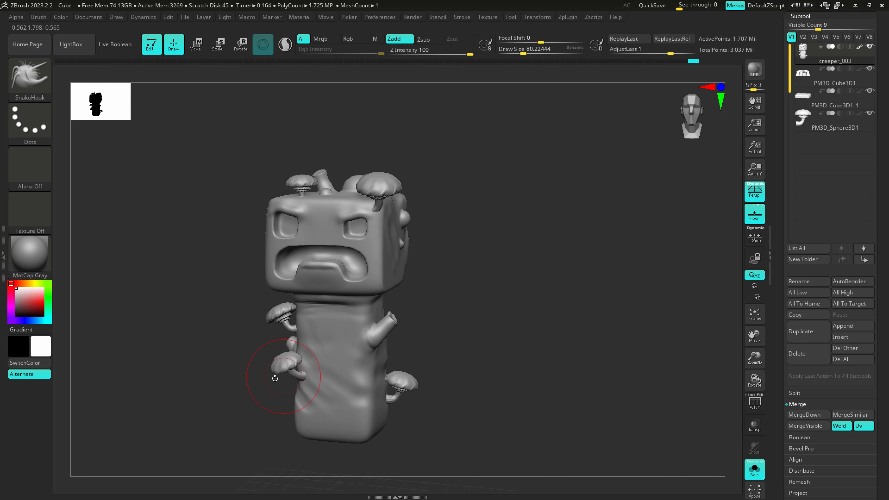
{"action": "mouse_move", "coordinate": [268, 366]}
{"action": "right_mouse_down"}
{"action": "mouse_move", "coordinate": [259, 366]}
{"action": "mouse_move", "coordinate": [714, 475]}
{"action": "right_mouse_up"}
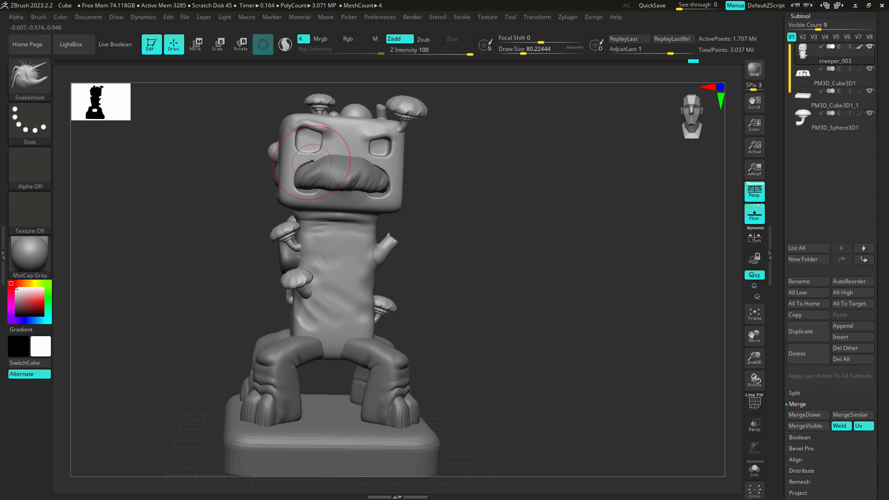
{"action": "right_click_drag", "start_coordinate": [410, 170], "coordinate": [350, 180]}
{"action": "left_click", "coordinate": [351, 180], "text": "alt"}
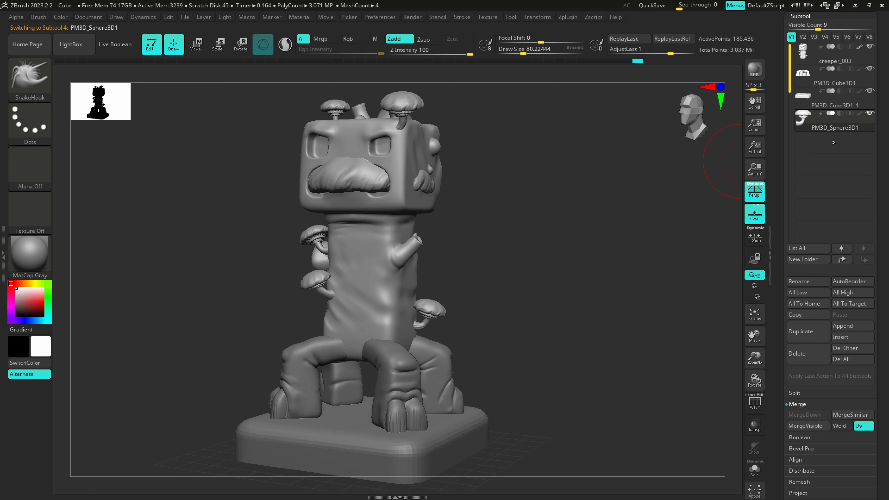
- Move the original mushroom subtool straight down below the base and return to Draw mode
{"action": "left_click", "coordinate": [203, 49]}
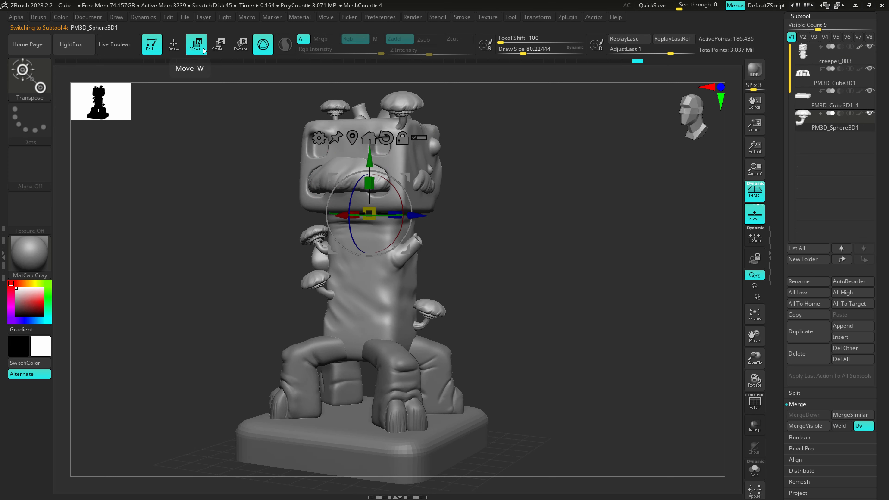
{"action": "left_click_drag", "start_coordinate": [374, 163], "coordinate": [376, 484]}
{"action": "right_click_drag", "start_coordinate": [361, 237], "coordinate": [336, 233]}
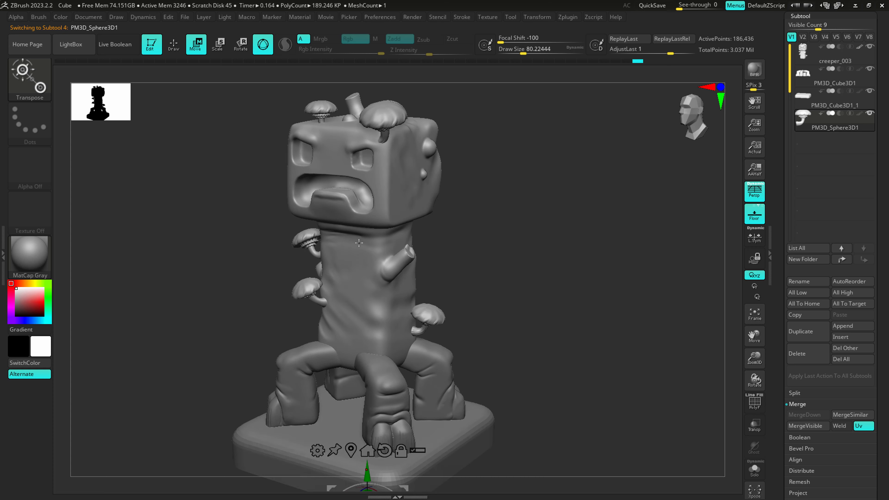
{"action": "right_click_drag", "start_coordinate": [479, 233], "coordinate": [374, 240]}
{"action": "key", "text": "q"}
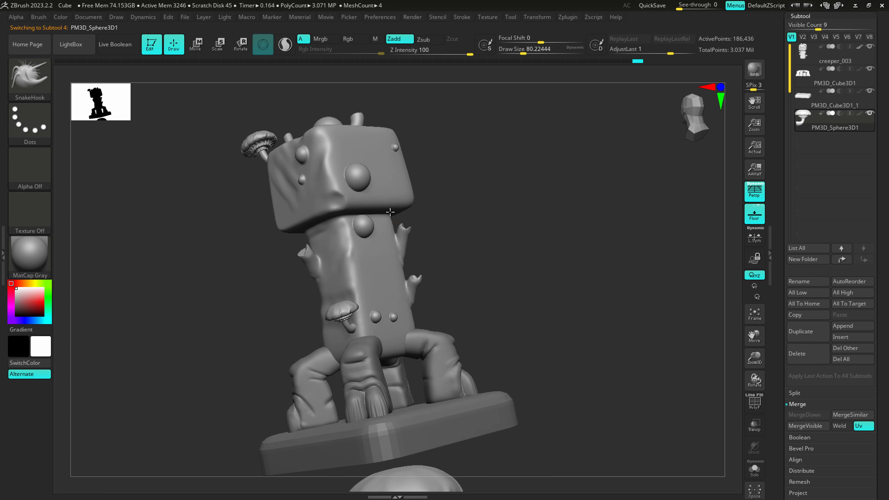
- Insert a mushroom on the upper back of the trunk, just below the head, with the InsertMesh_1 brush
{"action": "right_click_drag", "start_coordinate": [391, 211], "coordinate": [352, 185], "text": "ctrl"}
{"action": "left_click", "coordinate": [28, 76]}
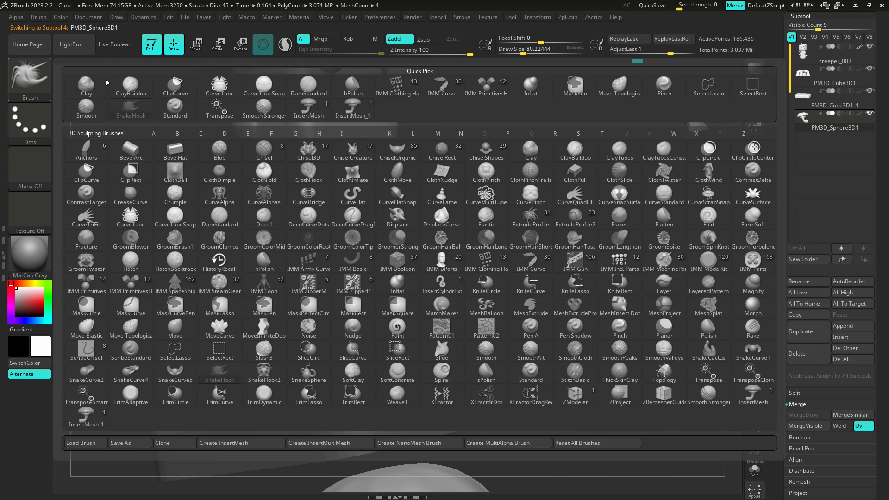
{"action": "left_click", "coordinate": [370, 109]}
{"action": "right_click_drag", "start_coordinate": [363, 103], "coordinate": [372, 186]}
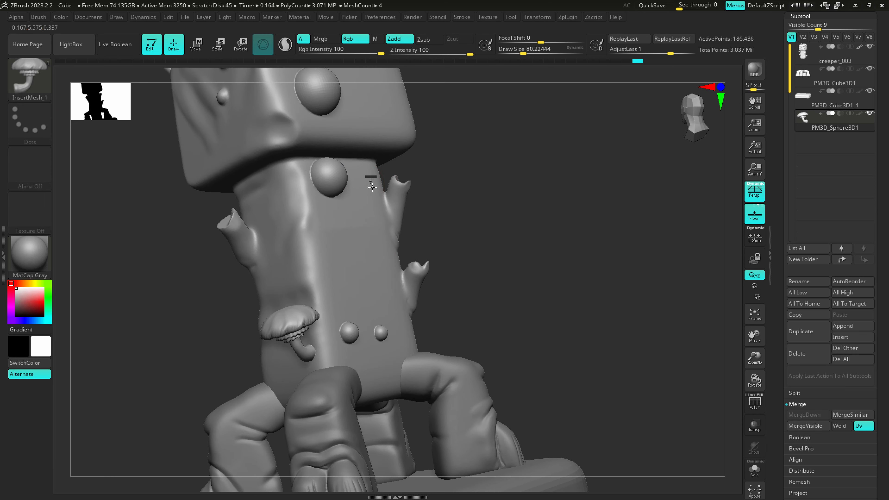
{"action": "left_click_drag", "start_coordinate": [376, 204], "coordinate": [379, 210]}
- Move and rotate the new upper mushroom so its stem sits against the trunk's back edge, and return to Draw mode
{"action": "key", "text": "r"}
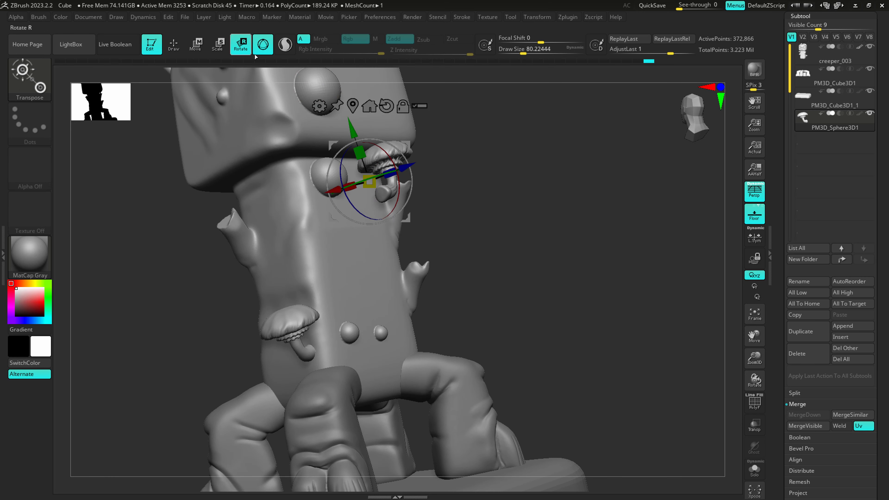
{"action": "mouse_move", "coordinate": [376, 178]}
{"action": "left_mouse_down"}
{"action": "mouse_move", "coordinate": [375, 195]}
{"action": "mouse_move", "coordinate": [362, 185]}
{"action": "left_mouse_up"}
{"action": "left_click_drag", "start_coordinate": [414, 165], "coordinate": [437, 148]}
{"action": "mouse_move", "coordinate": [437, 149]}
{"action": "right_mouse_down"}
{"action": "mouse_move", "coordinate": [419, 159]}
{"action": "mouse_move", "coordinate": [471, 151]}
{"action": "right_mouse_up"}
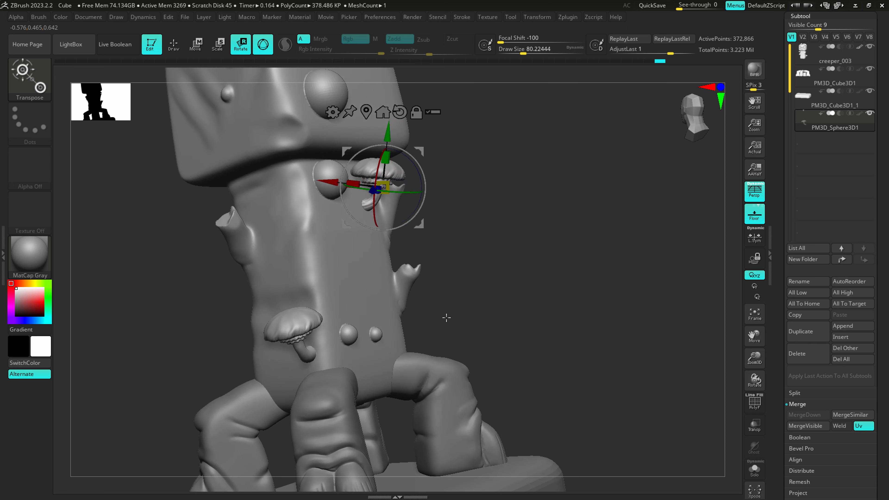
{"action": "key", "text": "q"}
- Insert another mushroom low on the trunk's back above the leg, redoing its placement, and rotate it to grow out of the bark
{"action": "right_click_drag", "start_coordinate": [434, 363], "coordinate": [406, 351]}
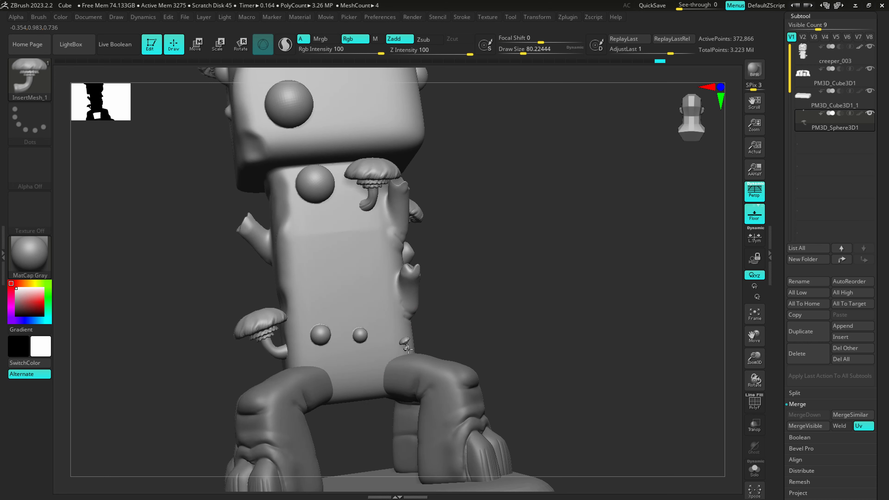
{"action": "left_click_drag", "start_coordinate": [404, 369], "coordinate": [415, 359]}
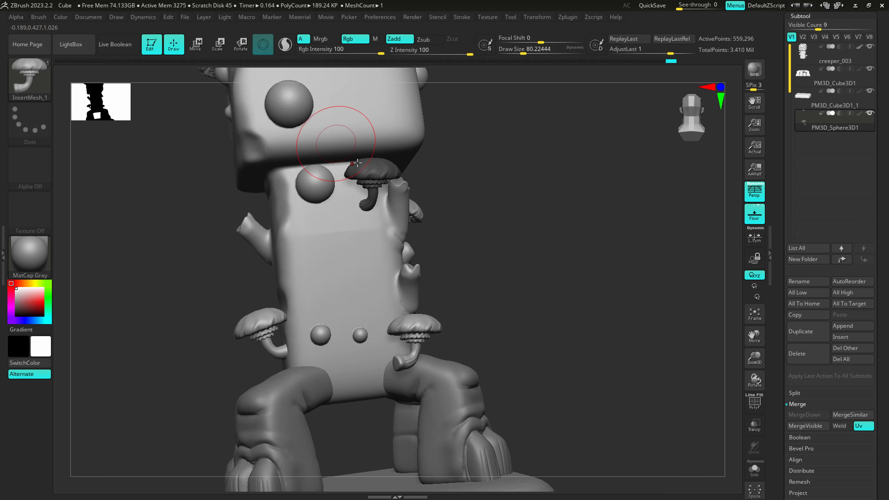
{"action": "key", "text": "ctrl+z"}
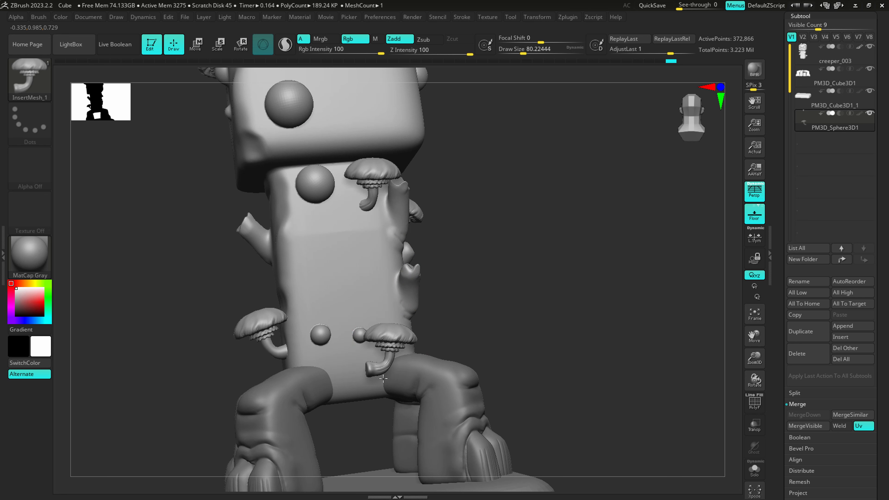
{"action": "key", "text": "ctrl+shift+z"}
{"action": "key", "text": "r"}
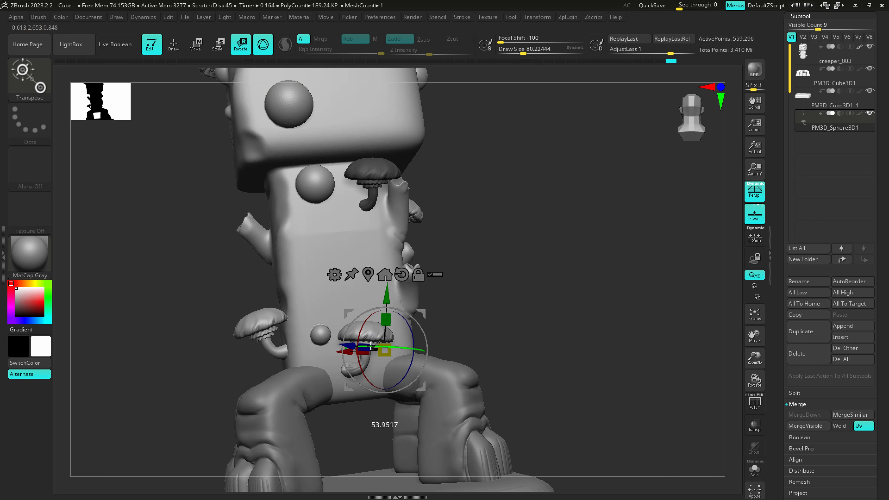
{"action": "mouse_move", "coordinate": [423, 312]}
{"action": "left_mouse_down"}
{"action": "mouse_move", "coordinate": [501, 301]}
{"action": "mouse_move", "coordinate": [452, 316]}
{"action": "mouse_move", "coordinate": [490, 309]}
{"action": "left_mouse_up"}
{"action": "key", "text": "q"}
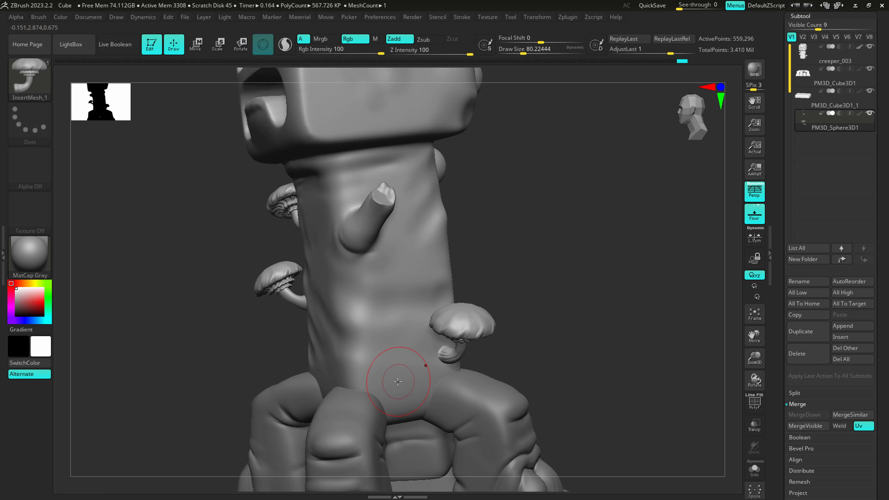
- Try inserting a mushroom on the corner of the head's top and undo it
{"action": "right_click_drag", "start_coordinate": [398, 381], "coordinate": [382, 272], "text": "alt"}
{"action": "right_click_drag", "start_coordinate": [326, 276], "coordinate": [341, 319]}
{"action": "right_click_drag", "start_coordinate": [331, 140], "coordinate": [331, 181], "text": "alt"}
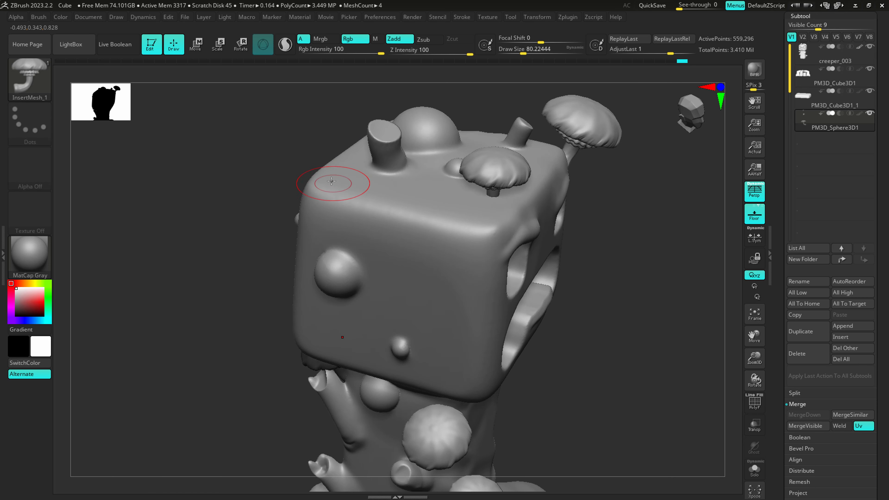
{"action": "left_click_drag", "start_coordinate": [337, 191], "coordinate": [367, 182]}
{"action": "key", "text": "r"}
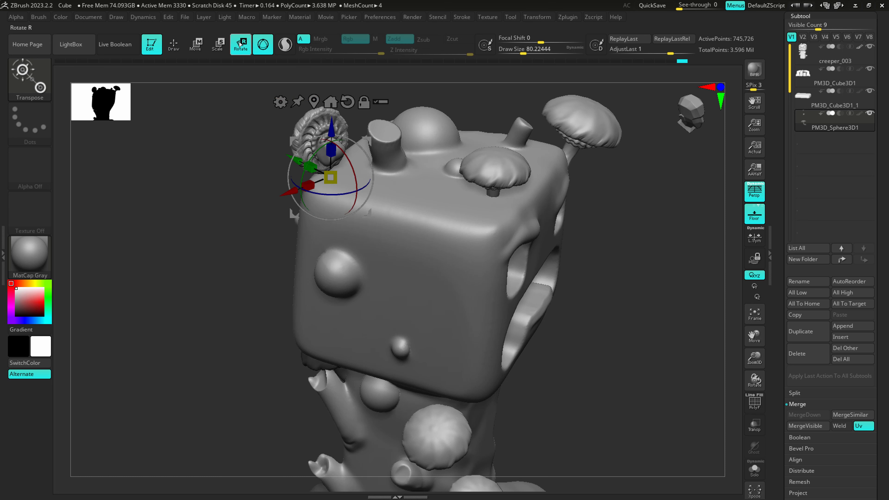
{"action": "key", "text": "ctrl+z"}
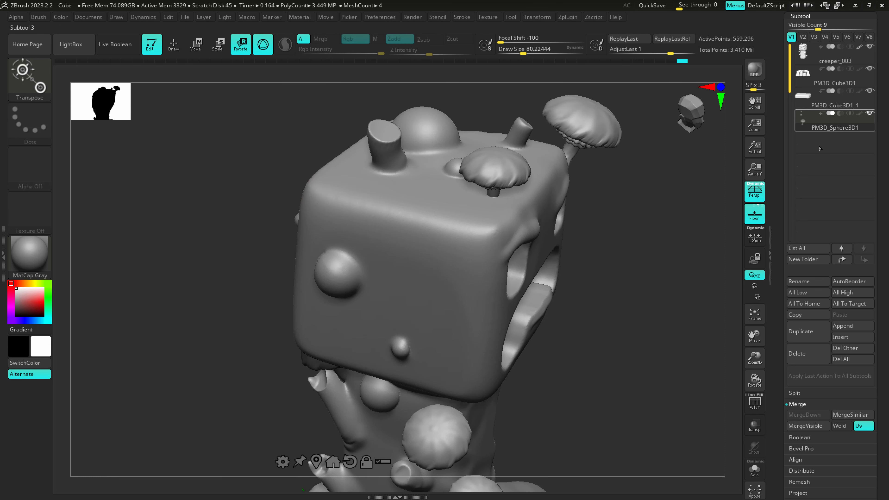
- Isolate the PM3D_Sphere3D1 subtool with Solo, frame its mushrooms from the front and return to Draw mode
{"action": "scroll", "coordinate": [788, 84], "scroll_direction": "down", "scroll_amount": 1}
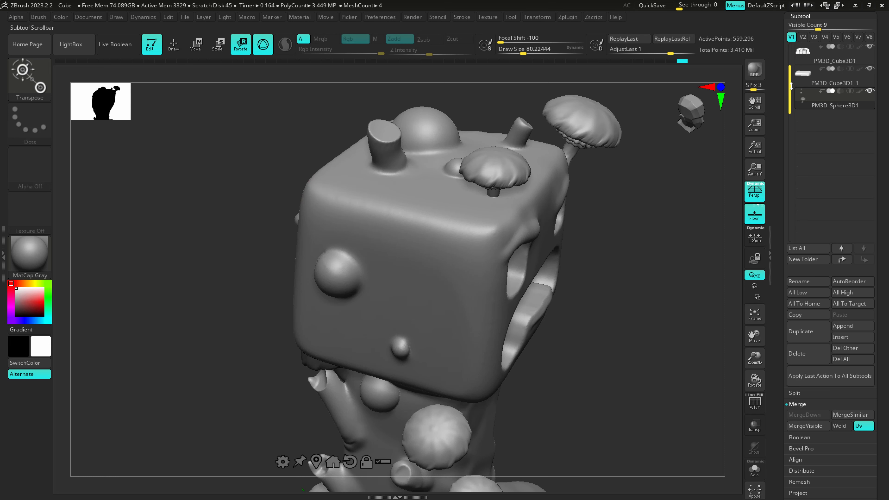
{"action": "left_click_drag", "start_coordinate": [638, 195], "coordinate": [628, 118], "text": "alt"}
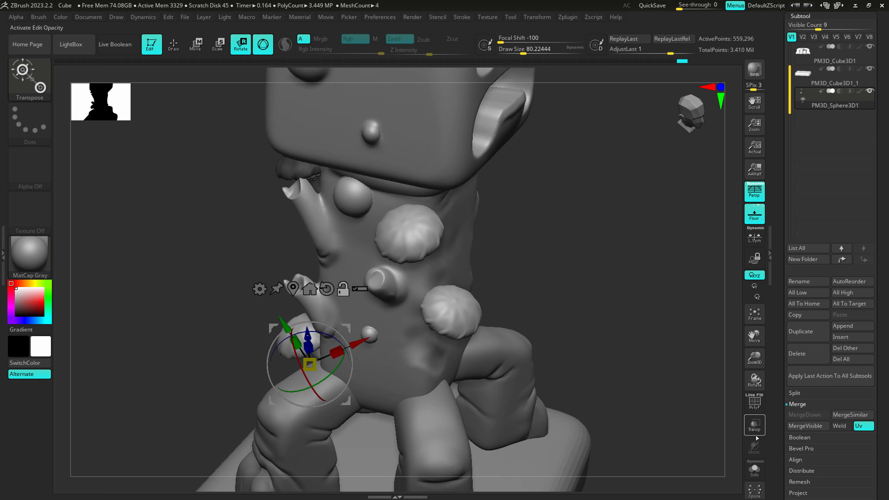
{"action": "left_click", "coordinate": [751, 466]}
{"action": "left_click_drag", "start_coordinate": [602, 382], "coordinate": [513, 84], "text": "alt"}
{"action": "left_click_drag", "start_coordinate": [496, 229], "coordinate": [409, 342], "text": "alt"}
{"action": "mouse_move", "coordinate": [410, 381]}
{"action": "left_mouse_down", "text": "ctrl"}
{"action": "mouse_move", "coordinate": [483, 323]}
{"action": "mouse_move", "coordinate": [421, 284]}
{"action": "left_mouse_up", "text": "ctrl"}
{"action": "key", "text": "q"}
{"action": "mouse_move", "coordinate": [385, 252]}
{"action": "left_mouse_down", "text": "alt"}
{"action": "mouse_move", "coordinate": [352, 239]}
{"action": "mouse_move", "coordinate": [378, 263]}
{"action": "left_mouse_up", "text": "alt"}
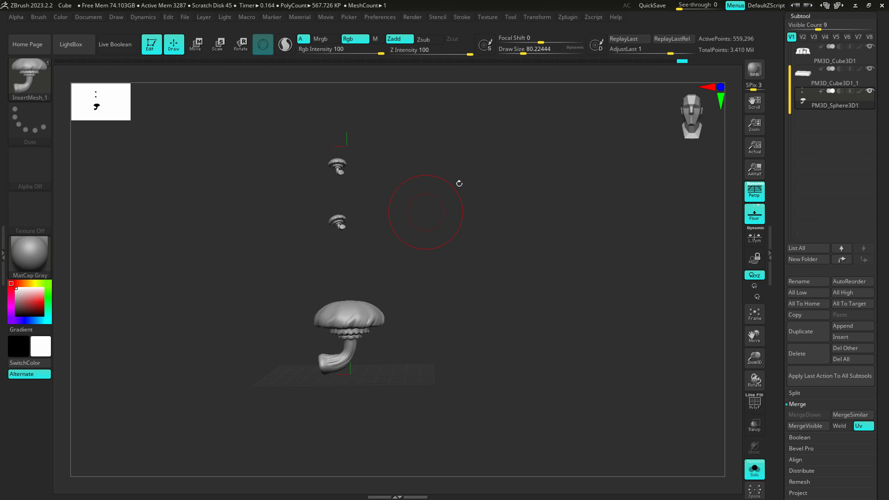
{"action": "left_click_drag", "start_coordinate": [791, 79], "coordinate": [797, 47]}
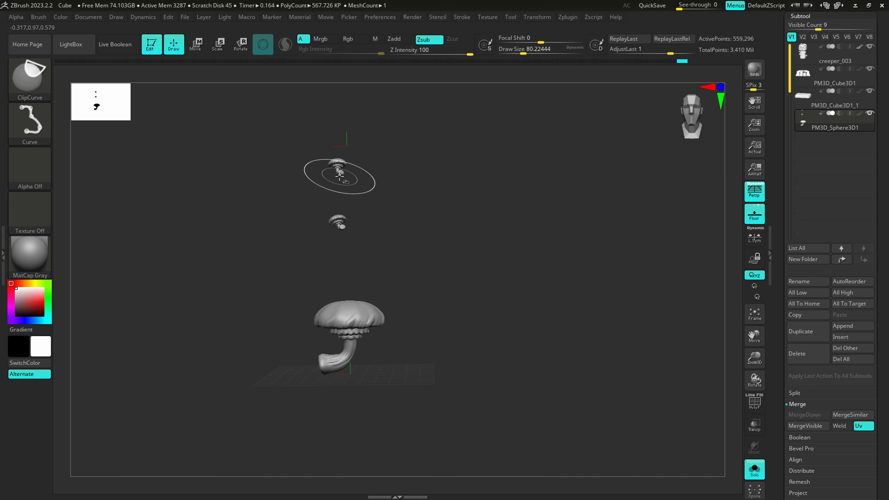
- Hide the large original mushroom with the SelectLasso brush and split the hidden part into its own subtool
{"action": "left_click", "coordinate": [25, 81], "text": "ctrl+shift"}
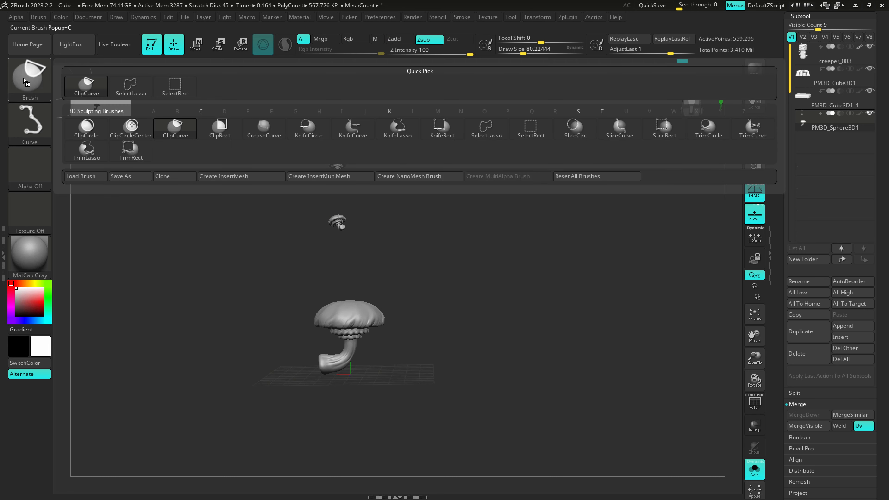
{"action": "left_click", "coordinate": [130, 87], "text": "ctrl+shift"}
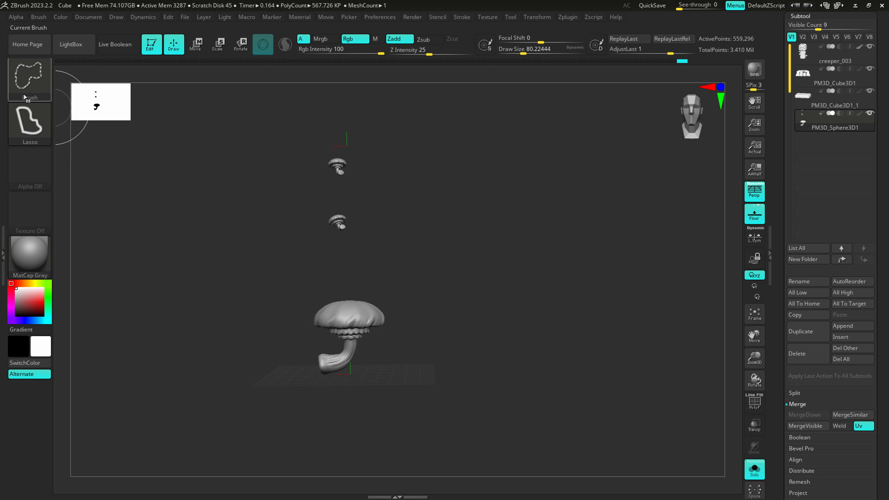
{"action": "left_click", "coordinate": [26, 83], "text": "ctrl+shift"}
{"action": "left_click", "coordinate": [141, 86], "text": "ctrl+shift"}
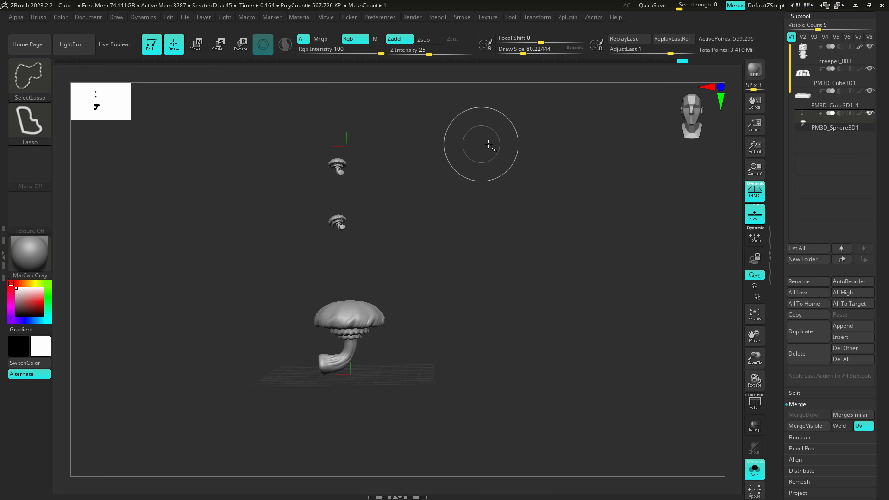
{"action": "mouse_move", "coordinate": [487, 136]}
{"action": "left_mouse_down", "text": "ctrl+shift"}
{"action": "mouse_move", "coordinate": [266, 115]}
{"action": "mouse_move", "coordinate": [289, 259]}
{"action": "mouse_move", "coordinate": [452, 257]}
{"action": "left_mouse_up", "text": "ctrl+shift"}
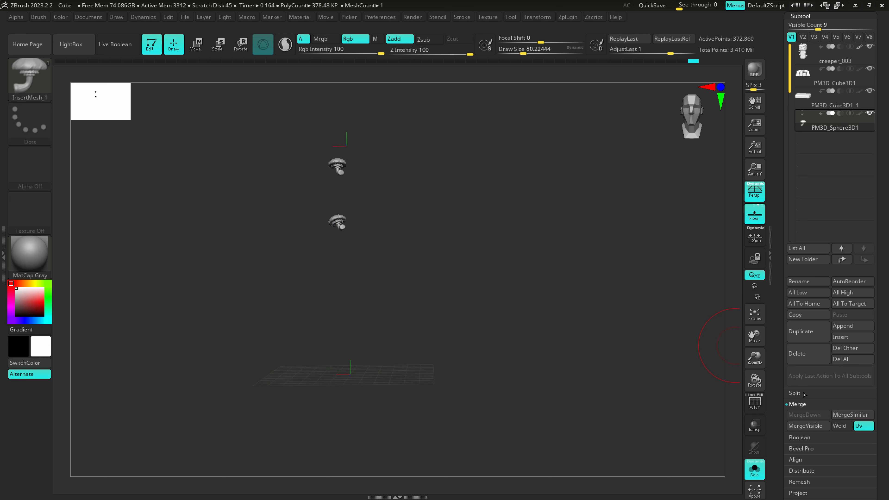
{"action": "left_click", "coordinate": [795, 394]}
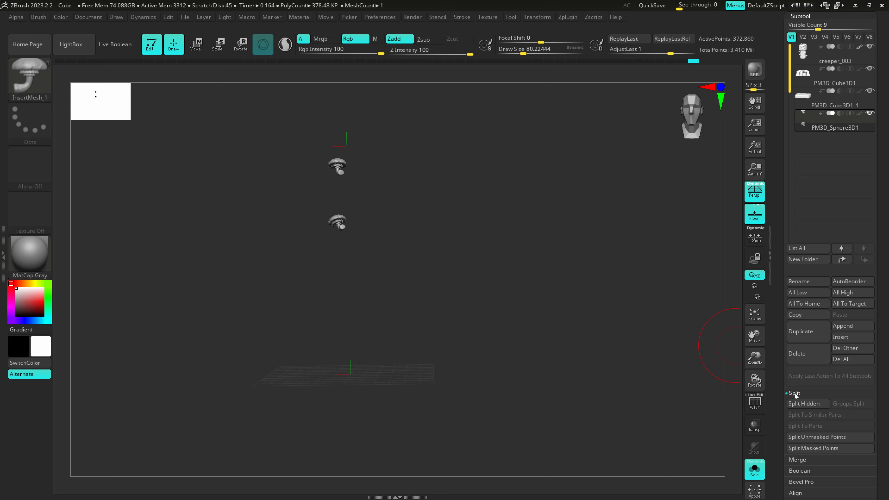
{"action": "left_click", "coordinate": [804, 403]}
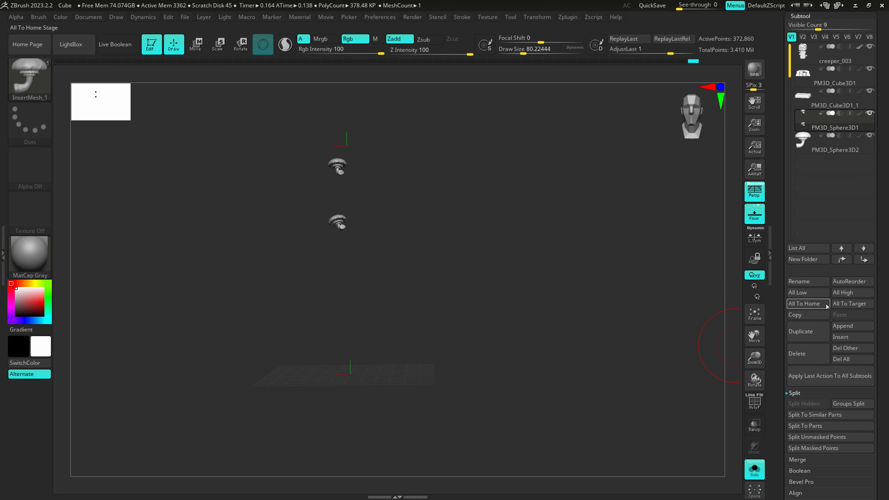
- Move the PM3D_Sphere3D1 subtool directly beneath creeper_003 and merge it down into the creeper
{"action": "mouse_move", "coordinate": [813, 149]}
{"action": "left_click", "coordinate": [842, 259]}
{"action": "left_click", "coordinate": [843, 259]}
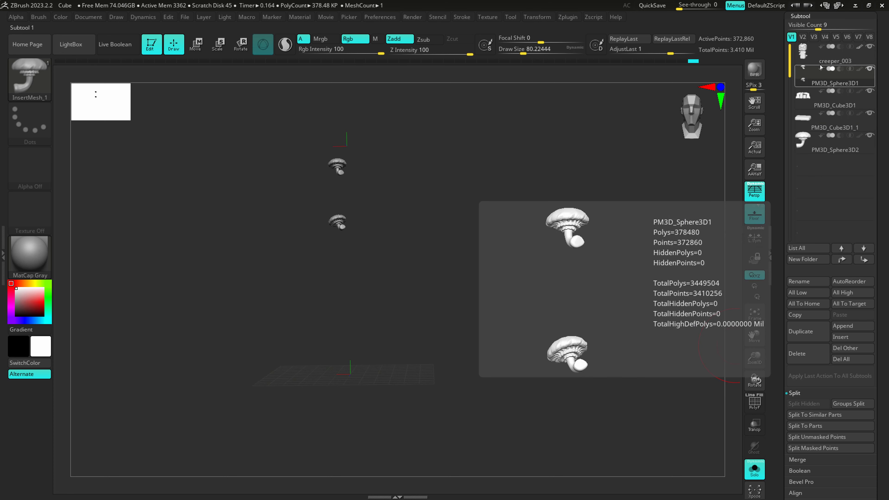
{"action": "left_click", "coordinate": [822, 61]}
{"action": "left_click_drag", "start_coordinate": [439, 126], "coordinate": [455, 174], "text": "alt"}
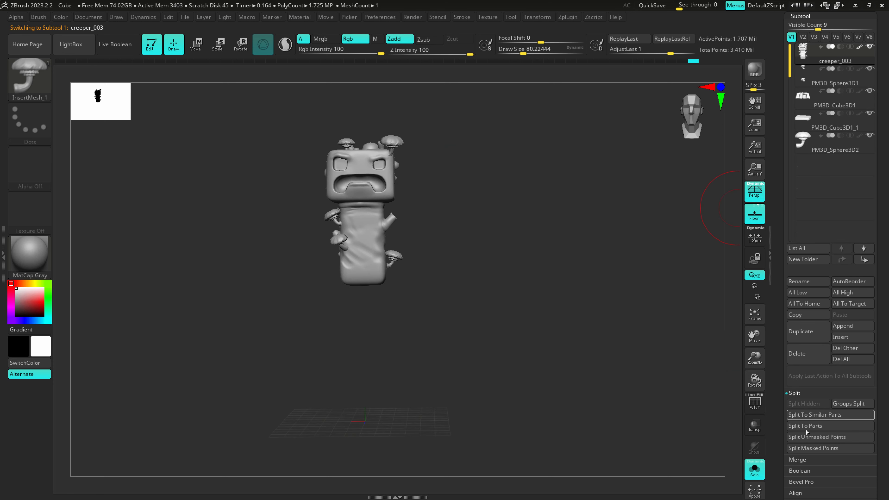
{"action": "left_click", "coordinate": [797, 460]}
{"action": "left_click", "coordinate": [807, 415]}
{"action": "left_click", "coordinate": [724, 436]}
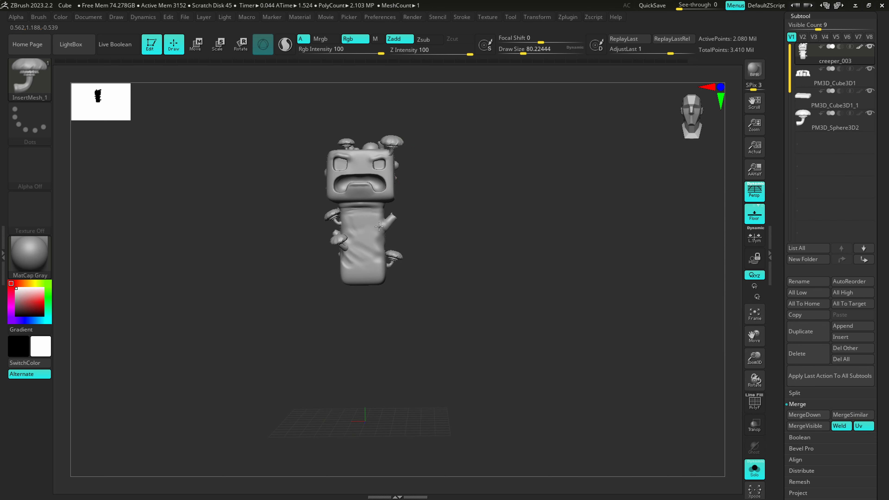
- Select the PM3D_Sphere3D2 mushroom subtool and orient the view straight down onto its cap
{"action": "left_click_drag", "start_coordinate": [423, 231], "coordinate": [564, 126]}
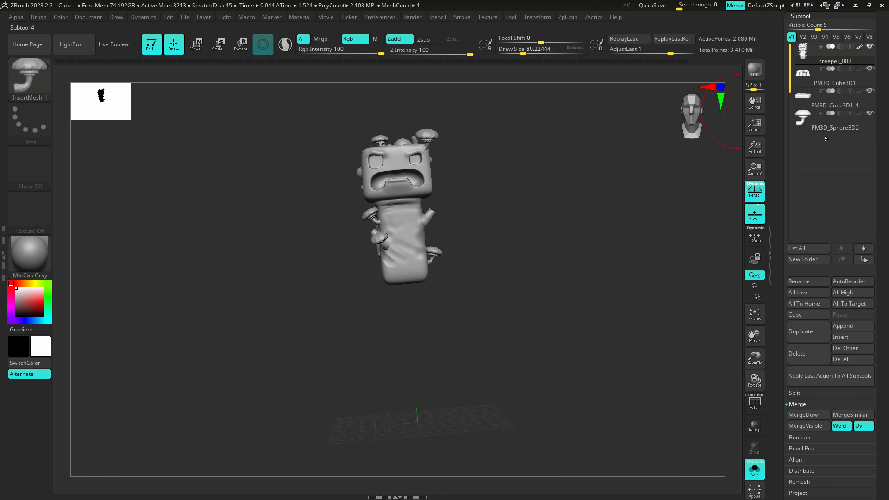
{"action": "left_click_drag", "start_coordinate": [474, 331], "coordinate": [468, 420]}
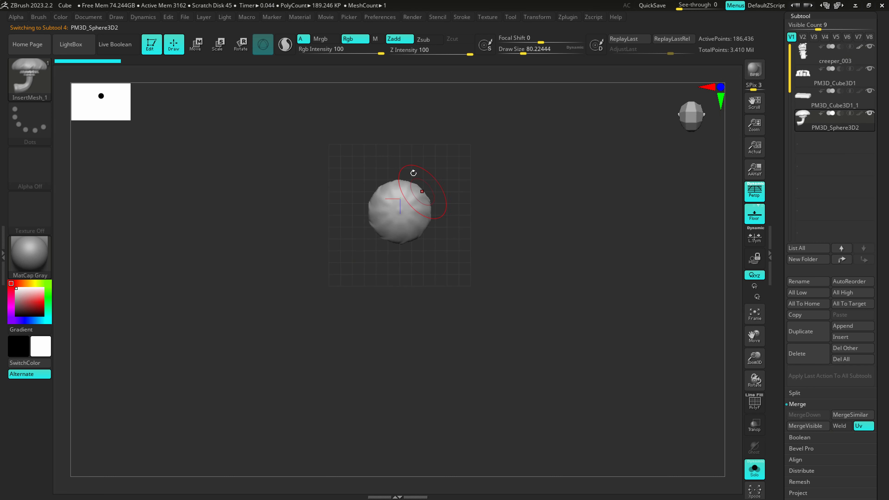
{"action": "left_click_drag", "start_coordinate": [412, 172], "coordinate": [449, 274], "text": "alt"}
{"action": "right_click_drag", "start_coordinate": [450, 274], "coordinate": [452, 294], "text": "ctrl"}
{"action": "right_click_drag", "start_coordinate": [372, 182], "coordinate": [432, 324], "text": "alt"}
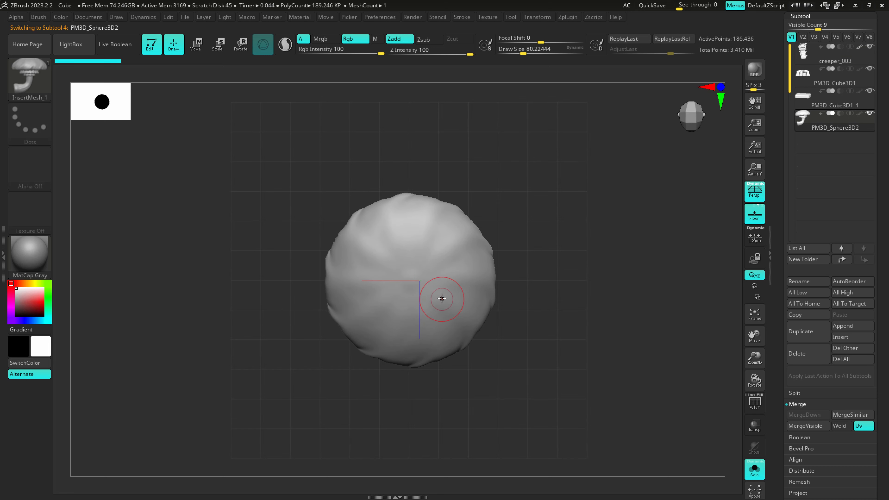
{"action": "right_click_drag", "start_coordinate": [437, 231], "coordinate": [436, 279], "text": "alt"}
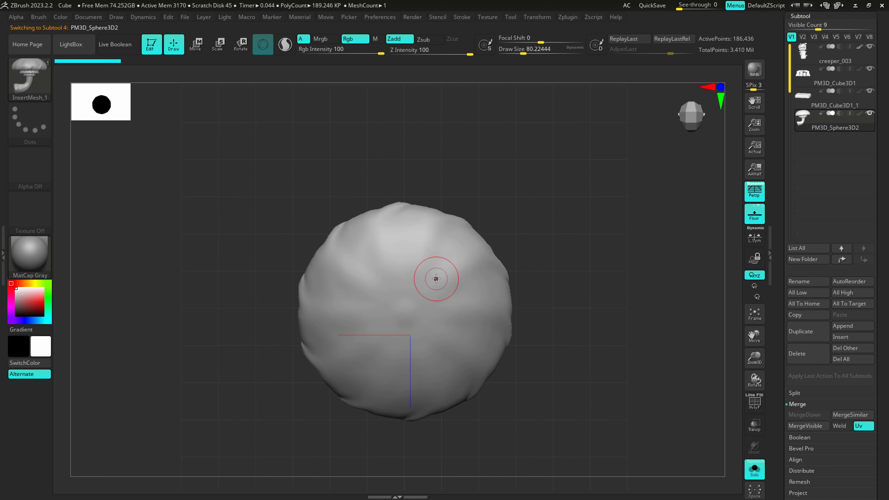
{"action": "mouse_move", "coordinate": [378, 250]}
{"action": "right_mouse_down"}
{"action": "mouse_move", "coordinate": [437, 288]}
{"action": "mouse_move", "coordinate": [430, 198]}
{"action": "mouse_move", "coordinate": [423, 324]}
{"action": "mouse_move", "coordinate": [393, 308]}
{"action": "mouse_move", "coordinate": [398, 232]}
{"action": "right_mouse_up"}
{"action": "right_click_drag", "start_coordinate": [395, 265], "coordinate": [443, 259]}
{"action": "right_click_drag", "start_coordinate": [486, 280], "coordinate": [438, 291], "text": "shift"}
{"action": "mouse_move", "coordinate": [501, 298]}
{"action": "right_mouse_down"}
{"action": "mouse_move", "coordinate": [458, 290]}
{"action": "mouse_move", "coordinate": [383, 306]}
{"action": "mouse_move", "coordinate": [395, 300]}
{"action": "mouse_move", "coordinate": [391, 370]}
{"action": "right_mouse_up"}
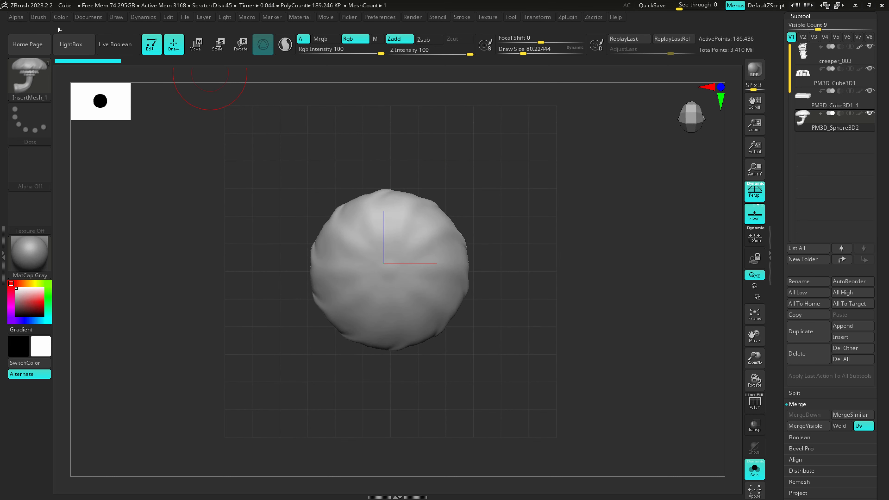
- Create a new InsertMesh brush from the mushroom as seen from above, without appending it to the current brush
{"action": "left_click", "coordinate": [36, 18]}
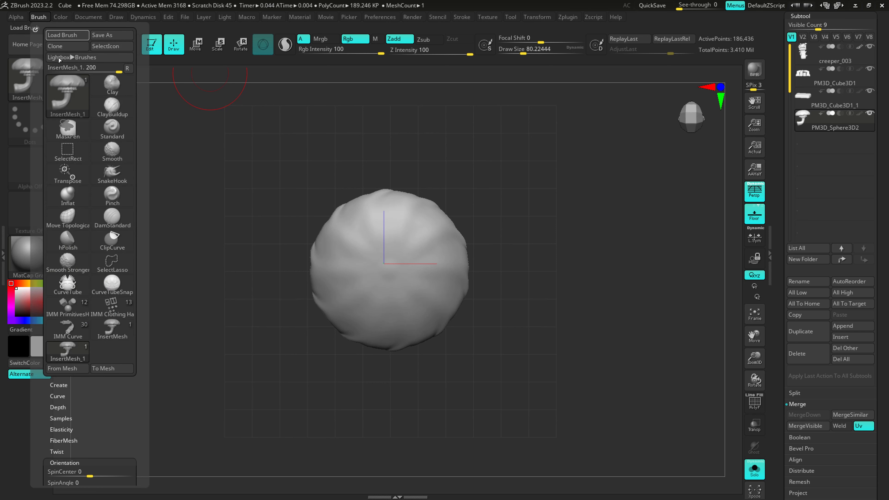
{"action": "left_click", "coordinate": [56, 385]}
{"action": "left_click", "coordinate": [67, 394]}
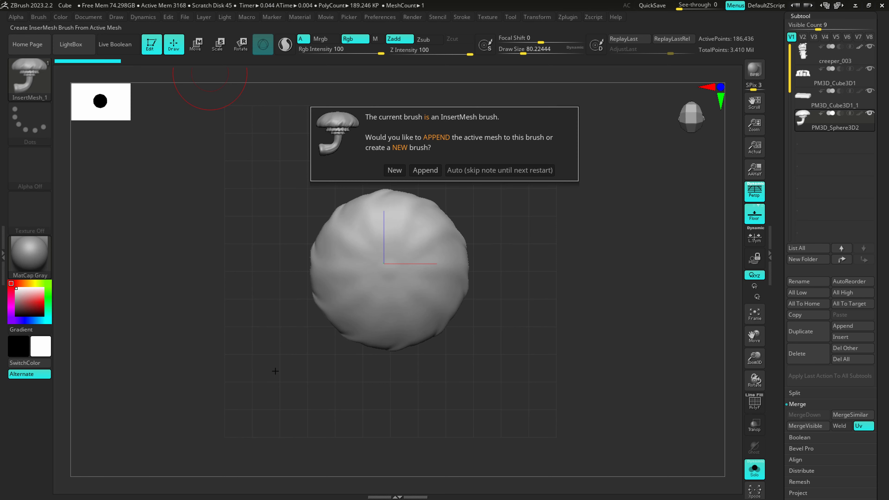
{"action": "left_click", "coordinate": [395, 170]}
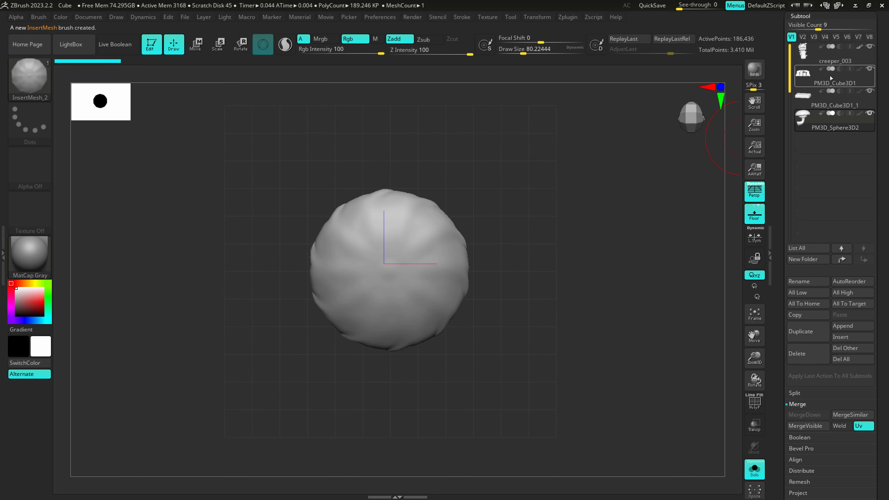
- Insert a mushroom on the back corner of the creeper_003 head with the new brush and rotate it to tilt outward
{"action": "left_click", "coordinate": [830, 59]}
{"action": "mouse_move", "coordinate": [480, 264]}
{"action": "left_mouse_down"}
{"action": "mouse_move", "coordinate": [469, 304]}
{"action": "mouse_move", "coordinate": [483, 317]}
{"action": "left_mouse_up"}
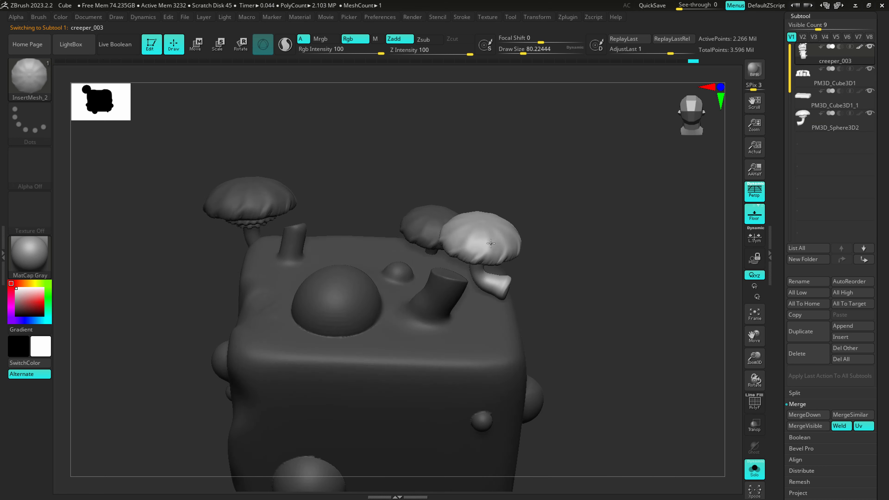
{"action": "right_click_drag", "start_coordinate": [491, 243], "coordinate": [427, 185]}
{"action": "left_click", "coordinate": [241, 44]}
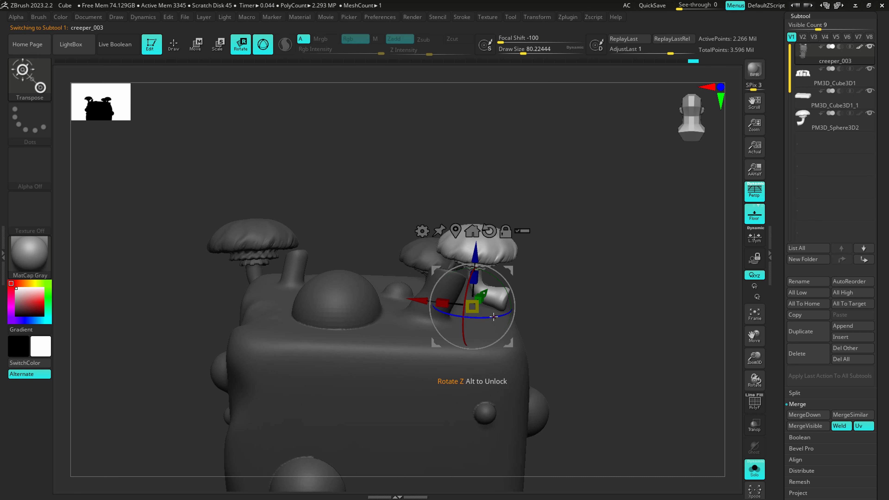
{"action": "left_click_drag", "start_coordinate": [493, 317], "coordinate": [533, 302]}
{"action": "right_click_drag", "start_coordinate": [609, 304], "coordinate": [511, 317]}
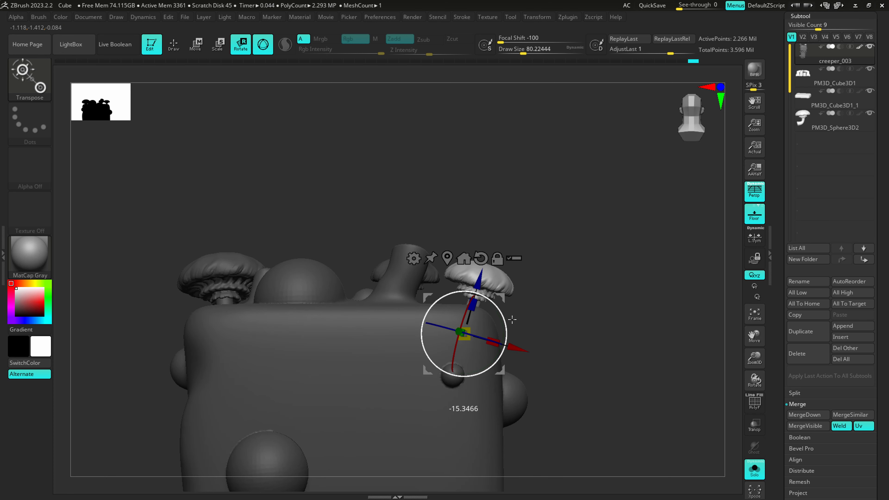
{"action": "left_click_drag", "start_coordinate": [512, 319], "coordinate": [511, 317]}
- Insert another mushroom on the rear of the trunk near the branch stubs and rotate it by about 41 degrees
{"action": "key", "text": "q"}
{"action": "mouse_move", "coordinate": [526, 306]}
{"action": "right_mouse_down"}
{"action": "mouse_move", "coordinate": [510, 375]}
{"action": "mouse_move", "coordinate": [462, 366]}
{"action": "mouse_move", "coordinate": [409, 210]}
{"action": "right_mouse_up"}
{"action": "right_click_drag", "start_coordinate": [398, 406], "coordinate": [395, 275], "text": "alt"}
{"action": "left_click_drag", "start_coordinate": [413, 333], "coordinate": [416, 344]}
{"action": "right_click_drag", "start_coordinate": [433, 355], "coordinate": [444, 298]}
{"action": "key", "text": "r"}
{"action": "left_click_drag", "start_coordinate": [444, 298], "coordinate": [432, 325]}
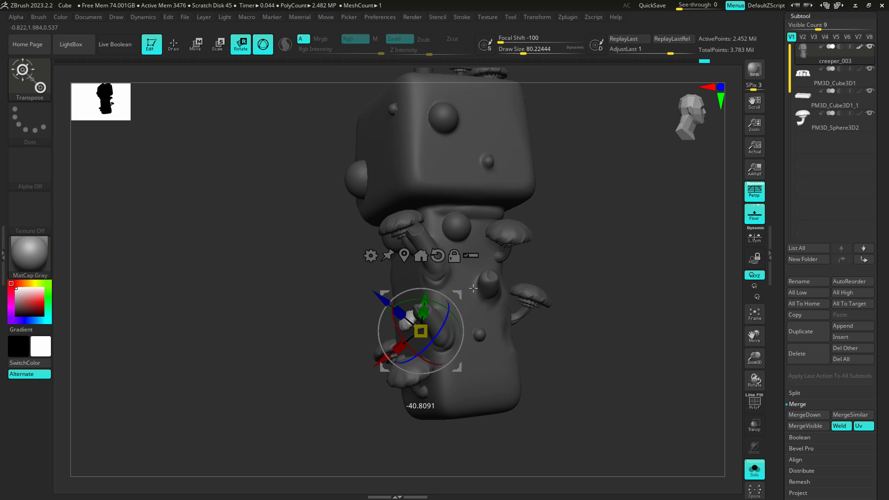
{"action": "mouse_move", "coordinate": [474, 288]}
{"action": "right_mouse_down"}
{"action": "mouse_move", "coordinate": [514, 308]}
{"action": "mouse_move", "coordinate": [517, 364]}
{"action": "mouse_move", "coordinate": [480, 409]}
{"action": "mouse_move", "coordinate": [472, 302]}
{"action": "mouse_move", "coordinate": [482, 302]}
{"action": "right_mouse_up"}
{"action": "key", "text": "q"}
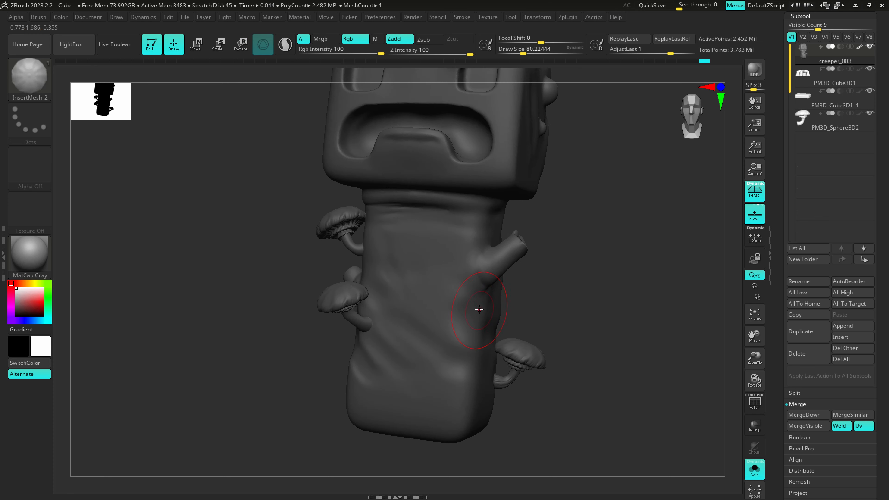
- Insert a small mushroom on the side of the trunk just below the angled branch stub and rotate it outward
{"action": "left_click_drag", "start_coordinate": [478, 310], "coordinate": [527, 296]}
{"action": "key", "text": "r"}
{"action": "right_click_drag", "start_coordinate": [528, 295], "coordinate": [548, 297]}
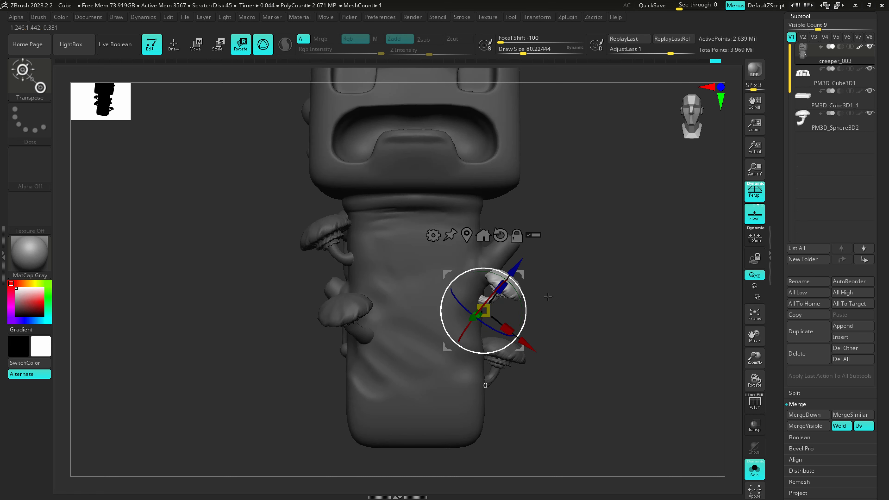
{"action": "mouse_move", "coordinate": [515, 269]}
{"action": "left_mouse_down"}
{"action": "mouse_move", "coordinate": [506, 280]}
{"action": "mouse_move", "coordinate": [522, 291]}
{"action": "left_mouse_up"}
{"action": "key", "text": "q"}
{"action": "left_click_drag", "start_coordinate": [614, 278], "coordinate": [601, 283]}
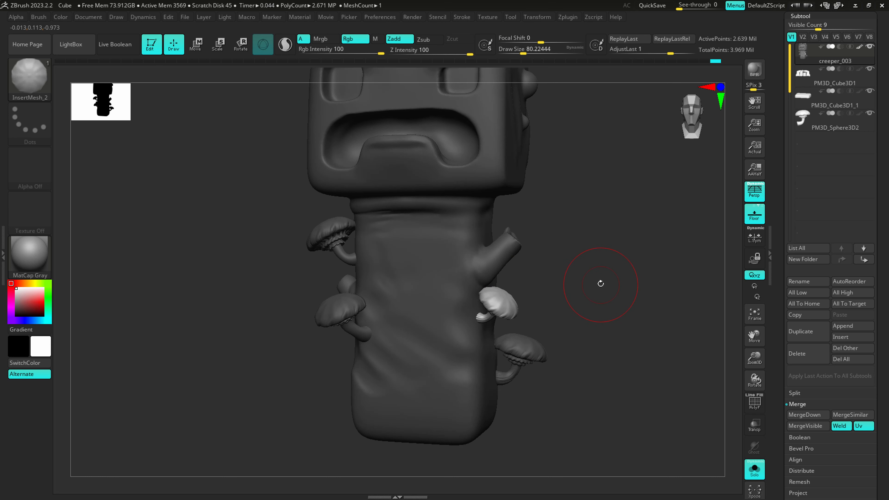
- Review the creeper concept sketch in Clip Studio Paint, and examine the PM3D_Sphere3D2 mushroom subtool back in ZBrush
{"action": "key", "text": "alt+Tab"}
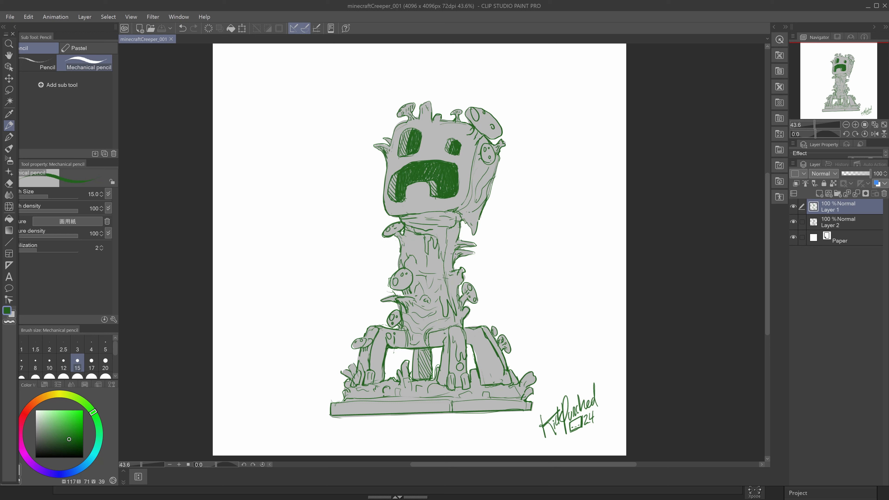
{"action": "key", "text": "alt+Tab"}
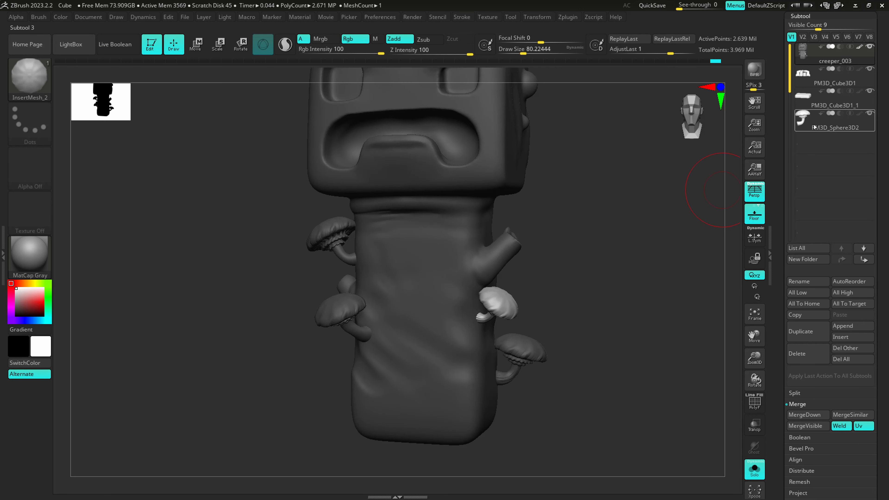
{"action": "left_click", "coordinate": [814, 126]}
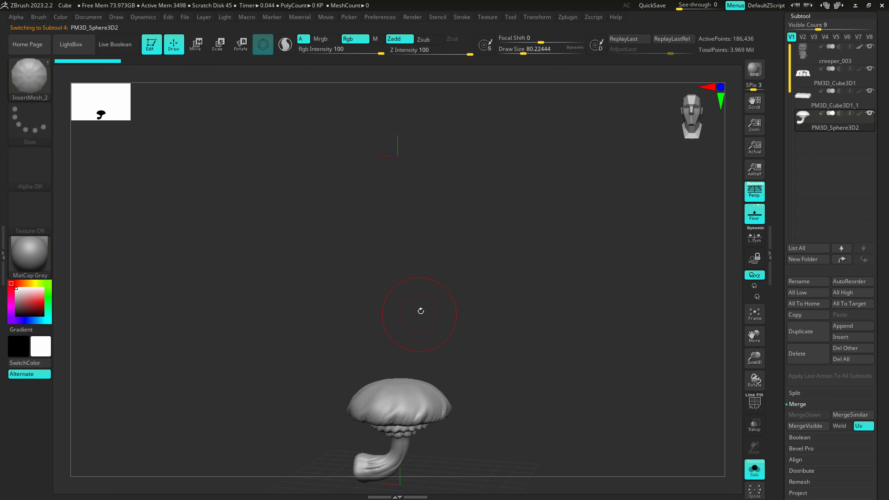
{"action": "mouse_move", "coordinate": [406, 396]}
{"action": "right_mouse_down", "text": "alt"}
{"action": "mouse_move", "coordinate": [435, 301]}
{"action": "mouse_move", "coordinate": [435, 310]}
{"action": "mouse_move", "coordinate": [424, 310]}
{"action": "mouse_move", "coordinate": [437, 380]}
{"action": "right_mouse_up", "text": "alt"}
{"action": "right_click_drag", "start_coordinate": [456, 331], "coordinate": [414, 332]}
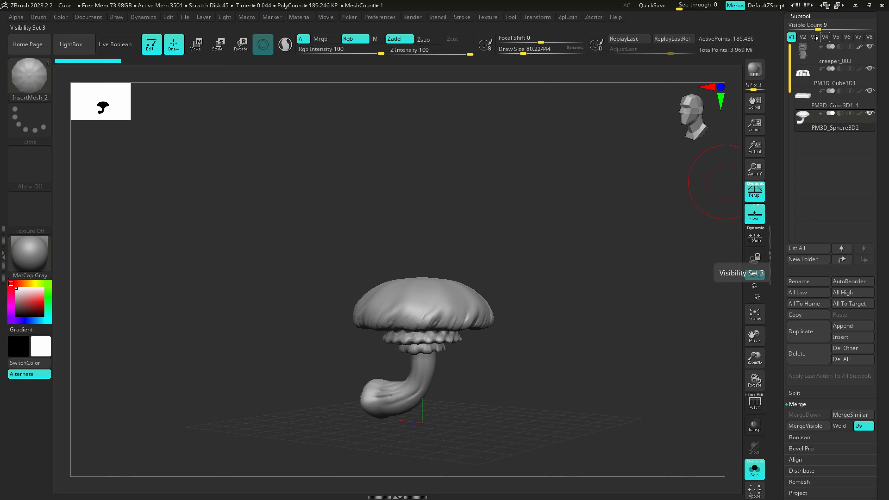
{"action": "left_click_drag", "start_coordinate": [819, 25], "coordinate": [818, 27]}
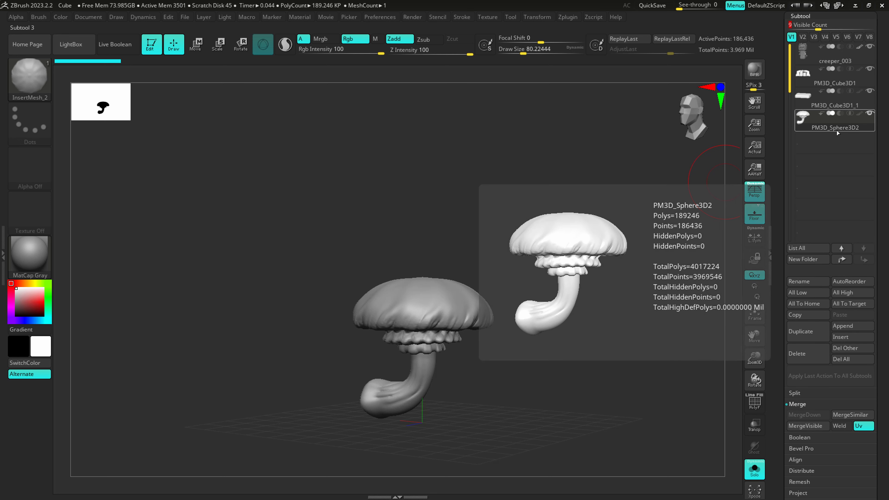
{"action": "mouse_move", "coordinate": [837, 129]}
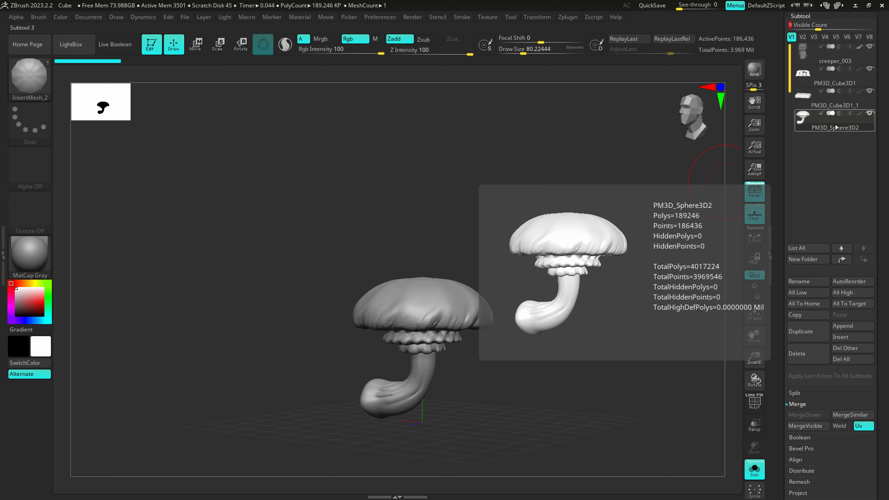
{"action": "left_click", "coordinate": [434, 306], "text": "ctrl+shift"}
{"action": "left_click", "coordinate": [433, 304], "text": "ctrl+shift"}
{"action": "left_click_drag", "start_coordinate": [542, 317], "coordinate": [570, 306]}
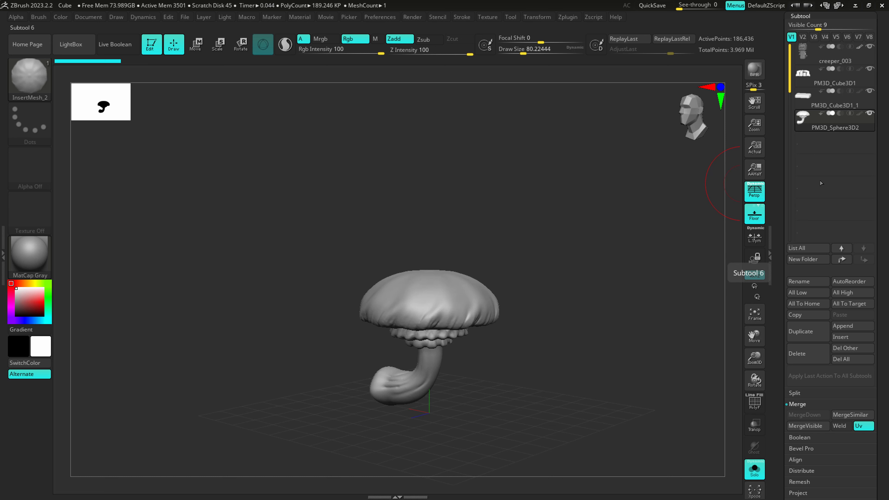
{"action": "mouse_move", "coordinate": [826, 115]}
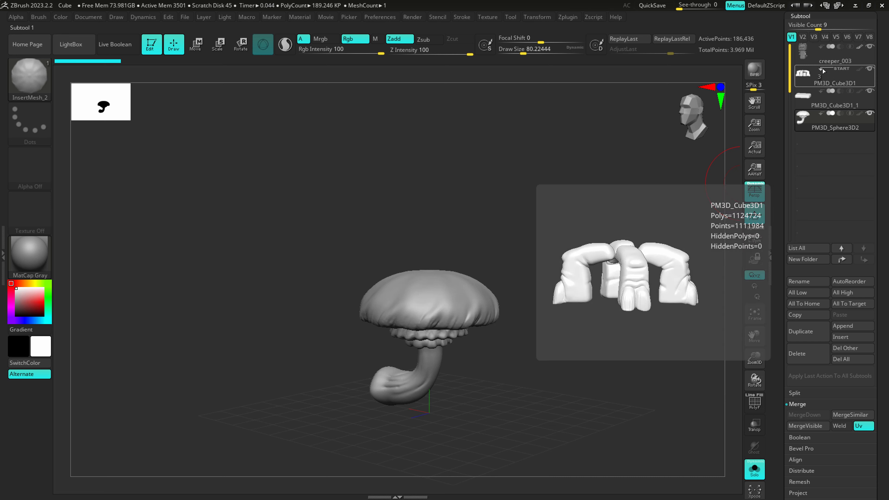
- Move the PM3D_Cube3D1 legs subtool to the top of the subtool list
{"action": "left_click", "coordinate": [825, 75]}
{"action": "key", "text": "shift"}
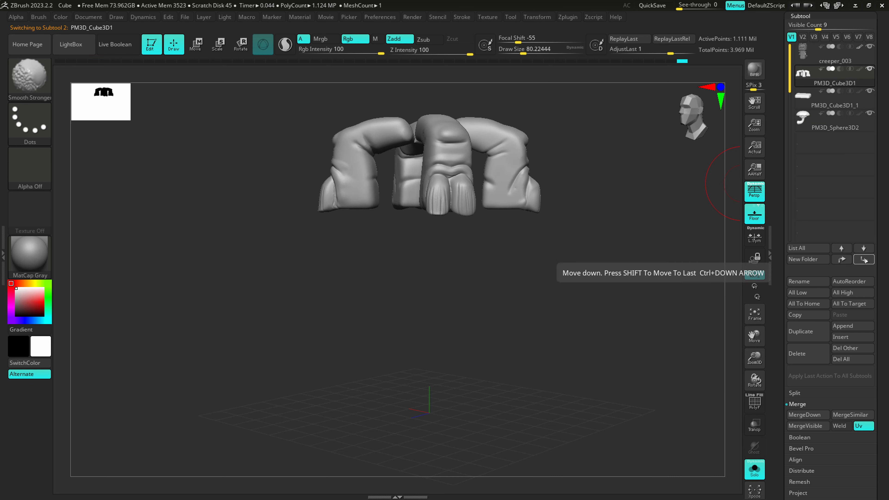
{"action": "left_click", "coordinate": [864, 259], "text": "shift"}
{"action": "mouse_move", "coordinate": [816, 121]}
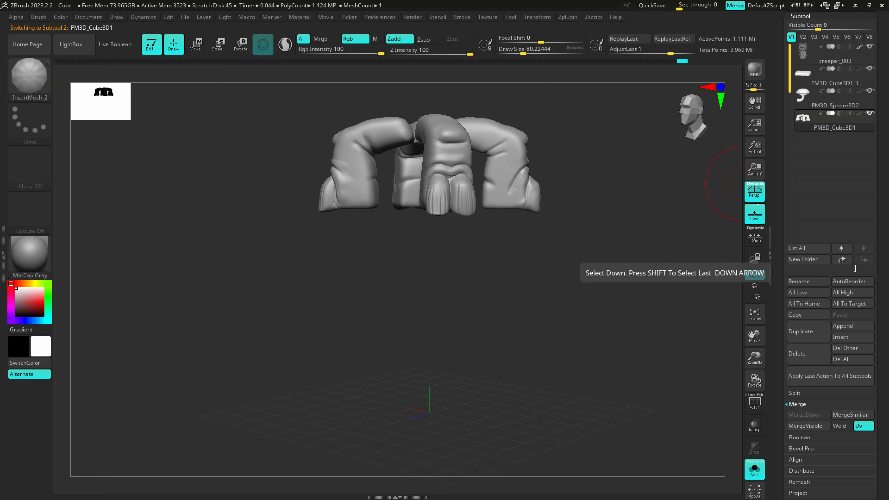
{"action": "left_click", "coordinate": [842, 259], "text": "shift"}
{"action": "mouse_move", "coordinate": [808, 69]}
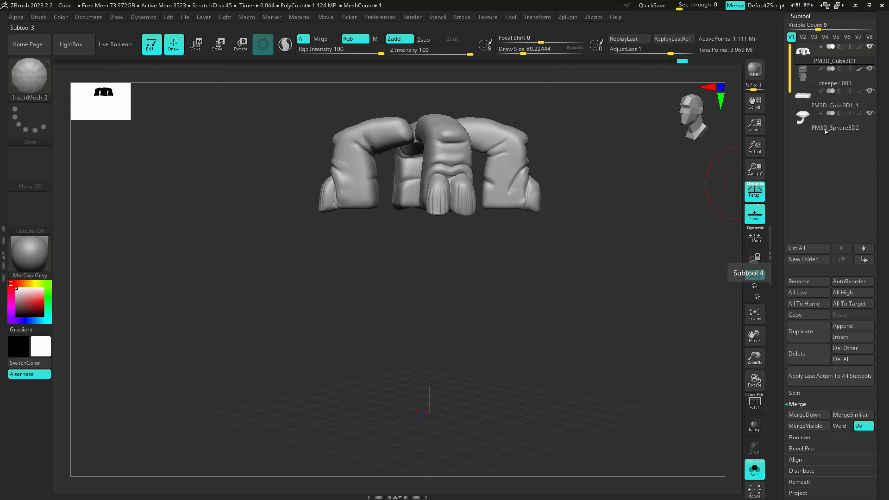
- Select the PM3D_Sphere3D2 mushroom subtool and duplicate it
{"action": "left_click", "coordinate": [824, 128]}
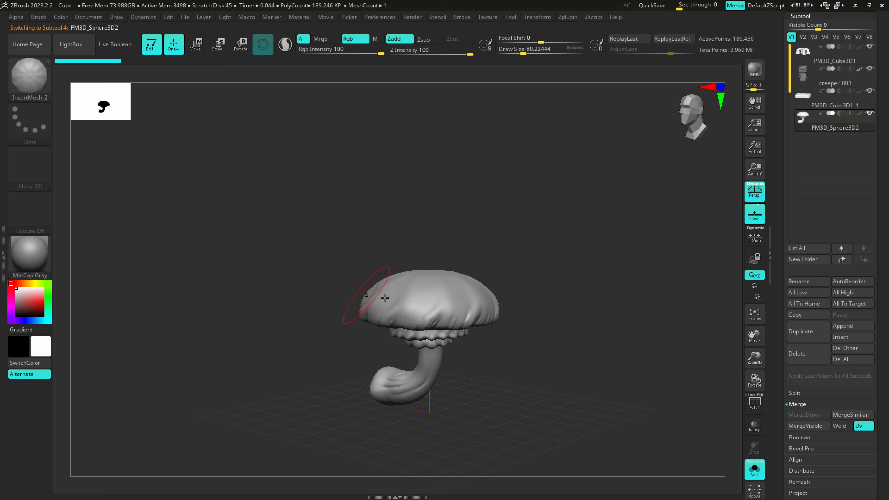
{"action": "right_click_drag", "start_coordinate": [416, 298], "coordinate": [414, 319]}
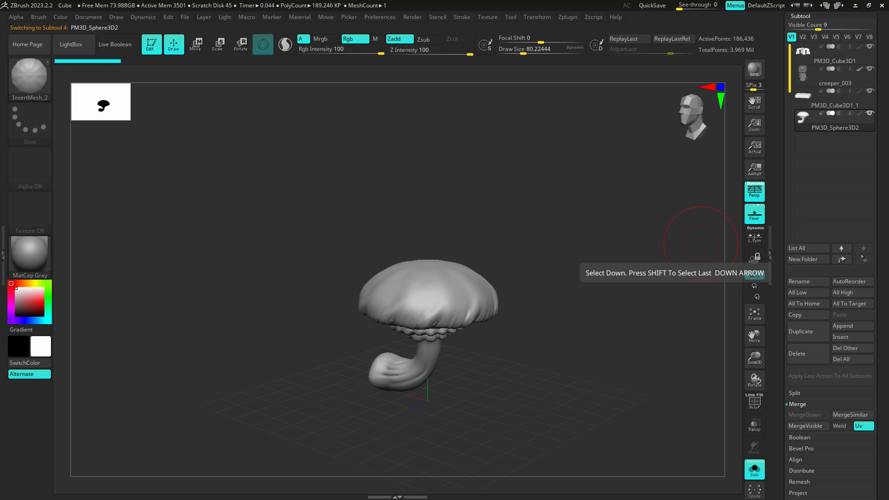
{"action": "left_click", "coordinate": [802, 332]}
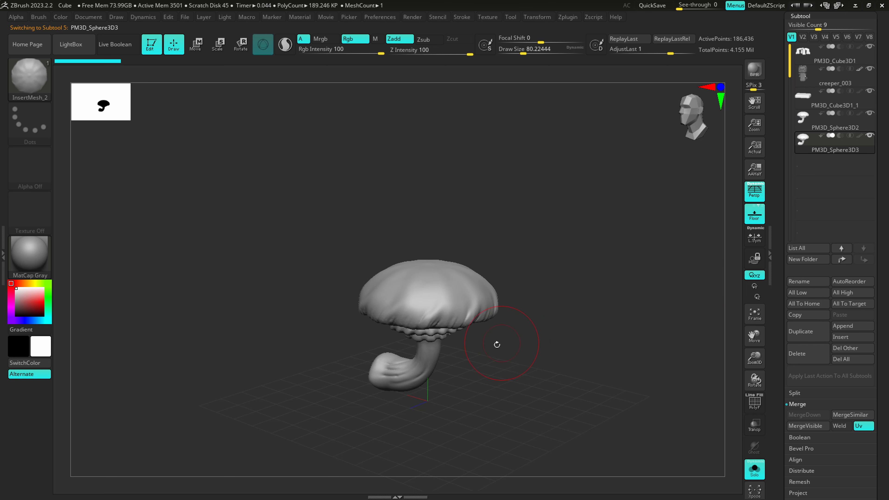
- Turn off perspective and use the SelectRect brush in front view to hide the duplicate mushroom's stem, leaving only the cap visible
{"action": "left_click_drag", "start_coordinate": [496, 342], "coordinate": [510, 338]}
{"action": "key", "text": "p"}
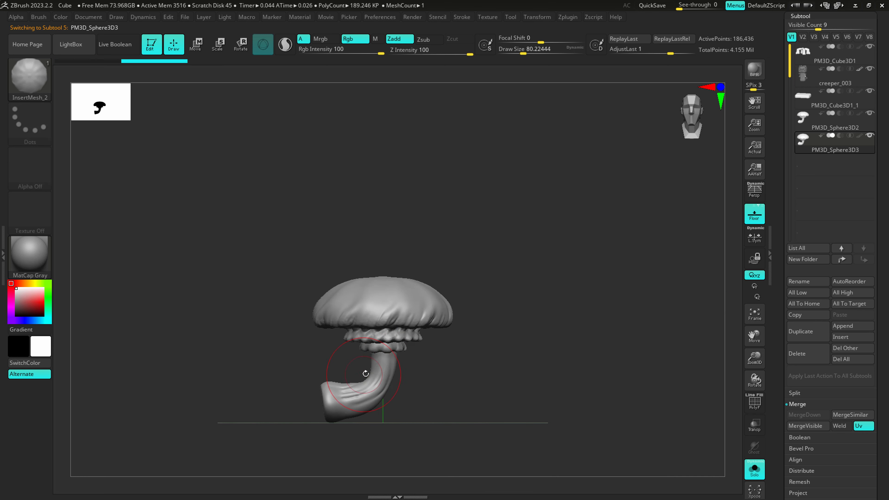
{"action": "right_click_drag", "start_coordinate": [387, 365], "coordinate": [384, 390], "text": "ctrl"}
{"action": "right_click_drag", "start_coordinate": [383, 389], "coordinate": [402, 343], "text": "alt"}
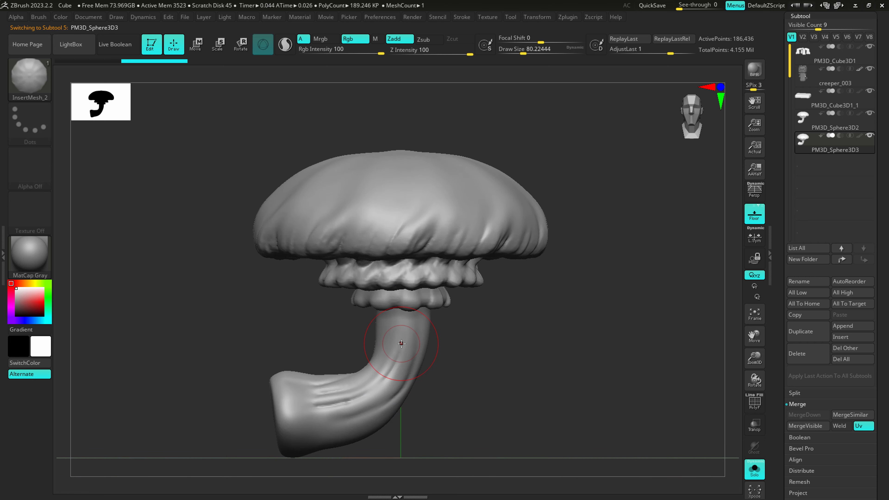
{"action": "right_click_drag", "start_coordinate": [368, 310], "coordinate": [392, 280], "text": "alt"}
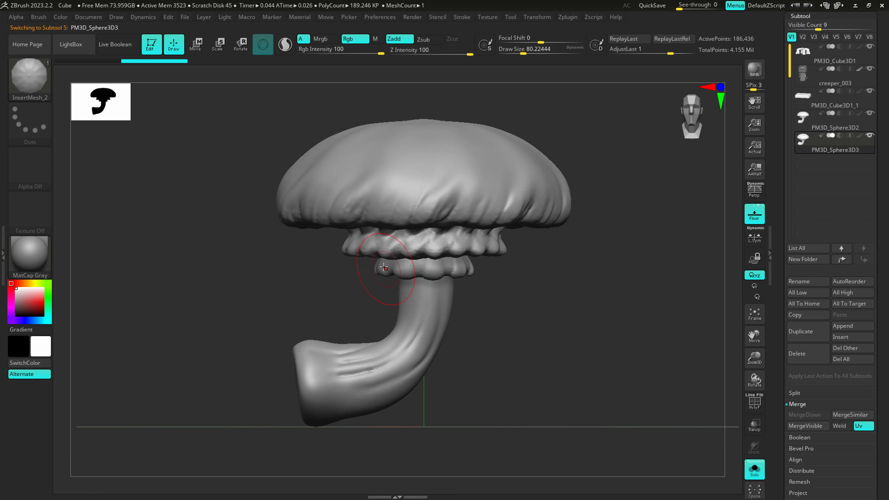
{"action": "left_click", "coordinate": [31, 82], "text": "ctrl+shift"}
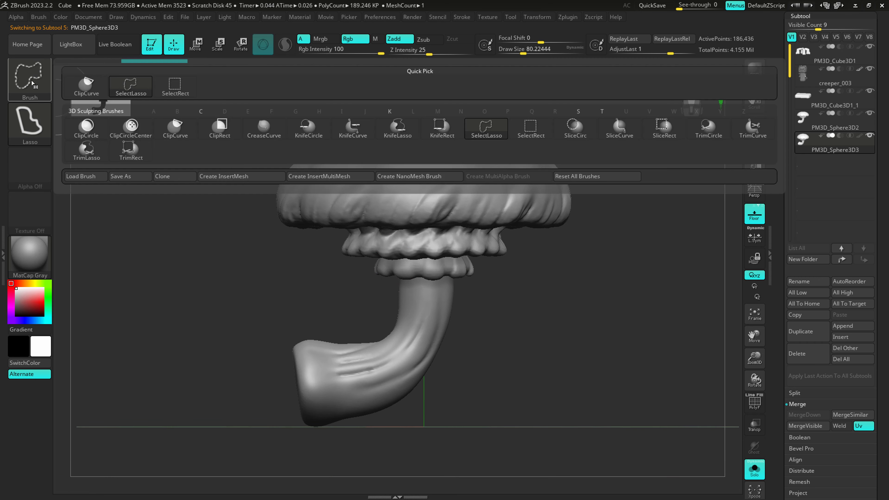
{"action": "left_click", "coordinate": [174, 86], "text": "ctrl+shift"}
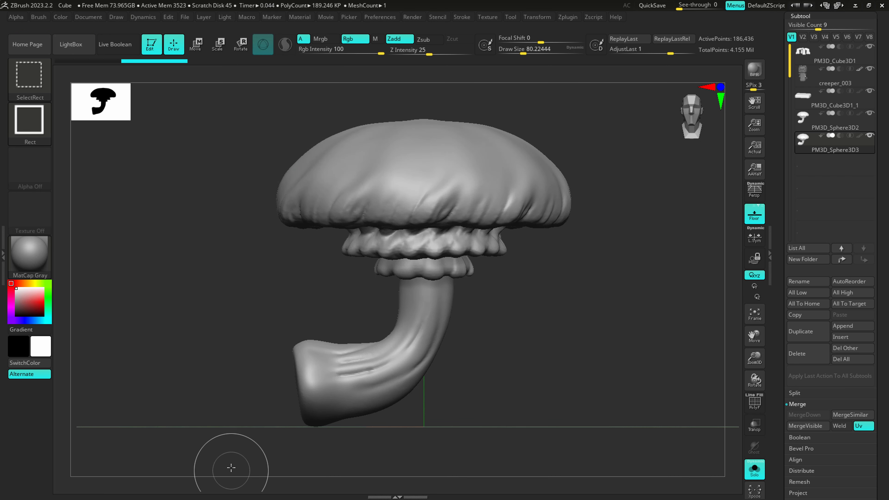
{"action": "mouse_move", "coordinate": [231, 470]}
{"action": "left_mouse_down", "text": "ctrl+shift"}
{"action": "mouse_move", "coordinate": [595, 262]}
{"action": "mouse_move", "coordinate": [621, 234]}
{"action": "left_mouse_up", "text": "ctrl+shift"}
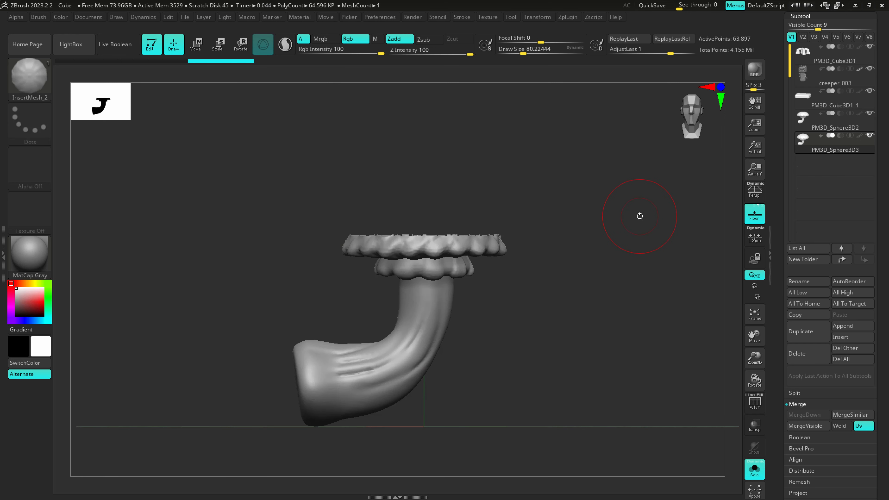
{"action": "left_click", "coordinate": [547, 346], "text": "ctrl+shift"}
{"action": "mouse_move", "coordinate": [221, 460]}
{"action": "left_mouse_down", "text": "ctrl+shift"}
{"action": "mouse_move", "coordinate": [518, 268]}
{"action": "mouse_move", "coordinate": [590, 233]}
{"action": "left_mouse_up", "text": "ctrl+shift"}
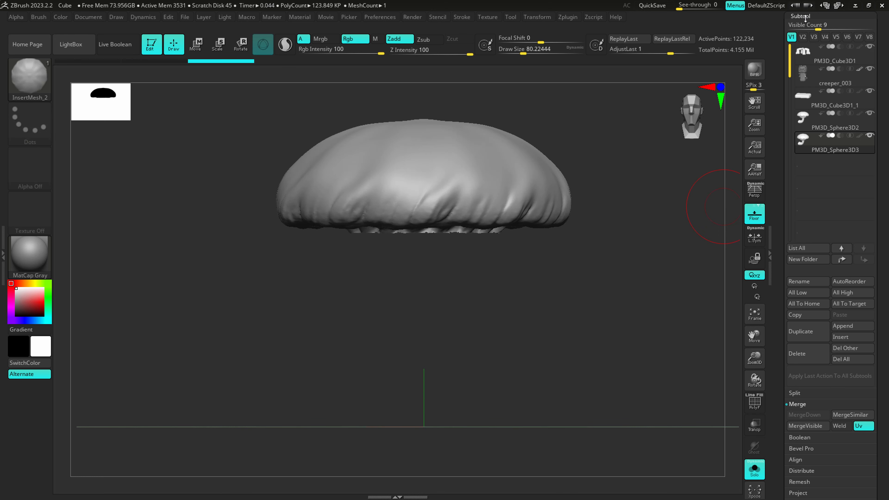
- Delete the hidden stem geometry and close the hole on the underside of the mushroom cap
{"action": "left_click_drag", "start_coordinate": [628, 196], "coordinate": [809, 42]}
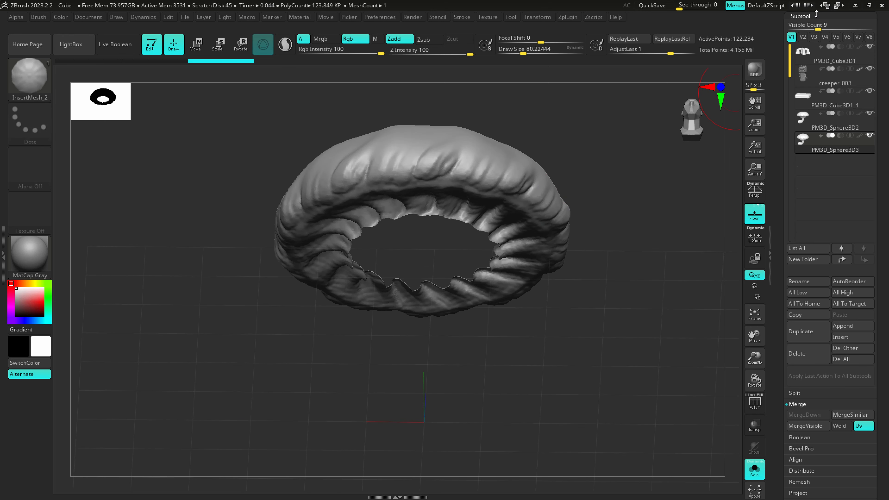
{"action": "left_click", "coordinate": [802, 15]}
{"action": "left_click", "coordinate": [804, 27]}
{"action": "left_click", "coordinate": [815, 193]}
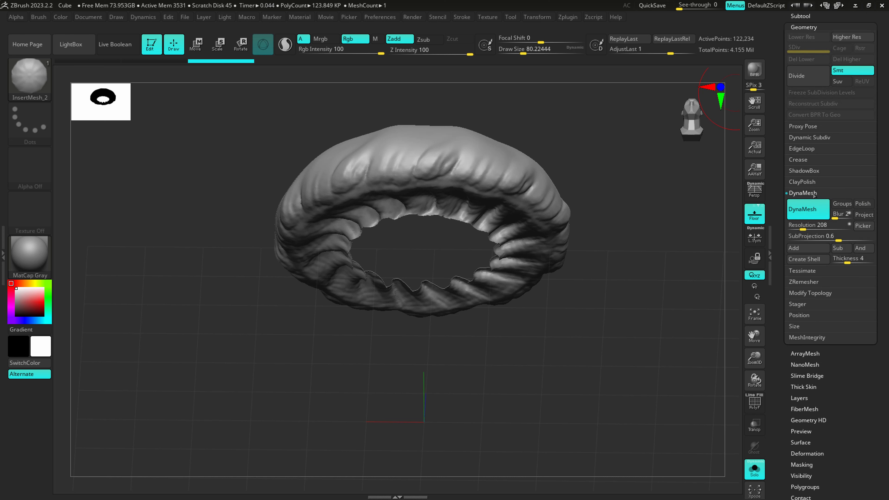
{"action": "left_click", "coordinate": [815, 292]}
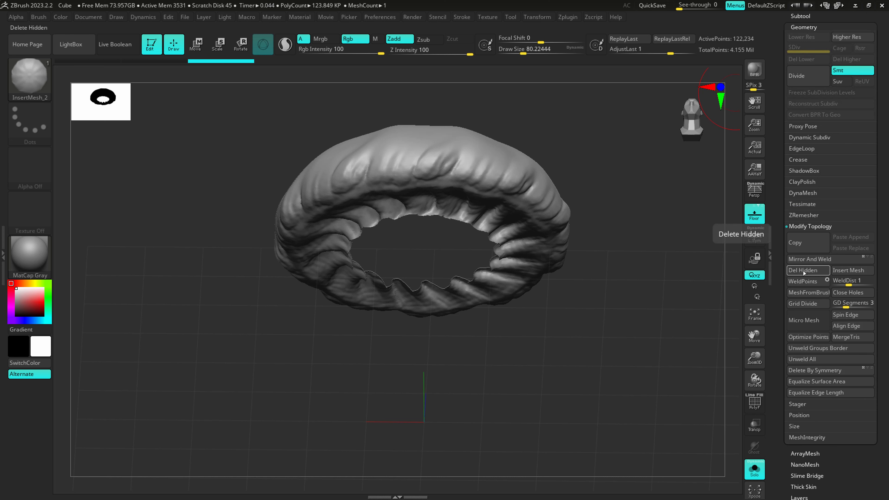
{"action": "left_click", "coordinate": [847, 293]}
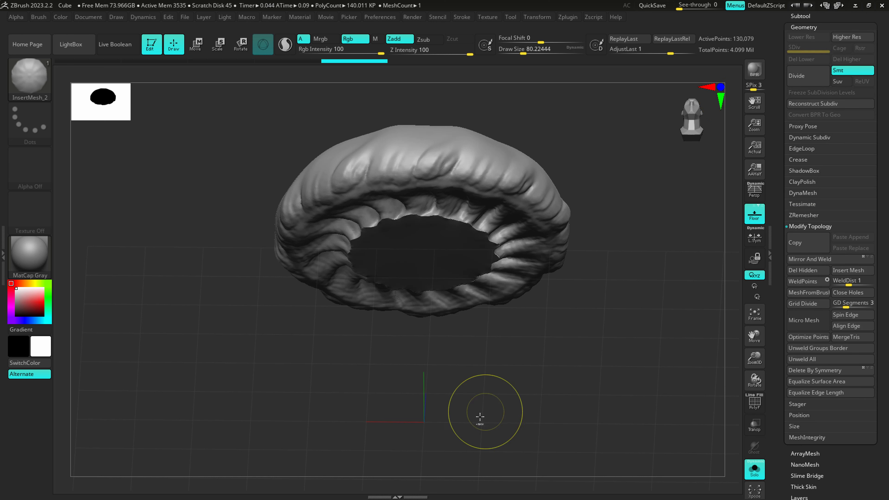
- Remesh the closed mushroom cap with DynaMesh and turn on the PolyFrame display to check its topology
{"action": "left_click_drag", "start_coordinate": [475, 422], "coordinate": [568, 355], "text": "ctrl"}
{"action": "key", "text": "shift+f"}
{"action": "right_click_drag", "start_coordinate": [461, 271], "coordinate": [461, 256], "text": "shift"}
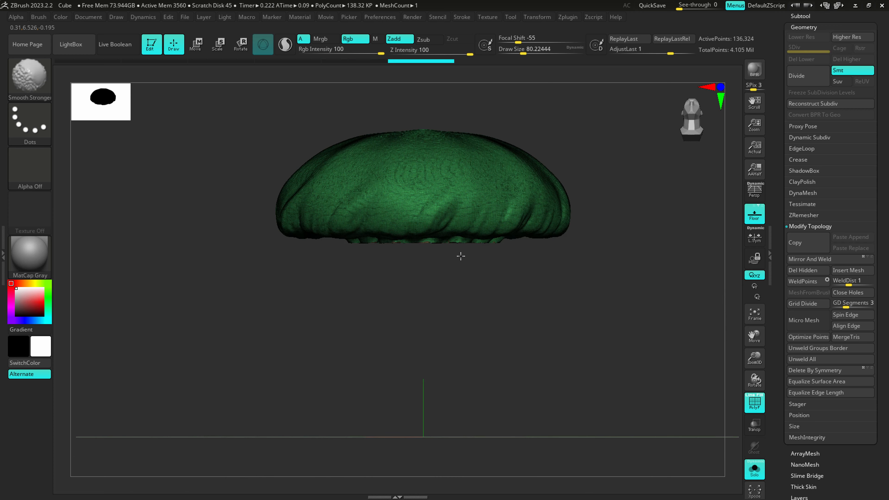
{"action": "right_click_drag", "start_coordinate": [393, 172], "coordinate": [366, 336]}
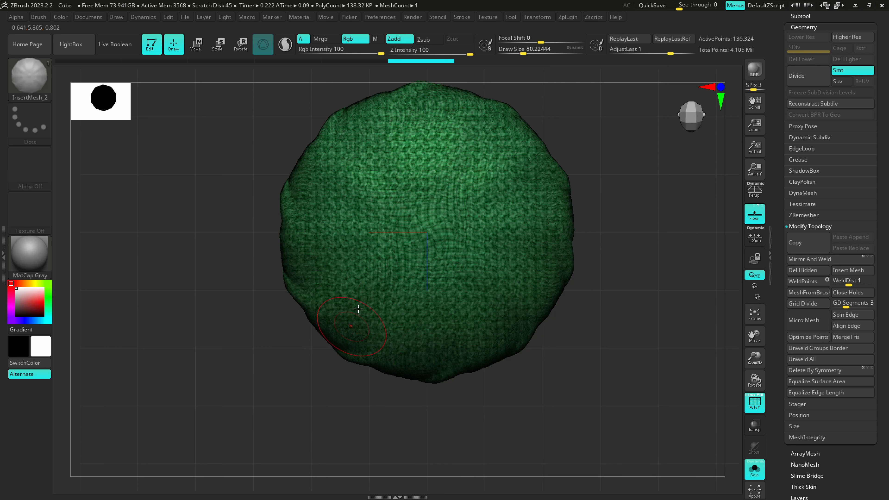
{"action": "right_click_drag", "start_coordinate": [400, 288], "coordinate": [403, 233], "text": "shift"}
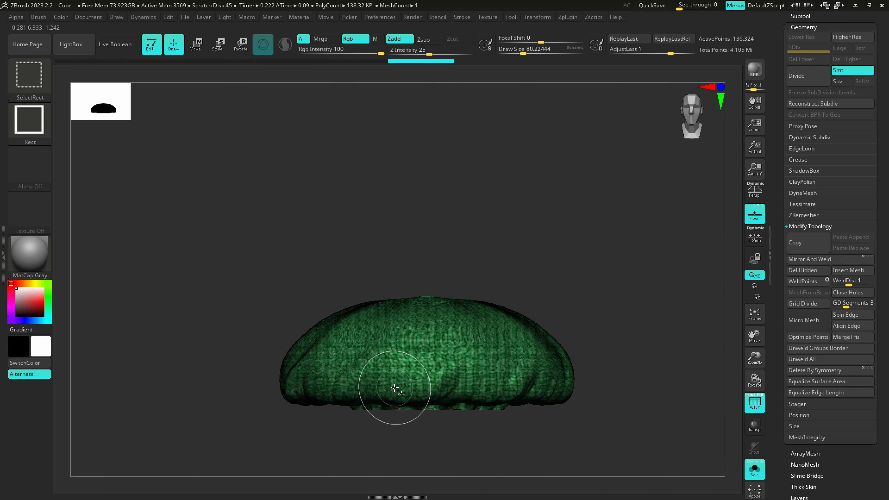
- Choose the KnifeCurve brush and save the tool over the existing creeper_003.ztl file
{"action": "left_click", "coordinate": [28, 77], "text": "ctrl+shift"}
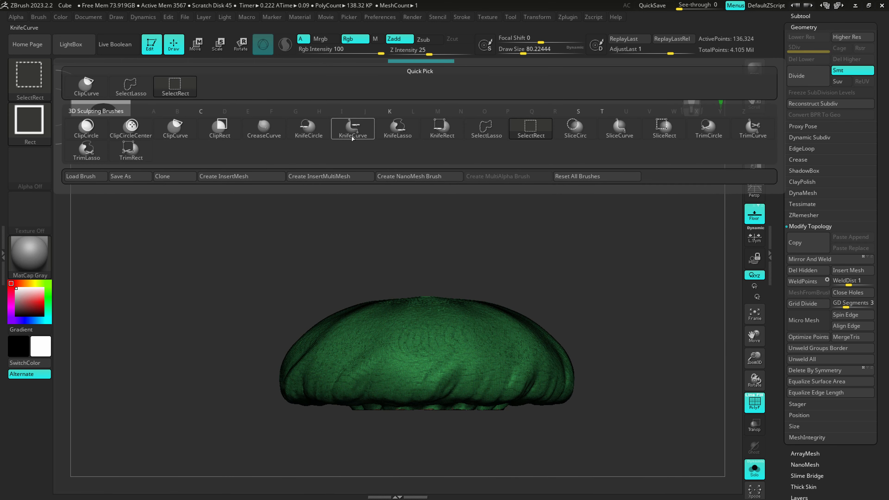
{"action": "left_click", "coordinate": [359, 129], "text": "ctrl+shift"}
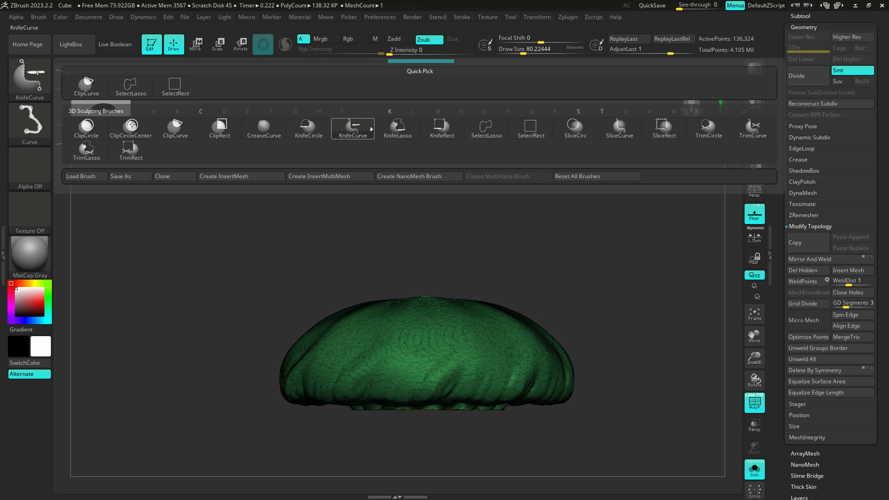
{"action": "scroll", "coordinate": [881, 30], "scroll_direction": "up", "scroll_amount": 5}
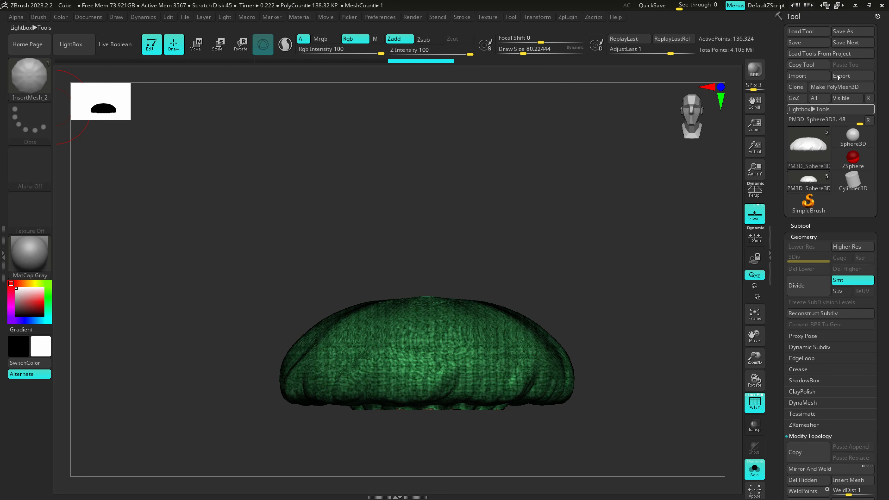
{"action": "left_click", "coordinate": [812, 42]}
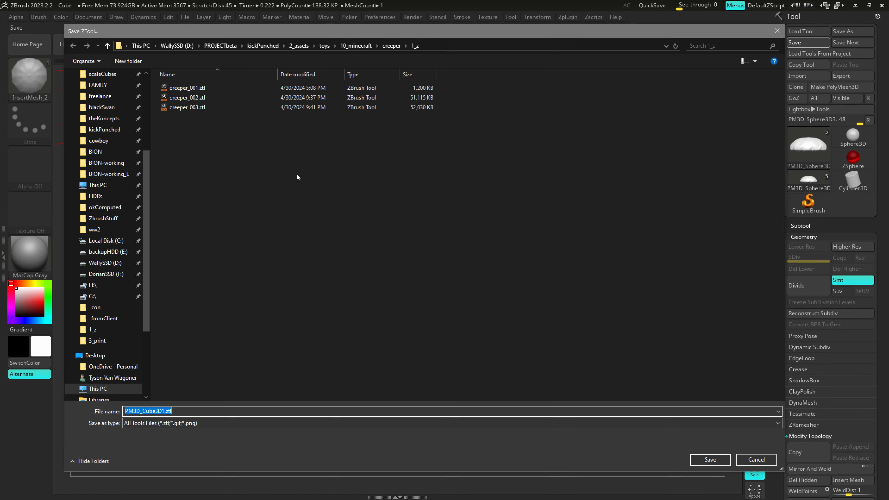
{"action": "double_click", "coordinate": [189, 107]}
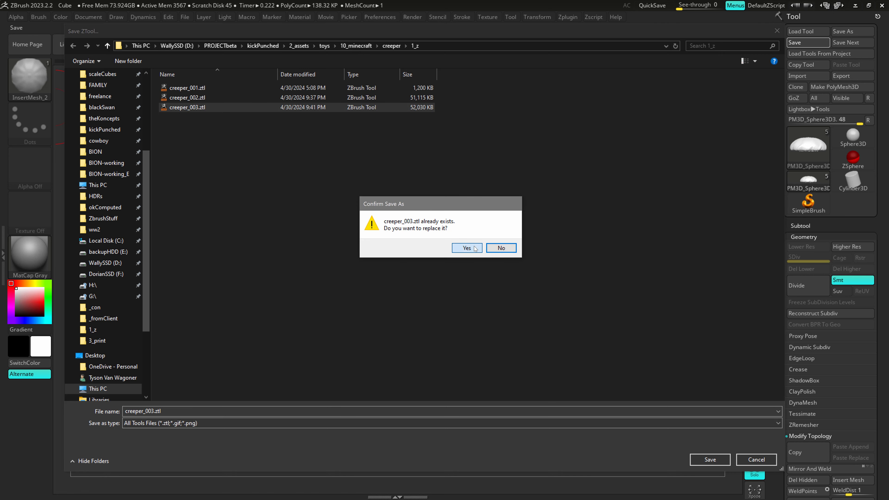
{"action": "left_click", "coordinate": [475, 248]}
- Slice the mushroom cap vertically near its middle with KnifeCurve, keeping only one half with a flat back
{"action": "left_click_drag", "start_coordinate": [403, 258], "coordinate": [408, 190]}
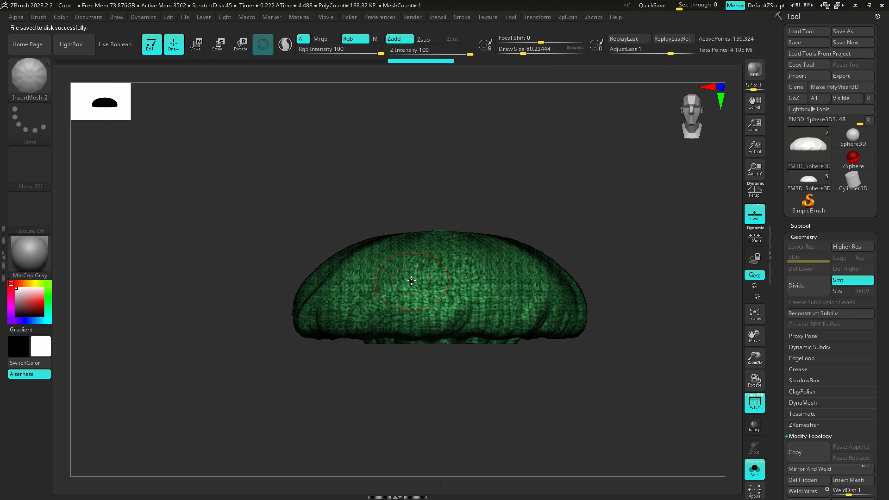
{"action": "key", "text": "ctrl+shift"}
{"action": "left_click_drag", "start_coordinate": [416, 395], "coordinate": [422, 197], "text": "ctrl+shift"}
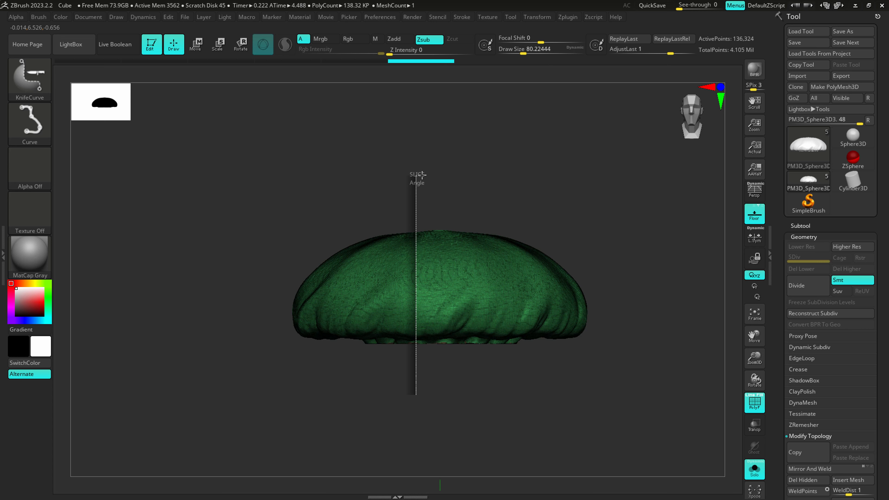
{"action": "left_click_drag", "start_coordinate": [423, 175], "coordinate": [422, 175], "text": "ctrl+shift"}
{"action": "mouse_move", "coordinate": [406, 248]}
{"action": "right_mouse_down"}
{"action": "mouse_move", "coordinate": [457, 266]}
{"action": "mouse_move", "coordinate": [453, 276]}
{"action": "right_mouse_up"}
{"action": "mouse_move", "coordinate": [415, 298]}
{"action": "right_mouse_down", "text": "ctrl"}
{"action": "mouse_move", "coordinate": [428, 320]}
{"action": "mouse_move", "coordinate": [419, 332]}
{"action": "mouse_move", "coordinate": [381, 334]}
{"action": "mouse_move", "coordinate": [472, 321]}
{"action": "right_mouse_up", "text": "ctrl"}
- Select the SnakeHook brush, enlarge its draw size to about 379 and pull the half cap's outer rim upward
{"action": "left_click", "coordinate": [48, 77]}
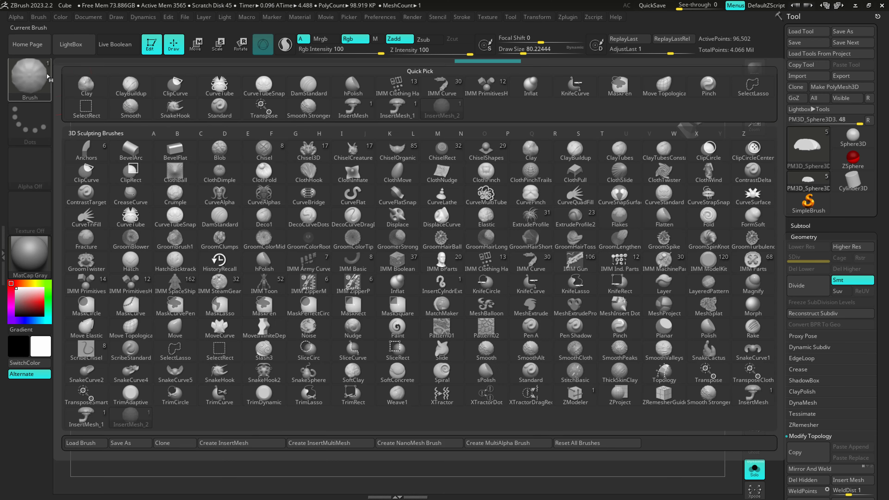
{"action": "left_click", "coordinate": [182, 89]}
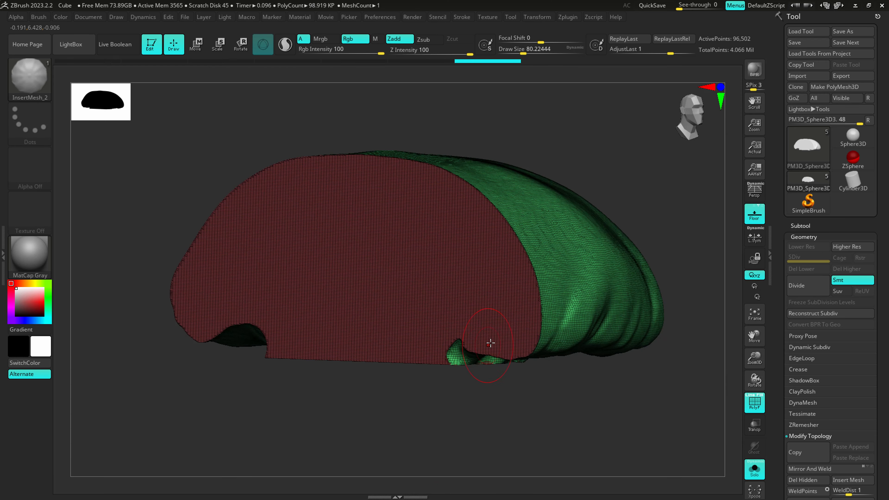
{"action": "right_click_drag", "start_coordinate": [490, 343], "coordinate": [470, 334]}
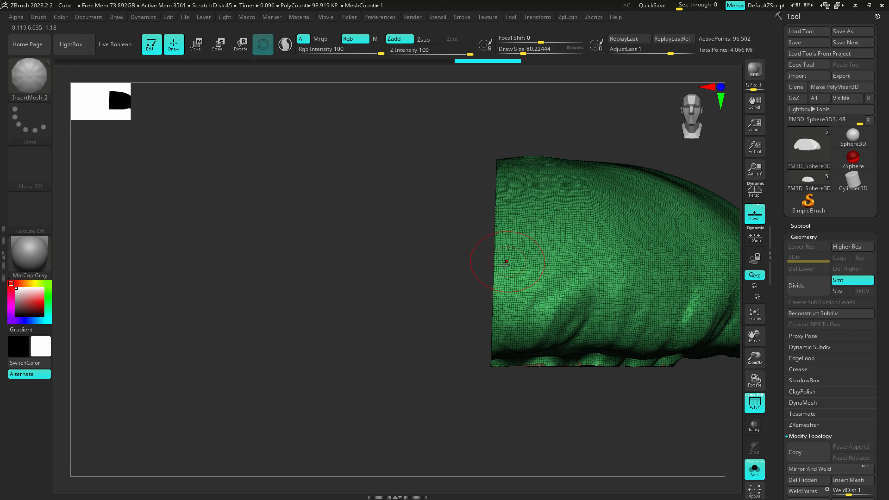
{"action": "right_click_drag", "start_coordinate": [481, 333], "coordinate": [395, 363]}
{"action": "right_click_drag", "start_coordinate": [476, 316], "coordinate": [517, 314]}
{"action": "key", "text": "b"}
{"action": "key", "text": "s"}
{"action": "key", "text": "h"}
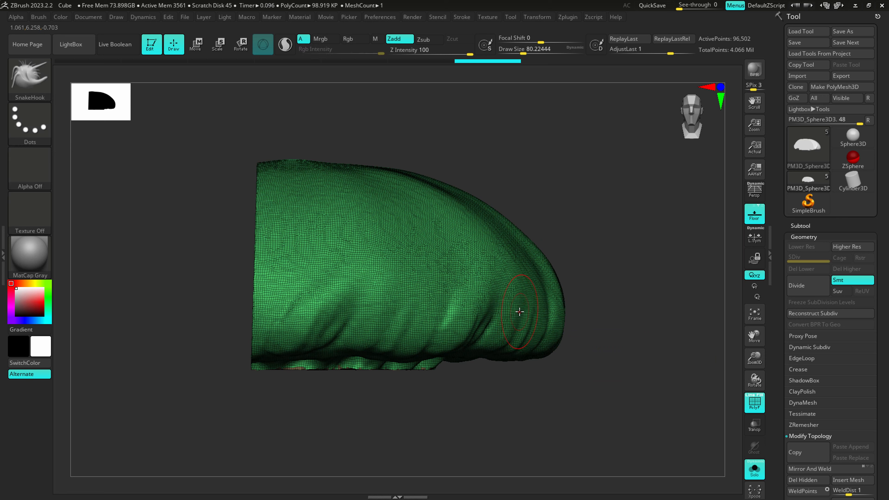
{"action": "right_click_drag", "start_coordinate": [438, 303], "coordinate": [435, 310]}
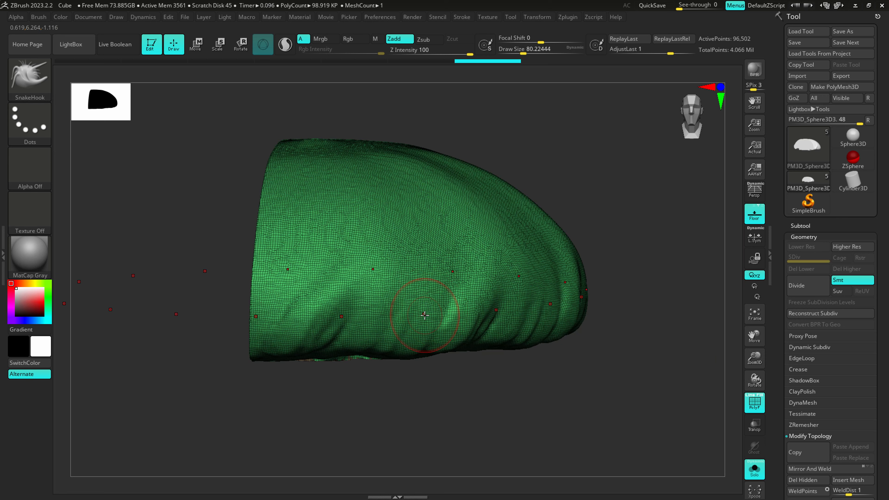
{"action": "key", "text": "s"}
{"action": "mouse_move", "coordinate": [420, 320]}
{"action": "left_mouse_down"}
{"action": "mouse_move", "coordinate": [446, 319]}
{"action": "mouse_move", "coordinate": [457, 280]}
{"action": "left_mouse_up"}
{"action": "left_click_drag", "start_coordinate": [530, 239], "coordinate": [529, 221]}
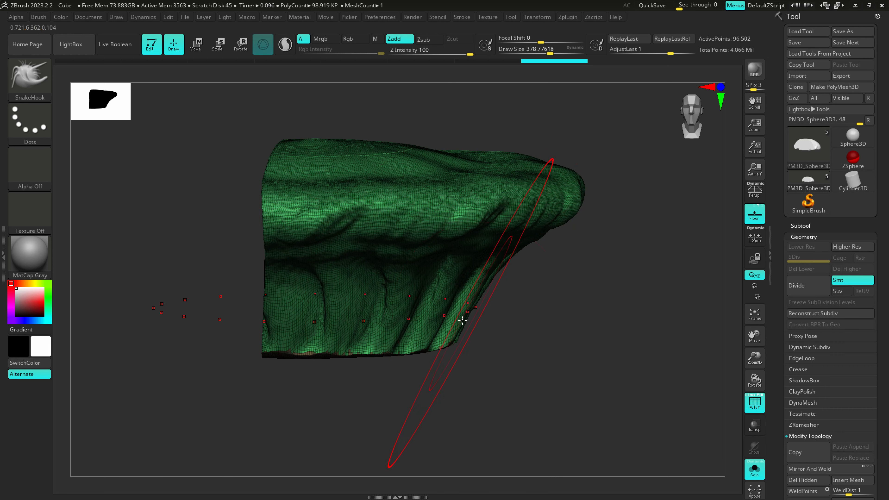
- Pull the underside of the half cap inward to a narrow base, reduce the draw size to about 280 and smooth the base
{"action": "mouse_move", "coordinate": [455, 345]}
{"action": "left_mouse_down"}
{"action": "mouse_move", "coordinate": [451, 328]}
{"action": "mouse_move", "coordinate": [385, 333]}
{"action": "left_mouse_up"}
{"action": "key", "text": "s"}
{"action": "left_click_drag", "start_coordinate": [328, 328], "coordinate": [322, 345], "text": "shift"}
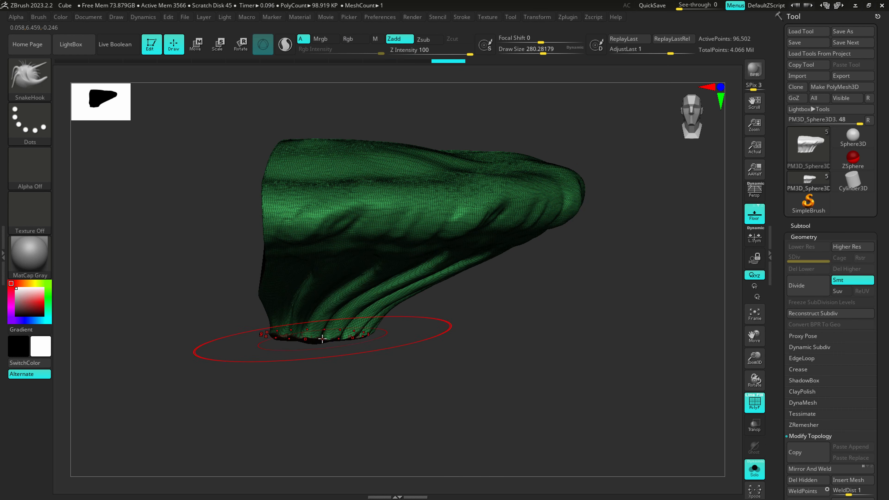
{"action": "right_click_drag", "start_coordinate": [322, 338], "coordinate": [357, 338]}
- Refine the half cap's shape with SnakeHook at a draw size of about 167, smooth it and remesh it with DynaMesh
{"action": "key", "text": "s"}
{"action": "mouse_move", "coordinate": [454, 225]}
{"action": "left_mouse_down"}
{"action": "mouse_move", "coordinate": [445, 225]}
{"action": "mouse_move", "coordinate": [472, 235]}
{"action": "left_mouse_up"}
{"action": "mouse_move", "coordinate": [494, 186]}
{"action": "left_mouse_down"}
{"action": "mouse_move", "coordinate": [488, 197]}
{"action": "mouse_move", "coordinate": [448, 173]}
{"action": "mouse_move", "coordinate": [406, 158]}
{"action": "mouse_move", "coordinate": [368, 160]}
{"action": "mouse_move", "coordinate": [336, 142]}
{"action": "left_mouse_up"}
{"action": "mouse_move", "coordinate": [463, 248]}
{"action": "left_mouse_down", "text": "shift"}
{"action": "mouse_move", "coordinate": [359, 337]}
{"action": "mouse_move", "coordinate": [332, 334]}
{"action": "mouse_move", "coordinate": [340, 332]}
{"action": "left_mouse_up", "text": "shift"}
{"action": "left_click_drag", "start_coordinate": [416, 420], "coordinate": [550, 365], "text": "ctrl"}
- Mask a wedge at the cap's outer rim from above with the MaskLasso brush and invert the mask
{"action": "left_click_drag", "start_coordinate": [517, 319], "coordinate": [508, 377]}
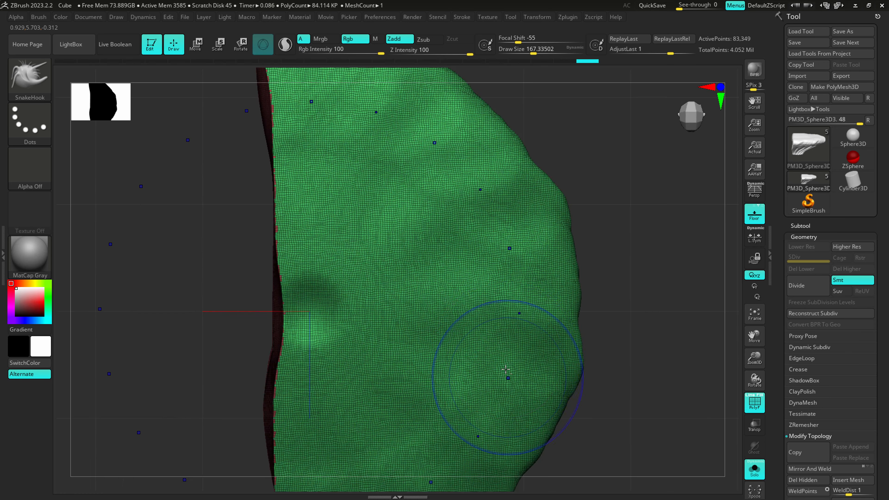
{"action": "right_click_drag", "start_coordinate": [508, 377], "coordinate": [466, 261], "text": "ctrl"}
{"action": "right_click_drag", "start_coordinate": [472, 225], "coordinate": [481, 261], "text": "ctrl"}
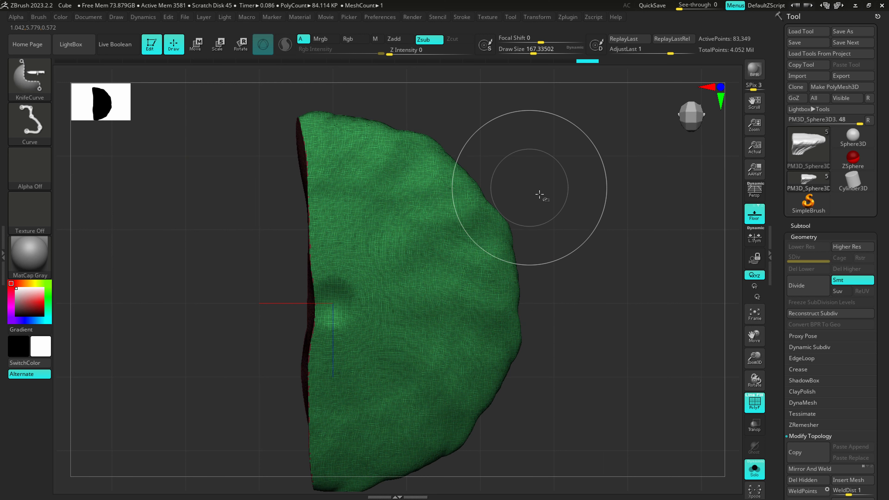
{"action": "key", "text": "ctrl"}
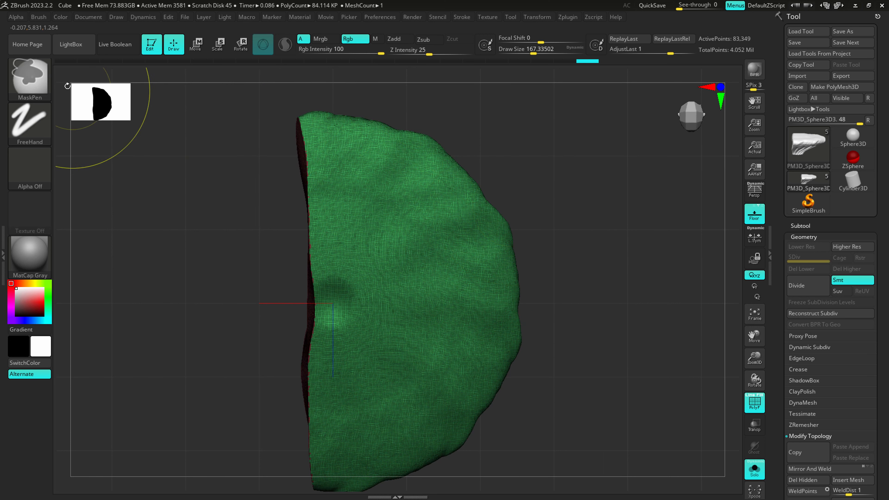
{"action": "left_click", "coordinate": [32, 79]}
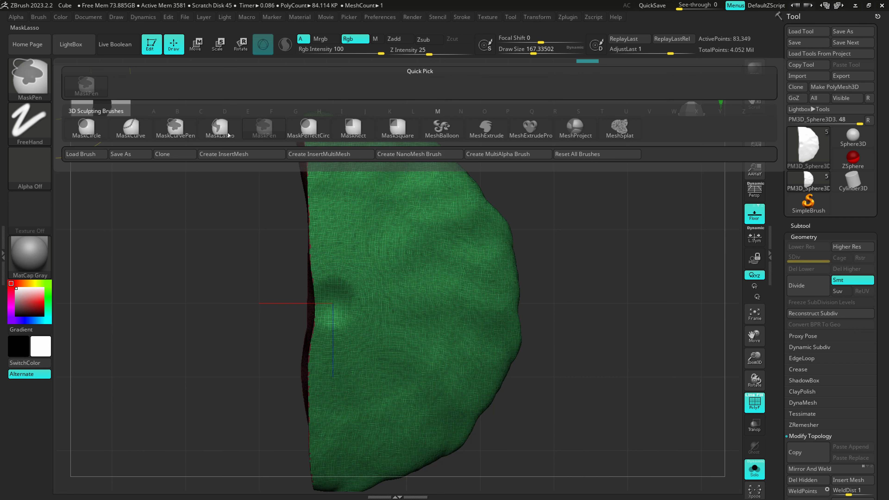
{"action": "left_click", "coordinate": [220, 130]}
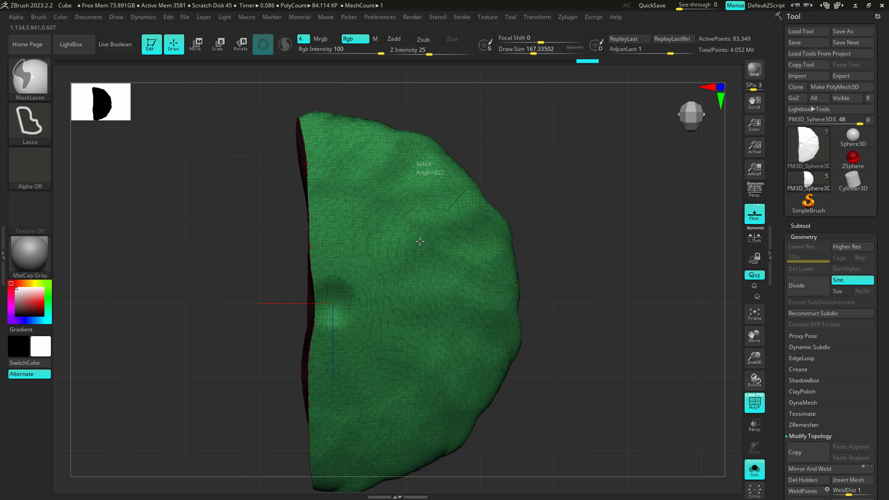
{"action": "mouse_move", "coordinate": [421, 241]}
{"action": "left_mouse_down", "text": "ctrl"}
{"action": "mouse_move", "coordinate": [487, 173]}
{"action": "mouse_move", "coordinate": [577, 213]}
{"action": "left_mouse_up", "text": "ctrl"}
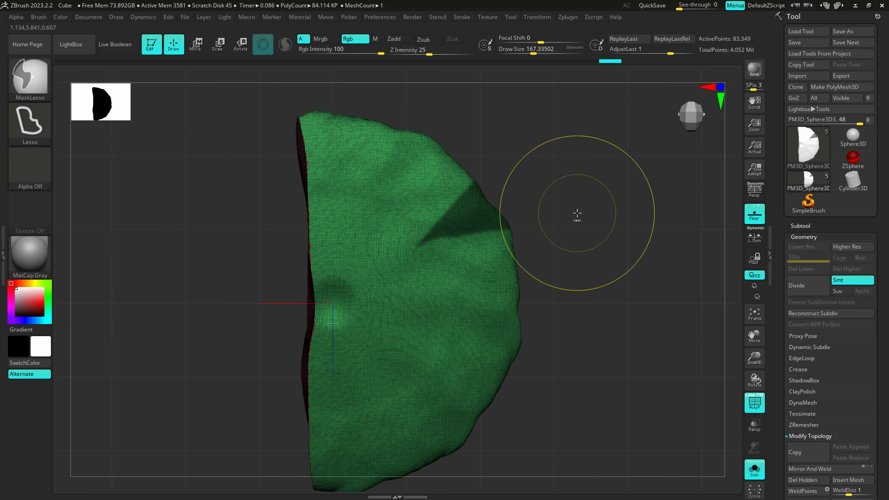
{"action": "left_click", "coordinate": [569, 244], "text": "ctrl"}
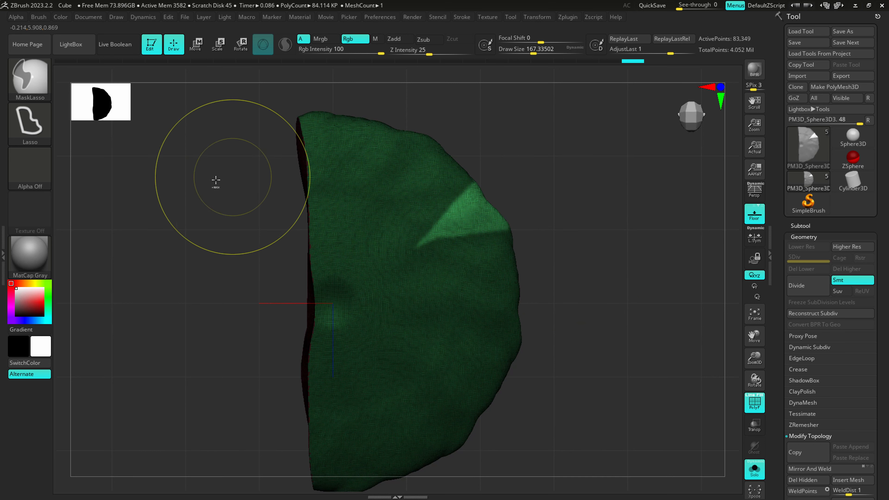
- Try to cut the unmasked wedge out of the cap's rim with the ClipCurve brush and clear the mask
{"action": "key", "text": "ctrl+shift"}
{"action": "left_click", "coordinate": [36, 76]}
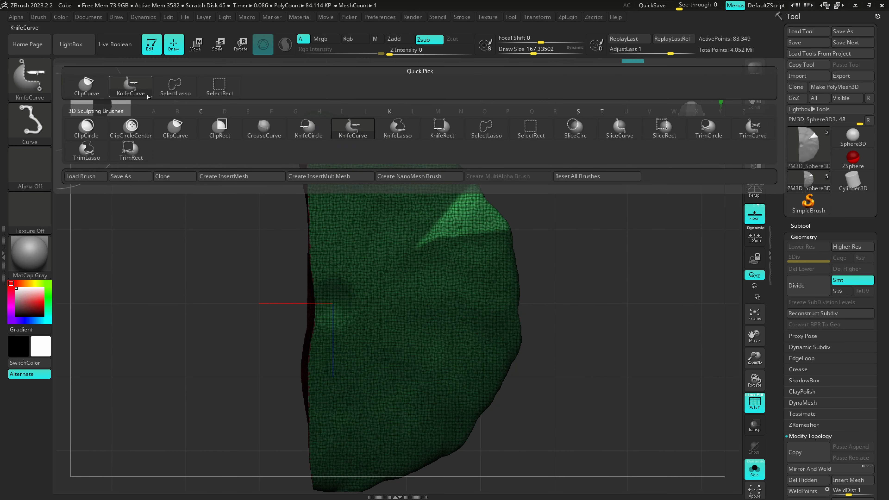
{"action": "left_click", "coordinate": [175, 130]}
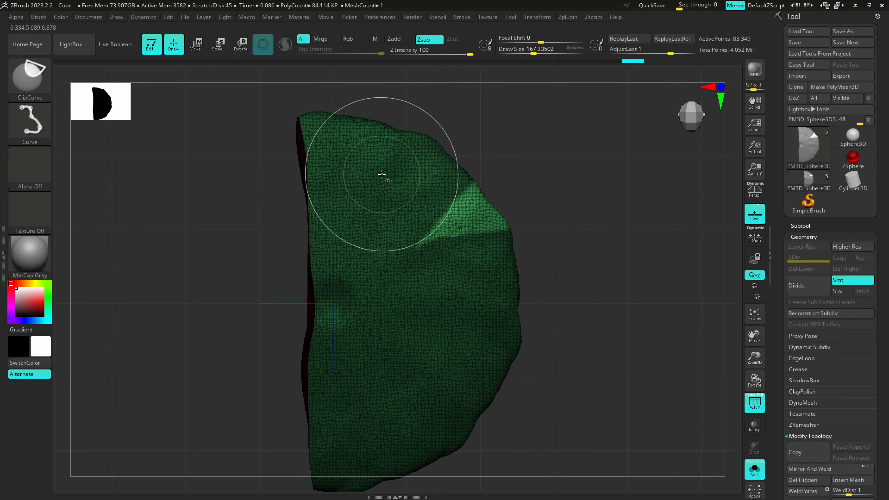
{"action": "left_click_drag", "start_coordinate": [362, 159], "coordinate": [464, 343], "text": "ctrl+shift"}
{"action": "mouse_move", "coordinate": [464, 344]}
{"action": "right_mouse_down"}
{"action": "mouse_move", "coordinate": [488, 294]}
{"action": "mouse_move", "coordinate": [460, 318]}
{"action": "mouse_move", "coordinate": [485, 330]}
{"action": "mouse_move", "coordinate": [500, 318]}
{"action": "mouse_move", "coordinate": [601, 354]}
{"action": "right_mouse_up"}
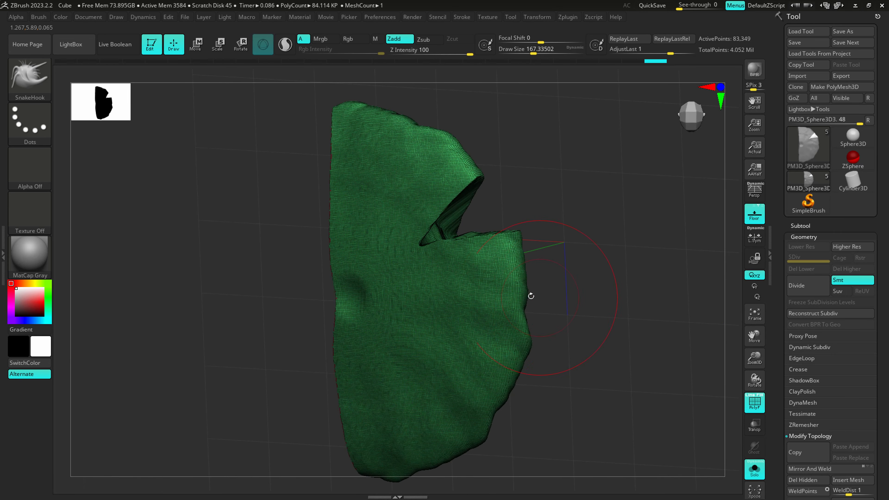
{"action": "mouse_move", "coordinate": [604, 332]}
{"action": "left_mouse_down", "text": "ctrl"}
{"action": "mouse_move", "coordinate": [657, 272]}
{"action": "mouse_move", "coordinate": [648, 272]}
{"action": "left_mouse_up", "text": "ctrl"}
{"action": "mouse_move", "coordinate": [577, 270]}
{"action": "right_mouse_down"}
{"action": "mouse_move", "coordinate": [554, 304]}
{"action": "mouse_move", "coordinate": [578, 256]}
{"action": "right_mouse_up"}
- Undo the wedge cut and clear the restored mask from the half cap
{"action": "key", "text": "ctrl+z"}
{"action": "key", "text": "ctrl+z"}
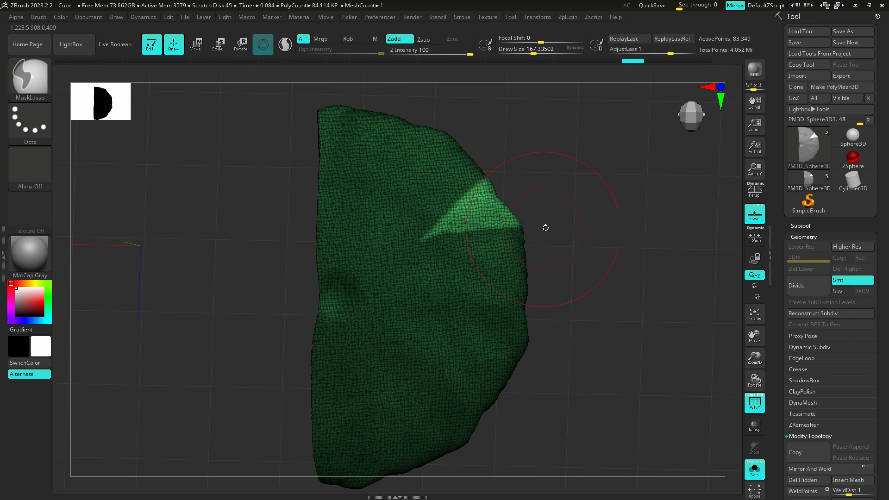
{"action": "right_click_drag", "start_coordinate": [545, 227], "coordinate": [574, 255]}
{"action": "left_click_drag", "start_coordinate": [594, 290], "coordinate": [642, 237], "text": "ctrl"}
{"action": "mouse_move", "coordinate": [642, 237]}
{"action": "right_mouse_down"}
{"action": "mouse_move", "coordinate": [558, 254]}
{"action": "mouse_move", "coordinate": [550, 274]}
{"action": "right_mouse_up"}
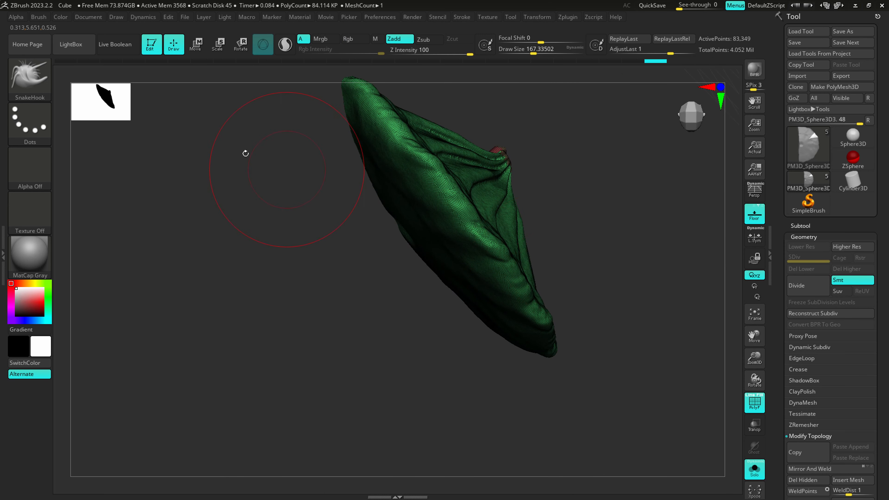
- Select the DamStandard brush and carve a notch into the cap's outer rim, reducing the draw size to about 59
{"action": "key", "text": "b"}
{"action": "key", "text": "d"}
{"action": "key", "text": "s"}
{"action": "key", "text": "s"}
{"action": "mouse_move", "coordinate": [472, 238]}
{"action": "left_mouse_down"}
{"action": "mouse_move", "coordinate": [463, 239]}
{"action": "mouse_move", "coordinate": [495, 213]}
{"action": "left_mouse_up"}
{"action": "right_click_drag", "start_coordinate": [466, 230], "coordinate": [460, 237]}
{"action": "key", "text": "s"}
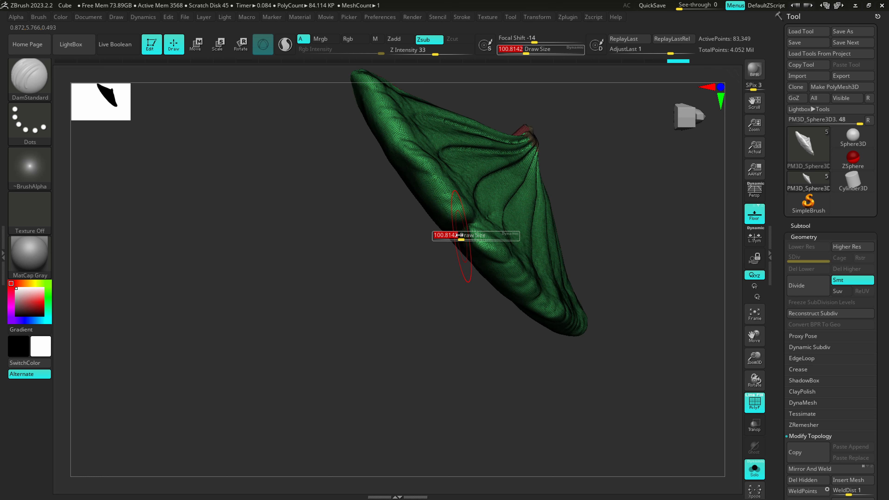
{"action": "left_click_drag", "start_coordinate": [461, 237], "coordinate": [453, 236]}
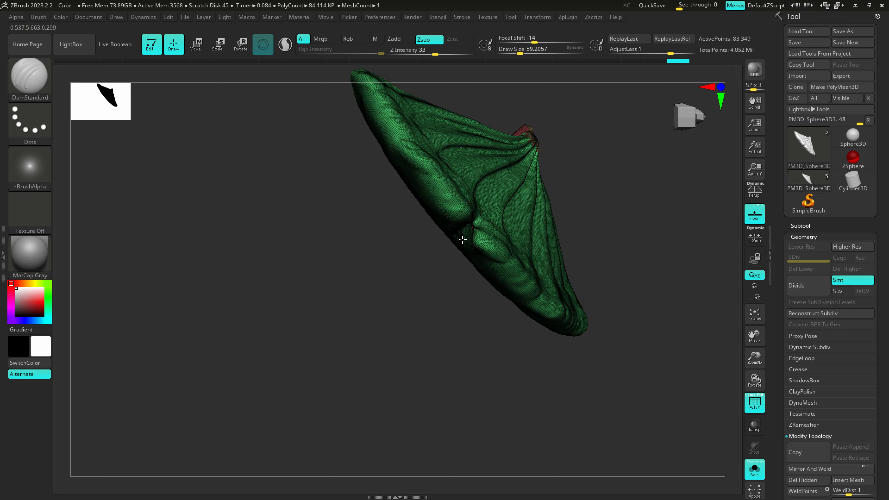
{"action": "right_click_drag", "start_coordinate": [473, 233], "coordinate": [502, 193]}
- Open up the rim notch with the SnakeHook brush, then remesh the cap with DynaMesh and smooth the notch
{"action": "key", "text": "b"}
{"action": "key", "text": "s"}
{"action": "key", "text": "h"}
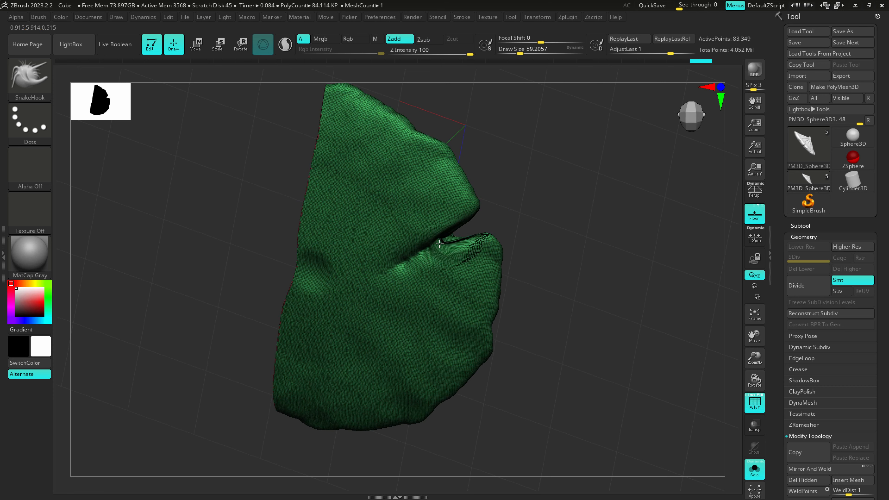
{"action": "mouse_move", "coordinate": [440, 244]}
{"action": "right_mouse_down"}
{"action": "mouse_move", "coordinate": [455, 238]}
{"action": "mouse_move", "coordinate": [433, 248]}
{"action": "right_mouse_up"}
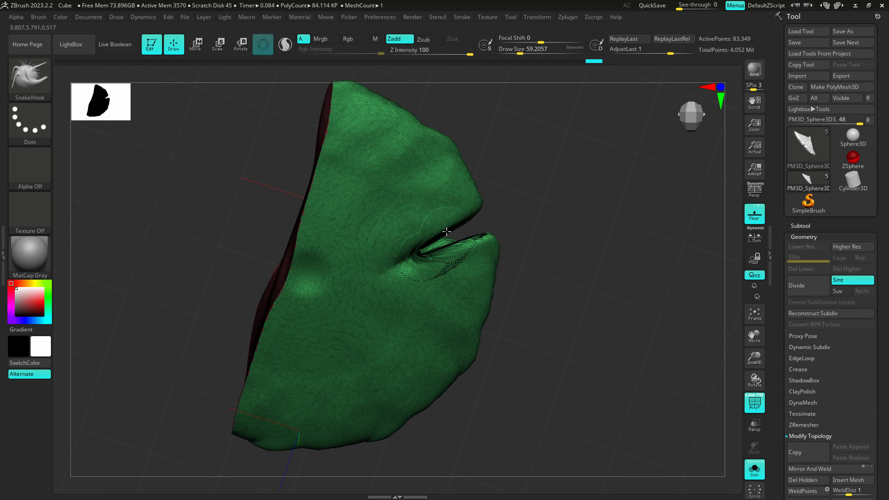
{"action": "mouse_move", "coordinate": [461, 235]}
{"action": "left_mouse_down"}
{"action": "mouse_move", "coordinate": [452, 250]}
{"action": "mouse_move", "coordinate": [474, 253]}
{"action": "mouse_move", "coordinate": [549, 223]}
{"action": "left_mouse_up"}
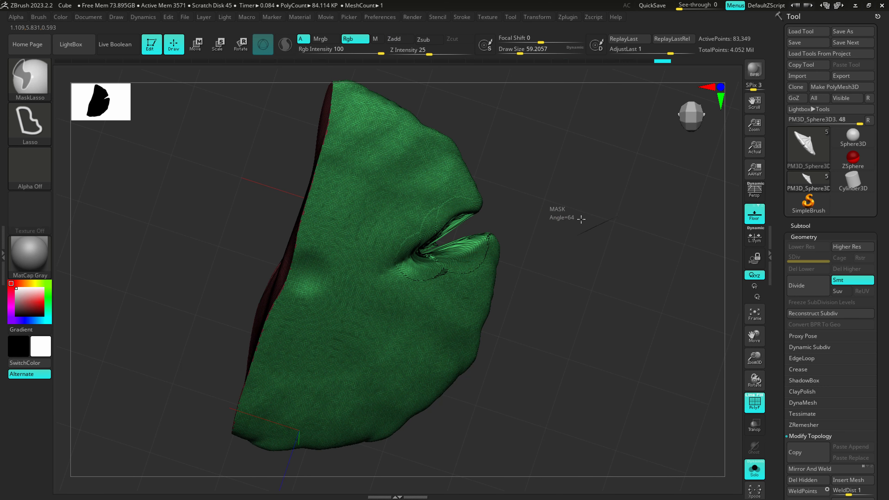
{"action": "mouse_move", "coordinate": [453, 250]}
{"action": "left_mouse_down", "text": "shift"}
{"action": "mouse_move", "coordinate": [433, 242]}
{"action": "mouse_move", "coordinate": [452, 227]}
{"action": "left_mouse_up", "text": "shift"}
{"action": "right_click_drag", "start_coordinate": [454, 231], "coordinate": [457, 218]}
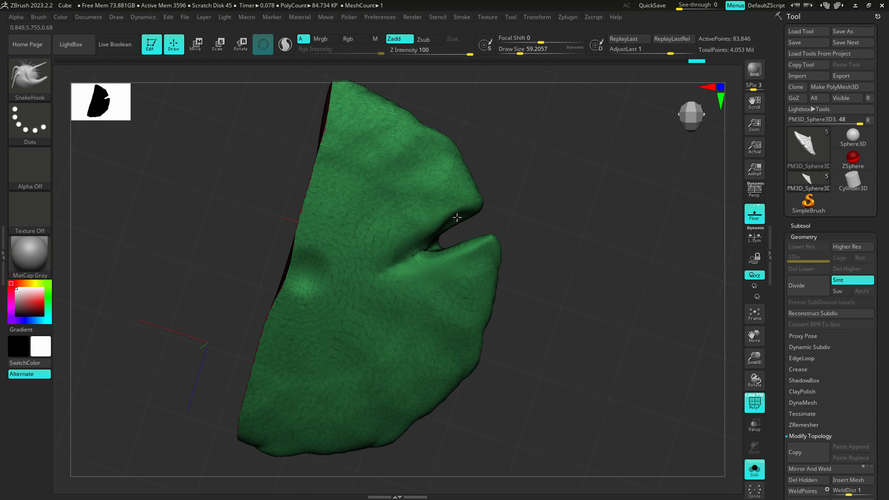
- Deepen the rim notch toward the cap's centre and reshape its edges with short SnakeHook strokes
{"action": "left_click_drag", "start_coordinate": [457, 217], "coordinate": [461, 213]}
{"action": "left_click_drag", "start_coordinate": [428, 242], "coordinate": [432, 248]}
{"action": "mouse_move", "coordinate": [429, 245]}
{"action": "left_mouse_down"}
{"action": "mouse_move", "coordinate": [432, 255]}
{"action": "mouse_move", "coordinate": [430, 248]}
{"action": "mouse_move", "coordinate": [452, 256]}
{"action": "left_mouse_up"}
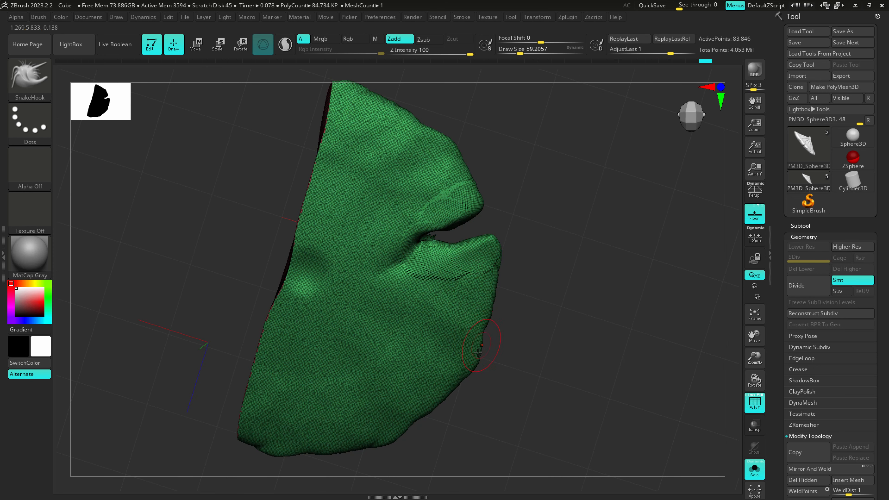
- Push a second, smaller notch into the lower part of the cap's rim with the SnakeHook brush
{"action": "left_click_drag", "start_coordinate": [456, 385], "coordinate": [441, 376]}
{"action": "mouse_move", "coordinate": [452, 385]}
{"action": "right_mouse_down"}
{"action": "mouse_move", "coordinate": [454, 406]}
{"action": "mouse_move", "coordinate": [453, 381]}
{"action": "right_mouse_up"}
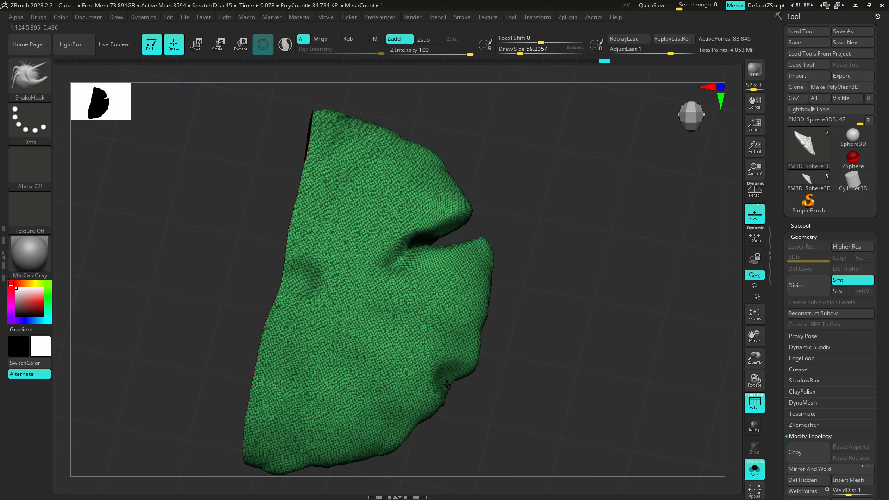
{"action": "left_click_drag", "start_coordinate": [452, 384], "coordinate": [440, 373]}
{"action": "key", "text": "ctrl+shift+z"}
{"action": "key", "text": "ctrl+shift+z"}
{"action": "key", "text": "ctrl+shift+z"}
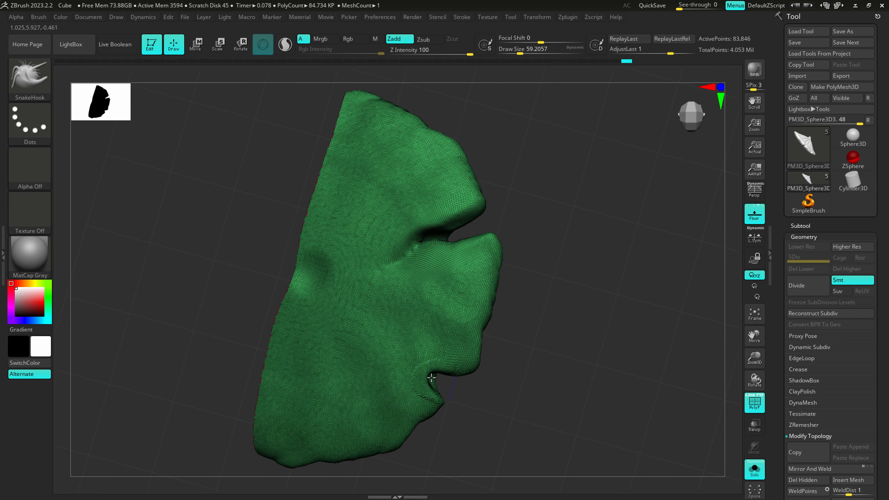
- Select the Pinch brush and pinch the mesh around both rim notches, using a draw size of about 120 on the large one
{"action": "mouse_move", "coordinate": [427, 358]}
{"action": "left_mouse_down"}
{"action": "mouse_move", "coordinate": [432, 369]}
{"action": "mouse_move", "coordinate": [463, 363]}
{"action": "mouse_move", "coordinate": [522, 389]}
{"action": "left_mouse_up"}
{"action": "left_click", "coordinate": [28, 87]}
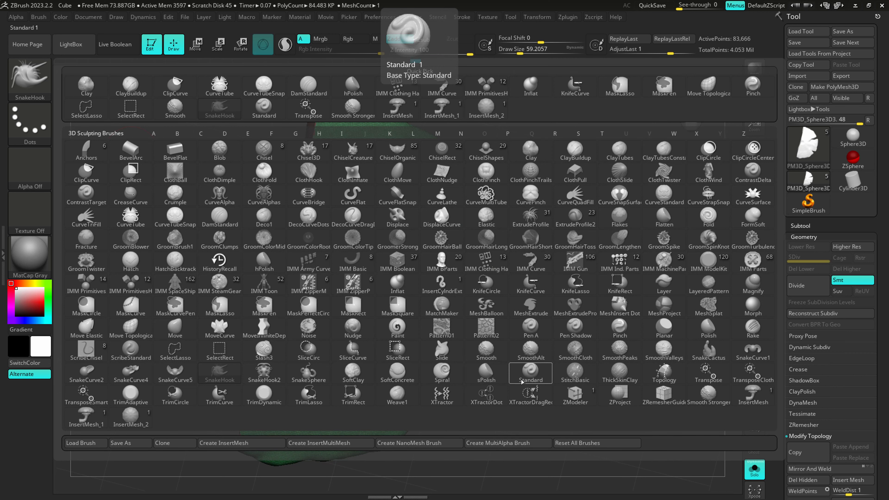
{"action": "key", "text": "p"}
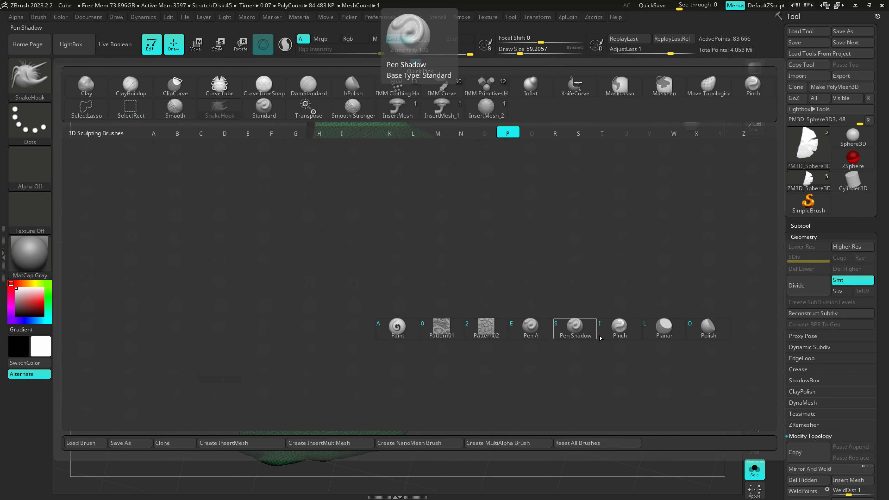
{"action": "left_click", "coordinate": [609, 327]}
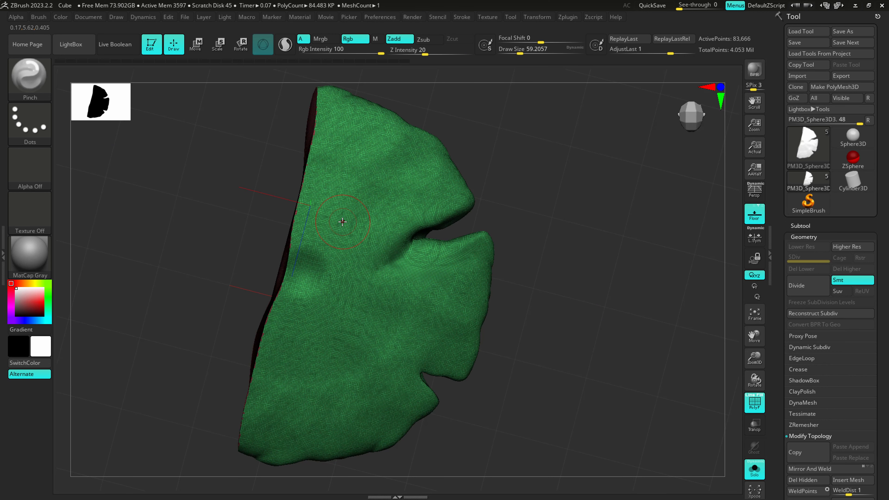
{"action": "key", "text": "s"}
{"action": "mouse_move", "coordinate": [405, 242]}
{"action": "left_mouse_down"}
{"action": "mouse_move", "coordinate": [420, 236]}
{"action": "mouse_move", "coordinate": [428, 253]}
{"action": "left_mouse_up"}
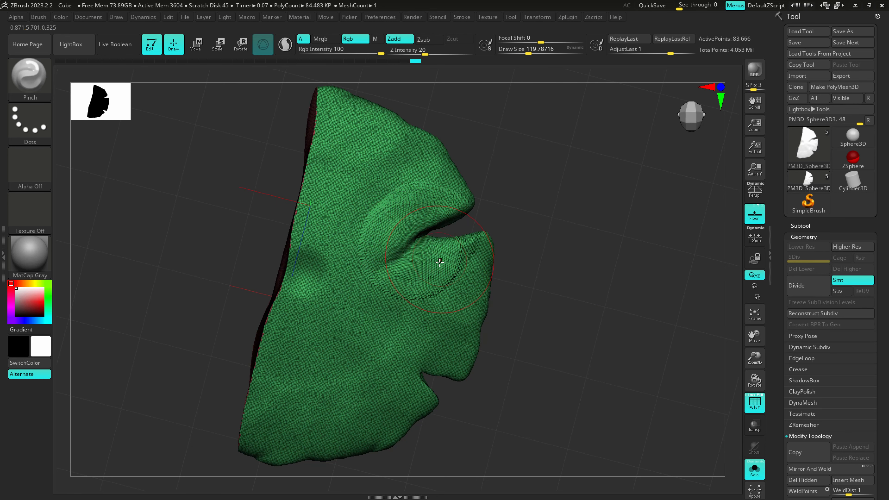
{"action": "key", "text": "s"}
{"action": "left_click_drag", "start_coordinate": [422, 362], "coordinate": [422, 374]}
{"action": "key", "text": "s"}
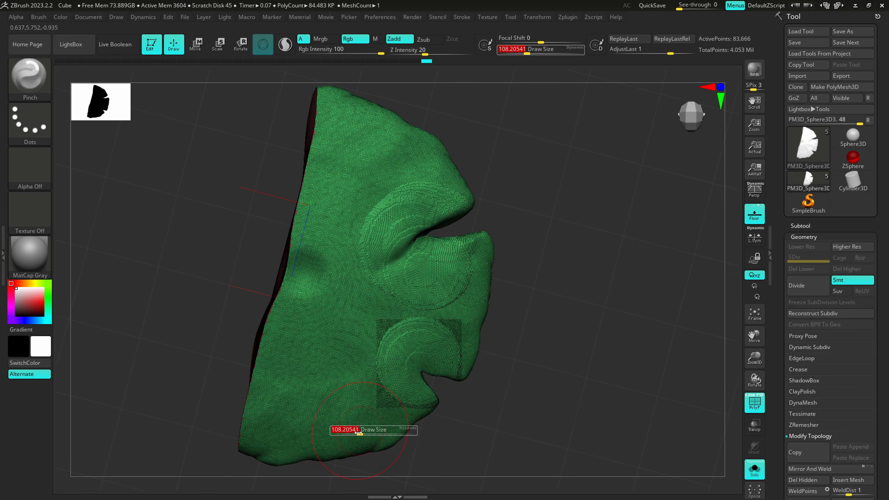
{"action": "left_click_drag", "start_coordinate": [359, 434], "coordinate": [369, 434]}
- Select the DamStandard brush at a draw size of about 29 and carve a short crease at the large notch's inner end
{"action": "right_click_drag", "start_coordinate": [347, 406], "coordinate": [364, 353]}
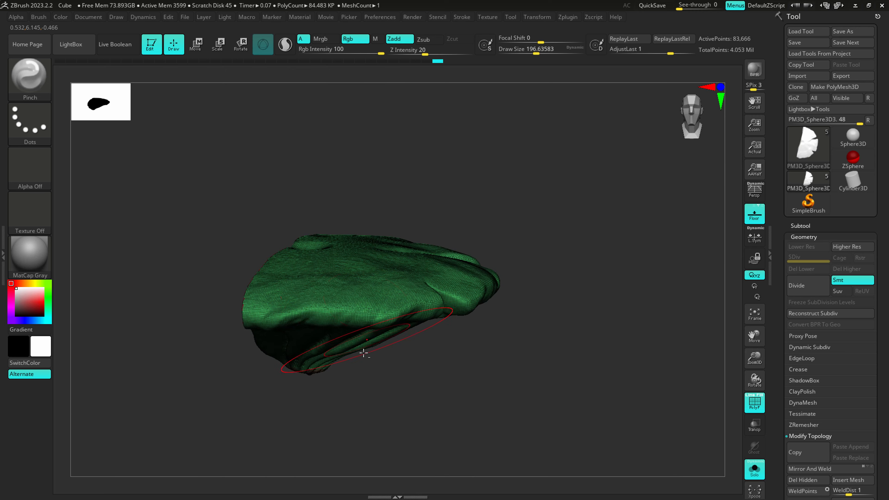
{"action": "right_click_drag", "start_coordinate": [314, 370], "coordinate": [337, 368]}
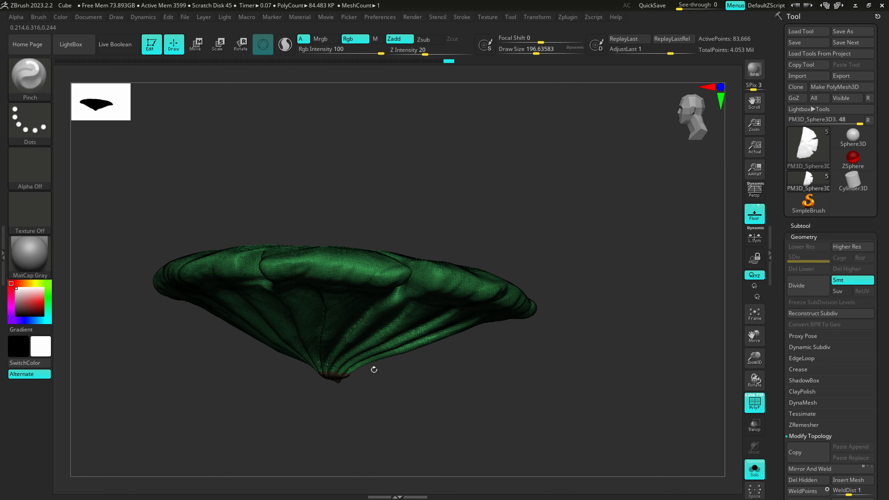
{"action": "right_click_drag", "start_coordinate": [408, 354], "coordinate": [343, 275]}
{"action": "mouse_move", "coordinate": [456, 287]}
{"action": "right_mouse_down"}
{"action": "mouse_move", "coordinate": [433, 336]}
{"action": "mouse_move", "coordinate": [410, 339]}
{"action": "right_mouse_up"}
{"action": "key", "text": "b"}
{"action": "key", "text": "d"}
{"action": "key", "text": "s"}
{"action": "key", "text": "s"}
{"action": "left_click_drag", "start_coordinate": [390, 330], "coordinate": [379, 328]}
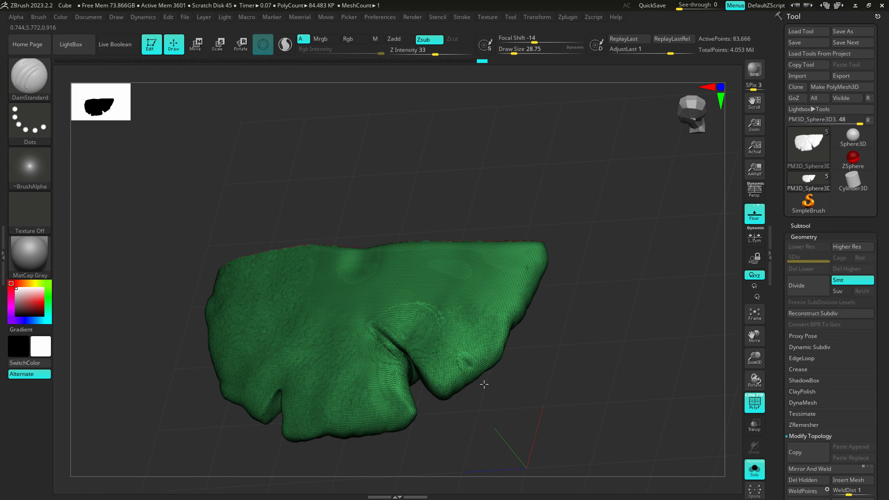
- Remesh the cap with DynaMesh, then reshape the large notch with the SnakeHook brush and smooth the surface around it
{"action": "right_click_drag", "start_coordinate": [462, 354], "coordinate": [533, 407]}
{"action": "left_click_drag", "start_coordinate": [614, 324], "coordinate": [635, 336], "text": "ctrl"}
{"action": "mouse_move", "coordinate": [627, 345]}
{"action": "right_mouse_down"}
{"action": "mouse_move", "coordinate": [556, 381]}
{"action": "mouse_move", "coordinate": [535, 412]}
{"action": "mouse_move", "coordinate": [521, 385]}
{"action": "right_mouse_up"}
{"action": "key", "text": "b"}
{"action": "key", "text": "s"}
{"action": "key", "text": "h"}
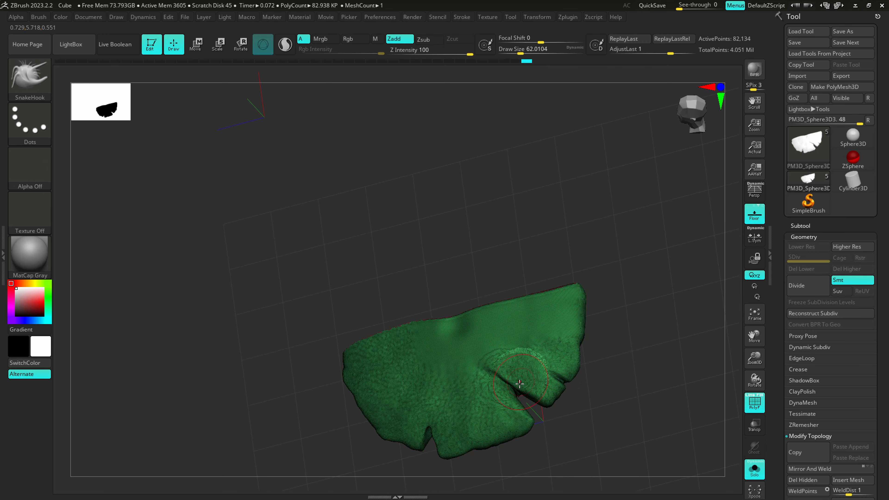
{"action": "left_click_drag", "start_coordinate": [516, 404], "coordinate": [518, 413]}
{"action": "right_click_drag", "start_coordinate": [518, 413], "coordinate": [500, 384]}
{"action": "left_click_drag", "start_coordinate": [497, 382], "coordinate": [521, 344], "text": "shift"}
- Try to append the cap, viewed from above, to an existing insert-mesh brush, then select the InsertMesh_2 brush
{"action": "mouse_move", "coordinate": [521, 344]}
{"action": "right_mouse_down"}
{"action": "mouse_move", "coordinate": [527, 336]}
{"action": "mouse_move", "coordinate": [535, 374]}
{"action": "mouse_move", "coordinate": [497, 406]}
{"action": "mouse_move", "coordinate": [505, 444]}
{"action": "mouse_move", "coordinate": [520, 408]}
{"action": "mouse_move", "coordinate": [480, 453]}
{"action": "mouse_move", "coordinate": [546, 446]}
{"action": "mouse_move", "coordinate": [535, 282]}
{"action": "mouse_move", "coordinate": [517, 305]}
{"action": "right_mouse_up"}
{"action": "right_click_drag", "start_coordinate": [521, 264], "coordinate": [454, 238], "text": "alt"}
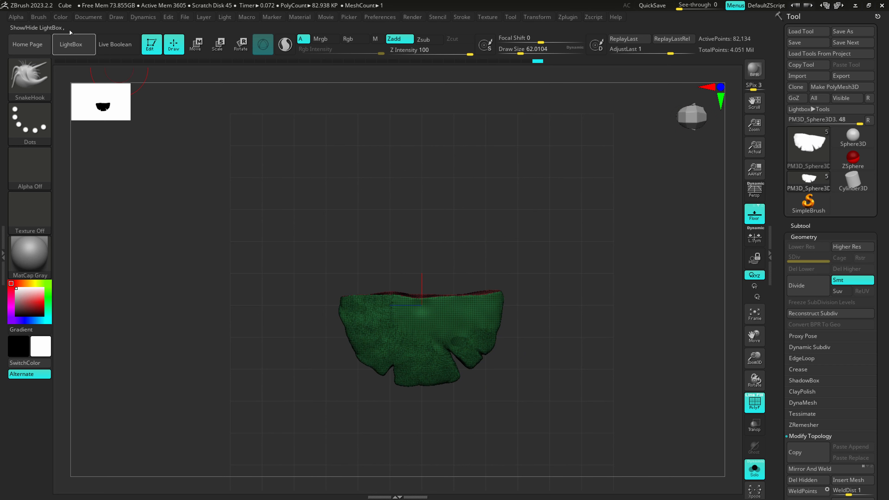
{"action": "left_click", "coordinate": [39, 17]}
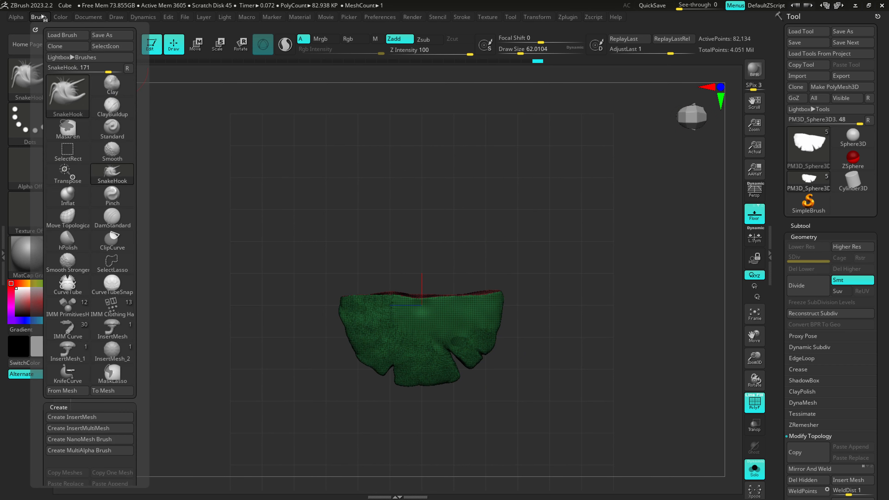
{"action": "left_click", "coordinate": [68, 417]}
{"action": "left_click", "coordinate": [423, 171]}
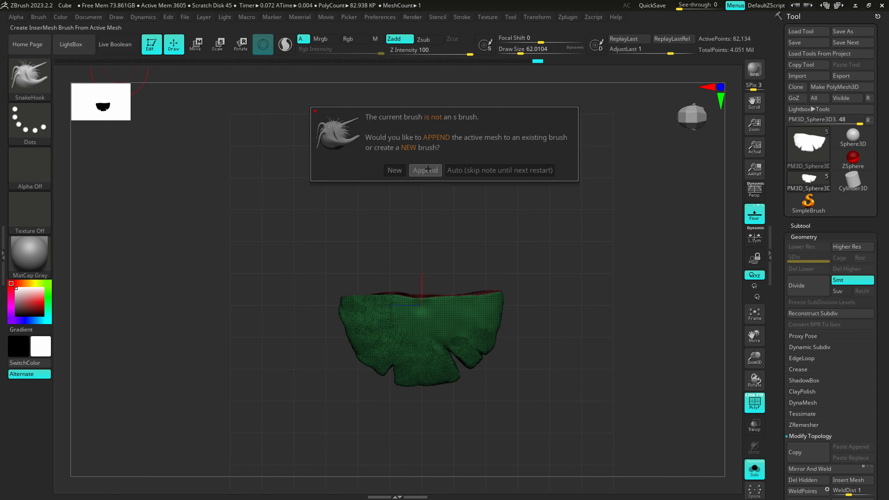
{"action": "left_click", "coordinate": [30, 79]}
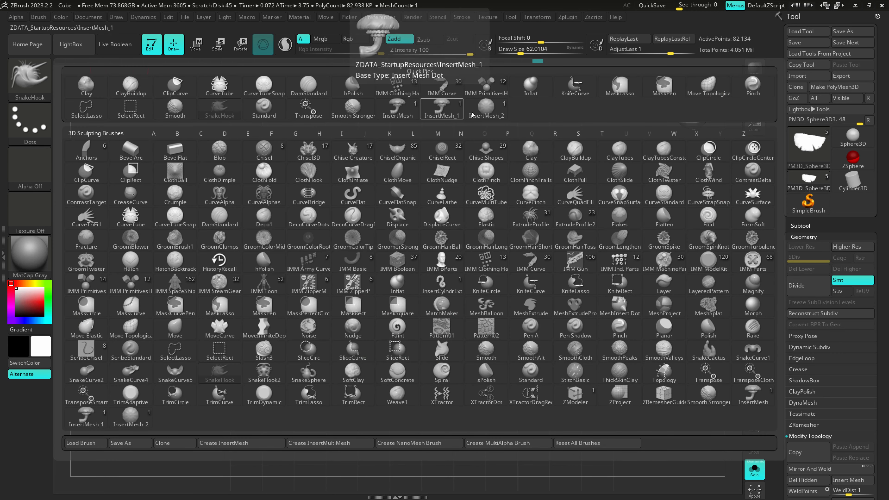
{"action": "left_click", "coordinate": [490, 110]}
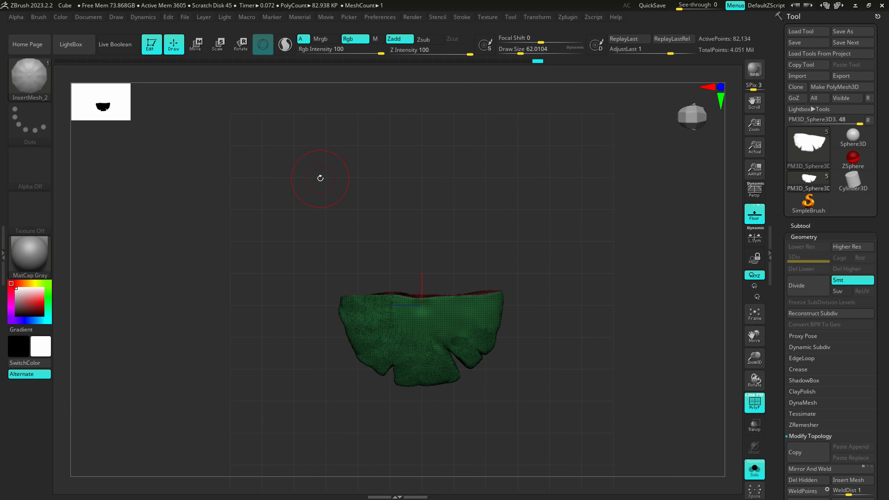
{"action": "key", "text": "b"}
{"action": "key", "text": "Escape"}
{"action": "key", "text": "F1"}
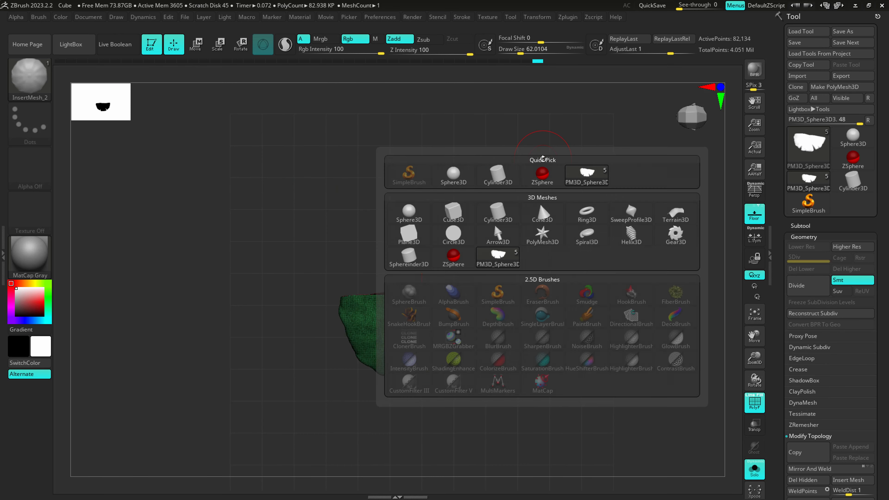
{"action": "key", "text": "b"}
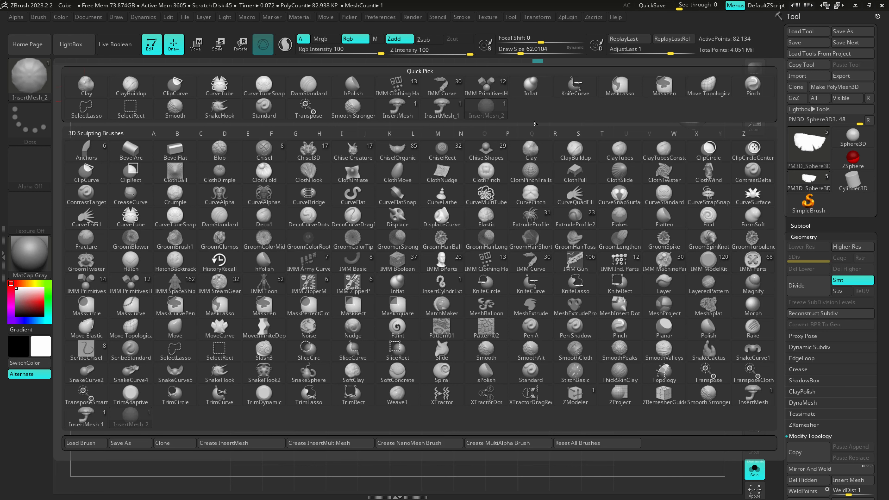
- Select the InsertMesh_1 mushroom brush and append the notched half cap to it as a second mesh
{"action": "left_click", "coordinate": [799, 226]}
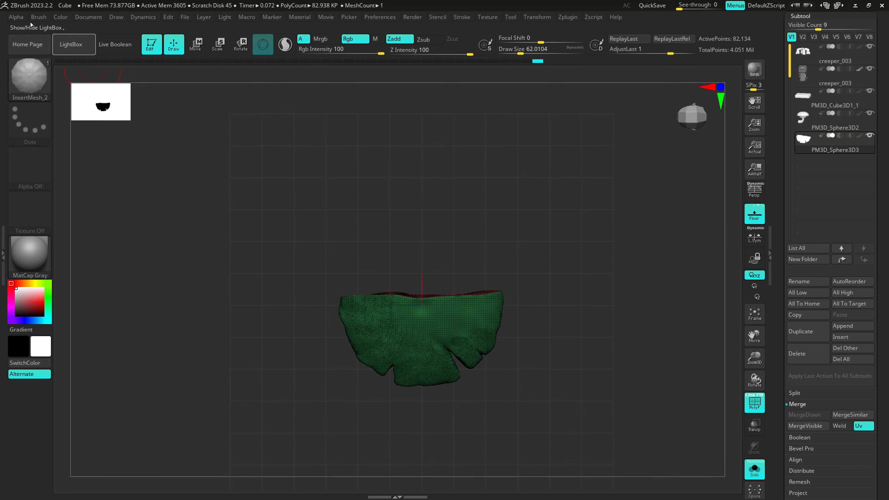
{"action": "left_click", "coordinate": [30, 72]}
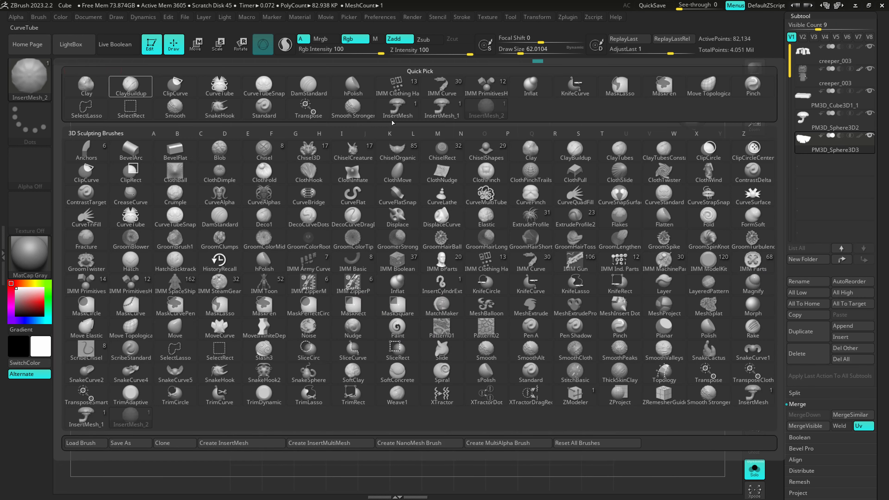
{"action": "left_click", "coordinate": [447, 115]}
{"action": "left_click", "coordinate": [26, 77]}
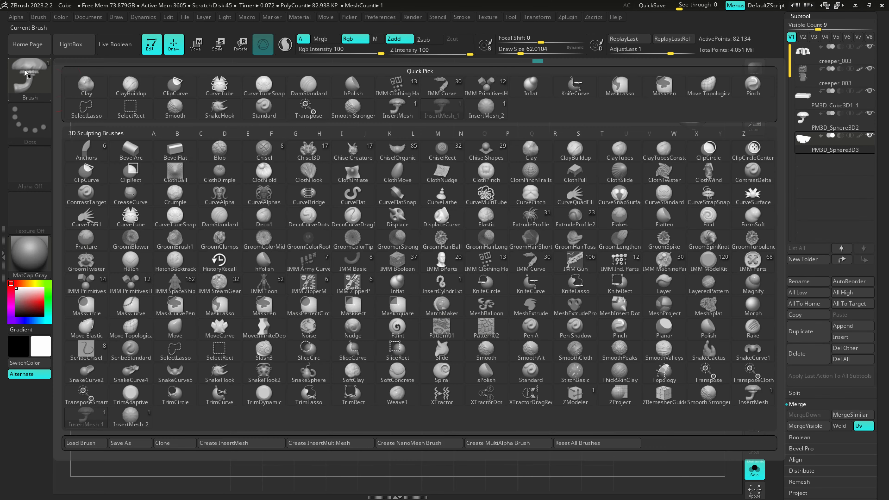
{"action": "left_click", "coordinate": [39, 17]}
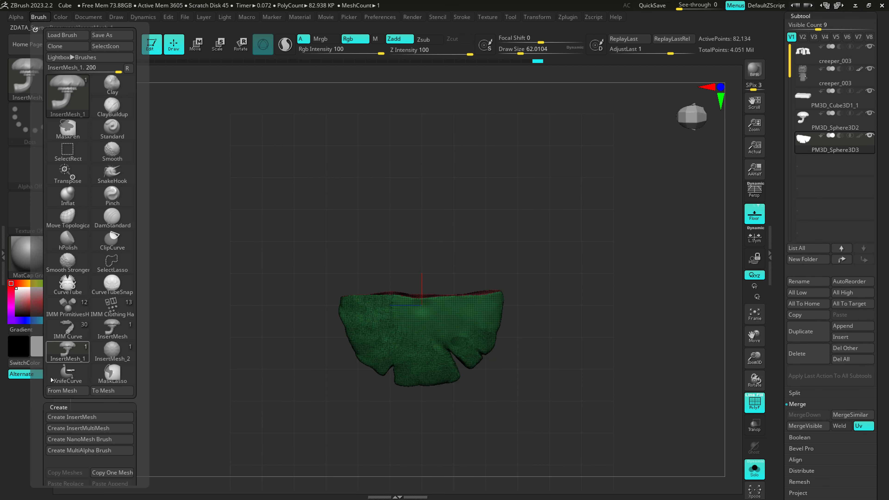
{"action": "left_click", "coordinate": [81, 416]}
{"action": "left_click", "coordinate": [425, 170]}
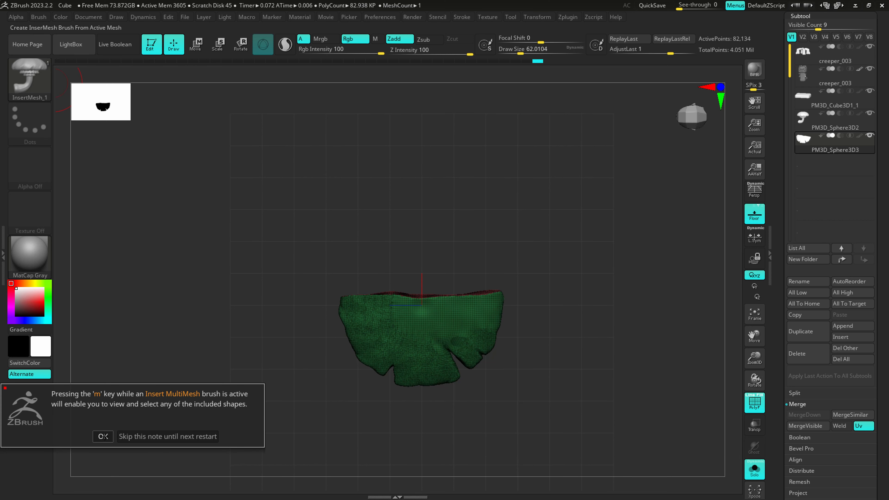
{"action": "left_click", "coordinate": [105, 437]}
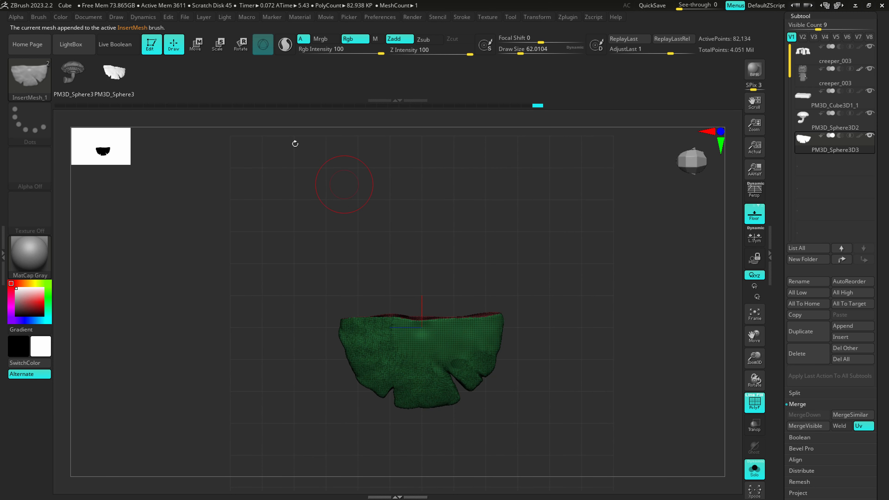
{"action": "left_click_drag", "start_coordinate": [125, 76], "coordinate": [188, 75]}
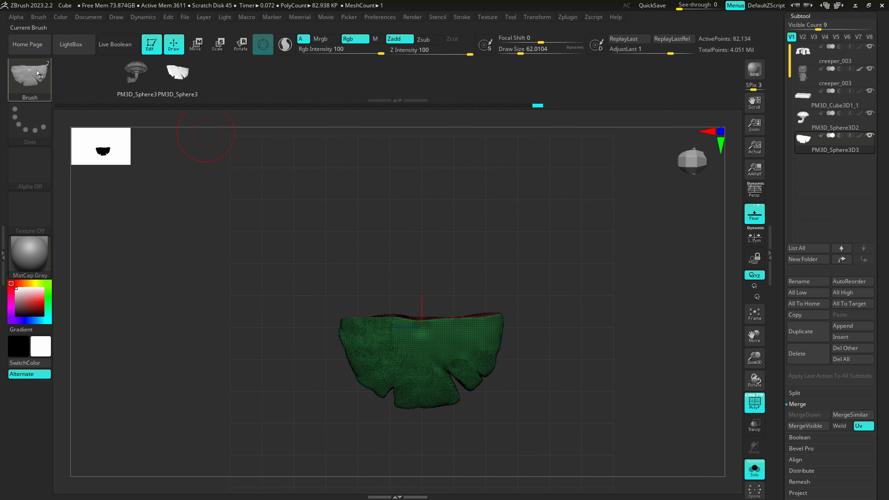
{"action": "left_click", "coordinate": [29, 75]}
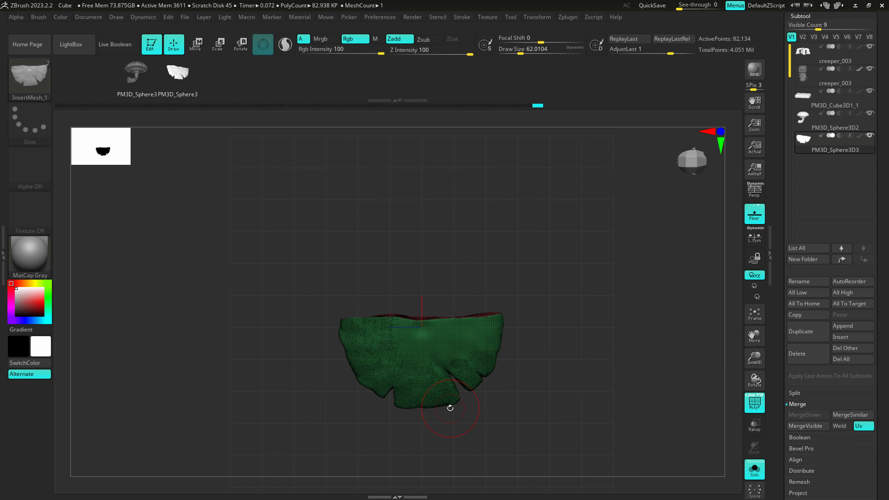
- Show the whole creeper, select the trunk subtool, and undo a test insertion of the half cap on the trunk
{"action": "left_click", "coordinate": [754, 476]}
{"action": "right_click_drag", "start_coordinate": [537, 402], "coordinate": [473, 413]}
{"action": "right_click_drag", "start_coordinate": [455, 351], "coordinate": [436, 455], "text": "ctrl"}
{"action": "right_click_drag", "start_coordinate": [434, 278], "coordinate": [436, 426], "text": "alt"}
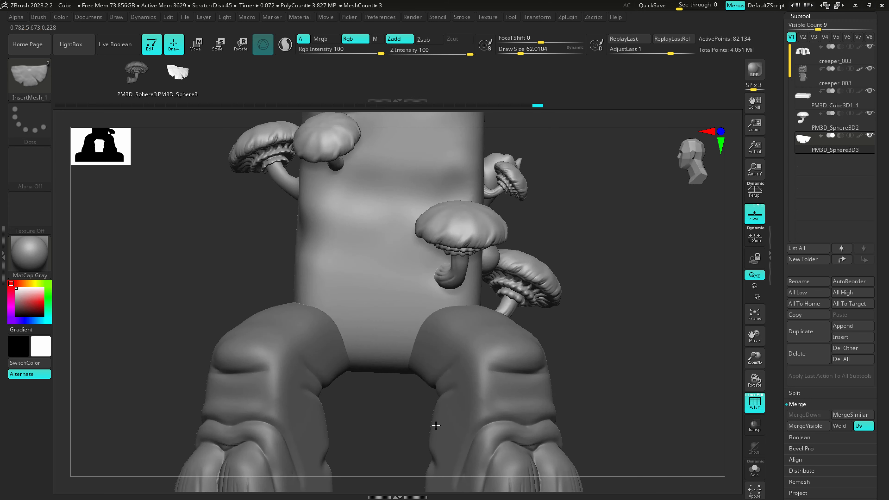
{"action": "left_click", "coordinate": [754, 469]}
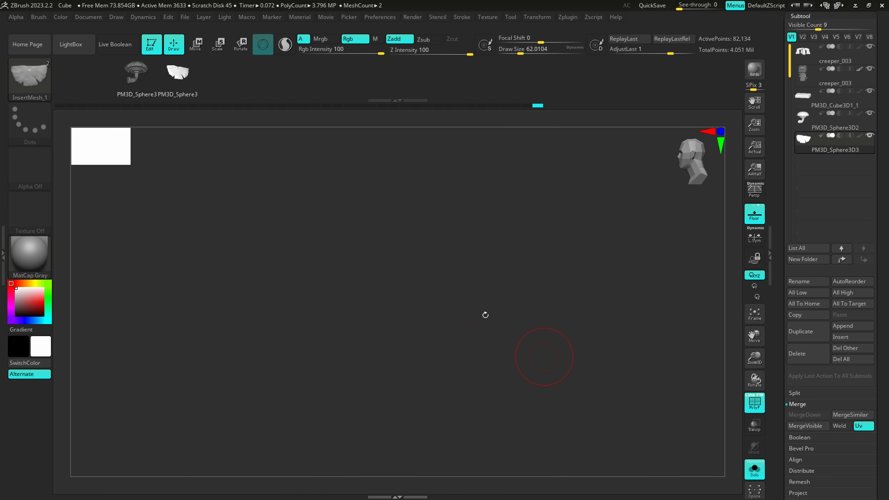
{"action": "left_click", "coordinate": [754, 470]}
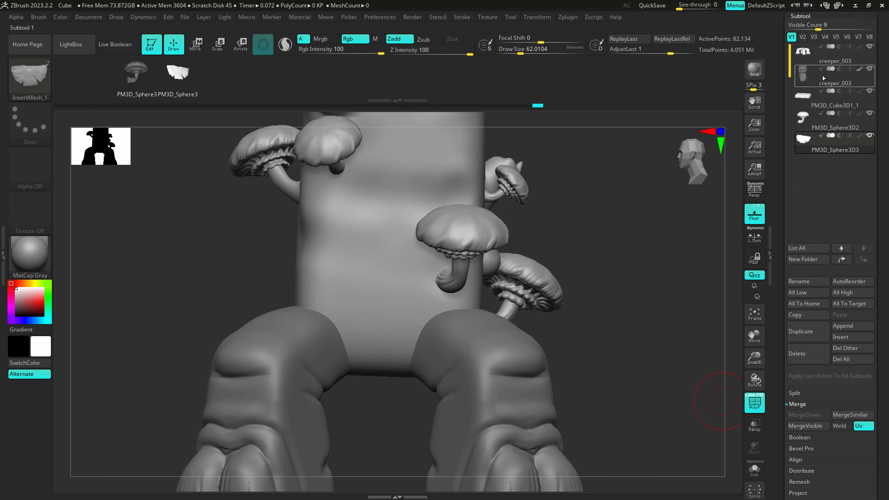
{"action": "right_click_drag", "start_coordinate": [463, 265], "coordinate": [492, 264]}
{"action": "key", "text": "shift+f"}
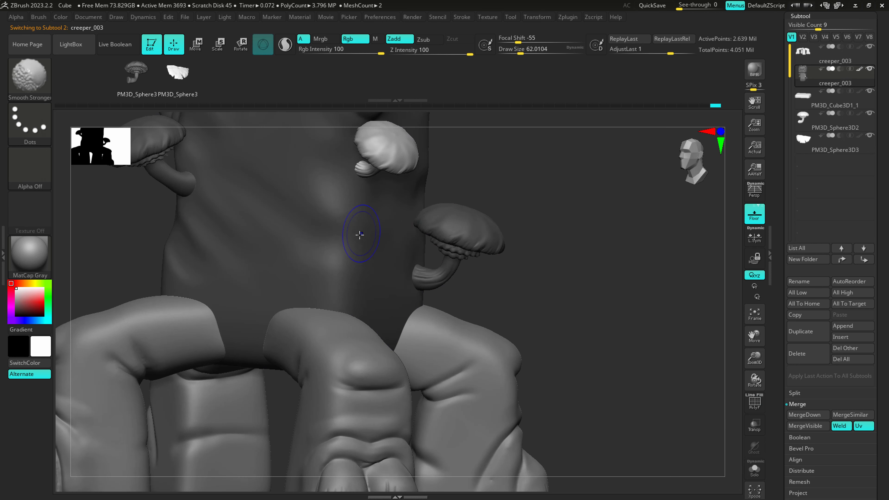
{"action": "right_click_drag", "start_coordinate": [330, 220], "coordinate": [357, 316], "text": "ctrl"}
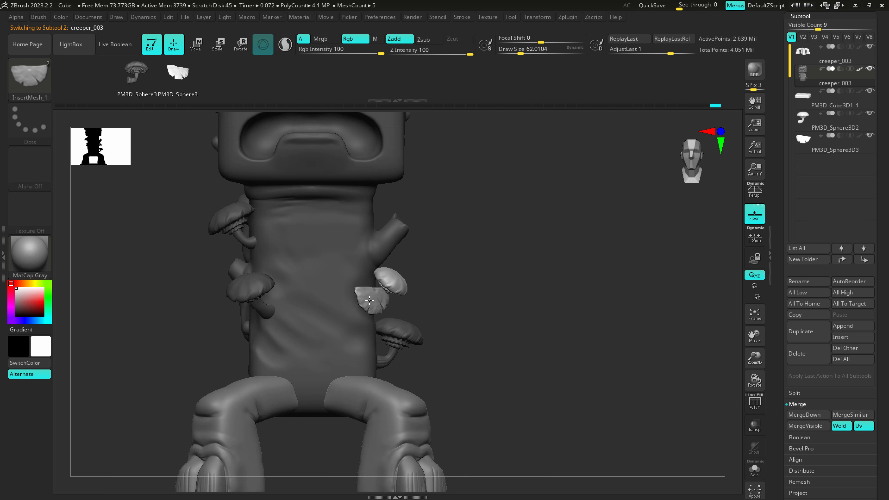
{"action": "key", "text": "ctrl+z"}
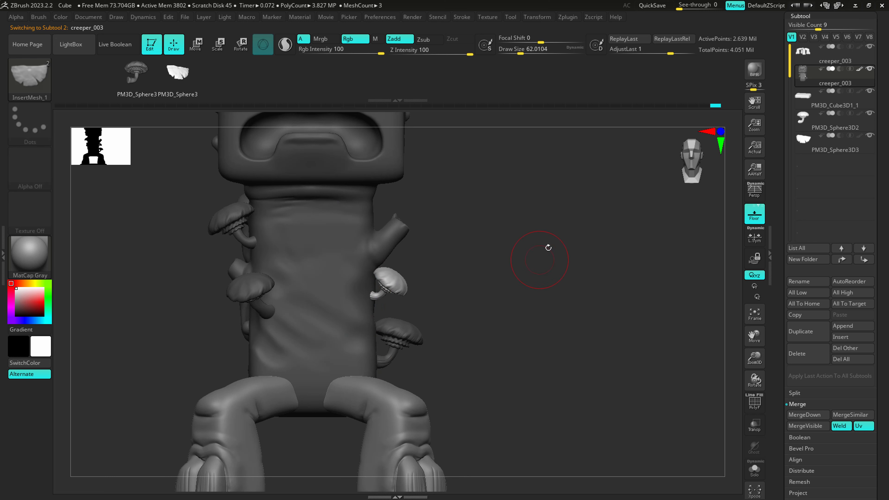
- Isolate the half-cap subtool, reset the gizmo's orientation and rotate the cap about 85 degrees so its flat cut side faces up
{"action": "left_click", "coordinate": [833, 145]}
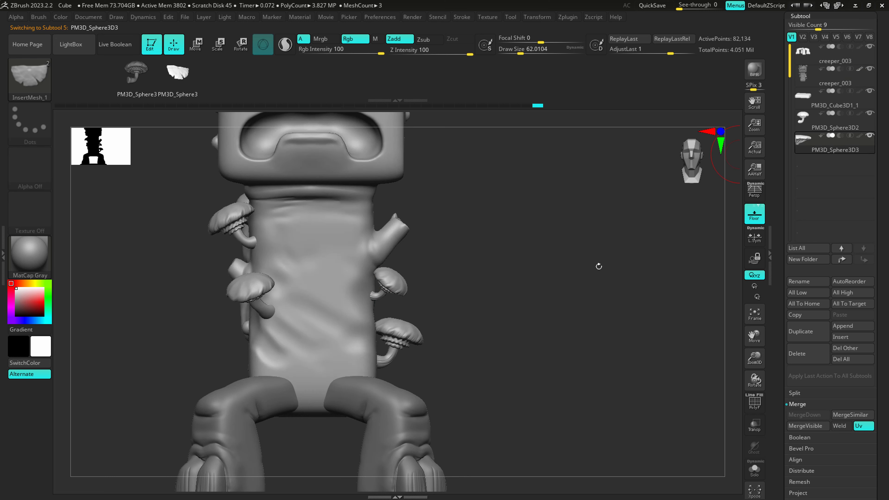
{"action": "left_click", "coordinate": [755, 470]}
{"action": "key", "text": "f"}
{"action": "right_click_drag", "start_coordinate": [477, 310], "coordinate": [438, 323]}
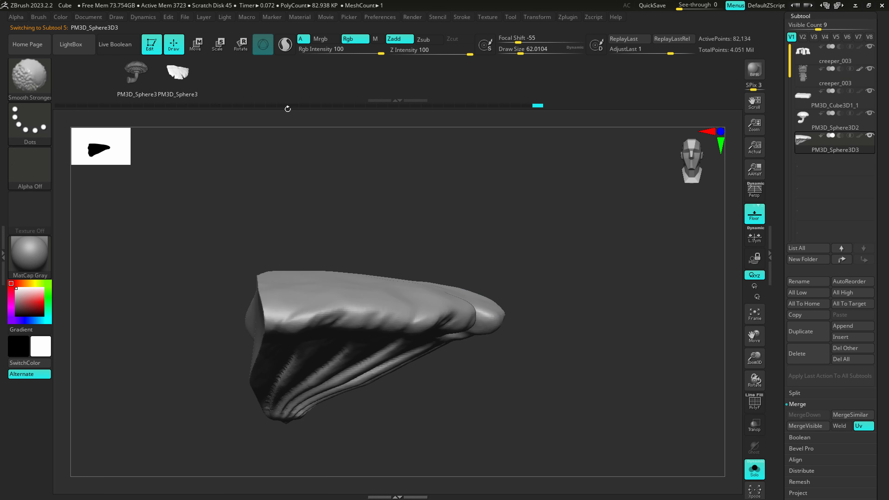
{"action": "key", "text": "r"}
{"action": "left_click", "coordinate": [439, 268]}
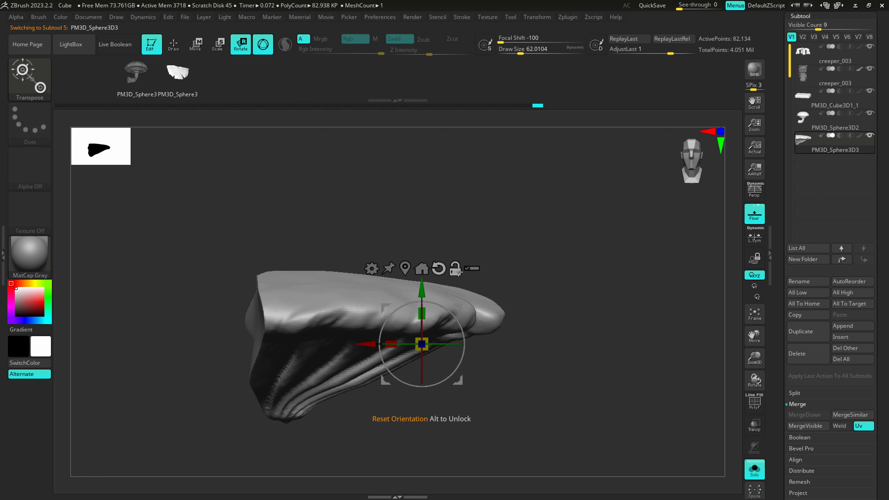
{"action": "left_click_drag", "start_coordinate": [441, 304], "coordinate": [458, 363]}
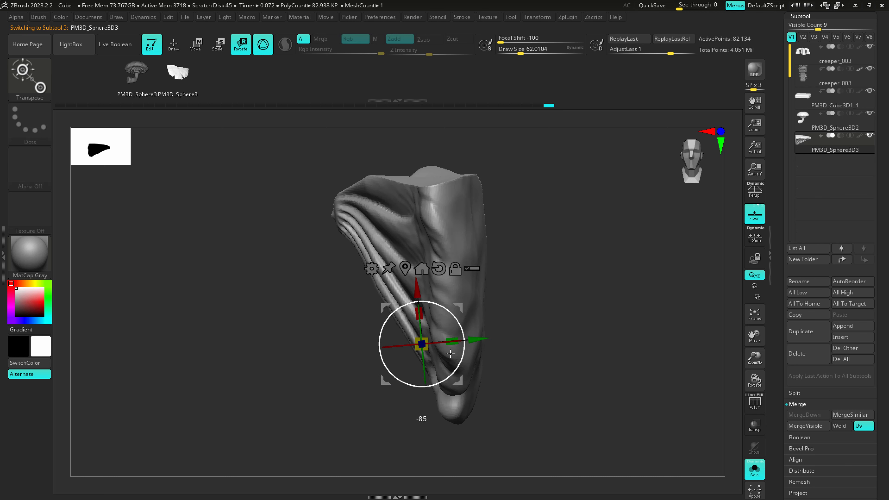
{"action": "right_click_drag", "start_coordinate": [494, 284], "coordinate": [461, 436]}
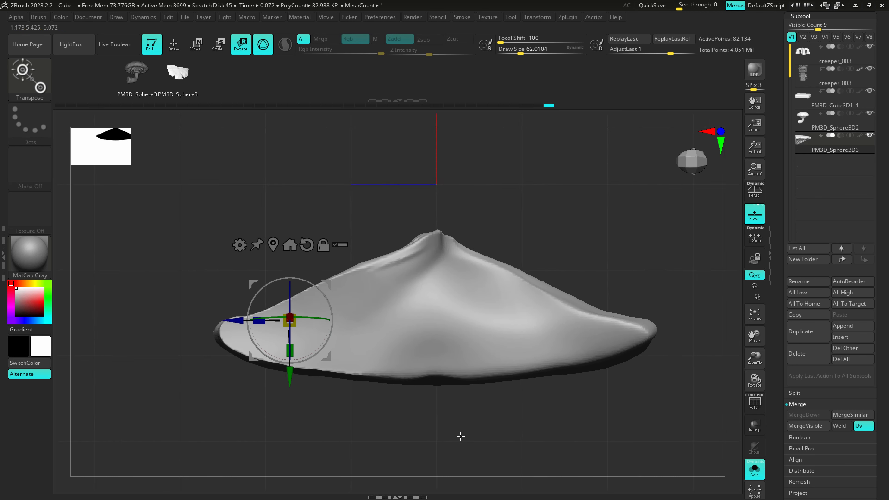
- Create a new InsertMesh brush from the rotated half cap and select the creeper trunk subtool
{"action": "left_click", "coordinate": [38, 17]}
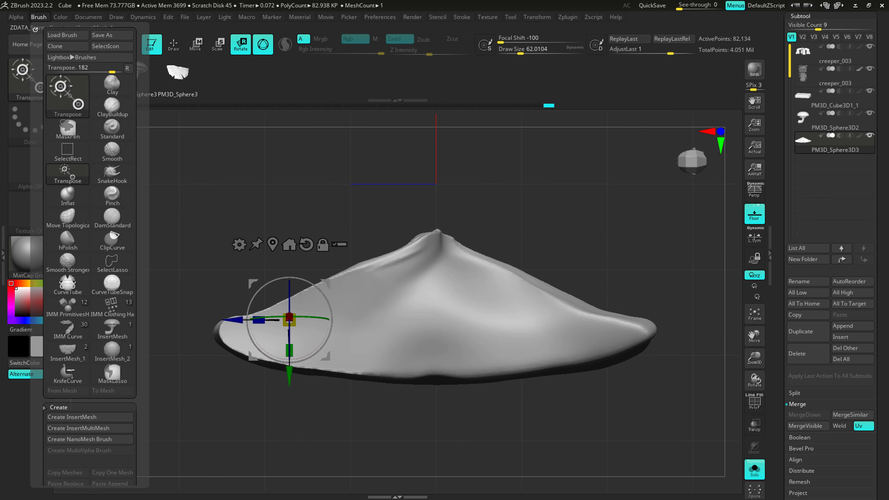
{"action": "left_click", "coordinate": [69, 416]}
{"action": "left_click", "coordinate": [402, 170]}
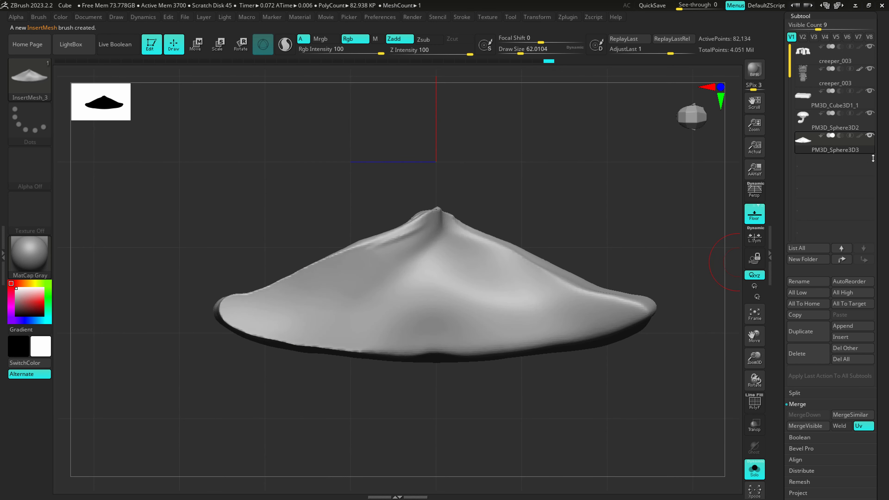
{"action": "left_click", "coordinate": [831, 80]}
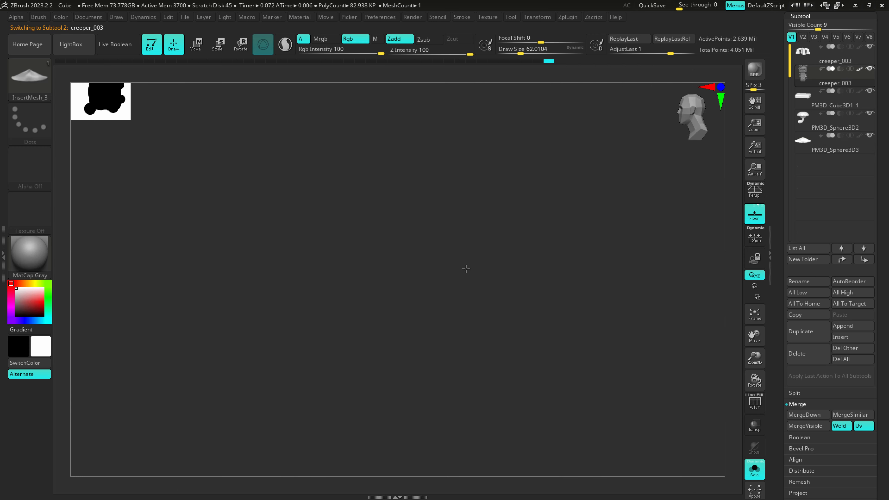
- Test the current shelf mushroom insert brush on the creeper's trunk and undo the insertion
{"action": "right_click_drag", "start_coordinate": [400, 197], "coordinate": [496, 54], "text": "alt"}
{"action": "key", "text": "f"}
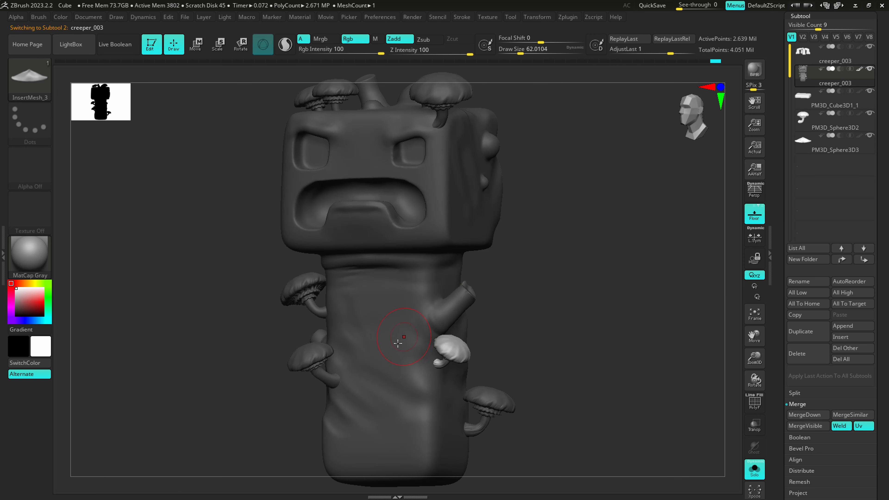
{"action": "right_click_drag", "start_coordinate": [414, 359], "coordinate": [423, 379], "text": "alt"}
{"action": "left_click_drag", "start_coordinate": [408, 370], "coordinate": [425, 300]}
{"action": "right_click_drag", "start_coordinate": [453, 338], "coordinate": [315, 333]}
{"action": "key", "text": "ctrl+z"}
- Select the PM3D_Sphere3D3 shelf mushroom, rotate it, and face its flat top toward the camera
{"action": "left_click", "coordinate": [847, 151]}
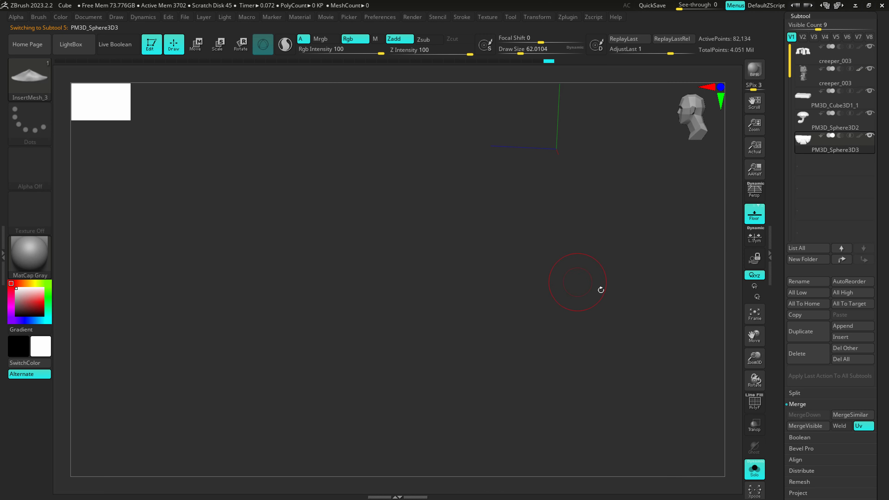
{"action": "right_click_drag", "start_coordinate": [468, 336], "coordinate": [429, 327], "text": "shift"}
{"action": "mouse_move", "coordinate": [592, 196]}
{"action": "right_mouse_down"}
{"action": "mouse_move", "coordinate": [553, 198]}
{"action": "mouse_move", "coordinate": [563, 193]}
{"action": "right_mouse_up"}
{"action": "left_click", "coordinate": [240, 44]}
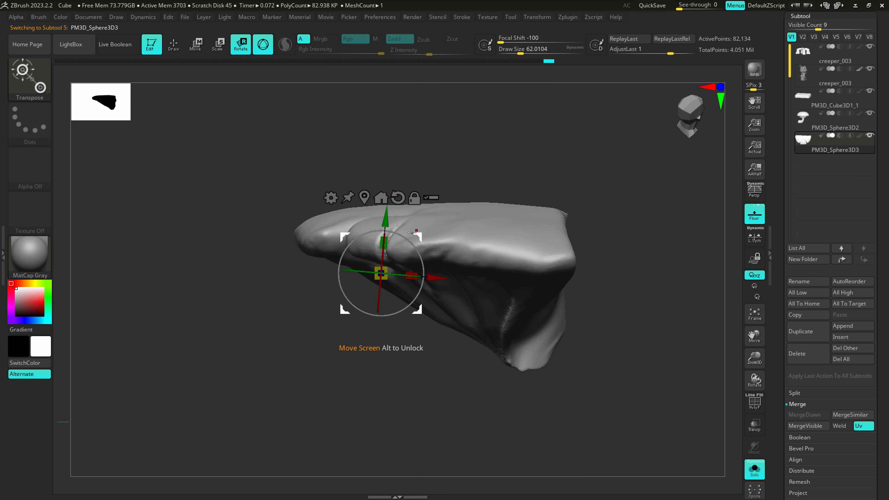
{"action": "left_click_drag", "start_coordinate": [407, 238], "coordinate": [354, 309]}
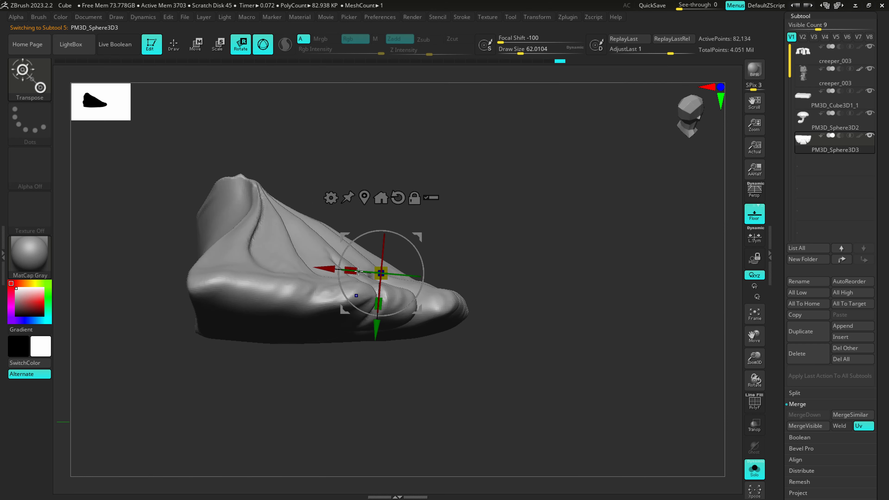
{"action": "left_click_drag", "start_coordinate": [382, 259], "coordinate": [368, 119]}
{"action": "left_click_drag", "start_coordinate": [411, 240], "coordinate": [408, 237], "text": "shift"}
{"action": "right_click_drag", "start_coordinate": [647, 247], "coordinate": [424, 302]}
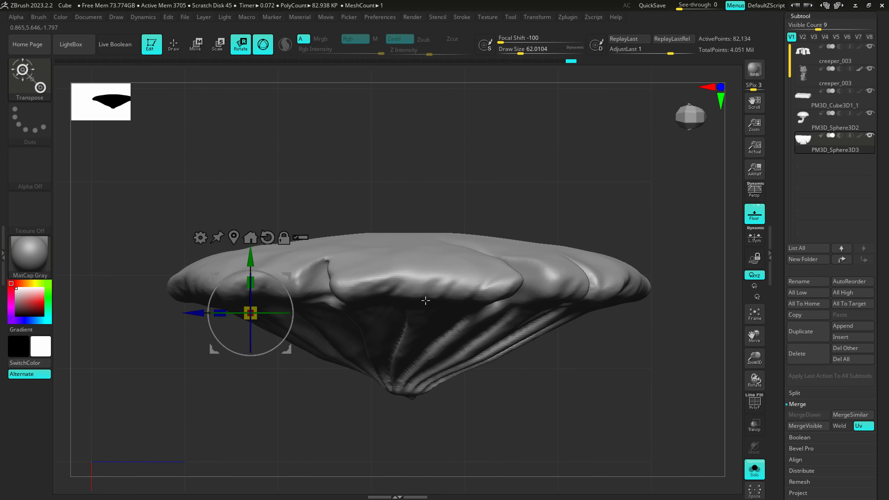
{"action": "left_click_drag", "start_coordinate": [478, 267], "coordinate": [478, 353]}
{"action": "left_click_drag", "start_coordinate": [495, 276], "coordinate": [497, 168]}
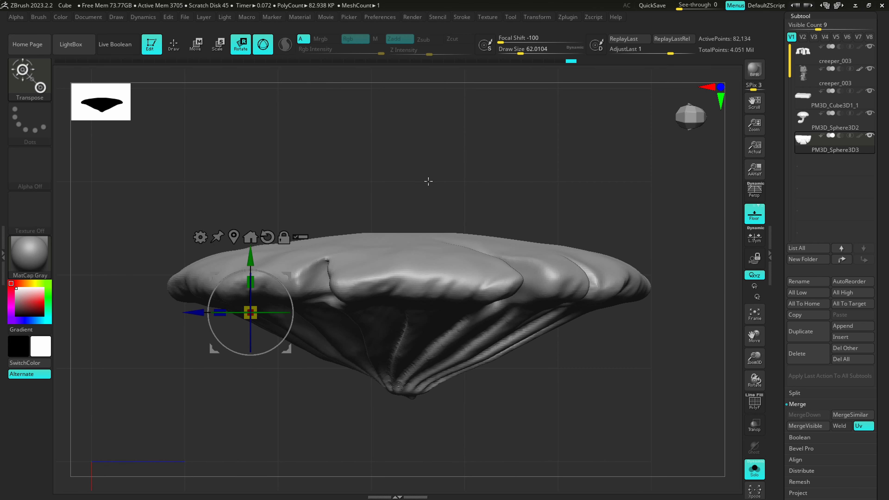
{"action": "left_click_drag", "start_coordinate": [427, 183], "coordinate": [431, 219]}
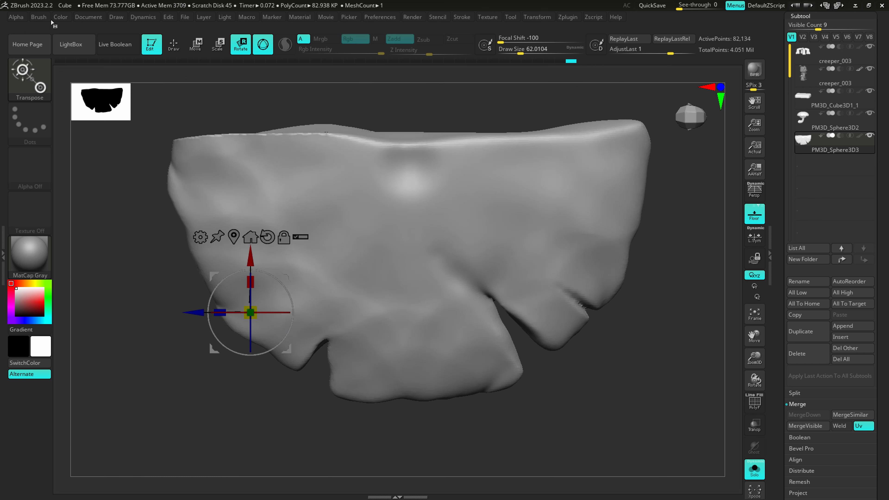
- Create a separate InsertMesh brush from the front-facing PM3D_Sphere3D3 shelf mushroom
{"action": "left_click", "coordinate": [39, 17]}
{"action": "left_click", "coordinate": [65, 450]}
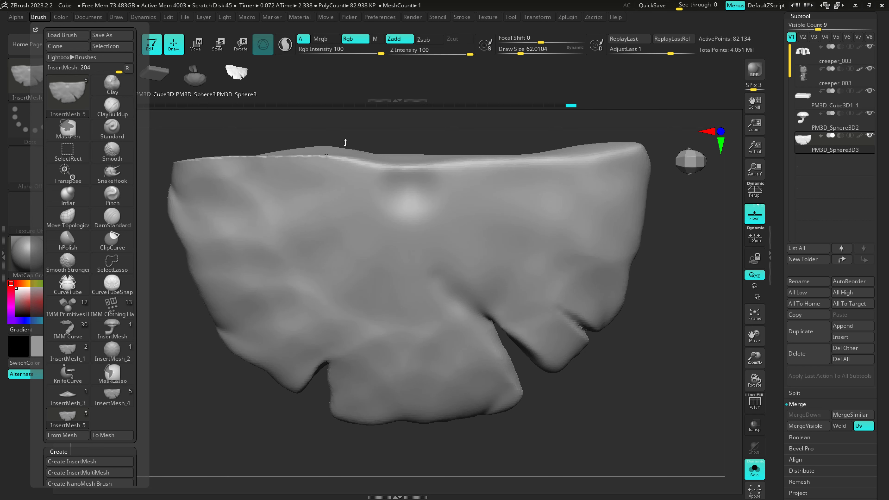
{"action": "left_click", "coordinate": [46, 18]}
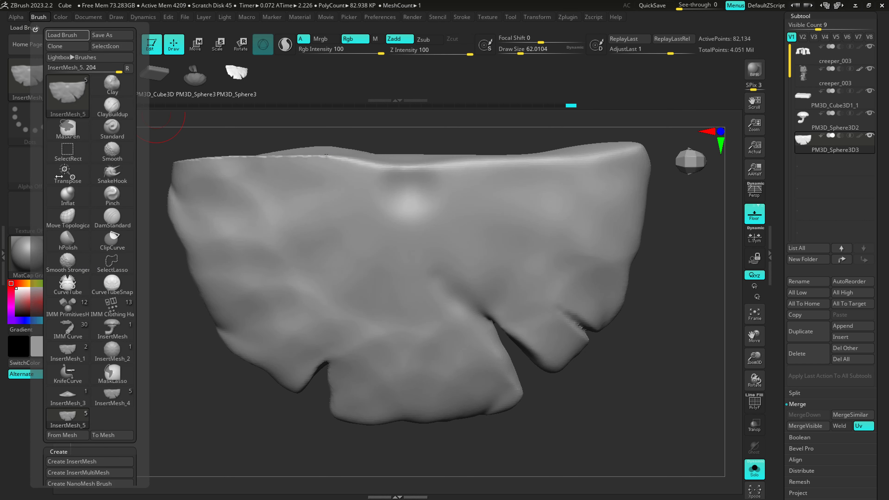
{"action": "left_click", "coordinate": [74, 462]}
{"action": "left_click", "coordinate": [399, 170]}
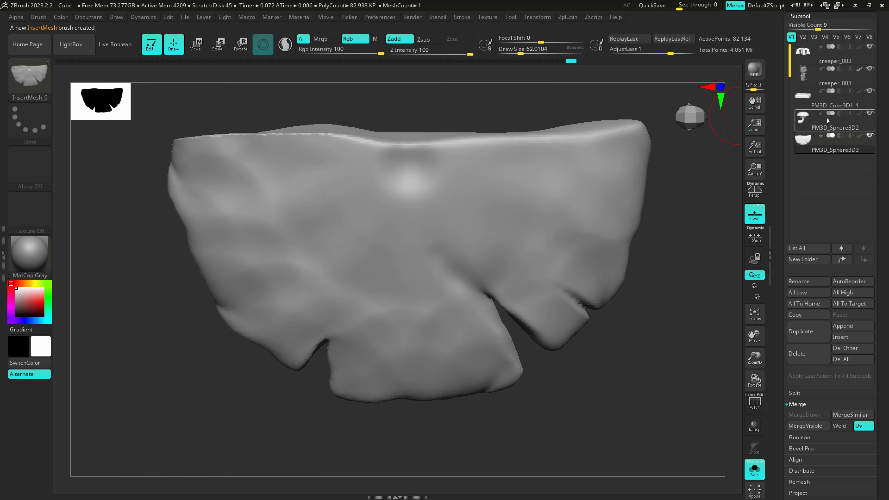
- Try the new insert brush on the creeper_003 subtool beside the head, and undo the insertions
{"action": "left_click", "coordinate": [831, 79]}
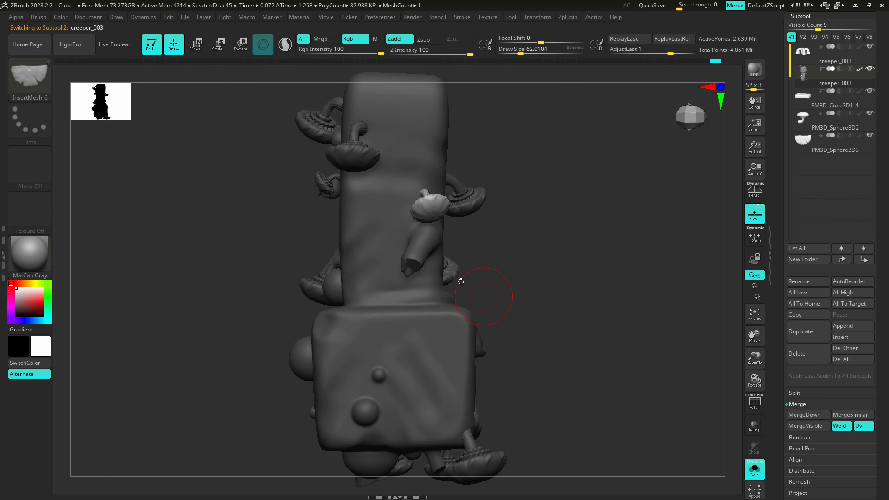
{"action": "left_click_drag", "start_coordinate": [405, 354], "coordinate": [435, 400]}
{"action": "mouse_move", "coordinate": [539, 196]}
{"action": "left_mouse_down"}
{"action": "mouse_move", "coordinate": [559, 155]}
{"action": "mouse_move", "coordinate": [429, 238]}
{"action": "mouse_move", "coordinate": [504, 348]}
{"action": "mouse_move", "coordinate": [493, 249]}
{"action": "mouse_move", "coordinate": [502, 164]}
{"action": "mouse_move", "coordinate": [500, 294]}
{"action": "mouse_move", "coordinate": [478, 294]}
{"action": "left_mouse_up"}
{"action": "key", "text": "ctrl"}
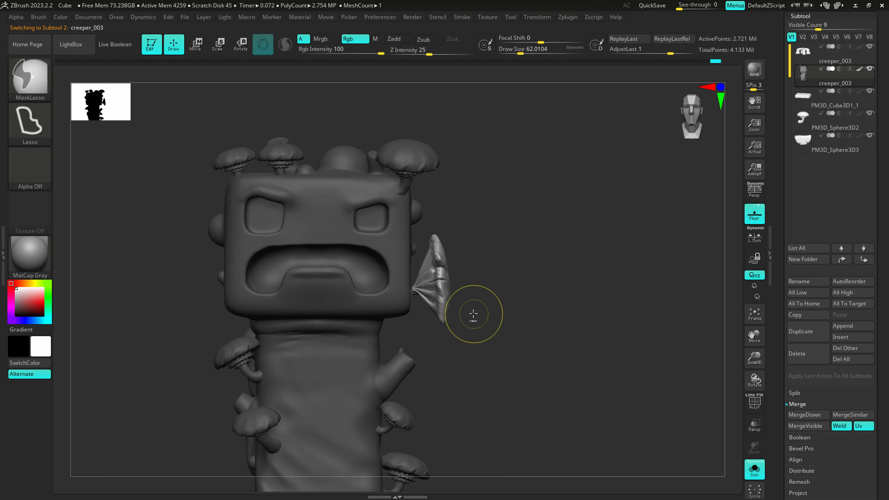
{"action": "key", "text": "ctrl+z"}
{"action": "key", "text": "ctrl+z"}
{"action": "left_click_drag", "start_coordinate": [457, 293], "coordinate": [473, 306]}
{"action": "key", "text": "ctrl+z"}
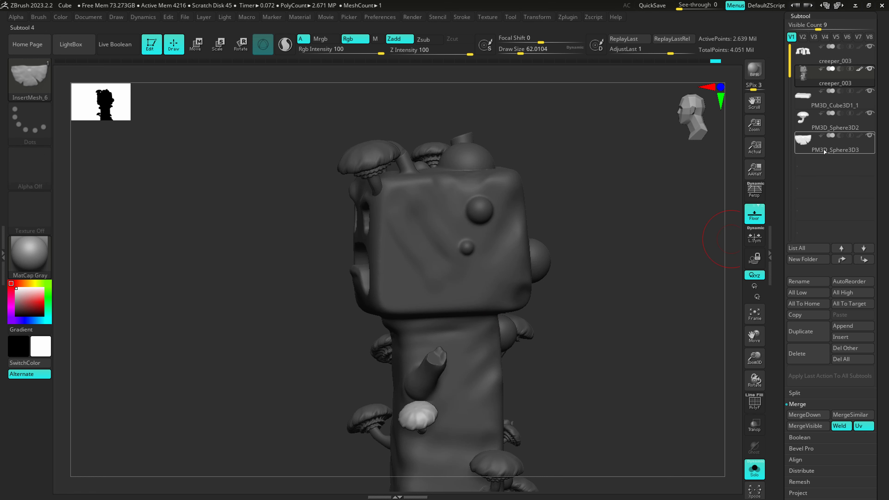
- Return to the PM3D_Sphere3D3 shelf mushroom, rotate it 180 degrees, and reset the gizmo's orientation
{"action": "left_click", "coordinate": [825, 152]}
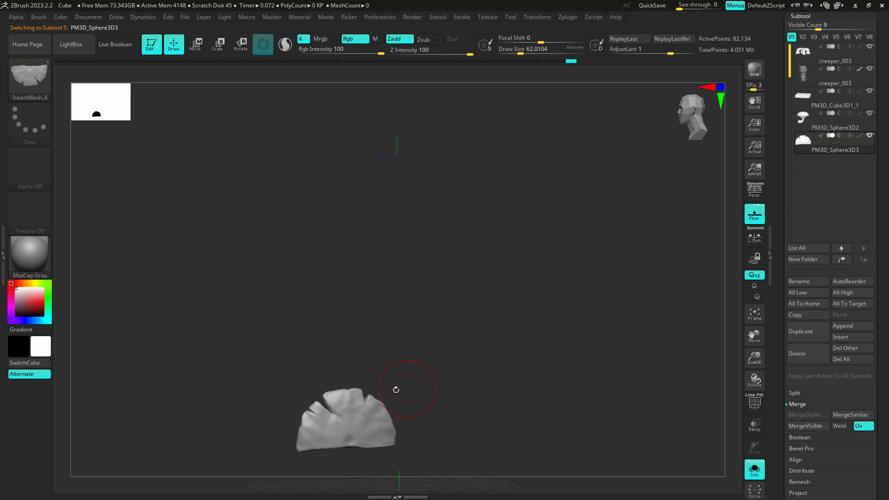
{"action": "left_click", "coordinate": [241, 45]}
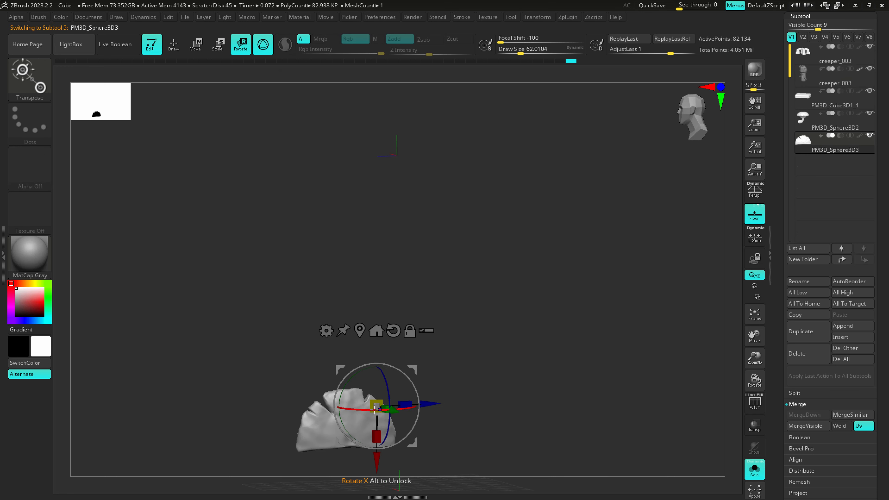
{"action": "left_click_drag", "start_coordinate": [366, 409], "coordinate": [499, 399]}
{"action": "left_click_drag", "start_coordinate": [392, 410], "coordinate": [399, 410]}
{"action": "right_click_drag", "start_coordinate": [346, 366], "coordinate": [403, 452]}
{"action": "right_click_drag", "start_coordinate": [503, 417], "coordinate": [423, 319], "text": "alt"}
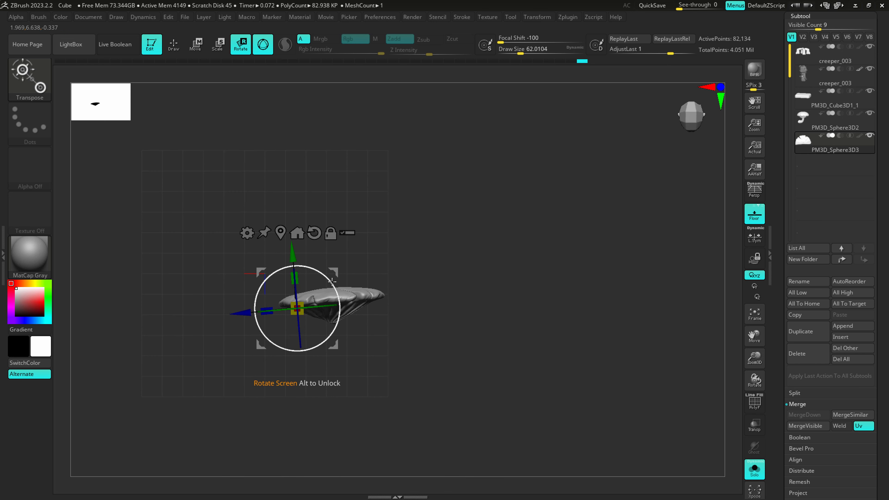
{"action": "left_click", "coordinate": [314, 232]}
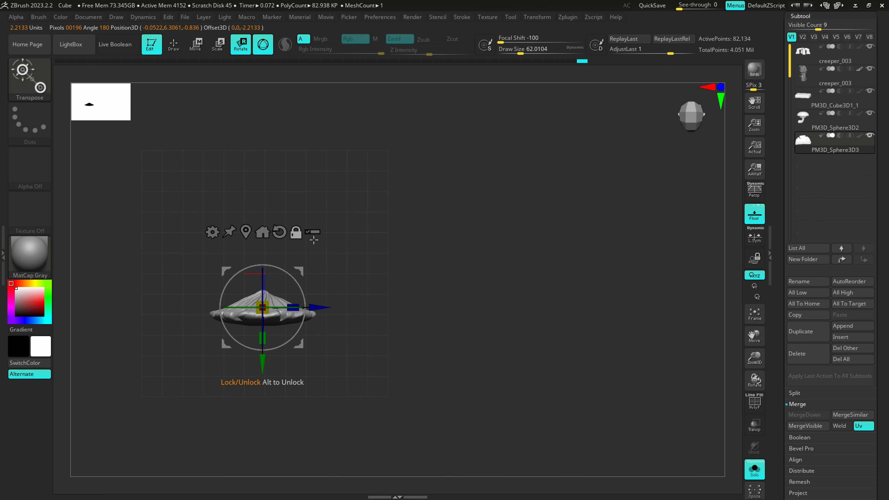
{"action": "left_click_drag", "start_coordinate": [335, 273], "coordinate": [304, 204], "text": "alt"}
{"action": "left_click", "coordinate": [284, 201]}
{"action": "left_click", "coordinate": [299, 203]}
{"action": "key", "text": "q"}
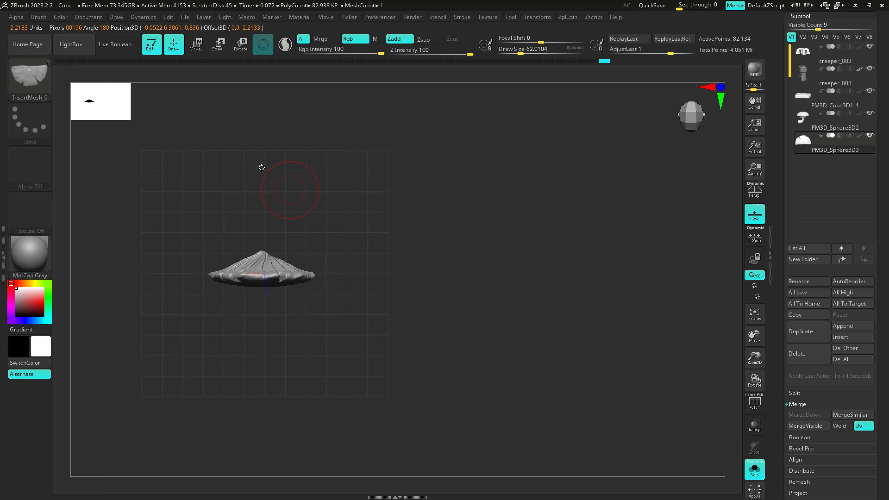
- Create a new InsertMesh brush from the flipped shelf mushroom and make creeper_003 the active subtool
{"action": "left_click", "coordinate": [38, 17]}
{"action": "left_click", "coordinate": [66, 462]}
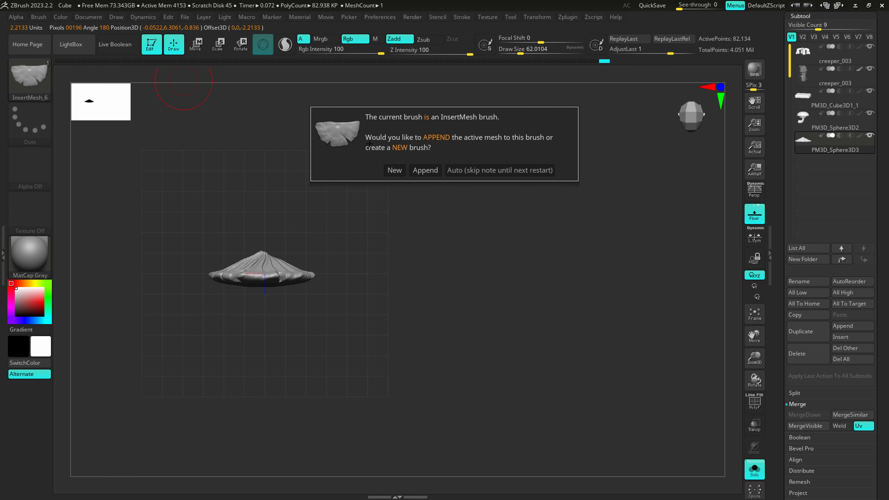
{"action": "left_click", "coordinate": [394, 170]}
{"action": "left_click", "coordinate": [822, 81]}
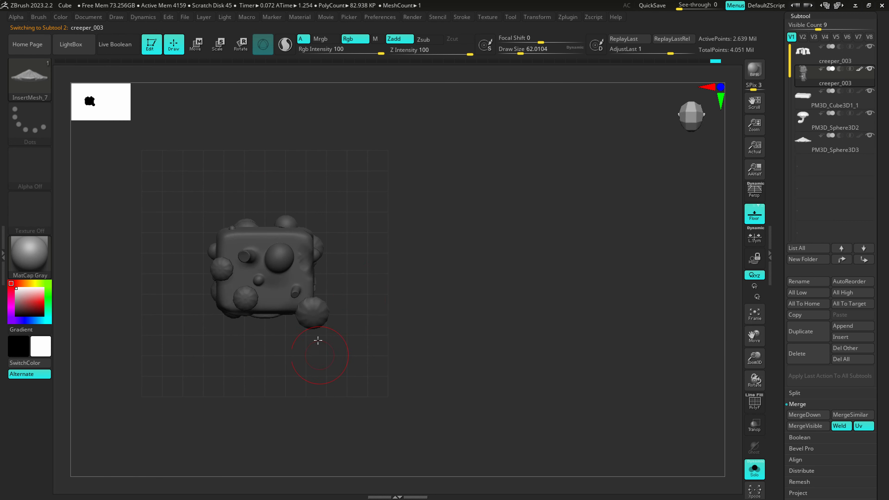
- Try placing the flipped shelf mushroom at different spots on the creeper's trunk, and undo the insertions
{"action": "mouse_move", "coordinate": [318, 340]}
{"action": "right_mouse_down", "text": "shift"}
{"action": "mouse_move", "coordinate": [321, 206]}
{"action": "mouse_move", "coordinate": [280, 293]}
{"action": "right_mouse_up", "text": "shift"}
{"action": "mouse_move", "coordinate": [285, 277]}
{"action": "left_mouse_down"}
{"action": "mouse_move", "coordinate": [294, 284]}
{"action": "mouse_move", "coordinate": [305, 203]}
{"action": "mouse_move", "coordinate": [285, 194]}
{"action": "left_mouse_up"}
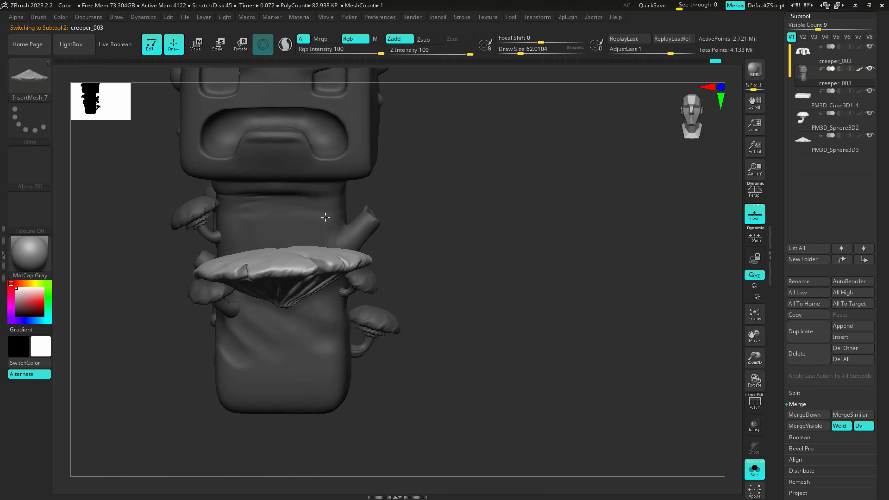
{"action": "key", "text": "ctrl+z"}
{"action": "left_click_drag", "start_coordinate": [388, 257], "coordinate": [381, 207]}
{"action": "right_click_drag", "start_coordinate": [442, 256], "coordinate": [380, 299], "text": "ctrl"}
{"action": "key", "text": "ctrl+z"}
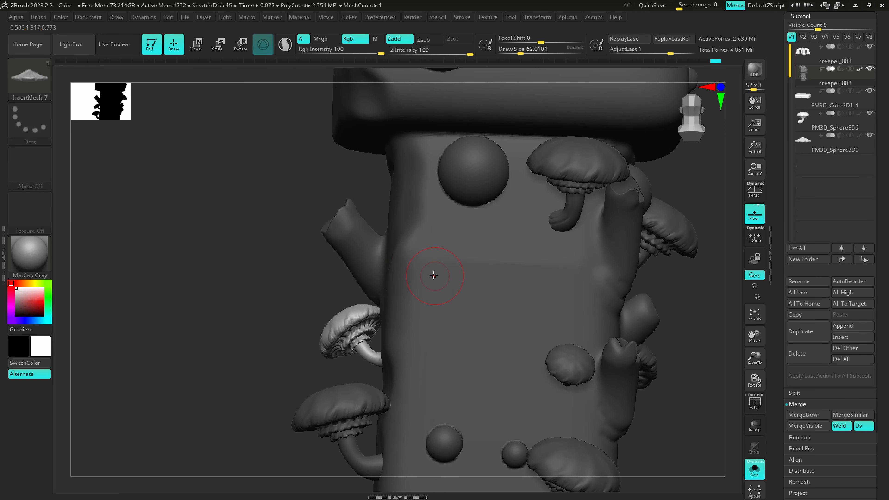
- Adjust the insert brush's Imbed depth and insert a shelf mushroom midway up the creeper's trunk
{"action": "left_click", "coordinate": [38, 17]}
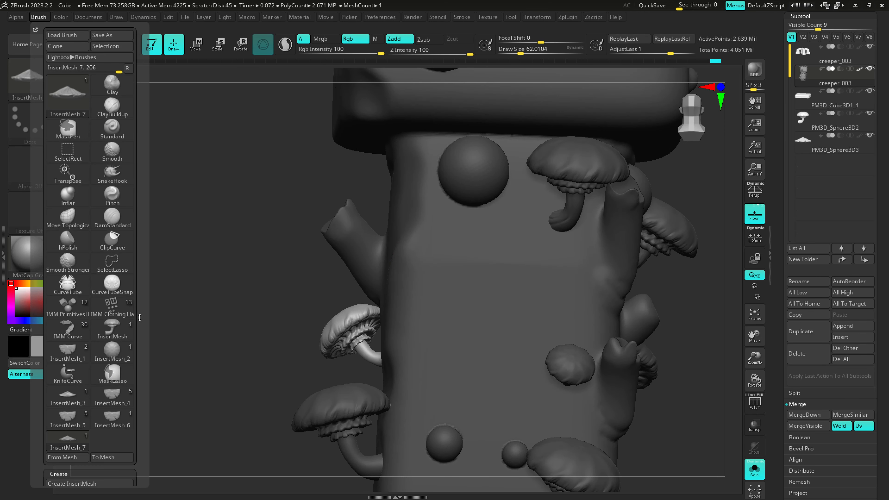
{"action": "scroll", "coordinate": [119, 258], "scroll_direction": "down", "scroll_amount": 8}
{"action": "left_click", "coordinate": [58, 334]}
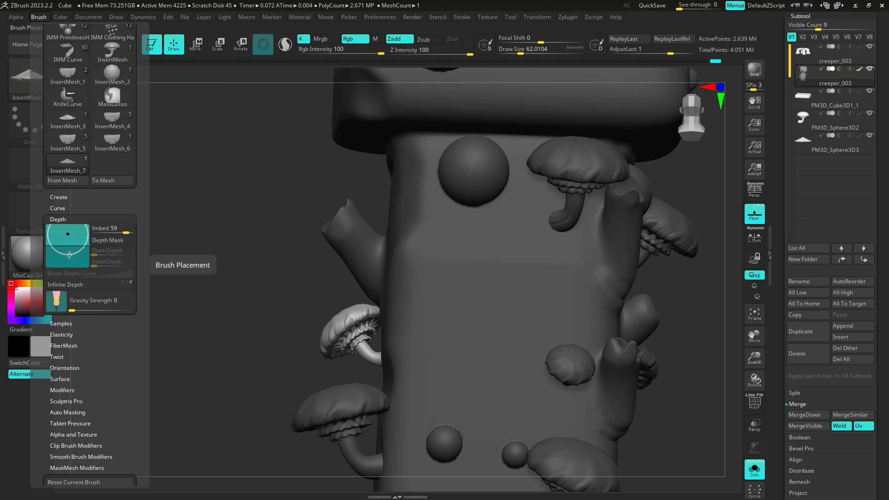
{"action": "left_click_drag", "start_coordinate": [68, 237], "coordinate": [69, 238]}
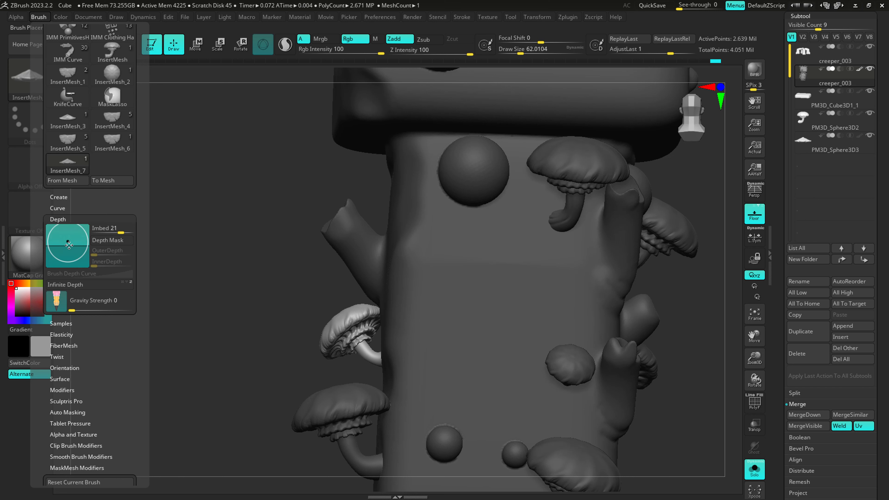
{"action": "mouse_move", "coordinate": [476, 292]}
{"action": "left_mouse_down"}
{"action": "mouse_move", "coordinate": [480, 325]}
{"action": "mouse_move", "coordinate": [524, 272]}
{"action": "mouse_move", "coordinate": [492, 215]}
{"action": "mouse_move", "coordinate": [476, 228]}
{"action": "left_mouse_up"}
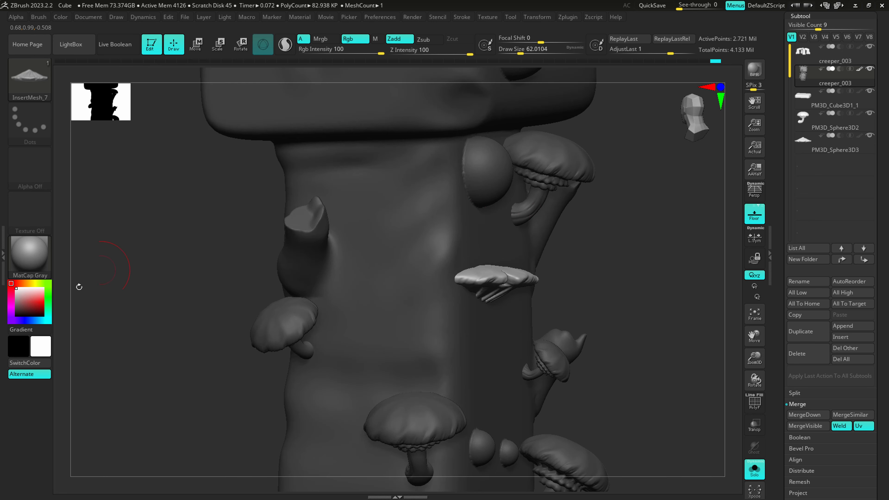
- Fine-tune the brush's Imbed depth and insert a second shelf mushroom next to the first
{"action": "left_click", "coordinate": [39, 17]}
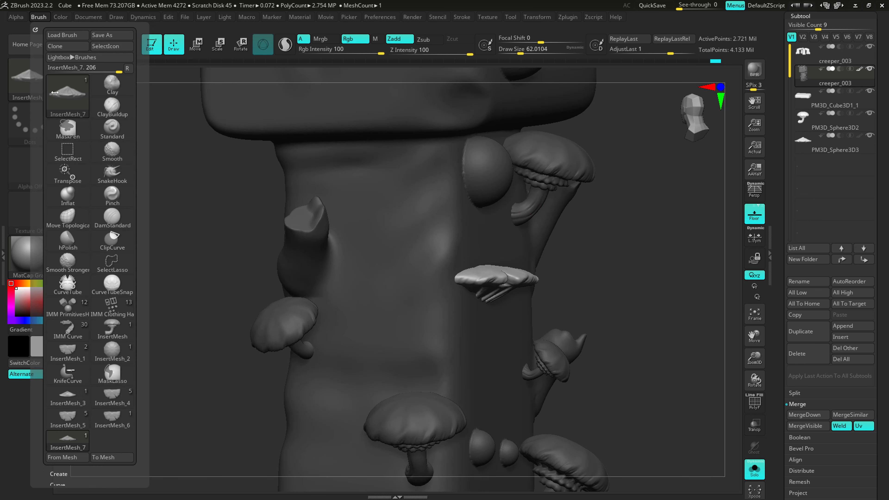
{"action": "left_click", "coordinate": [70, 391]}
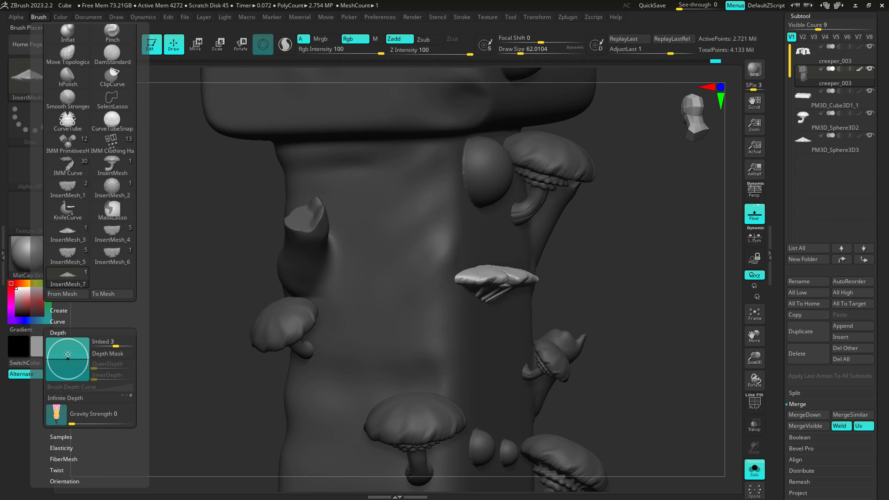
{"action": "left_click_drag", "start_coordinate": [67, 352], "coordinate": [68, 361]}
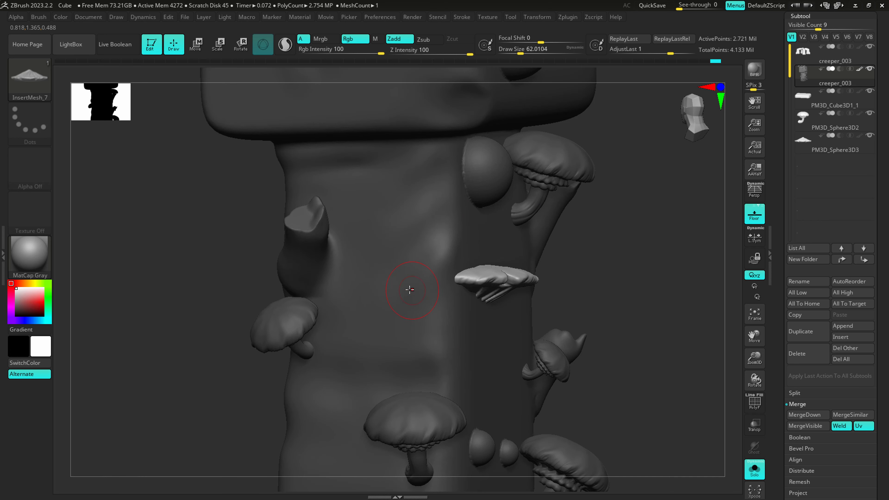
{"action": "left_click_drag", "start_coordinate": [410, 290], "coordinate": [411, 240]}
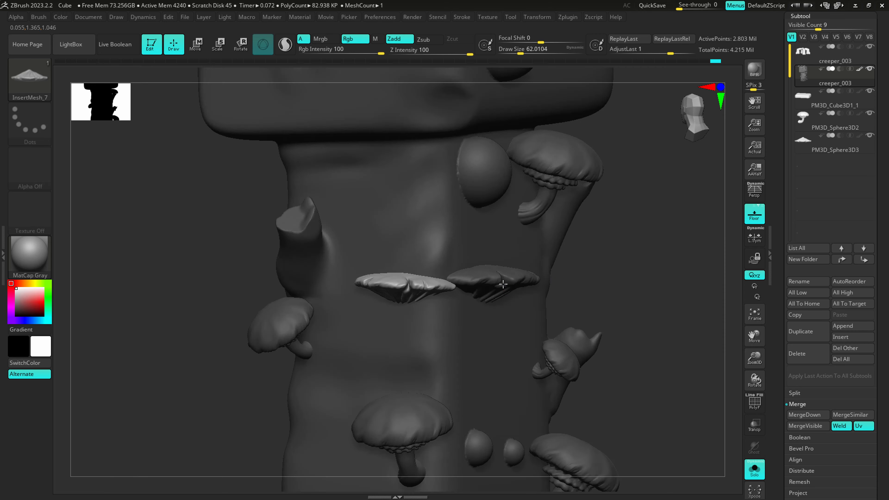
- Insert three more shelf mushrooms of varied sizes around the creeper's trunk, the last one just below the large sphere
{"action": "right_click_drag", "start_coordinate": [591, 314], "coordinate": [536, 322]}
{"action": "left_click_drag", "start_coordinate": [567, 386], "coordinate": [567, 378]}
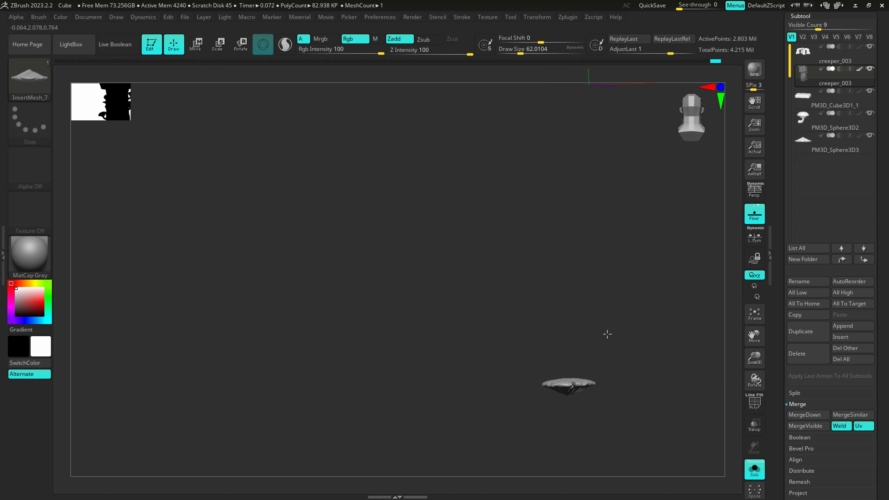
{"action": "left_click_drag", "start_coordinate": [607, 334], "coordinate": [609, 334]}
{"action": "right_click_drag", "start_coordinate": [639, 315], "coordinate": [433, 297], "text": "alt"}
{"action": "right_click_drag", "start_coordinate": [522, 308], "coordinate": [367, 319]}
{"action": "left_click_drag", "start_coordinate": [355, 309], "coordinate": [354, 272]}
{"action": "left_click_drag", "start_coordinate": [393, 211], "coordinate": [395, 165]}
- Flatten the shelf mushroom below the large sphere along its vertical axis to about 0.78 scale
{"action": "key", "text": "e"}
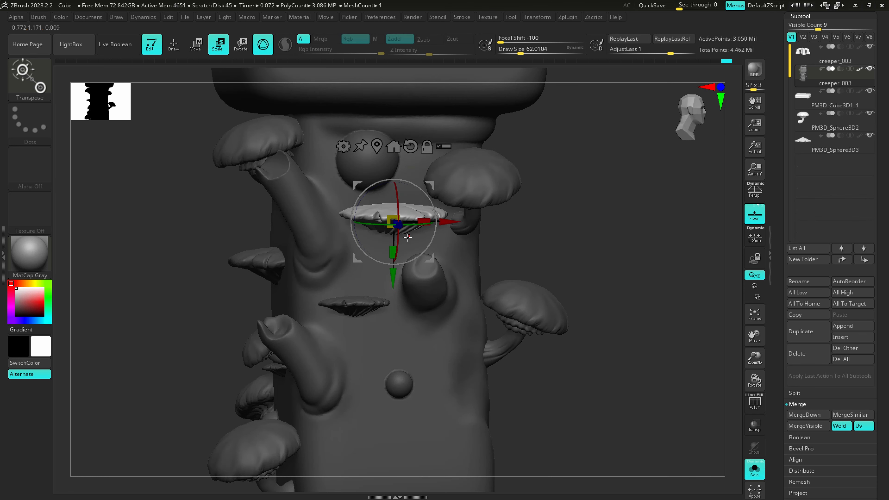
{"action": "left_click_drag", "start_coordinate": [392, 251], "coordinate": [396, 244]}
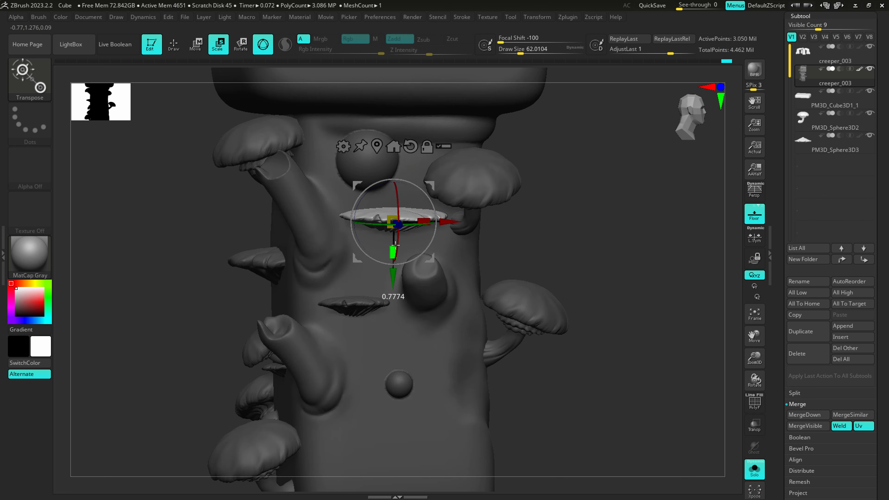
{"action": "right_click_drag", "start_coordinate": [445, 306], "coordinate": [498, 304]}
{"action": "key", "text": "q"}
- Insert another shelf mushroom on the trunk and a cluster of three sizes on the front beneath the mouth
{"action": "left_click_drag", "start_coordinate": [451, 420], "coordinate": [452, 349]}
{"action": "right_click_drag", "start_coordinate": [497, 360], "coordinate": [375, 273], "text": "alt"}
{"action": "right_click_drag", "start_coordinate": [508, 252], "coordinate": [432, 414], "text": "alt"}
{"action": "right_click_drag", "start_coordinate": [419, 338], "coordinate": [404, 293], "text": "shift"}
{"action": "left_click_drag", "start_coordinate": [405, 294], "coordinate": [399, 246]}
{"action": "left_click_drag", "start_coordinate": [437, 326], "coordinate": [376, 298]}
{"action": "left_click_drag", "start_coordinate": [465, 267], "coordinate": [465, 268]}
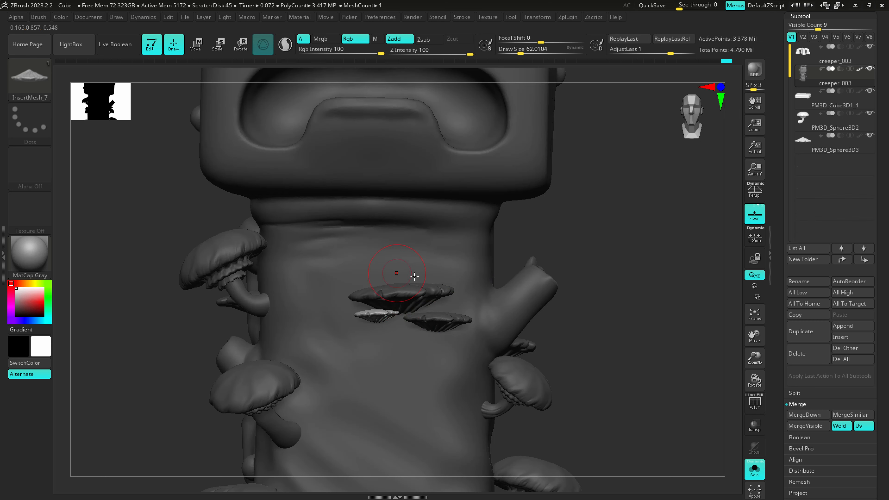
- Insert more shelf mushrooms on the side of the trunk around the branch stump
{"action": "right_click_drag", "start_coordinate": [472, 295], "coordinate": [434, 277]}
{"action": "left_click_drag", "start_coordinate": [484, 258], "coordinate": [485, 208]}
{"action": "left_click_drag", "start_coordinate": [508, 280], "coordinate": [510, 246]}
{"action": "right_click_drag", "start_coordinate": [466, 271], "coordinate": [496, 250], "text": "ctrl"}
{"action": "left_click_drag", "start_coordinate": [480, 212], "coordinate": [484, 175]}
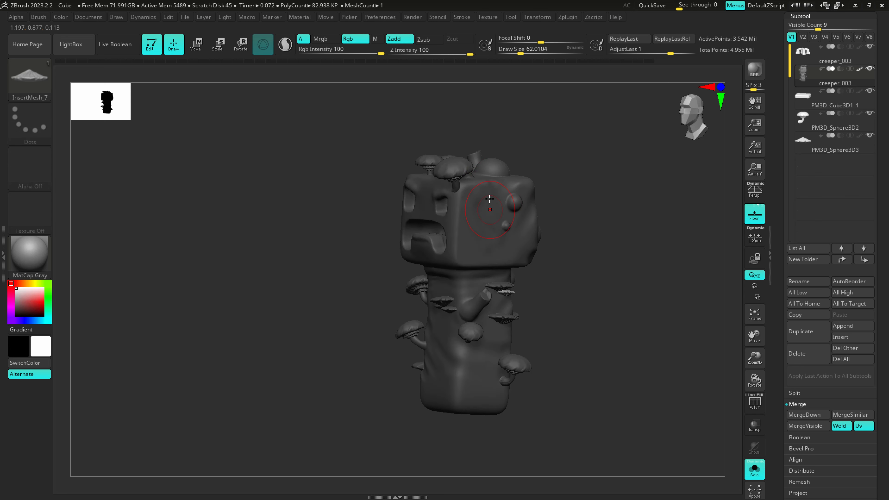
- Insert three shelf mushrooms of varied sizes on the side of the creeper's head beside the face
{"action": "left_click_drag", "start_coordinate": [487, 206], "coordinate": [485, 179]}
{"action": "left_click_drag", "start_coordinate": [500, 239], "coordinate": [485, 215]}
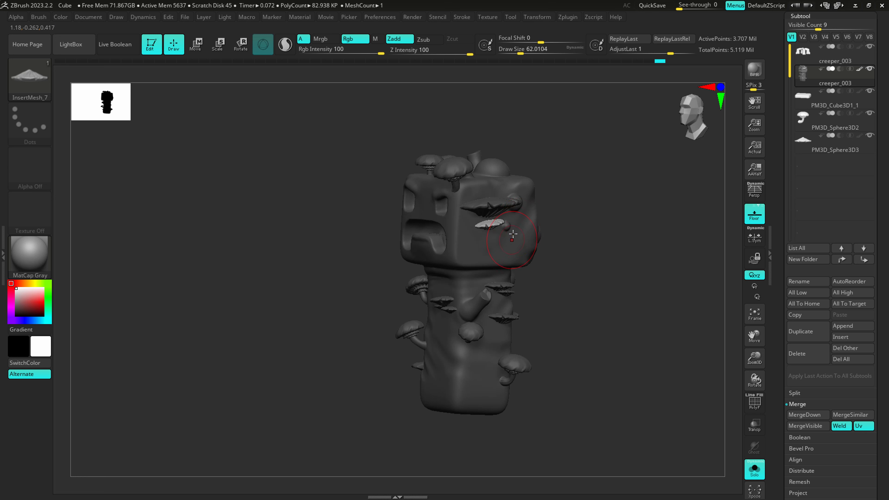
{"action": "left_click_drag", "start_coordinate": [512, 233], "coordinate": [510, 223]}
- Insert shelf mushrooms on the opposite side of the head, replacing the second with one higher up, above the sphere
{"action": "right_click_drag", "start_coordinate": [510, 223], "coordinate": [595, 221]}
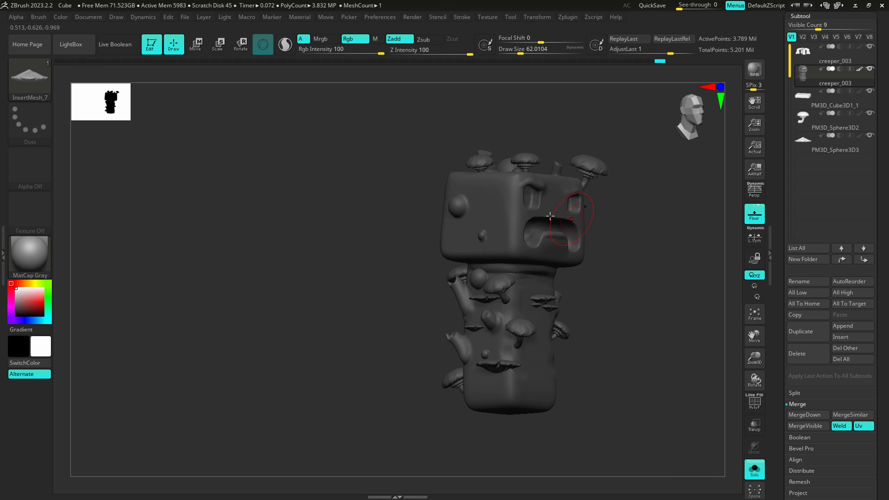
{"action": "mouse_move", "coordinate": [483, 198]}
{"action": "left_mouse_down"}
{"action": "mouse_move", "coordinate": [482, 179]}
{"action": "mouse_move", "coordinate": [475, 200]}
{"action": "left_mouse_up"}
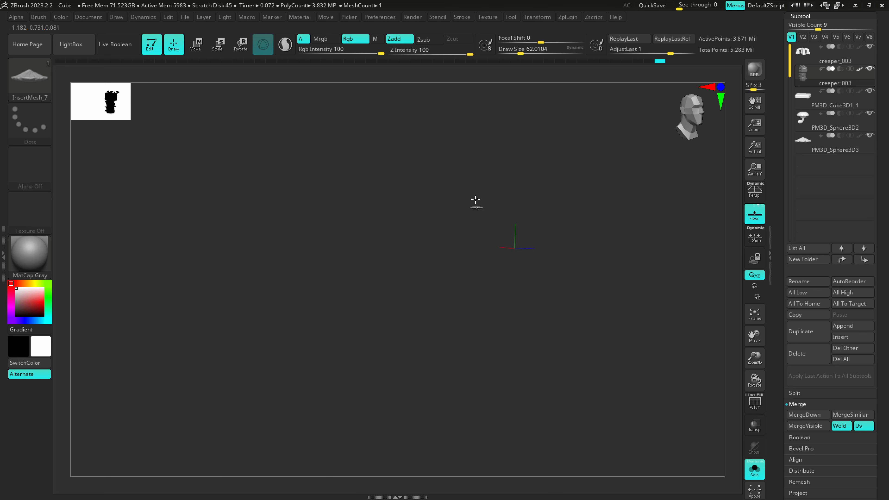
{"action": "key", "text": "ctrl+z"}
{"action": "right_click_drag", "start_coordinate": [505, 252], "coordinate": [482, 292], "text": "alt"}
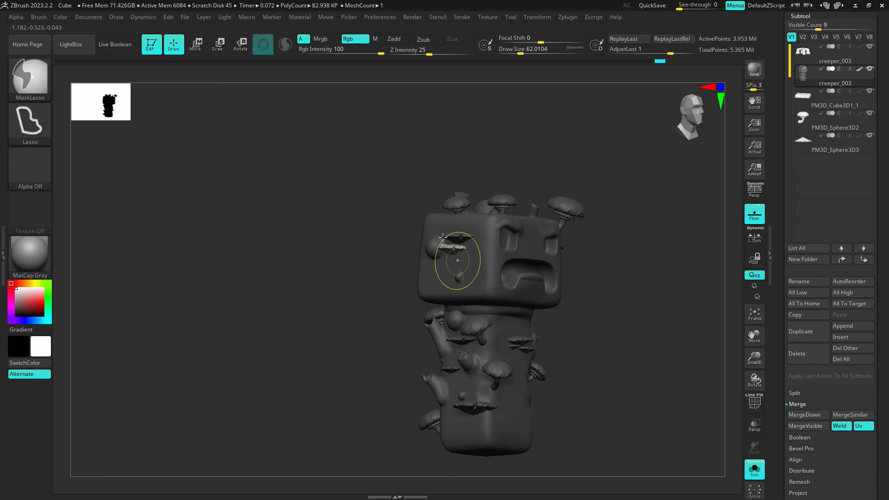
{"action": "left_click_drag", "start_coordinate": [435, 227], "coordinate": [435, 210]}
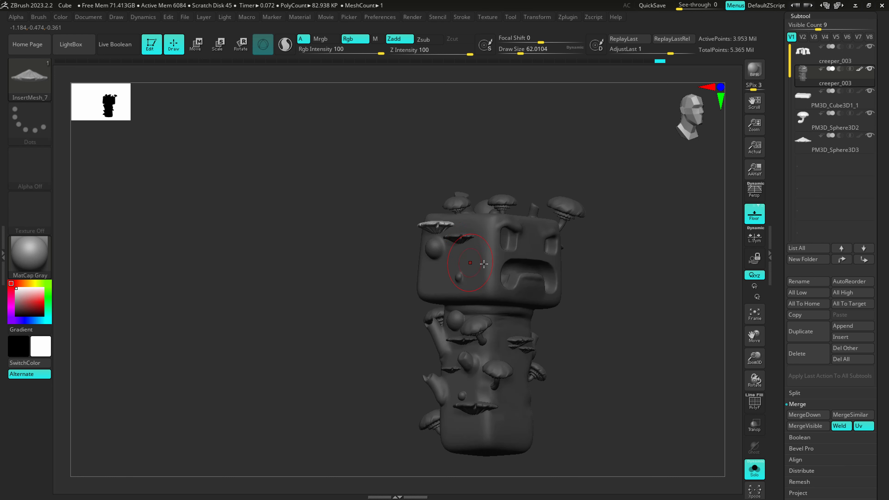
- Insert two shelf mushrooms on the back of the head and a small one on the trunk between existing mushrooms
{"action": "right_click_drag", "start_coordinate": [457, 263], "coordinate": [496, 265]}
{"action": "left_click_drag", "start_coordinate": [403, 264], "coordinate": [373, 229]}
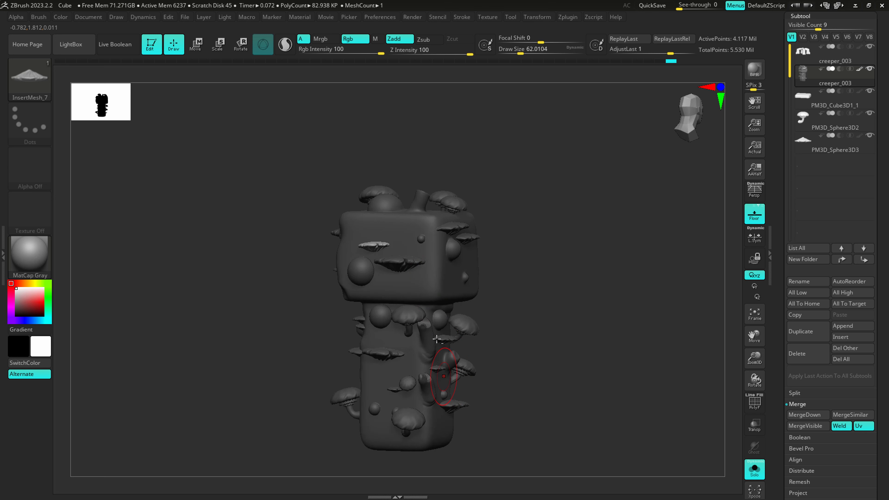
{"action": "right_click_drag", "start_coordinate": [437, 339], "coordinate": [432, 340], "text": "alt"}
{"action": "right_click_drag", "start_coordinate": [450, 375], "coordinate": [406, 377]}
{"action": "left_click_drag", "start_coordinate": [442, 341], "coordinate": [436, 315]}
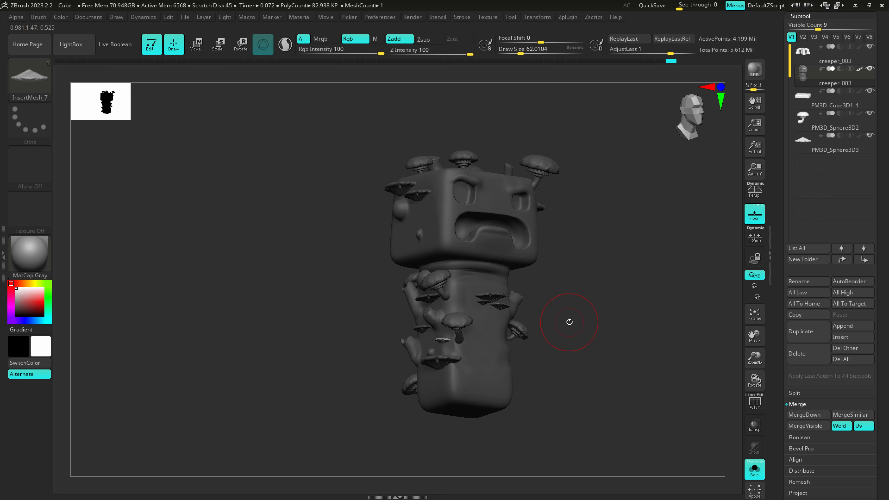
- Show the whole creeper out of Solo with perspective on and compare it with the concept sketch in Clip Studio Paint
{"action": "right_click_drag", "start_coordinate": [570, 322], "coordinate": [546, 350]}
{"action": "left_click", "coordinate": [754, 469]}
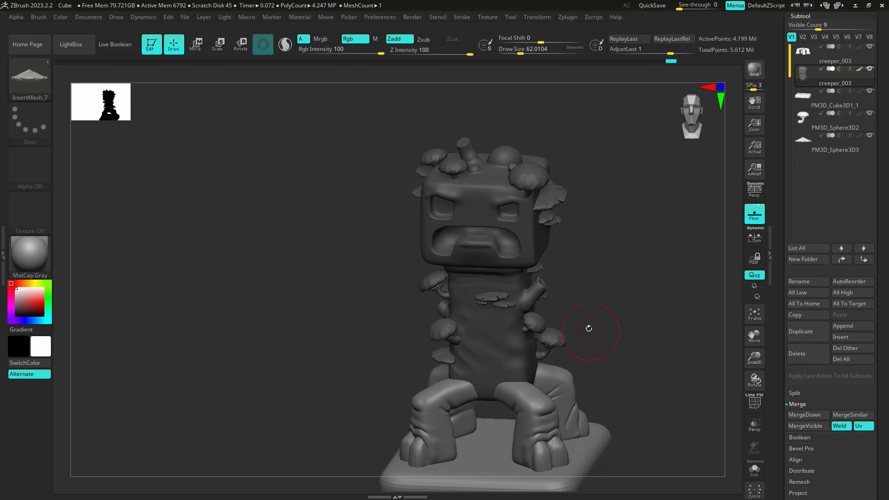
{"action": "left_click_drag", "start_coordinate": [589, 328], "coordinate": [451, 377]}
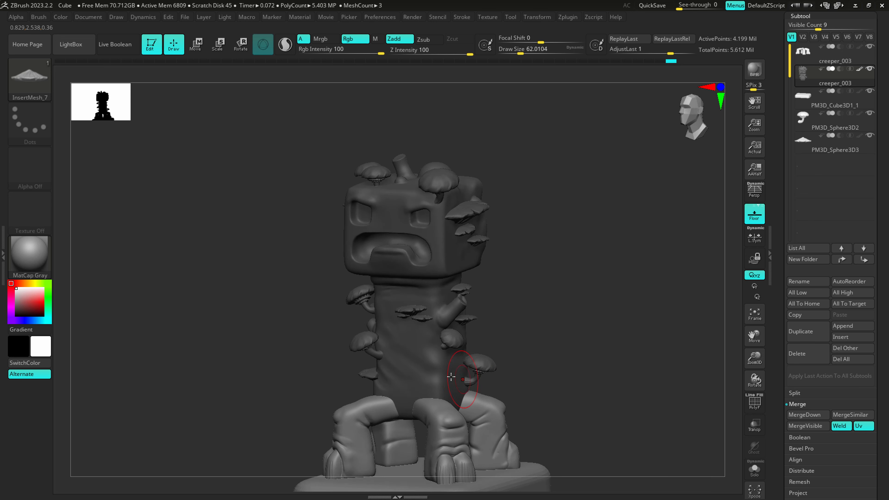
{"action": "key", "text": "p"}
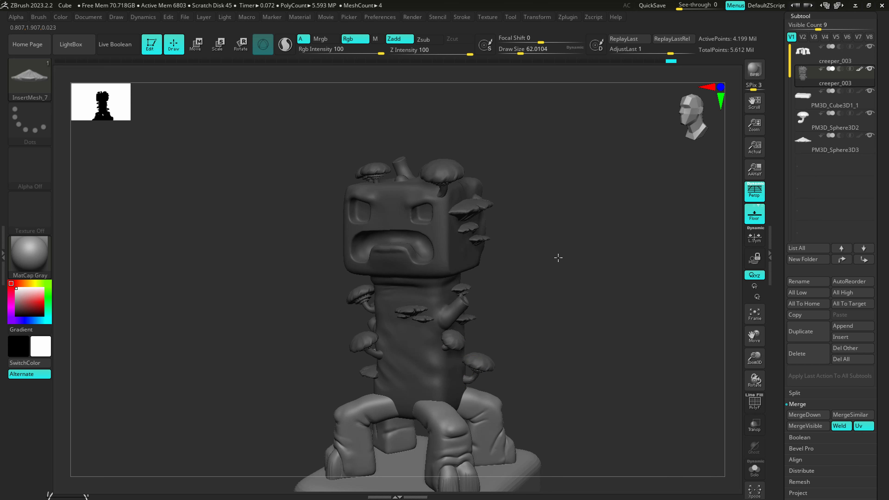
{"action": "left_click_drag", "start_coordinate": [558, 258], "coordinate": [549, 308]}
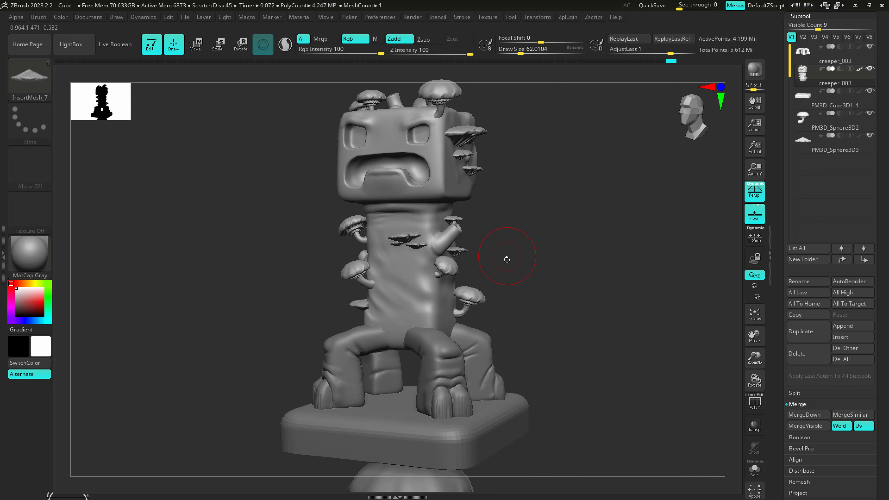
{"action": "mouse_move", "coordinate": [506, 256]}
{"action": "left_mouse_down"}
{"action": "mouse_move", "coordinate": [407, 267]}
{"action": "mouse_move", "coordinate": [408, 284]}
{"action": "mouse_move", "coordinate": [422, 290]}
{"action": "left_mouse_up"}
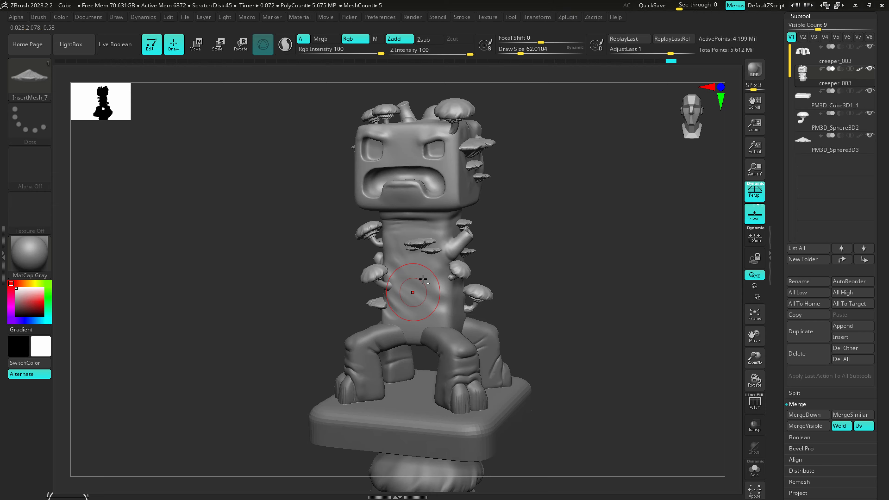
{"action": "key", "text": "alt+Tab"}
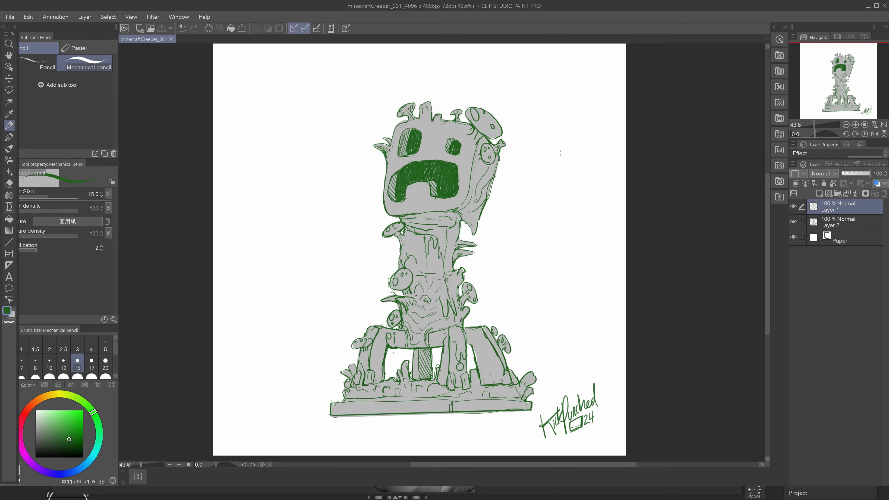
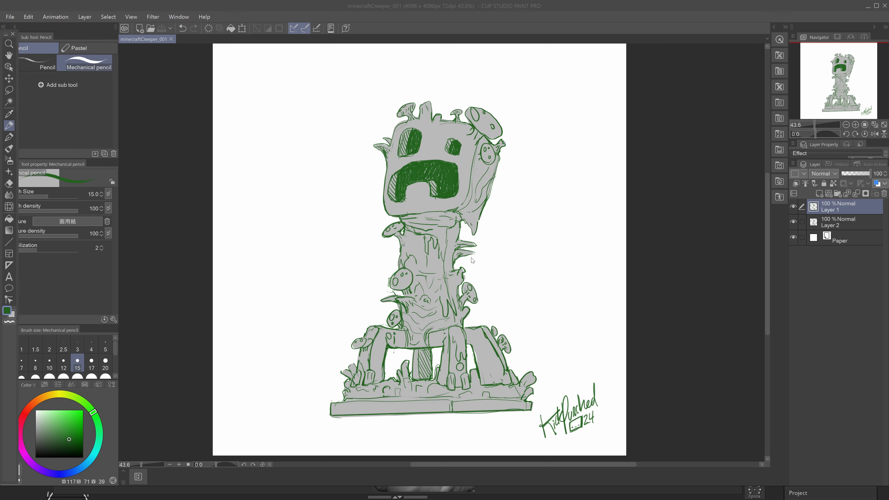
{"action": "key", "text": "alt+Tab"}
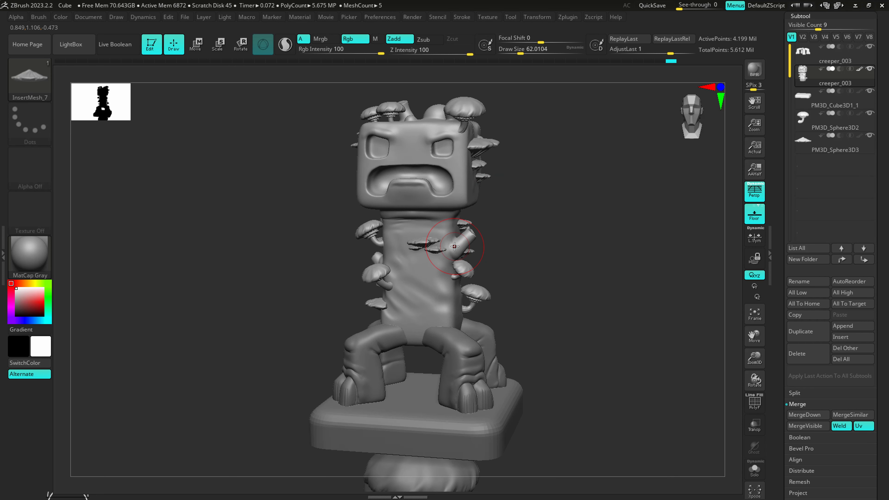
- Carve curved bark wrinkles around the shelf mushrooms on the trunk's front with DamStandard at draw size about 25
{"action": "key", "text": "s"}
{"action": "left_click", "coordinate": [403, 263]}
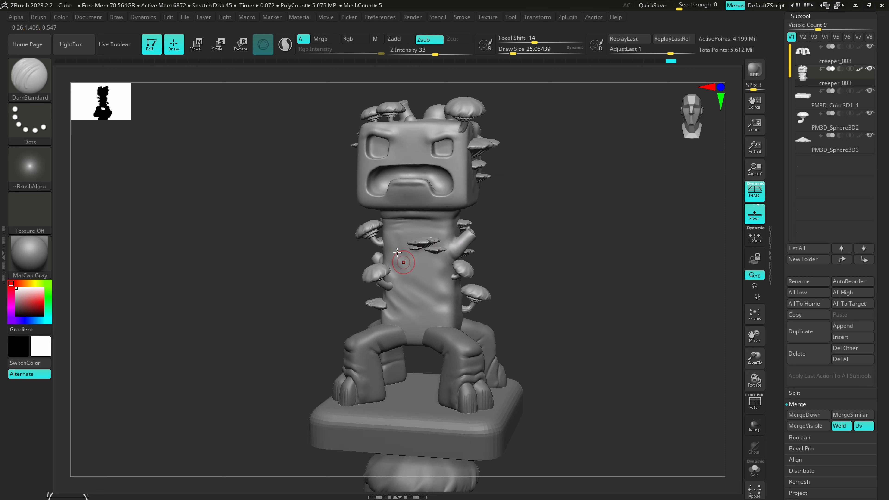
{"action": "left_click_drag", "start_coordinate": [416, 271], "coordinate": [454, 289]}
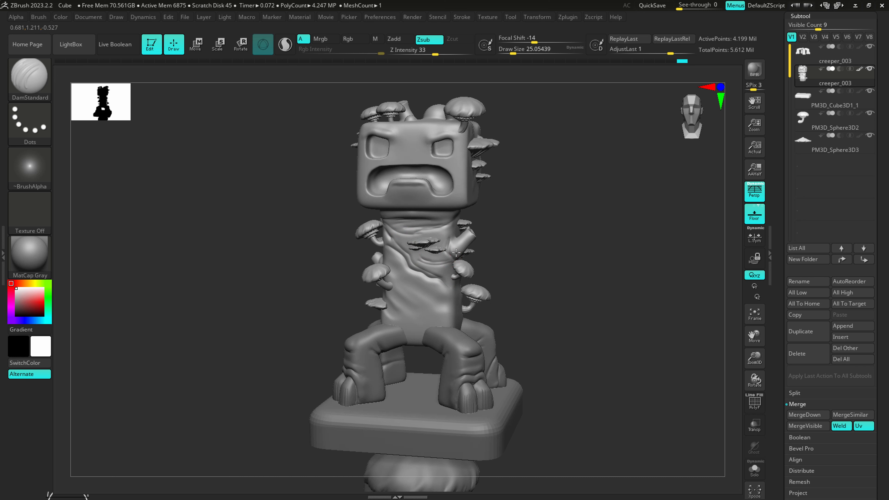
- Carve wrinkles into the chin below the mouth at draw size about 41 and smooth the strokes between the brows
{"action": "key", "text": "s"}
{"action": "left_click", "coordinate": [428, 196]}
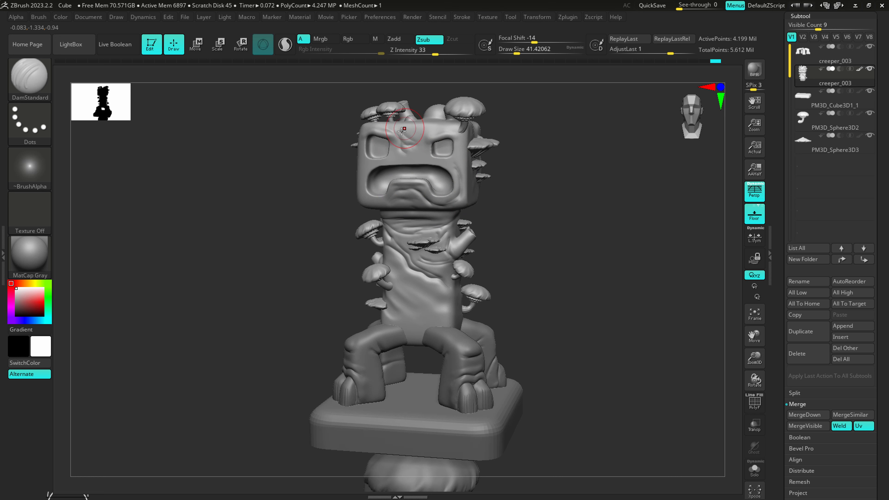
{"action": "left_click_drag", "start_coordinate": [414, 136], "coordinate": [406, 146], "text": "shift"}
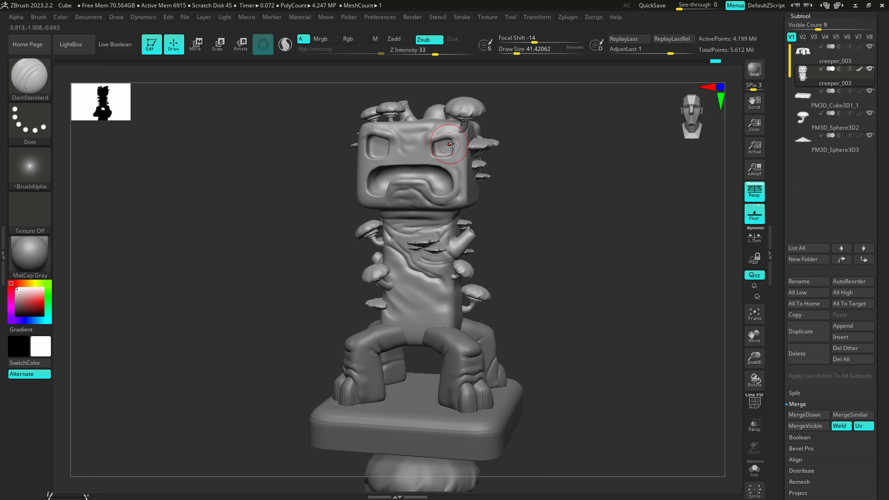
- Carve diagonal creases between the eyes and down the face's edge beside the mouth with DamStandard at draw size about 39
{"action": "right_click_drag", "start_coordinate": [458, 164], "coordinate": [427, 151]}
{"action": "key", "text": "s"}
{"action": "left_click_drag", "start_coordinate": [427, 151], "coordinate": [424, 151]}
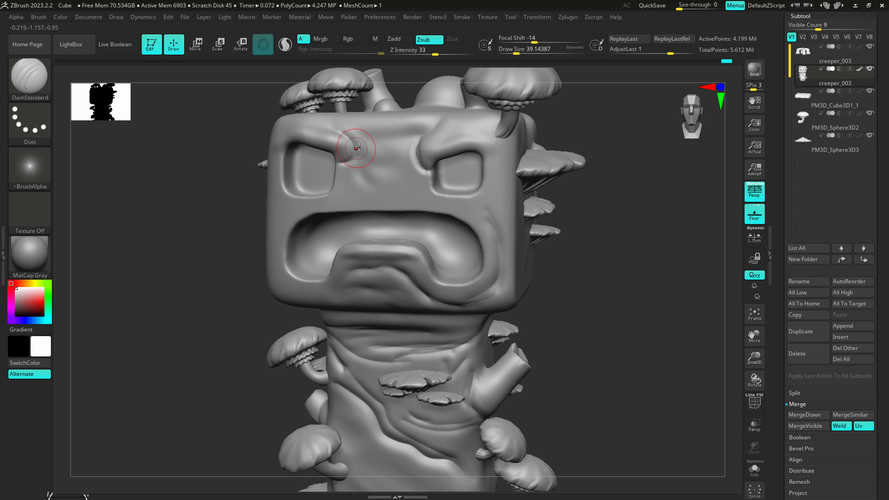
{"action": "mouse_move", "coordinate": [343, 126]}
{"action": "left_mouse_down"}
{"action": "mouse_move", "coordinate": [363, 156]}
{"action": "mouse_move", "coordinate": [396, 165]}
{"action": "mouse_move", "coordinate": [418, 195]}
{"action": "left_mouse_up"}
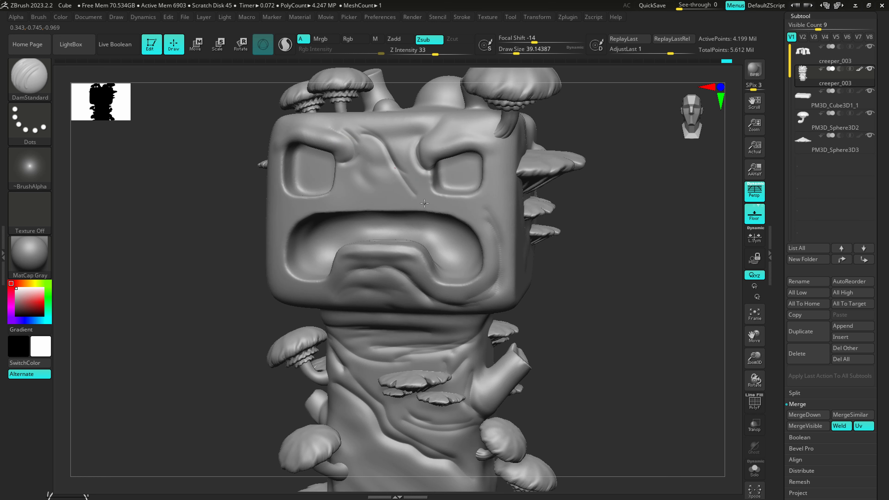
{"action": "left_click_drag", "start_coordinate": [374, 172], "coordinate": [408, 197]}
{"action": "mouse_move", "coordinate": [498, 210]}
{"action": "right_mouse_down", "text": "alt"}
{"action": "mouse_move", "coordinate": [483, 204]}
{"action": "mouse_move", "coordinate": [499, 204]}
{"action": "right_mouse_up", "text": "alt"}
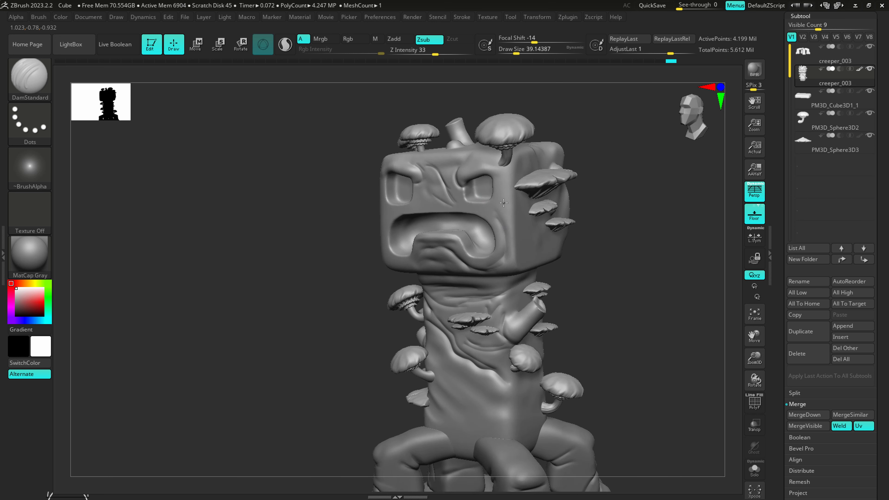
{"action": "key", "text": "ctrl+shift+z"}
{"action": "key", "text": "ctrl+shift+z"}
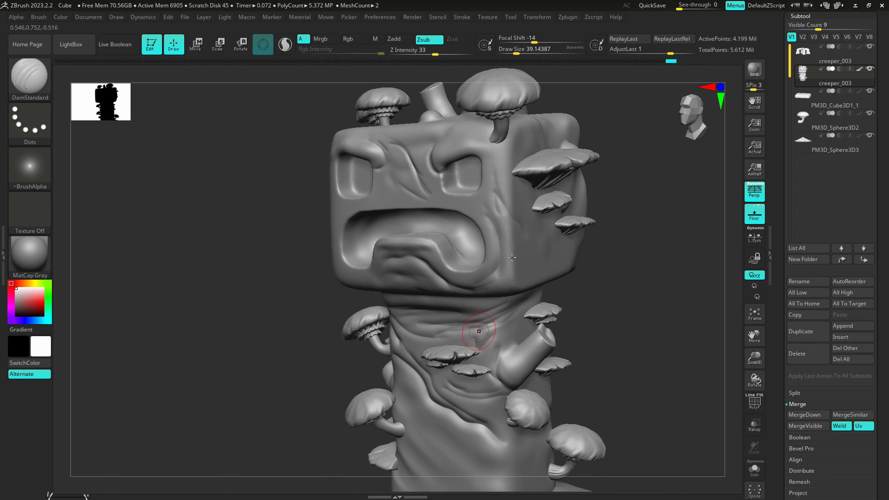
{"action": "key", "text": "ctrl+shift+z"}
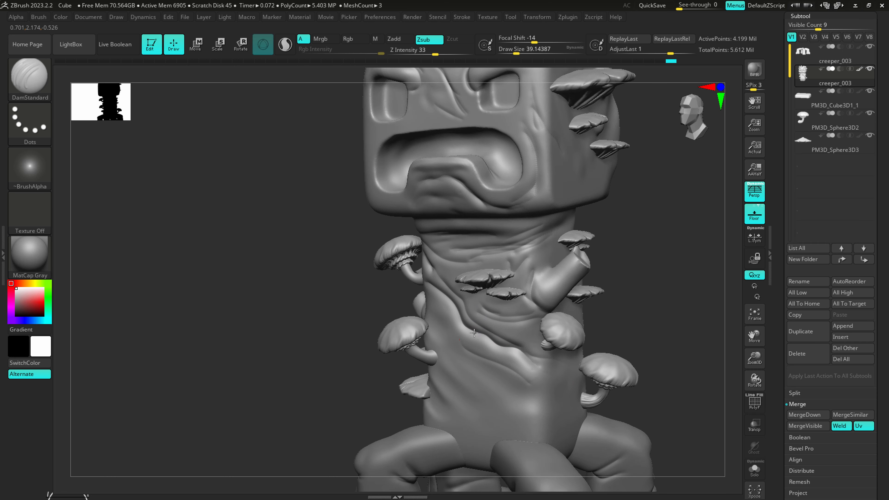
- Carve sweeping folds across the lower front of the trunk just above the legs with DamStandard
{"action": "mouse_move", "coordinate": [452, 399]}
{"action": "left_mouse_down"}
{"action": "mouse_move", "coordinate": [560, 414]}
{"action": "mouse_move", "coordinate": [518, 423]}
{"action": "left_mouse_up"}
{"action": "key", "text": "s"}
{"action": "mouse_move", "coordinate": [502, 428]}
{"action": "left_mouse_down"}
{"action": "mouse_move", "coordinate": [556, 415]}
{"action": "mouse_move", "coordinate": [497, 442]}
{"action": "left_mouse_up"}
{"action": "right_click_drag", "start_coordinate": [496, 442], "coordinate": [519, 430]}
{"action": "left_click_drag", "start_coordinate": [529, 428], "coordinate": [462, 457]}
{"action": "left_click_drag", "start_coordinate": [462, 457], "coordinate": [402, 429]}
{"action": "mouse_move", "coordinate": [443, 435]}
{"action": "left_mouse_down"}
{"action": "mouse_move", "coordinate": [459, 455]}
{"action": "mouse_move", "coordinate": [514, 417]}
{"action": "mouse_move", "coordinate": [521, 432]}
{"action": "left_mouse_up"}
{"action": "right_click_drag", "start_coordinate": [476, 376], "coordinate": [420, 314], "text": "alt"}
- Build up volume along the folds at the trunk's base with the ClayBuildup brush
{"action": "key", "text": "b"}
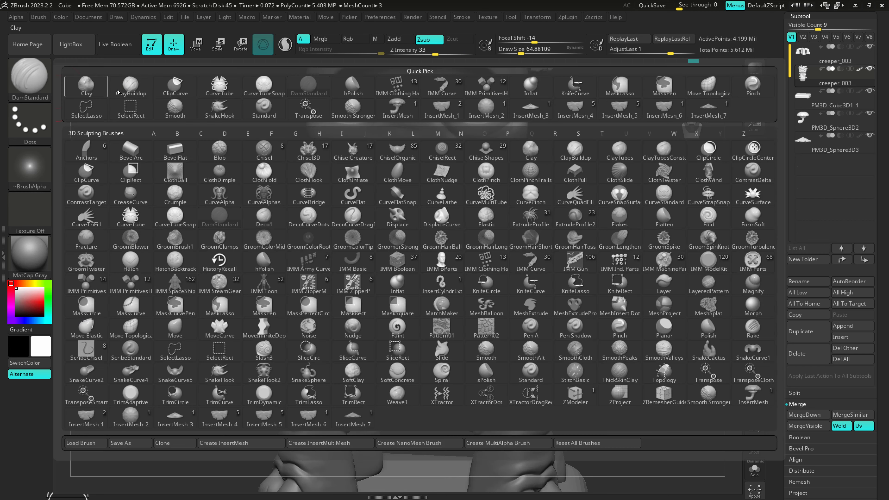
{"action": "key", "text": "c"}
{"action": "key", "text": "b"}
{"action": "key", "text": "s"}
{"action": "mouse_move", "coordinate": [446, 375]}
{"action": "left_mouse_down"}
{"action": "mouse_move", "coordinate": [487, 380]}
{"action": "mouse_move", "coordinate": [437, 385]}
{"action": "mouse_move", "coordinate": [463, 371]}
{"action": "mouse_move", "coordinate": [467, 378]}
{"action": "mouse_move", "coordinate": [445, 383]}
{"action": "mouse_move", "coordinate": [427, 415]}
{"action": "mouse_move", "coordinate": [475, 374]}
{"action": "mouse_move", "coordinate": [490, 378]}
{"action": "left_mouse_up"}
- Cut creases into the built-up folds where the trunk meets the front leg with DamStandard
{"action": "key", "text": "b"}
{"action": "key", "text": "d"}
{"action": "key", "text": "s"}
{"action": "right_click_drag", "start_coordinate": [560, 391], "coordinate": [498, 381]}
{"action": "left_click_drag", "start_coordinate": [513, 394], "coordinate": [482, 371]}
- Add more ClayBuildup volume to the folds around the lower trunk's corner and smooth the result
{"action": "key", "text": "b"}
{"action": "key", "text": "c"}
{"action": "key", "text": "b"}
{"action": "key", "text": "s"}
{"action": "mouse_move", "coordinate": [466, 369]}
{"action": "left_mouse_down"}
{"action": "mouse_move", "coordinate": [490, 372]}
{"action": "mouse_move", "coordinate": [518, 393]}
{"action": "left_mouse_up"}
{"action": "mouse_move", "coordinate": [501, 356]}
{"action": "left_mouse_down"}
{"action": "mouse_move", "coordinate": [544, 351]}
{"action": "mouse_move", "coordinate": [538, 360]}
{"action": "mouse_move", "coordinate": [506, 349]}
{"action": "mouse_move", "coordinate": [509, 364]}
{"action": "left_mouse_up"}
{"action": "key", "text": "s"}
{"action": "mouse_move", "coordinate": [508, 363]}
{"action": "left_mouse_down", "text": "shift"}
{"action": "mouse_move", "coordinate": [539, 354]}
{"action": "mouse_move", "coordinate": [511, 377]}
{"action": "mouse_move", "coordinate": [553, 373]}
{"action": "left_mouse_up", "text": "shift"}
- Raise a fold over the neighbouring leg joint on the trunk's side with the Standard brush at draw size about 39
{"action": "key", "text": "b"}
{"action": "key", "text": "d"}
{"action": "key", "text": "s"}
{"action": "key", "text": "s"}
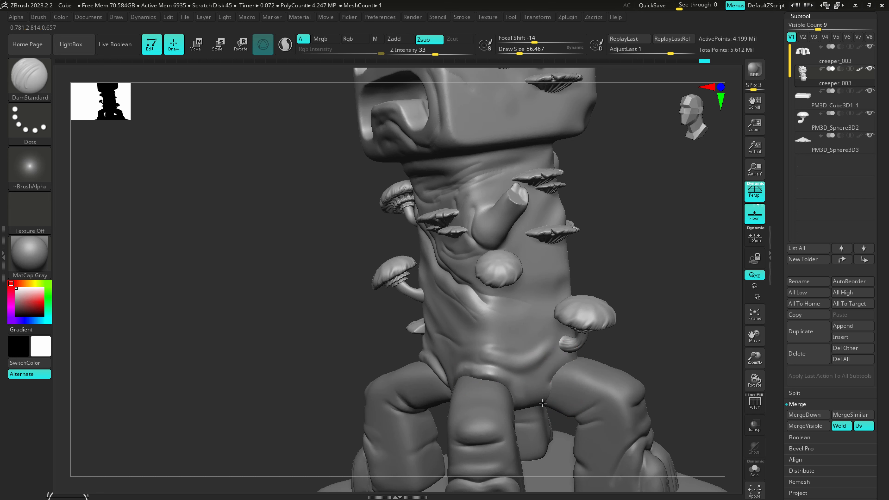
{"action": "right_click_drag", "start_coordinate": [552, 390], "coordinate": [476, 379]}
{"action": "key", "text": "b"}
{"action": "key", "text": "s"}
{"action": "key", "text": "t"}
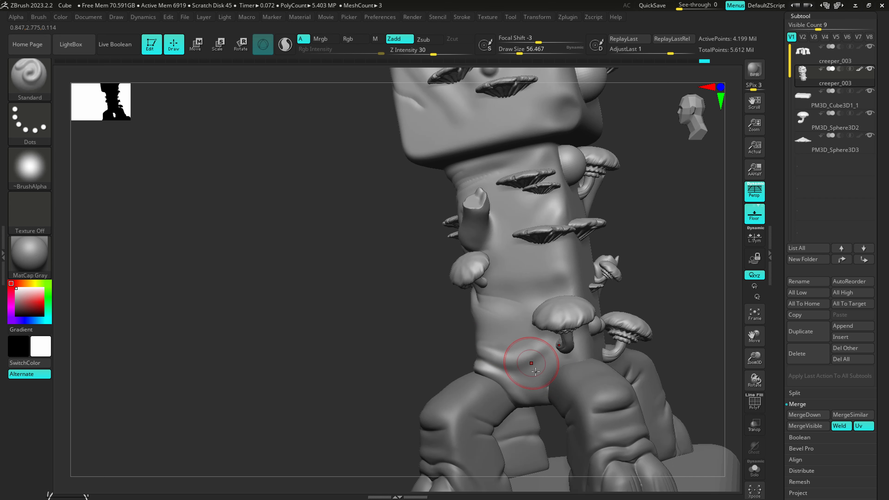
{"action": "key", "text": "s"}
{"action": "left_click", "coordinate": [535, 373]}
{"action": "left_click_drag", "start_coordinate": [580, 358], "coordinate": [545, 395]}
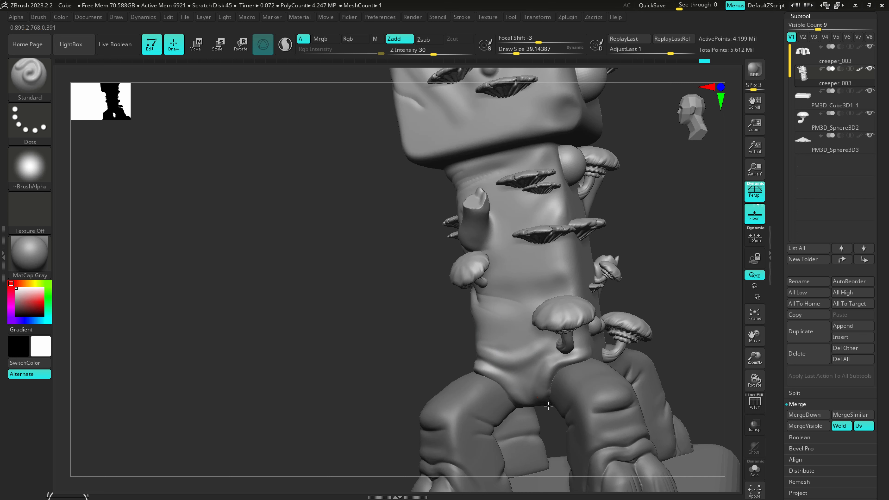
- Raise a ridge around the top of the leg on the trunk's far side with the Standard brush
{"action": "right_click_drag", "start_coordinate": [585, 369], "coordinate": [606, 357]}
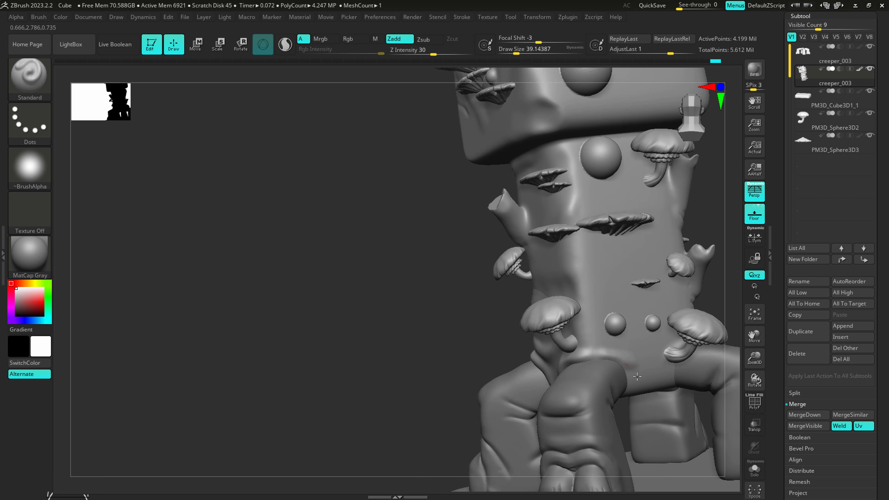
{"action": "left_click_drag", "start_coordinate": [636, 393], "coordinate": [601, 352]}
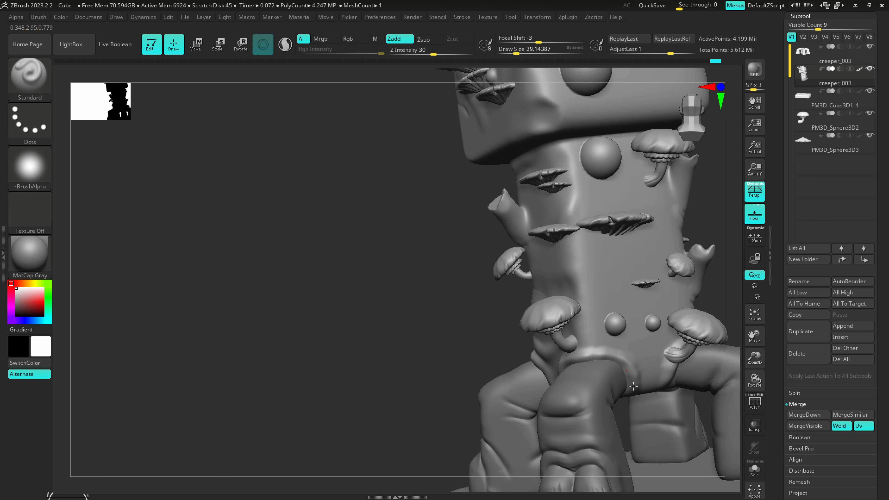
{"action": "mouse_move", "coordinate": [658, 384]}
{"action": "left_mouse_down"}
{"action": "mouse_move", "coordinate": [651, 357]}
{"action": "mouse_move", "coordinate": [639, 376]}
{"action": "left_mouse_up"}
- Refine the ridge around that leg joint with DamStandard creases and smoothing
{"action": "key", "text": "shift"}
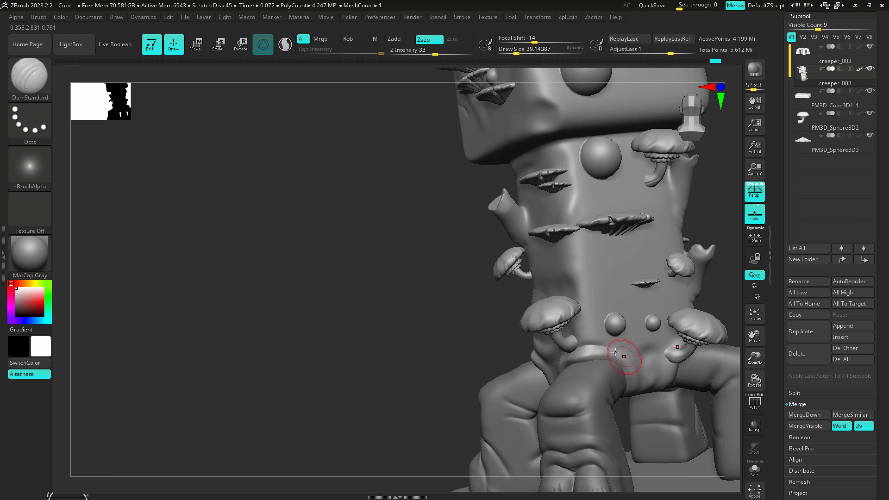
{"action": "key", "text": "shift"}
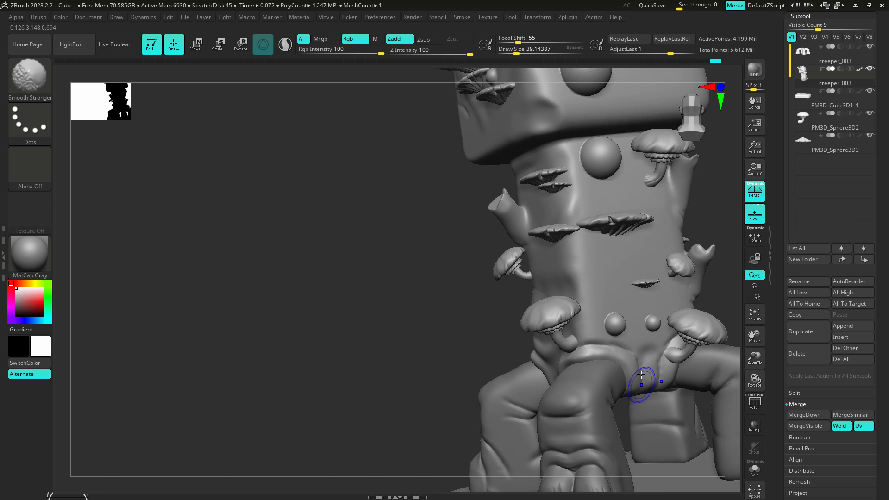
{"action": "left_click_drag", "start_coordinate": [619, 399], "coordinate": [665, 370]}
- Sharpen the creases in the V-shaped area of the trunk between the two legs with DamStandard
{"action": "left_click_drag", "start_coordinate": [594, 350], "coordinate": [548, 408]}
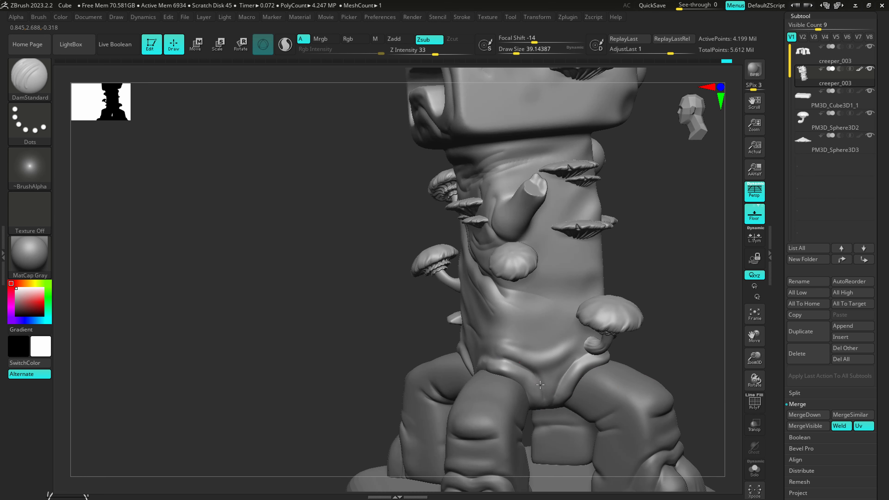
{"action": "key", "text": "ctrl+z"}
{"action": "key", "text": "ctrl+z"}
{"action": "key", "text": "ctrl+z"}
{"action": "key", "text": "ctrl+z"}
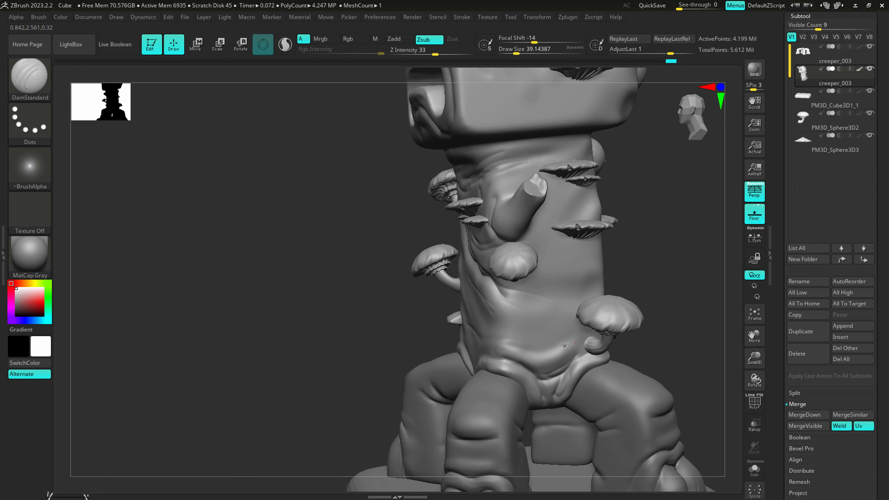
- Carve curved bark folds across the trunk's side, from above the legs up to the shelf mushrooms, with DamStandard
{"action": "left_click_drag", "start_coordinate": [519, 317], "coordinate": [582, 334]}
{"action": "mouse_move", "coordinate": [510, 297]}
{"action": "left_mouse_down"}
{"action": "mouse_move", "coordinate": [588, 329]}
{"action": "mouse_move", "coordinate": [564, 327]}
{"action": "left_mouse_up"}
{"action": "left_click_drag", "start_coordinate": [564, 328], "coordinate": [558, 325], "text": "shift"}
{"action": "mouse_move", "coordinate": [514, 356]}
{"action": "right_mouse_down", "text": "alt"}
{"action": "mouse_move", "coordinate": [497, 362]}
{"action": "mouse_move", "coordinate": [450, 350]}
{"action": "right_mouse_up", "text": "alt"}
{"action": "left_click_drag", "start_coordinate": [469, 276], "coordinate": [553, 300]}
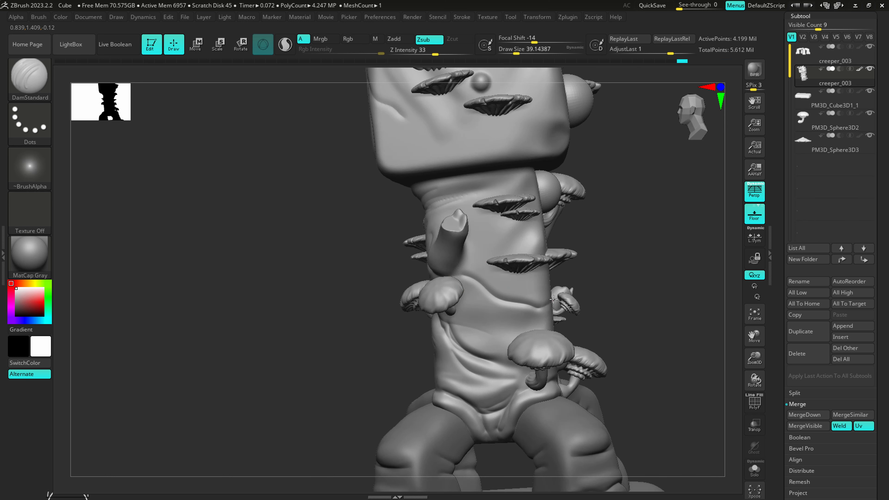
- Carve curved folds below and between the shelf mushrooms on the trunk's side with DamStandard
{"action": "right_click_drag", "start_coordinate": [551, 299], "coordinate": [517, 306]}
{"action": "left_click_drag", "start_coordinate": [533, 306], "coordinate": [576, 292]}
{"action": "left_click_drag", "start_coordinate": [539, 302], "coordinate": [562, 298]}
{"action": "left_click_drag", "start_coordinate": [528, 297], "coordinate": [566, 280]}
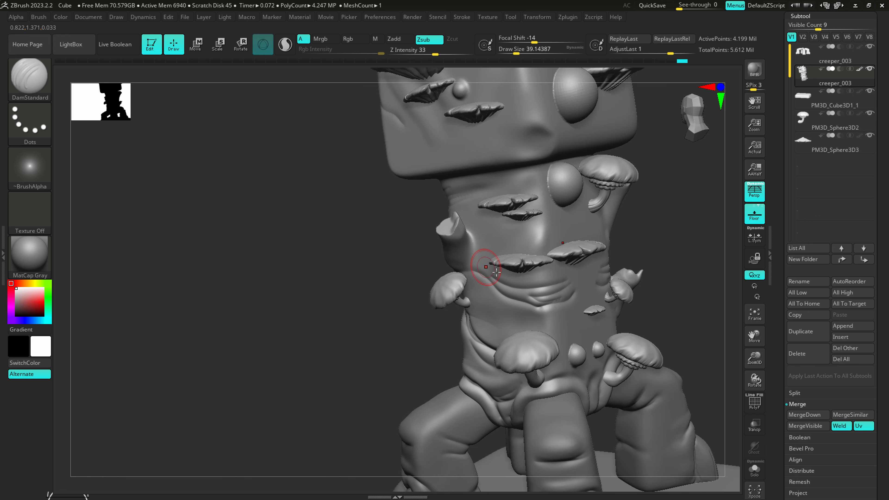
{"action": "left_click_drag", "start_coordinate": [533, 238], "coordinate": [539, 234]}
{"action": "left_click_drag", "start_coordinate": [485, 239], "coordinate": [522, 242]}
{"action": "left_click_drag", "start_coordinate": [460, 203], "coordinate": [492, 226]}
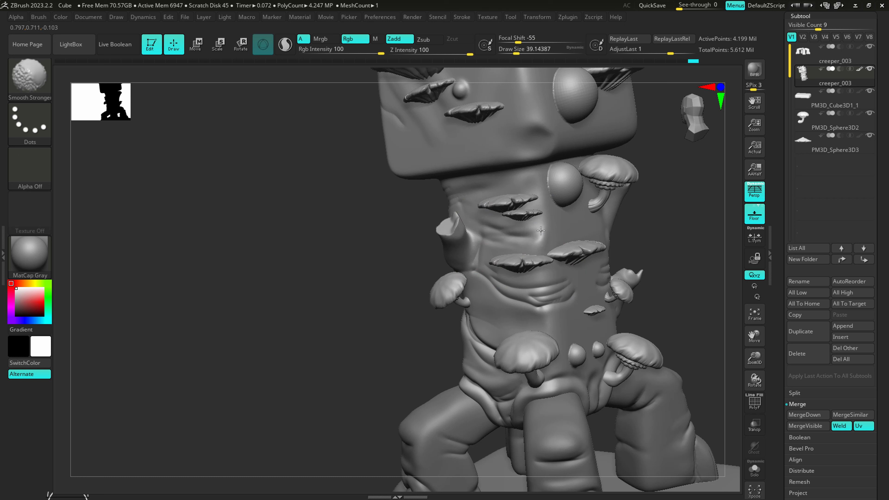
- Smooth those trunk folds and add finer DamStandard wrinkles between the shelf mushrooms and the large mushroom below them
{"action": "left_click_drag", "start_coordinate": [525, 287], "coordinate": [486, 325], "text": "shift"}
{"action": "left_click_drag", "start_coordinate": [551, 307], "coordinate": [497, 306]}
{"action": "mouse_move", "coordinate": [551, 321]}
{"action": "left_mouse_down"}
{"action": "mouse_move", "coordinate": [506, 313]}
{"action": "mouse_move", "coordinate": [487, 297]}
{"action": "mouse_move", "coordinate": [551, 318]}
{"action": "left_mouse_up"}
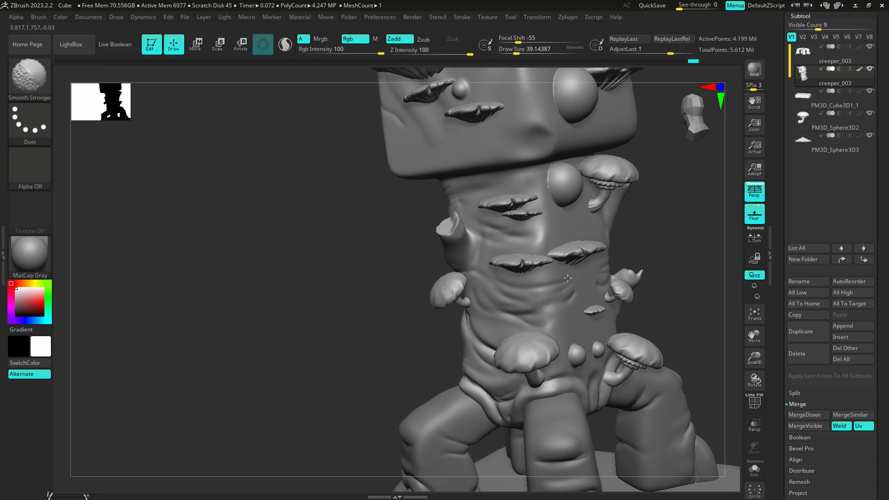
{"action": "left_click_drag", "start_coordinate": [554, 231], "coordinate": [550, 245], "text": "shift"}
{"action": "left_click_drag", "start_coordinate": [575, 217], "coordinate": [539, 233]}
- Carve sweeping bark folds over the head's corner and around its shelf mushrooms with DamStandard, softening them with smoothing
{"action": "right_click_drag", "start_coordinate": [561, 119], "coordinate": [559, 232], "text": "alt"}
{"action": "left_click_drag", "start_coordinate": [559, 232], "coordinate": [516, 264]}
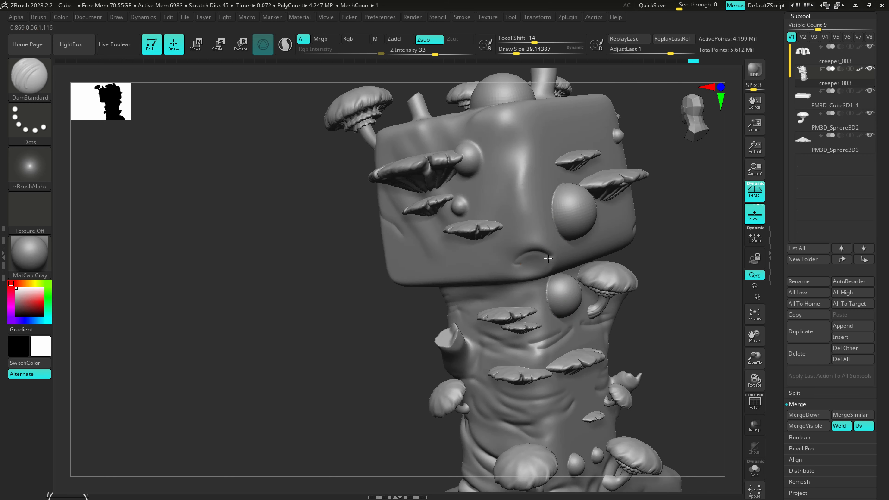
{"action": "mouse_move", "coordinate": [554, 145]}
{"action": "left_mouse_down"}
{"action": "mouse_move", "coordinate": [491, 252]}
{"action": "mouse_move", "coordinate": [517, 241]}
{"action": "mouse_move", "coordinate": [407, 242]}
{"action": "mouse_move", "coordinate": [499, 269]}
{"action": "left_mouse_up"}
{"action": "mouse_move", "coordinate": [418, 247]}
{"action": "left_mouse_down"}
{"action": "mouse_move", "coordinate": [518, 258]}
{"action": "mouse_move", "coordinate": [410, 241]}
{"action": "left_mouse_up"}
{"action": "mouse_move", "coordinate": [499, 257]}
{"action": "left_mouse_down", "text": "shift"}
{"action": "mouse_move", "coordinate": [534, 199]}
{"action": "mouse_move", "coordinate": [619, 138]}
{"action": "mouse_move", "coordinate": [468, 191]}
{"action": "left_mouse_up", "text": "shift"}
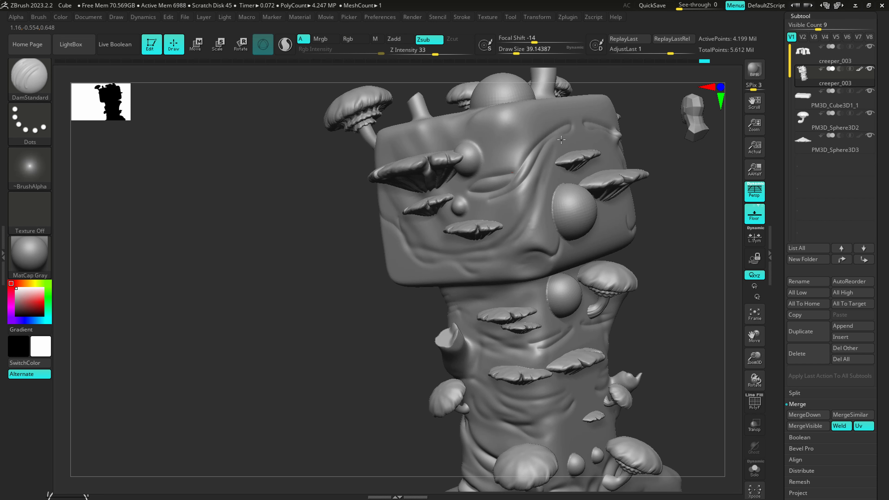
{"action": "mouse_move", "coordinate": [569, 119]}
{"action": "left_mouse_down"}
{"action": "mouse_move", "coordinate": [474, 184]}
{"action": "mouse_move", "coordinate": [542, 150]}
{"action": "mouse_move", "coordinate": [572, 118]}
{"action": "left_mouse_up"}
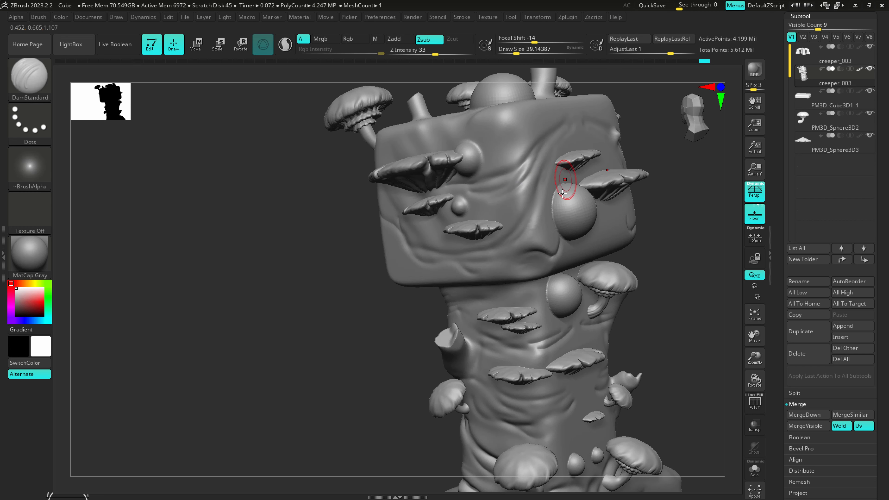
- Build up a raised ring around the head's large sphere with ClayBuildup at a draw size of about 25
{"action": "right_click_drag", "start_coordinate": [560, 199], "coordinate": [512, 165]}
{"action": "key", "text": "b"}
{"action": "key", "text": "c"}
{"action": "key", "text": "b"}
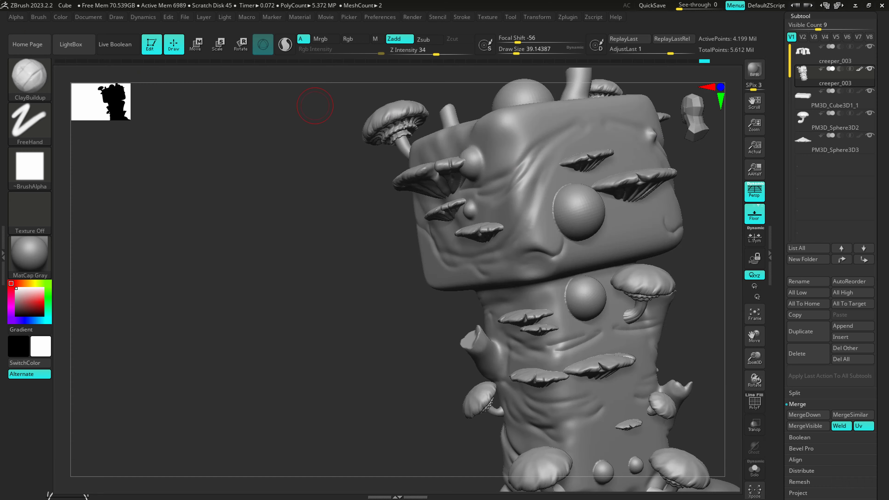
{"action": "key", "text": "s"}
{"action": "mouse_move", "coordinate": [558, 191]}
{"action": "left_mouse_down"}
{"action": "mouse_move", "coordinate": [559, 235]}
{"action": "mouse_move", "coordinate": [580, 246]}
{"action": "mouse_move", "coordinate": [574, 236]}
{"action": "mouse_move", "coordinate": [582, 242]}
{"action": "mouse_move", "coordinate": [604, 226]}
{"action": "mouse_move", "coordinate": [560, 203]}
{"action": "mouse_move", "coordinate": [574, 206]}
{"action": "left_mouse_up"}
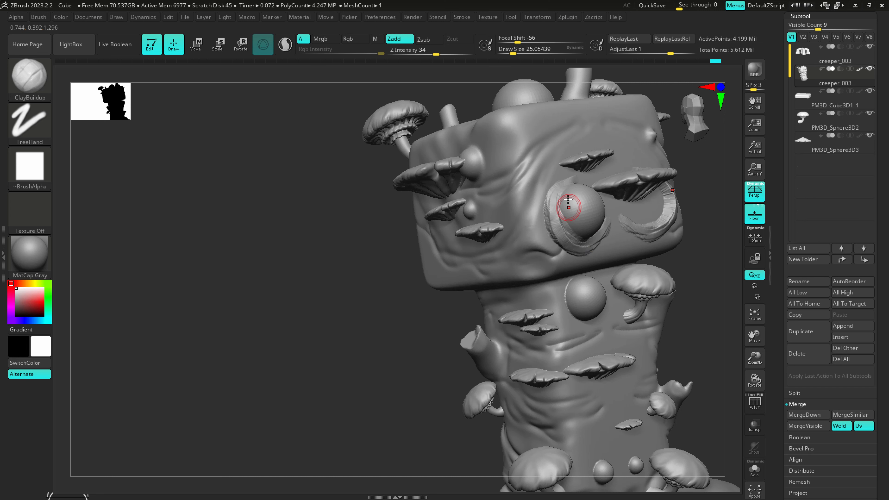
- Crease the ring around the sphere with DamStandard and smooth it together with its mirrored copy
{"action": "key", "text": "b"}
{"action": "key", "text": "d"}
{"action": "key", "text": "s"}
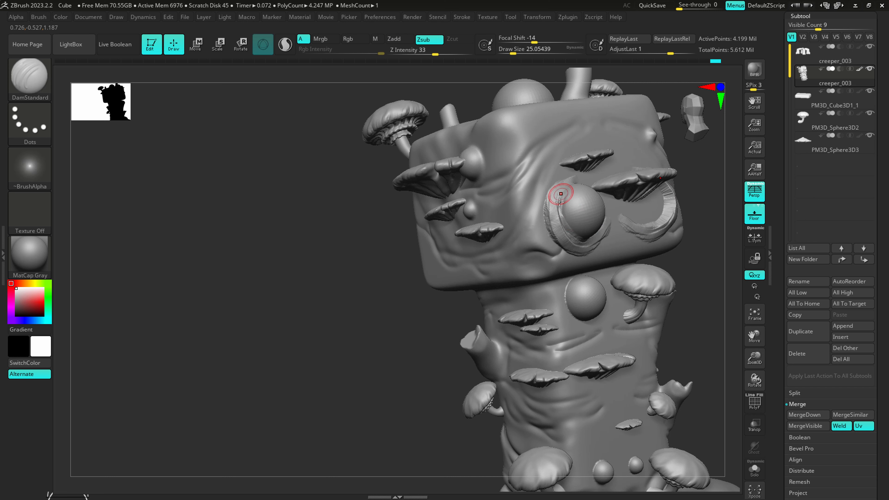
{"action": "mouse_move", "coordinate": [559, 202]}
{"action": "left_mouse_down"}
{"action": "mouse_move", "coordinate": [617, 227]}
{"action": "mouse_move", "coordinate": [601, 233]}
{"action": "mouse_move", "coordinate": [570, 175]}
{"action": "left_mouse_up"}
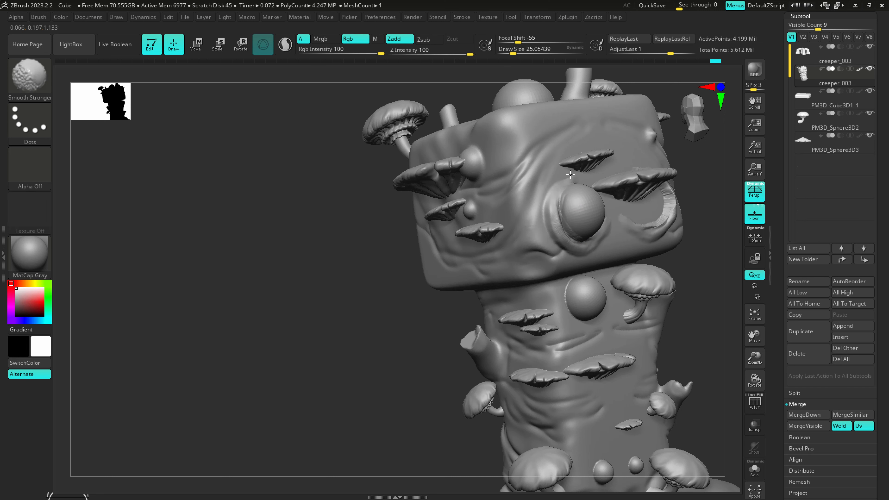
{"action": "left_click_drag", "start_coordinate": [663, 222], "coordinate": [667, 204], "text": "shift"}
{"action": "right_click_drag", "start_coordinate": [657, 221], "coordinate": [641, 225]}
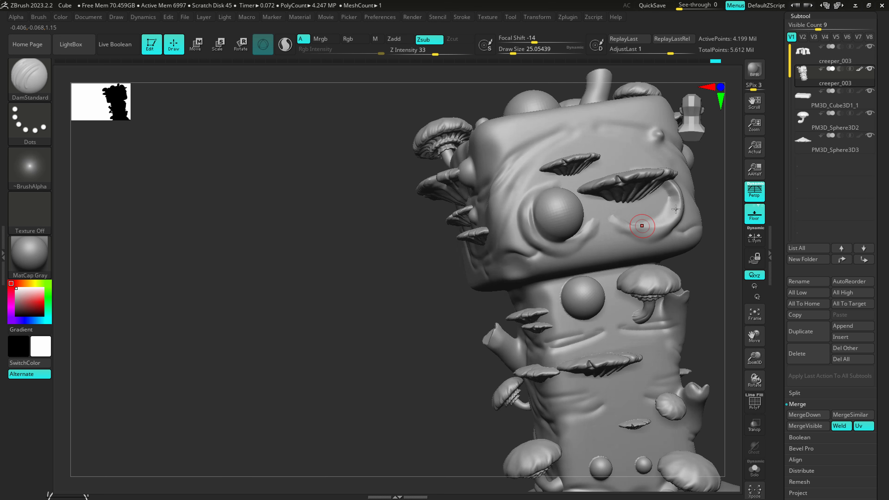
{"action": "mouse_move", "coordinate": [668, 203]}
{"action": "left_mouse_down", "text": "shift"}
{"action": "mouse_move", "coordinate": [674, 192]}
{"action": "mouse_move", "coordinate": [685, 208]}
{"action": "mouse_move", "coordinate": [667, 223]}
{"action": "left_mouse_up", "text": "shift"}
- Flatten the mirrored ring beside the head's large shelf mushroom with hPolish at a draw size of about 46
{"action": "key", "text": "b"}
{"action": "key", "text": "t"}
{"action": "key", "text": "d"}
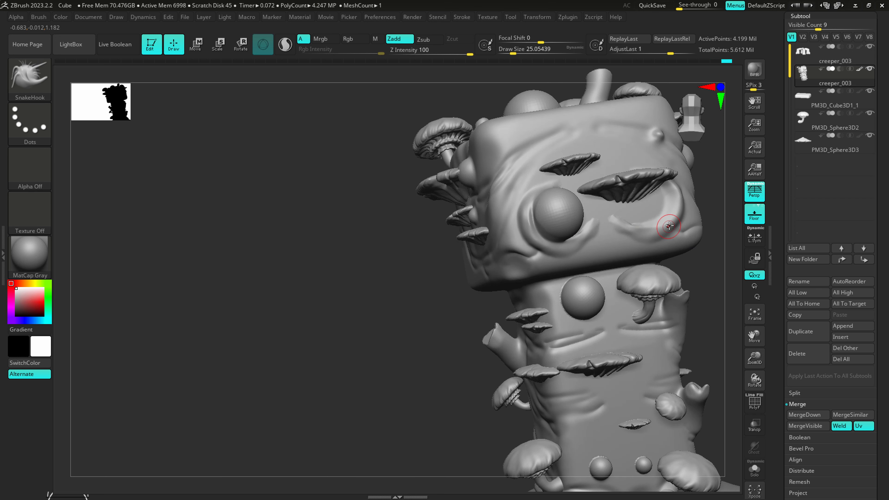
{"action": "key", "text": "b"}
{"action": "key", "text": "h"}
{"action": "key", "text": "p"}
{"action": "right_click_drag", "start_coordinate": [681, 213], "coordinate": [667, 220]}
{"action": "key", "text": "s"}
{"action": "mouse_move", "coordinate": [665, 220]}
{"action": "left_mouse_down"}
{"action": "mouse_move", "coordinate": [680, 211]}
{"action": "mouse_move", "coordinate": [636, 233]}
{"action": "mouse_move", "coordinate": [617, 230]}
{"action": "mouse_move", "coordinate": [688, 213]}
{"action": "left_mouse_up"}
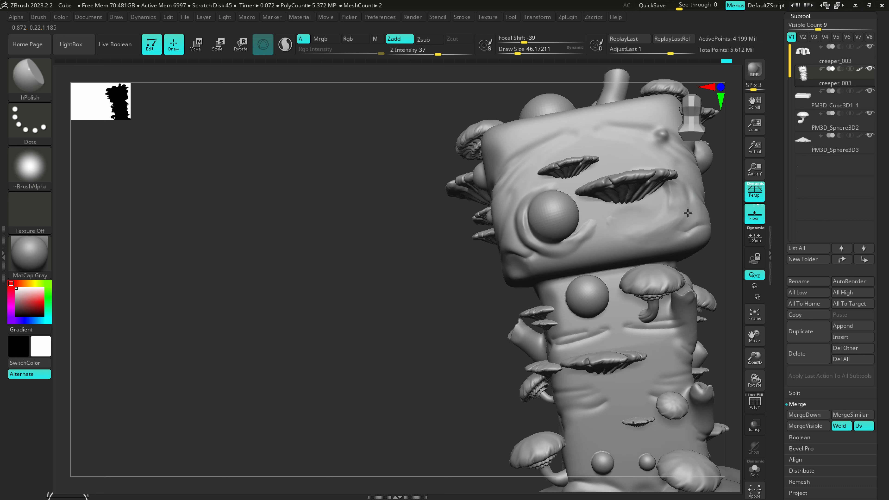
- Raise diagonal folds below the head's large shelf mushroom with the Standard brush, reducing the draw size to about 33
{"action": "mouse_move", "coordinate": [632, 267]}
{"action": "right_mouse_down", "text": "alt"}
{"action": "mouse_move", "coordinate": [422, 302]}
{"action": "mouse_move", "coordinate": [437, 248]}
{"action": "right_mouse_up", "text": "alt"}
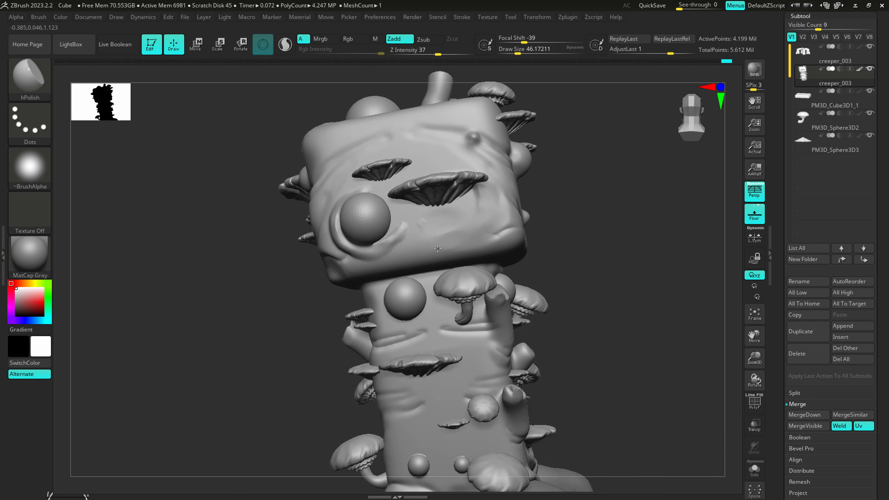
{"action": "key", "text": "b"}
{"action": "key", "text": "s"}
{"action": "key", "text": "t"}
{"action": "key", "text": "s"}
{"action": "left_click", "coordinate": [439, 253]}
{"action": "left_click_drag", "start_coordinate": [432, 259], "coordinate": [497, 212]}
{"action": "mouse_move", "coordinate": [441, 258]}
{"action": "left_mouse_down"}
{"action": "mouse_move", "coordinate": [485, 230]}
{"action": "mouse_move", "coordinate": [416, 260]}
{"action": "mouse_move", "coordinate": [446, 237]}
{"action": "left_mouse_up"}
{"action": "key", "text": "s"}
{"action": "left_click", "coordinate": [469, 242]}
{"action": "key", "text": "shift"}
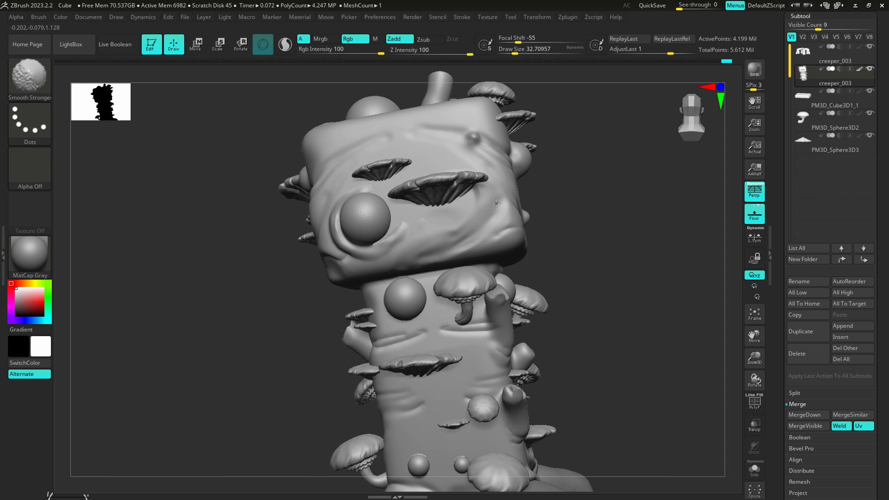
- Add Standard brush wrinkles across the head's back above the shelf mushrooms and smooth them
{"action": "right_click_drag", "start_coordinate": [504, 214], "coordinate": [503, 202]}
{"action": "right_click_drag", "start_coordinate": [460, 115], "coordinate": [463, 203], "text": "alt"}
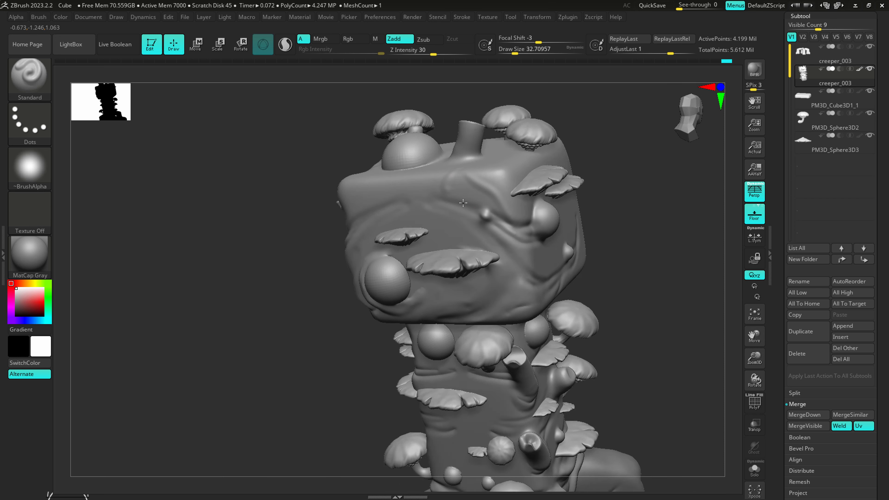
{"action": "key", "text": "shift"}
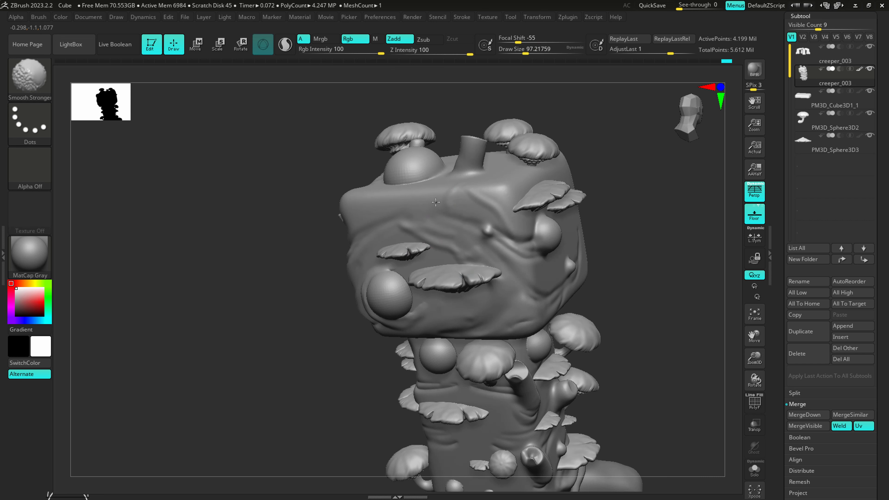
{"action": "key", "text": "shift"}
- Raise a fold across the trunk's front just above the legs with the Standard brush at a draw size of about 44
{"action": "mouse_move", "coordinate": [510, 191]}
{"action": "right_mouse_down", "text": "ctrl"}
{"action": "mouse_move", "coordinate": [469, 293]}
{"action": "mouse_move", "coordinate": [336, 329]}
{"action": "right_mouse_up", "text": "ctrl"}
{"action": "right_click_drag", "start_coordinate": [487, 343], "coordinate": [430, 310], "text": "ctrl"}
{"action": "key", "text": "s"}
{"action": "mouse_move", "coordinate": [347, 274]}
{"action": "left_mouse_down"}
{"action": "mouse_move", "coordinate": [332, 274]}
{"action": "mouse_move", "coordinate": [412, 330]}
{"action": "left_mouse_up"}
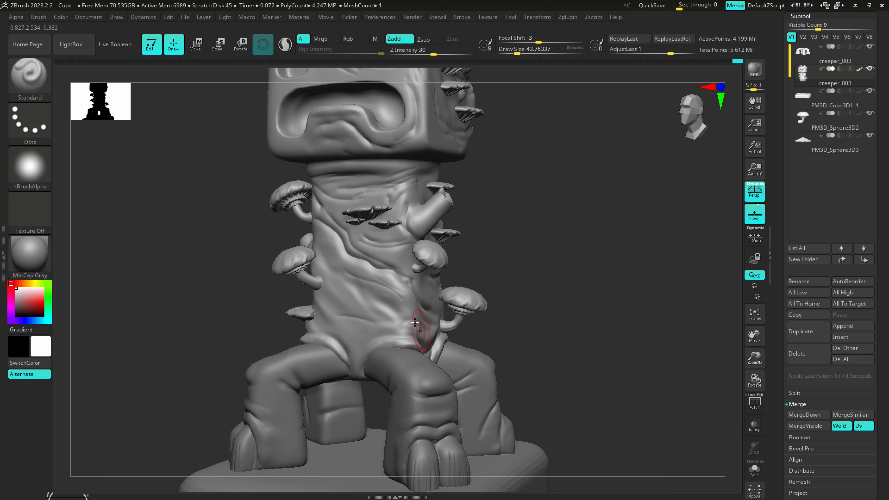
- Carve diagonal bark folds across the lower front of the trunk with DamStandard and smooth them
{"action": "key", "text": "b"}
{"action": "key", "text": "d"}
{"action": "key", "text": "s"}
{"action": "left_click_drag", "start_coordinate": [325, 316], "coordinate": [357, 329]}
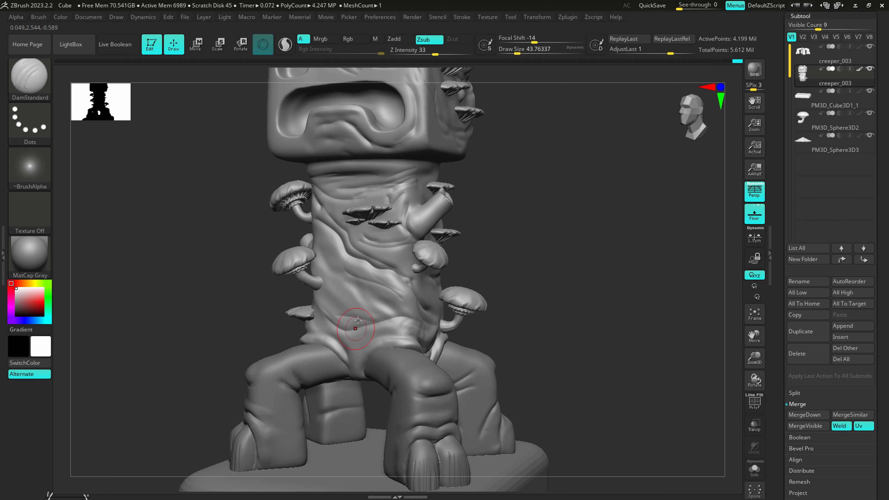
{"action": "mouse_move", "coordinate": [329, 263]}
{"action": "left_mouse_down"}
{"action": "mouse_move", "coordinate": [348, 300]}
{"action": "mouse_move", "coordinate": [389, 308]}
{"action": "mouse_move", "coordinate": [371, 259]}
{"action": "mouse_move", "coordinate": [419, 310]}
{"action": "left_mouse_up"}
{"action": "key", "text": "shift"}
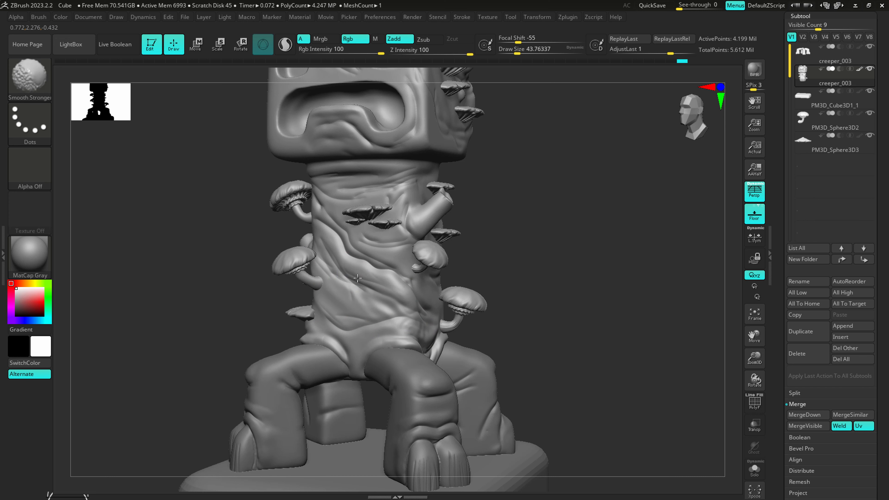
- Carve wrinkles around the upper front of the trunk beneath the head with DamStandard at a draw size of about 41
{"action": "right_click_drag", "start_coordinate": [436, 316], "coordinate": [406, 276], "text": "ctrl"}
{"action": "key", "text": "s"}
{"action": "left_click_drag", "start_coordinate": [382, 258], "coordinate": [412, 260]}
{"action": "right_click_drag", "start_coordinate": [344, 221], "coordinate": [355, 239]}
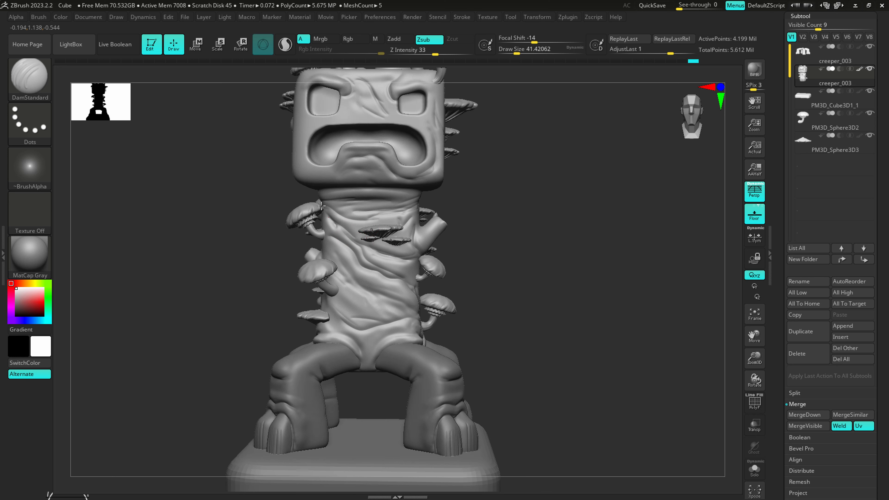
{"action": "left_click_drag", "start_coordinate": [341, 226], "coordinate": [333, 215]}
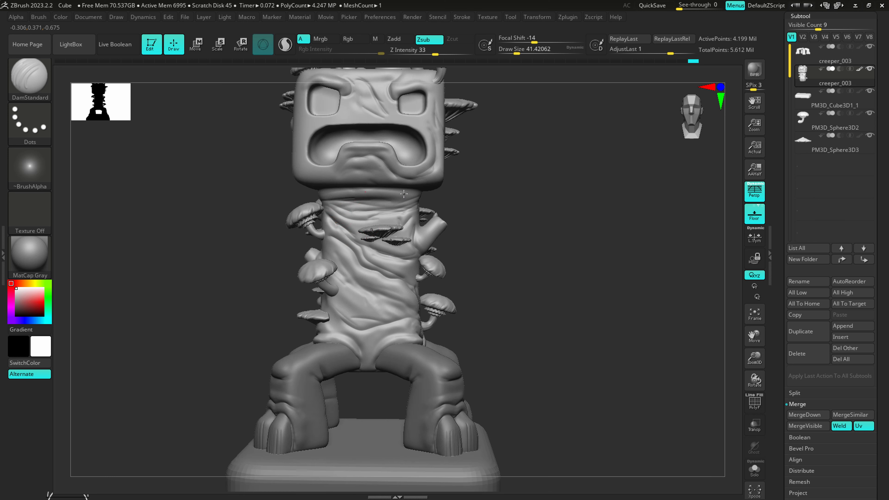
- Crease the head's lower corner beside the mouth and its adjoining side face with DamStandard, softening the strokes
{"action": "right_click_drag", "start_coordinate": [322, 157], "coordinate": [306, 178]}
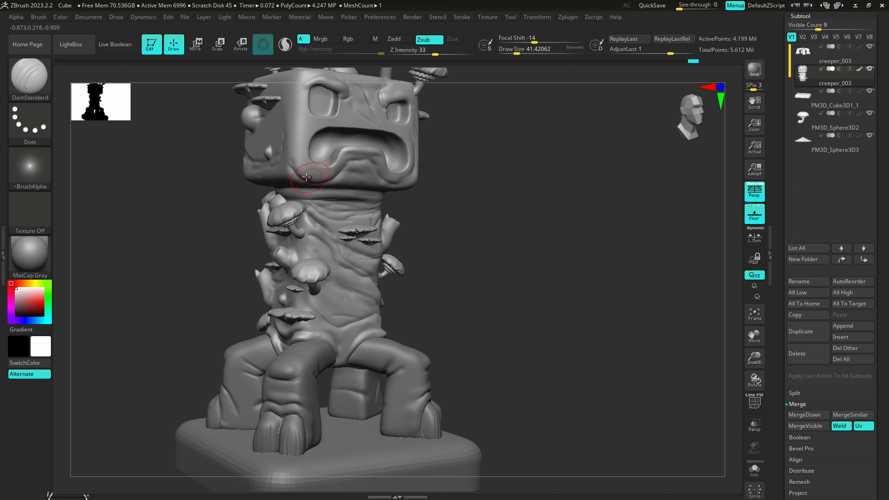
{"action": "key", "text": "shift"}
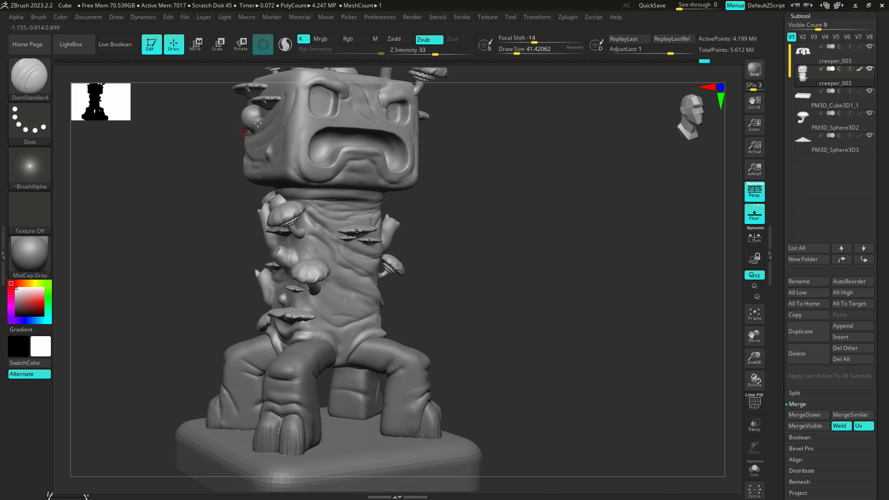
{"action": "right_click_drag", "start_coordinate": [258, 123], "coordinate": [288, 118]}
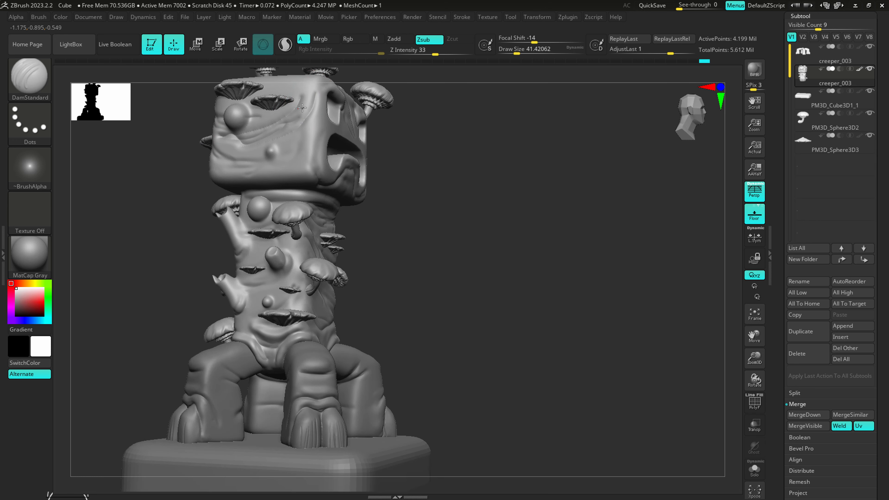
{"action": "key", "text": "shift"}
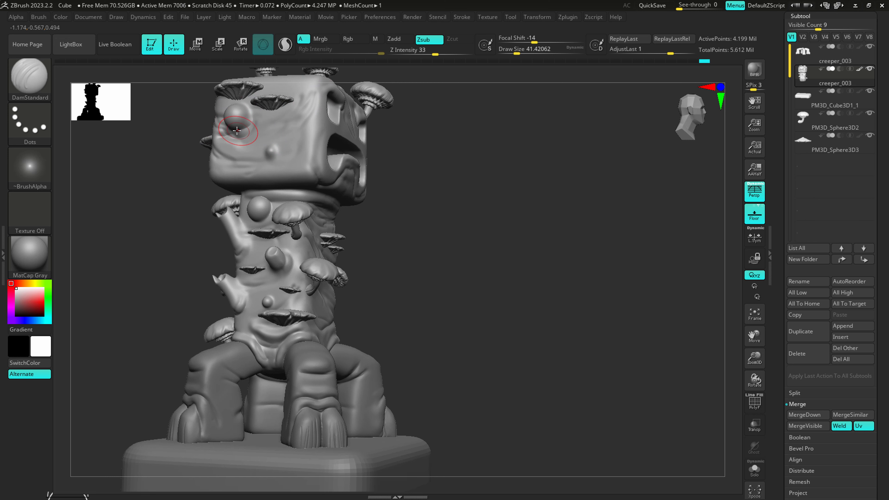
- Raise small wrinkles around the sphere on the head's side with the Standard brush at a draw size of about 22
{"action": "key", "text": "b"}
{"action": "key", "text": "s"}
{"action": "key", "text": "t"}
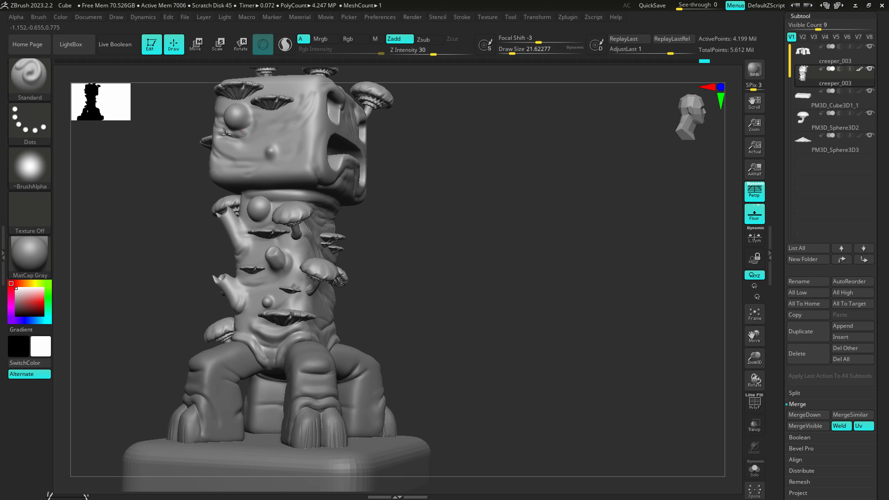
{"action": "key", "text": "shift"}
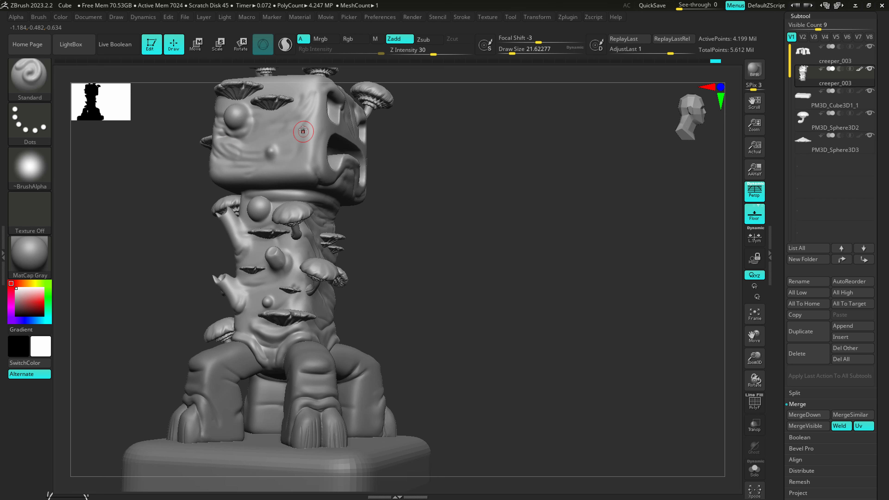
- Raise soft ridges on the head's opposite side, near the front edge and shelf mushrooms, with the Standard brush
{"action": "key", "text": "s"}
{"action": "mouse_move", "coordinate": [388, 184]}
{"action": "left_mouse_down"}
{"action": "mouse_move", "coordinate": [366, 187]}
{"action": "mouse_move", "coordinate": [430, 126]}
{"action": "left_mouse_up"}
{"action": "left_click_drag", "start_coordinate": [451, 228], "coordinate": [444, 141]}
{"action": "key", "text": "shift"}
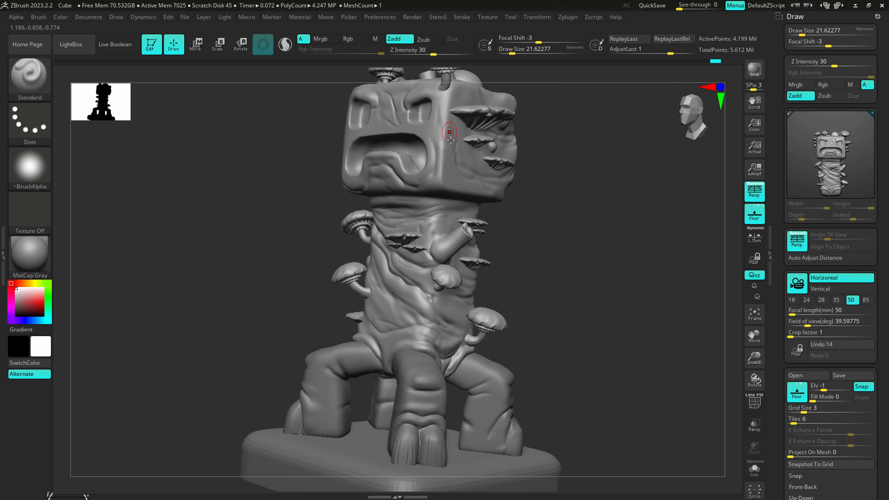
- Carve wrinkles into that side of the head and its front edge with DamStandard at a draw size of about 31
{"action": "key", "text": "b"}
{"action": "key", "text": "d"}
{"action": "key", "text": "s"}
{"action": "right_click_drag", "start_coordinate": [453, 99], "coordinate": [478, 149], "text": "ctrl"}
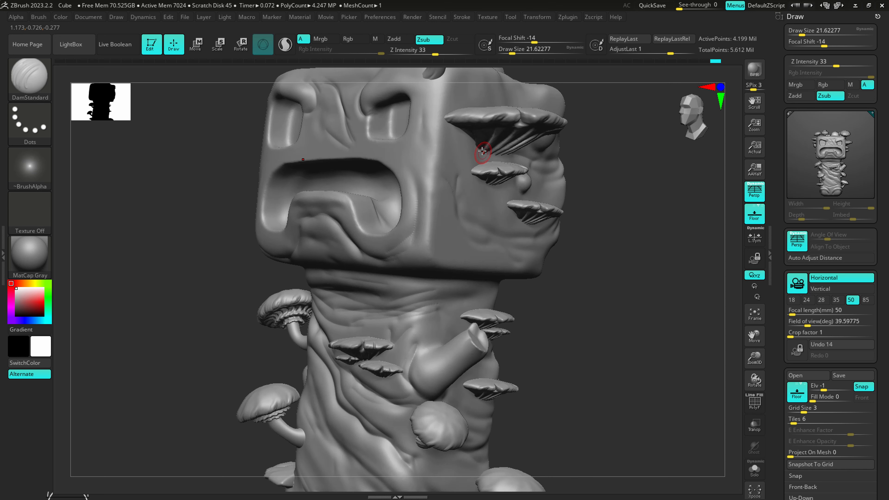
{"action": "key", "text": "s"}
{"action": "left_click_drag", "start_coordinate": [478, 150], "coordinate": [480, 149]}
{"action": "key", "text": "shift"}
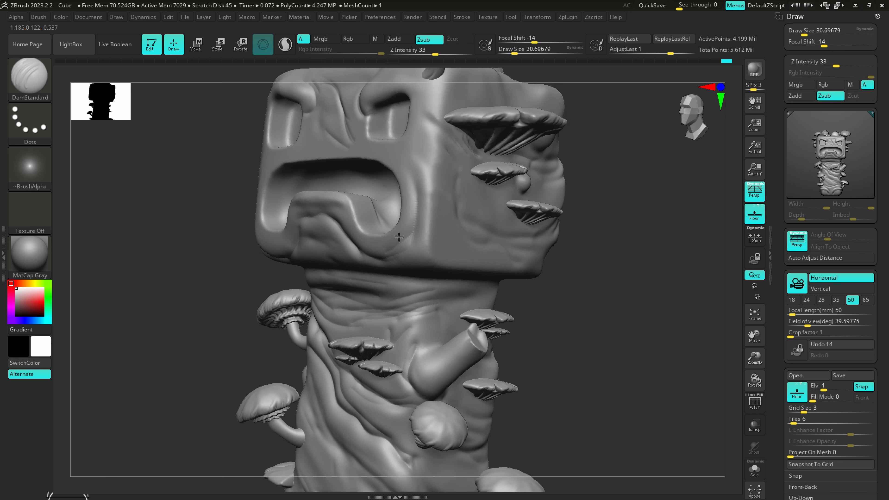
- Deepen the folds at the trunk's front base with DamStandard, then build up and smooth the area between the legs using ClayBuildup
{"action": "key", "text": "f"}
{"action": "left_click_drag", "start_coordinate": [323, 245], "coordinate": [397, 369]}
{"action": "right_click_drag", "start_coordinate": [403, 378], "coordinate": [378, 403], "text": "ctrl"}
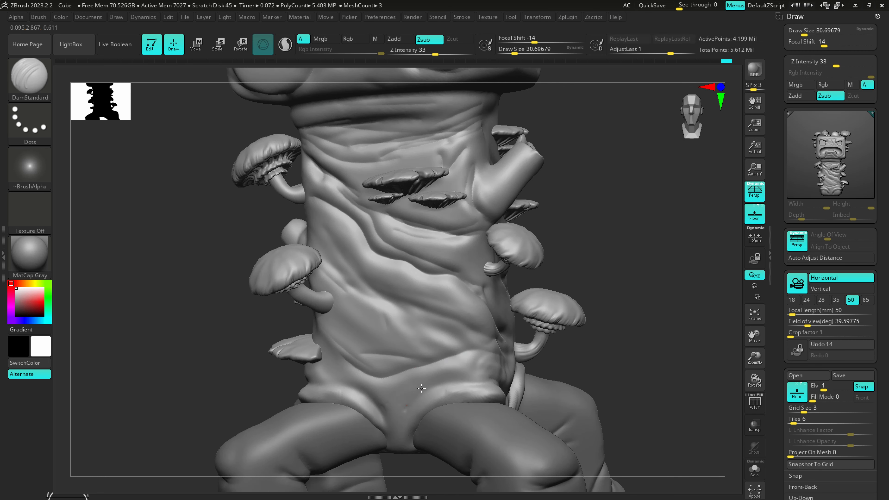
{"action": "mouse_move", "coordinate": [401, 412]}
{"action": "left_mouse_down"}
{"action": "mouse_move", "coordinate": [457, 375]}
{"action": "mouse_move", "coordinate": [491, 379]}
{"action": "left_mouse_up"}
{"action": "mouse_move", "coordinate": [429, 389]}
{"action": "left_mouse_down"}
{"action": "mouse_move", "coordinate": [485, 370]}
{"action": "mouse_move", "coordinate": [396, 401]}
{"action": "mouse_move", "coordinate": [448, 384]}
{"action": "mouse_move", "coordinate": [403, 386]}
{"action": "mouse_move", "coordinate": [455, 355]}
{"action": "mouse_move", "coordinate": [416, 402]}
{"action": "mouse_move", "coordinate": [475, 373]}
{"action": "left_mouse_up"}
{"action": "key", "text": "b"}
{"action": "key", "text": "c"}
{"action": "key", "text": "b"}
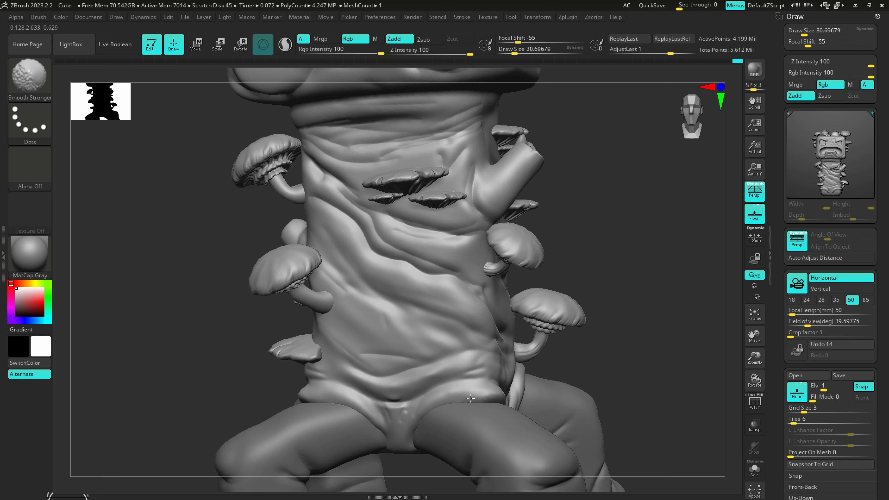
- Carve DamStandard creases on the trunk between the branch stub and the underside of the head
{"action": "mouse_move", "coordinate": [479, 379]}
{"action": "right_mouse_down", "text": "alt"}
{"action": "mouse_move", "coordinate": [434, 372]}
{"action": "mouse_move", "coordinate": [504, 365]}
{"action": "mouse_move", "coordinate": [473, 403]}
{"action": "mouse_move", "coordinate": [442, 397]}
{"action": "mouse_move", "coordinate": [494, 329]}
{"action": "mouse_move", "coordinate": [487, 294]}
{"action": "right_mouse_up", "text": "alt"}
{"action": "key", "text": "b"}
{"action": "key", "text": "c"}
{"action": "key", "text": "b"}
{"action": "key", "text": "b"}
{"action": "key", "text": "d"}
{"action": "key", "text": "s"}
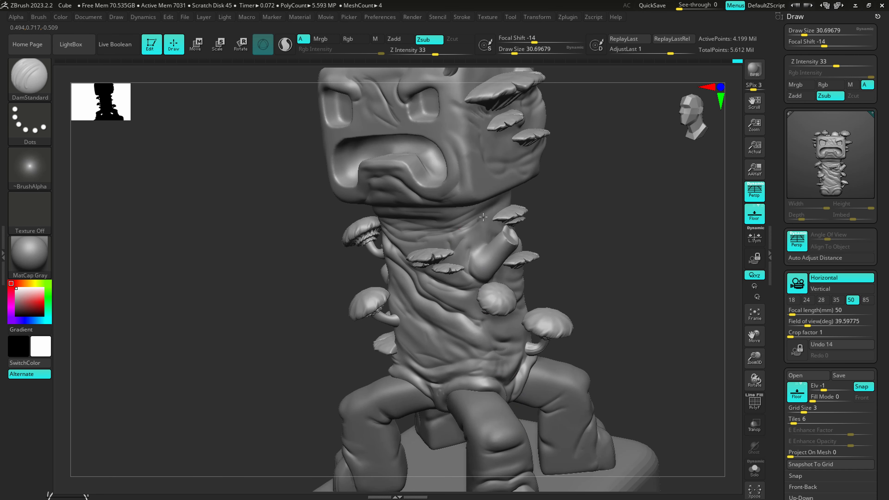
{"action": "mouse_move", "coordinate": [455, 235]}
{"action": "left_mouse_down"}
{"action": "mouse_move", "coordinate": [521, 205]}
{"action": "mouse_move", "coordinate": [513, 192]}
{"action": "mouse_move", "coordinate": [492, 199]}
{"action": "left_mouse_up"}
- Reshape the trunk's side profile below the head with the SnakeHook brush at a draw size of about 97
{"action": "right_click_drag", "start_coordinate": [490, 214], "coordinate": [489, 297], "text": "alt"}
{"action": "right_click_drag", "start_coordinate": [480, 259], "coordinate": [500, 337]}
{"action": "key", "text": "b"}
{"action": "key", "text": "s"}
{"action": "key", "text": "h"}
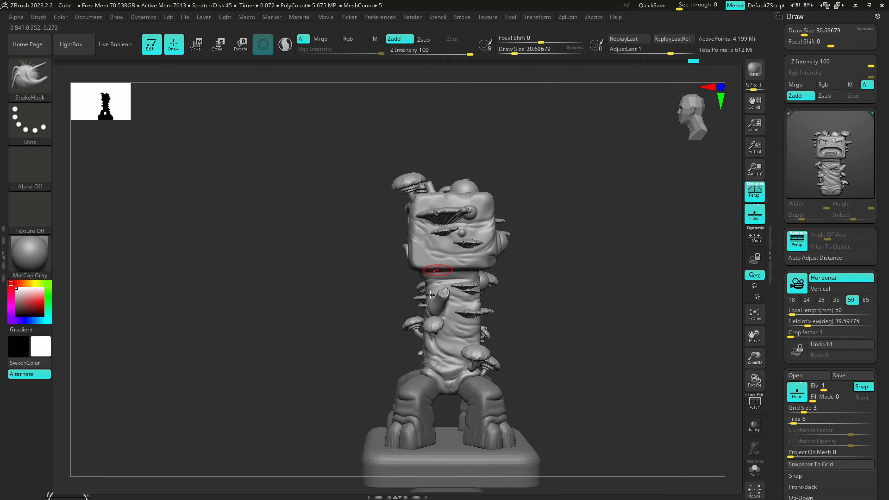
{"action": "key", "text": "s"}
{"action": "mouse_move", "coordinate": [430, 311]}
{"action": "left_mouse_down"}
{"action": "mouse_move", "coordinate": [454, 317]}
{"action": "mouse_move", "coordinate": [460, 309]}
{"action": "mouse_move", "coordinate": [437, 287]}
{"action": "left_mouse_up"}
{"action": "key", "text": "s"}
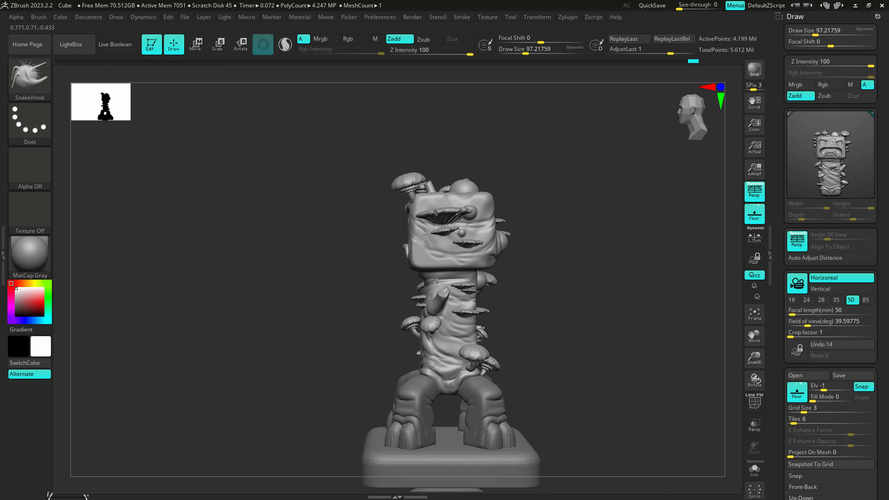
- Lasso-mask the head and upper trunk, including the branch stub, and invert the mask so the lower trunk is protected
{"action": "key", "text": "ctrl"}
{"action": "key", "text": "ctrl"}
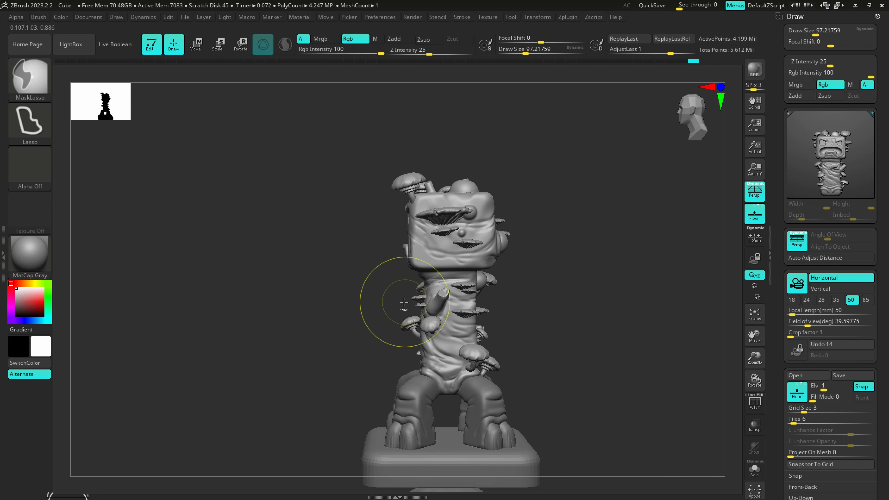
{"action": "mouse_move", "coordinate": [404, 302]}
{"action": "left_mouse_down", "text": "ctrl"}
{"action": "mouse_move", "coordinate": [397, 135]}
{"action": "mouse_move", "coordinate": [536, 293]}
{"action": "mouse_move", "coordinate": [503, 318]}
{"action": "mouse_move", "coordinate": [472, 322]}
{"action": "left_mouse_up", "text": "ctrl"}
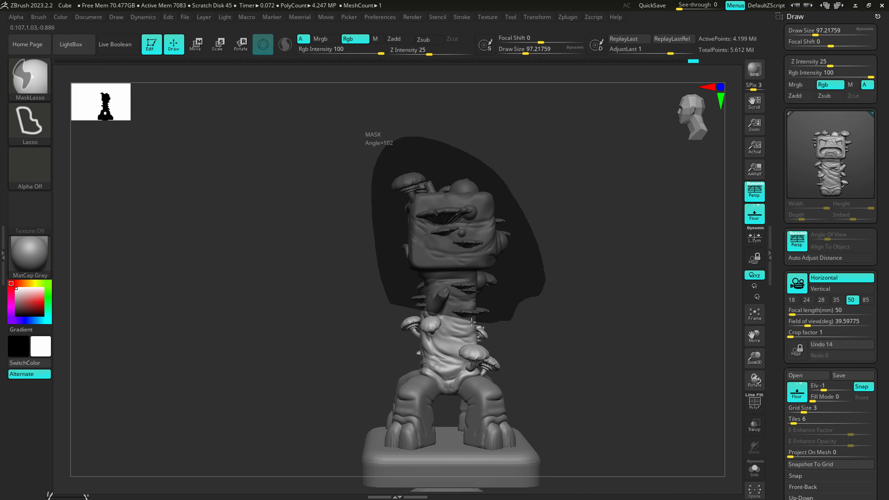
{"action": "left_click_drag", "start_coordinate": [409, 313], "coordinate": [411, 313], "text": "ctrl"}
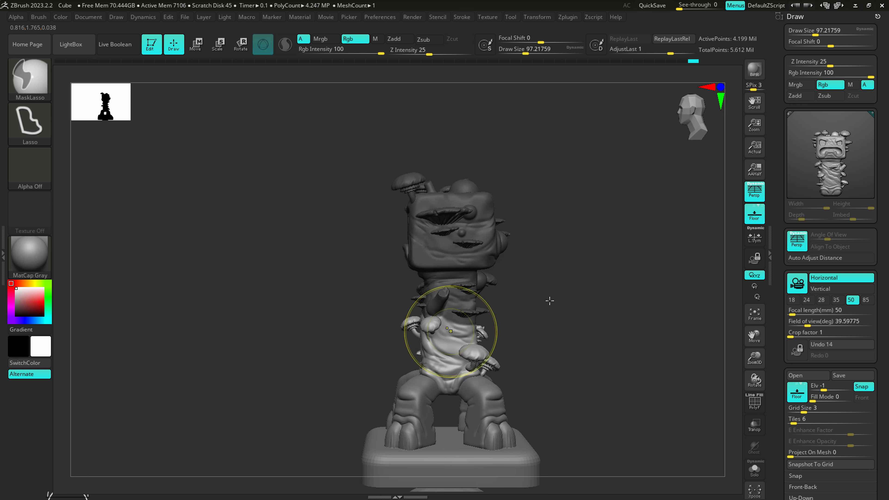
{"action": "mouse_move", "coordinate": [549, 331]}
{"action": "left_mouse_down"}
{"action": "mouse_move", "coordinate": [577, 338]}
{"action": "mouse_move", "coordinate": [546, 342]}
{"action": "mouse_move", "coordinate": [556, 342]}
{"action": "left_mouse_up"}
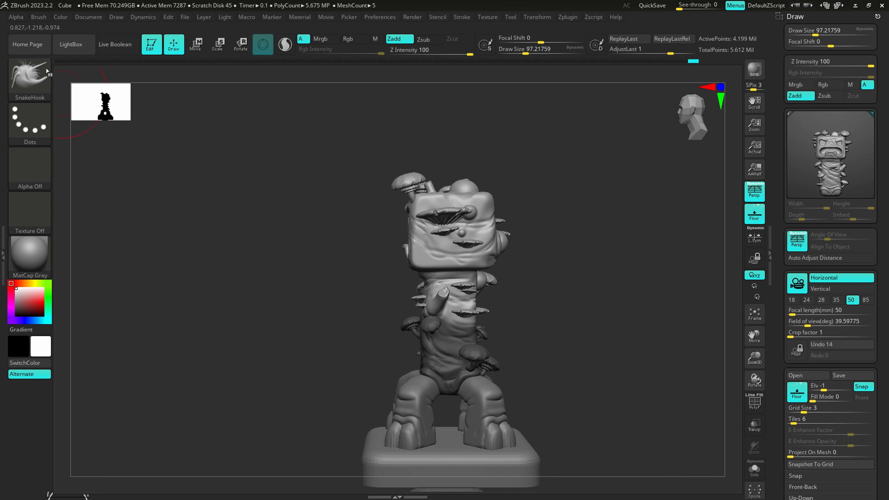
- Reset and recentre the transform gizmo, rotate the unmasked head and upper trunk slightly, and clear the mask
{"action": "left_click", "coordinate": [240, 44]}
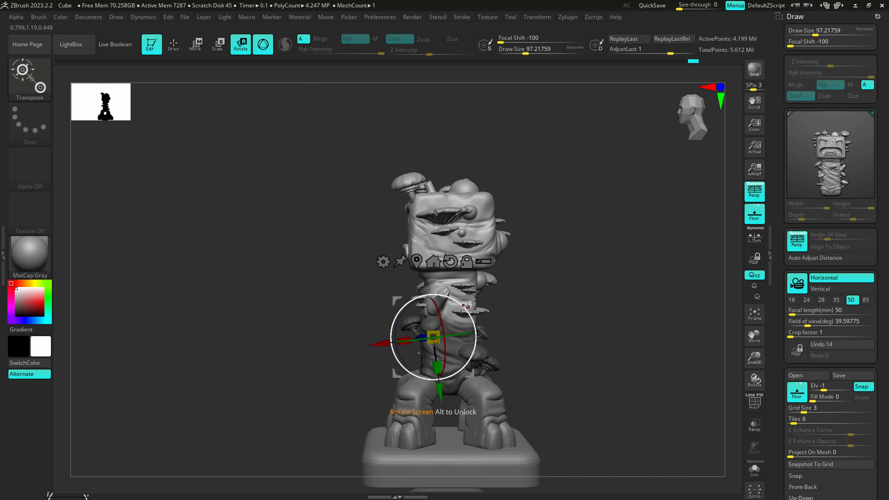
{"action": "left_click", "coordinate": [451, 261]}
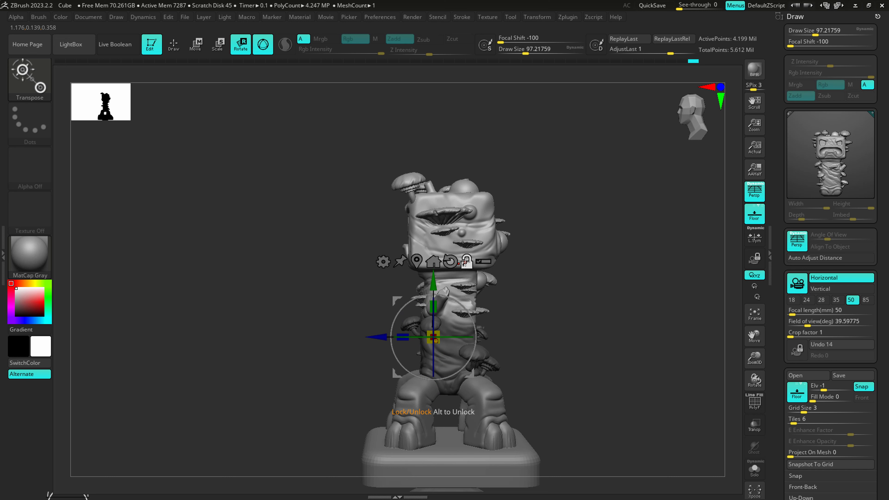
{"action": "left_click", "coordinate": [418, 259]}
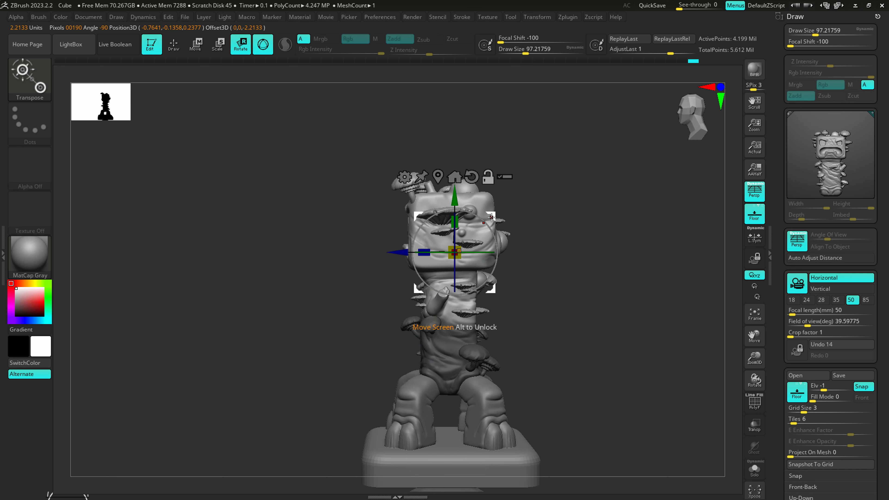
{"action": "left_click_drag", "start_coordinate": [492, 218], "coordinate": [476, 279]}
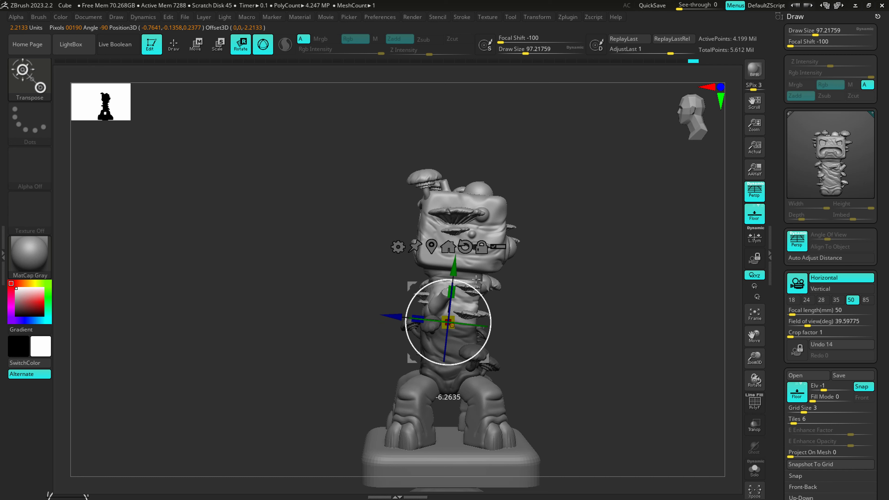
{"action": "key", "text": "q"}
{"action": "right_click_drag", "start_coordinate": [477, 294], "coordinate": [522, 296]}
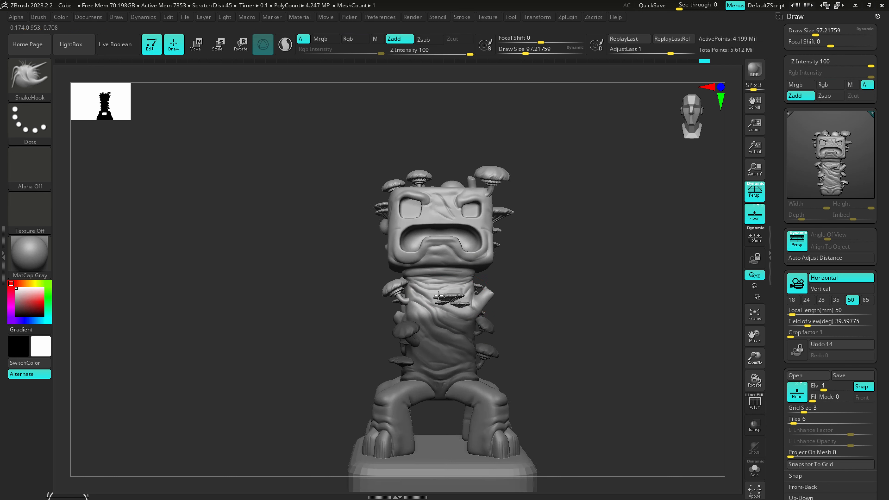
{"action": "right_click_drag", "start_coordinate": [439, 296], "coordinate": [389, 305]}
{"action": "left_click_drag", "start_coordinate": [580, 325], "coordinate": [549, 318], "text": "ctrl"}
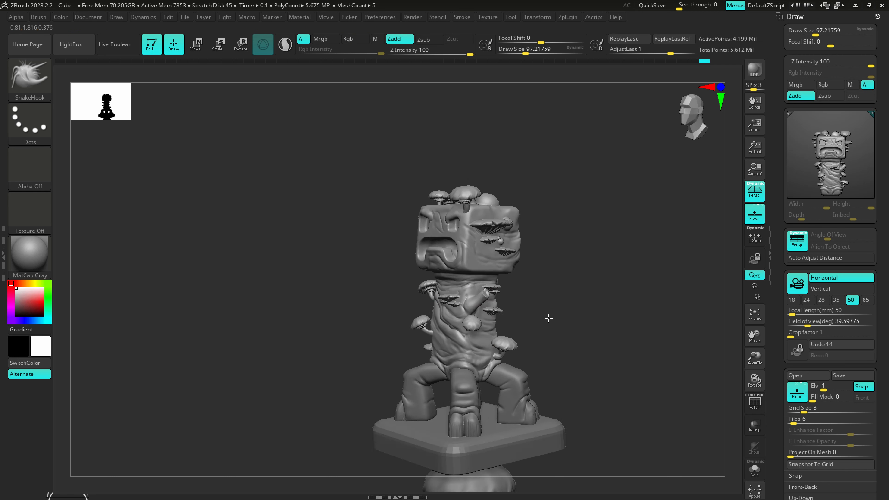
- Adjust the neck area under the head with SnakeHook at draw sizes of about 124 and 83
{"action": "right_click_drag", "start_coordinate": [574, 317], "coordinate": [528, 322]}
{"action": "key", "text": "s"}
{"action": "left_click_drag", "start_coordinate": [468, 292], "coordinate": [461, 292]}
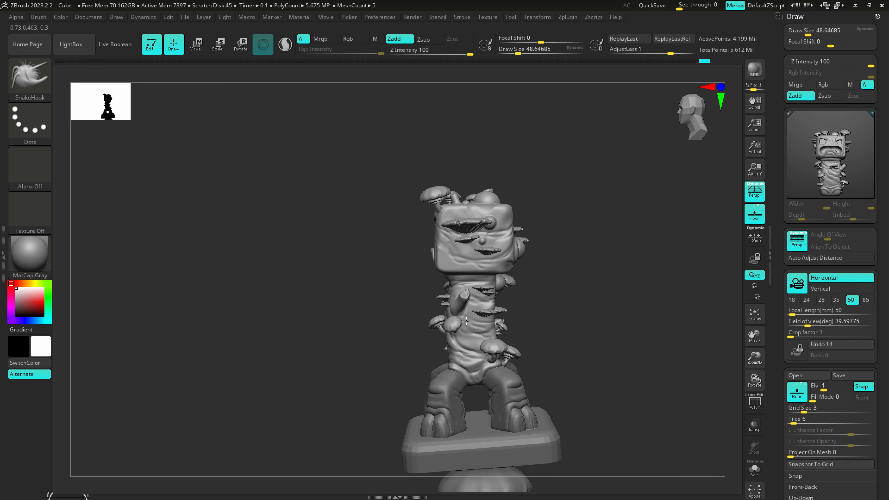
{"action": "right_click_drag", "start_coordinate": [467, 320], "coordinate": [447, 287], "text": "ctrl"}
{"action": "key", "text": "s"}
{"action": "left_click_drag", "start_coordinate": [446, 293], "coordinate": [457, 293]}
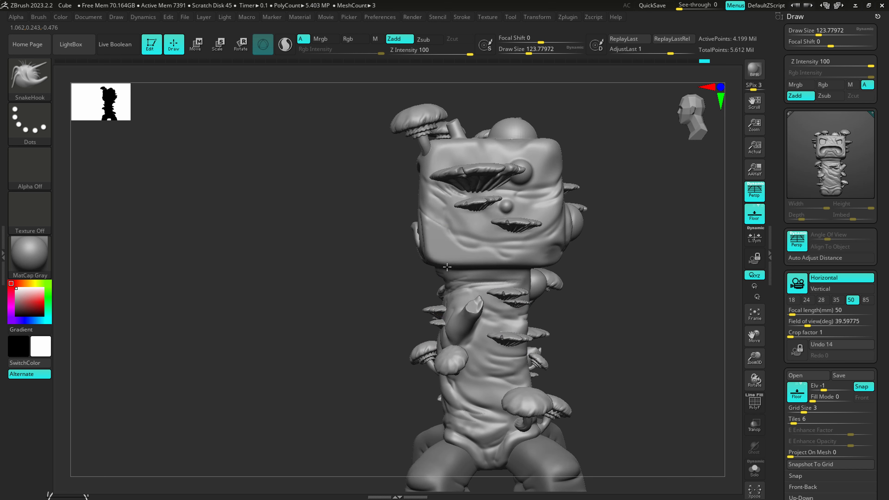
{"action": "key", "text": "bracketleft"}
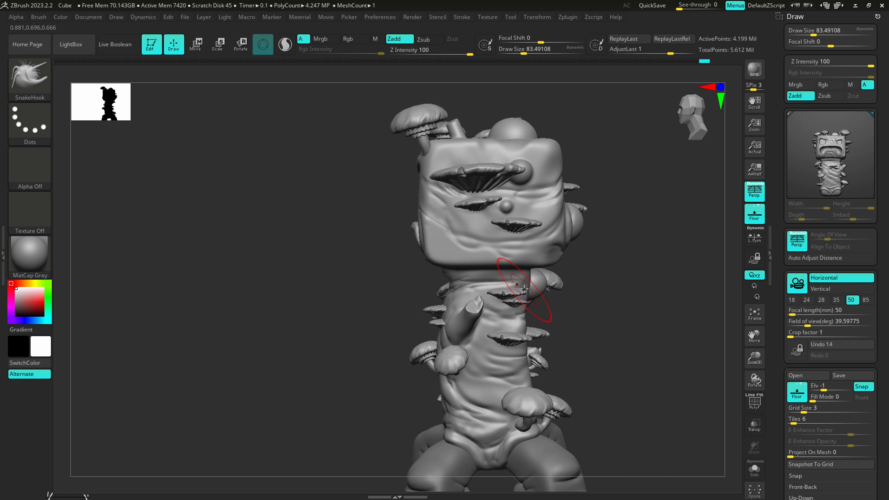
- Switch to the DamStandard brush and remesh the head and trunk with DynaMesh
{"action": "mouse_move", "coordinate": [490, 324]}
{"action": "right_mouse_down"}
{"action": "mouse_move", "coordinate": [521, 317]}
{"action": "mouse_move", "coordinate": [479, 311]}
{"action": "mouse_move", "coordinate": [506, 325]}
{"action": "right_mouse_up"}
{"action": "key", "text": "b"}
{"action": "key", "text": "d"}
{"action": "key", "text": "s"}
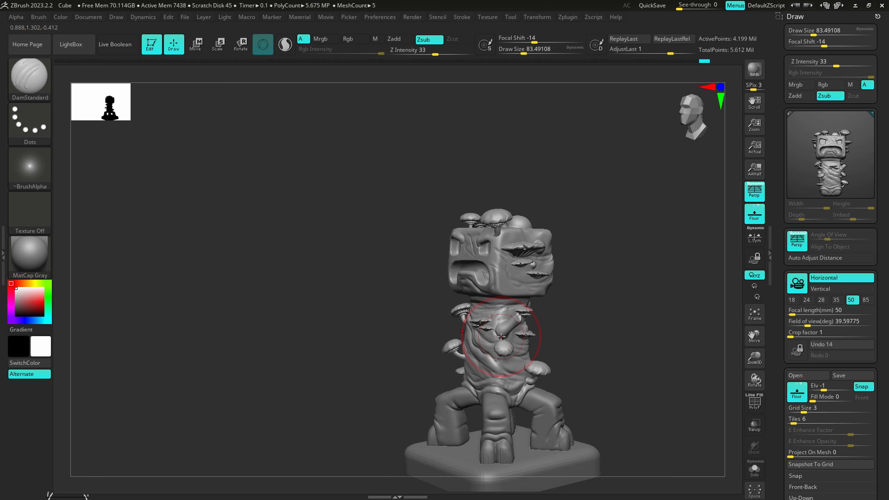
{"action": "right_click_drag", "start_coordinate": [508, 295], "coordinate": [487, 308], "text": "ctrl"}
{"action": "key", "text": "s"}
{"action": "left_click_drag", "start_coordinate": [487, 312], "coordinate": [469, 316]}
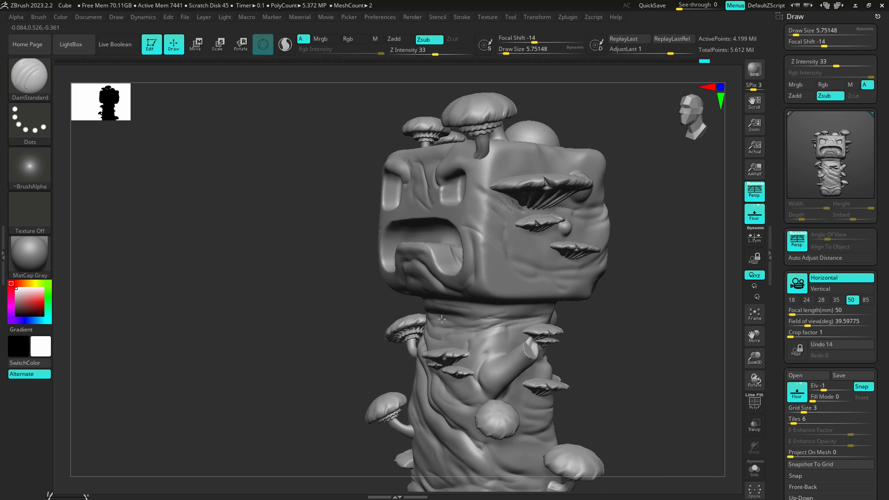
{"action": "right_click_drag", "start_coordinate": [560, 322], "coordinate": [597, 325]}
{"action": "left_click_drag", "start_coordinate": [626, 347], "coordinate": [686, 303], "text": "ctrl"}
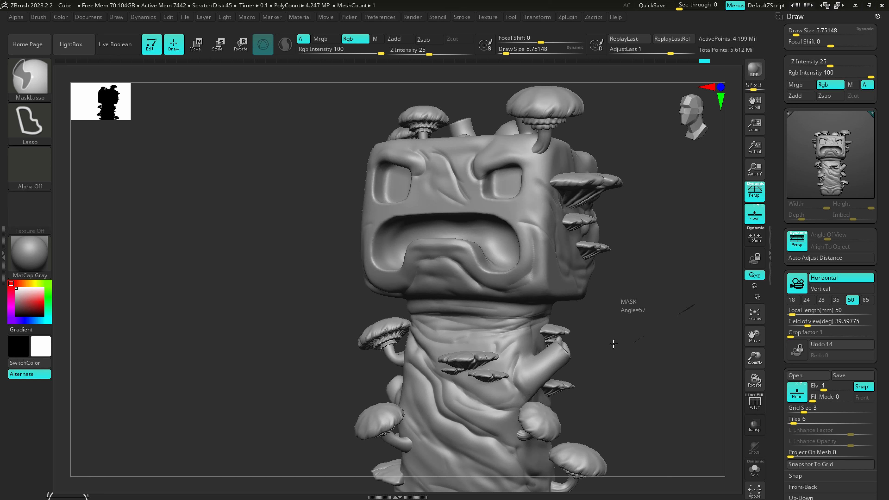
{"action": "left_click_drag", "start_coordinate": [614, 343], "coordinate": [625, 351], "text": "ctrl"}
{"action": "right_click_drag", "start_coordinate": [458, 348], "coordinate": [461, 351], "text": "ctrl"}
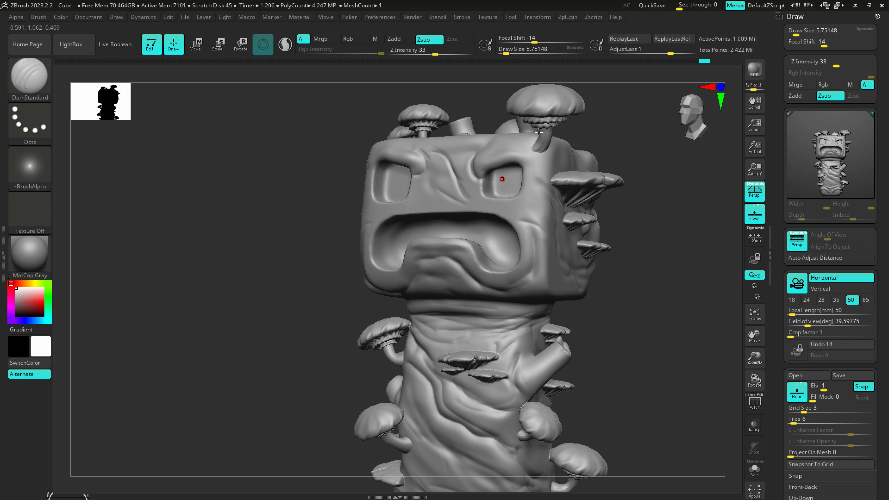
- Carve creases along the head's vertical front edge beside the shelf mushrooms with DamStandard at draw sizes of about 23 and 33
{"action": "key", "text": "s"}
{"action": "left_click_drag", "start_coordinate": [538, 165], "coordinate": [544, 165]}
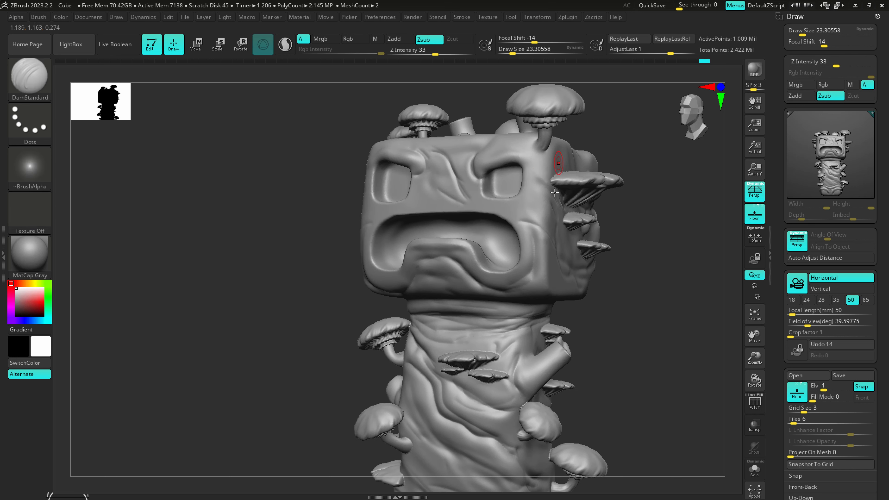
{"action": "mouse_move", "coordinate": [555, 165]}
{"action": "right_mouse_down"}
{"action": "mouse_move", "coordinate": [575, 189]}
{"action": "mouse_move", "coordinate": [576, 301]}
{"action": "right_mouse_up"}
{"action": "mouse_move", "coordinate": [576, 301]}
{"action": "right_mouse_down"}
{"action": "mouse_move", "coordinate": [557, 277]}
{"action": "mouse_move", "coordinate": [545, 217]}
{"action": "right_mouse_up"}
{"action": "key", "text": "s"}
{"action": "left_click_drag", "start_coordinate": [544, 212], "coordinate": [522, 245]}
{"action": "right_click_drag", "start_coordinate": [531, 313], "coordinate": [564, 336]}
{"action": "mouse_move", "coordinate": [557, 402]}
{"action": "right_mouse_down", "text": "alt"}
{"action": "mouse_move", "coordinate": [484, 304]}
{"action": "mouse_move", "coordinate": [439, 268]}
{"action": "mouse_move", "coordinate": [452, 240]}
{"action": "mouse_move", "coordinate": [466, 272]}
{"action": "right_mouse_up", "text": "alt"}
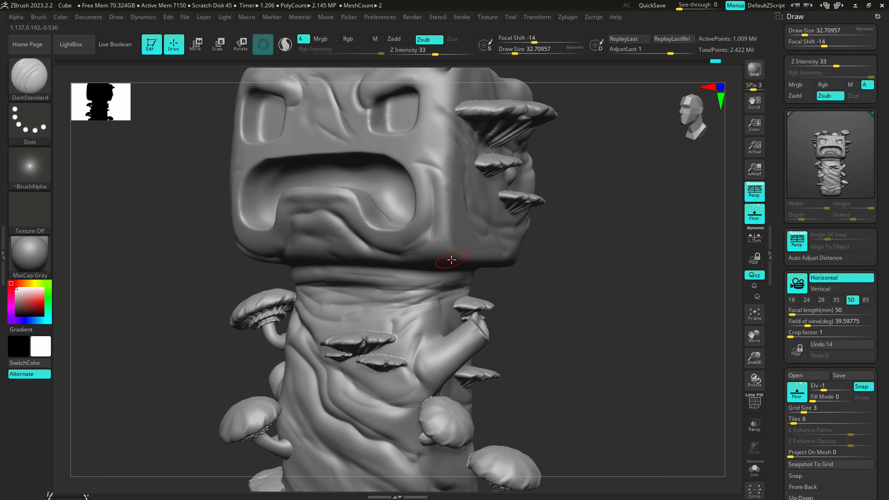
- Pull hanging drips from the head's lower front corner with SnakeHook at a draw size of about 33, enabling Sculptris Pro
{"action": "key", "text": "b"}
{"action": "key", "text": "s"}
{"action": "key", "text": "h"}
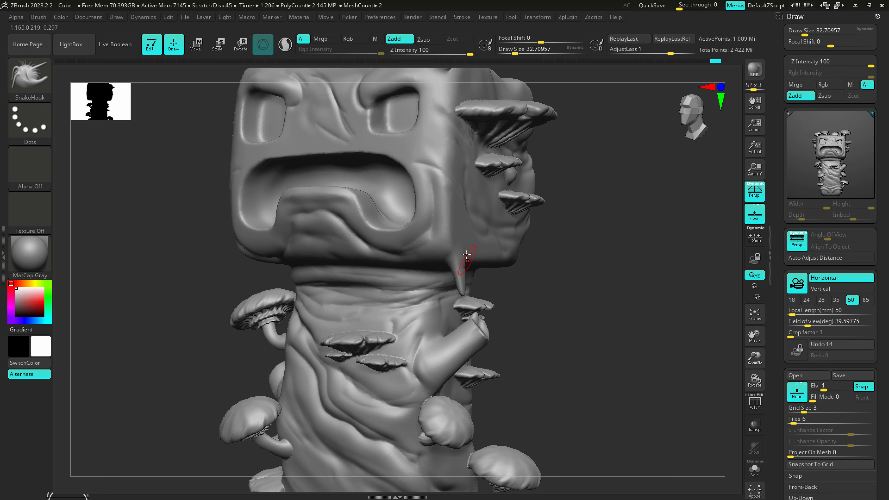
{"action": "right_click_drag", "start_coordinate": [472, 272], "coordinate": [437, 263]}
{"action": "left_click_drag", "start_coordinate": [444, 262], "coordinate": [446, 291]}
{"action": "left_click", "coordinate": [286, 46]}
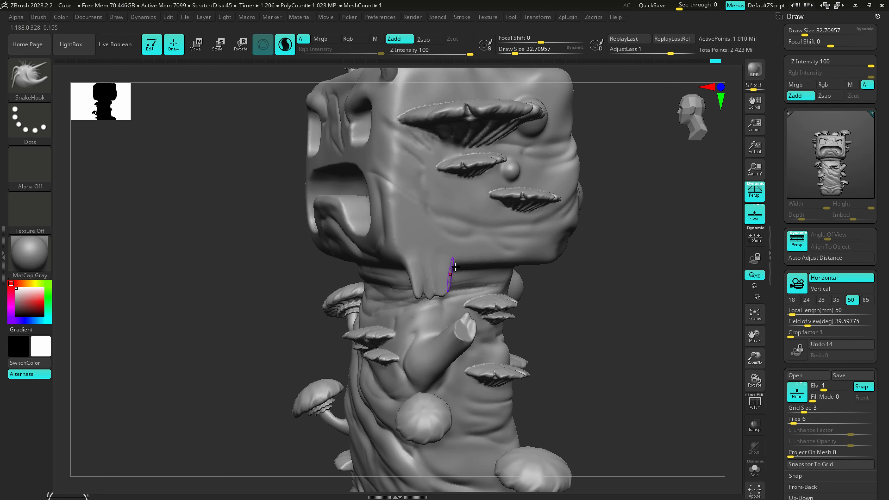
{"action": "mouse_move", "coordinate": [461, 259]}
{"action": "left_mouse_down"}
{"action": "mouse_move", "coordinate": [459, 273]}
{"action": "mouse_move", "coordinate": [472, 276]}
{"action": "mouse_move", "coordinate": [460, 286]}
{"action": "left_mouse_up"}
- Pull thinner drips from the head's lower edge around the rear corner with SnakeHook at a draw size of about 22
{"action": "key", "text": "s"}
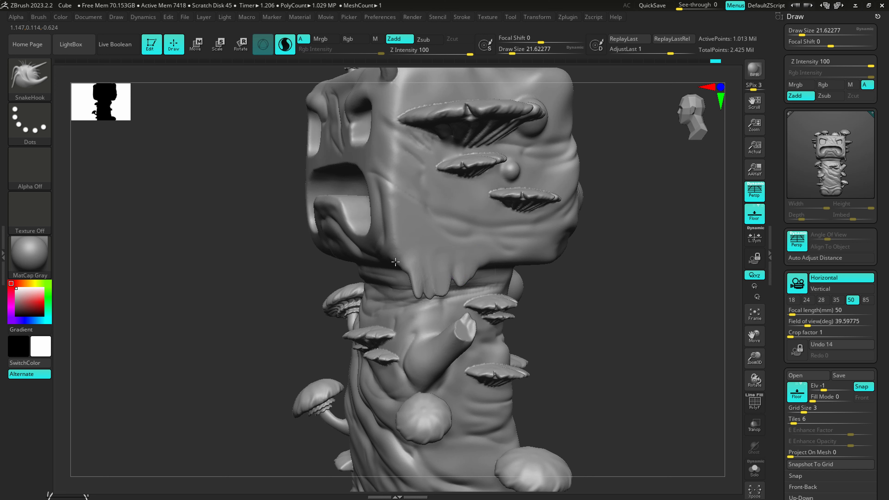
{"action": "mouse_move", "coordinate": [524, 261]}
{"action": "left_mouse_down"}
{"action": "mouse_move", "coordinate": [527, 275]}
{"action": "mouse_move", "coordinate": [532, 267]}
{"action": "left_mouse_up"}
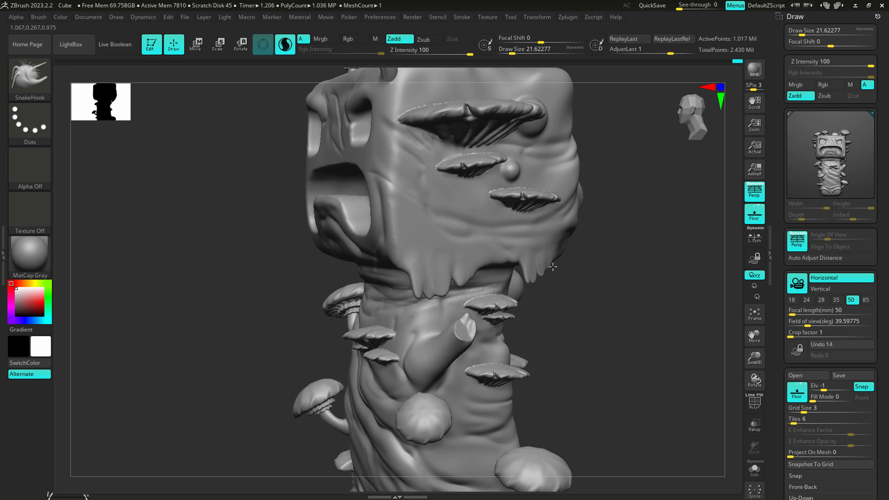
{"action": "right_click_drag", "start_coordinate": [557, 257], "coordinate": [511, 259]}
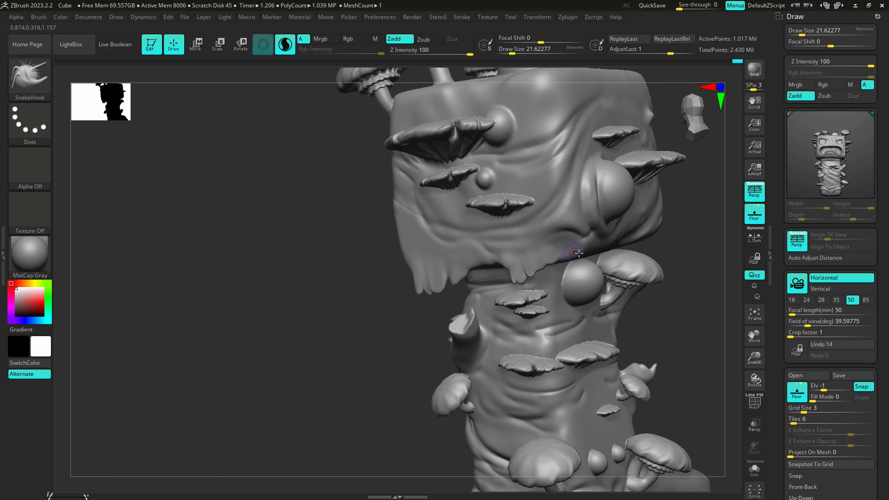
{"action": "right_click_drag", "start_coordinate": [579, 253], "coordinate": [558, 257]}
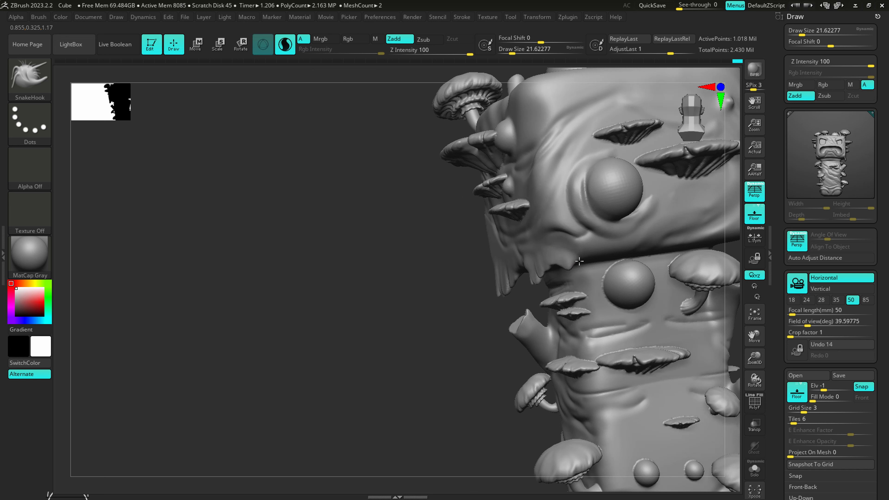
- Continue the SnakeHook drips along the head's other rear corner and the front corner of its opposite side
{"action": "right_click_drag", "start_coordinate": [603, 248], "coordinate": [519, 254]}
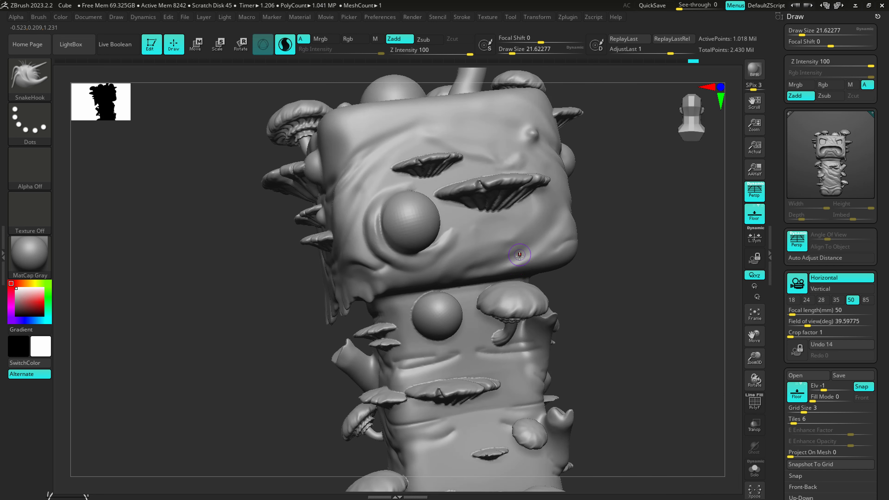
{"action": "left_click_drag", "start_coordinate": [539, 261], "coordinate": [537, 271]}
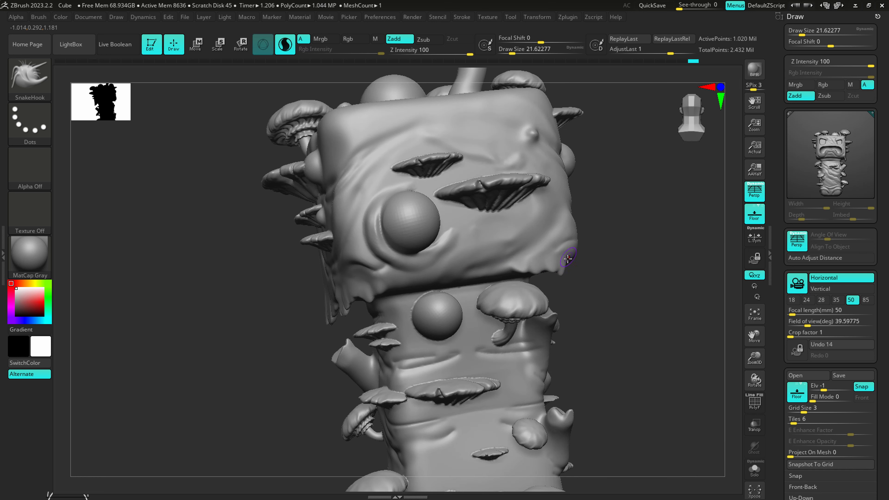
{"action": "right_click_drag", "start_coordinate": [572, 266], "coordinate": [541, 265]}
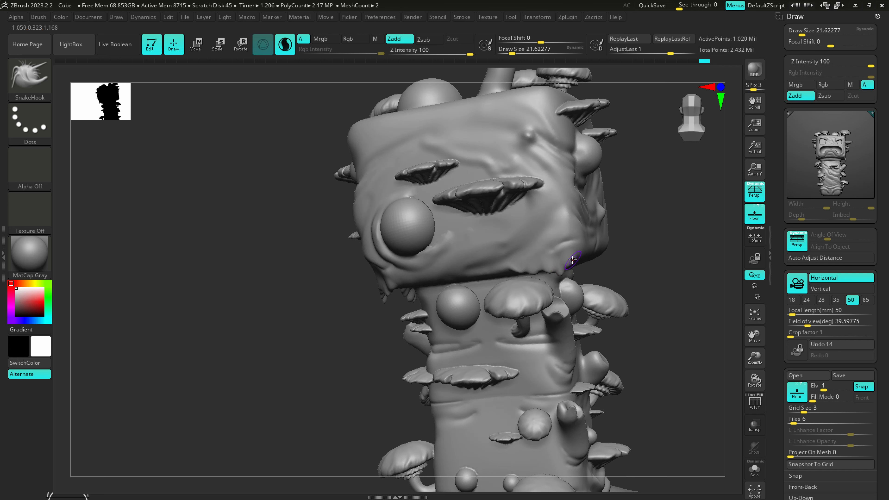
{"action": "mouse_move", "coordinate": [574, 259]}
{"action": "right_mouse_down"}
{"action": "mouse_move", "coordinate": [613, 248]}
{"action": "mouse_move", "coordinate": [411, 291]}
{"action": "right_mouse_up"}
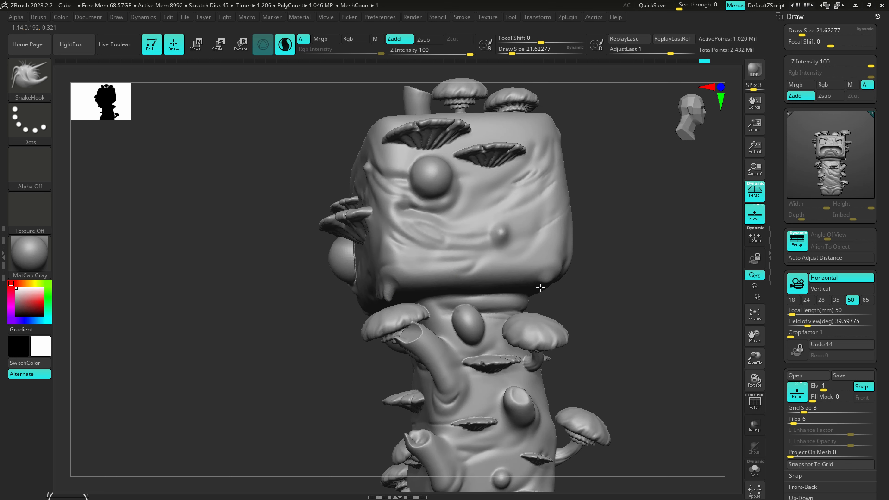
{"action": "left_click_drag", "start_coordinate": [546, 285], "coordinate": [553, 303]}
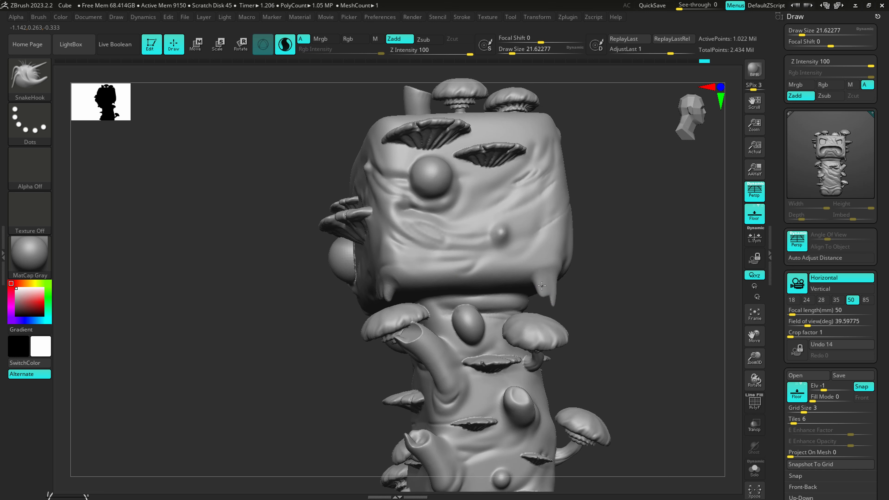
- Reshape and refine the drips hanging at the head's lower front corner with SnakeHook at draw sizes of about 39 and 17
{"action": "mouse_move", "coordinate": [496, 275]}
{"action": "right_mouse_down", "text": "ctrl"}
{"action": "mouse_move", "coordinate": [491, 241]}
{"action": "mouse_move", "coordinate": [385, 280]}
{"action": "right_mouse_up", "text": "ctrl"}
{"action": "mouse_move", "coordinate": [535, 333]}
{"action": "right_mouse_down", "text": "alt"}
{"action": "mouse_move", "coordinate": [511, 321]}
{"action": "mouse_move", "coordinate": [560, 470]}
{"action": "right_mouse_up", "text": "alt"}
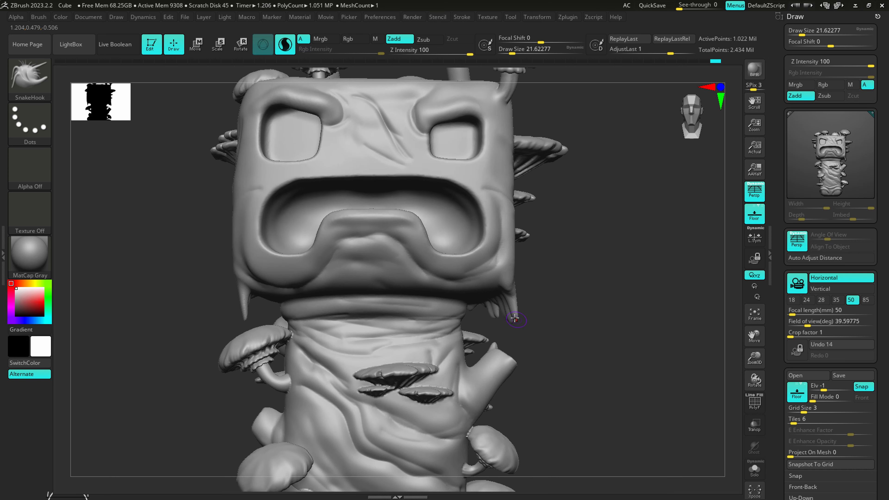
{"action": "key", "text": "s"}
{"action": "mouse_move", "coordinate": [512, 317]}
{"action": "left_mouse_down"}
{"action": "mouse_move", "coordinate": [509, 299]}
{"action": "mouse_move", "coordinate": [483, 314]}
{"action": "left_mouse_up"}
{"action": "key", "text": "s"}
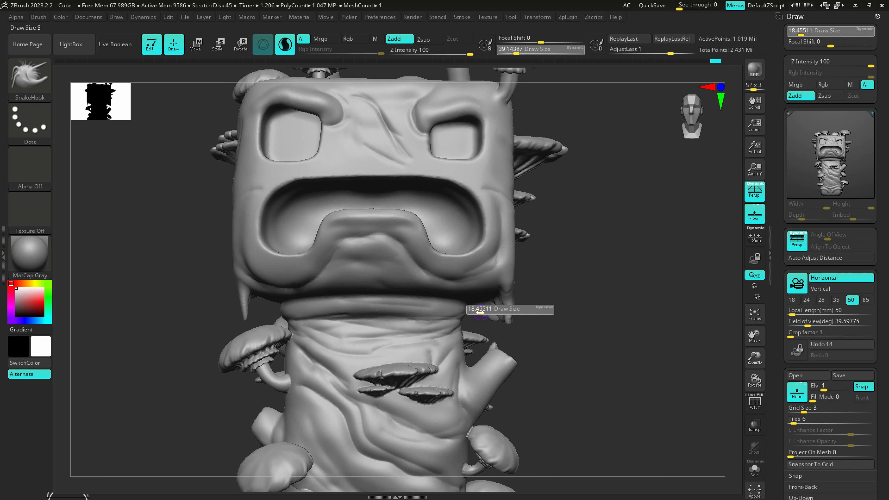
{"action": "right_click_drag", "start_coordinate": [450, 417], "coordinate": [494, 263], "text": "alt"}
{"action": "right_click_drag", "start_coordinate": [371, 334], "coordinate": [374, 369], "text": "alt"}
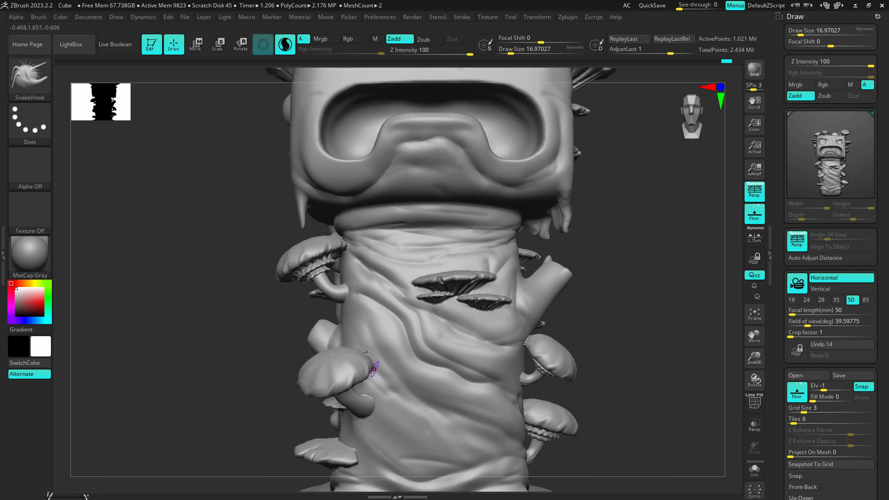
- Build up a ragged clay ridge on the trunk beneath the upper mushroom's stem with ClayBuildup at a draw size of about 17
{"action": "left_click_drag", "start_coordinate": [338, 305], "coordinate": [355, 313]}
{"action": "key", "text": "b"}
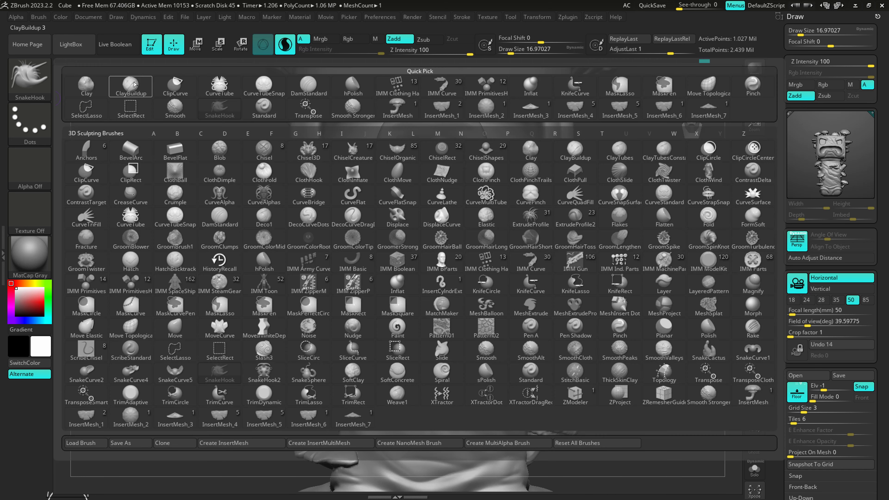
{"action": "key", "text": "c"}
{"action": "key", "text": "b"}
{"action": "left_click_drag", "start_coordinate": [349, 302], "coordinate": [352, 308]}
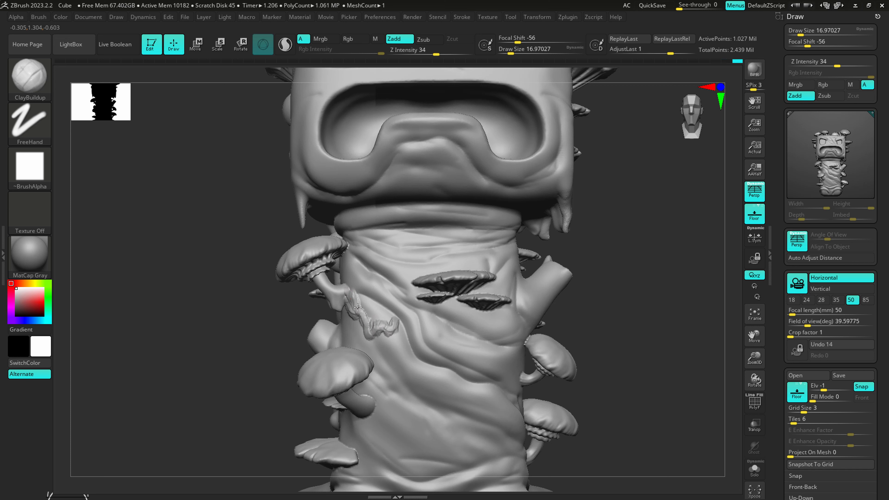
- Shape drips along the lower edge of the new trunk ridge with SnakeHook at a draw size of about 22 and smooth them
{"action": "key", "text": "b"}
{"action": "key", "text": "h"}
{"action": "key", "text": "p"}
{"action": "key", "text": "s"}
{"action": "left_click_drag", "start_coordinate": [389, 326], "coordinate": [390, 326]}
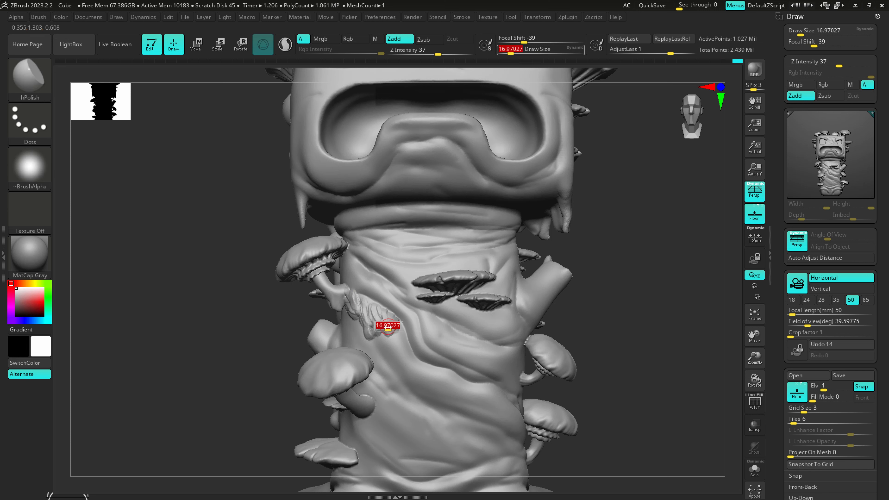
{"action": "key", "text": "b"}
{"action": "key", "text": "s"}
{"action": "key", "text": "h"}
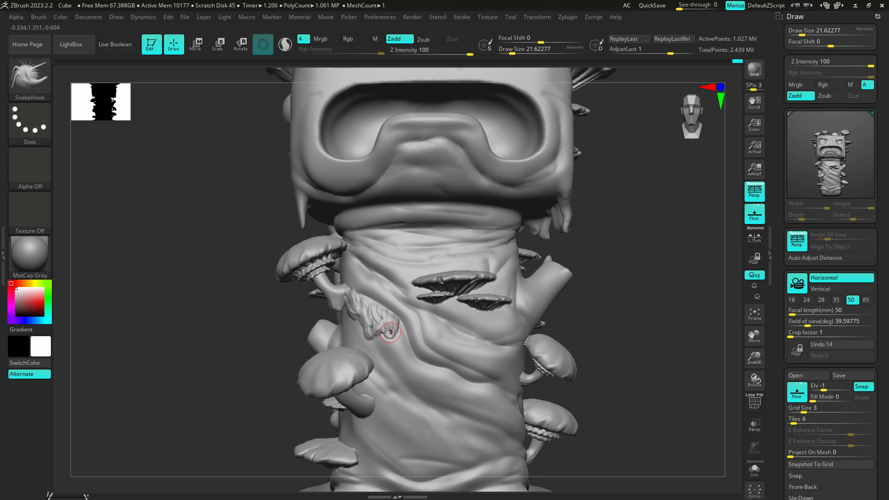
{"action": "key", "text": "shift"}
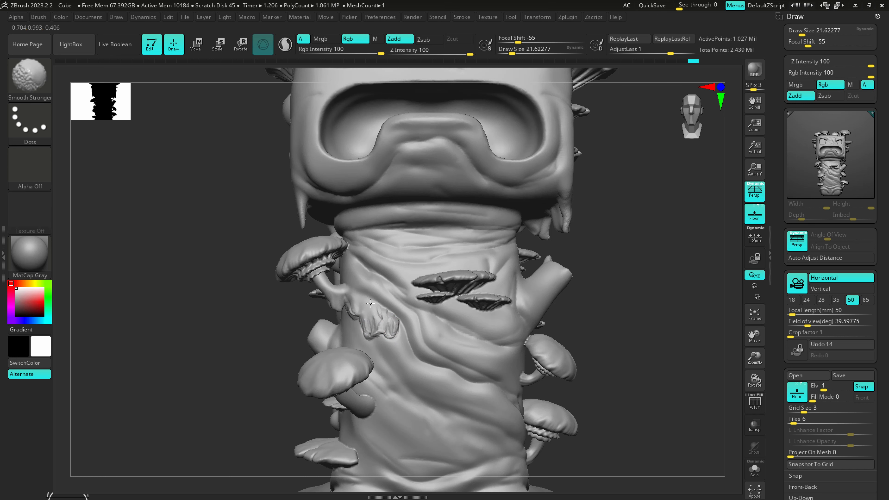
{"action": "mouse_move", "coordinate": [399, 322]}
{"action": "right_mouse_down", "text": "alt"}
{"action": "mouse_move", "coordinate": [375, 316]}
{"action": "mouse_move", "coordinate": [372, 250]}
{"action": "mouse_move", "coordinate": [383, 308]}
{"action": "right_mouse_up", "text": "alt"}
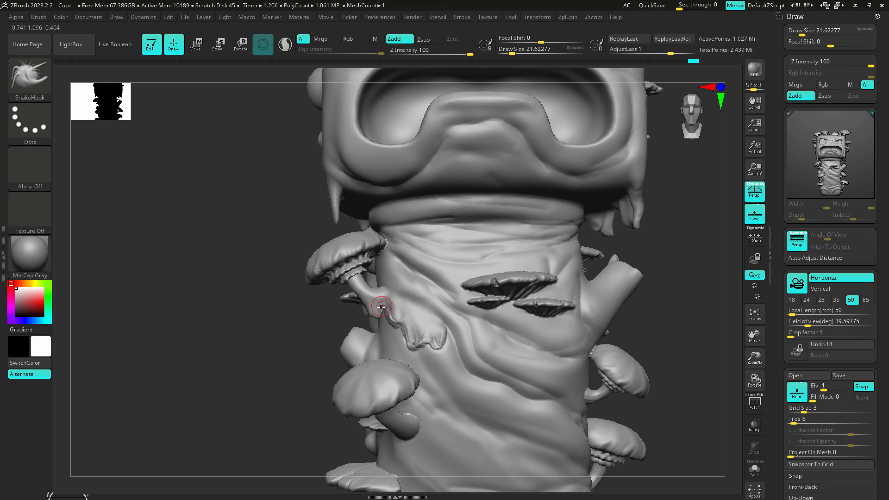
- Pull further drips below the mushroom stem on the trunk with SnakeHook at a draw size of about 23
{"action": "key", "text": "s"}
{"action": "left_click_drag", "start_coordinate": [383, 308], "coordinate": [384, 307]}
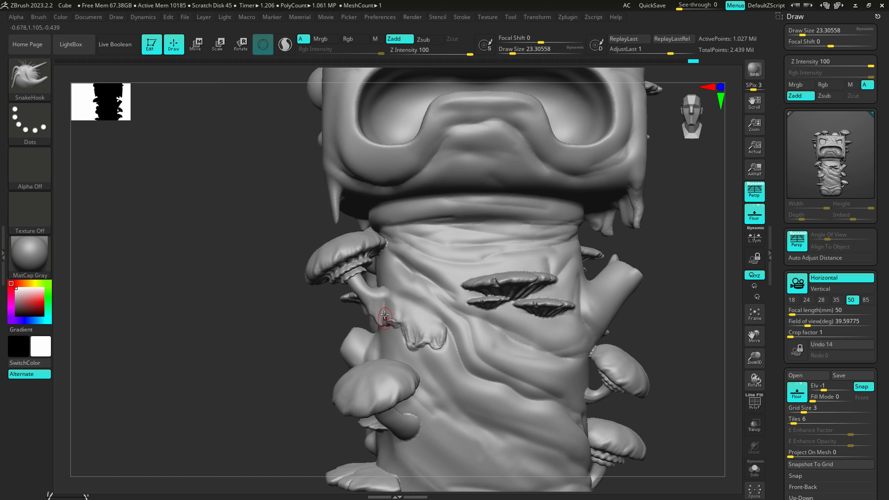
{"action": "left_click_drag", "start_coordinate": [386, 331], "coordinate": [453, 336]}
{"action": "left_click_drag", "start_coordinate": [315, 329], "coordinate": [367, 297], "text": "alt"}
{"action": "mouse_move", "coordinate": [631, 330]}
{"action": "left_mouse_down", "text": "ctrl"}
{"action": "mouse_move", "coordinate": [673, 293]}
{"action": "mouse_move", "coordinate": [666, 301]}
{"action": "left_mouse_up", "text": "ctrl"}
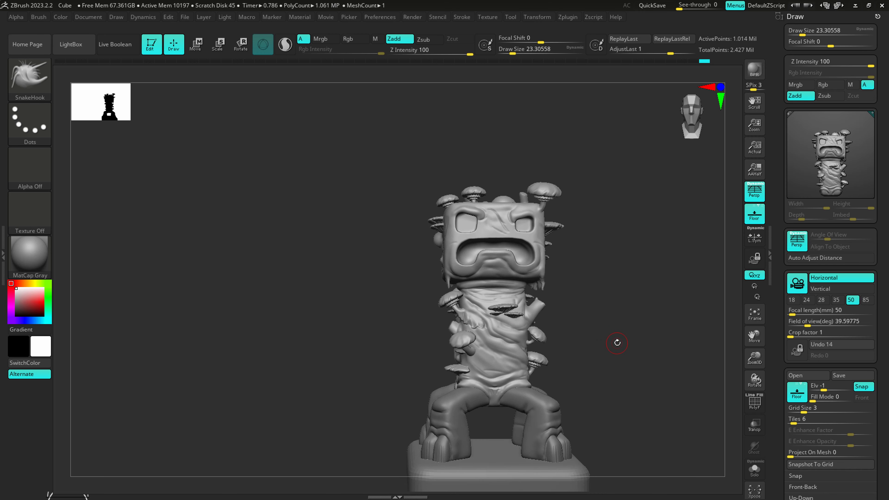
- Choose the Insert H Cylinder mesh of the IMM Primitives brush for working on the head's dripping corner
{"action": "mouse_move", "coordinate": [617, 342]}
{"action": "left_mouse_down"}
{"action": "mouse_move", "coordinate": [641, 360]}
{"action": "mouse_move", "coordinate": [562, 287]}
{"action": "left_mouse_up"}
{"action": "right_click_drag", "start_coordinate": [562, 288], "coordinate": [470, 269], "text": "alt"}
{"action": "mouse_move", "coordinate": [574, 336]}
{"action": "left_mouse_down", "text": "alt"}
{"action": "mouse_move", "coordinate": [561, 376]}
{"action": "mouse_move", "coordinate": [480, 256]}
{"action": "mouse_move", "coordinate": [427, 283]}
{"action": "mouse_move", "coordinate": [433, 289]}
{"action": "left_mouse_up", "text": "alt"}
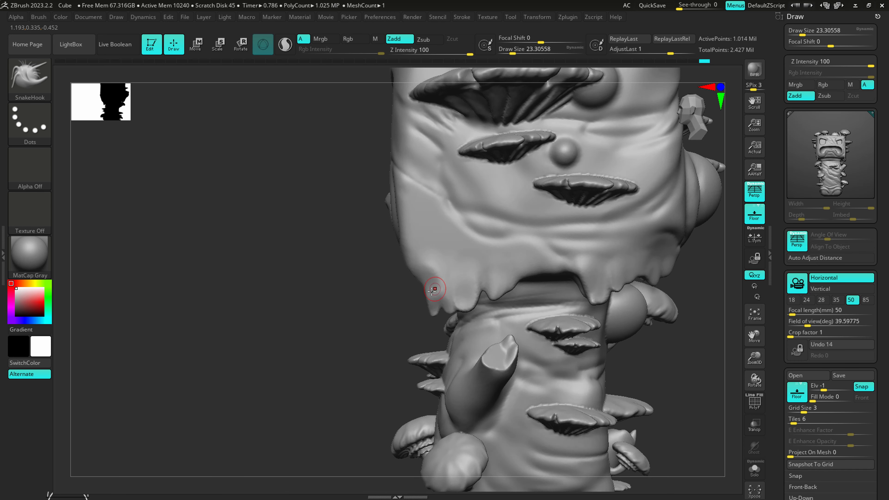
{"action": "right_click_drag", "start_coordinate": [443, 297], "coordinate": [478, 295]}
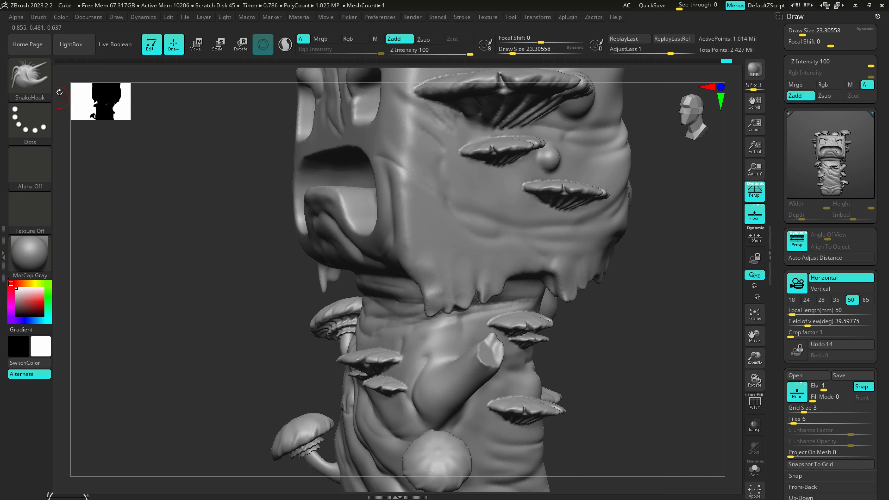
{"action": "left_click", "coordinate": [29, 79]}
{"action": "left_click", "coordinate": [496, 89]}
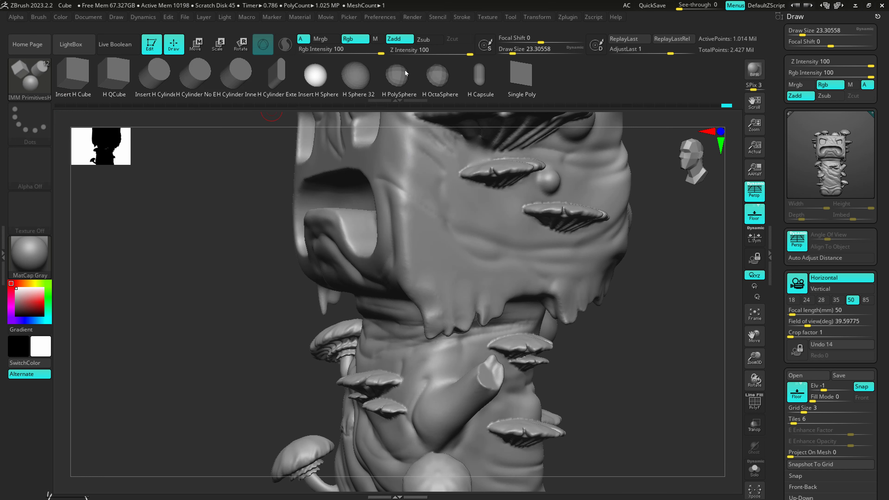
{"action": "left_click", "coordinate": [154, 73]}
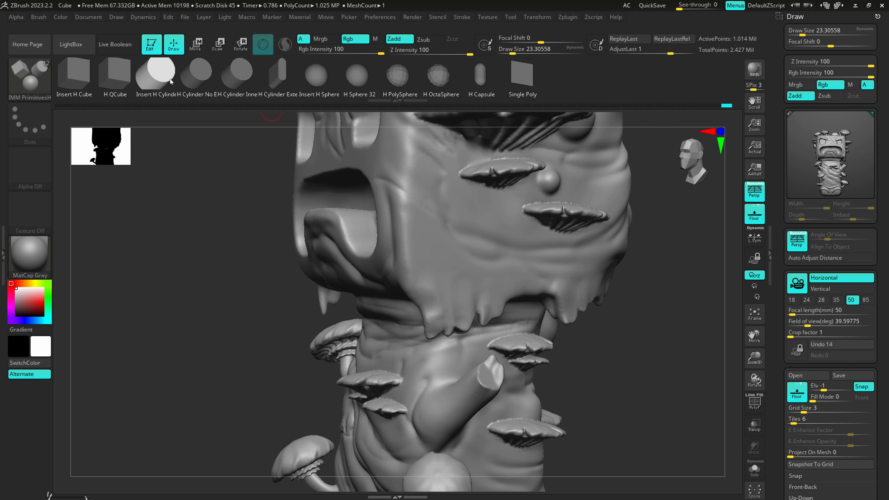
{"action": "mouse_move", "coordinate": [459, 319]}
{"action": "right_mouse_down"}
{"action": "mouse_move", "coordinate": [433, 314]}
{"action": "mouse_move", "coordinate": [453, 307]}
{"action": "right_mouse_up"}
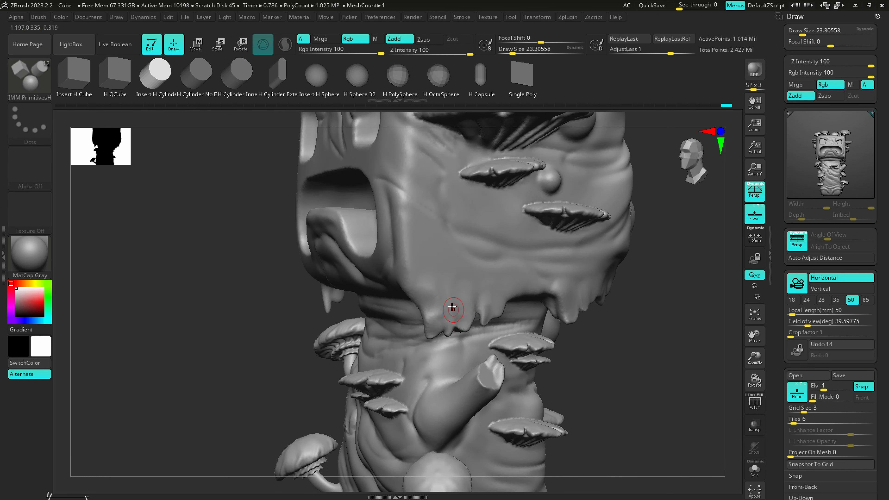
{"action": "left_click_drag", "start_coordinate": [438, 308], "coordinate": [450, 320]}
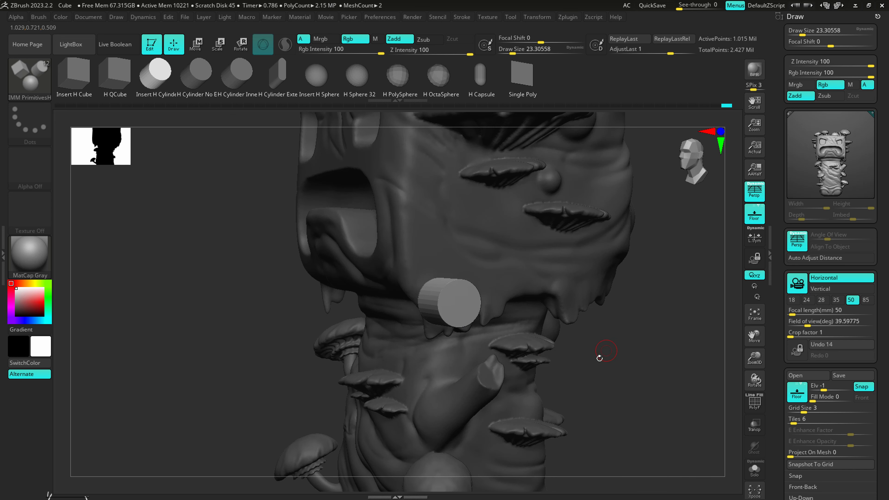
{"action": "key", "text": "ctrl+z"}
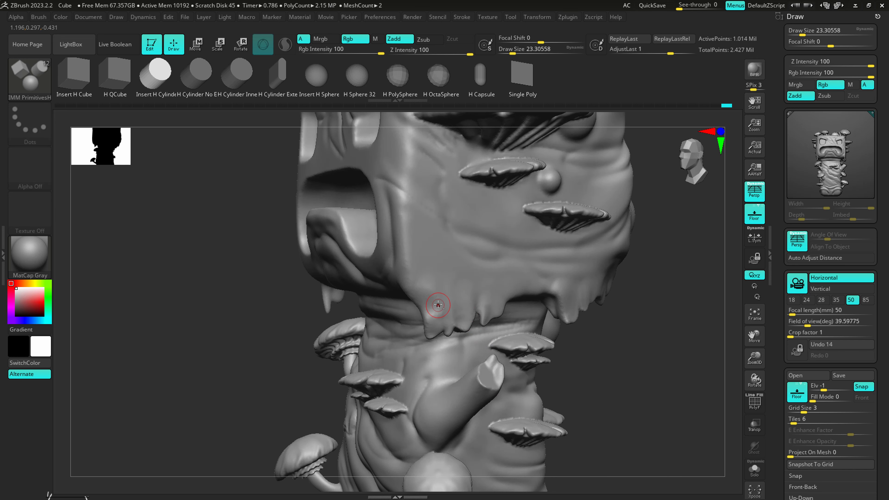
- Cut a round hole through the head's front corner drip by inserting a small subtractive cylinder, positioning it, and updating the DynaMesh
{"action": "left_click_drag", "start_coordinate": [438, 309], "coordinate": [441, 309]}
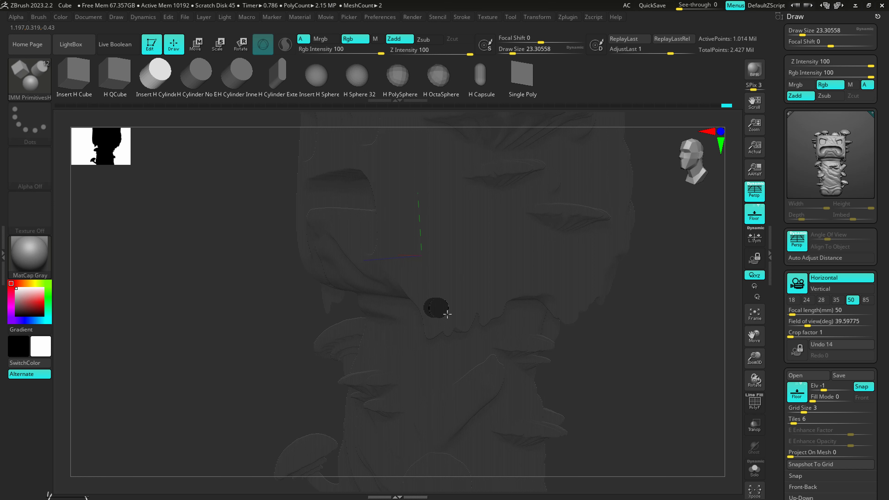
{"action": "left_click_drag", "start_coordinate": [447, 306], "coordinate": [450, 307]}
{"action": "right_click_drag", "start_coordinate": [477, 324], "coordinate": [516, 354]}
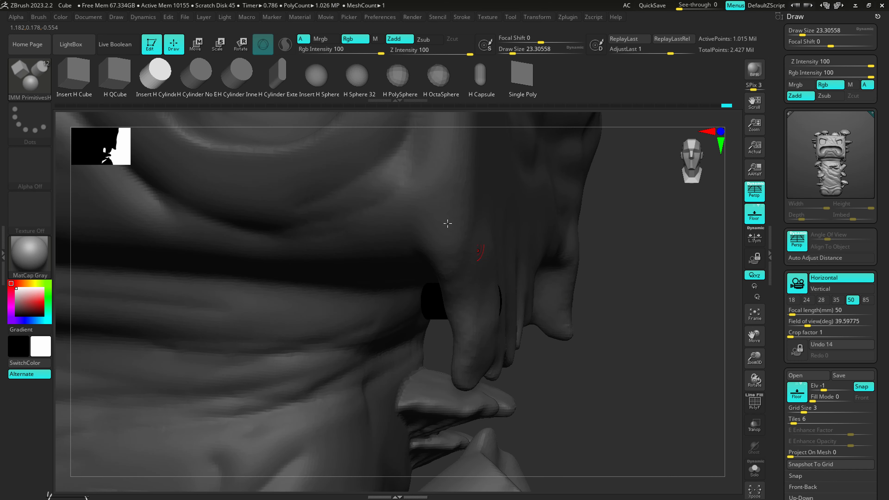
{"action": "key", "text": "w"}
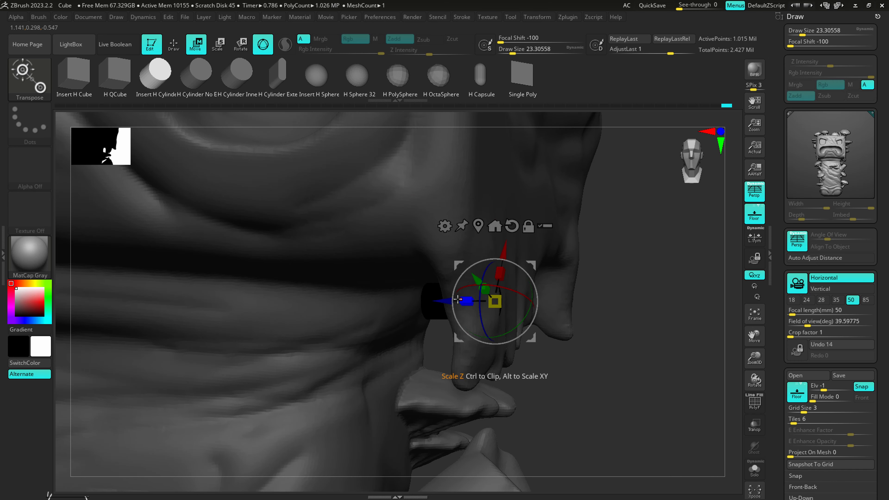
{"action": "left_click_drag", "start_coordinate": [441, 302], "coordinate": [460, 301]}
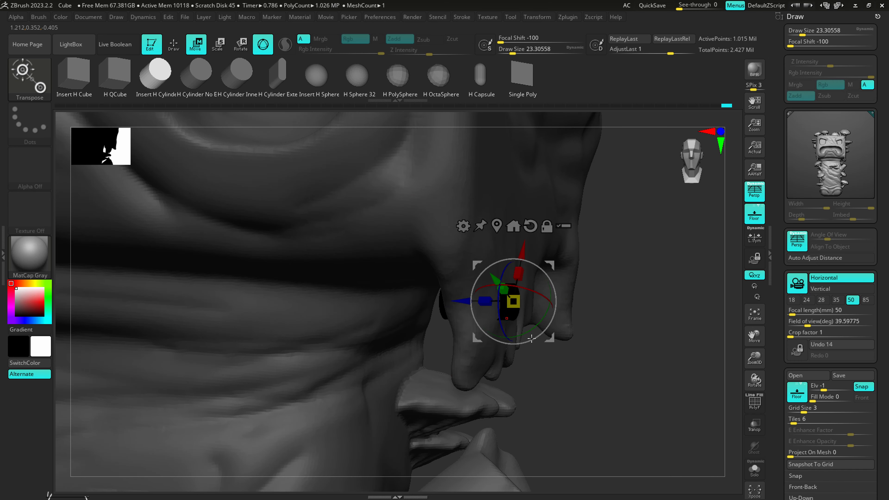
{"action": "mouse_move", "coordinate": [539, 345]}
{"action": "left_mouse_down"}
{"action": "mouse_move", "coordinate": [557, 357]}
{"action": "mouse_move", "coordinate": [542, 387]}
{"action": "mouse_move", "coordinate": [525, 385]}
{"action": "left_mouse_up"}
{"action": "key", "text": "q"}
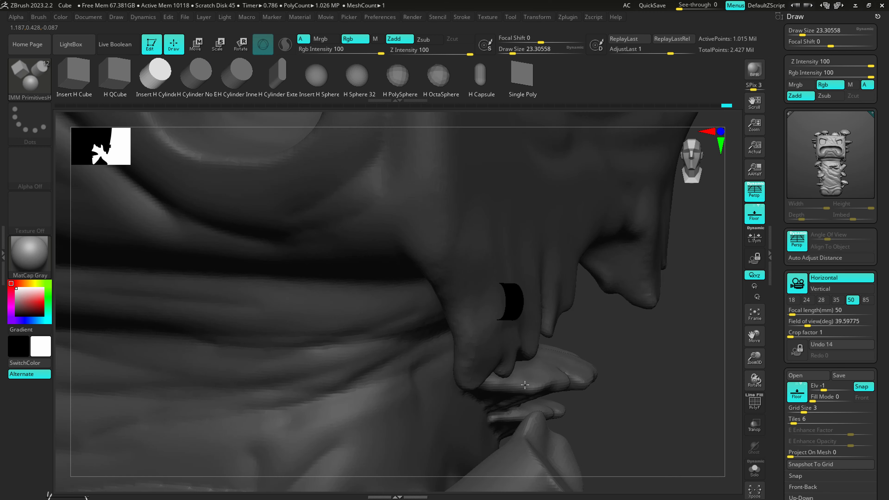
{"action": "mouse_move", "coordinate": [525, 385]}
{"action": "right_mouse_down"}
{"action": "mouse_move", "coordinate": [514, 378]}
{"action": "mouse_move", "coordinate": [601, 369]}
{"action": "mouse_move", "coordinate": [364, 343]}
{"action": "mouse_move", "coordinate": [530, 363]}
{"action": "right_mouse_up"}
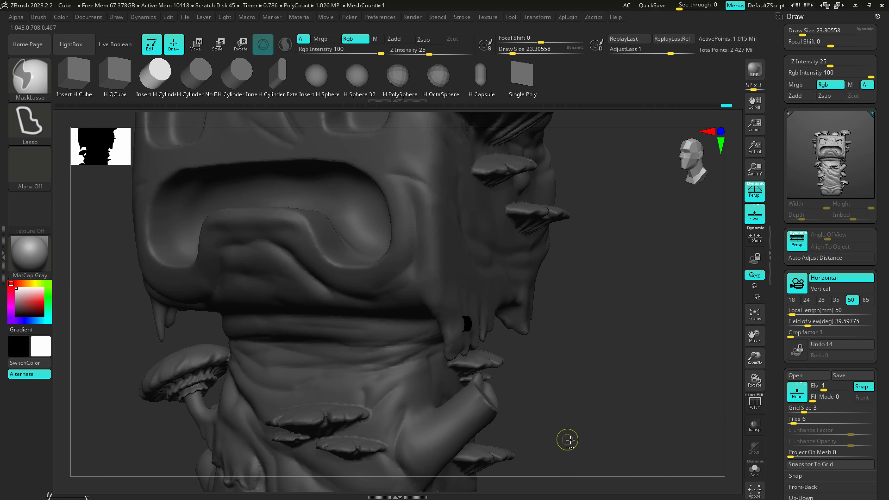
{"action": "mouse_move", "coordinate": [567, 440]}
{"action": "left_mouse_down", "text": "ctrl"}
{"action": "mouse_move", "coordinate": [671, 309]}
{"action": "mouse_move", "coordinate": [644, 294]}
{"action": "left_mouse_up", "text": "ctrl"}
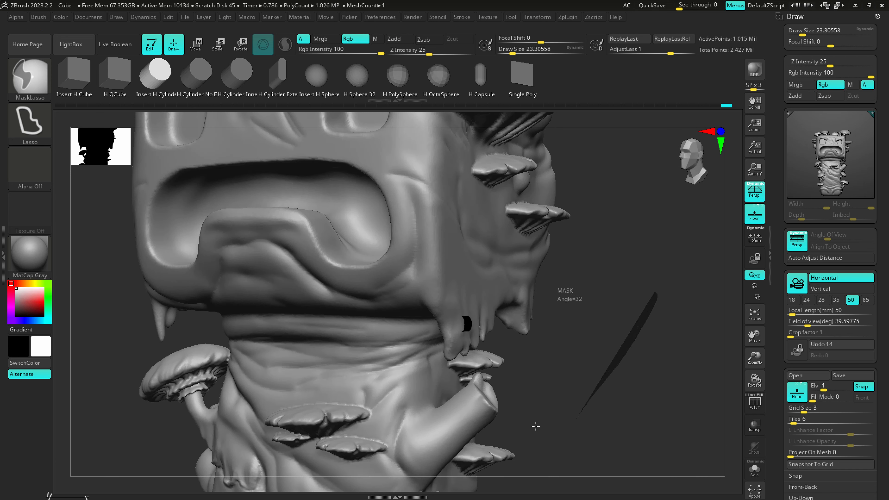
- Fill the whole object with white, RGB 255, 255, 255, to remove the black colour inside the hole
{"action": "right_click_drag", "start_coordinate": [505, 418], "coordinate": [474, 395]}
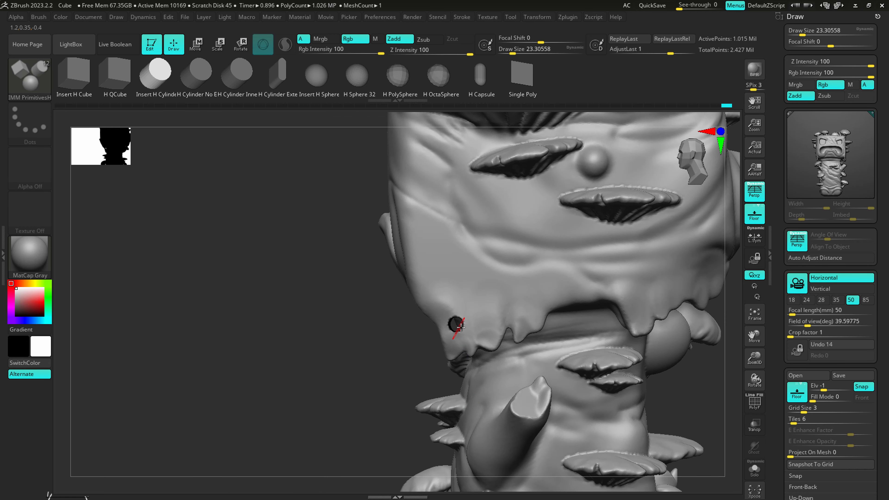
{"action": "right_click_drag", "start_coordinate": [461, 328], "coordinate": [458, 337]}
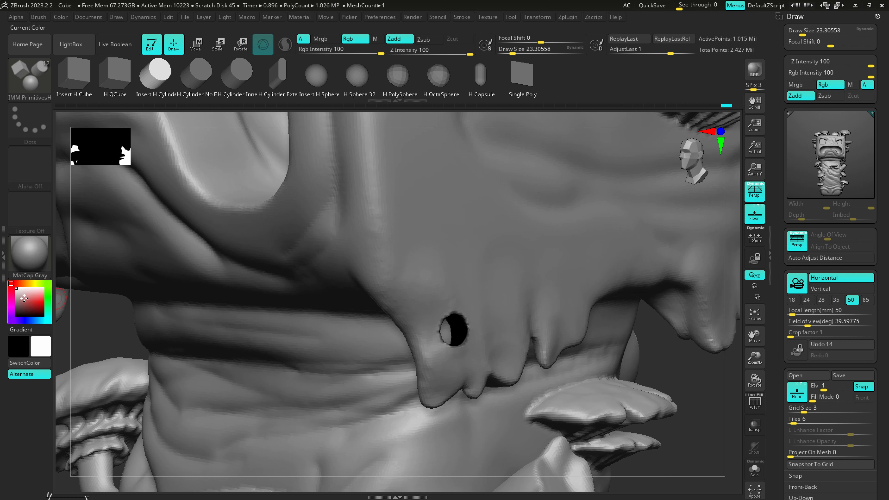
{"action": "mouse_move", "coordinate": [24, 298]}
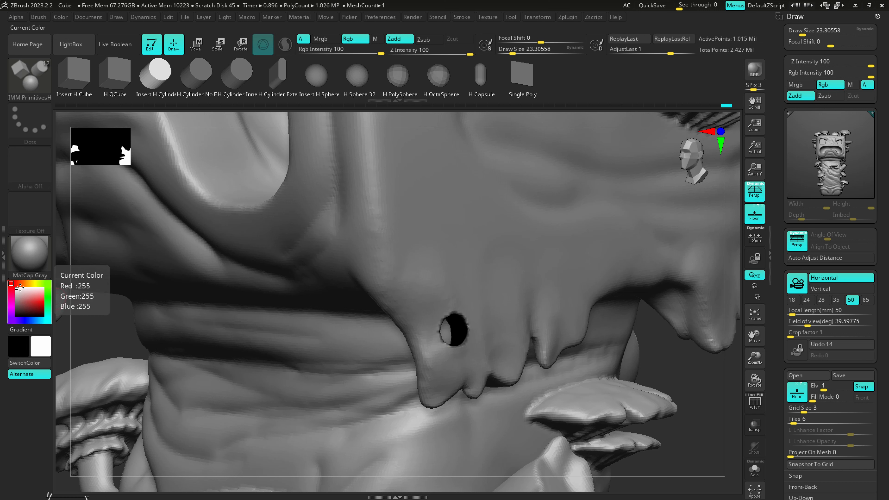
{"action": "left_click", "coordinate": [68, 19]}
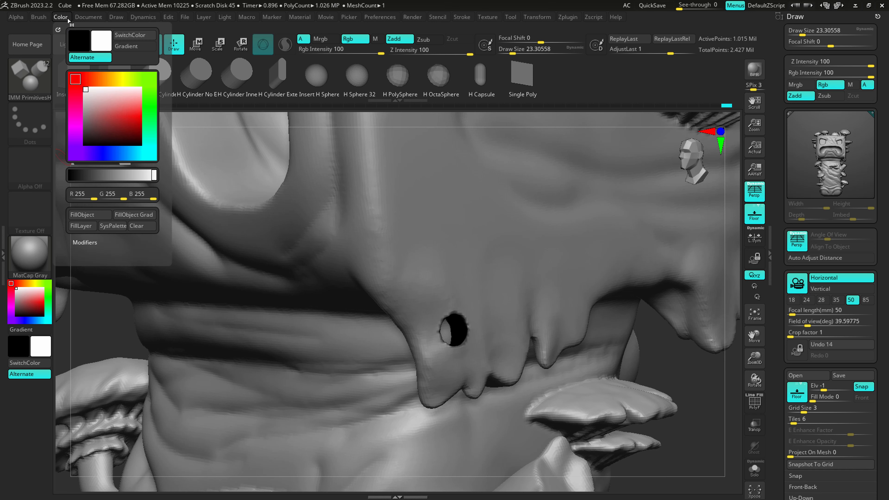
{"action": "left_click", "coordinate": [85, 215]}
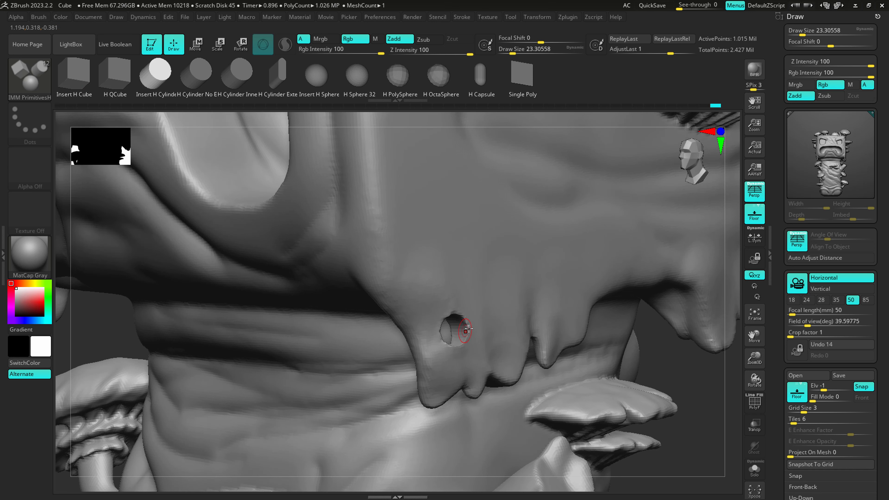
- Smooth the surface around the hole in the corner drip at a draw size of about 62
{"action": "key", "text": "s"}
{"action": "mouse_move", "coordinate": [465, 333]}
{"action": "left_mouse_down"}
{"action": "mouse_move", "coordinate": [473, 333]}
{"action": "mouse_move", "coordinate": [457, 329]}
{"action": "mouse_move", "coordinate": [454, 308]}
{"action": "left_mouse_up"}
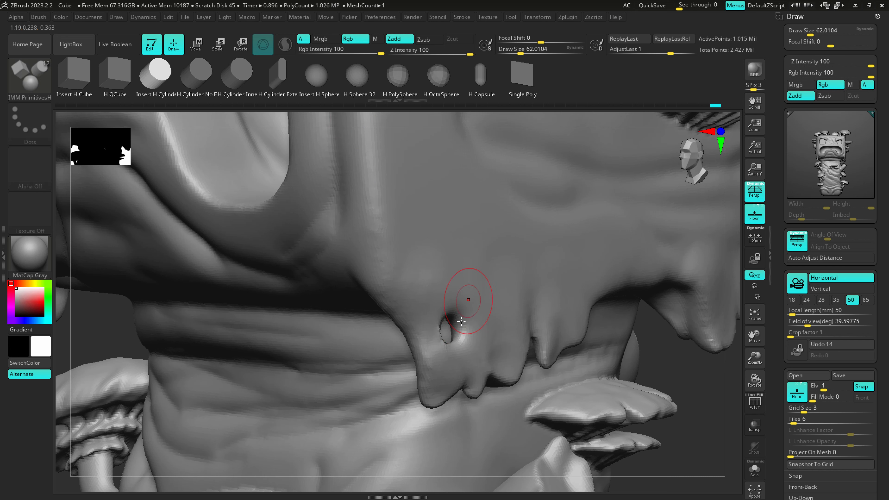
{"action": "right_click_drag", "start_coordinate": [453, 314], "coordinate": [462, 319]}
{"action": "mouse_move", "coordinate": [463, 319]}
{"action": "left_mouse_down"}
{"action": "mouse_move", "coordinate": [474, 323]}
{"action": "mouse_move", "coordinate": [467, 322]}
{"action": "mouse_move", "coordinate": [478, 278]}
{"action": "mouse_move", "coordinate": [469, 280]}
{"action": "mouse_move", "coordinate": [478, 275]}
{"action": "mouse_move", "coordinate": [465, 288]}
{"action": "left_mouse_up"}
{"action": "key", "text": "ctrl+z"}
- Reshape the hole's rim with SnakeHook at a draw size of about 35, then update the DynaMesh and smooth the rim
{"action": "key", "text": "b"}
{"action": "key", "text": "c"}
{"action": "key", "text": "b"}
{"action": "key", "text": "b"}
{"action": "key", "text": "s"}
{"action": "key", "text": "h"}
{"action": "key", "text": "s"}
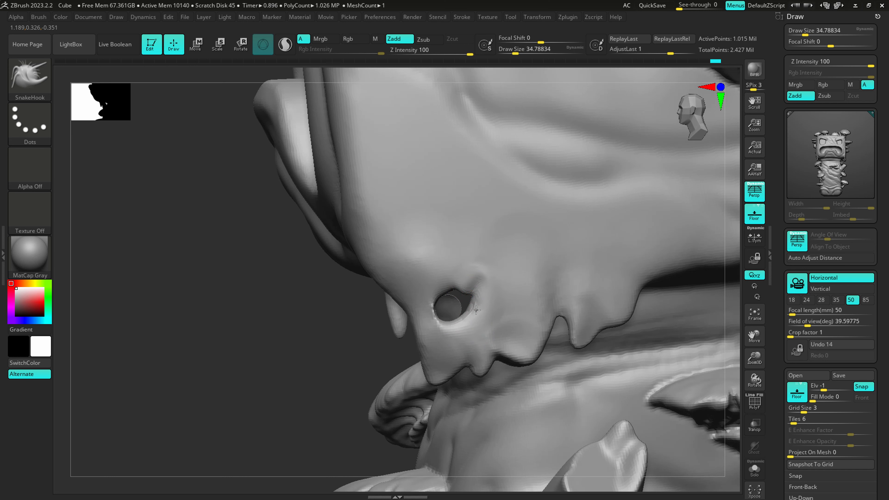
{"action": "key", "text": "ctrl"}
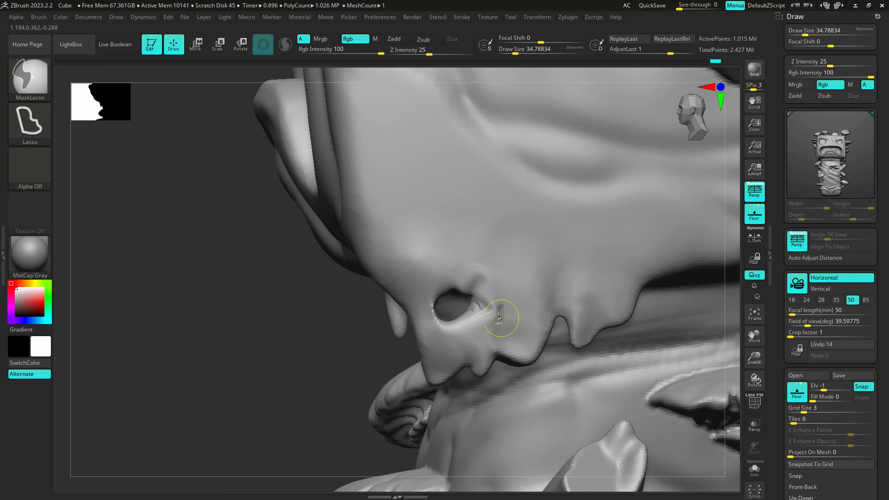
{"action": "left_click_drag", "start_coordinate": [287, 416], "coordinate": [321, 365], "text": "ctrl"}
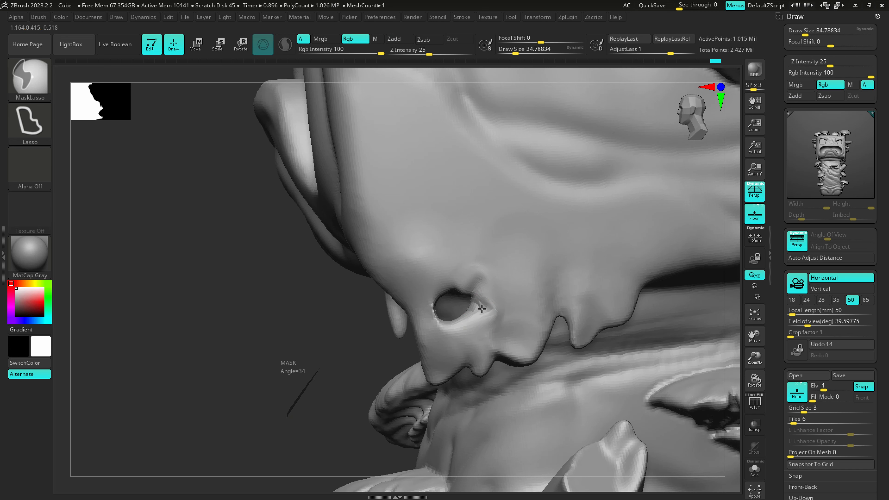
{"action": "key", "text": "shift"}
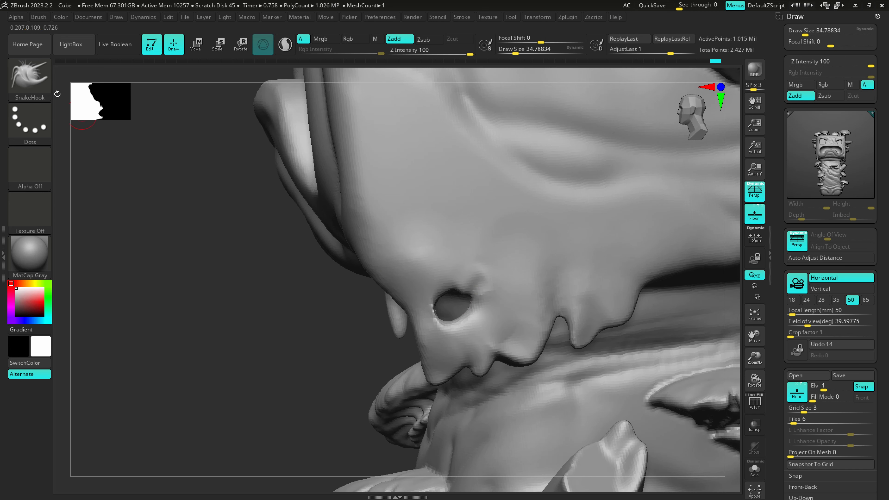
- Cut a second hole beside the first with a subtractive IMM cylinder, moving it along its Z axis before updating the DynaMesh
{"action": "left_click", "coordinate": [34, 83]}
{"action": "left_click", "coordinate": [490, 86]}
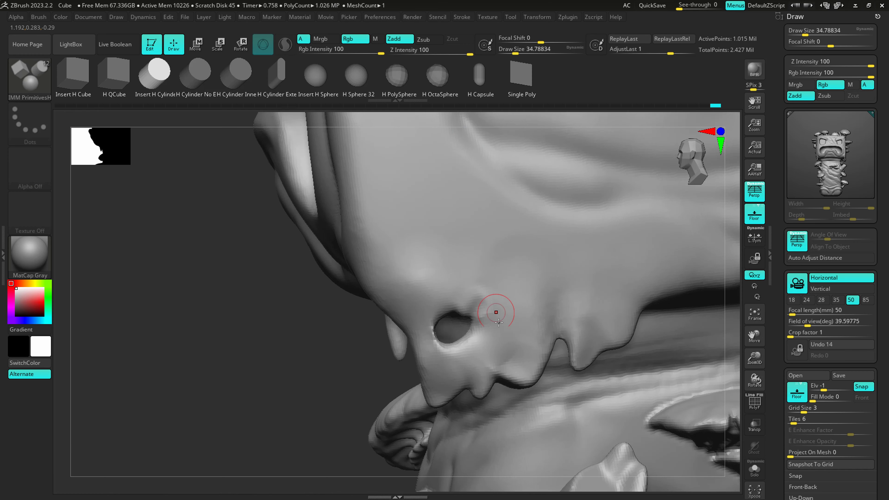
{"action": "mouse_move", "coordinate": [496, 336]}
{"action": "left_mouse_down", "text": "alt"}
{"action": "mouse_move", "coordinate": [498, 357]}
{"action": "mouse_move", "coordinate": [499, 348]}
{"action": "left_mouse_up", "text": "alt"}
{"action": "right_click_drag", "start_coordinate": [498, 348], "coordinate": [540, 340]}
{"action": "left_click", "coordinate": [196, 44]}
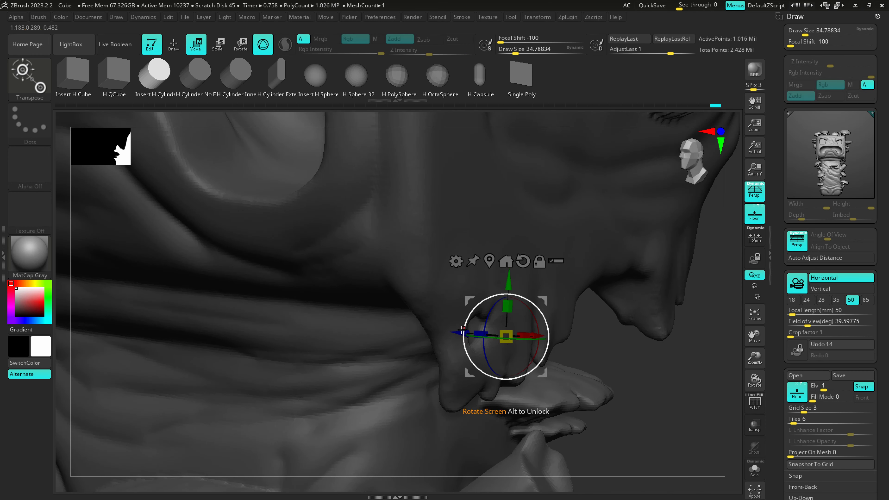
{"action": "left_click_drag", "start_coordinate": [459, 333], "coordinate": [478, 334]}
{"action": "mouse_move", "coordinate": [673, 398]}
{"action": "left_mouse_down", "text": "ctrl"}
{"action": "mouse_move", "coordinate": [715, 364]}
{"action": "mouse_move", "coordinate": [703, 372]}
{"action": "left_mouse_up", "text": "ctrl"}
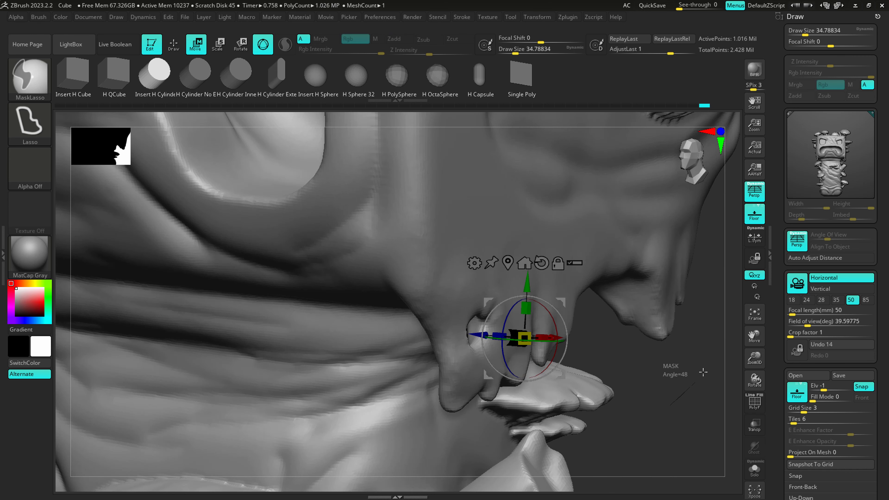
- Paint the black inside of the second drip hole white with the Standard brush, colour only, at draw size 112
{"action": "key", "text": "q"}
{"action": "key", "text": "b"}
{"action": "key", "text": "s"}
{"action": "key", "text": "t"}
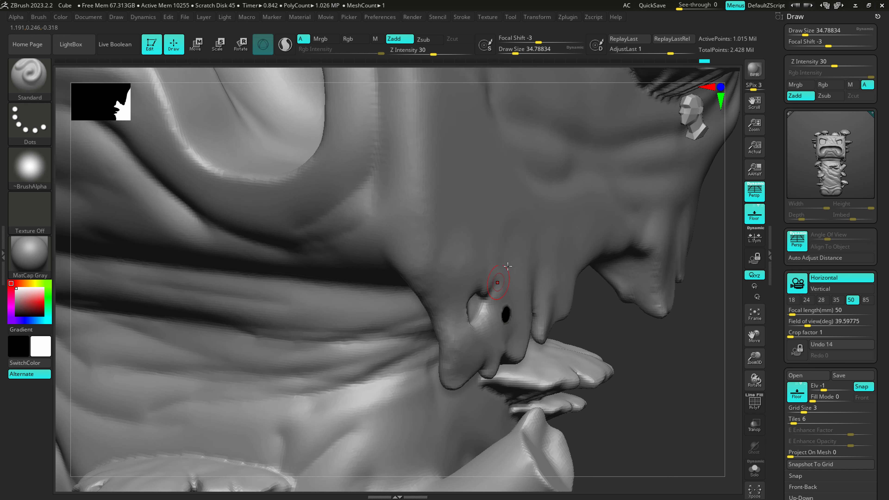
{"action": "right_click_drag", "start_coordinate": [506, 263], "coordinate": [470, 251]}
{"action": "left_click", "coordinate": [355, 39]}
{"action": "left_click", "coordinate": [398, 39]}
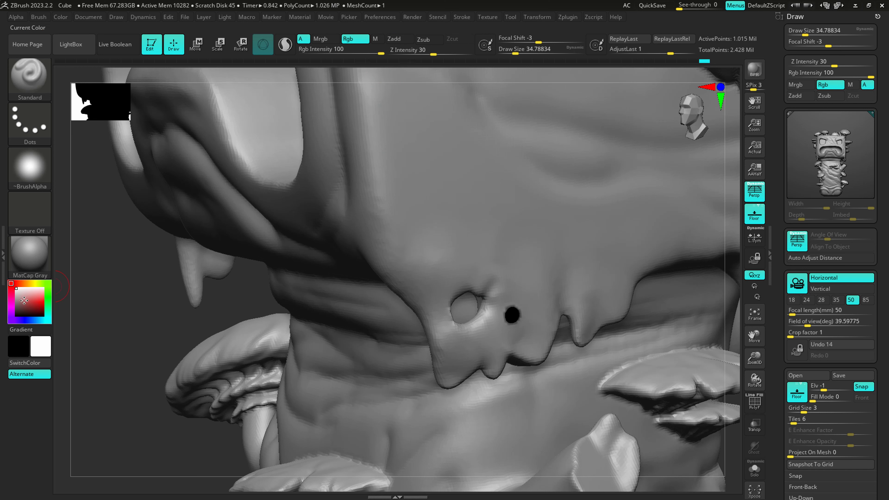
{"action": "type", "text": "s112"}
{"action": "key", "text": "Return"}
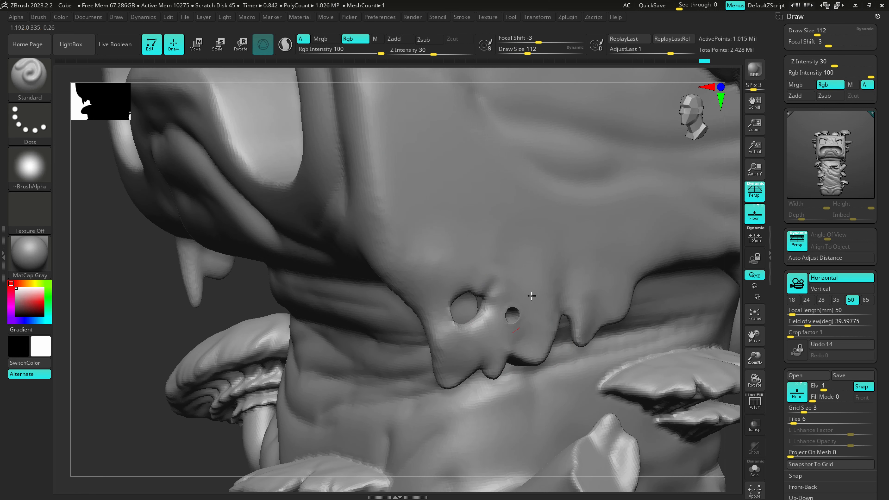
- Smooth the rim of the second hole at a draw size of about 65
{"action": "key", "text": "s"}
{"action": "left_click_drag", "start_coordinate": [516, 310], "coordinate": [510, 309]}
{"action": "left_click_drag", "start_coordinate": [511, 311], "coordinate": [516, 311], "text": "shift"}
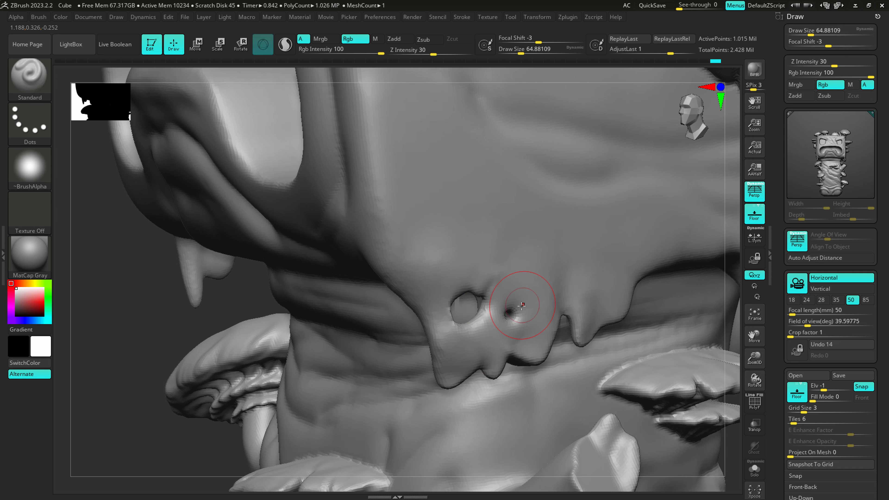
- Reshape the second hole with SnakeHook at a draw size of about 44, then update the DynaMesh and smooth around it
{"action": "right_click_drag", "start_coordinate": [522, 304], "coordinate": [499, 308]}
{"action": "key", "text": "b"}
{"action": "key", "text": "s"}
{"action": "key", "text": "h"}
{"action": "key", "text": "s"}
{"action": "left_click_drag", "start_coordinate": [516, 303], "coordinate": [517, 297]}
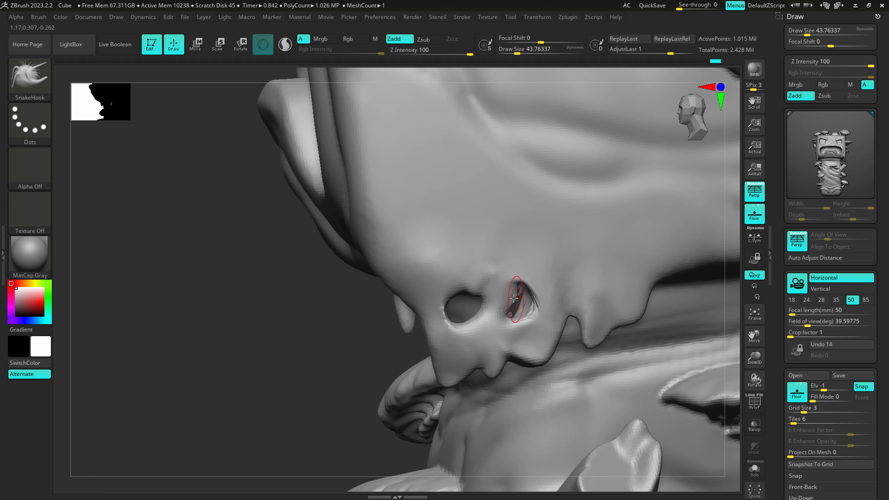
{"action": "left_click_drag", "start_coordinate": [273, 400], "coordinate": [323, 322], "text": "ctrl"}
{"action": "mouse_move", "coordinate": [536, 299]}
{"action": "left_mouse_down", "text": "shift"}
{"action": "mouse_move", "coordinate": [520, 274]}
{"action": "mouse_move", "coordinate": [551, 310]}
{"action": "left_mouse_up", "text": "shift"}
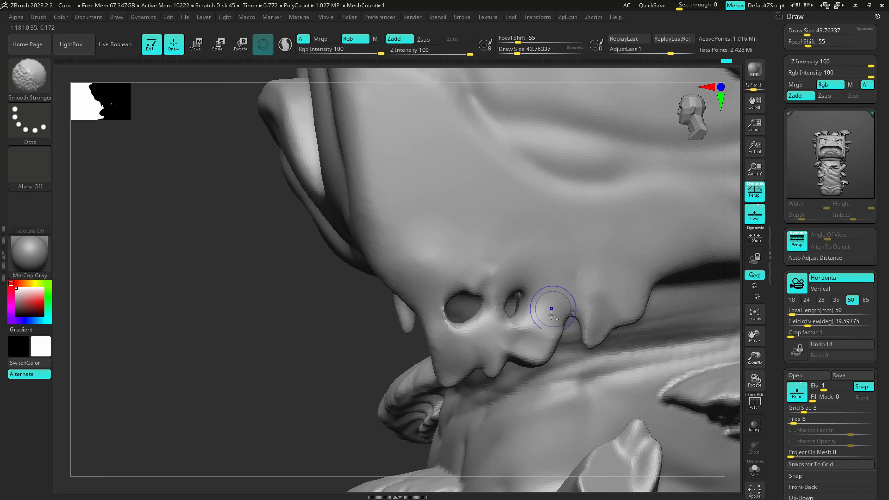
- Add three IMM spheres of decreasing size beside the large sphere on the head's side, update the DynaMesh and smooth the joints
{"action": "right_click_drag", "start_coordinate": [552, 315], "coordinate": [402, 267], "text": "alt"}
{"action": "right_click_drag", "start_coordinate": [402, 267], "coordinate": [480, 340]}
{"action": "mouse_move", "coordinate": [479, 340]}
{"action": "right_mouse_down", "text": "ctrl"}
{"action": "mouse_move", "coordinate": [478, 318]}
{"action": "mouse_move", "coordinate": [494, 323]}
{"action": "mouse_move", "coordinate": [463, 350]}
{"action": "mouse_move", "coordinate": [515, 308]}
{"action": "mouse_move", "coordinate": [517, 287]}
{"action": "right_mouse_up", "text": "ctrl"}
{"action": "mouse_move", "coordinate": [441, 234]}
{"action": "right_mouse_down"}
{"action": "mouse_move", "coordinate": [471, 234]}
{"action": "mouse_move", "coordinate": [442, 233]}
{"action": "mouse_move", "coordinate": [434, 241]}
{"action": "right_mouse_up"}
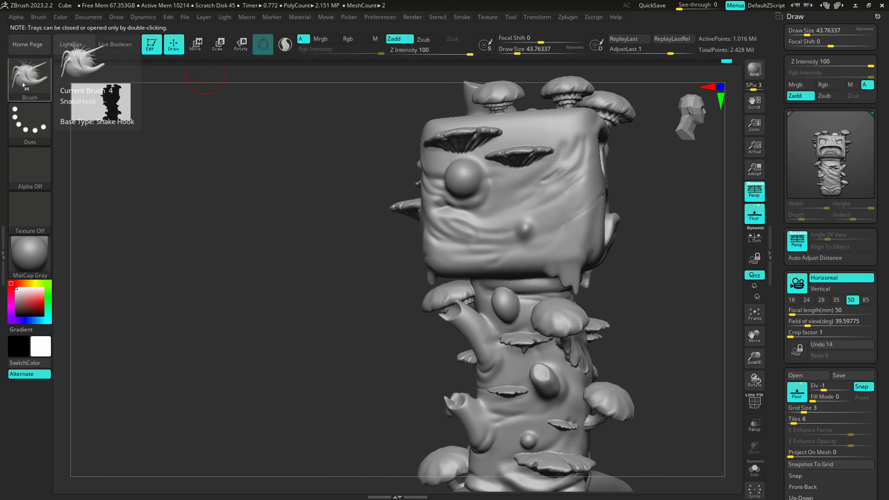
{"action": "left_click", "coordinate": [23, 85]}
{"action": "left_click", "coordinate": [486, 86]}
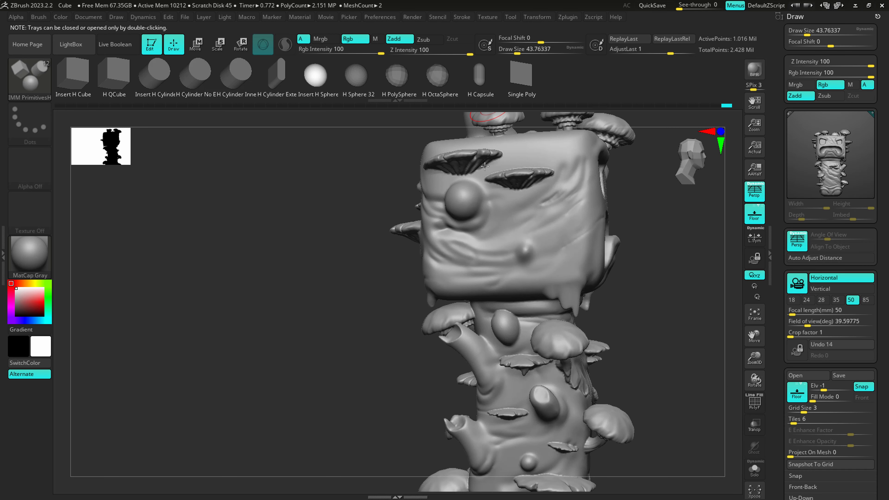
{"action": "mouse_move", "coordinate": [480, 231]}
{"action": "left_mouse_down"}
{"action": "mouse_move", "coordinate": [469, 235]}
{"action": "mouse_move", "coordinate": [476, 242]}
{"action": "left_mouse_up"}
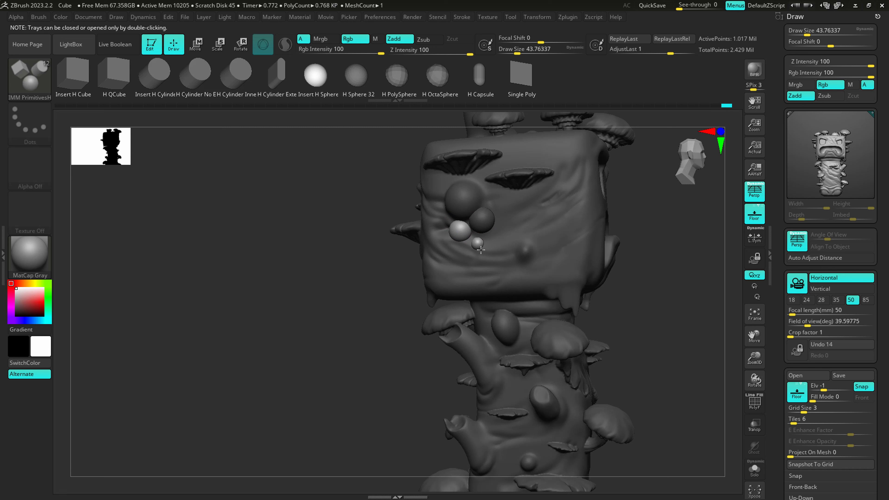
{"action": "left_click_drag", "start_coordinate": [347, 283], "coordinate": [351, 282], "text": "ctrl"}
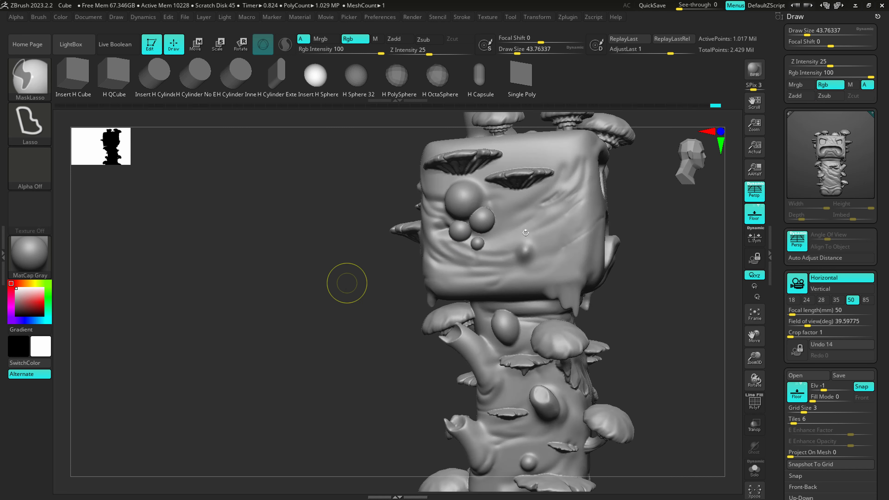
{"action": "right_click_drag", "start_coordinate": [525, 232], "coordinate": [446, 224]}
{"action": "left_click_drag", "start_coordinate": [492, 215], "coordinate": [478, 270], "text": "shift"}
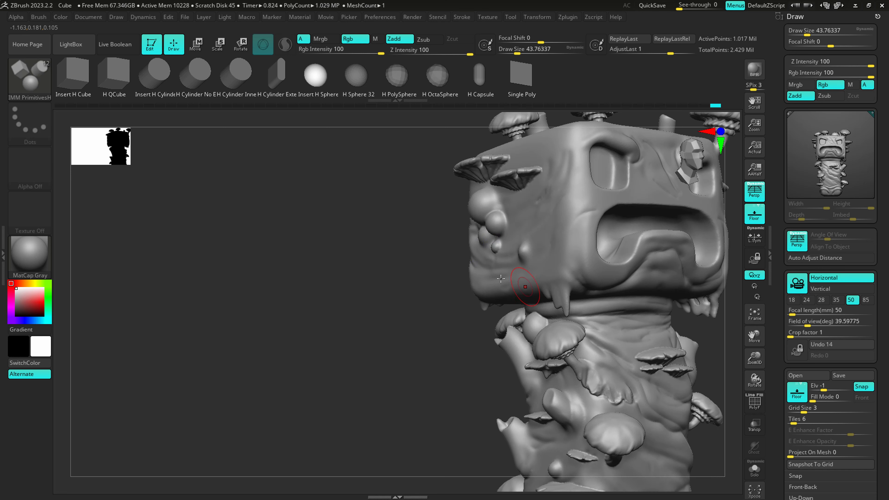
- Make the legs subtool active and frame the tops of the legs
{"action": "right_click_drag", "start_coordinate": [525, 287], "coordinate": [497, 277], "text": "ctrl"}
{"action": "right_click_drag", "start_coordinate": [581, 311], "coordinate": [364, 331]}
{"action": "left_click", "coordinate": [429, 357], "text": "alt"}
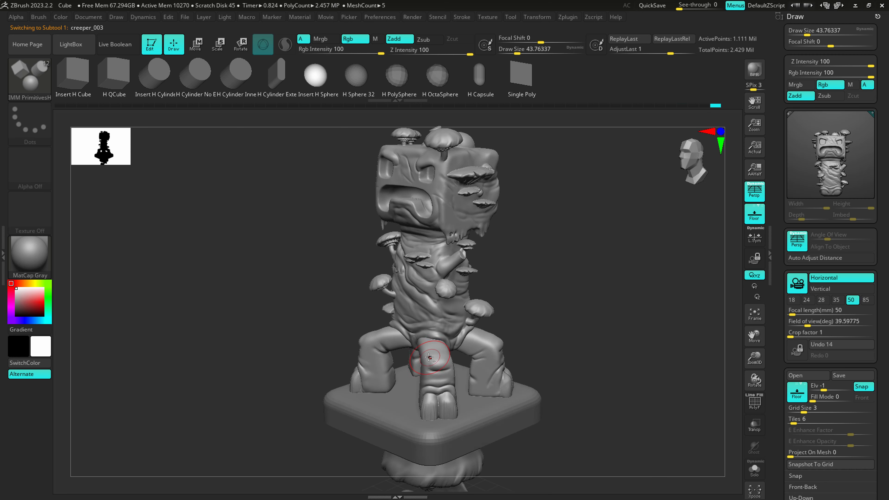
{"action": "right_click_drag", "start_coordinate": [429, 357], "coordinate": [441, 395], "text": "ctrl"}
{"action": "key", "text": "3"}
{"action": "key", "text": "s"}
{"action": "mouse_move", "coordinate": [419, 329]}
{"action": "left_mouse_down"}
{"action": "mouse_move", "coordinate": [429, 328]}
{"action": "mouse_move", "coordinate": [410, 306]}
{"action": "mouse_move", "coordinate": [420, 313]}
{"action": "left_mouse_up"}
{"action": "key", "text": "ctrl+z"}
- Carve fine wrinkles across the upper part of the front leg with DamStandard at a draw size of about 18
{"action": "key", "text": "shift"}
{"action": "right_click_drag", "start_coordinate": [420, 312], "coordinate": [460, 310]}
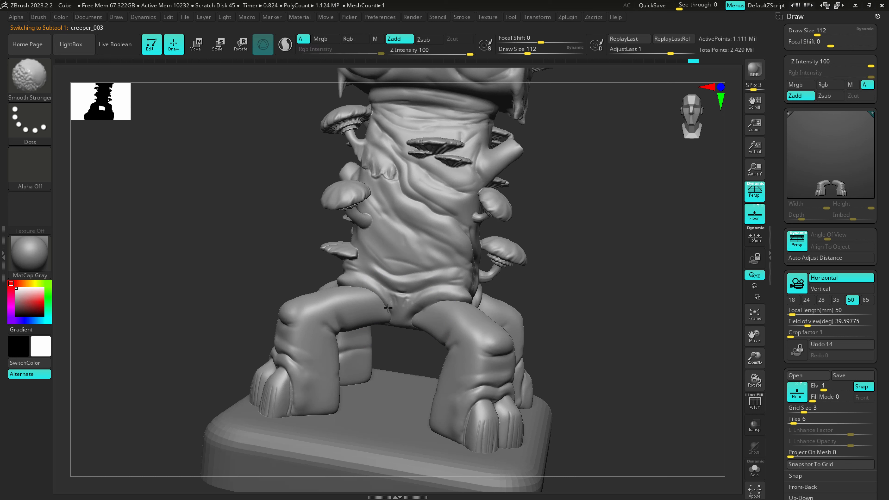
{"action": "key", "text": "b"}
{"action": "key", "text": "d"}
{"action": "key", "text": "s"}
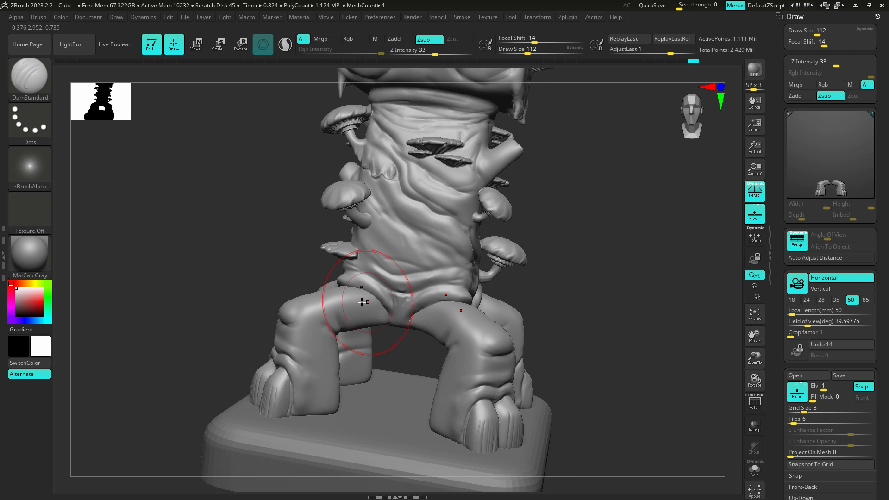
{"action": "key", "text": "s"}
{"action": "mouse_move", "coordinate": [370, 299]}
{"action": "left_mouse_down"}
{"action": "mouse_move", "coordinate": [340, 298]}
{"action": "mouse_move", "coordinate": [383, 317]}
{"action": "left_mouse_up"}
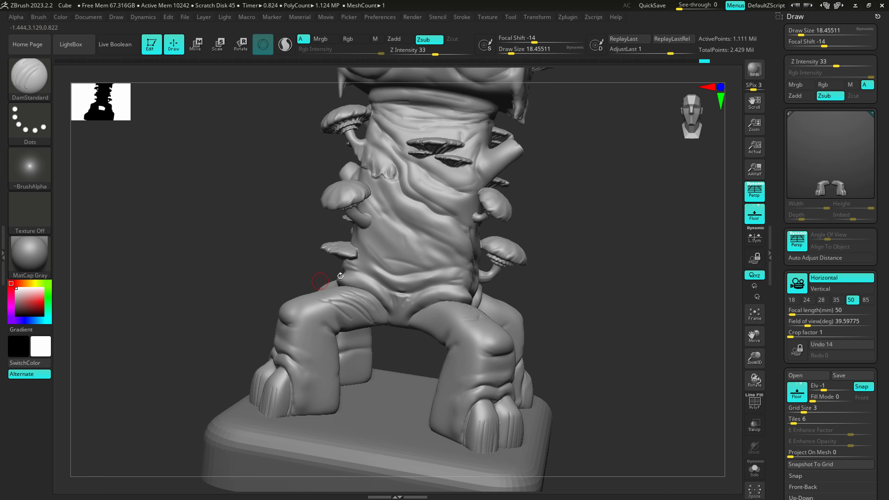
- Isolate the legs, show their polygroups and give each leg its own group with Auto Groups
{"action": "left_click", "coordinate": [755, 468]}
{"action": "left_click_drag", "start_coordinate": [380, 336], "coordinate": [387, 434]}
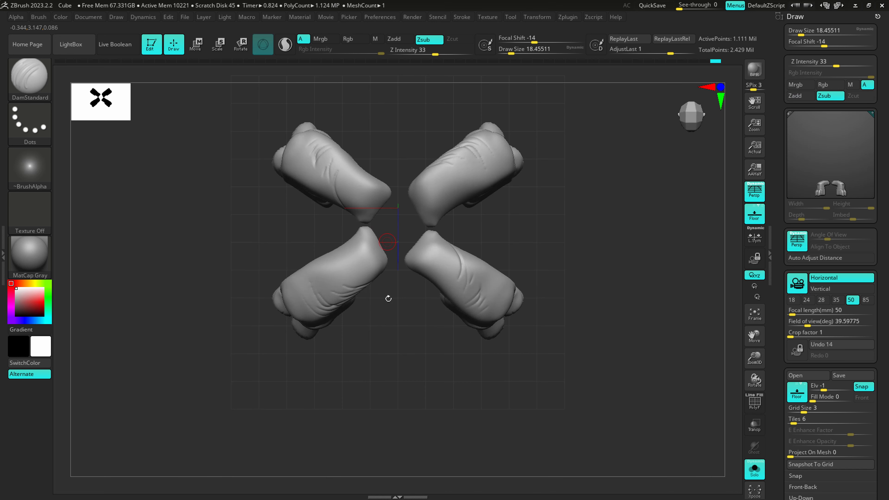
{"action": "key", "text": "shift+f"}
{"action": "left_click_drag", "start_coordinate": [391, 278], "coordinate": [409, 369], "text": "alt"}
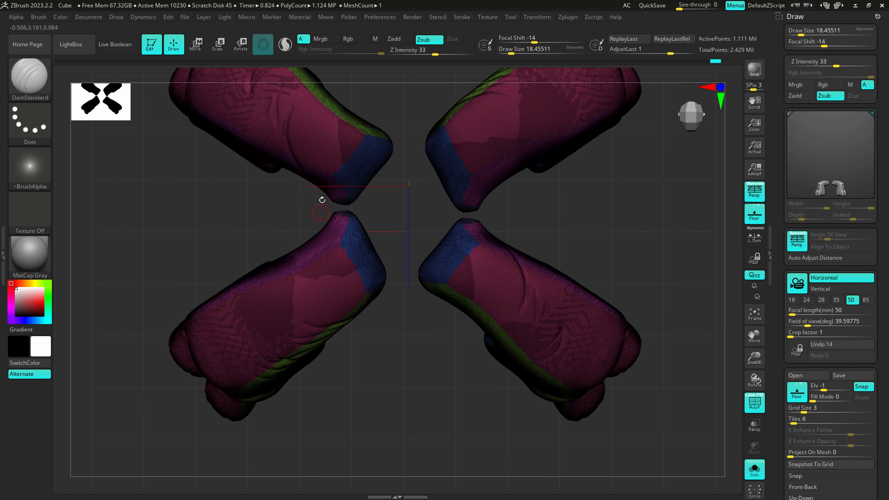
{"action": "left_click", "coordinate": [792, 17]}
{"action": "left_click", "coordinate": [801, 237]}
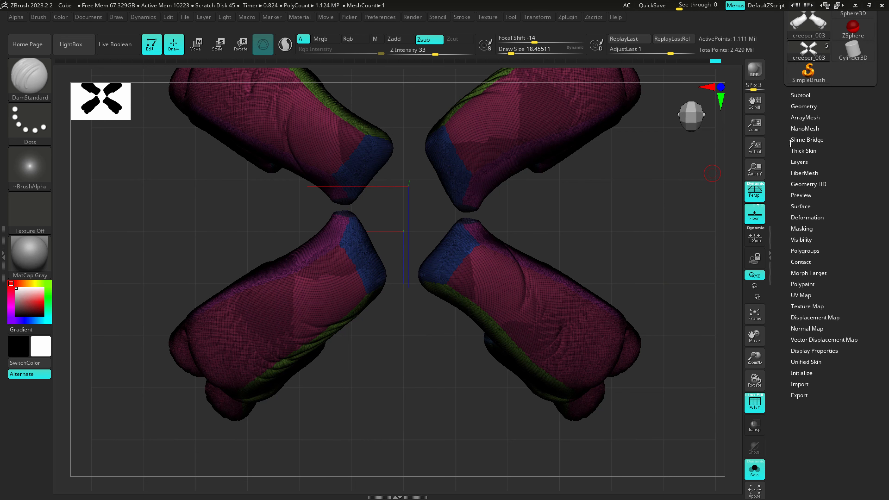
{"action": "left_click", "coordinate": [798, 251]}
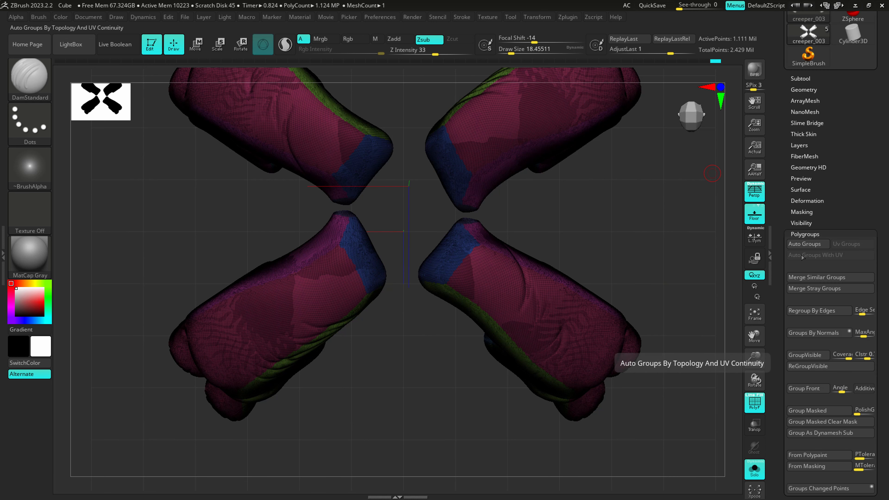
{"action": "left_click", "coordinate": [805, 243]}
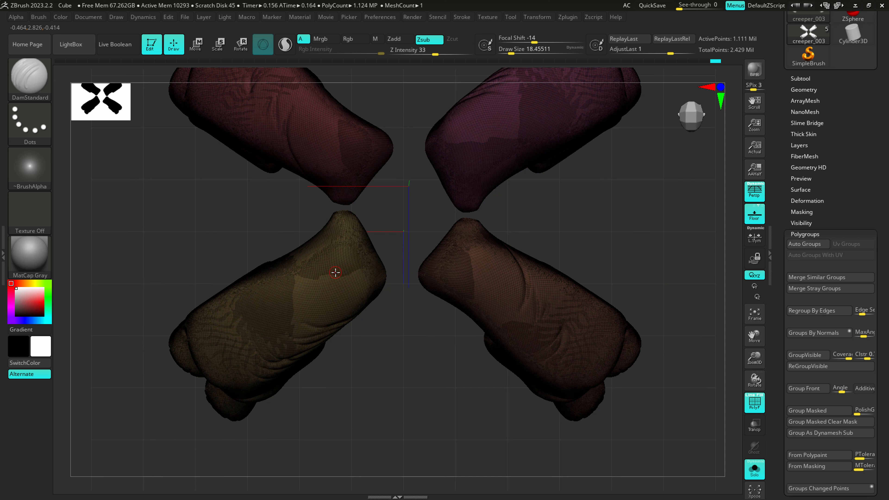
- Isolate one front leg by its polygroup and delete the three hidden legs
{"action": "key", "text": "ctrl+shift"}
{"action": "left_click", "coordinate": [314, 290], "text": "ctrl+shift"}
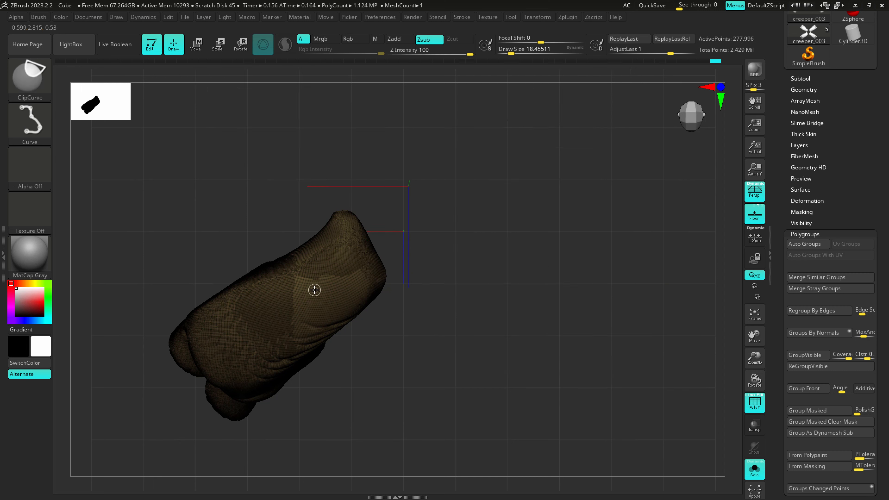
{"action": "left_click", "coordinate": [807, 89]}
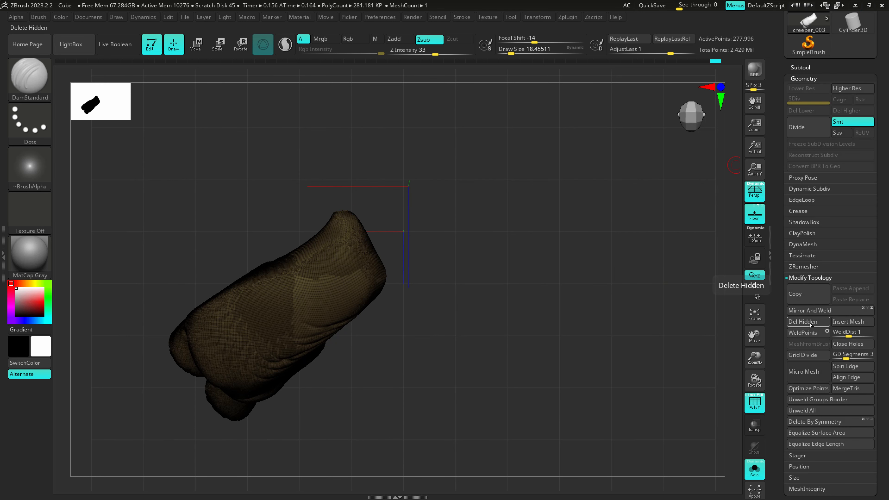
{"action": "left_click", "coordinate": [799, 323]}
- Insert two overlapping IMM spheres on the side of the remaining leg and update the DynaMesh to merge them
{"action": "mouse_move", "coordinate": [399, 322]}
{"action": "left_mouse_down"}
{"action": "mouse_move", "coordinate": [361, 329]}
{"action": "mouse_move", "coordinate": [305, 294]}
{"action": "mouse_move", "coordinate": [308, 284]}
{"action": "mouse_move", "coordinate": [349, 274]}
{"action": "left_mouse_up"}
{"action": "key", "text": "s"}
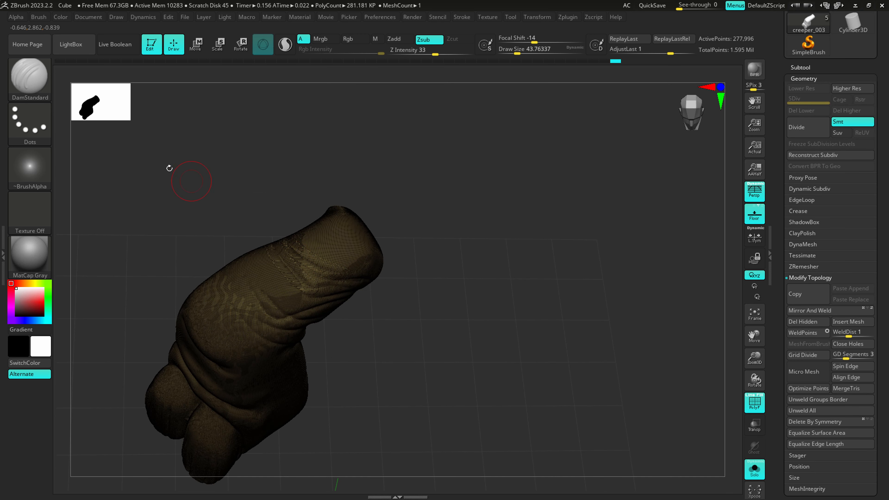
{"action": "left_click", "coordinate": [43, 94]}
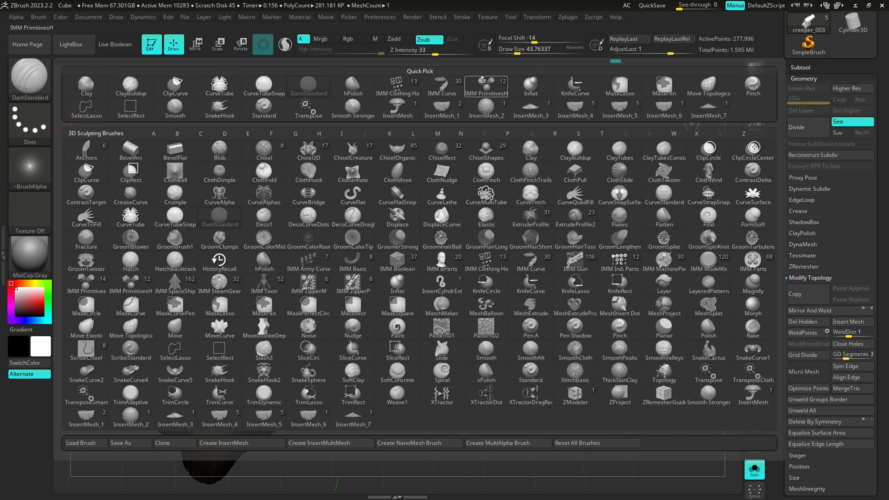
{"action": "left_click", "coordinate": [482, 83]}
{"action": "mouse_move", "coordinate": [330, 261]}
{"action": "right_mouse_down"}
{"action": "mouse_move", "coordinate": [331, 325]}
{"action": "mouse_move", "coordinate": [284, 298]}
{"action": "right_mouse_up"}
{"action": "mouse_move", "coordinate": [225, 268]}
{"action": "left_mouse_down"}
{"action": "mouse_move", "coordinate": [243, 267]}
{"action": "mouse_move", "coordinate": [249, 294]}
{"action": "left_mouse_up"}
{"action": "right_click_drag", "start_coordinate": [248, 294], "coordinate": [359, 383]}
{"action": "left_click_drag", "start_coordinate": [415, 353], "coordinate": [435, 322], "text": "ctrl"}
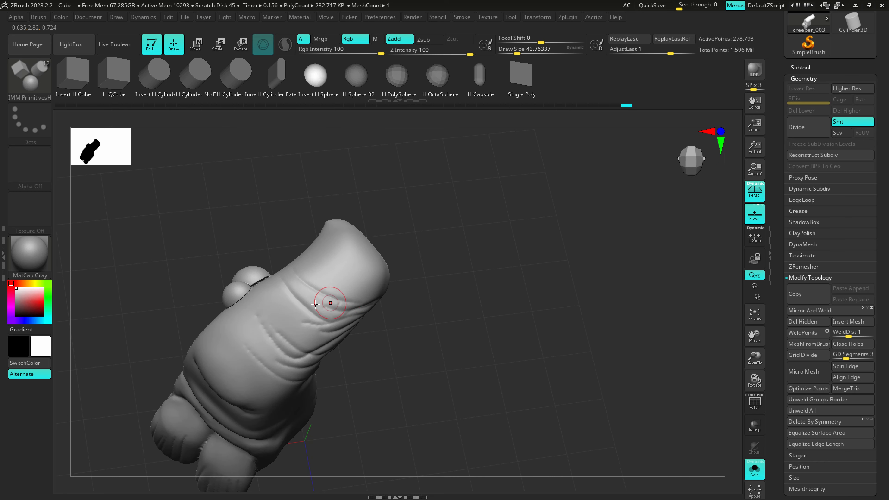
- Smooth the joint between the two spheres and the leg at a draw size of about 80
{"action": "right_click_drag", "start_coordinate": [258, 298], "coordinate": [256, 294]}
{"action": "key", "text": "s"}
{"action": "left_click_drag", "start_coordinate": [255, 294], "coordinate": [260, 259]}
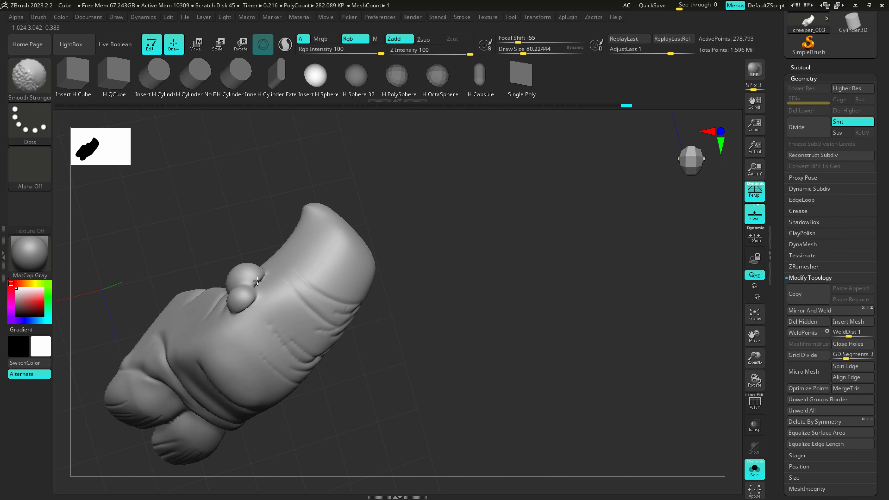
- Build up clay around the leg's spheres with ClayBuildup at a draw size of about 37, then smooth it at about 54
{"action": "key", "text": "b"}
{"action": "left_click", "coordinate": [130, 86]}
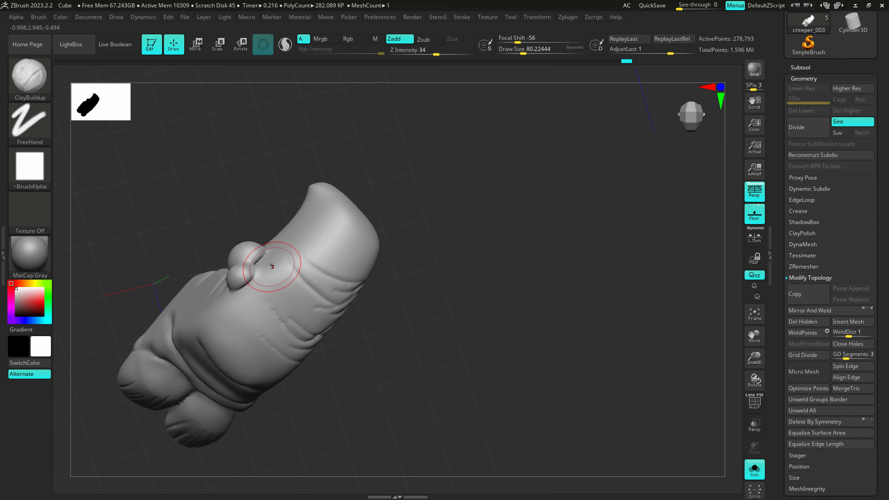
{"action": "right_click_drag", "start_coordinate": [264, 256], "coordinate": [257, 267]}
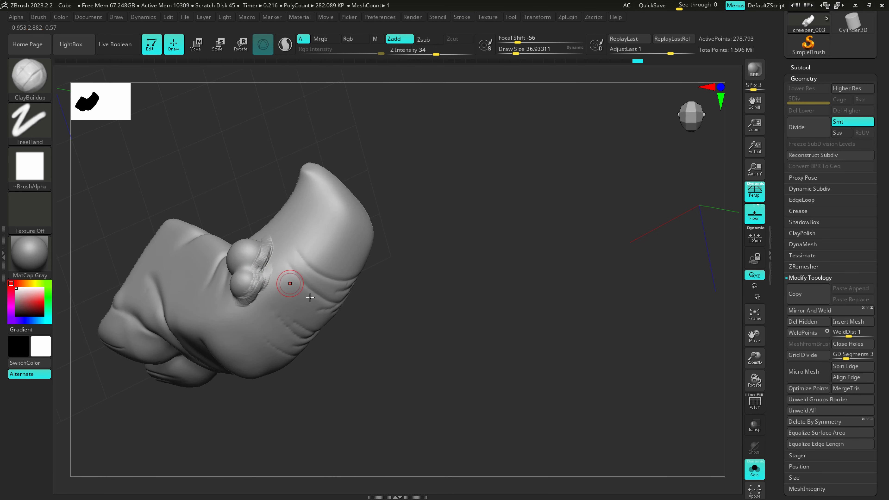
{"action": "key", "text": "shift"}
{"action": "mouse_move", "coordinate": [279, 289]}
{"action": "right_mouse_down"}
{"action": "mouse_move", "coordinate": [278, 260]}
{"action": "mouse_move", "coordinate": [286, 308]}
{"action": "right_mouse_up"}
{"action": "key", "text": "1"}
{"action": "key", "text": "bracketright"}
{"action": "left_click_drag", "start_coordinate": [284, 332], "coordinate": [286, 362], "text": "shift"}
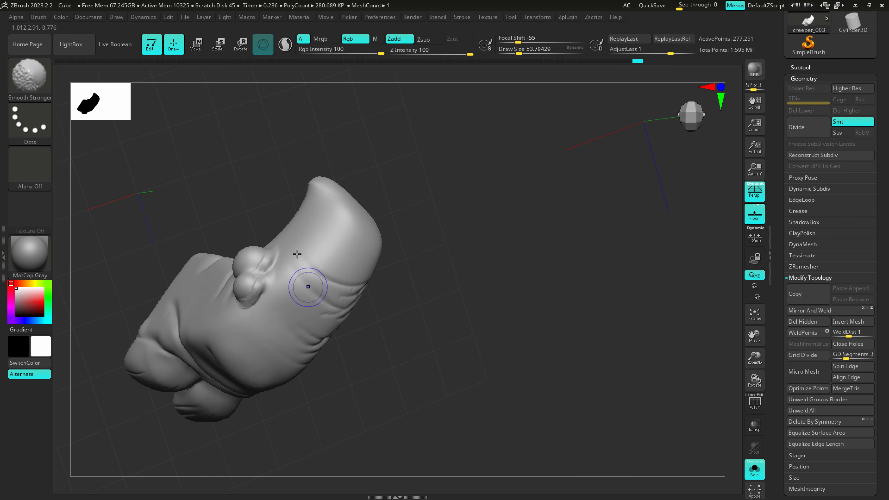
- Carve wrinkles across the upper end of the leg with DamStandard
{"action": "left_click_drag", "start_coordinate": [294, 223], "coordinate": [359, 252]}
{"action": "left_click_drag", "start_coordinate": [318, 211], "coordinate": [365, 246]}
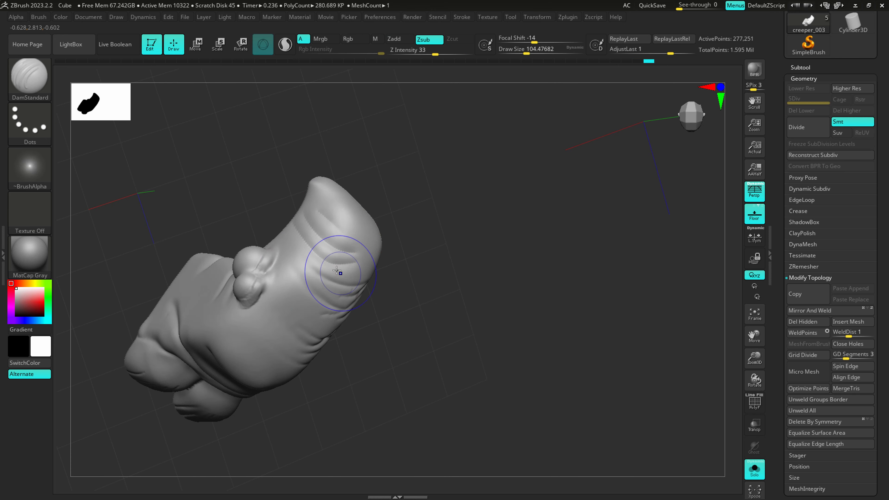
{"action": "right_click_drag", "start_coordinate": [337, 271], "coordinate": [288, 248]}
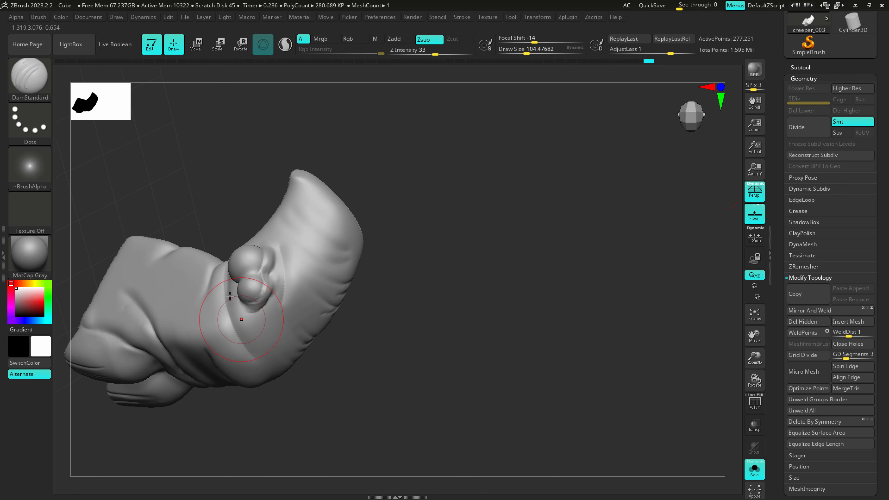
- Carve and soften larger folds along the leg's side and knee with DamStandard at a draw size of about 104
{"action": "right_click_drag", "start_coordinate": [230, 296], "coordinate": [198, 307]}
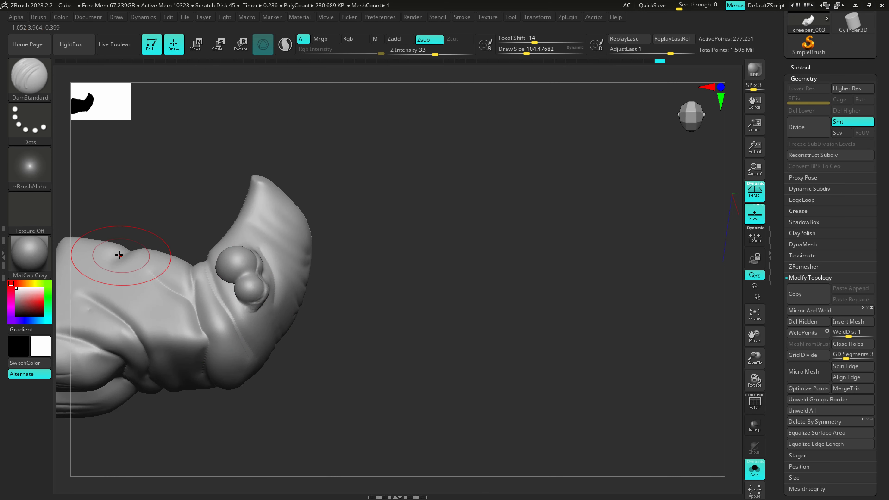
{"action": "right_click_drag", "start_coordinate": [147, 343], "coordinate": [238, 337]}
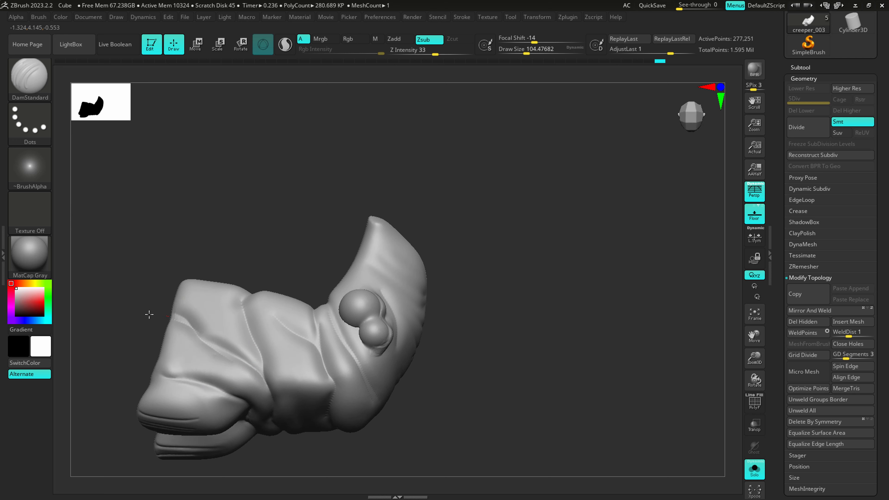
{"action": "mouse_move", "coordinate": [149, 315]}
{"action": "right_mouse_down"}
{"action": "mouse_move", "coordinate": [198, 258]}
{"action": "mouse_move", "coordinate": [315, 371]}
{"action": "mouse_move", "coordinate": [350, 366]}
{"action": "mouse_move", "coordinate": [345, 381]}
{"action": "right_mouse_up"}
{"action": "left_click_drag", "start_coordinate": [298, 263], "coordinate": [357, 210], "text": "shift"}
{"action": "right_click_drag", "start_coordinate": [356, 210], "coordinate": [351, 258]}
{"action": "right_click_drag", "start_coordinate": [405, 286], "coordinate": [409, 350]}
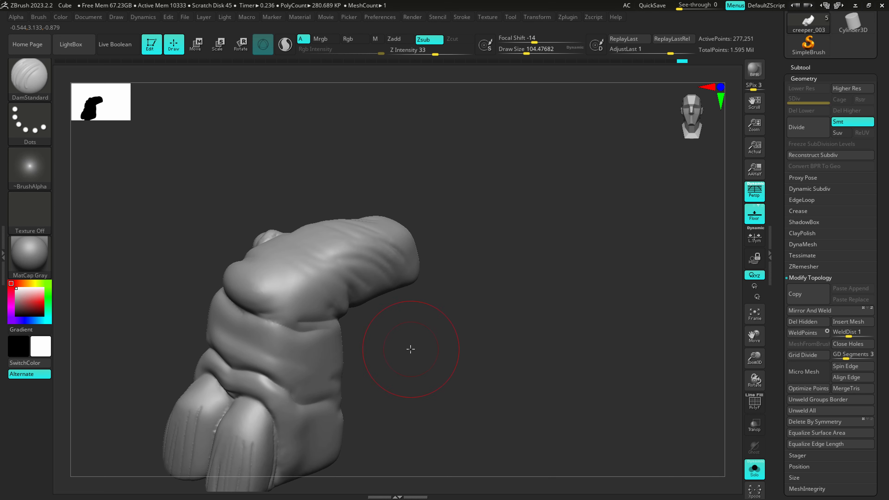
- Set up the Standard brush with a Spray stroke, Alpha 13 and Zadd only, without RGB
{"action": "key", "text": "b"}
{"action": "key", "text": "s"}
{"action": "key", "text": "t"}
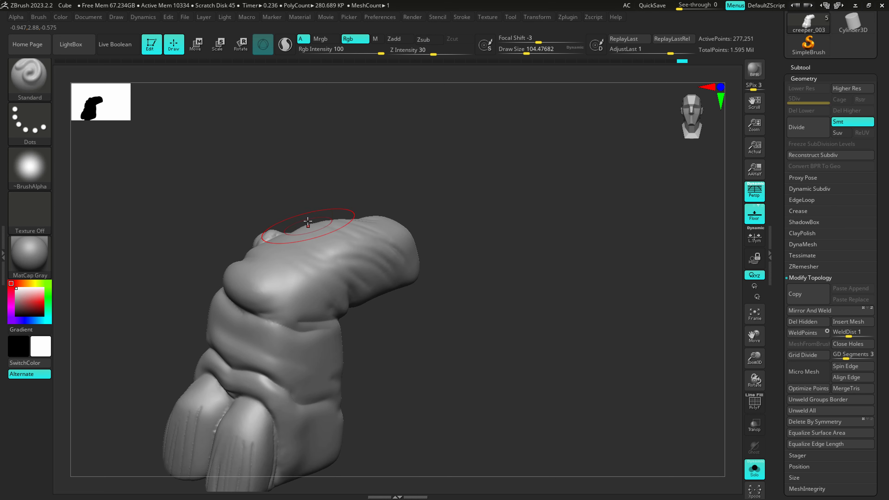
{"action": "left_click", "coordinate": [37, 127]}
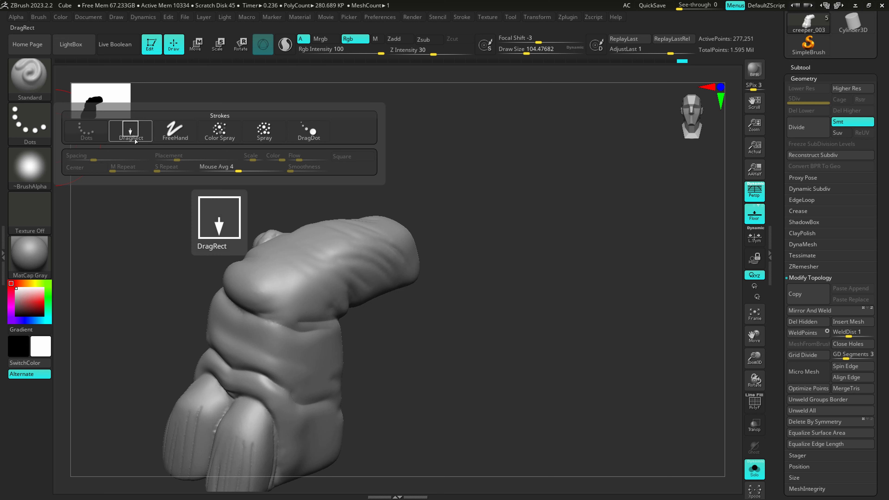
{"action": "left_click", "coordinate": [266, 132]}
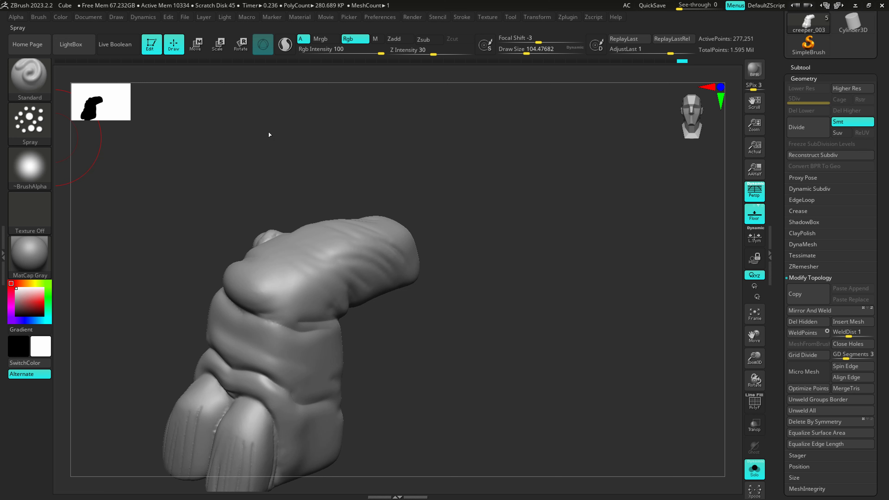
{"action": "left_click", "coordinate": [30, 173]}
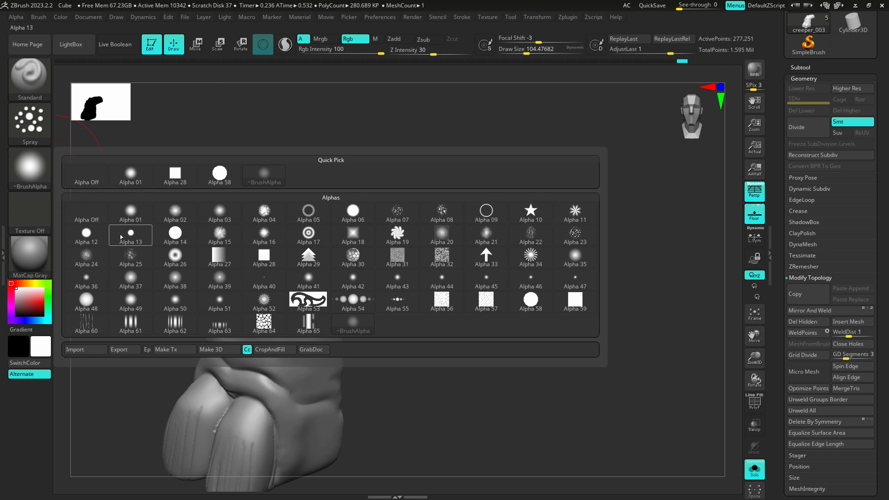
{"action": "left_click", "coordinate": [131, 235]}
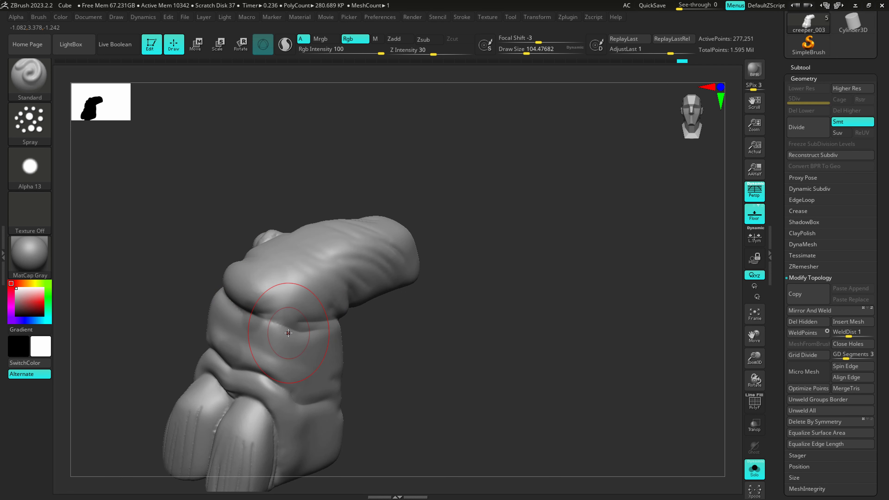
{"action": "left_click", "coordinate": [353, 37]}
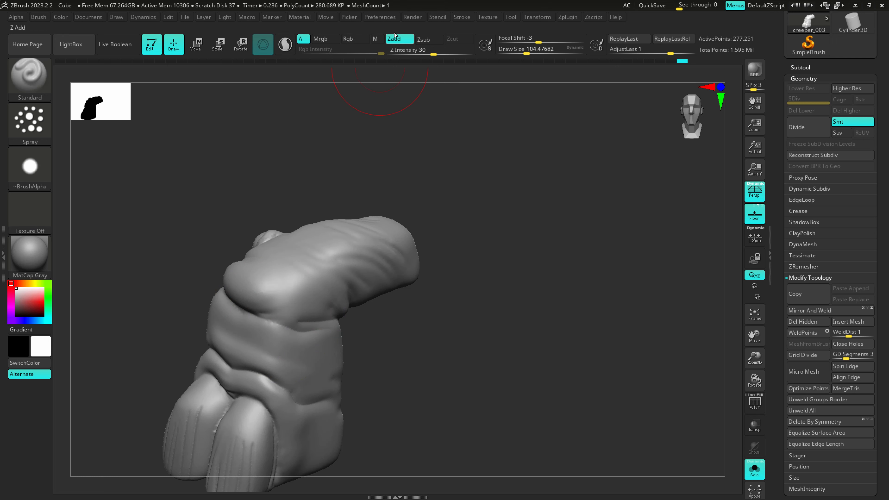
{"action": "left_click_drag", "start_coordinate": [270, 296], "coordinate": [308, 353]}
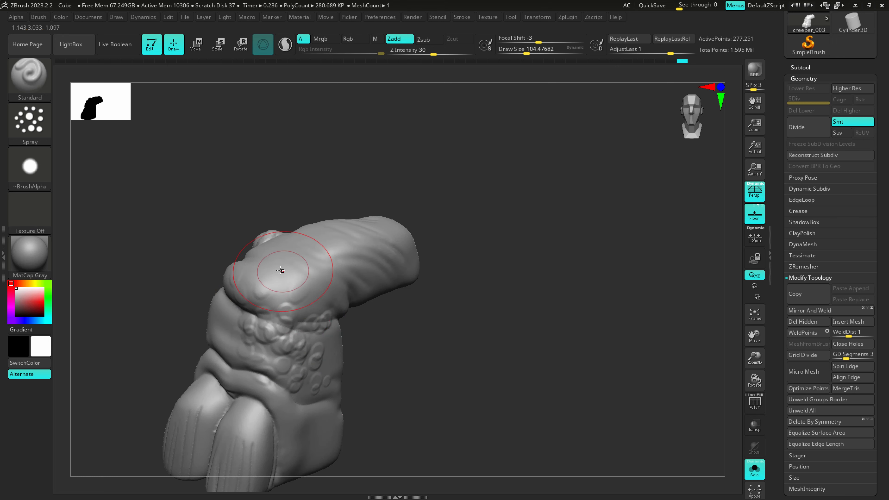
{"action": "mouse_move", "coordinate": [282, 272]}
{"action": "left_mouse_down"}
{"action": "mouse_move", "coordinate": [308, 298]}
{"action": "mouse_move", "coordinate": [377, 258]}
{"action": "mouse_move", "coordinate": [346, 258]}
{"action": "mouse_move", "coordinate": [402, 270]}
{"action": "left_mouse_up"}
{"action": "key", "text": "ctrl+z"}
{"action": "key", "text": "s"}
{"action": "key", "text": "ctrl+z"}
{"action": "key", "text": "ctrl+z"}
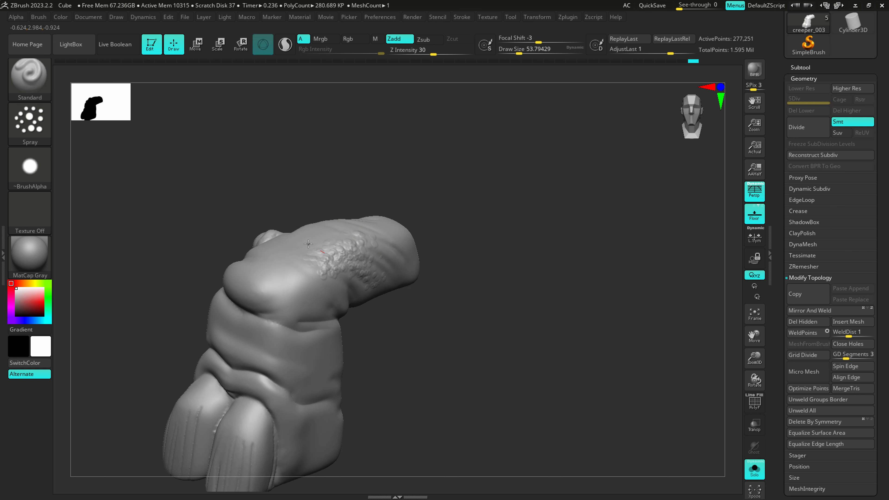
- Spray small bumps over the leg's side and its midsection at a draw size of about 54, and smooth them down
{"action": "key", "text": "shift"}
{"action": "mouse_move", "coordinate": [329, 252]}
{"action": "left_mouse_down", "text": "shift"}
{"action": "mouse_move", "coordinate": [351, 246]}
{"action": "mouse_move", "coordinate": [341, 318]}
{"action": "mouse_move", "coordinate": [317, 328]}
{"action": "mouse_move", "coordinate": [301, 307]}
{"action": "mouse_move", "coordinate": [301, 347]}
{"action": "mouse_move", "coordinate": [254, 333]}
{"action": "left_mouse_up", "text": "shift"}
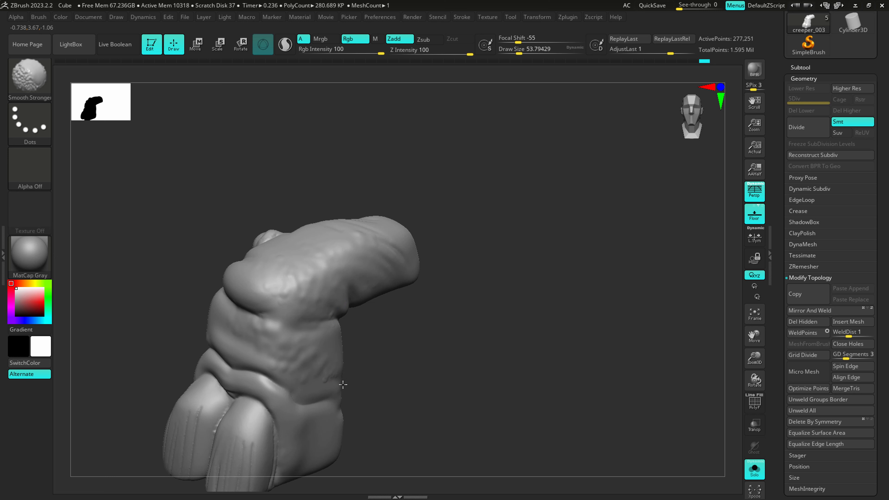
{"action": "mouse_move", "coordinate": [297, 410]}
{"action": "left_mouse_down"}
{"action": "mouse_move", "coordinate": [336, 431]}
{"action": "mouse_move", "coordinate": [327, 451]}
{"action": "left_mouse_up"}
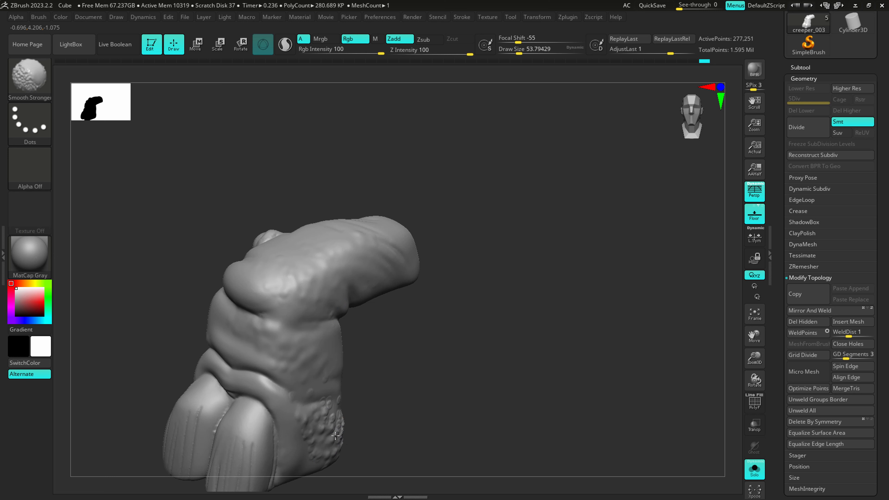
{"action": "left_click_drag", "start_coordinate": [352, 396], "coordinate": [363, 386]}
{"action": "mouse_move", "coordinate": [268, 339]}
{"action": "left_mouse_down"}
{"action": "mouse_move", "coordinate": [241, 326]}
{"action": "mouse_move", "coordinate": [203, 328]}
{"action": "left_mouse_up"}
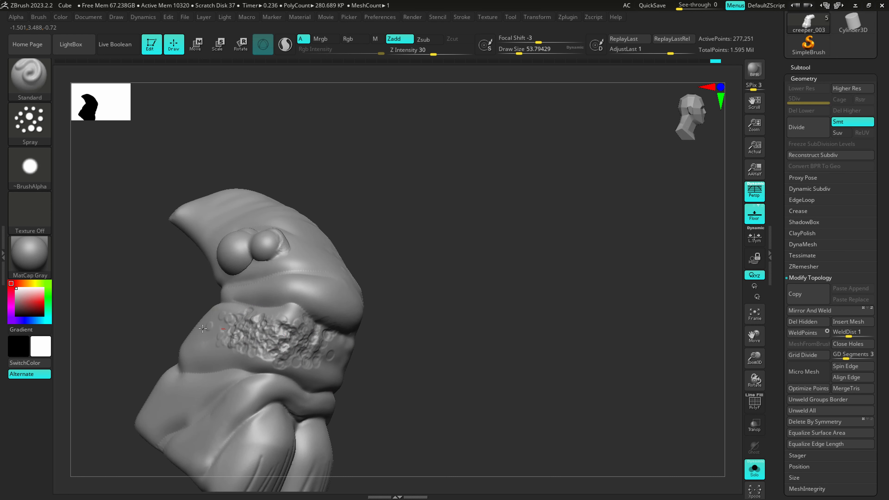
{"action": "left_click_drag", "start_coordinate": [295, 336], "coordinate": [215, 316], "text": "shift"}
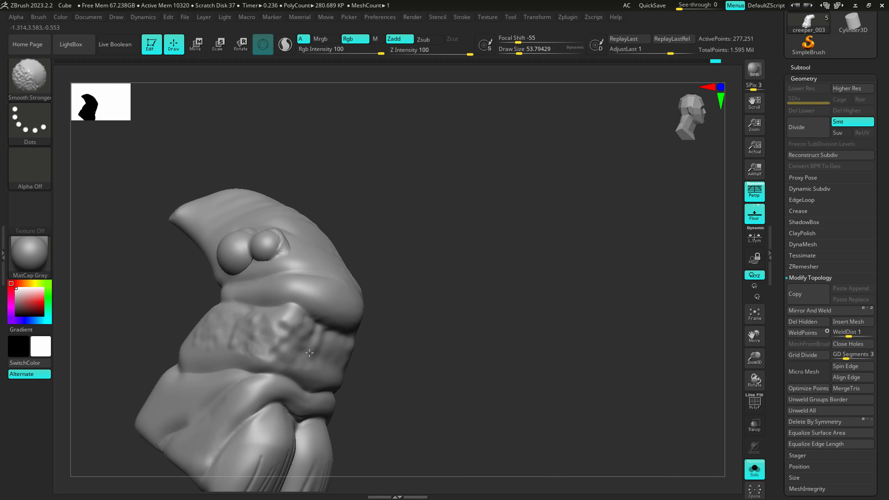
- Spray bumps across the knee and the upper leg around the two spheres, and soften them
{"action": "mouse_move", "coordinate": [402, 319]}
{"action": "left_mouse_down"}
{"action": "mouse_move", "coordinate": [368, 321]}
{"action": "mouse_move", "coordinate": [361, 338]}
{"action": "left_mouse_up"}
{"action": "mouse_move", "coordinate": [350, 305]}
{"action": "left_mouse_down"}
{"action": "mouse_move", "coordinate": [293, 280]}
{"action": "mouse_move", "coordinate": [354, 268]}
{"action": "left_mouse_up"}
{"action": "left_click_drag", "start_coordinate": [302, 294], "coordinate": [354, 245], "text": "shift"}
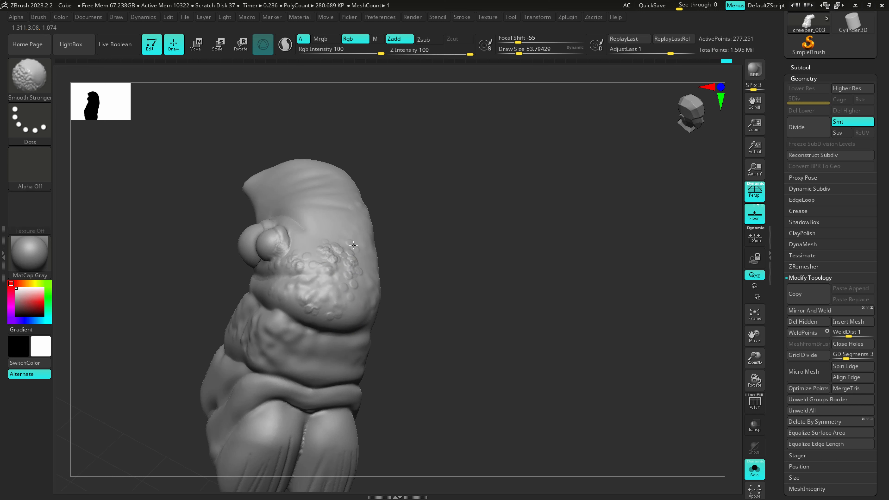
{"action": "right_click_drag", "start_coordinate": [342, 260], "coordinate": [353, 226]}
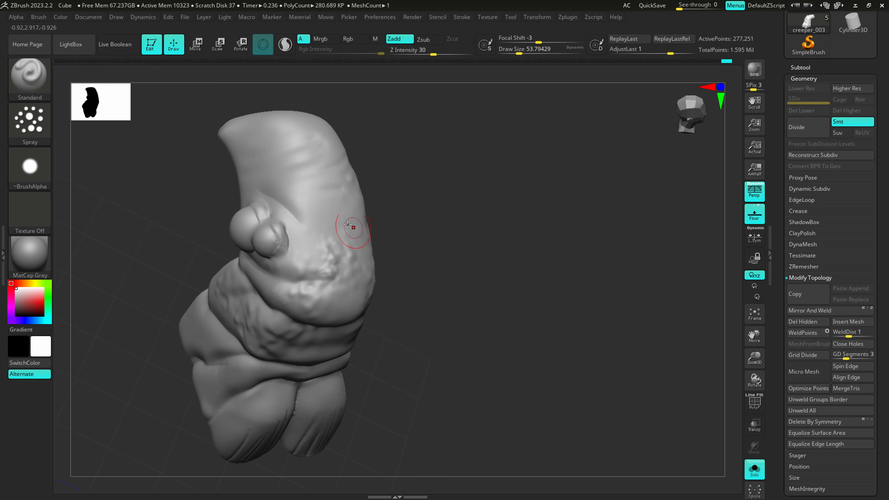
{"action": "mouse_move", "coordinate": [354, 226]}
{"action": "left_mouse_down"}
{"action": "mouse_move", "coordinate": [259, 172]}
{"action": "mouse_move", "coordinate": [298, 165]}
{"action": "mouse_move", "coordinate": [225, 145]}
{"action": "mouse_move", "coordinate": [311, 154]}
{"action": "left_mouse_up"}
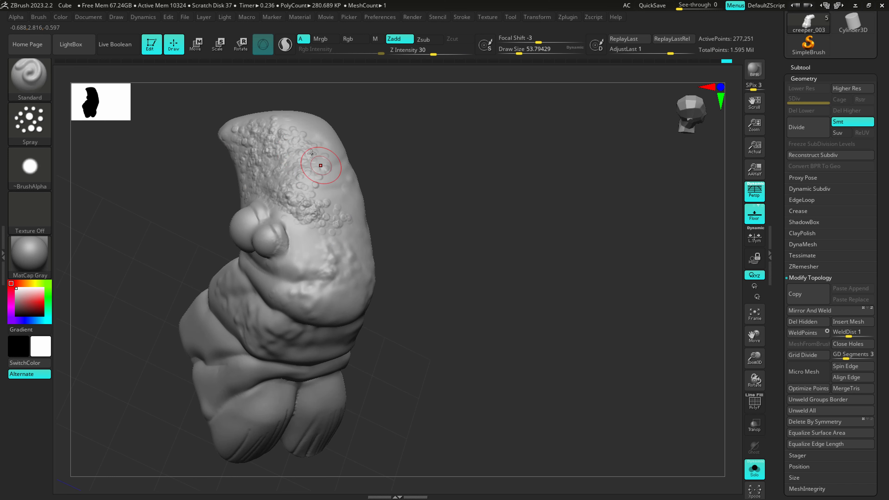
{"action": "mouse_move", "coordinate": [352, 224]}
{"action": "left_mouse_down", "text": "shift"}
{"action": "mouse_move", "coordinate": [259, 164]}
{"action": "mouse_move", "coordinate": [325, 136]}
{"action": "left_mouse_up", "text": "shift"}
- Carve wrinkles across the bumpy upper leg with DamStandard at a draw size of about 54, and smooth them
{"action": "key", "text": "b"}
{"action": "key", "text": "d"}
{"action": "key", "text": "s"}
{"action": "left_click_drag", "start_coordinate": [304, 169], "coordinate": [249, 117], "text": "shift"}
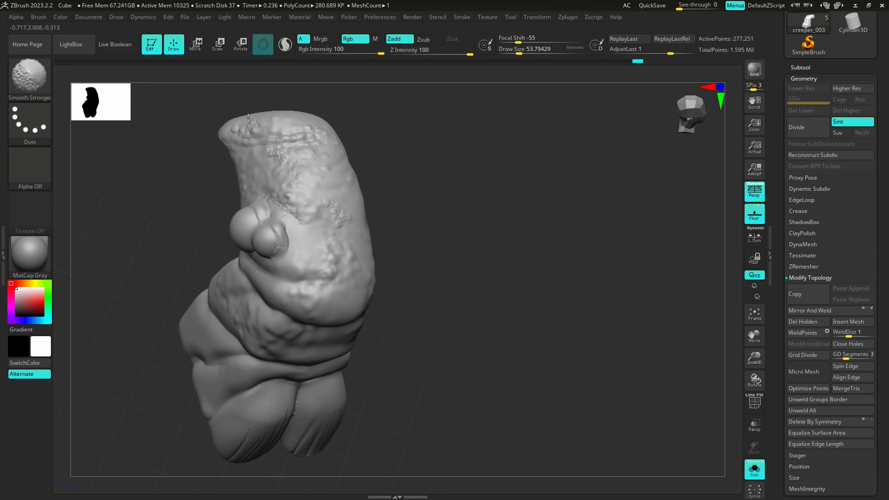
{"action": "mouse_move", "coordinate": [302, 201]}
{"action": "left_mouse_down"}
{"action": "mouse_move", "coordinate": [331, 225]}
{"action": "mouse_move", "coordinate": [365, 199]}
{"action": "left_mouse_up"}
{"action": "mouse_move", "coordinate": [413, 211]}
{"action": "left_mouse_down"}
{"action": "mouse_move", "coordinate": [364, 210]}
{"action": "mouse_move", "coordinate": [400, 186]}
{"action": "left_mouse_up"}
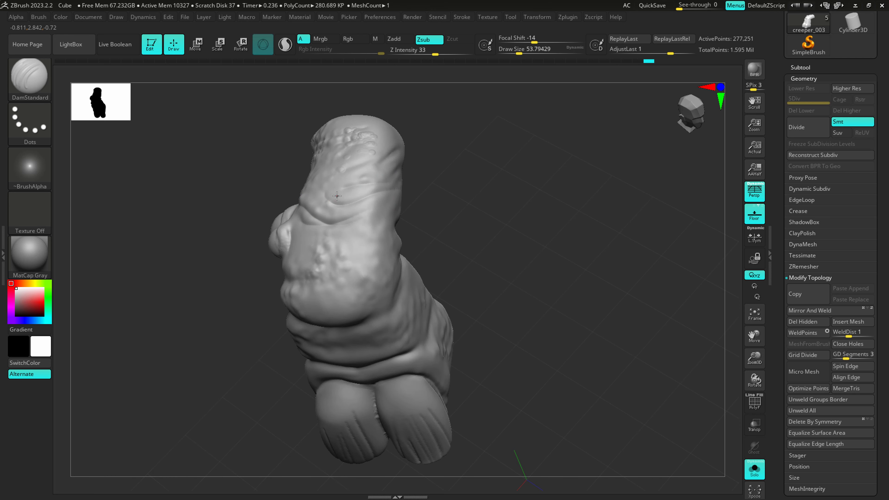
- Texture the front of the upper leg and knee with the Noise brush at a draw size of about 167
{"action": "key", "text": "b"}
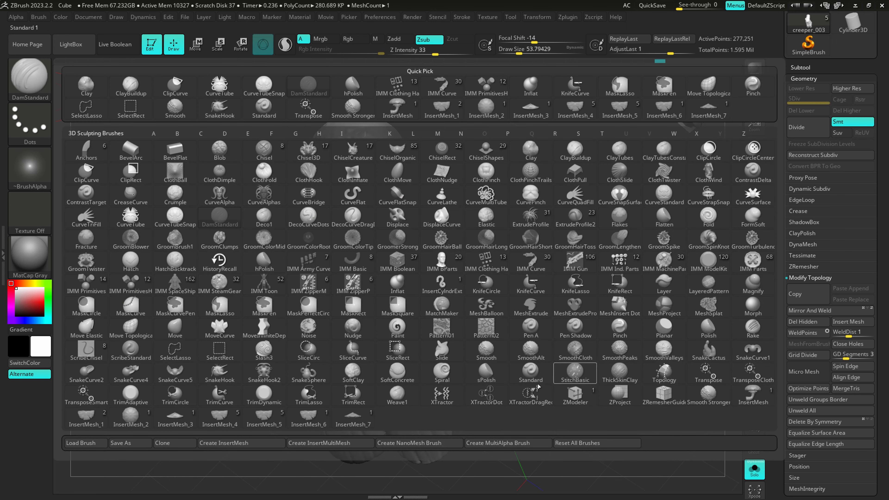
{"action": "left_click", "coordinate": [308, 328]}
{"action": "key", "text": "s"}
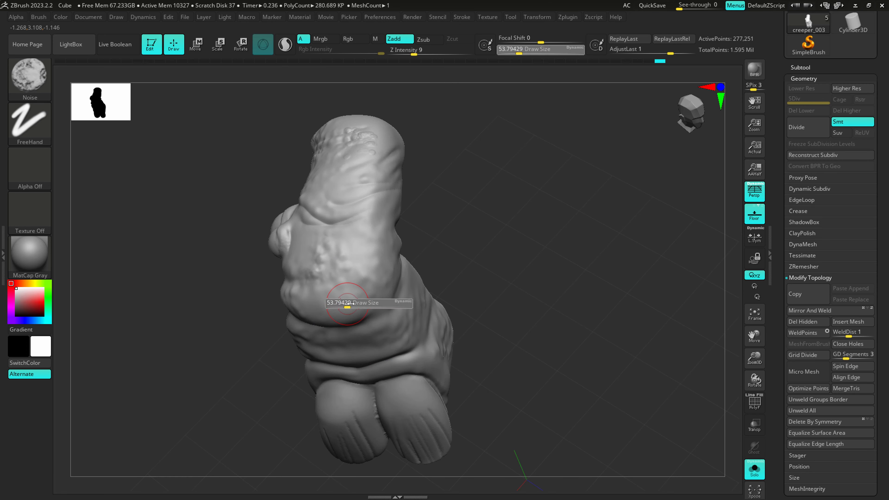
{"action": "left_click", "coordinate": [363, 308]}
{"action": "left_click_drag", "start_coordinate": [349, 269], "coordinate": [328, 307]}
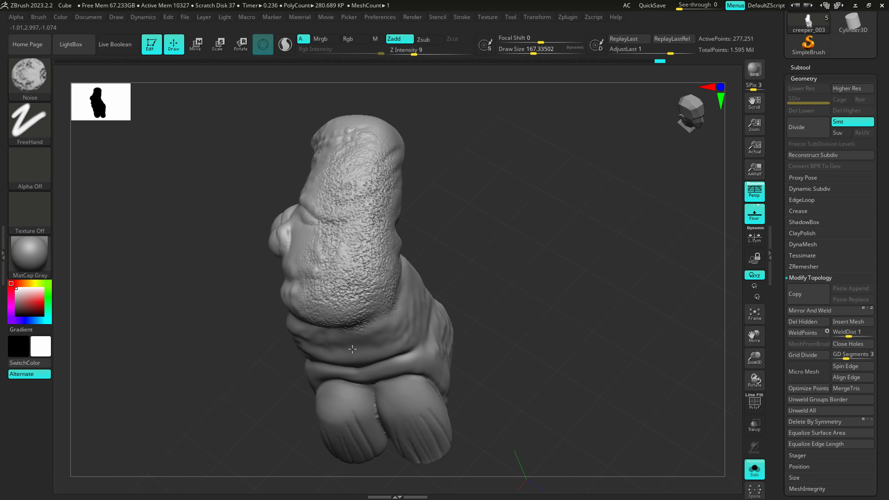
- Extend the Noise brush texture around the sides and lower folds of the leg
{"action": "right_click_drag", "start_coordinate": [387, 351], "coordinate": [472, 346]}
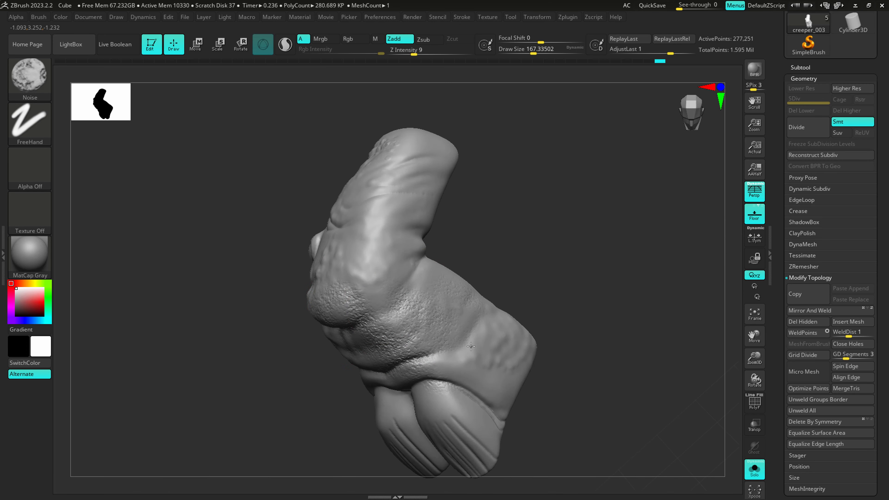
{"action": "mouse_move", "coordinate": [395, 209]}
{"action": "right_mouse_down"}
{"action": "mouse_move", "coordinate": [341, 184]}
{"action": "mouse_move", "coordinate": [327, 267]}
{"action": "mouse_move", "coordinate": [230, 323]}
{"action": "right_mouse_up"}
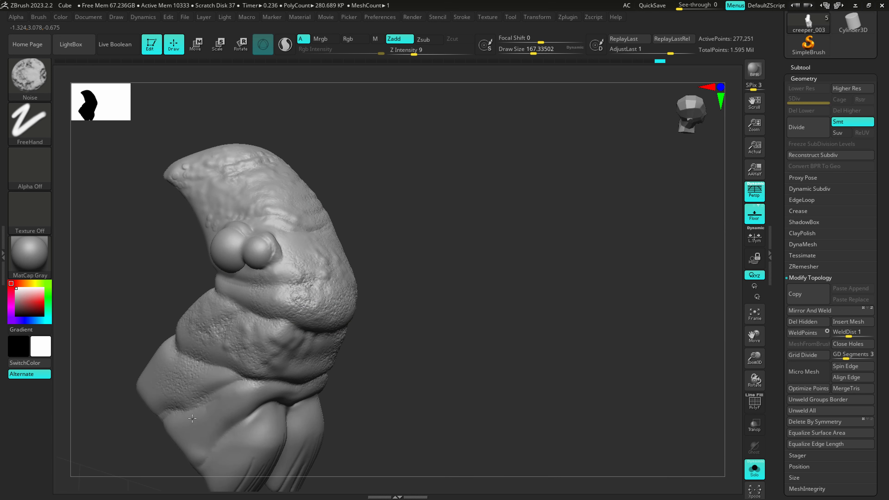
{"action": "right_click_drag", "start_coordinate": [269, 274], "coordinate": [238, 327]}
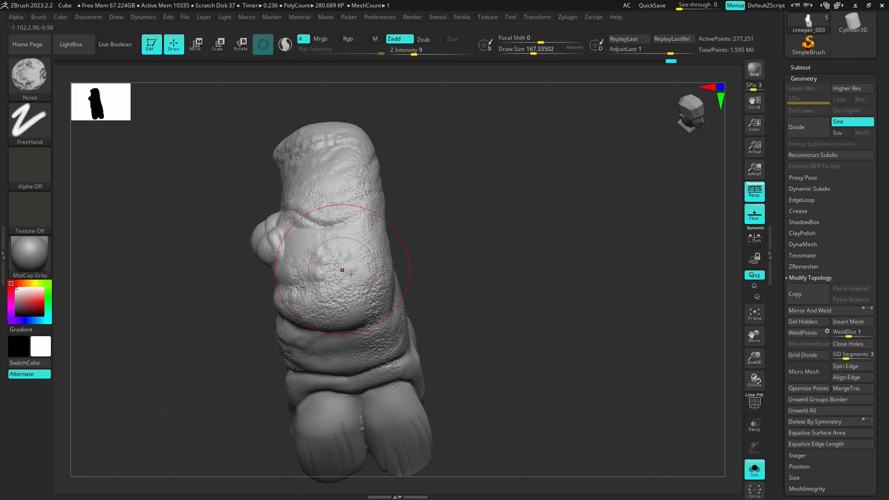
{"action": "right_click_drag", "start_coordinate": [351, 274], "coordinate": [360, 274]}
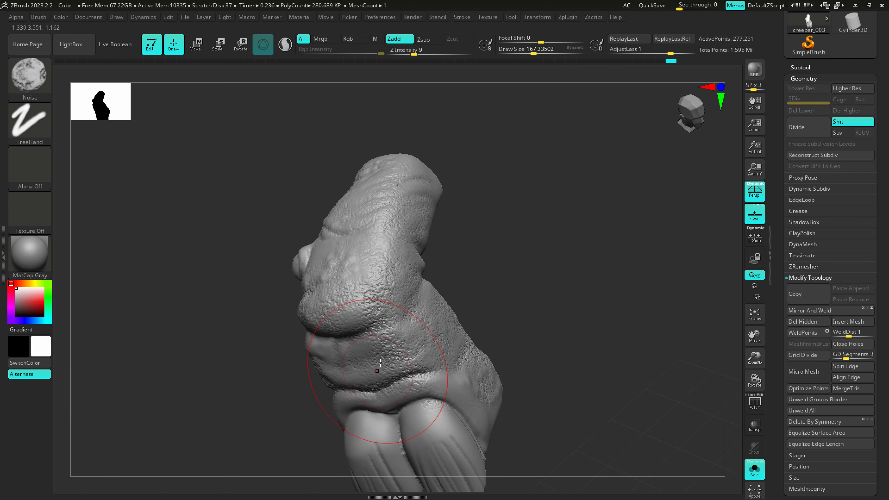
- Smooth the overly strong noise on the knee and the folds below it, and even out the leg's texture
{"action": "mouse_move", "coordinate": [406, 357]}
{"action": "left_mouse_down", "text": "shift"}
{"action": "mouse_move", "coordinate": [433, 350]}
{"action": "mouse_move", "coordinate": [446, 394]}
{"action": "mouse_move", "coordinate": [441, 319]}
{"action": "mouse_move", "coordinate": [425, 345]}
{"action": "left_mouse_up", "text": "shift"}
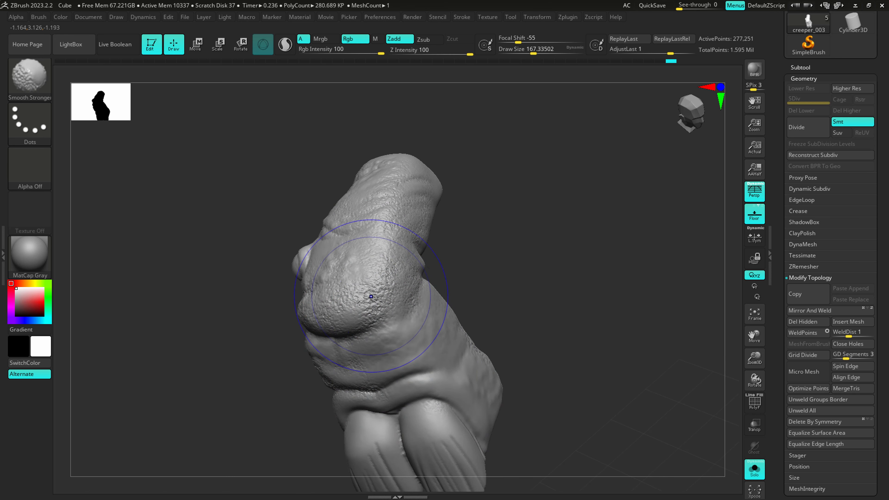
{"action": "left_click_drag", "start_coordinate": [359, 302], "coordinate": [414, 366], "text": "shift"}
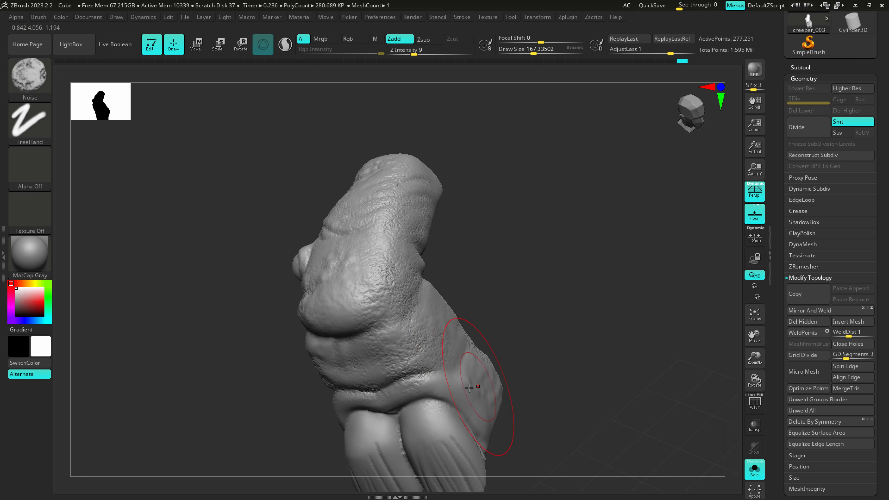
{"action": "mouse_move", "coordinate": [469, 387]}
{"action": "right_mouse_down"}
{"action": "mouse_move", "coordinate": [478, 356]}
{"action": "mouse_move", "coordinate": [450, 367]}
{"action": "mouse_move", "coordinate": [451, 387]}
{"action": "mouse_move", "coordinate": [408, 392]}
{"action": "right_mouse_up"}
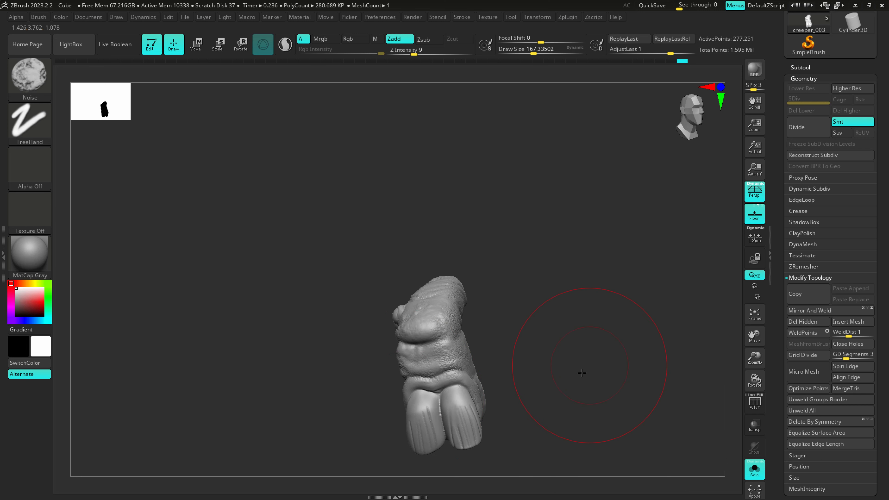
- Turn off Solo, select the creeper's body and brush Noise texture over the lower trunk
{"action": "right_click_drag", "start_coordinate": [581, 373], "coordinate": [661, 460]}
{"action": "left_click", "coordinate": [755, 470]}
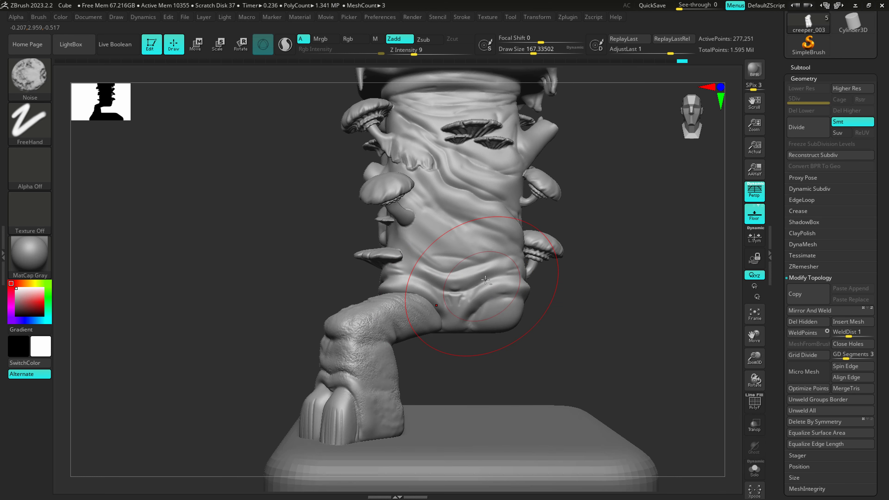
{"action": "left_click", "coordinate": [485, 280], "text": "alt"}
{"action": "right_click_drag", "start_coordinate": [471, 290], "coordinate": [462, 322]}
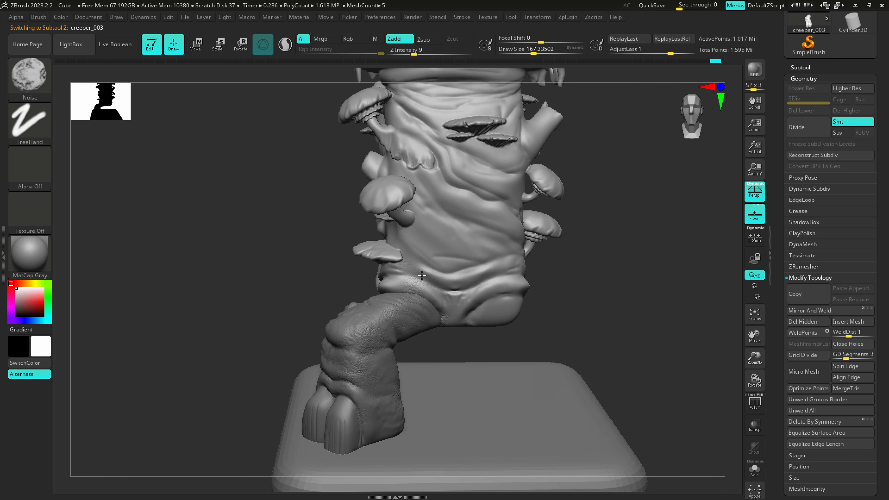
{"action": "left_click_drag", "start_coordinate": [421, 276], "coordinate": [499, 246]}
{"action": "left_click_drag", "start_coordinate": [494, 170], "coordinate": [479, 200]}
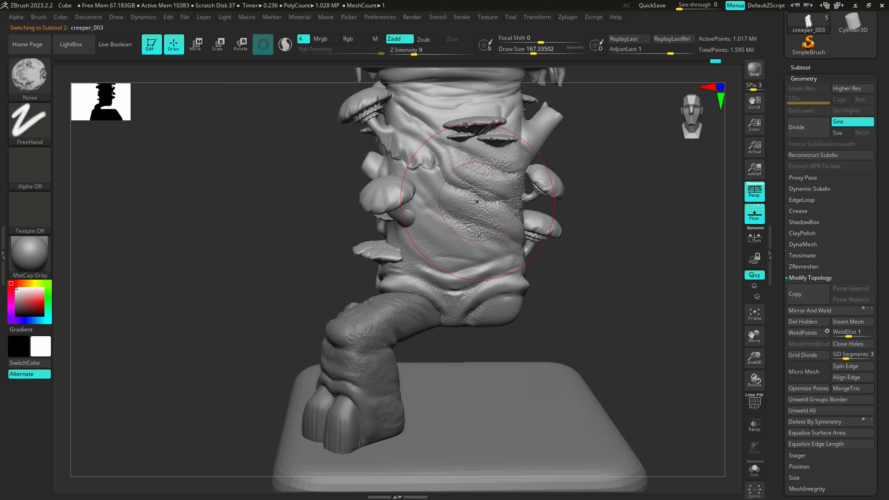
- Brush Noise texture over the upper trunk, the neck and the creeper's face
{"action": "right_click_drag", "start_coordinate": [413, 119], "coordinate": [425, 211], "text": "alt"}
{"action": "left_click_drag", "start_coordinate": [481, 139], "coordinate": [489, 116]}
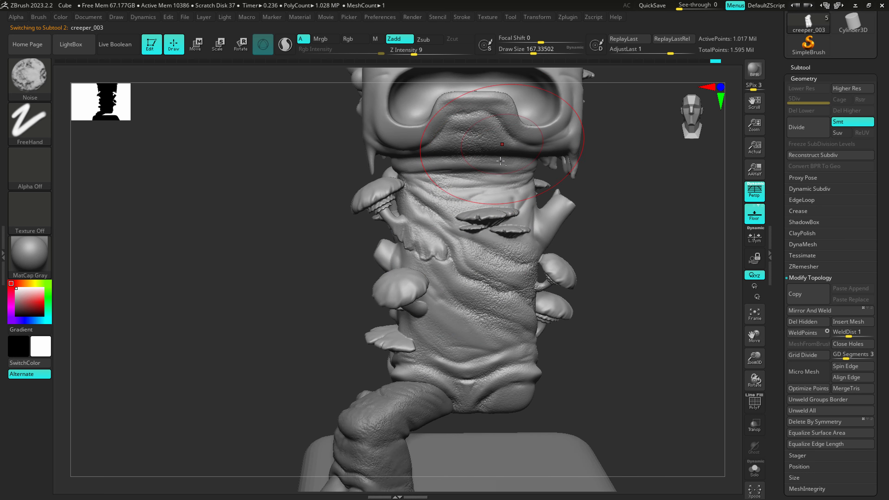
{"action": "right_click_drag", "start_coordinate": [449, 141], "coordinate": [447, 249], "text": "alt"}
{"action": "left_click_drag", "start_coordinate": [435, 245], "coordinate": [386, 123]}
{"action": "mouse_move", "coordinate": [503, 160]}
{"action": "left_mouse_down"}
{"action": "mouse_move", "coordinate": [501, 105]}
{"action": "mouse_move", "coordinate": [546, 168]}
{"action": "mouse_move", "coordinate": [564, 217]}
{"action": "left_mouse_up"}
- Brush Noise texture around the sides and back of the head, undoing the last unwanted stroke
{"action": "right_click_drag", "start_coordinate": [647, 154], "coordinate": [587, 119]}
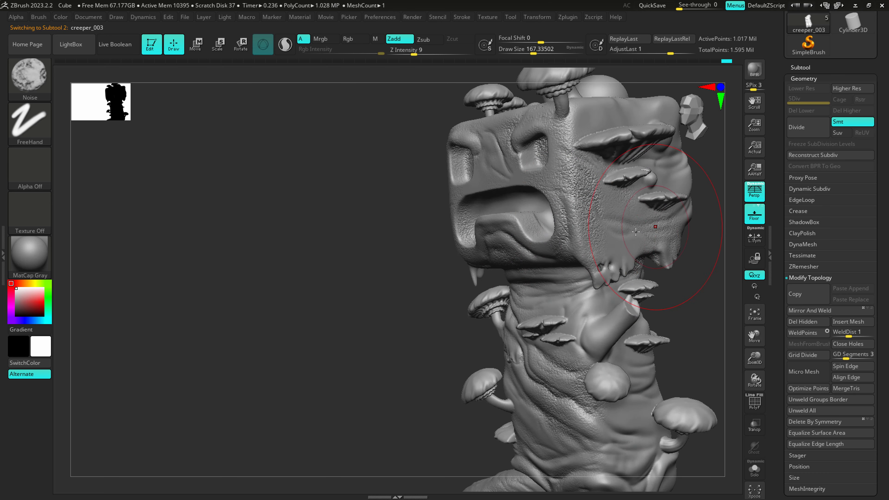
{"action": "right_click_drag", "start_coordinate": [616, 459], "coordinate": [517, 154]}
{"action": "right_click_drag", "start_coordinate": [400, 168], "coordinate": [528, 172]}
{"action": "key", "text": "ctrl+z"}
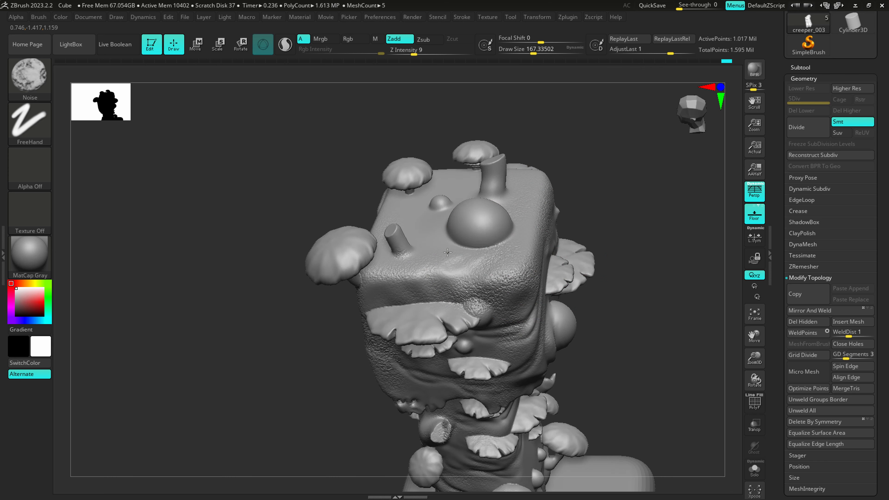
- Brush Noise texture over the head's top and rear and down the trunk's back, using a draw size of about 116
{"action": "mouse_move", "coordinate": [491, 224]}
{"action": "left_mouse_down"}
{"action": "mouse_move", "coordinate": [500, 232]}
{"action": "mouse_move", "coordinate": [466, 211]}
{"action": "left_mouse_up"}
{"action": "key", "text": "s"}
{"action": "key", "text": "ctrl+z"}
{"action": "mouse_move", "coordinate": [524, 240]}
{"action": "right_mouse_down"}
{"action": "mouse_move", "coordinate": [543, 279]}
{"action": "mouse_move", "coordinate": [543, 314]}
{"action": "right_mouse_up"}
{"action": "key", "text": "s"}
{"action": "left_click_drag", "start_coordinate": [543, 314], "coordinate": [550, 312]}
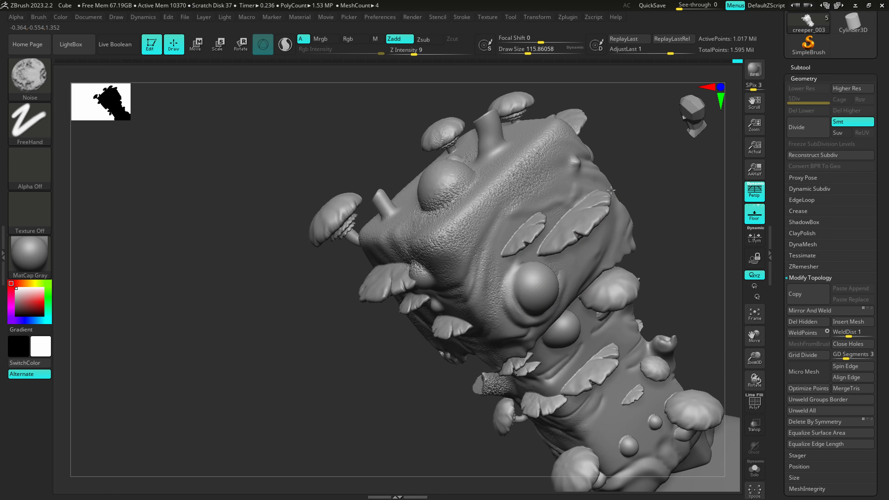
{"action": "right_click_drag", "start_coordinate": [610, 433], "coordinate": [556, 379]}
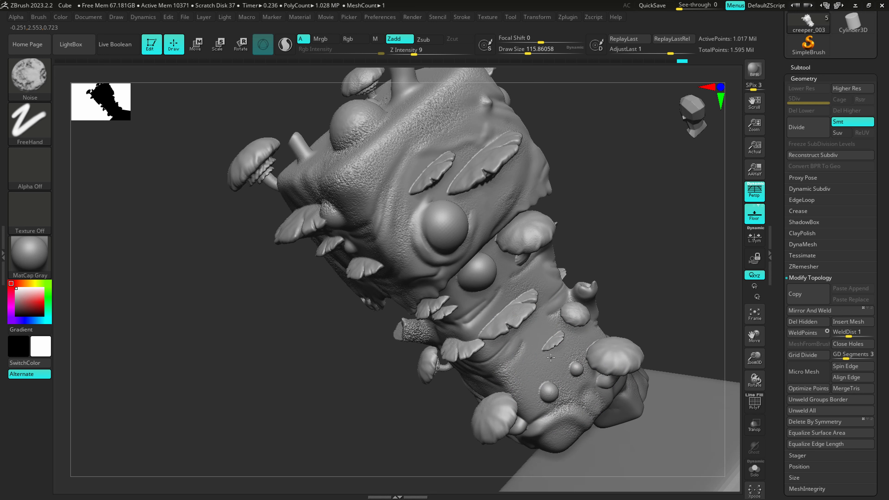
- Switch to the DamStandard brush at a draw size of about 27 and crease the shelf mushroom on the side of the head
{"action": "right_click_drag", "start_coordinate": [519, 294], "coordinate": [578, 339]}
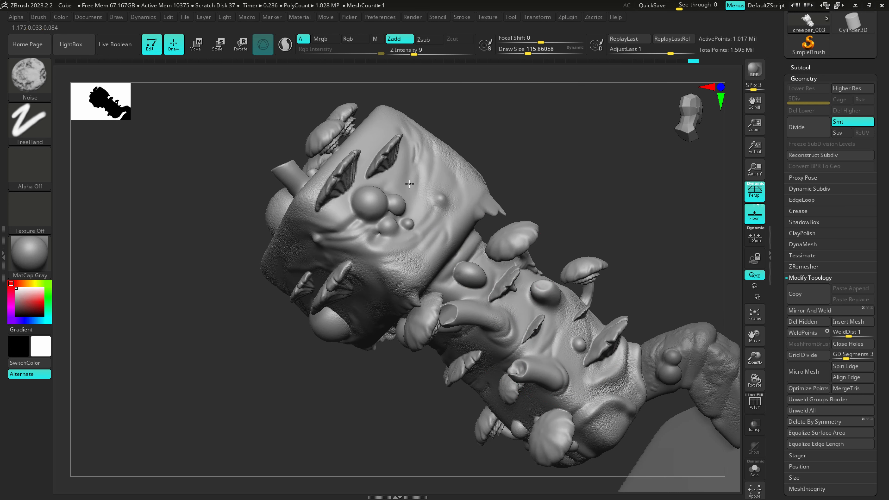
{"action": "right_click_drag", "start_coordinate": [419, 212], "coordinate": [482, 294]}
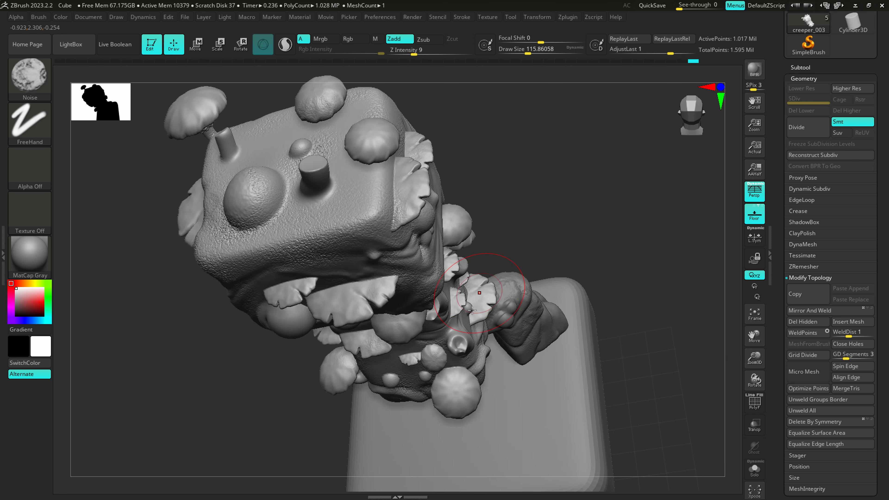
{"action": "key", "text": "b"}
{"action": "key", "text": "d"}
{"action": "key", "text": "s"}
{"action": "right_click_drag", "start_coordinate": [378, 321], "coordinate": [424, 315]}
{"action": "key", "text": "s"}
{"action": "left_click_drag", "start_coordinate": [418, 311], "coordinate": [409, 314]}
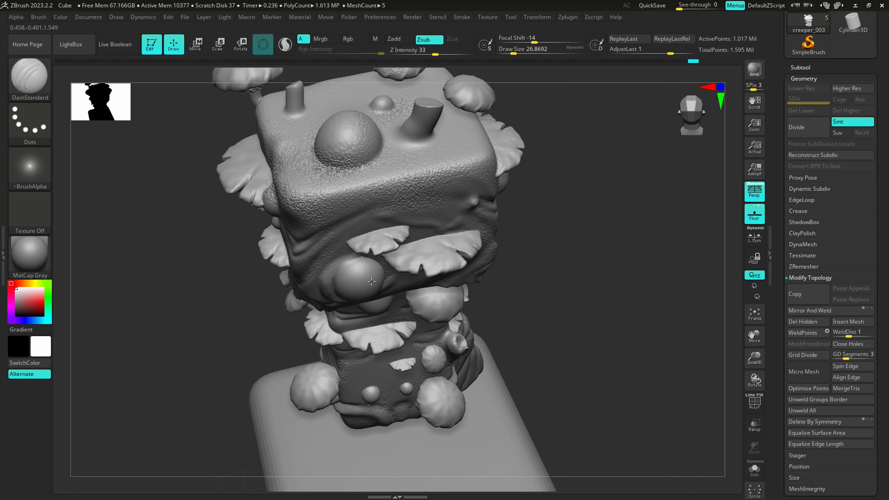
{"action": "right_click_drag", "start_coordinate": [372, 282], "coordinate": [442, 264], "text": "ctrl"}
{"action": "left_click_drag", "start_coordinate": [451, 263], "coordinate": [453, 252]}
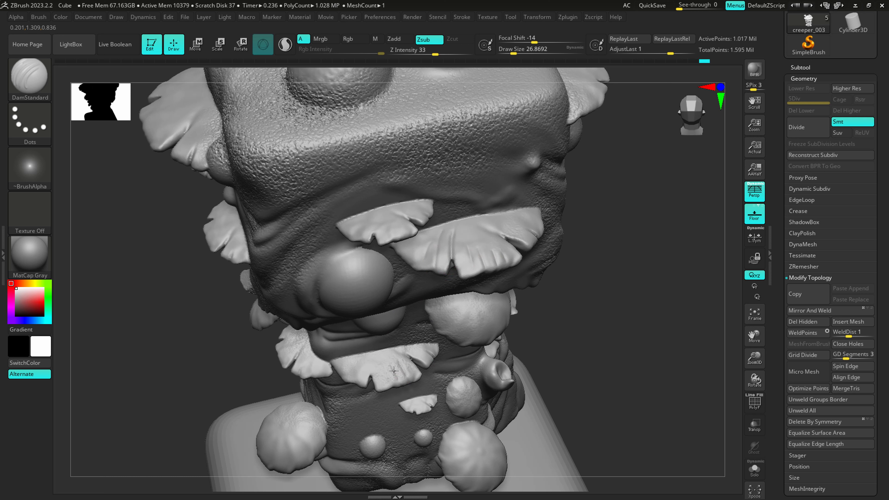
- Set the Z intensity to 45, then carve and smooth a vertical split in the large mushroom cap at the trunk's base
{"action": "left_click", "coordinate": [443, 54]}
{"action": "right_click_drag", "start_coordinate": [471, 448], "coordinate": [490, 434], "text": "alt"}
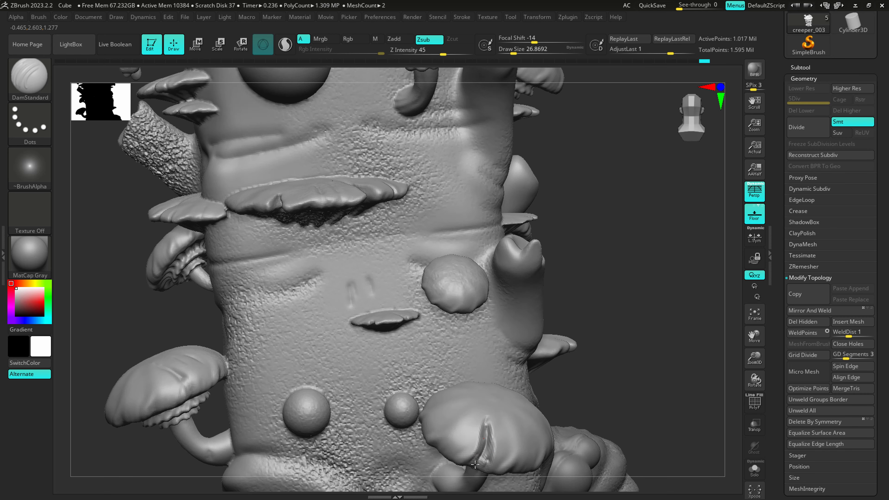
{"action": "left_click_drag", "start_coordinate": [484, 466], "coordinate": [485, 470]}
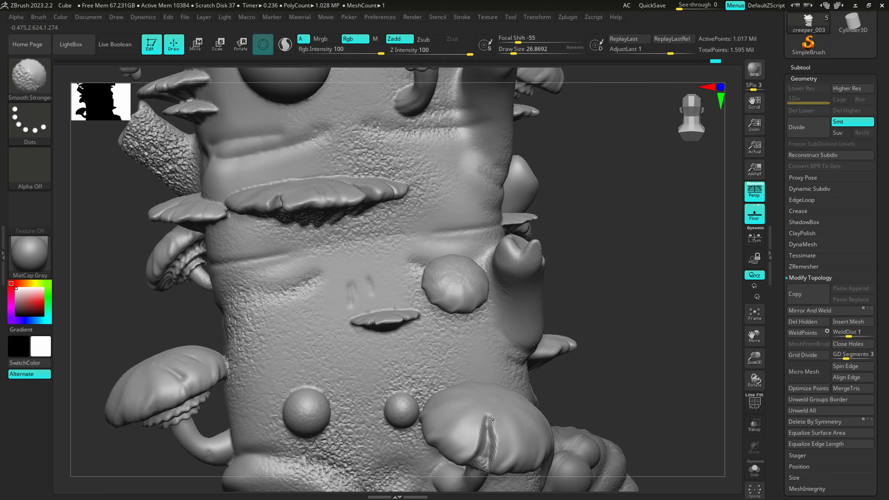
- Carve a vertical split into the cap of the stalked mushroom on the side of the trunk
{"action": "mouse_move", "coordinate": [512, 425]}
{"action": "right_mouse_down"}
{"action": "mouse_move", "coordinate": [358, 428]}
{"action": "mouse_move", "coordinate": [185, 451]}
{"action": "right_mouse_up"}
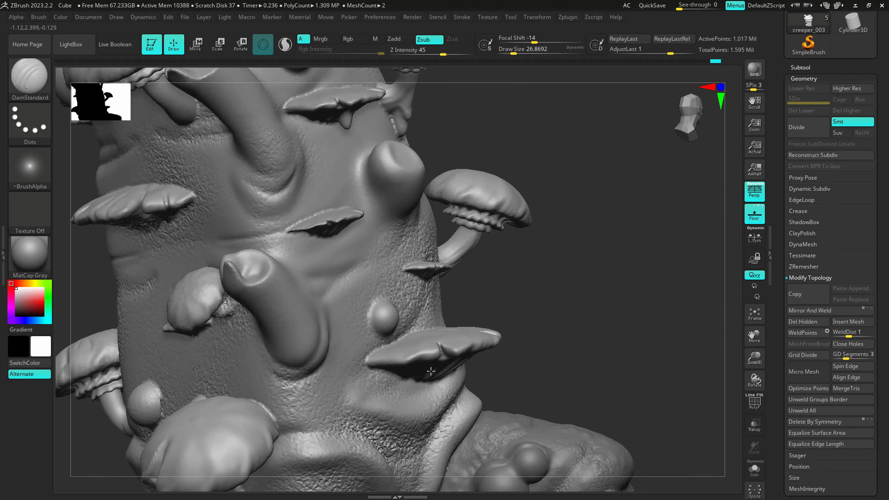
{"action": "right_click_drag", "start_coordinate": [550, 323], "coordinate": [463, 341]}
{"action": "right_click_drag", "start_coordinate": [539, 259], "coordinate": [509, 355], "text": "alt"}
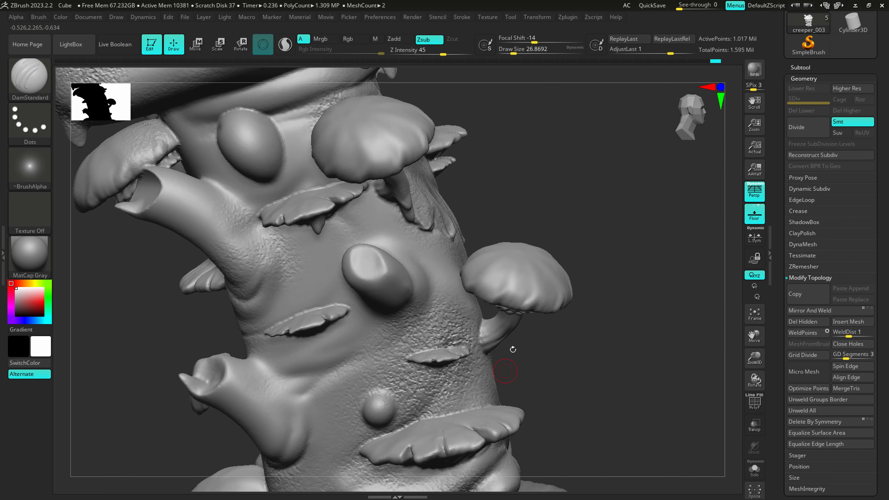
{"action": "right_click_drag", "start_coordinate": [606, 326], "coordinate": [539, 293]}
{"action": "left_click_drag", "start_coordinate": [514, 269], "coordinate": [510, 300]}
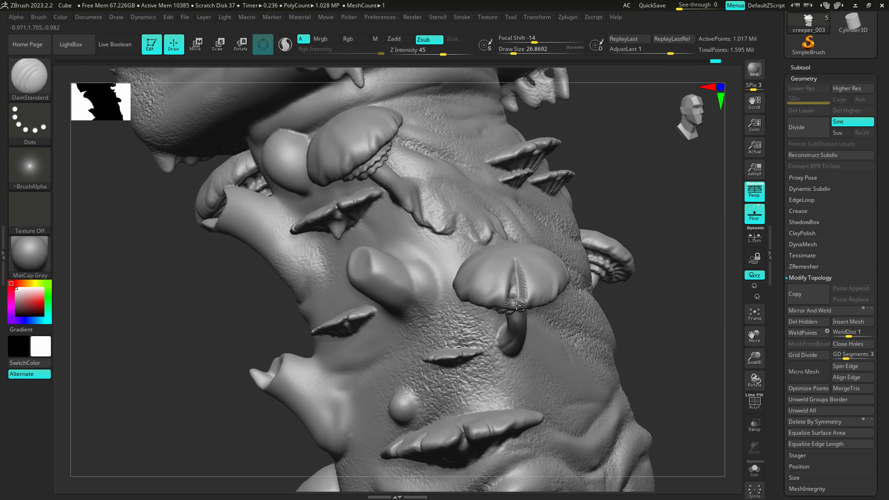
- Try to remesh the carved body with DynaMesh at its current resolution
{"action": "mouse_move", "coordinate": [618, 197]}
{"action": "left_mouse_down", "text": "ctrl"}
{"action": "mouse_move", "coordinate": [666, 137]}
{"action": "mouse_move", "coordinate": [658, 89]}
{"action": "left_mouse_up", "text": "ctrl"}
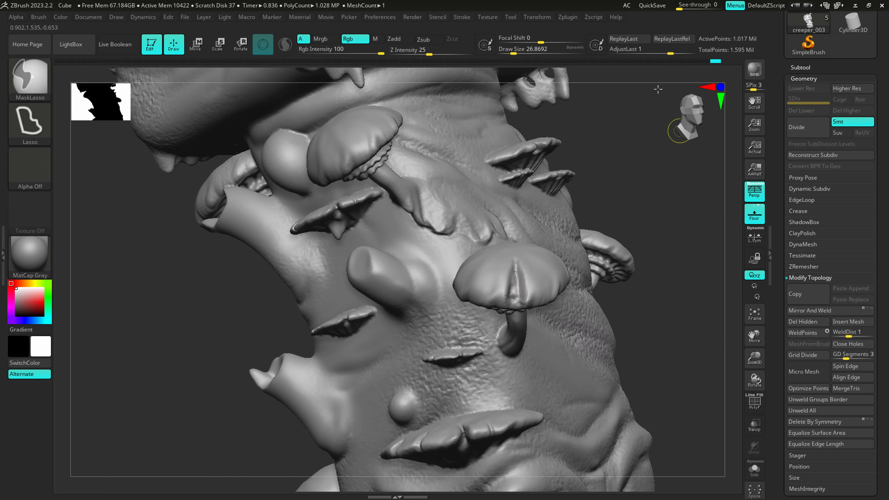
{"action": "key", "text": "ctrl+z"}
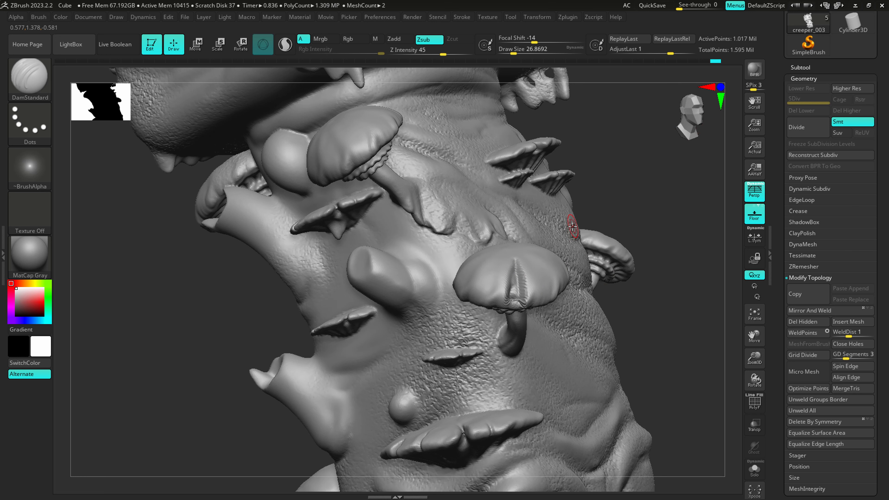
{"action": "right_click_drag", "start_coordinate": [640, 197], "coordinate": [618, 211]}
{"action": "left_click_drag", "start_coordinate": [625, 206], "coordinate": [665, 160], "text": "ctrl"}
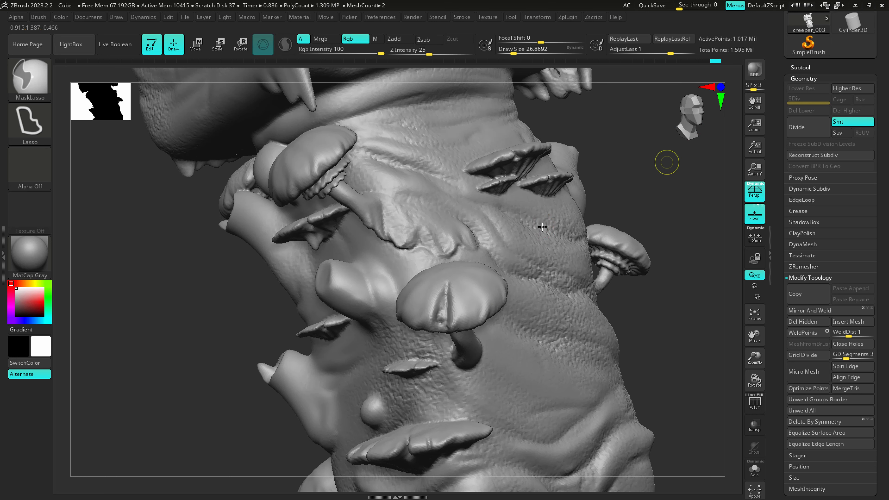
- Raise the DynaMesh resolution to 400 and remesh the creeper's body
{"action": "left_click", "coordinate": [803, 244]}
{"action": "left_click_drag", "start_coordinate": [805, 280], "coordinate": [808, 276]}
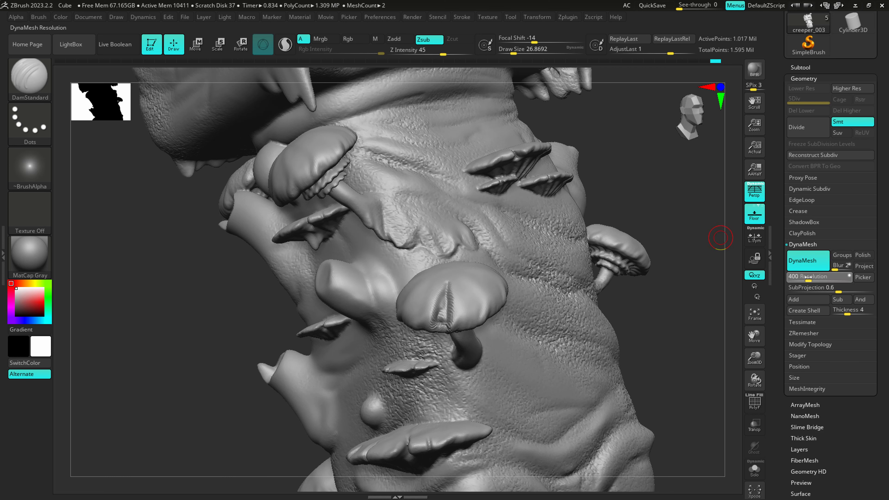
{"action": "left_click_drag", "start_coordinate": [693, 351], "coordinate": [717, 258], "text": "ctrl"}
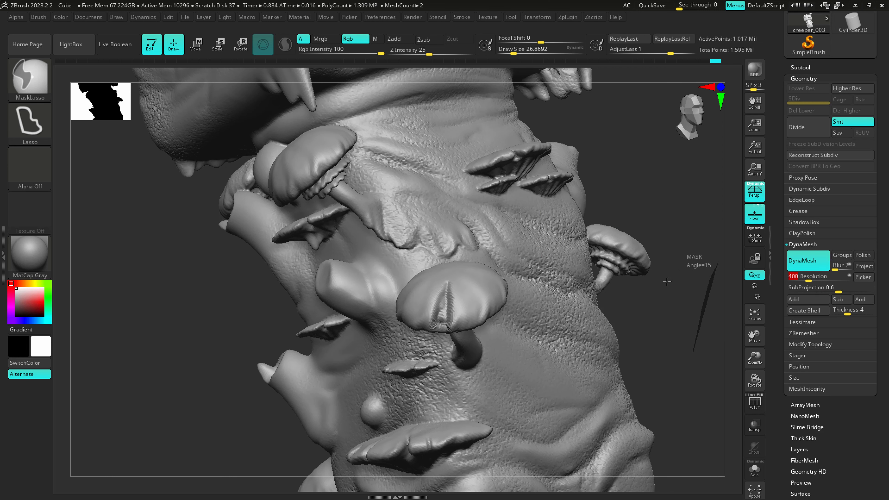
- Carve a split into the mushroom cap below the trunk's branch stub and remesh the body with DynaMesh
{"action": "mouse_move", "coordinate": [532, 256]}
{"action": "right_mouse_down"}
{"action": "mouse_move", "coordinate": [519, 262]}
{"action": "mouse_move", "coordinate": [512, 289]}
{"action": "right_mouse_up"}
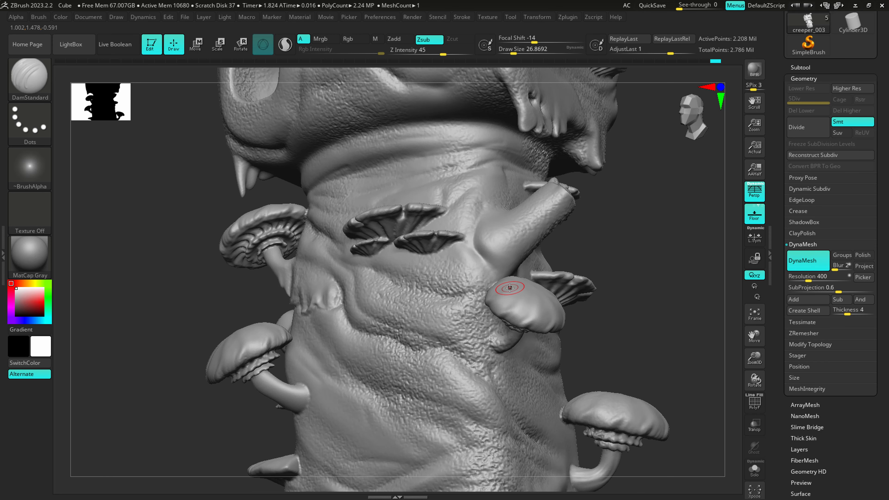
{"action": "left_click_drag", "start_coordinate": [534, 332], "coordinate": [539, 330]}
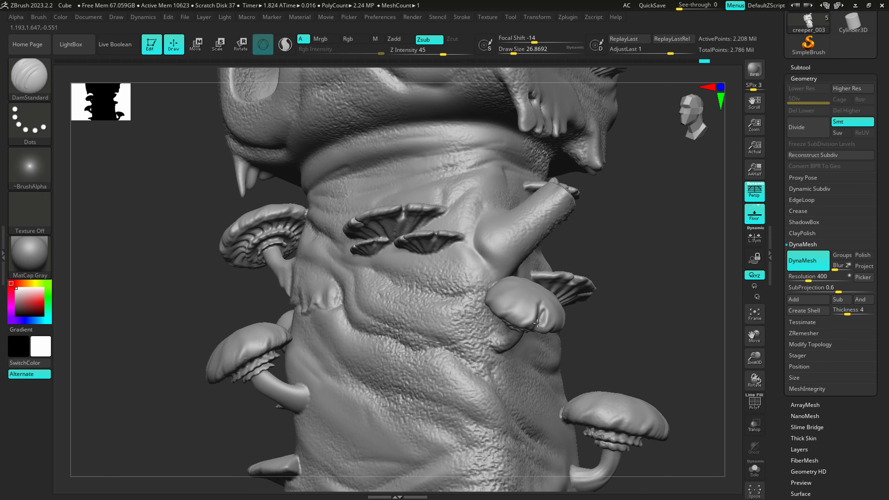
{"action": "key", "text": "ctrl"}
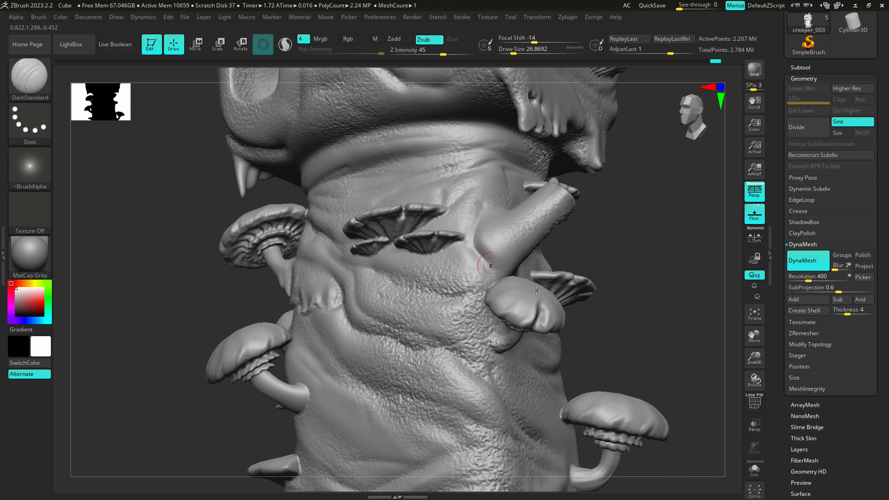
- Switch to the Standard brush with the DragRect stroke and stamp round bumps of varying size onto the trunk's mushroom caps
{"action": "key", "text": "b"}
{"action": "key", "text": "s"}
{"action": "key", "text": "t"}
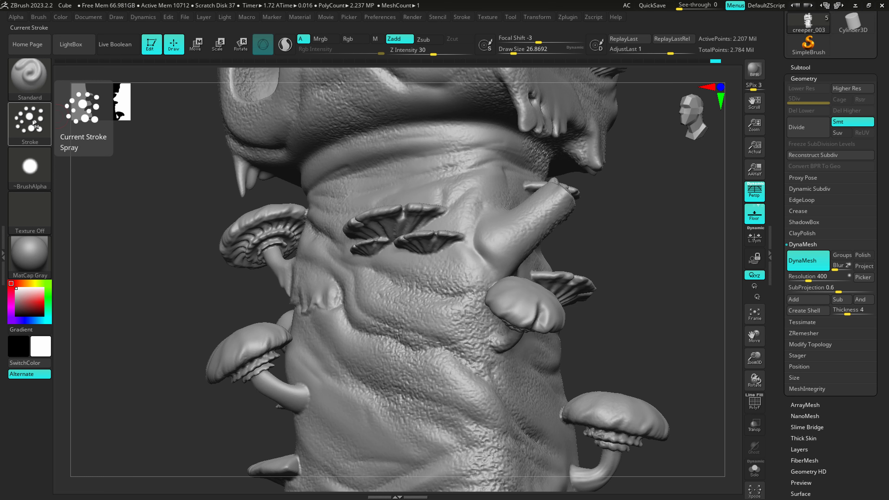
{"action": "left_click", "coordinate": [31, 118]}
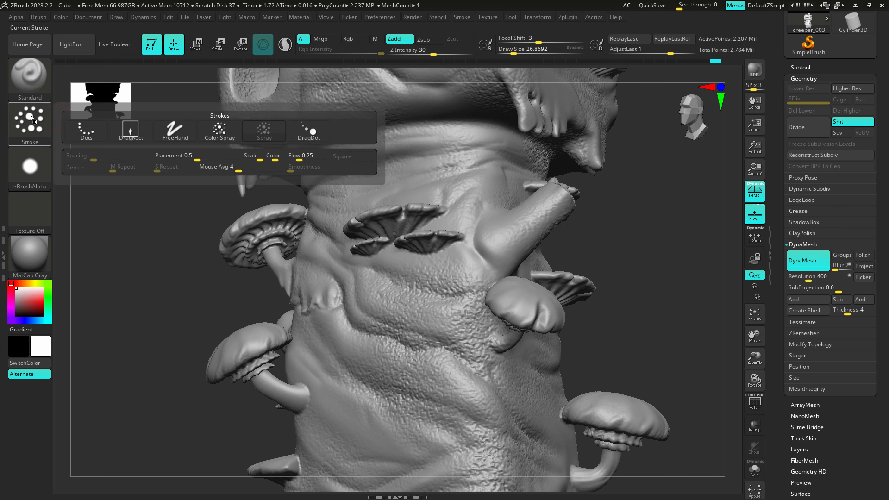
{"action": "left_click", "coordinate": [137, 137]}
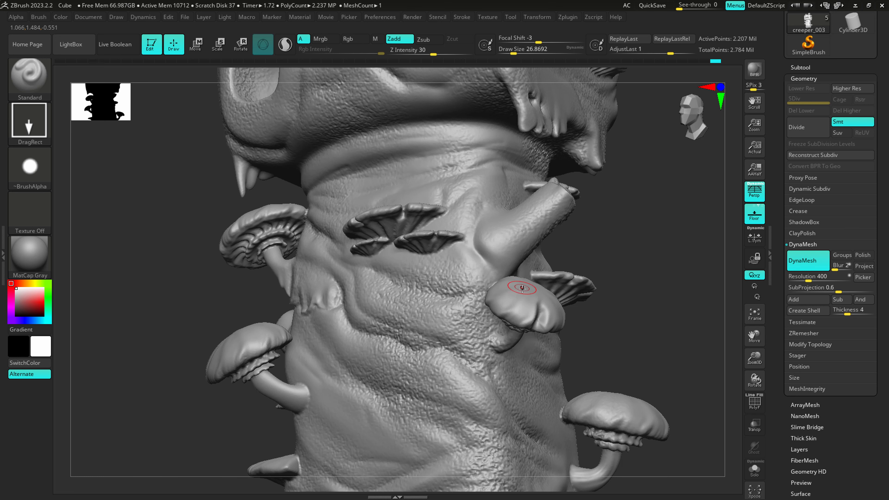
{"action": "right_click_drag", "start_coordinate": [522, 288], "coordinate": [520, 303]}
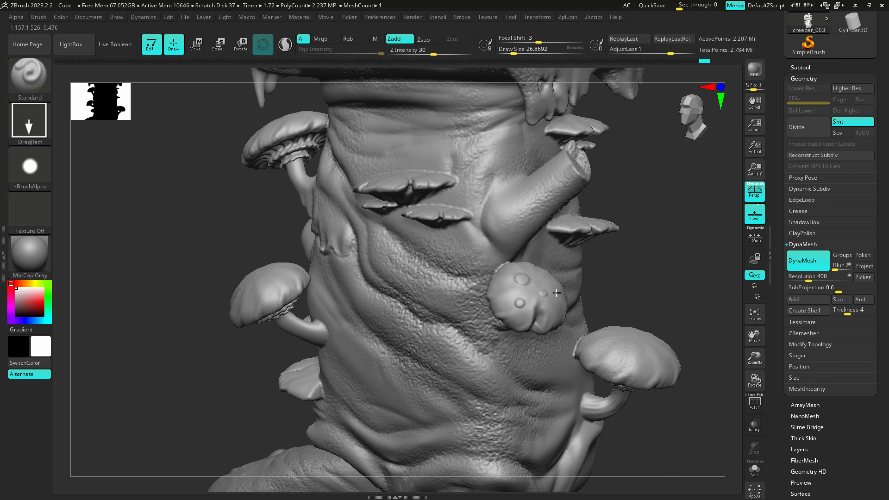
{"action": "right_click_drag", "start_coordinate": [564, 287], "coordinate": [639, 346]}
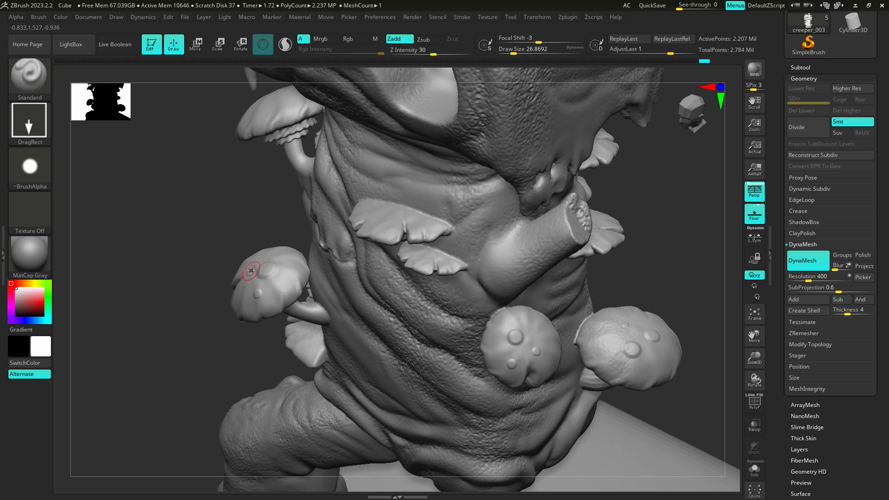
- Try the softer Alpha 03 and Alpha 49 for the bumps on the trunk's mushroom cap
{"action": "left_click", "coordinate": [30, 168]}
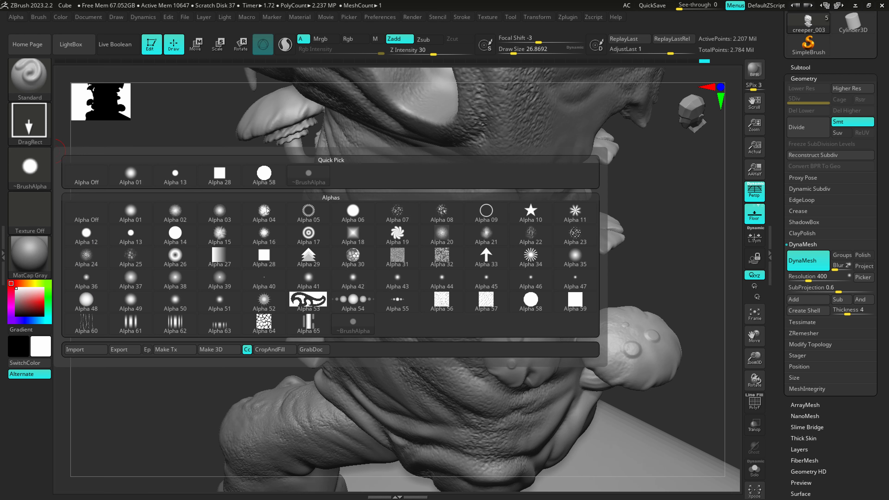
{"action": "left_click", "coordinate": [176, 175]}
{"action": "left_click_drag", "start_coordinate": [281, 274], "coordinate": [292, 263]}
{"action": "key", "text": "ctrl+z"}
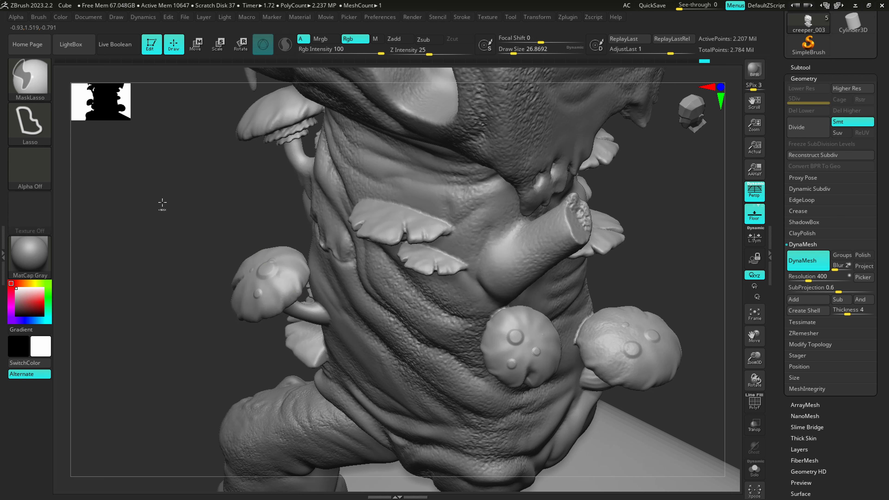
{"action": "left_click", "coordinate": [30, 168]}
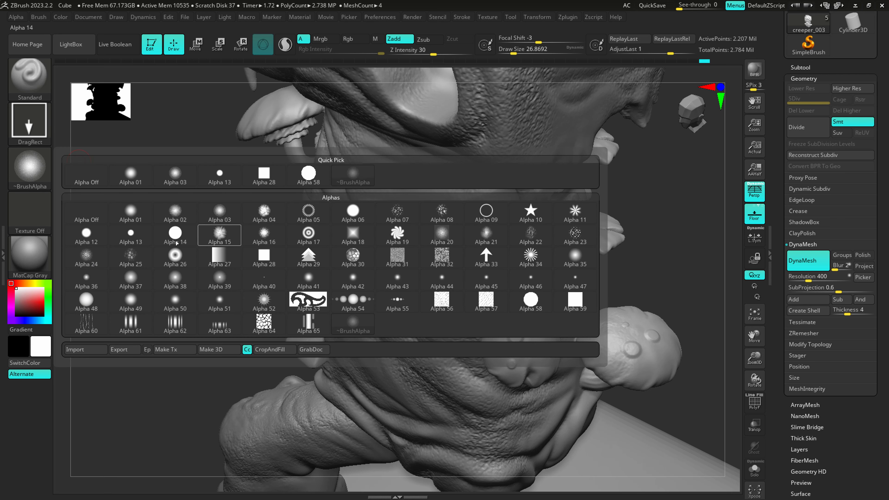
{"action": "left_click", "coordinate": [132, 297]}
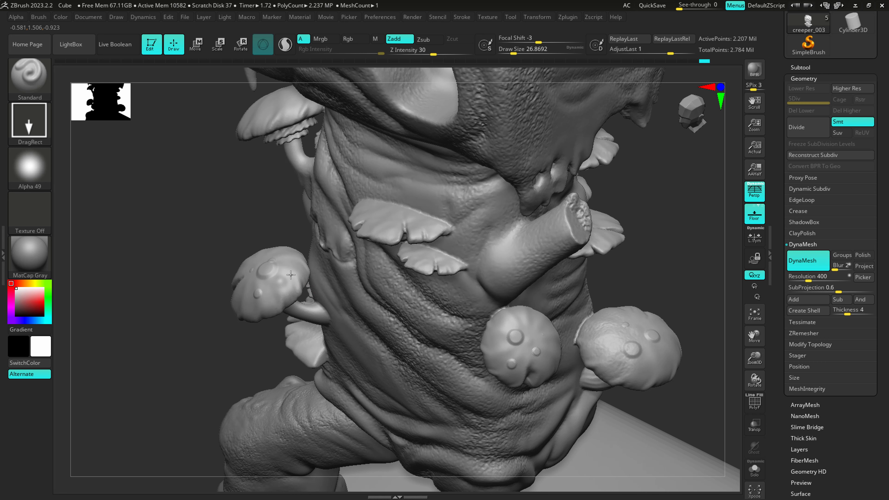
- Choose Alpha 13 and stamp round bumps onto the mushroom caps around the neck and upper trunk
{"action": "left_click", "coordinate": [30, 168]}
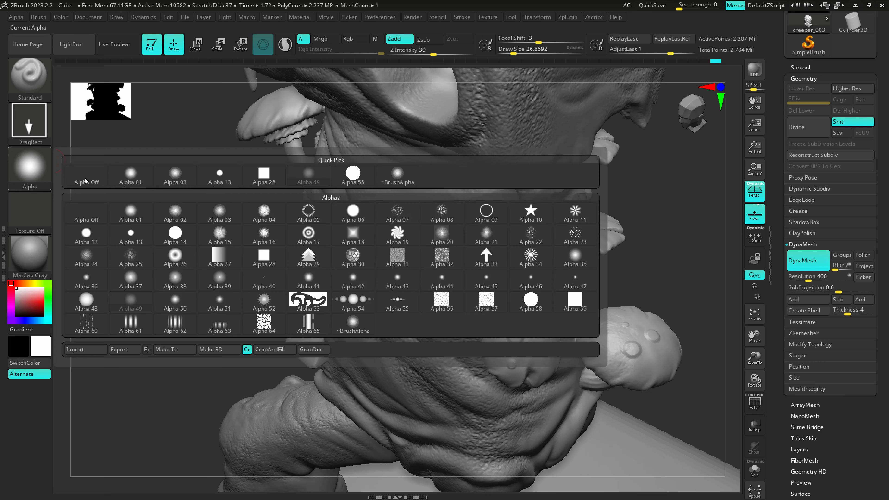
{"action": "left_click", "coordinate": [212, 174]}
{"action": "right_click_drag", "start_coordinate": [280, 123], "coordinate": [257, 99]}
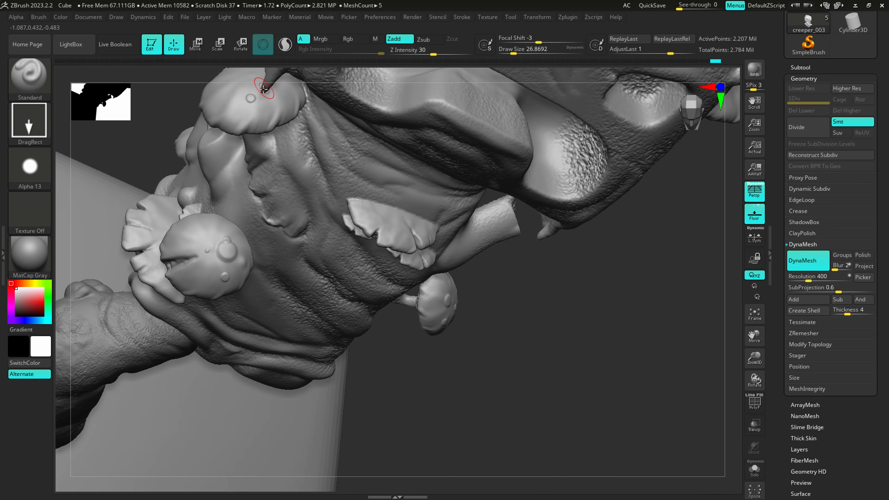
{"action": "left_click_drag", "start_coordinate": [263, 88], "coordinate": [303, 223]}
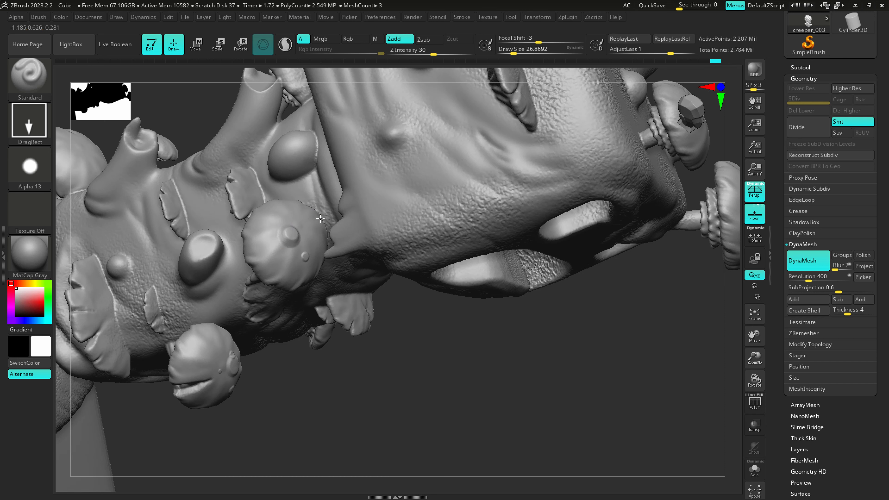
- Stamp round bumps onto the large mushroom cap at the head's upper corner
{"action": "mouse_move", "coordinate": [292, 210]}
{"action": "right_mouse_down", "text": "ctrl"}
{"action": "mouse_move", "coordinate": [243, 186]}
{"action": "mouse_move", "coordinate": [288, 157]}
{"action": "right_mouse_up", "text": "ctrl"}
{"action": "mouse_move", "coordinate": [324, 162]}
{"action": "left_mouse_down"}
{"action": "mouse_move", "coordinate": [341, 135]}
{"action": "mouse_move", "coordinate": [387, 264]}
{"action": "mouse_move", "coordinate": [372, 249]}
{"action": "left_mouse_up"}
{"action": "mouse_move", "coordinate": [372, 250]}
{"action": "right_mouse_down", "text": "ctrl"}
{"action": "mouse_move", "coordinate": [403, 154]}
{"action": "mouse_move", "coordinate": [397, 177]}
{"action": "right_mouse_up", "text": "ctrl"}
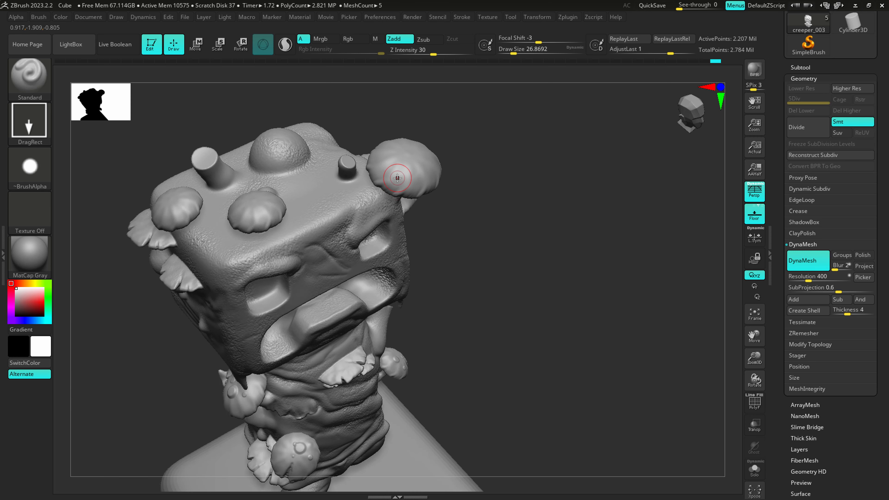
{"action": "left_click_drag", "start_coordinate": [405, 155], "coordinate": [410, 157]}
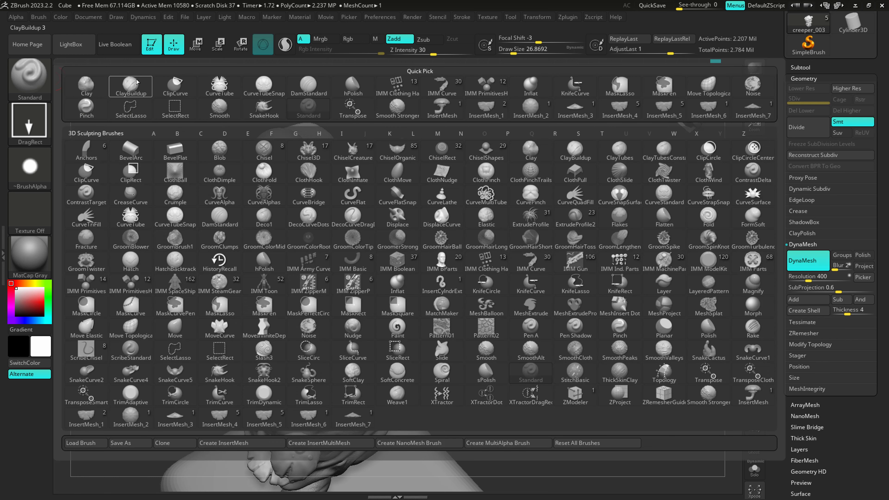
- Switch to ClayBuildup at a draw size of about 22 and gouge a split into the mushroom cap above the face
{"action": "left_click", "coordinate": [131, 89]}
{"action": "mouse_move", "coordinate": [251, 154]}
{"action": "right_mouse_down", "text": "ctrl"}
{"action": "mouse_move", "coordinate": [280, 238]}
{"action": "mouse_move", "coordinate": [244, 219]}
{"action": "right_mouse_up", "text": "ctrl"}
{"action": "key", "text": "s"}
{"action": "mouse_move", "coordinate": [226, 193]}
{"action": "left_mouse_down"}
{"action": "mouse_move", "coordinate": [233, 211]}
{"action": "mouse_move", "coordinate": [226, 186]}
{"action": "left_mouse_up"}
{"action": "key", "text": "ctrl"}
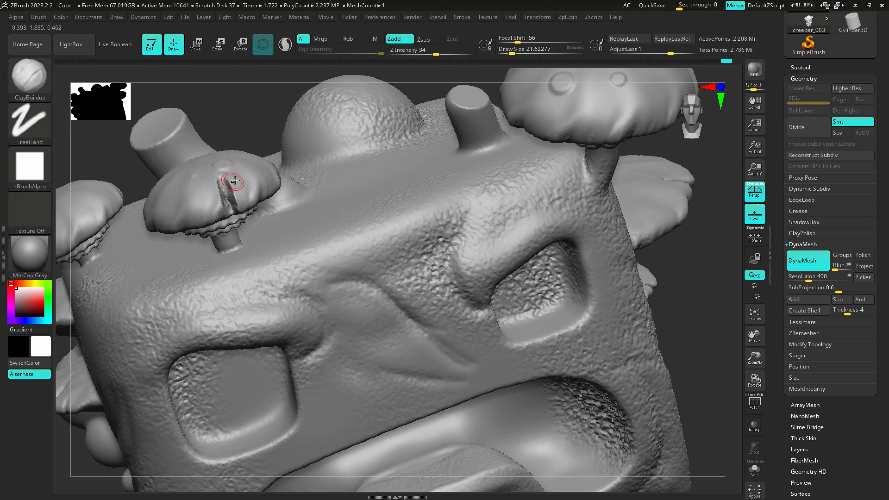
- Smooth the split in the cap and gouge another into the neighbouring mushroom cap at the head's front corner
{"action": "right_click_drag", "start_coordinate": [207, 188], "coordinate": [331, 195], "text": "alt"}
{"action": "key", "text": "shift"}
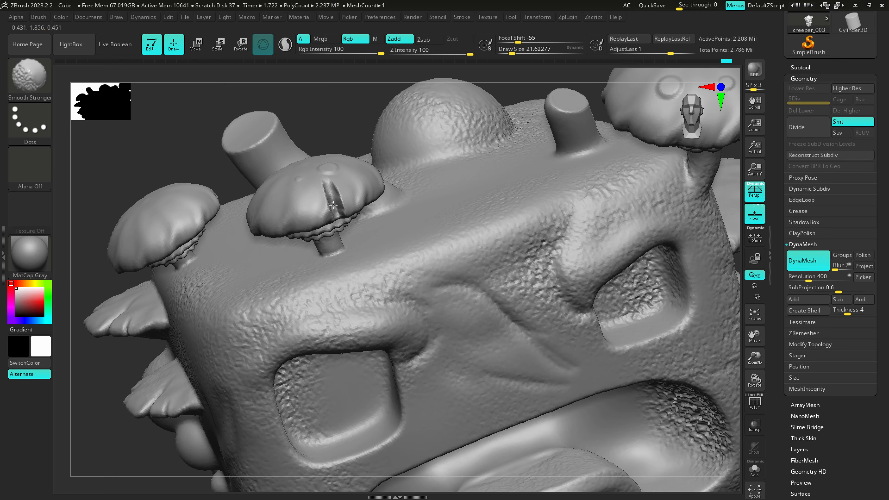
{"action": "right_click_drag", "start_coordinate": [284, 232], "coordinate": [109, 232]}
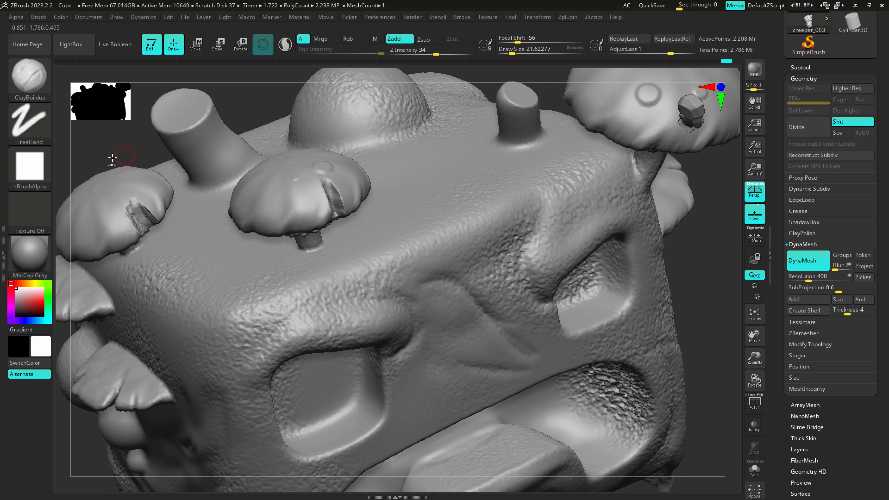
{"action": "key", "text": "ctrl"}
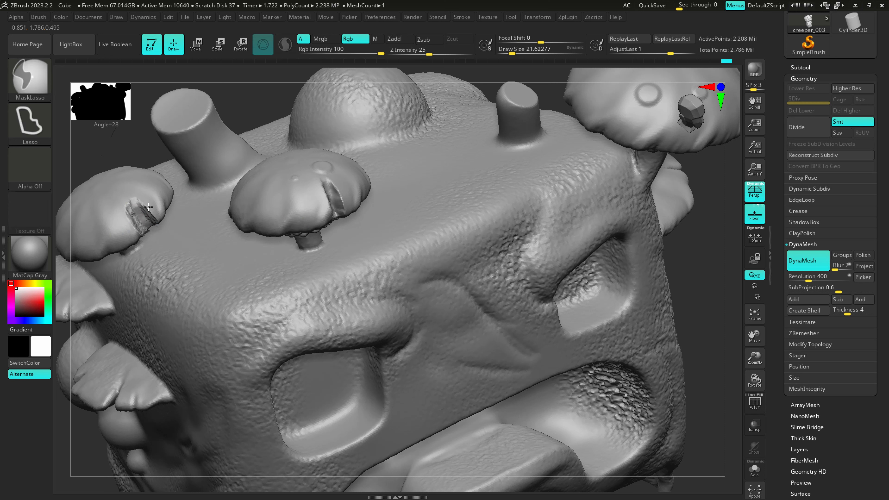
- Carve rings into the cut top of the large stump on the head and roughen its sides and base with ClayBuildup
{"action": "key", "text": "shift"}
{"action": "left_click_drag", "start_coordinate": [138, 140], "coordinate": [189, 314], "text": "alt"}
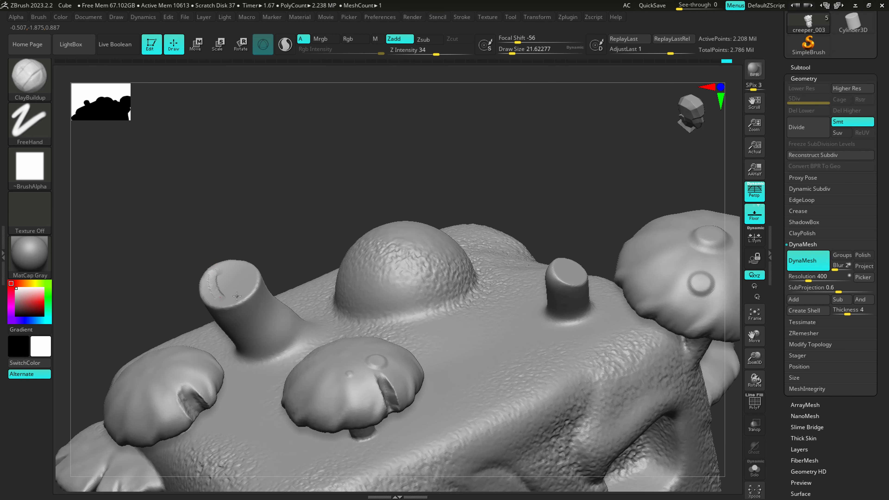
{"action": "mouse_move", "coordinate": [236, 296]}
{"action": "left_mouse_down"}
{"action": "mouse_move", "coordinate": [231, 277]}
{"action": "mouse_move", "coordinate": [215, 280]}
{"action": "mouse_move", "coordinate": [225, 291]}
{"action": "mouse_move", "coordinate": [242, 282]}
{"action": "mouse_move", "coordinate": [228, 274]}
{"action": "left_mouse_up"}
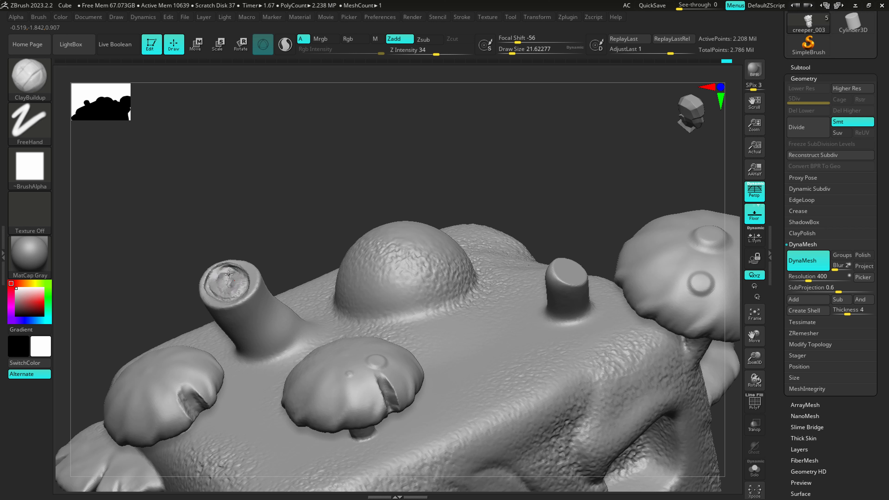
{"action": "left_click_drag", "start_coordinate": [240, 351], "coordinate": [299, 331]}
{"action": "mouse_move", "coordinate": [238, 348]}
{"action": "left_mouse_down"}
{"action": "mouse_move", "coordinate": [297, 333]}
{"action": "mouse_move", "coordinate": [312, 340]}
{"action": "mouse_move", "coordinate": [315, 329]}
{"action": "mouse_move", "coordinate": [300, 319]}
{"action": "mouse_move", "coordinate": [234, 333]}
{"action": "left_mouse_up"}
{"action": "left_click_drag", "start_coordinate": [247, 302], "coordinate": [282, 342], "text": "alt"}
{"action": "mouse_move", "coordinate": [254, 298]}
{"action": "left_mouse_down", "text": "alt"}
{"action": "mouse_move", "coordinate": [294, 328]}
{"action": "mouse_move", "coordinate": [258, 310]}
{"action": "mouse_move", "coordinate": [292, 282]}
{"action": "left_mouse_up", "text": "alt"}
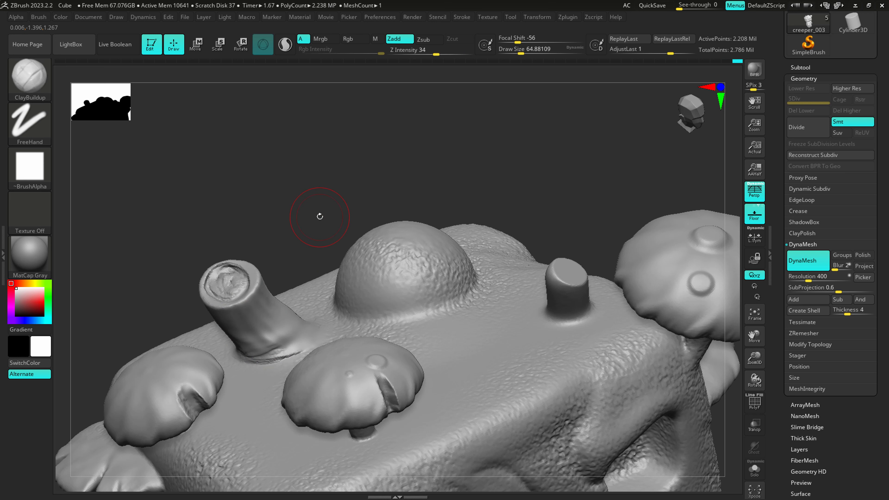
{"action": "left_click_drag", "start_coordinate": [427, 185], "coordinate": [313, 167], "text": "alt"}
{"action": "left_click_drag", "start_coordinate": [299, 221], "coordinate": [386, 158], "text": "ctrl"}
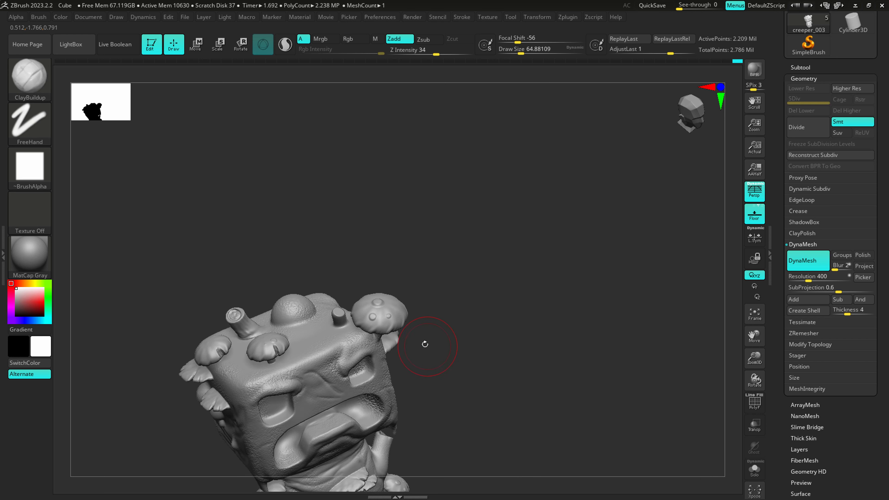
{"action": "right_click_drag", "start_coordinate": [230, 343], "coordinate": [247, 394], "text": "ctrl"}
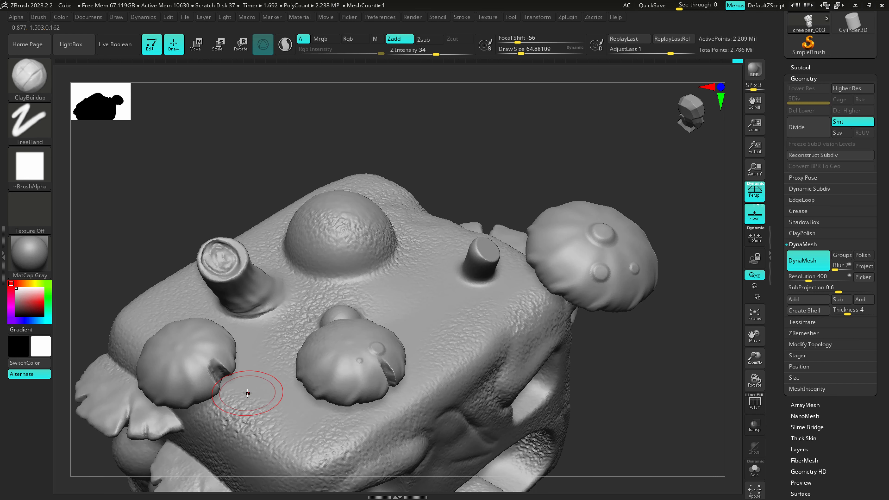
- Switch to the Pinch brush and tighten the split in the mushroom cap at the head's front corner
{"action": "left_click", "coordinate": [30, 73]}
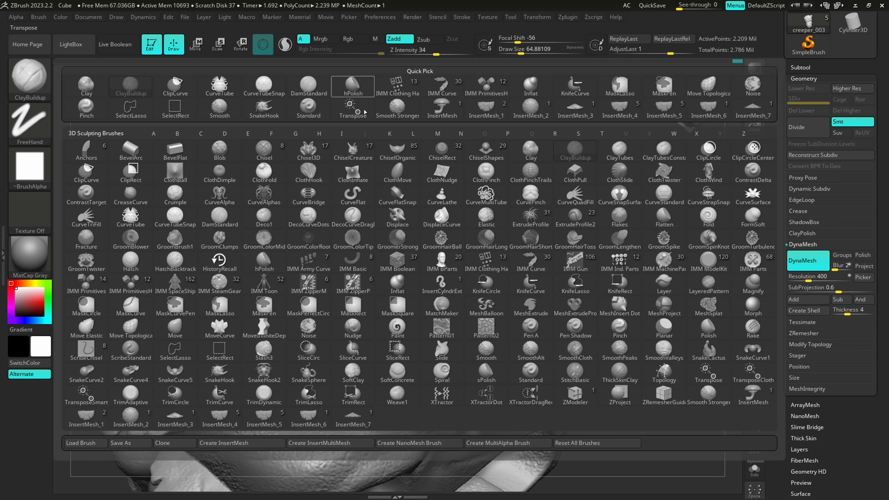
{"action": "left_click", "coordinate": [619, 331]}
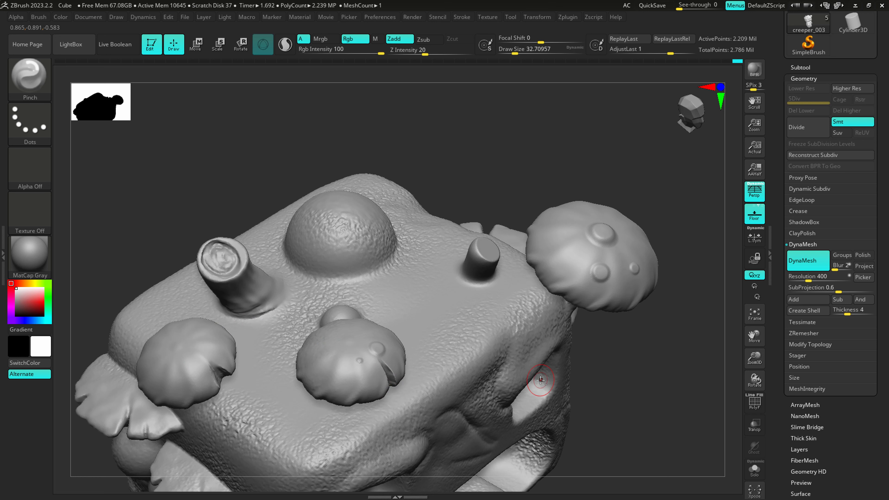
{"action": "mouse_move", "coordinate": [540, 387]}
{"action": "right_mouse_down", "text": "ctrl"}
{"action": "mouse_move", "coordinate": [468, 352]}
{"action": "mouse_move", "coordinate": [442, 351]}
{"action": "mouse_move", "coordinate": [416, 296]}
{"action": "mouse_move", "coordinate": [339, 203]}
{"action": "mouse_move", "coordinate": [270, 234]}
{"action": "mouse_move", "coordinate": [340, 241]}
{"action": "right_mouse_up", "text": "ctrl"}
- Switch to DamStandard at a draw size of about 33 and carve creases down the forehead between the brows
{"action": "key", "text": "b"}
{"action": "key", "text": "d"}
{"action": "key", "text": "s"}
{"action": "mouse_move", "coordinate": [463, 302]}
{"action": "right_mouse_down", "text": "ctrl"}
{"action": "mouse_move", "coordinate": [477, 389]}
{"action": "mouse_move", "coordinate": [465, 392]}
{"action": "right_mouse_up", "text": "ctrl"}
{"action": "key", "text": "s"}
{"action": "left_click_drag", "start_coordinate": [407, 267], "coordinate": [452, 391]}
{"action": "key", "text": "bracketleft"}
{"action": "key", "text": "bracketleft"}
{"action": "mouse_move", "coordinate": [418, 360]}
{"action": "left_mouse_down"}
{"action": "mouse_move", "coordinate": [352, 275]}
{"action": "mouse_move", "coordinate": [328, 267]}
{"action": "left_mouse_up"}
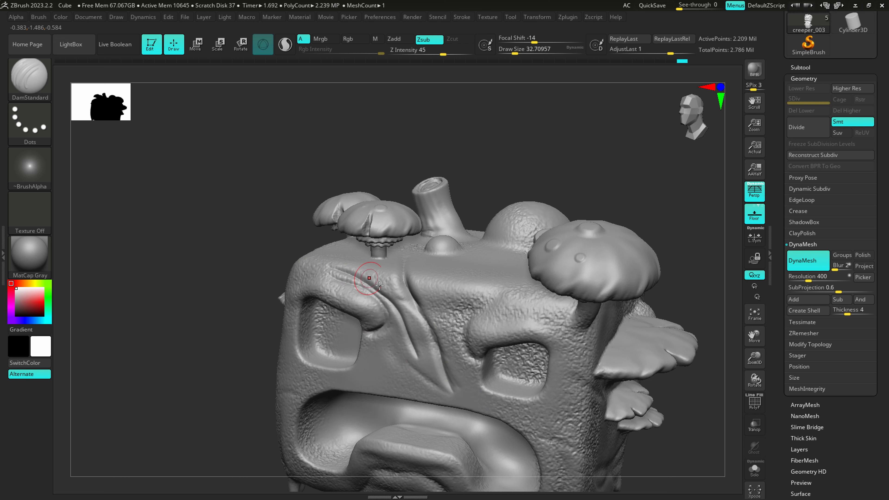
{"action": "mouse_move", "coordinate": [410, 341]}
{"action": "left_mouse_down"}
{"action": "mouse_move", "coordinate": [468, 390]}
{"action": "mouse_move", "coordinate": [437, 376]}
{"action": "left_mouse_up"}
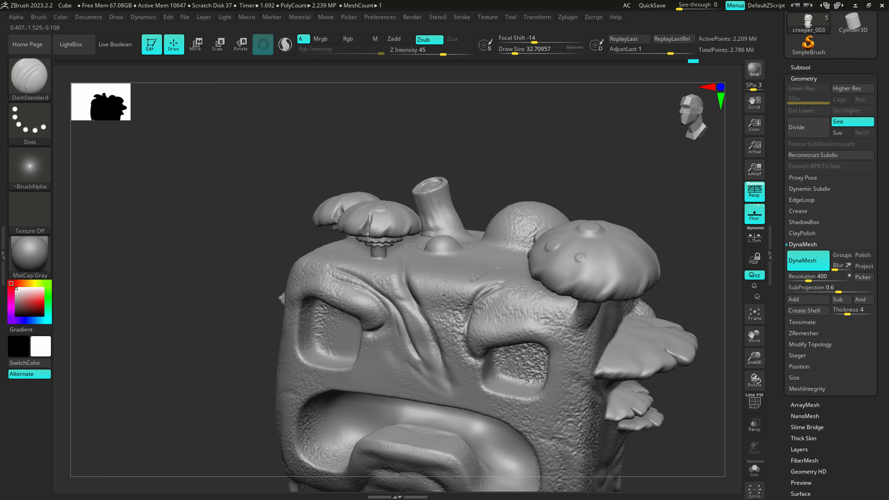
{"action": "left_click_drag", "start_coordinate": [474, 275], "coordinate": [481, 268]}
- Carve DamStandard creases beneath and around both eye sockets, enlarging the draw size to about 59
{"action": "mouse_move", "coordinate": [513, 393]}
{"action": "right_mouse_down", "text": "alt"}
{"action": "mouse_move", "coordinate": [504, 308]}
{"action": "mouse_move", "coordinate": [482, 274]}
{"action": "right_mouse_up", "text": "alt"}
{"action": "mouse_move", "coordinate": [444, 256]}
{"action": "left_mouse_down"}
{"action": "mouse_move", "coordinate": [471, 286]}
{"action": "mouse_move", "coordinate": [519, 262]}
{"action": "mouse_move", "coordinate": [519, 250]}
{"action": "left_mouse_up"}
{"action": "key", "text": "ctrl+z"}
{"action": "key", "text": "s"}
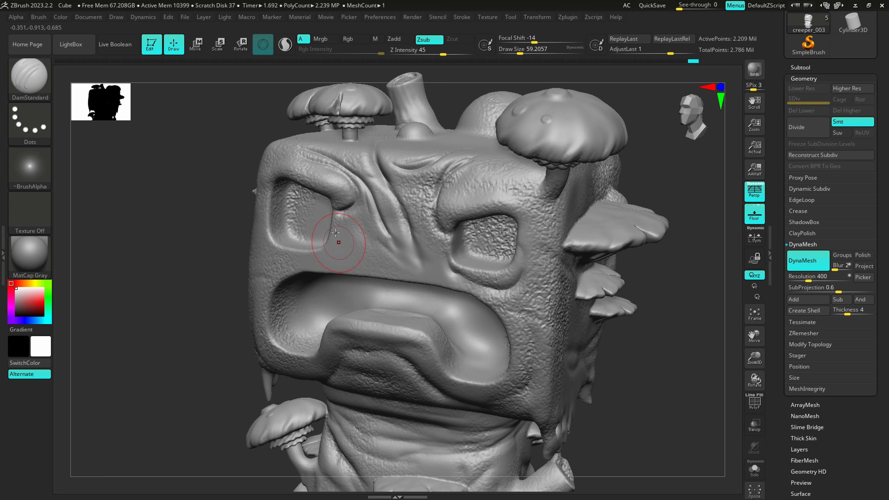
{"action": "mouse_move", "coordinate": [337, 243]}
{"action": "left_mouse_down"}
{"action": "mouse_move", "coordinate": [278, 260]}
{"action": "mouse_move", "coordinate": [268, 247]}
{"action": "left_mouse_up"}
{"action": "right_click_drag", "start_coordinate": [303, 230], "coordinate": [367, 238]}
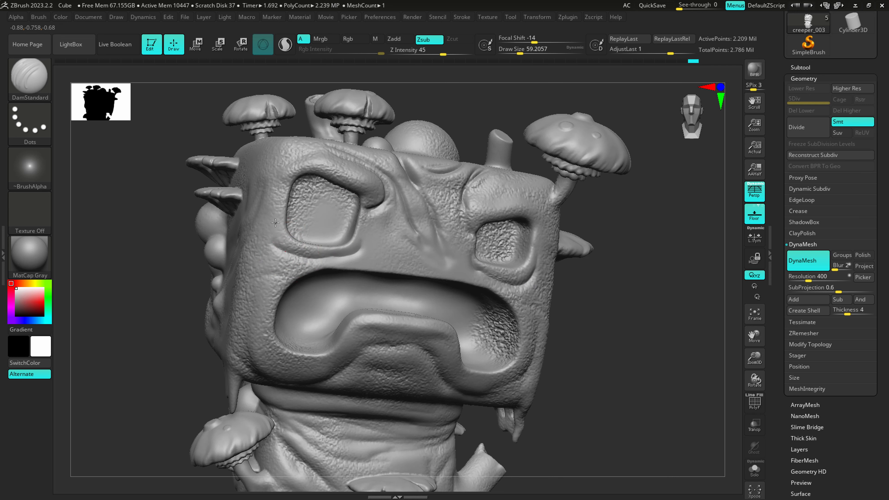
{"action": "left_click_drag", "start_coordinate": [289, 242], "coordinate": [278, 187]}
- Reduce the draw size to about 41 and carve creases around the neck and upper trunk below the head
{"action": "right_click_drag", "start_coordinate": [272, 363], "coordinate": [288, 196], "text": "alt"}
{"action": "key", "text": "s"}
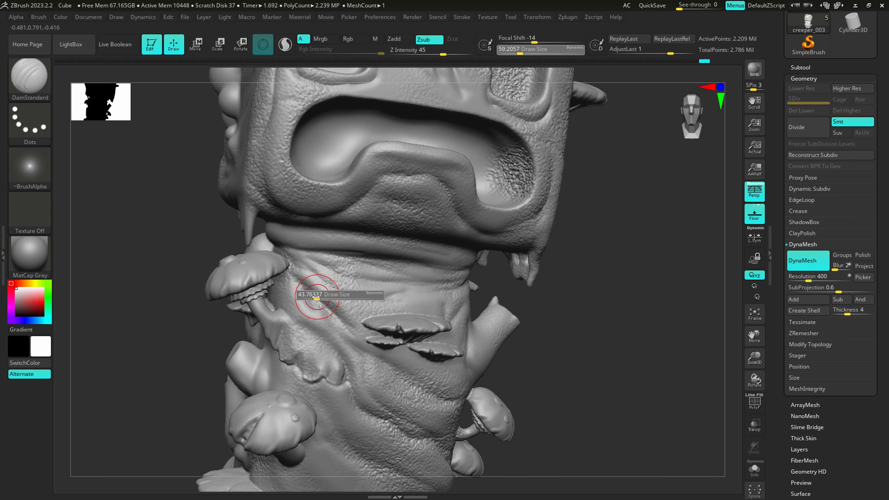
{"action": "left_click_drag", "start_coordinate": [319, 301], "coordinate": [348, 336]}
{"action": "mouse_move", "coordinate": [288, 250]}
{"action": "left_mouse_down"}
{"action": "mouse_move", "coordinate": [353, 303]}
{"action": "mouse_move", "coordinate": [386, 286]}
{"action": "mouse_move", "coordinate": [450, 282]}
{"action": "left_mouse_up"}
{"action": "left_click_drag", "start_coordinate": [344, 257], "coordinate": [471, 264]}
- Select the leg subtool and duplicate the leg around the body into four legs with Mirror And Weld
{"action": "mouse_move", "coordinate": [297, 315]}
{"action": "right_mouse_down", "text": "ctrl"}
{"action": "mouse_move", "coordinate": [271, 252]}
{"action": "mouse_move", "coordinate": [351, 242]}
{"action": "mouse_move", "coordinate": [289, 264]}
{"action": "right_mouse_up", "text": "ctrl"}
{"action": "left_click", "coordinate": [376, 390], "text": "alt"}
{"action": "right_click_drag", "start_coordinate": [375, 390], "coordinate": [403, 378], "text": "shift"}
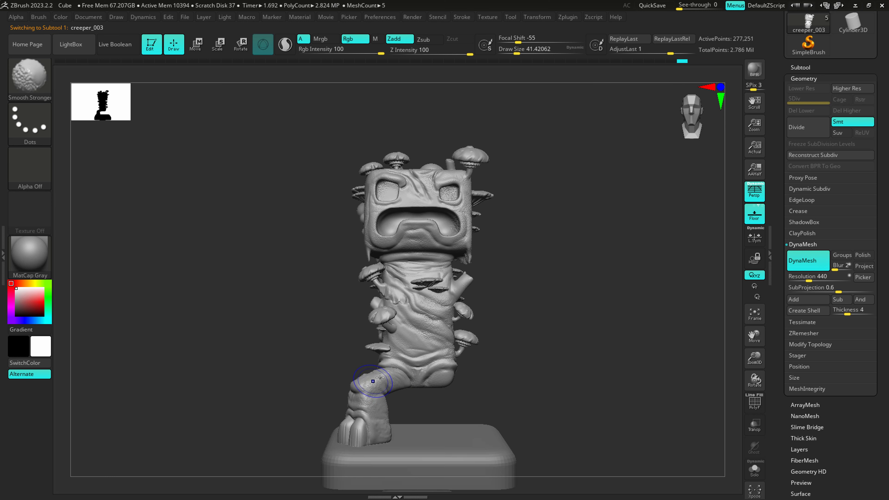
{"action": "right_click_drag", "start_coordinate": [468, 323], "coordinate": [464, 343], "text": "alt"}
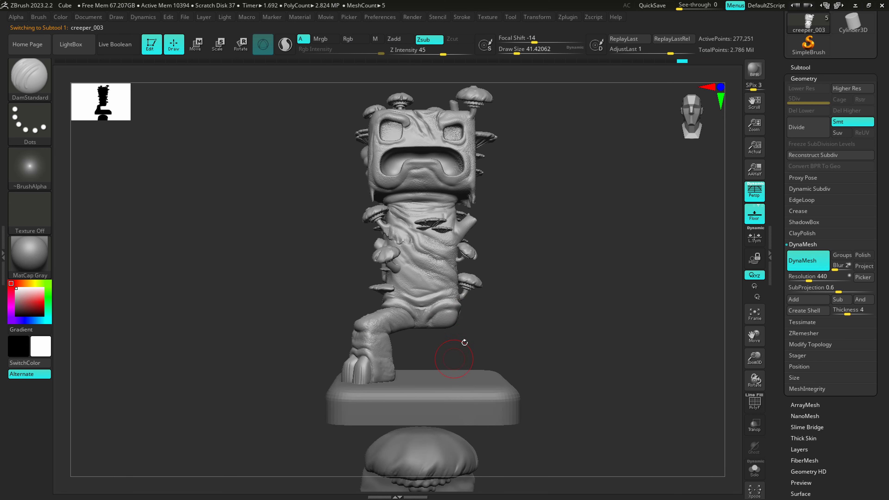
{"action": "left_click", "coordinate": [810, 345]}
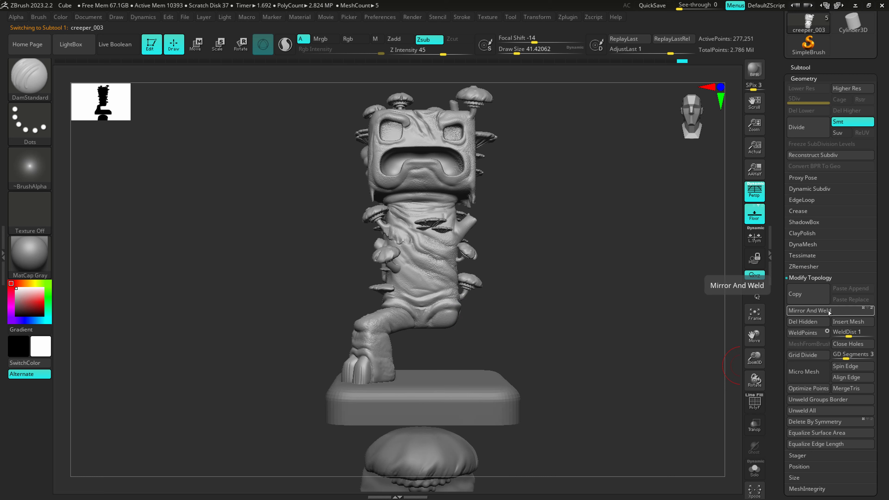
{"action": "left_click", "coordinate": [809, 310]}
{"action": "mouse_move", "coordinate": [502, 317]}
{"action": "right_mouse_down"}
{"action": "mouse_move", "coordinate": [464, 346]}
{"action": "mouse_move", "coordinate": [422, 349]}
{"action": "mouse_move", "coordinate": [407, 325]}
{"action": "mouse_move", "coordinate": [405, 344]}
{"action": "mouse_move", "coordinate": [392, 320]}
{"action": "mouse_move", "coordinate": [320, 309]}
{"action": "mouse_move", "coordinate": [335, 336]}
{"action": "mouse_move", "coordinate": [362, 337]}
{"action": "mouse_move", "coordinate": [347, 314]}
{"action": "mouse_move", "coordinate": [271, 314]}
{"action": "mouse_move", "coordinate": [351, 361]}
{"action": "mouse_move", "coordinate": [370, 456]}
{"action": "right_mouse_up"}
- Hide the PM3D_Sphere3D2 and PM3D_Sphere3D3 mushroom subtools beneath the base
{"action": "left_click", "coordinate": [796, 67]}
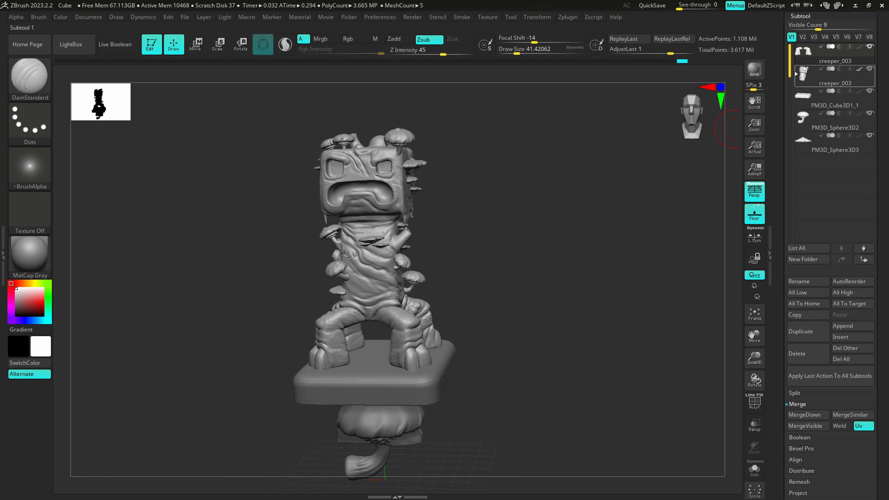
{"action": "left_click", "coordinate": [870, 115]}
{"action": "left_click", "coordinate": [870, 137]}
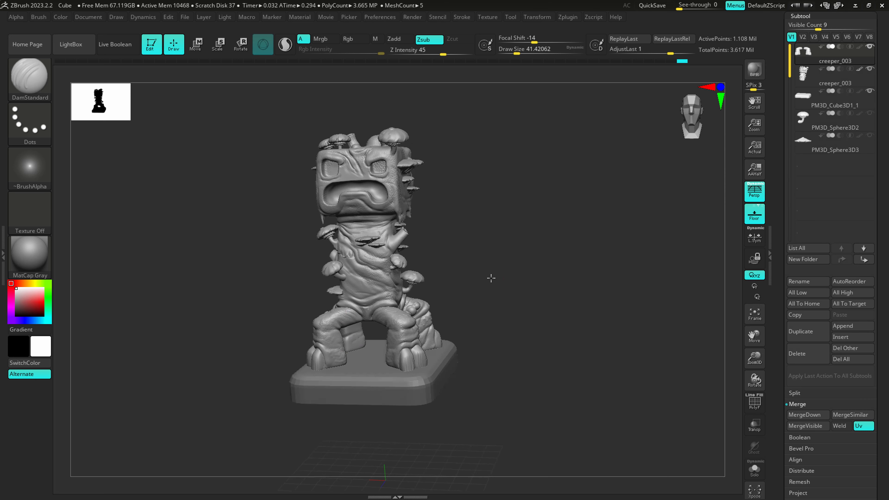
{"action": "right_click_drag", "start_coordinate": [490, 278], "coordinate": [530, 264]}
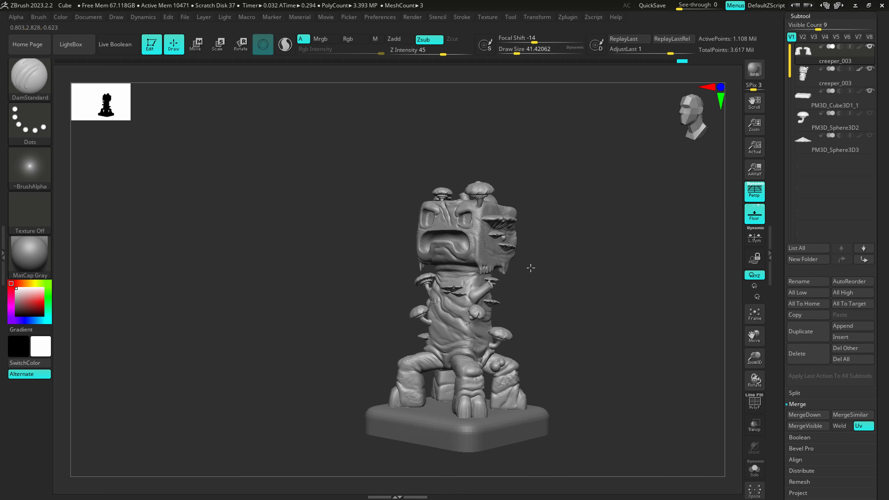
- Isolate the four legs to inspect them from above, and bring the torso subtool back into view with them
{"action": "mouse_move", "coordinate": [870, 94]}
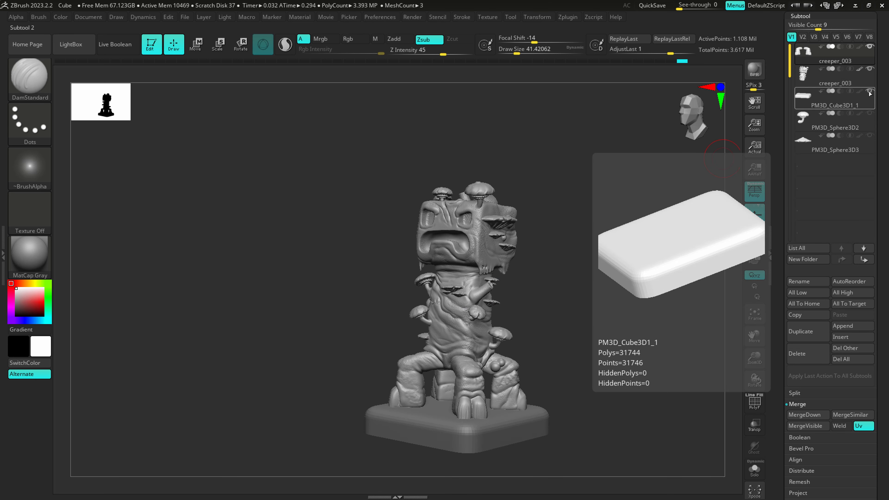
{"action": "key", "text": "shift"}
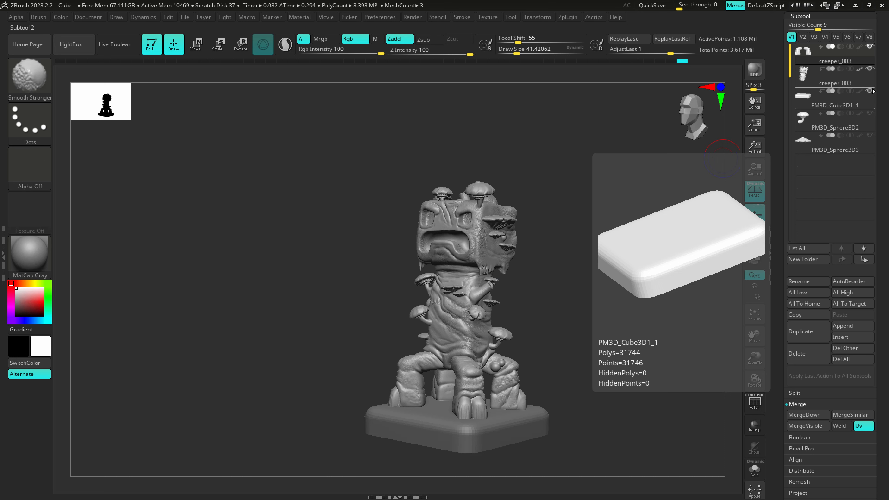
{"action": "left_click", "coordinate": [871, 49]}
{"action": "left_click", "coordinate": [870, 49]}
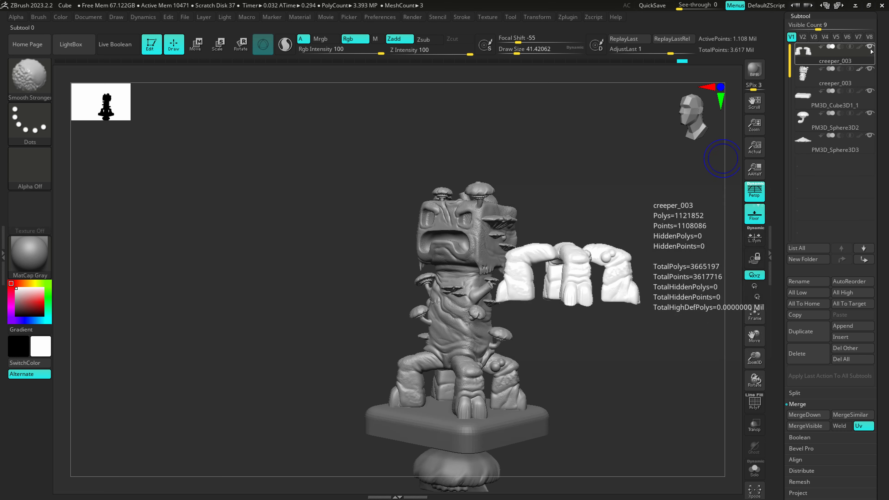
{"action": "left_click", "coordinate": [870, 49]}
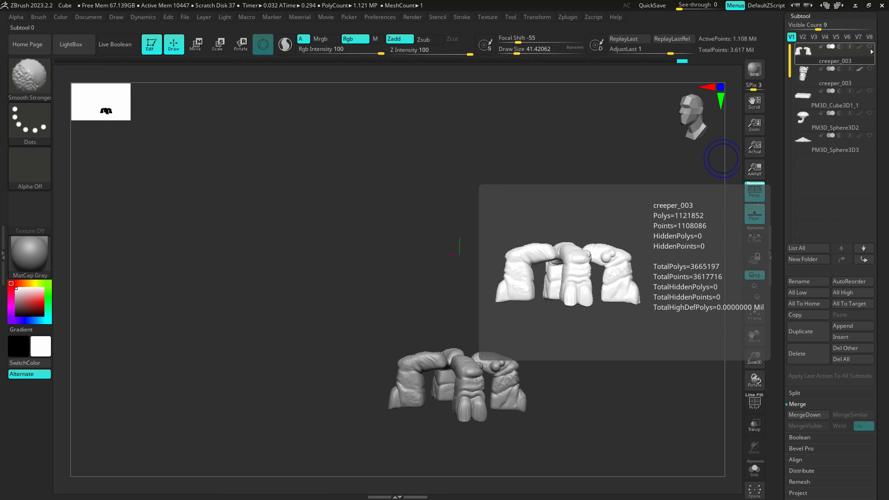
{"action": "left_click_drag", "start_coordinate": [570, 260], "coordinate": [470, 355]}
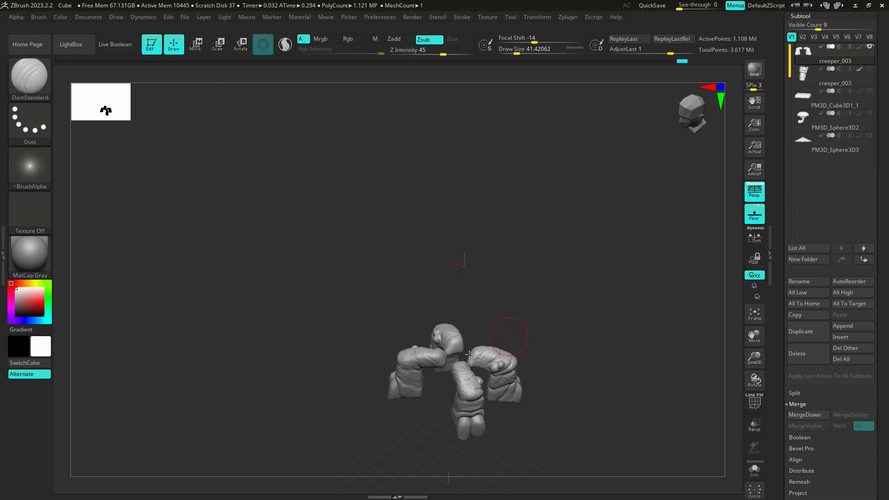
{"action": "left_click_drag", "start_coordinate": [595, 210], "coordinate": [672, 109], "text": "alt"}
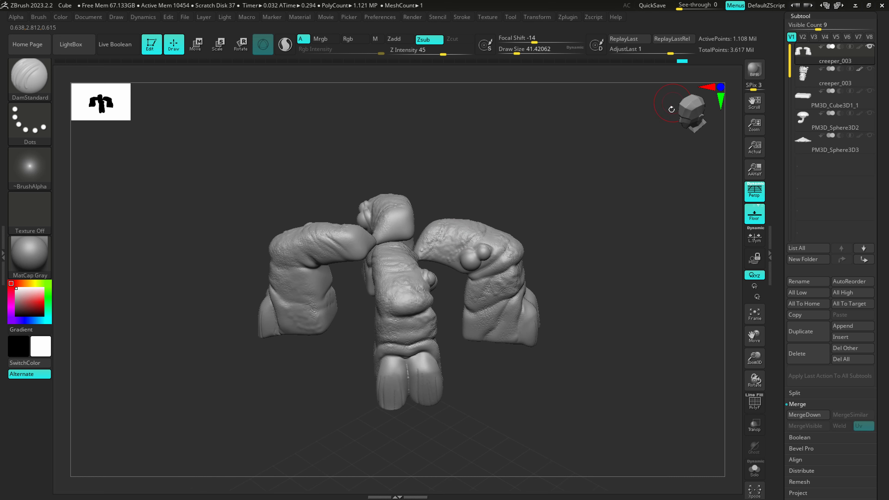
{"action": "left_click", "coordinate": [870, 69]}
{"action": "left_click_drag", "start_coordinate": [596, 165], "coordinate": [411, 234], "text": "alt"}
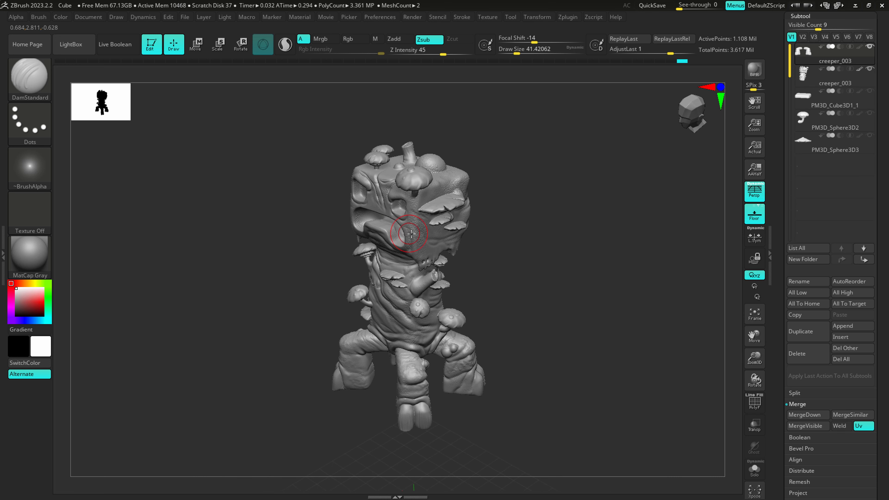
{"action": "right_click_drag", "start_coordinate": [411, 234], "coordinate": [467, 235], "text": "shift"}
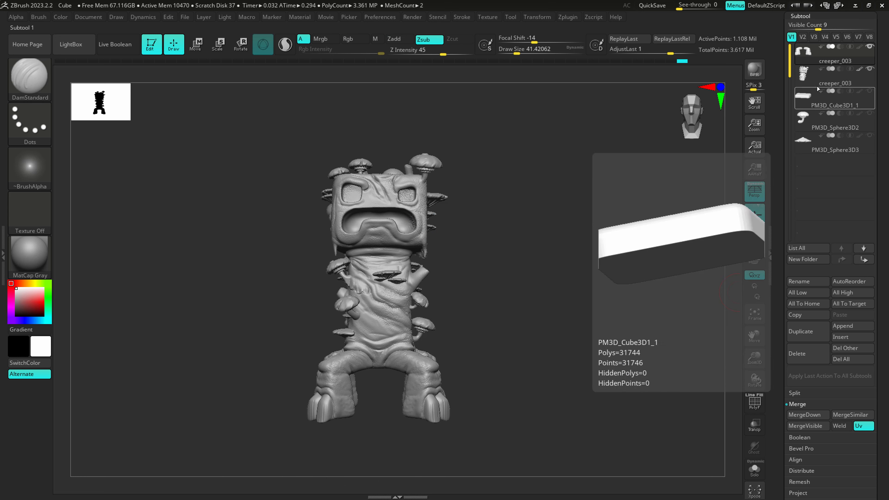
{"action": "left_click", "coordinate": [797, 70]}
{"action": "left_click_drag", "start_coordinate": [601, 169], "coordinate": [535, 182]}
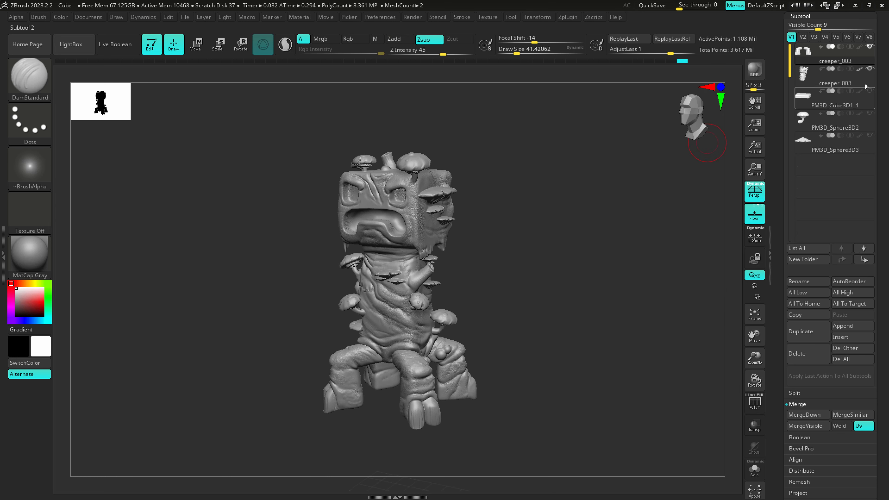
- Rename the four-leg subtool as legs
{"action": "left_click_drag", "start_coordinate": [880, 87], "coordinate": [880, 308]}
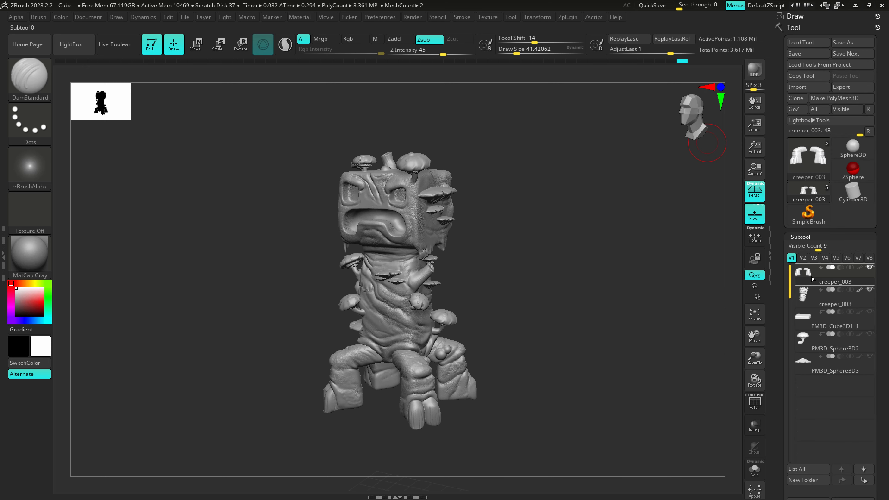
{"action": "scroll", "coordinate": [879, 289], "scroll_direction": "down", "scroll_amount": 10}
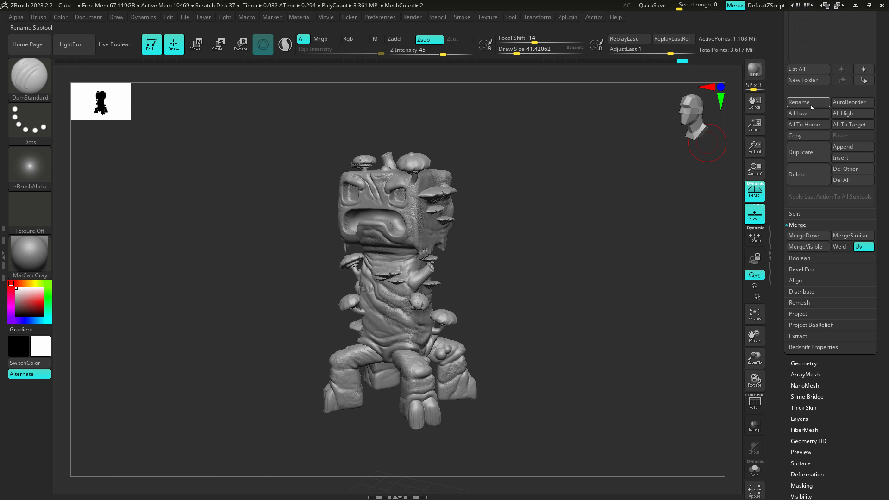
{"action": "left_click", "coordinate": [801, 102]}
{"action": "type", "text": "legs"}
{"action": "key", "text": "Return"}
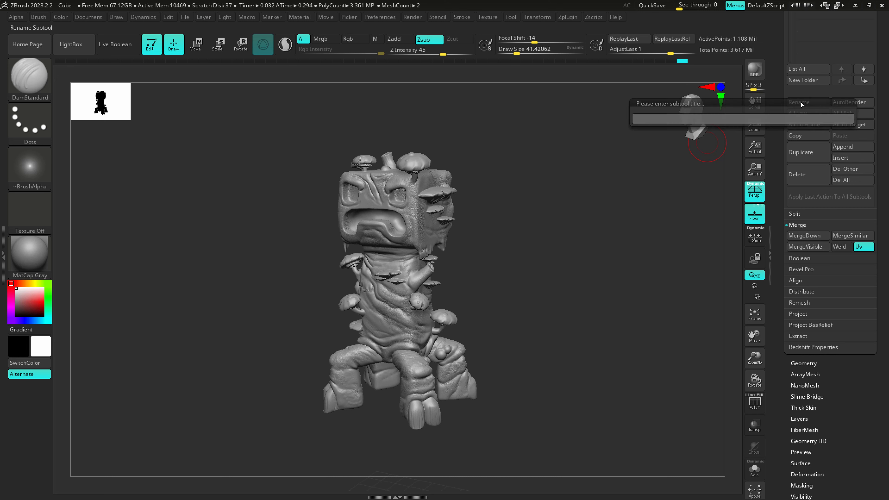
- Select the creeper's head and trunk subtool and rename it as torso
{"action": "left_click_drag", "start_coordinate": [880, 65], "coordinate": [873, 122]}
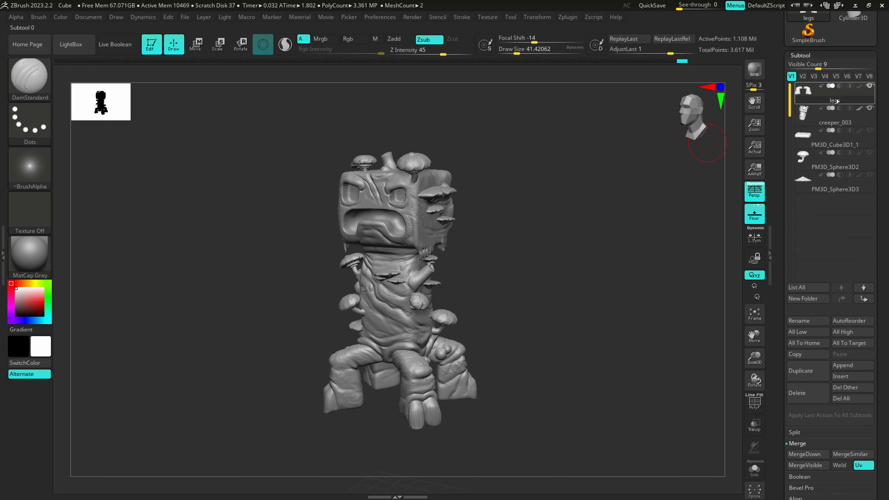
{"action": "left_click", "coordinate": [837, 116]}
{"action": "left_click", "coordinate": [805, 321]}
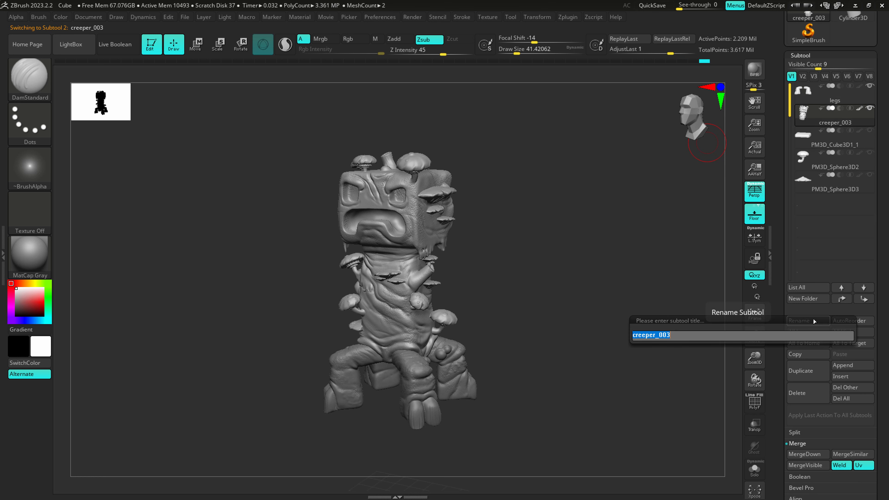
{"action": "type", "text": "torso"}
{"action": "key", "text": "Return"}
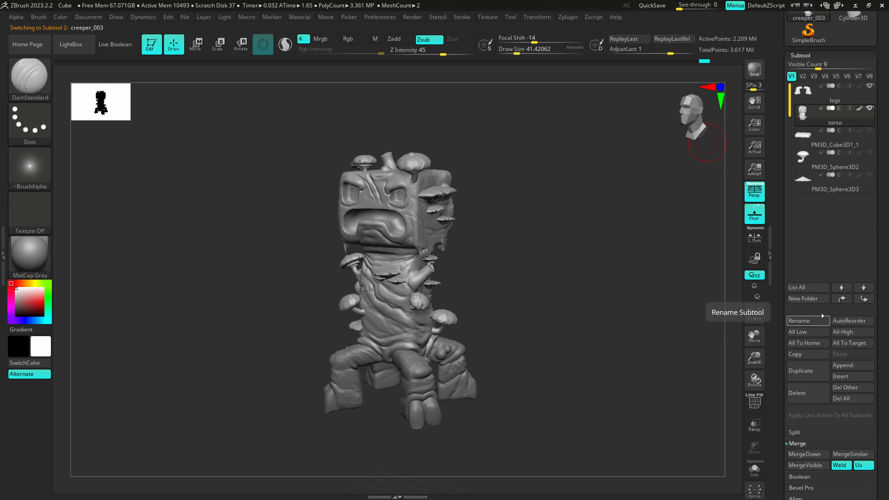
- Select the rounded PM3D_Cube3D1_1 slab subtool and rename it as base
{"action": "left_click", "coordinate": [825, 146]}
{"action": "left_click", "coordinate": [806, 323]}
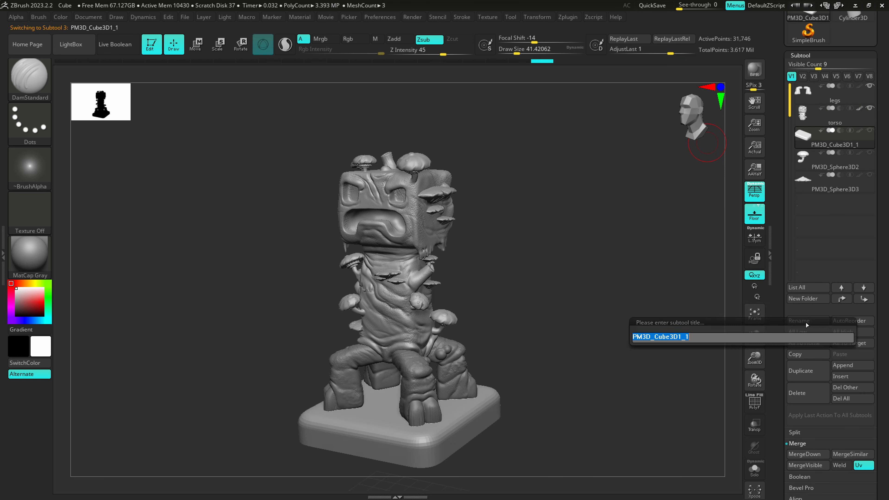
{"action": "type", "text": "base"}
{"action": "key", "text": "Return"}
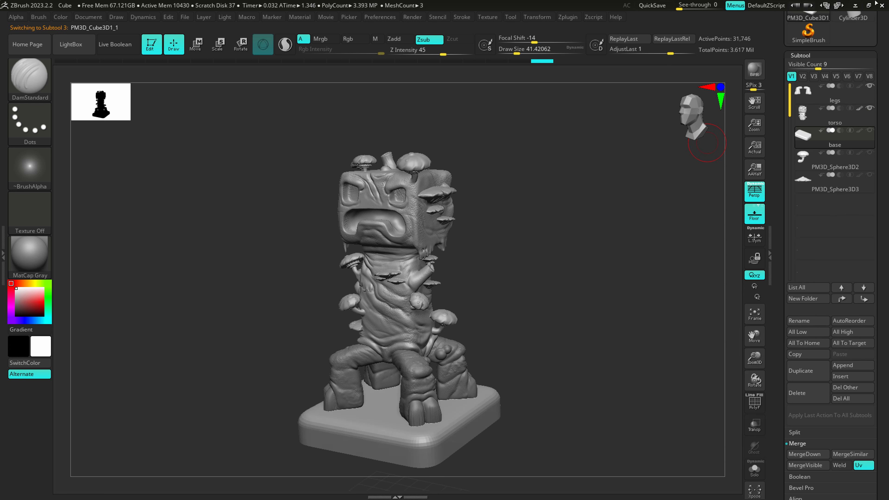
- Save the creeper tool over the existing creeper_003.ztl file
{"action": "left_click_drag", "start_coordinate": [881, 41], "coordinate": [872, 120]}
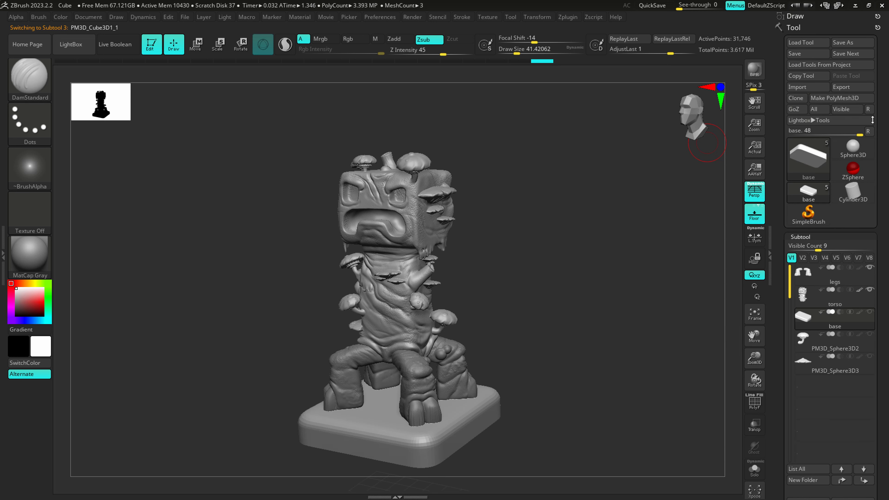
{"action": "left_click", "coordinate": [847, 44]}
{"action": "double_click", "coordinate": [178, 107]}
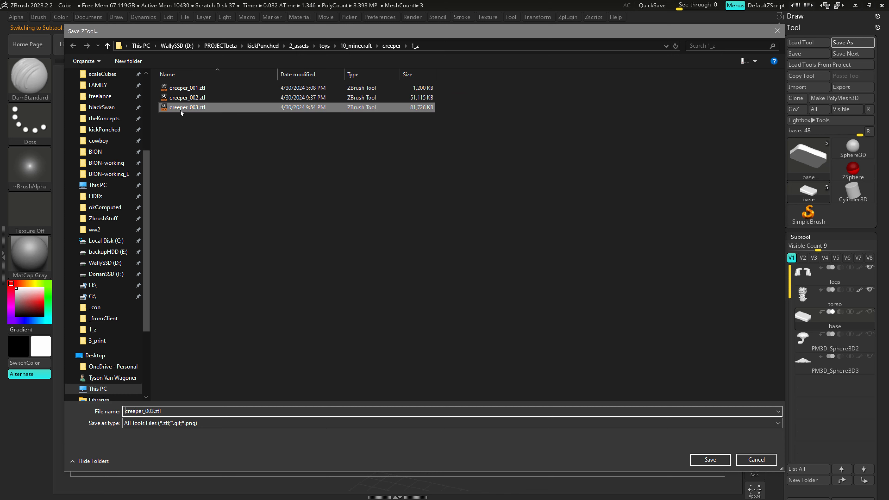
{"action": "left_click", "coordinate": [460, 248]}
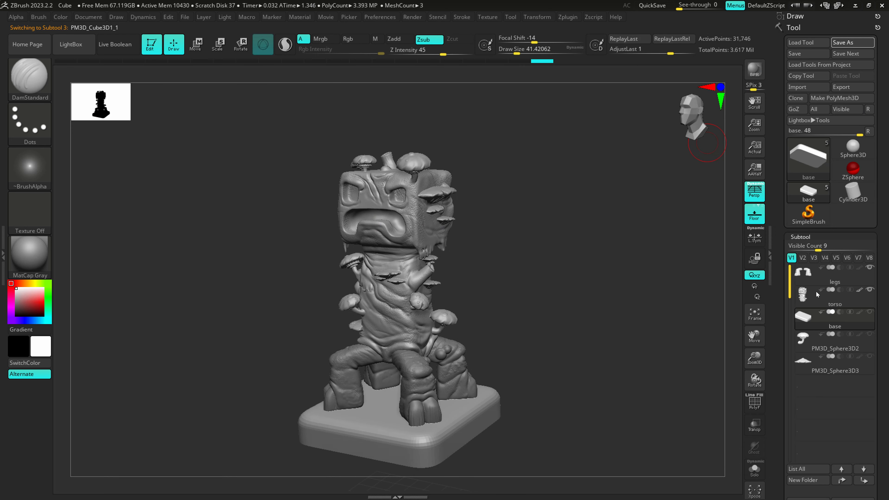
- Append a Sphere3D subtool and move it to the very start of the subtool list
{"action": "mouse_move", "coordinate": [834, 281]}
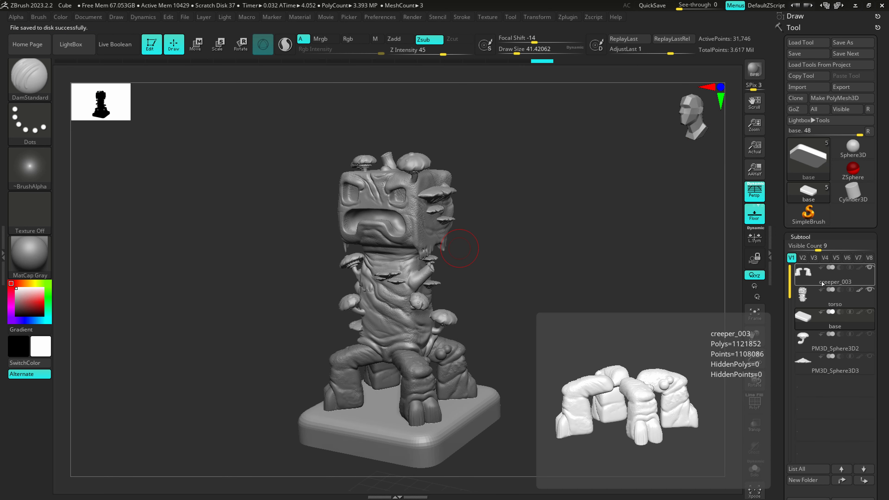
{"action": "scroll", "coordinate": [876, 288], "scroll_direction": "down", "scroll_amount": 5}
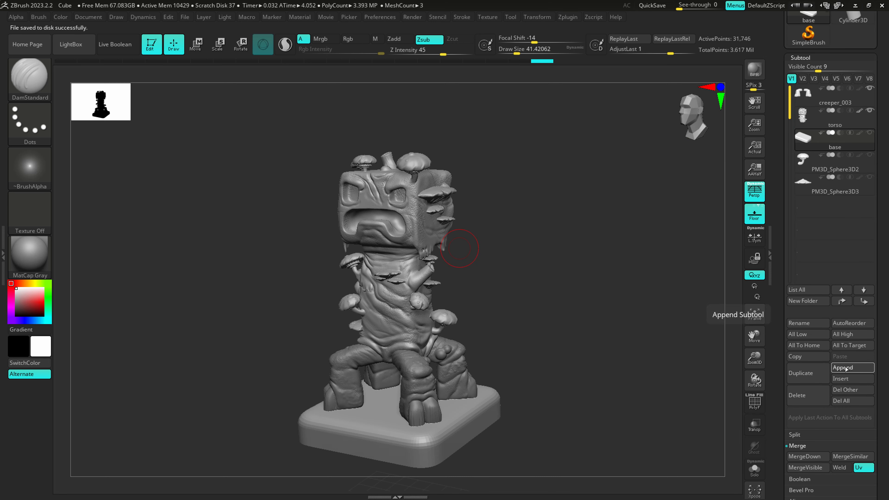
{"action": "left_click", "coordinate": [846, 367]}
{"action": "left_click", "coordinate": [541, 293]}
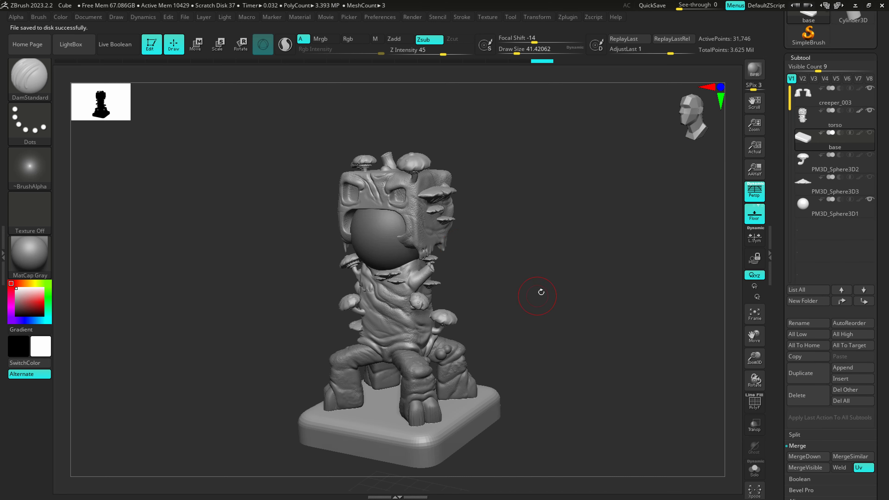
{"action": "left_click", "coordinate": [816, 215]}
{"action": "left_click", "coordinate": [842, 302], "text": "shift"}
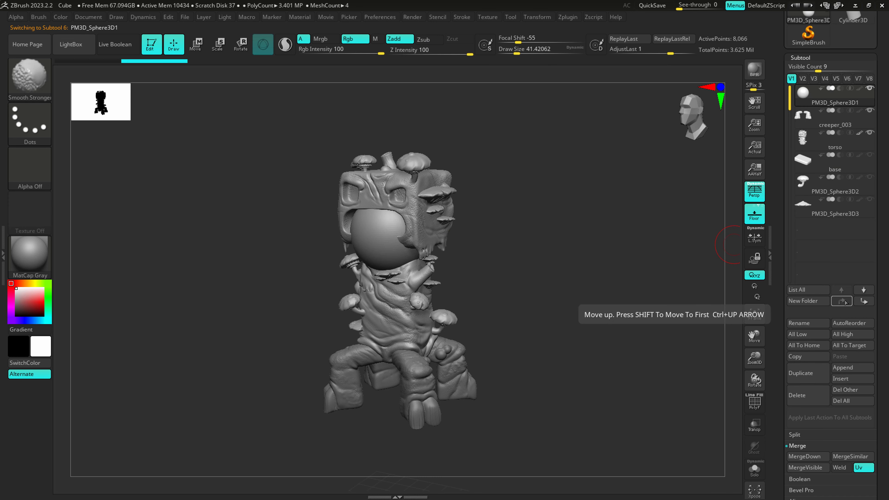
- Shrink the appended sphere with the Size deformation until it is hidden inside the creeper's head
{"action": "mouse_move", "coordinate": [815, 102]}
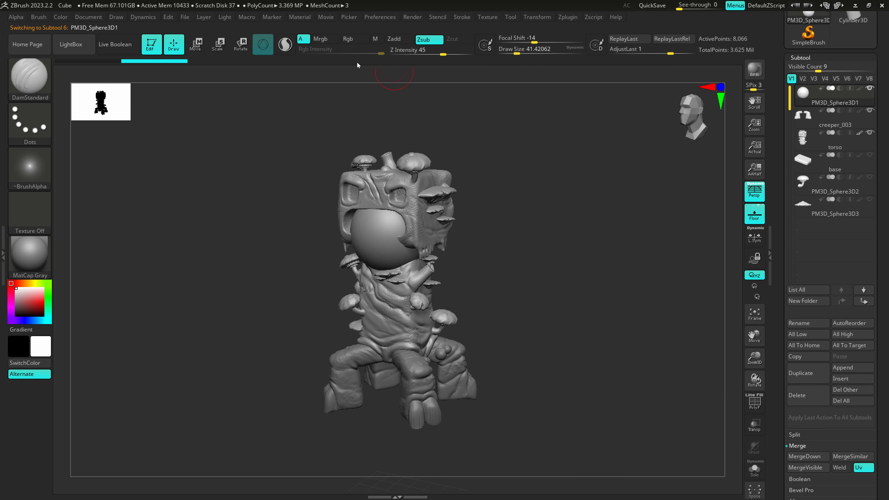
{"action": "scroll", "coordinate": [869, 407], "scroll_direction": "down", "scroll_amount": 10}
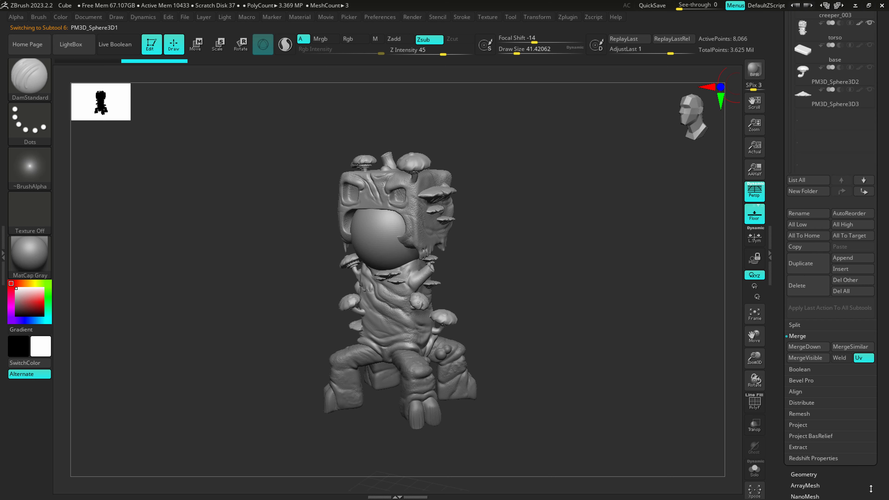
{"action": "left_click", "coordinate": [808, 388]}
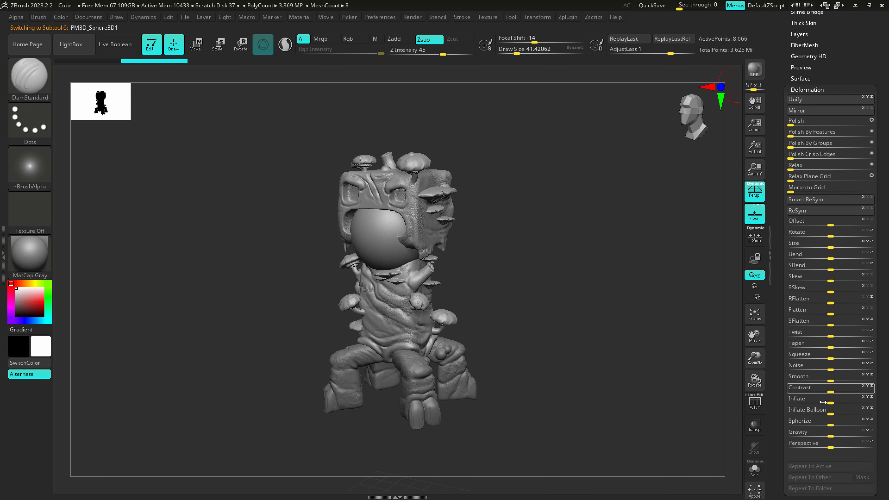
{"action": "left_click_drag", "start_coordinate": [827, 399], "coordinate": [810, 398]}
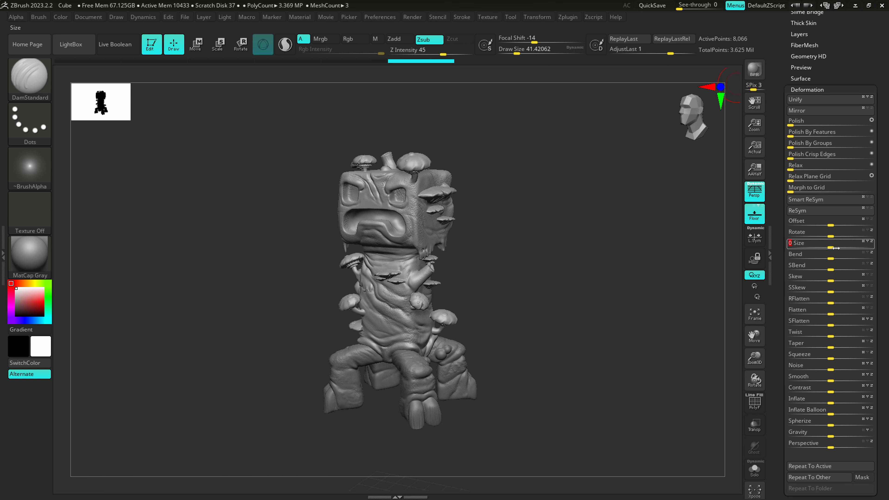
- Move the four-leg subtool and the torso subtool to the end of the subtool list
{"action": "left_click_drag", "start_coordinate": [847, 73], "coordinate": [843, 279]}
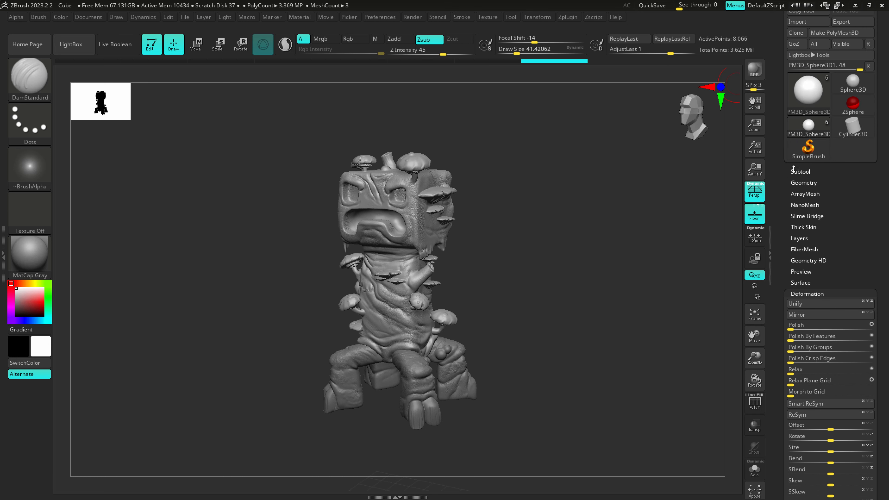
{"action": "left_click", "coordinate": [797, 170]}
{"action": "left_click", "coordinate": [823, 70]}
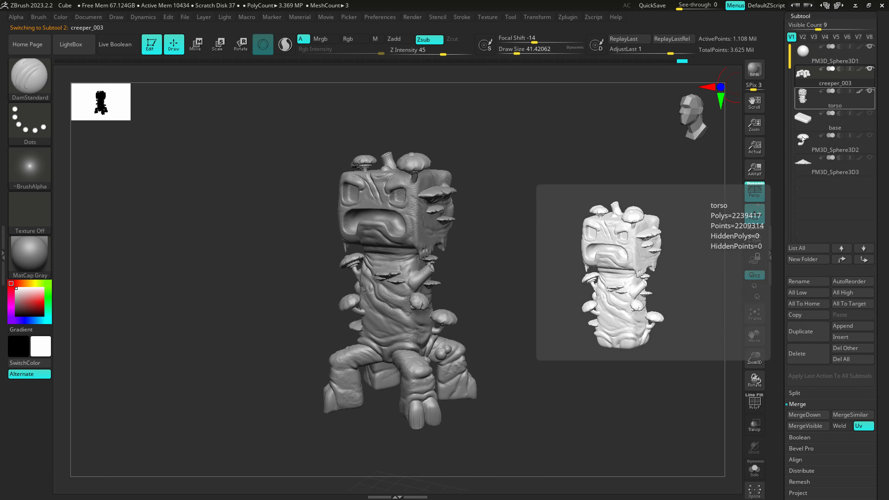
{"action": "left_click", "coordinate": [854, 281]}
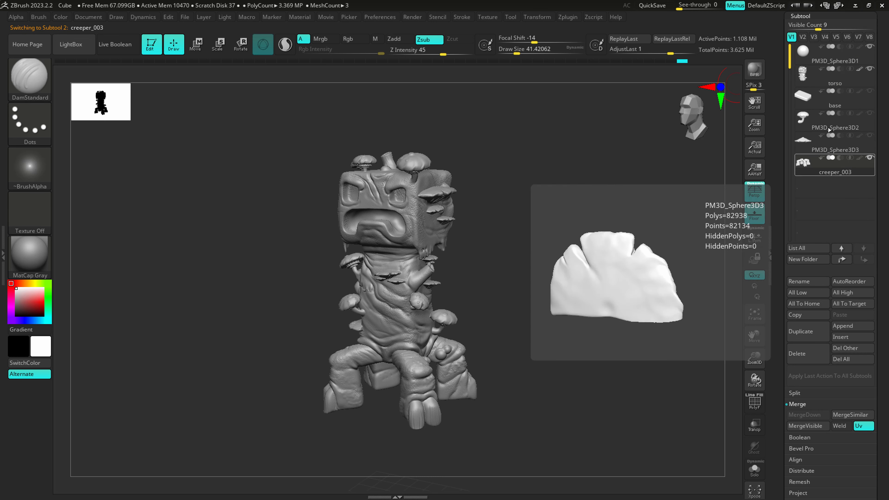
{"action": "left_click", "coordinate": [820, 88]}
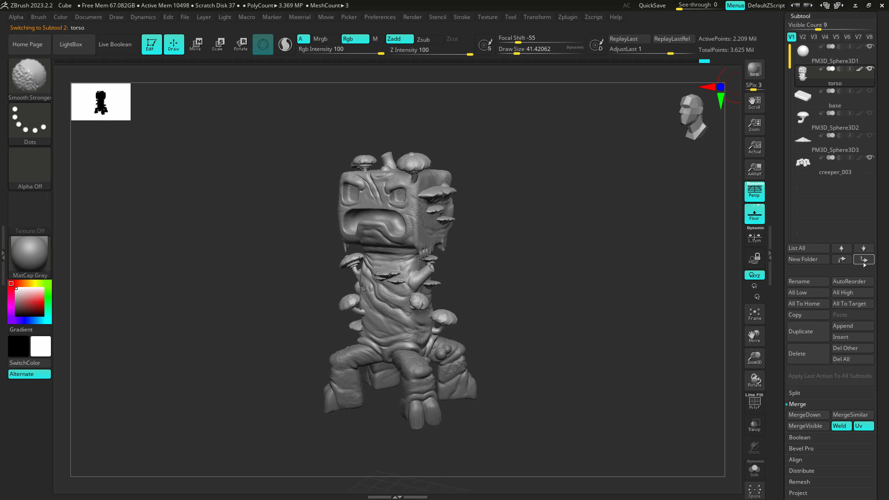
{"action": "left_click", "coordinate": [865, 259], "text": "shift"}
{"action": "left_click_drag", "start_coordinate": [885, 86], "coordinate": [885, 110]}
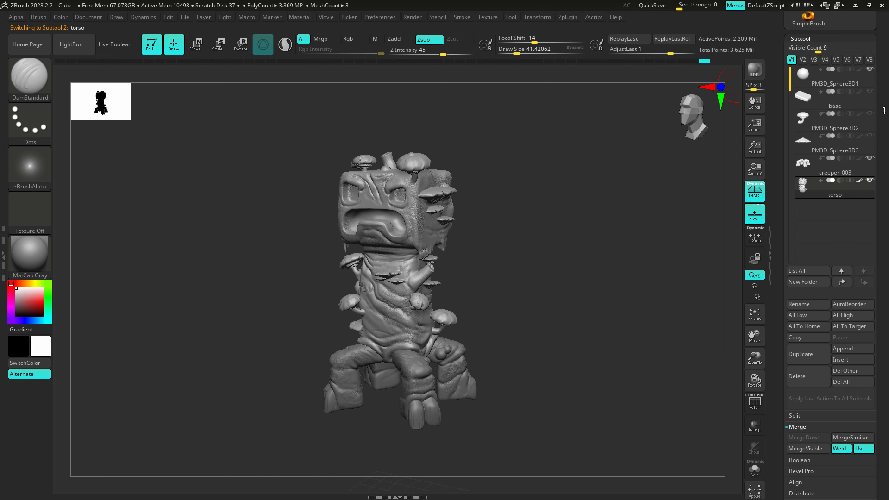
- Save the tool with the hidden placeholder sphere as its first subtool, overwriting creeper_003.ztl
{"action": "left_click_drag", "start_coordinate": [879, 72], "coordinate": [873, 142]}
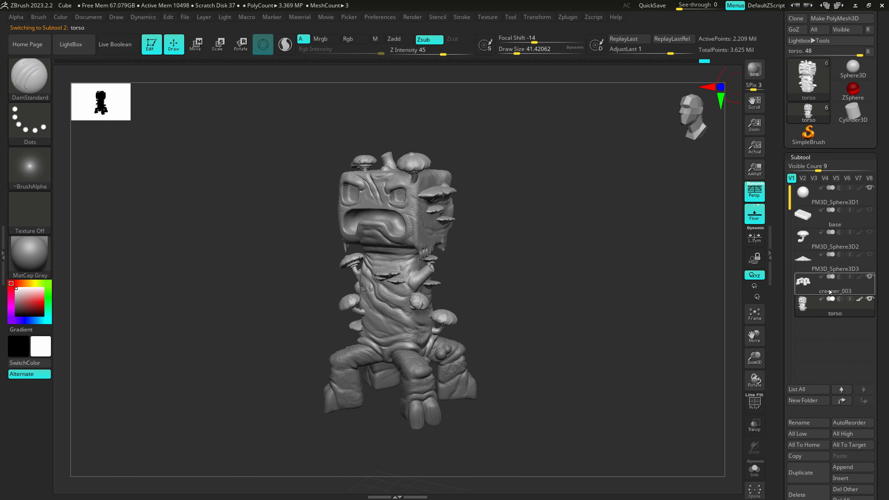
{"action": "mouse_move", "coordinate": [833, 203]}
{"action": "left_click_drag", "start_coordinate": [879, 69], "coordinate": [876, 108]}
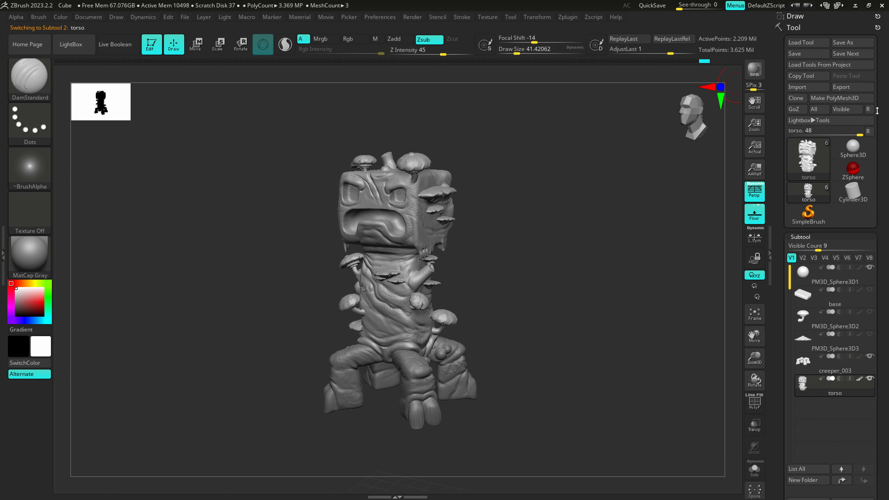
{"action": "left_click", "coordinate": [854, 42]}
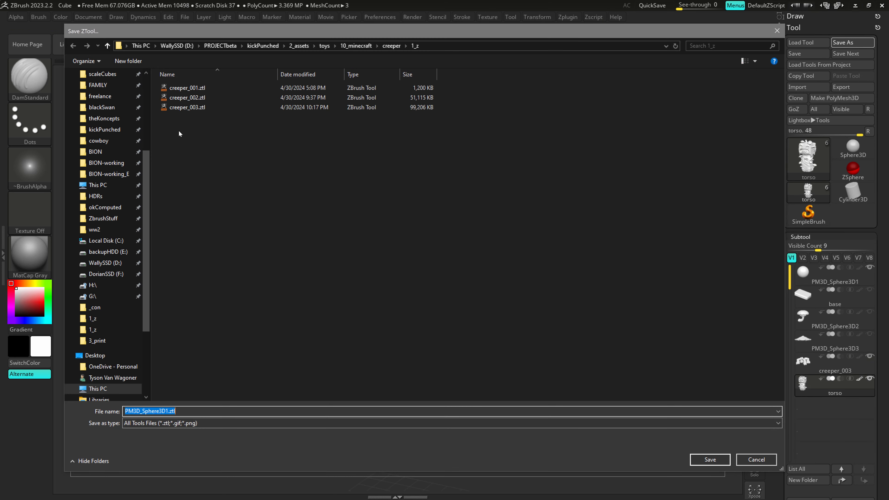
{"action": "double_click", "coordinate": [184, 107]}
{"action": "left_click", "coordinate": [467, 251]}
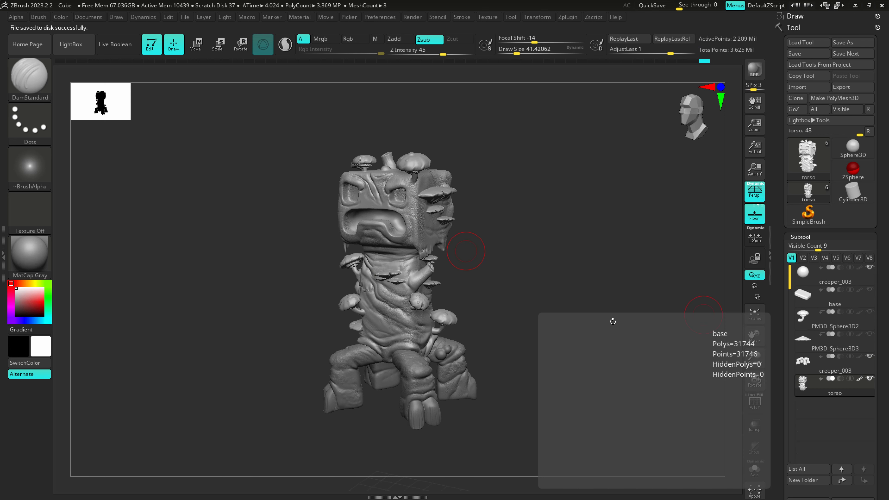
- Make the base subtool visible and select it, keeping the loose mushroom subtool hidden
{"action": "mouse_move", "coordinate": [525, 308]}
{"action": "left_mouse_down"}
{"action": "mouse_move", "coordinate": [532, 322]}
{"action": "mouse_move", "coordinate": [542, 318]}
{"action": "mouse_move", "coordinate": [522, 330]}
{"action": "left_mouse_up"}
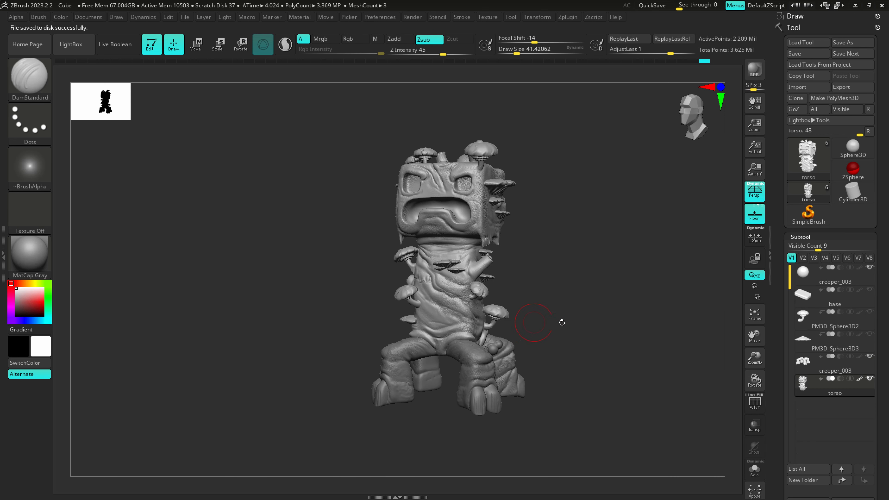
{"action": "left_click", "coordinate": [869, 290]}
{"action": "left_click", "coordinate": [816, 325]}
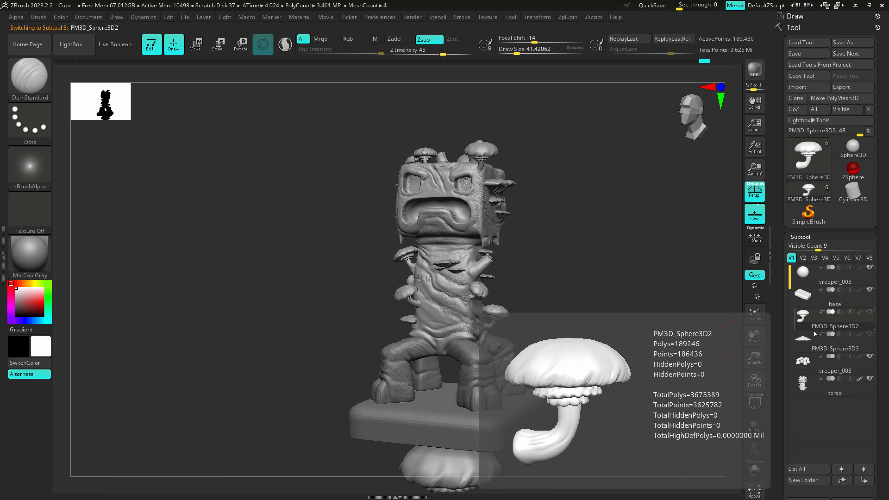
{"action": "left_click", "coordinate": [577, 320]}
{"action": "left_click", "coordinate": [851, 304]}
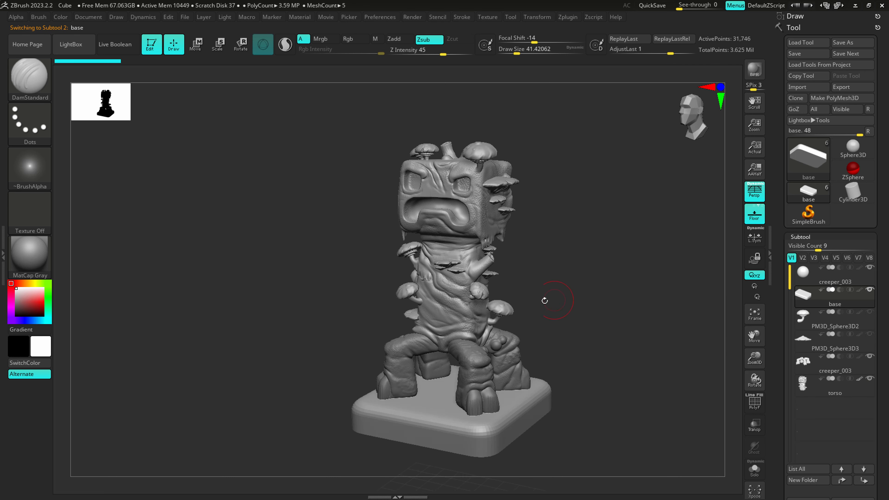
{"action": "left_click_drag", "start_coordinate": [545, 301], "coordinate": [536, 292]}
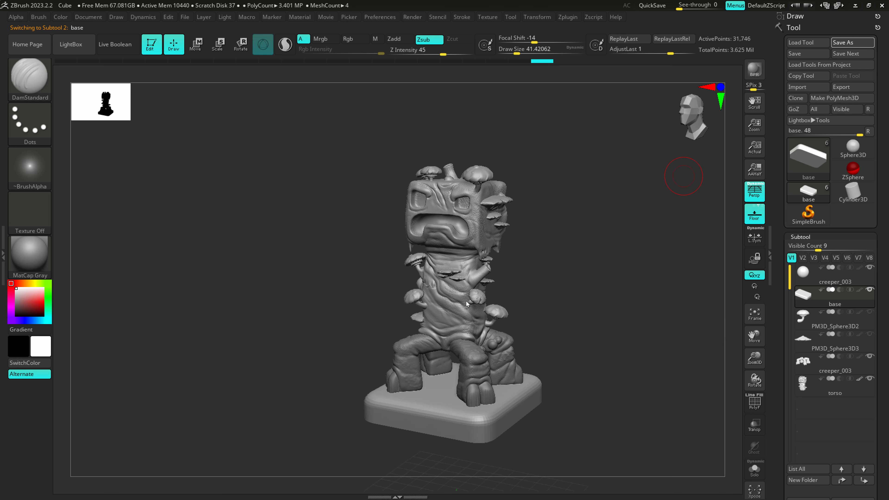
- Save the tool to creeper_003.ztl again with the base selected and shown
{"action": "key", "text": "ctrl+s"}
{"action": "double_click", "coordinate": [196, 107]}
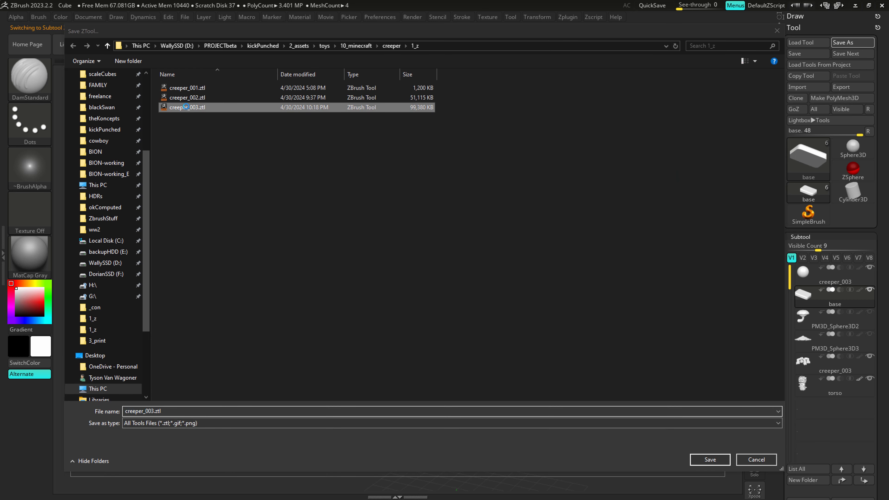
{"action": "left_click", "coordinate": [462, 250]}
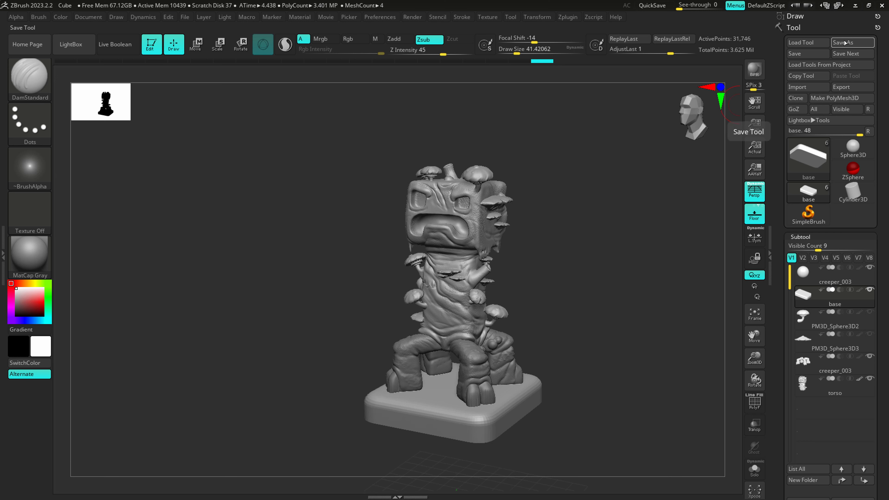
{"action": "left_click", "coordinate": [805, 54]}
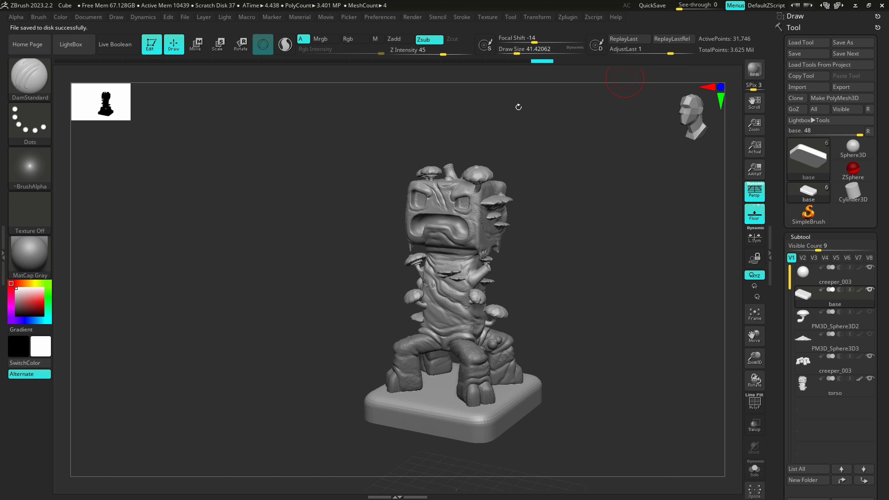